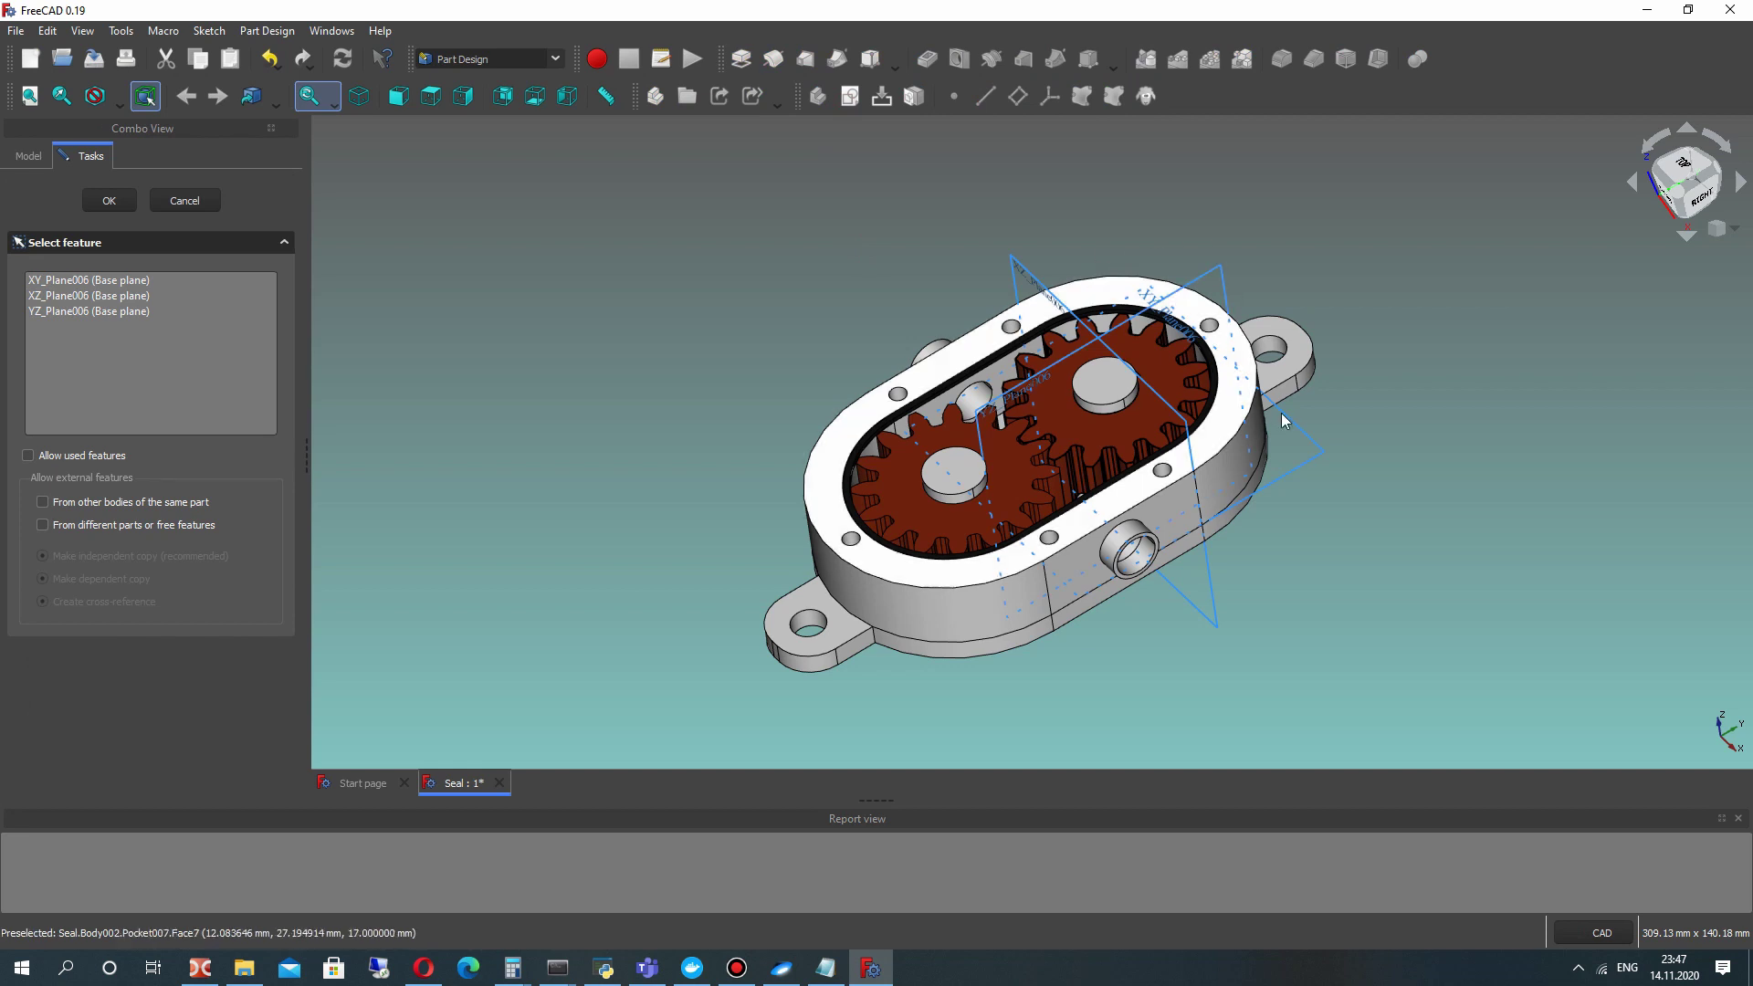
Start a sketch on the new body's XY plane and hide the Gear, Gear001, Shaft_1, Shaft_2 and Seal bodies.
left_click(1298, 426)
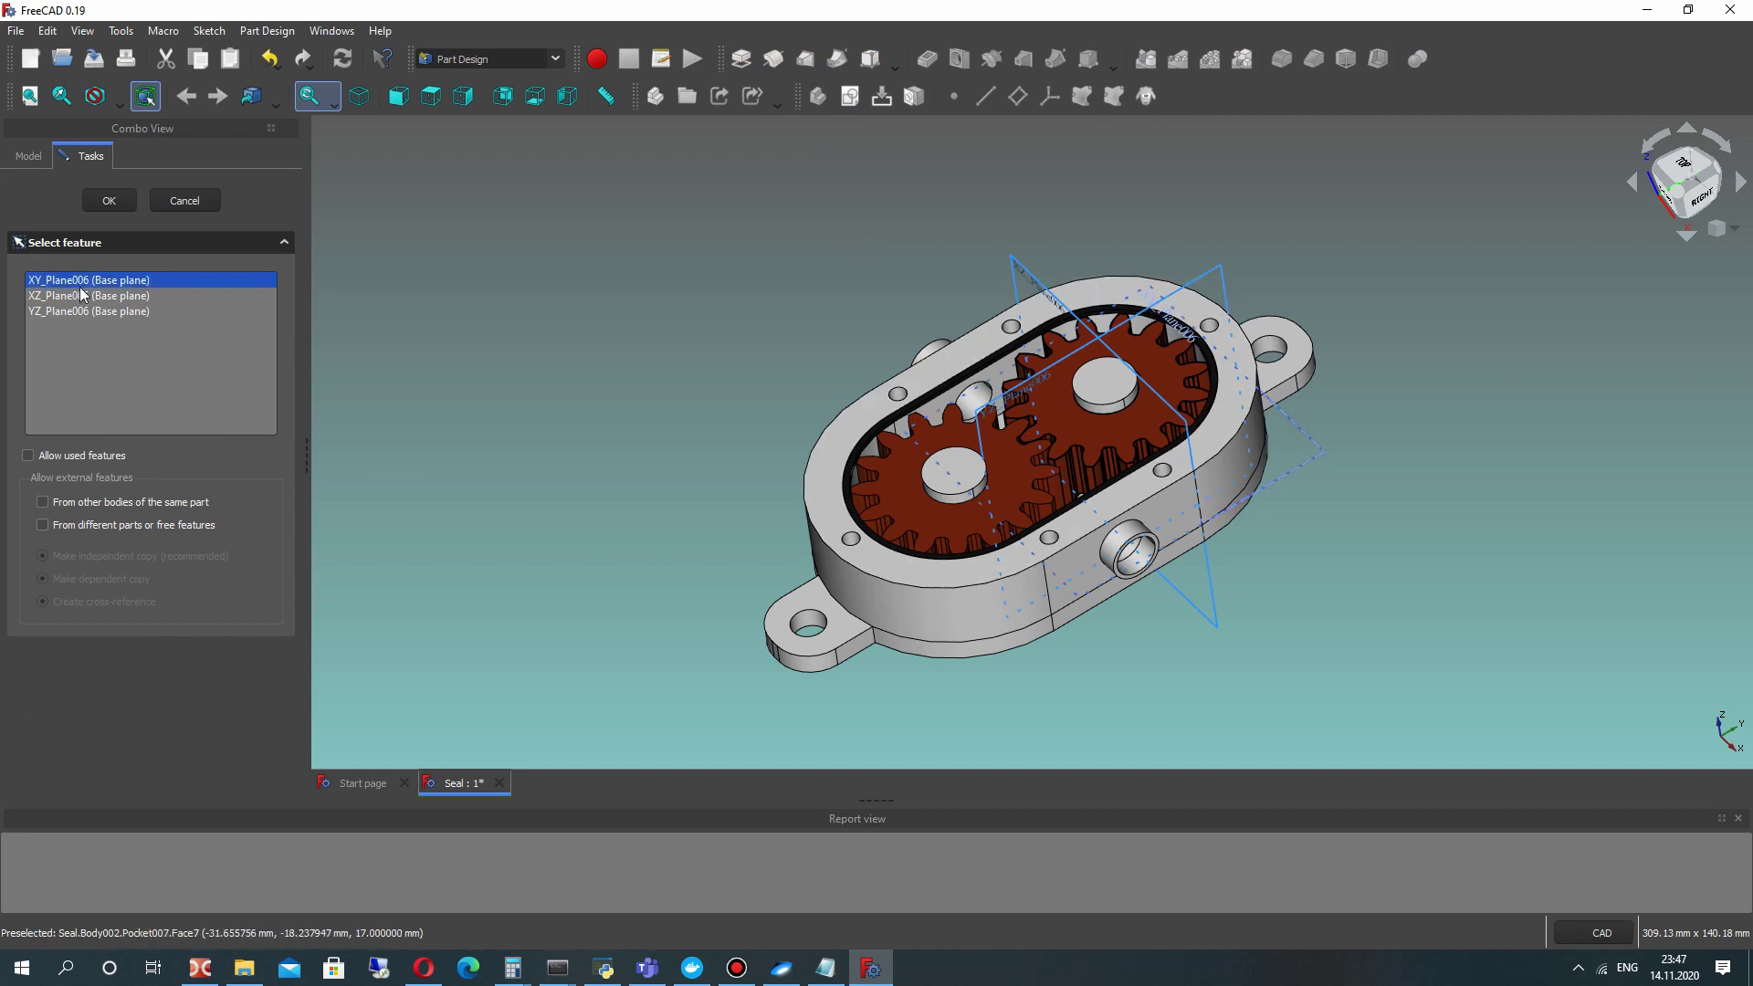
scroll(939, 290, "down", 1)
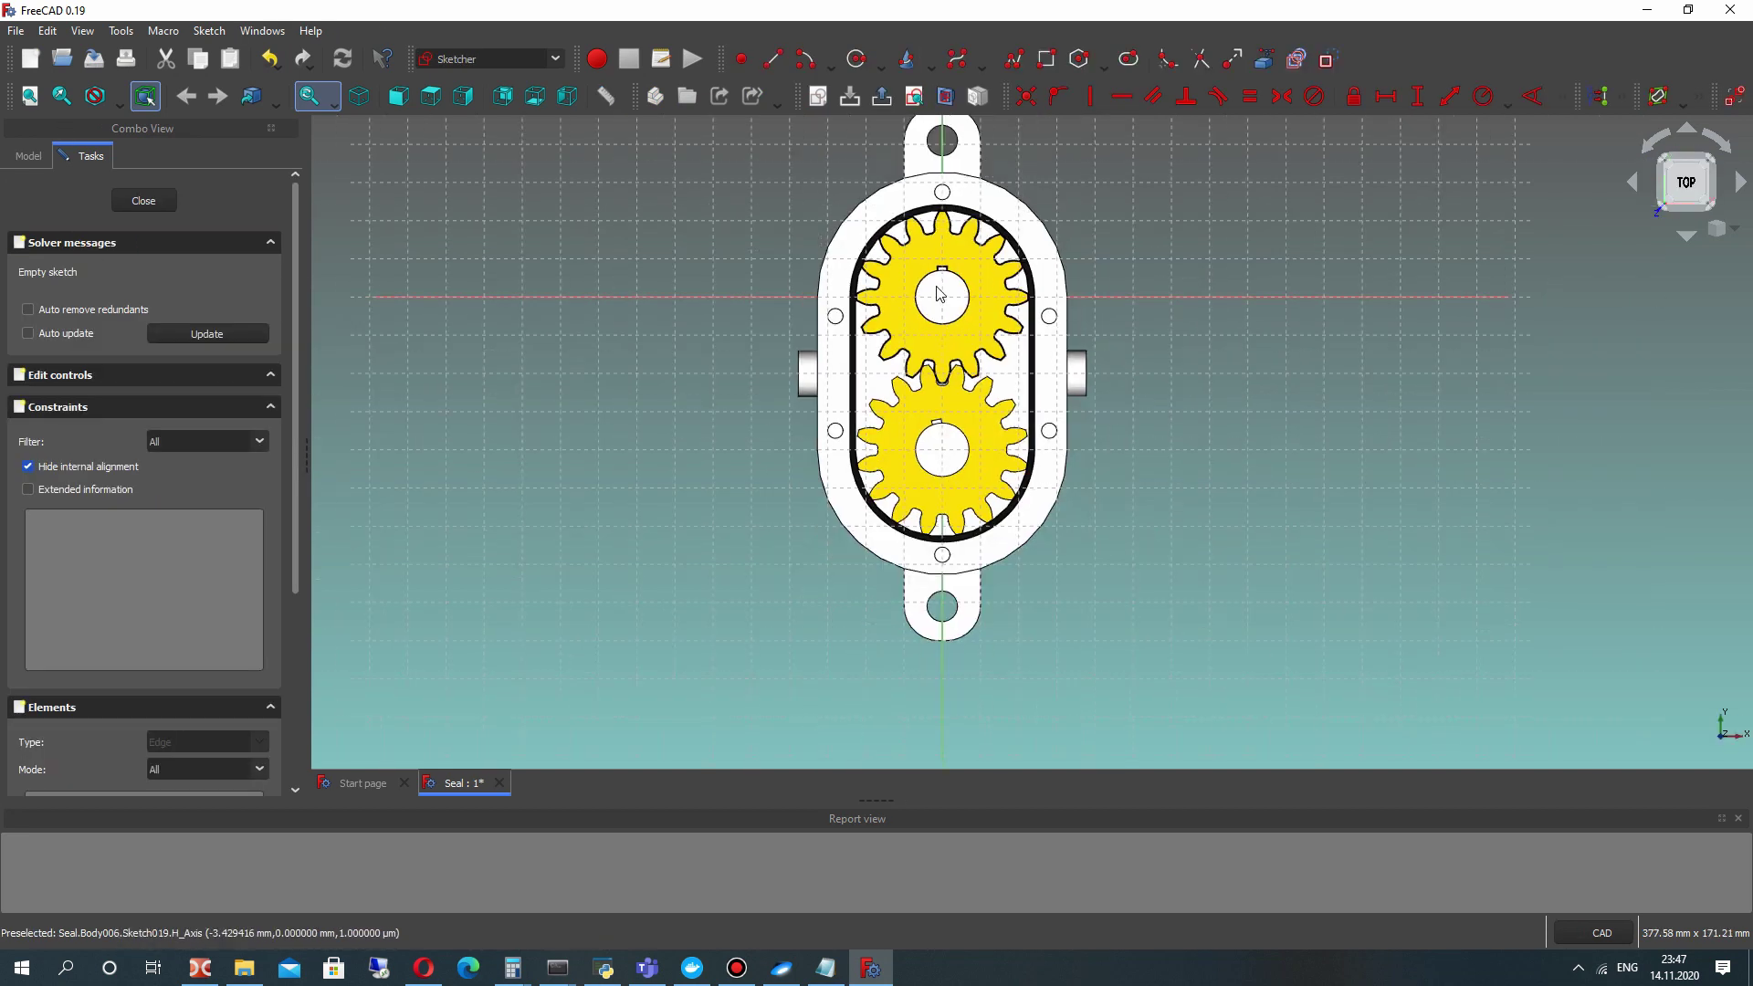
left_click(20, 155)
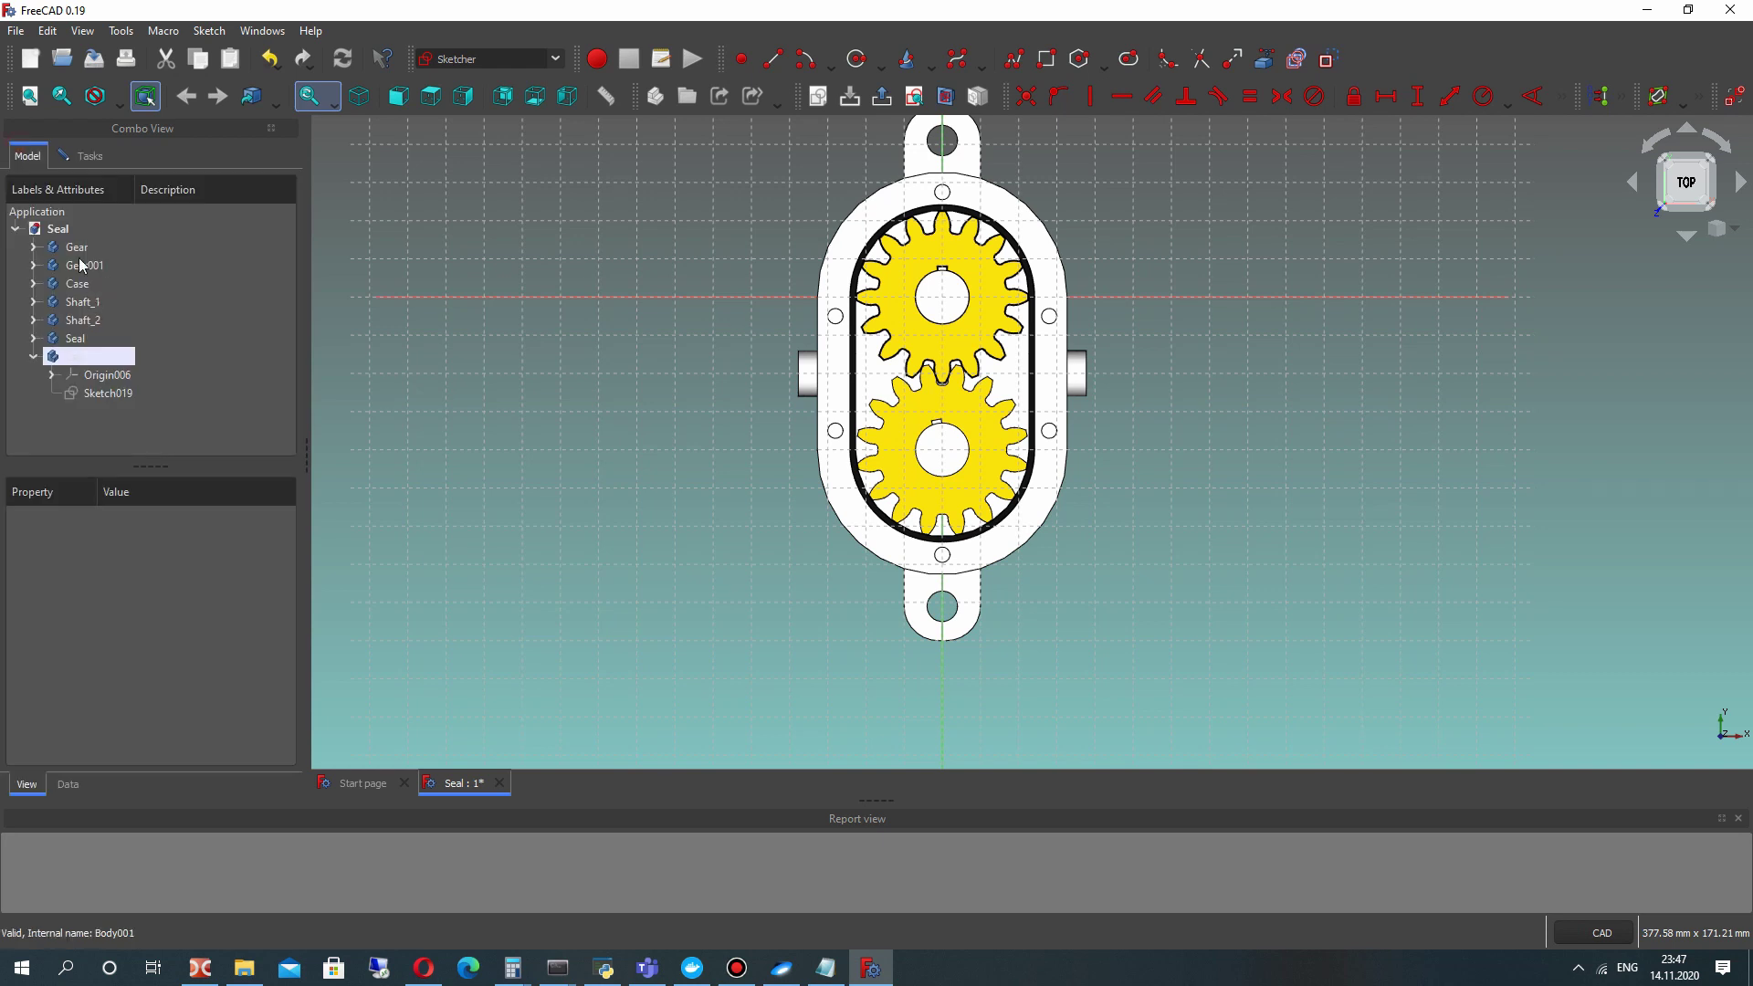
left_click(78, 254)
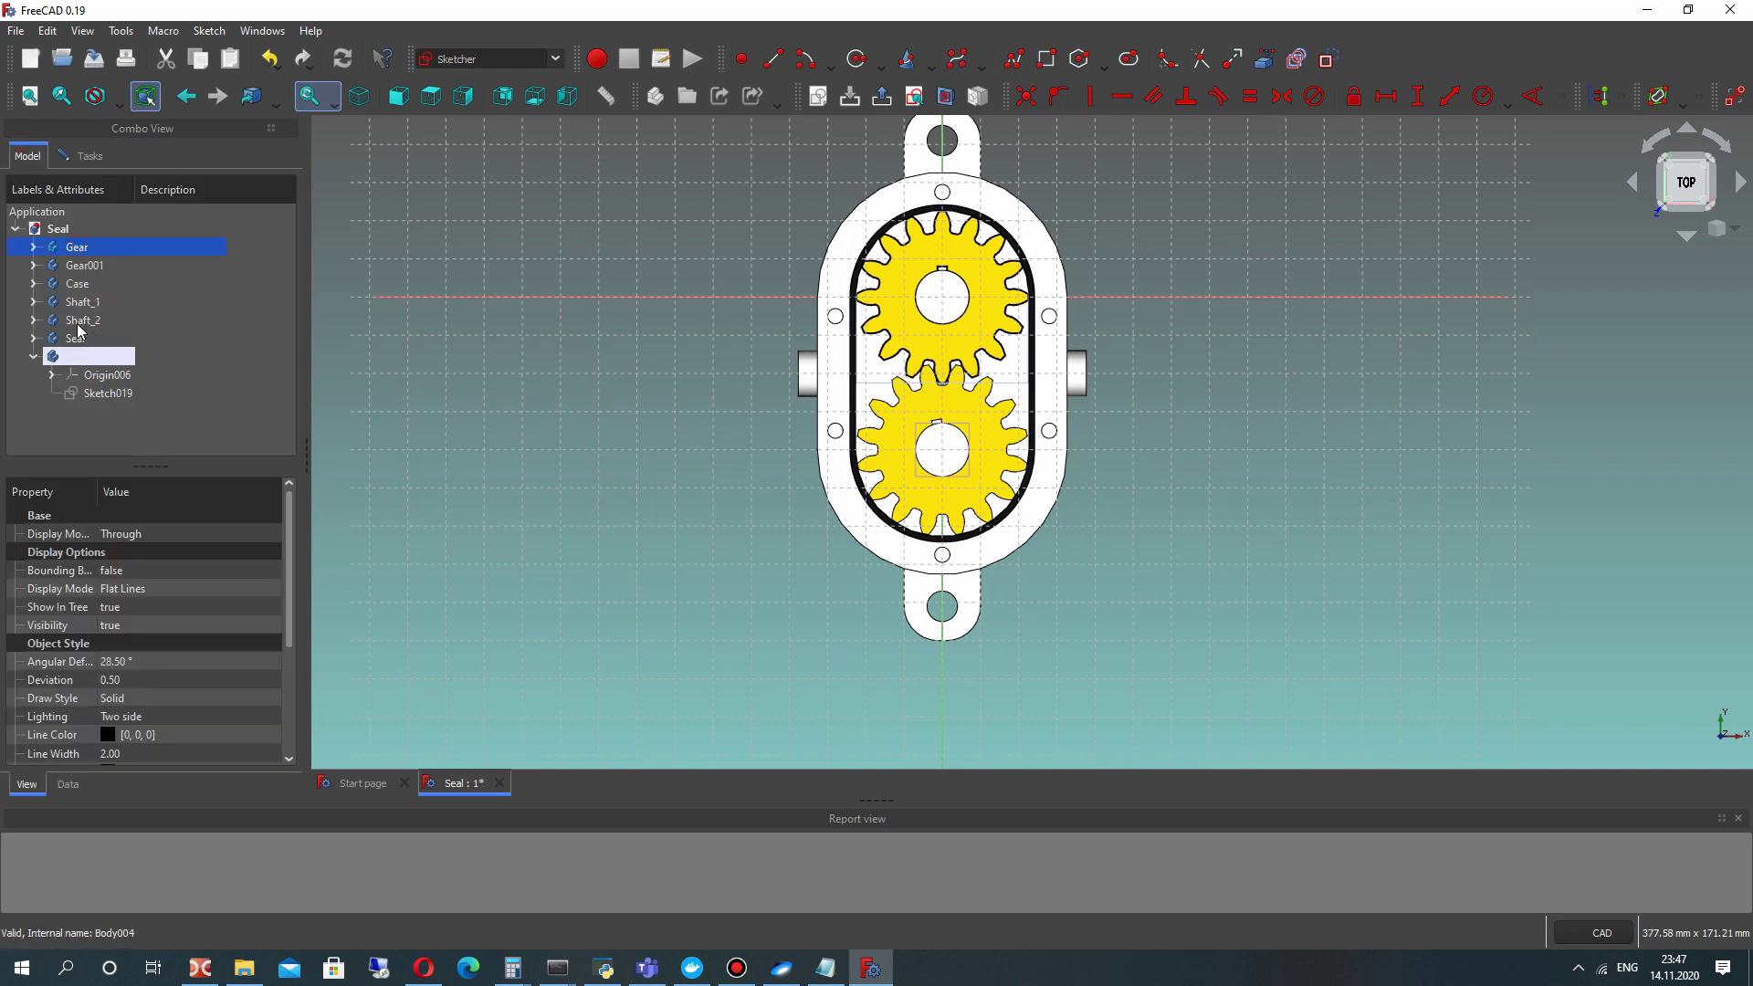
left_click(82, 266, "ctrl")
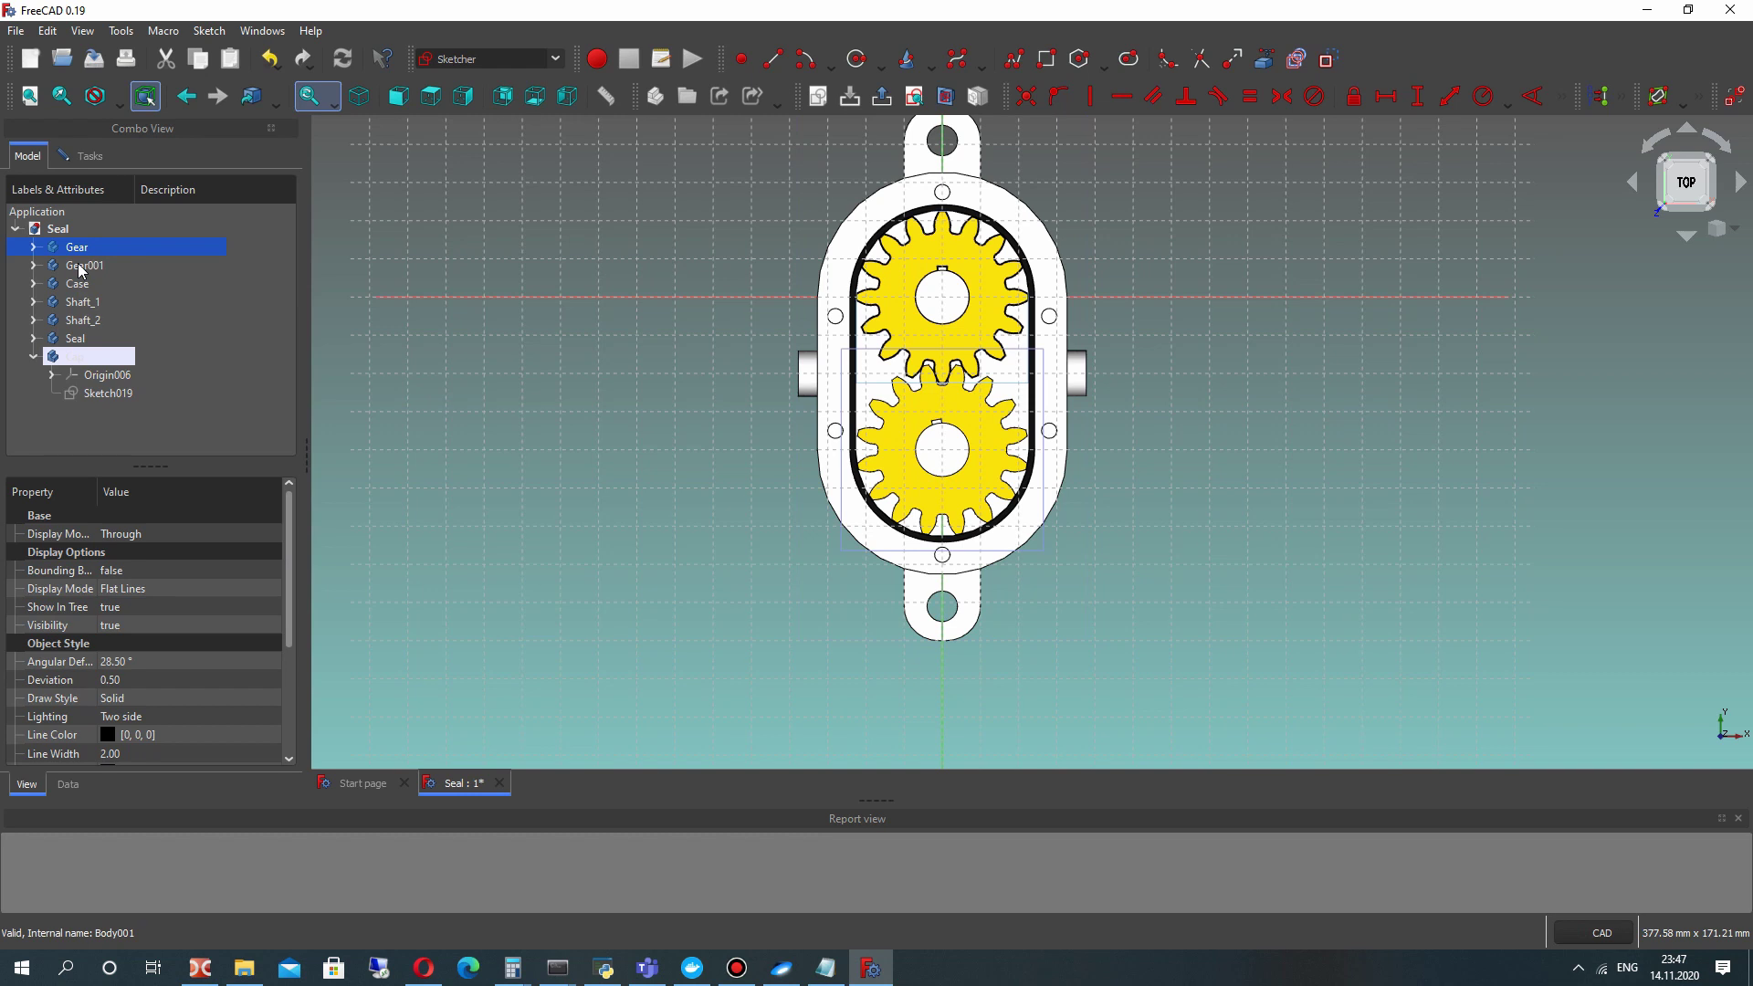
left_click(92, 320, "ctrl")
key("space")
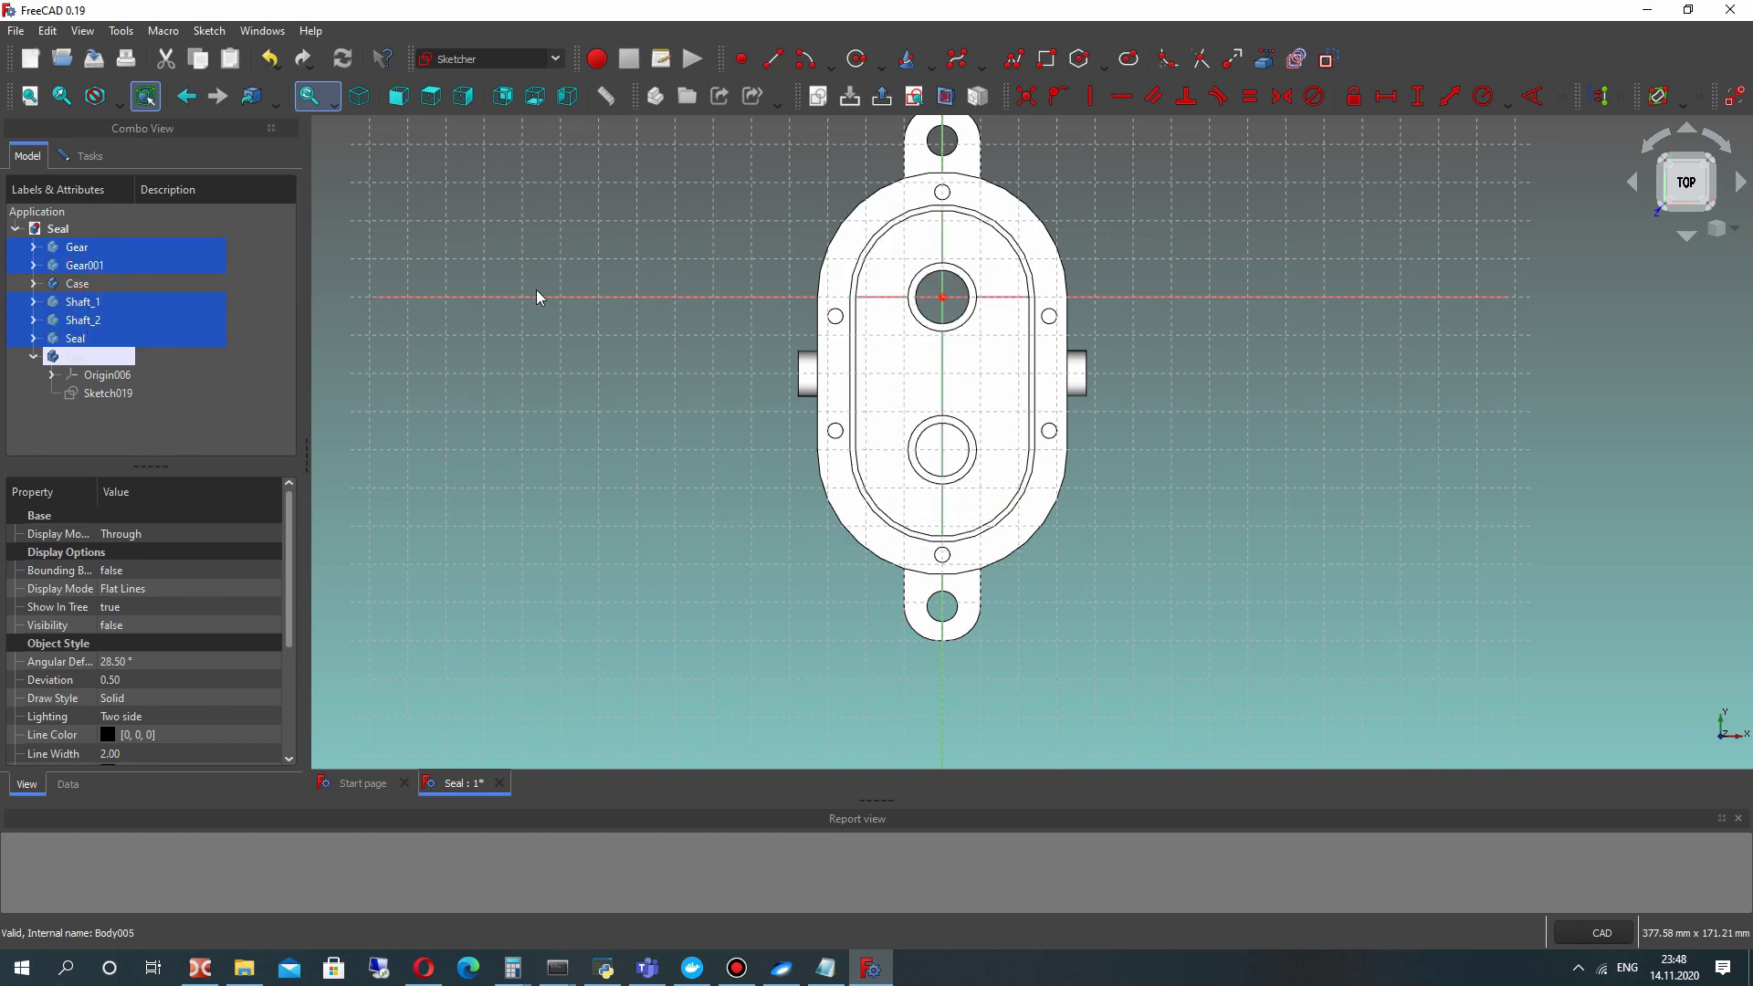
left_click(607, 262)
Draw a vertical slot of about 19 mm radius from the origin, with its lower centre about 44 mm below.
scroll(1004, 303, "up", 2)
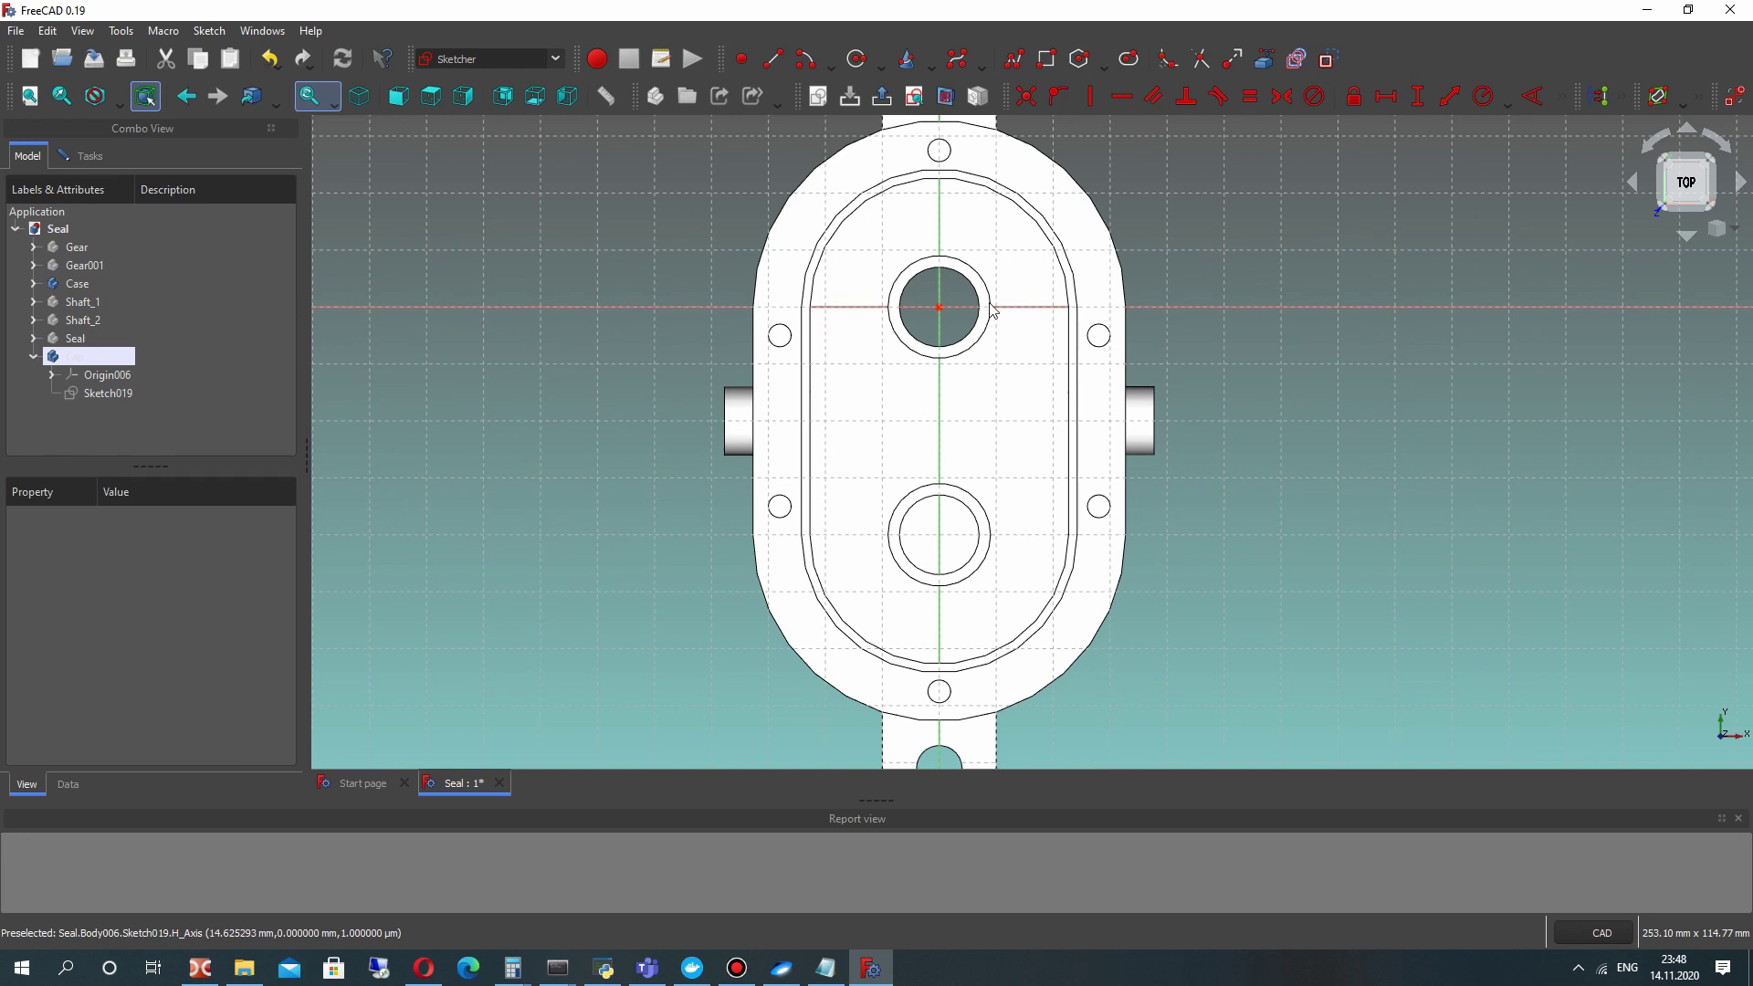
left_click(1129, 58)
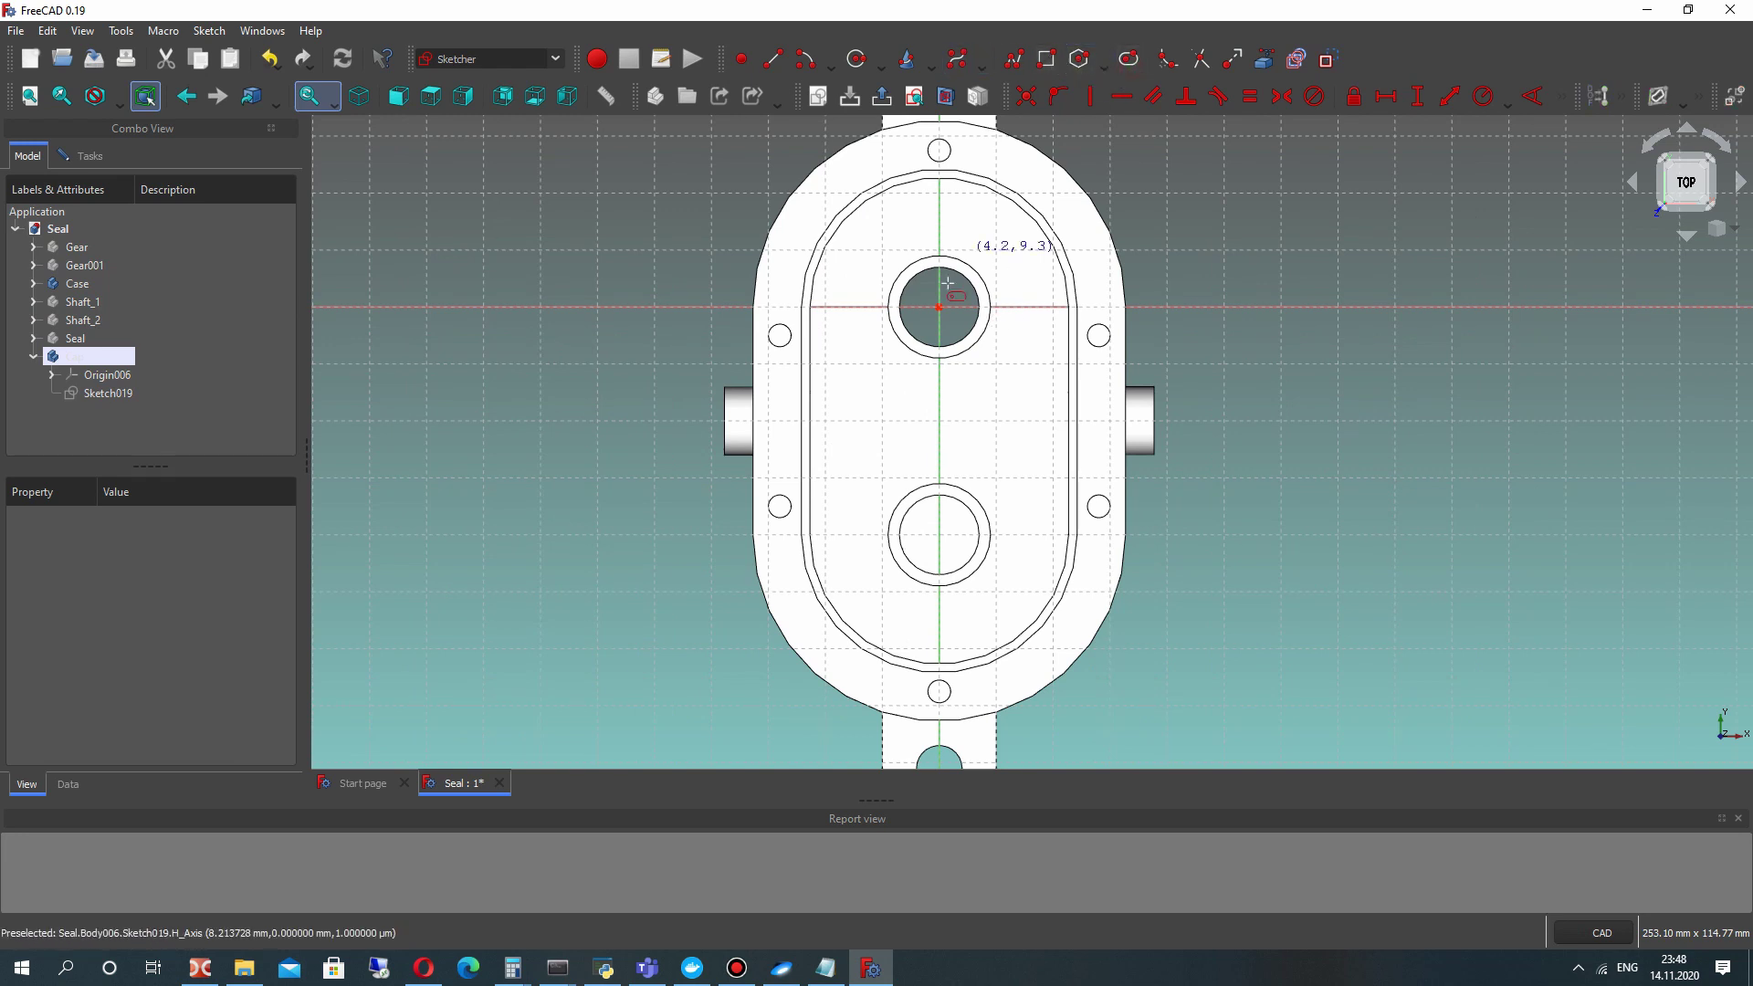
left_click(938, 307)
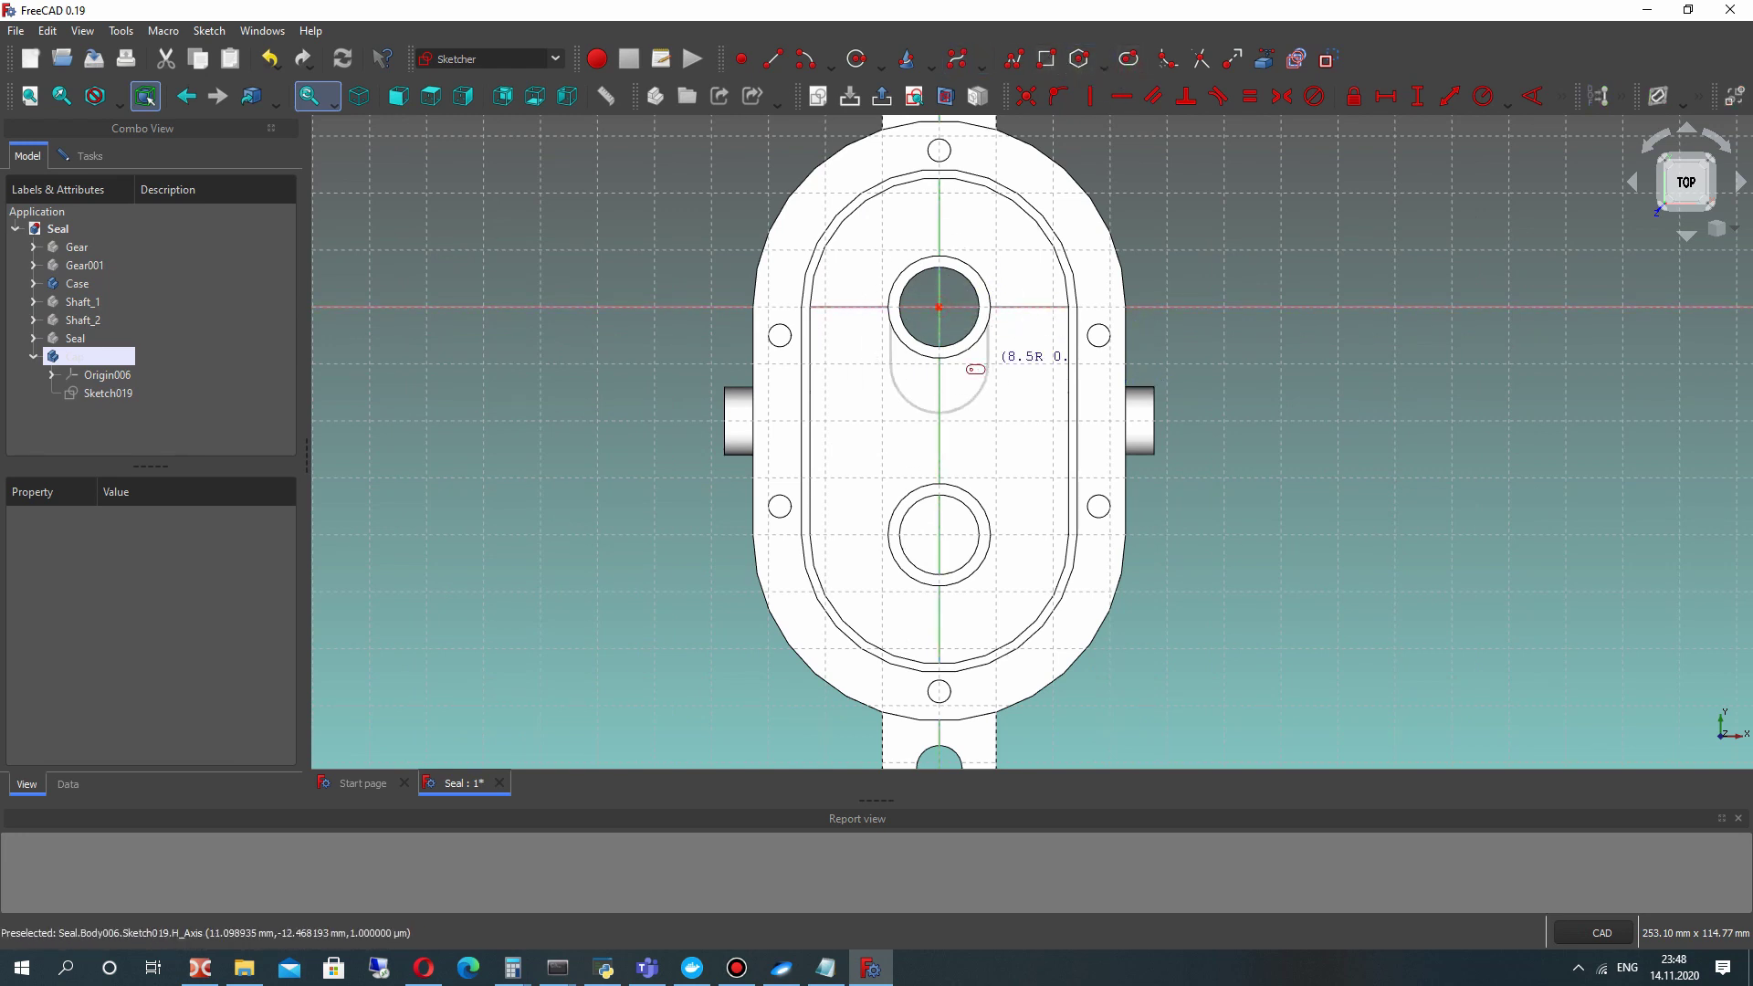
left_click(1050, 536)
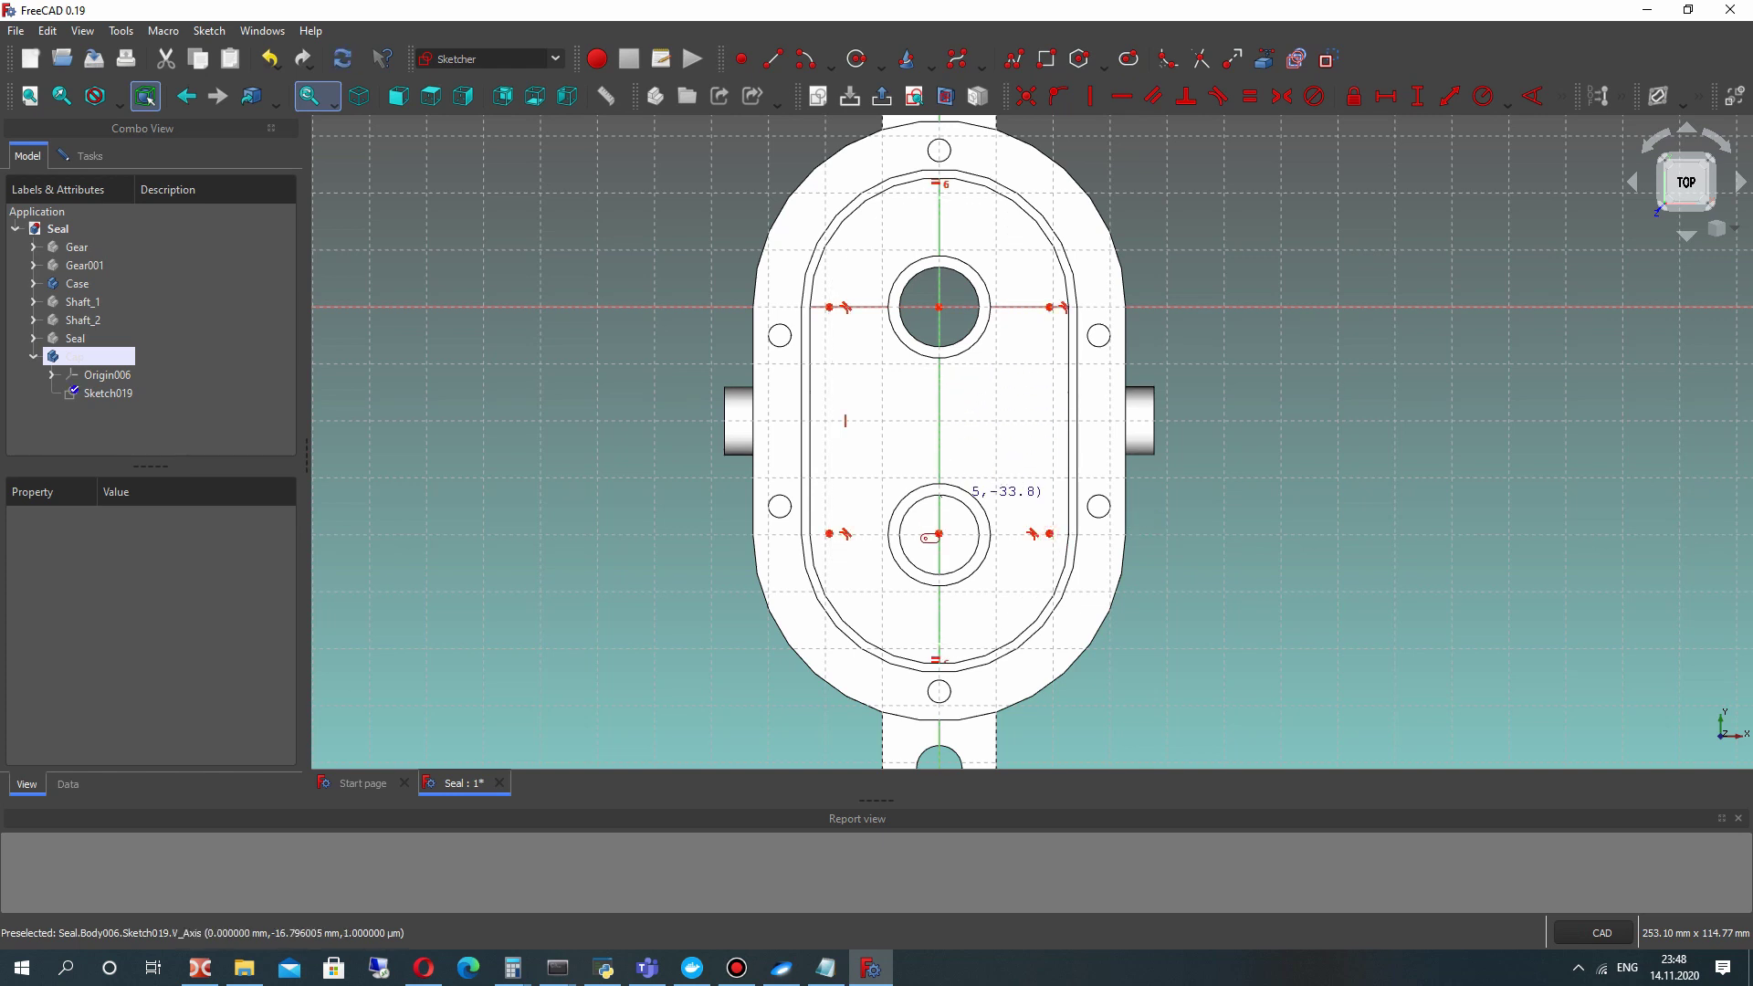
left_click_drag(939, 533, 937, 555)
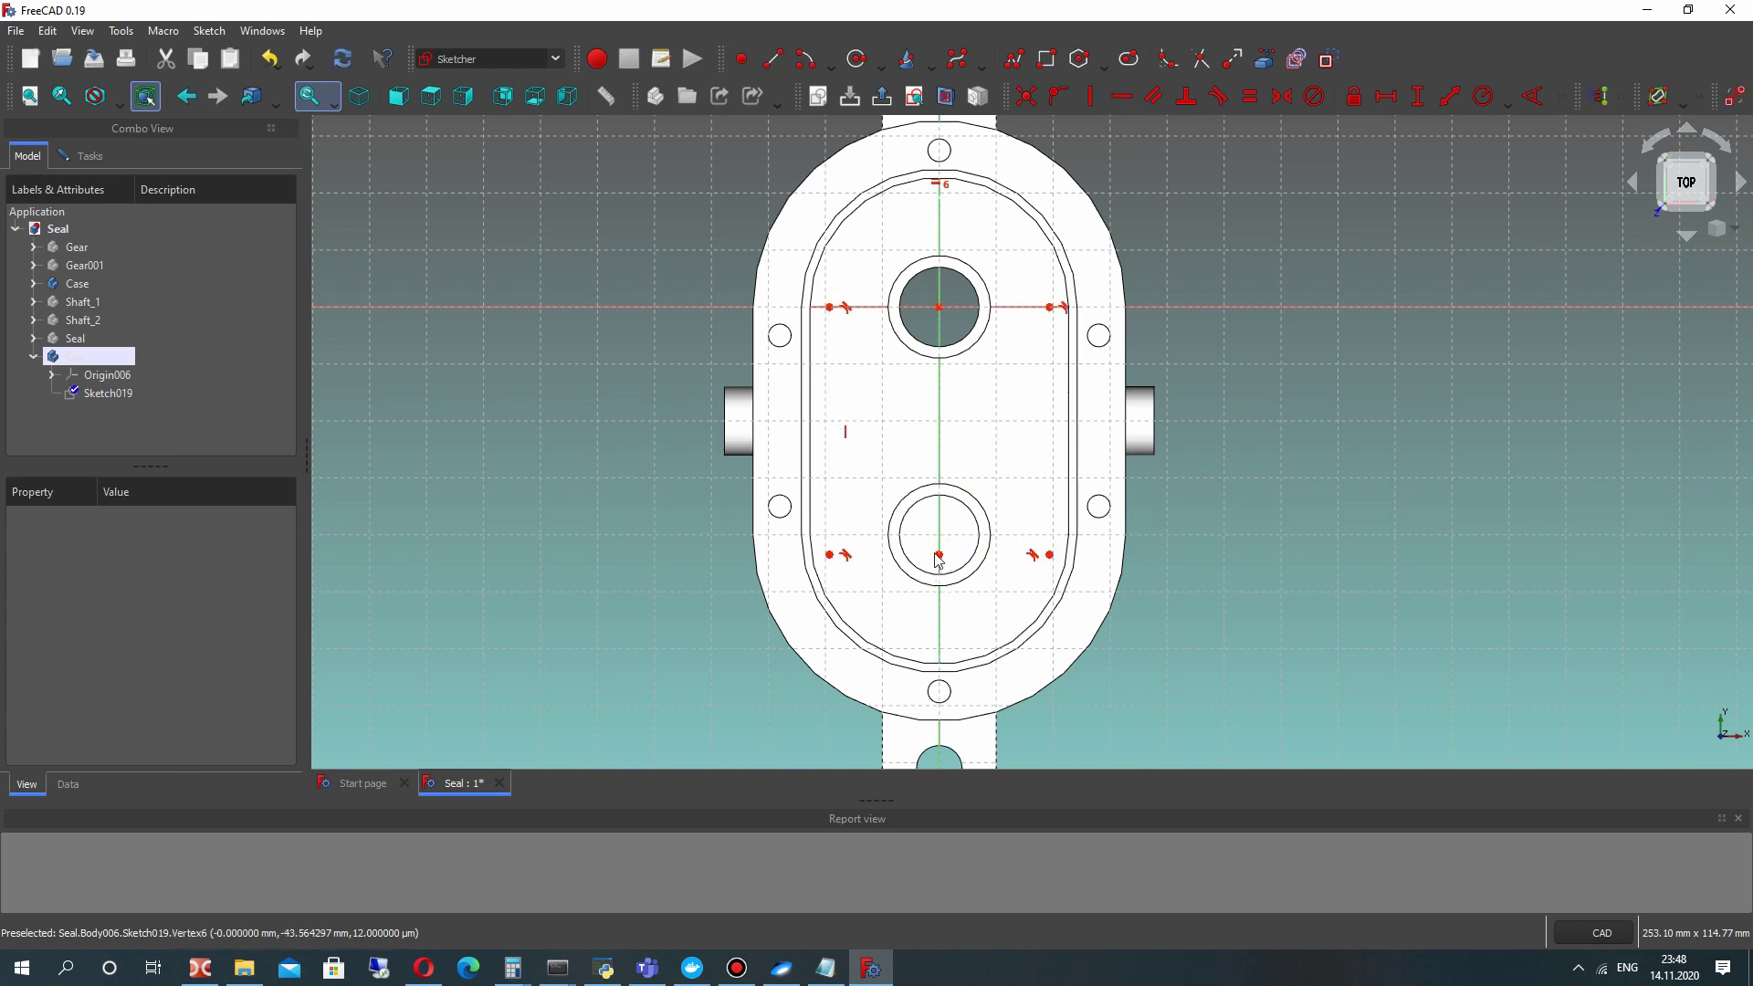
Constrain the vertical distance between the slot's two arc centres to 40 mm.
left_click(939, 556)
left_click(940, 308)
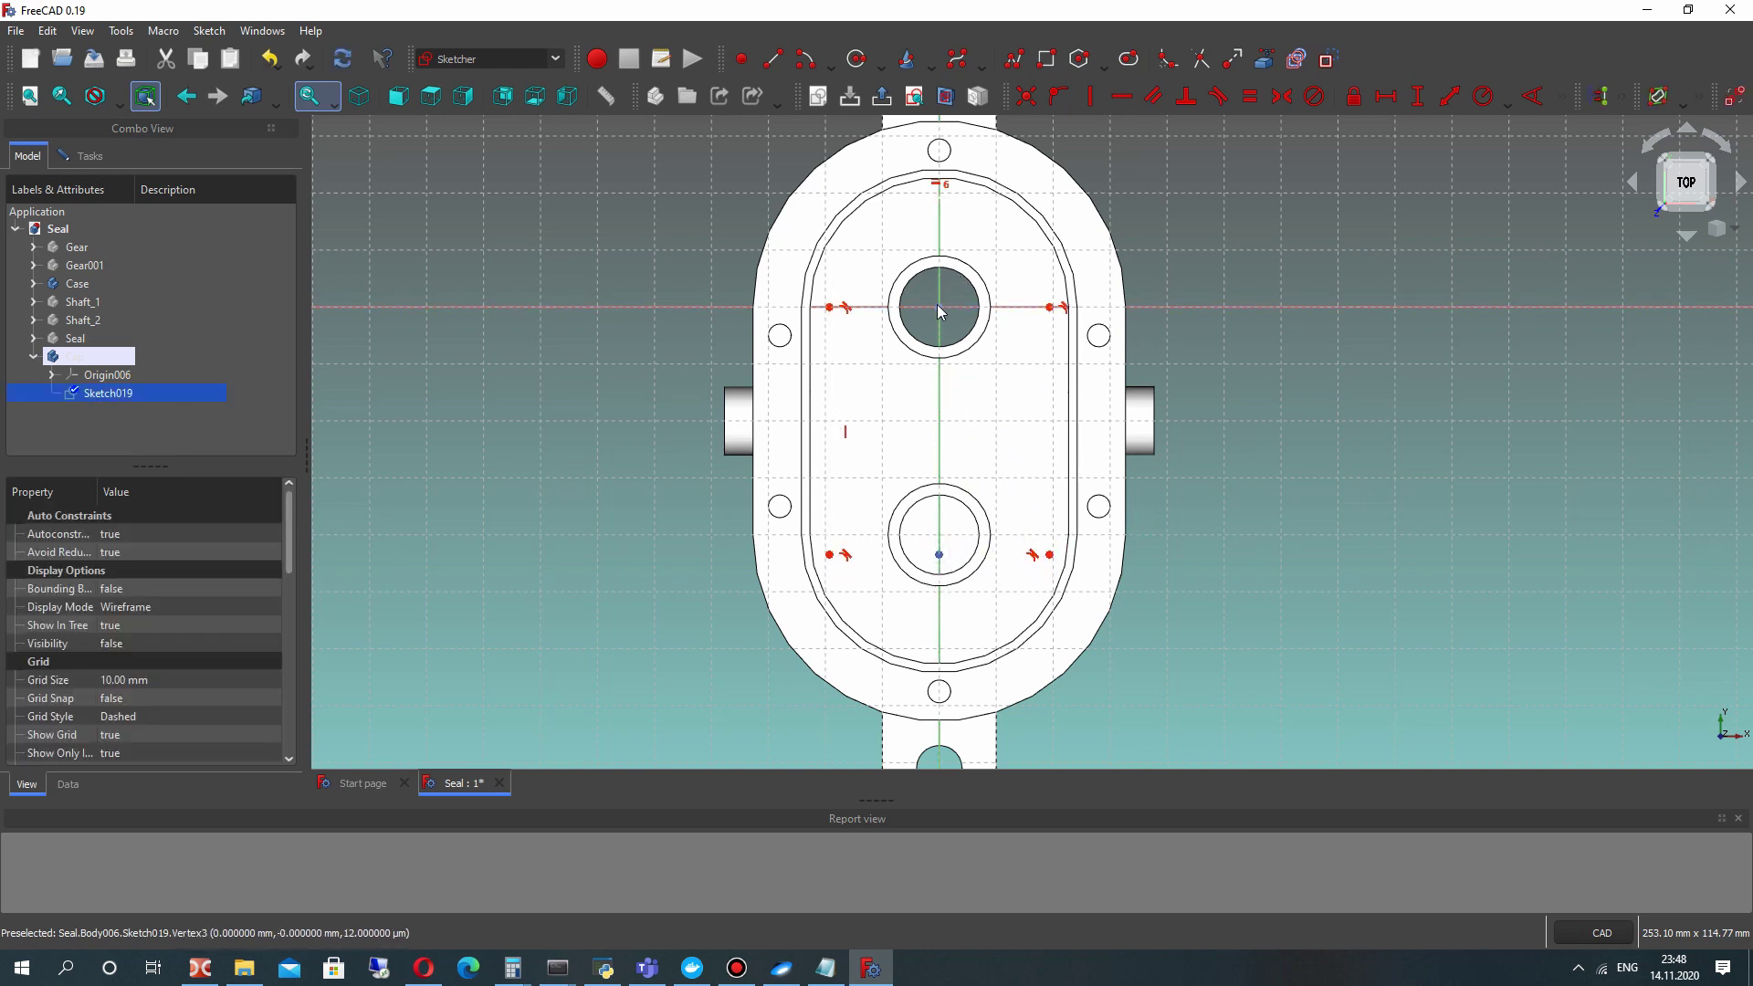
left_click(1418, 97)
key("Return")
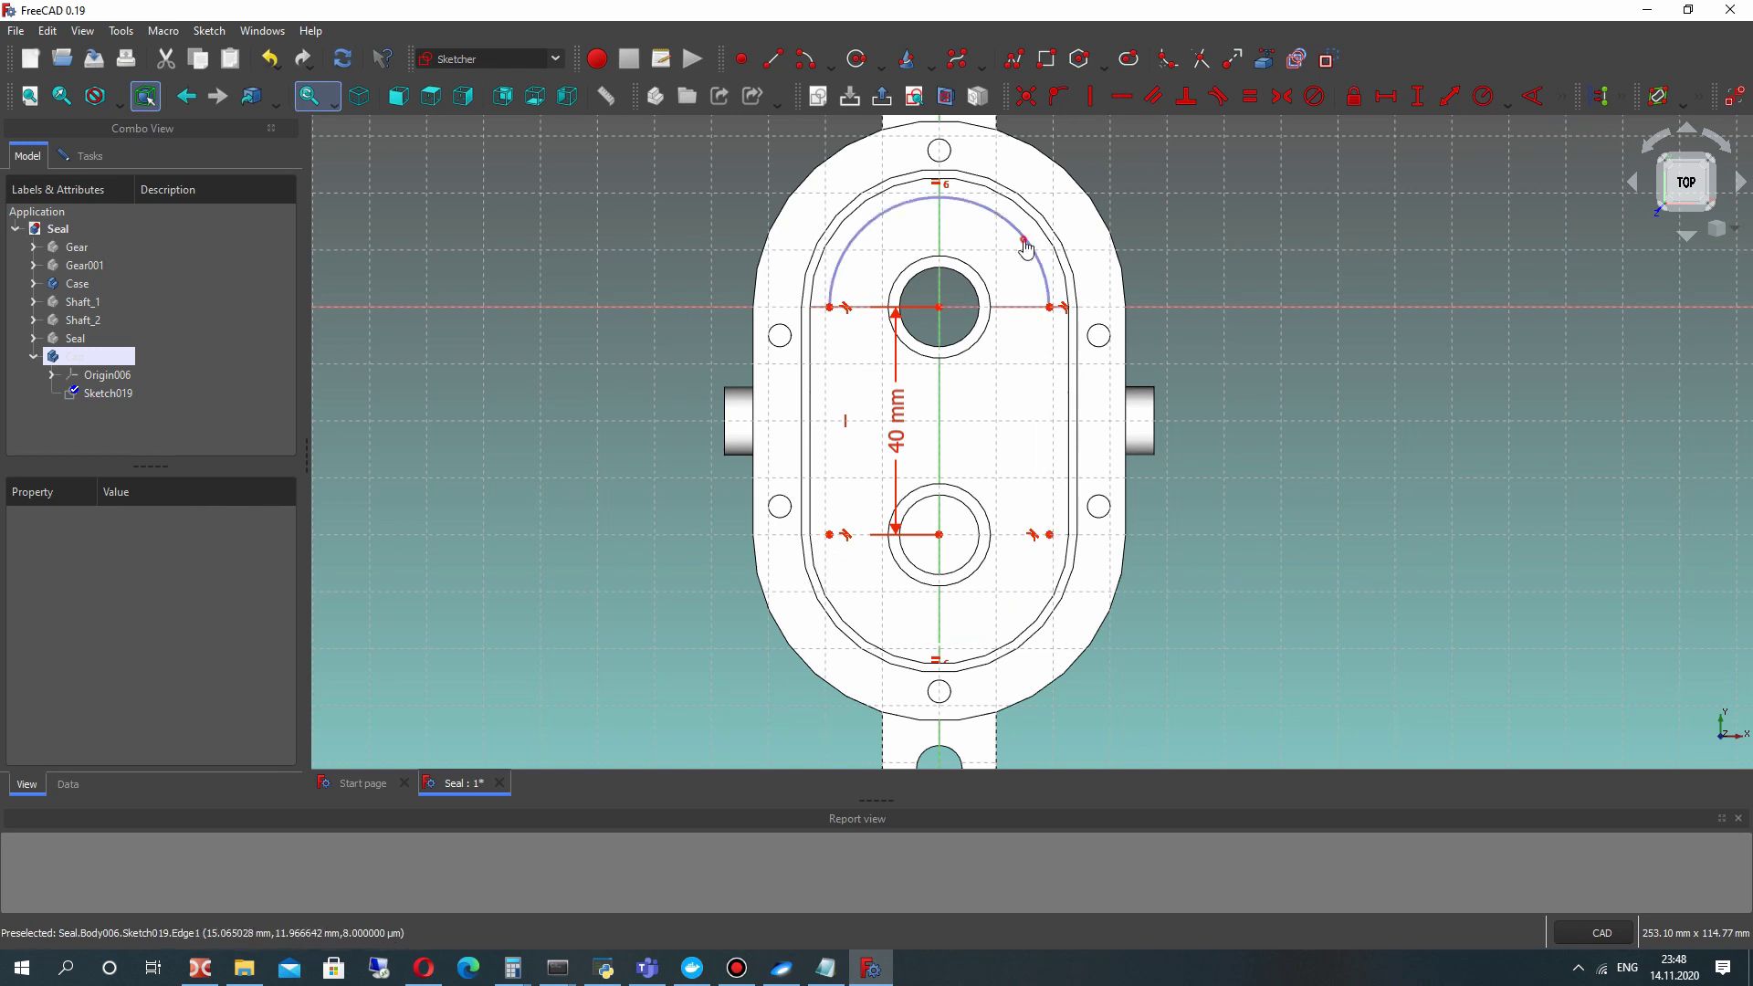
Constrain the radius of the slot's upper arc to 22.7 mm.
left_click(1024, 245)
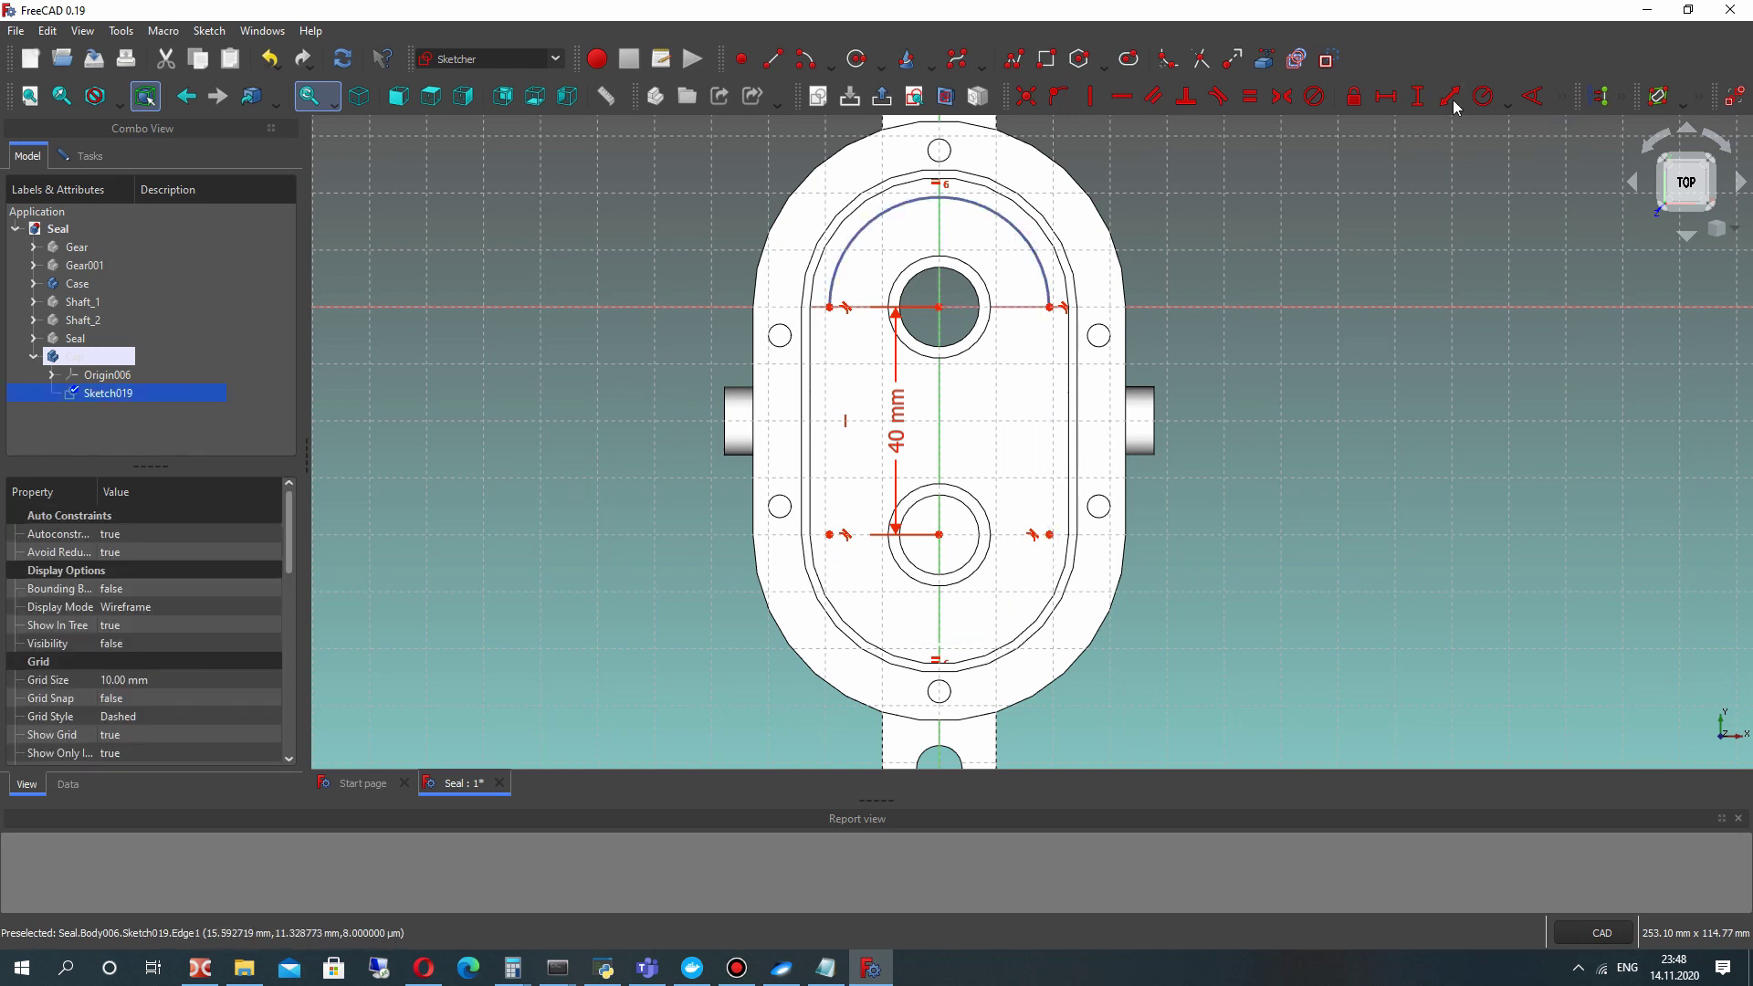
left_click(1490, 96)
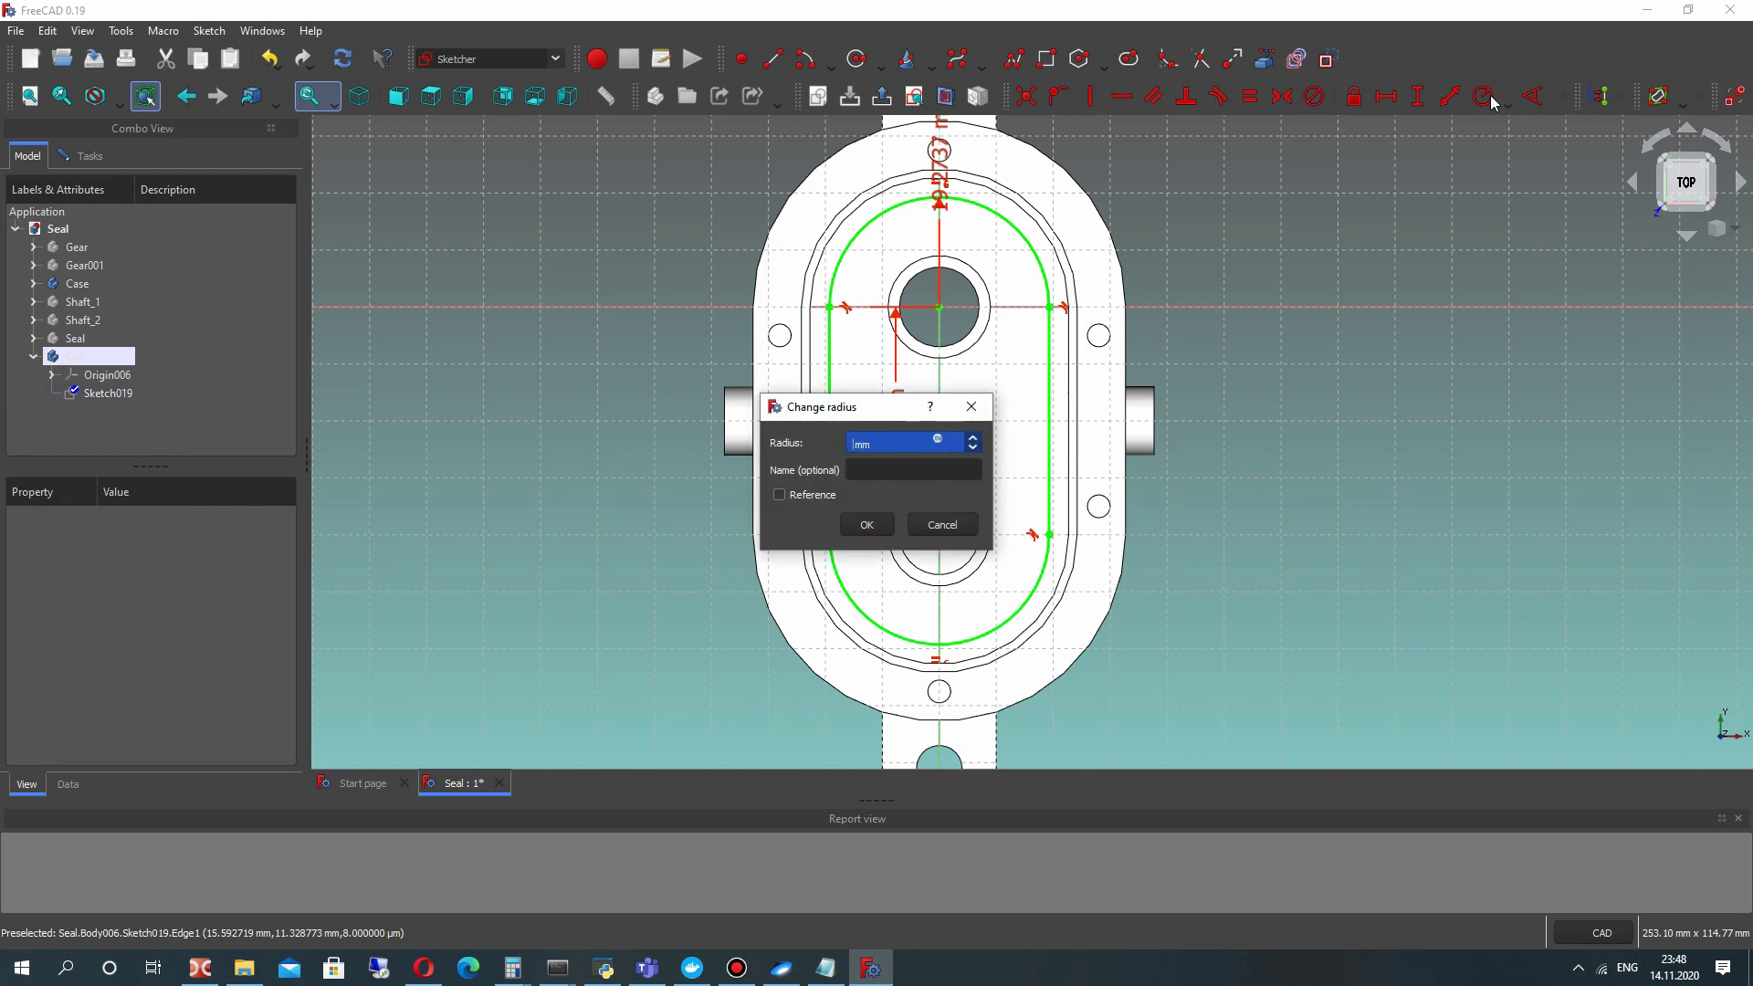
type("22.7")
key("Return")
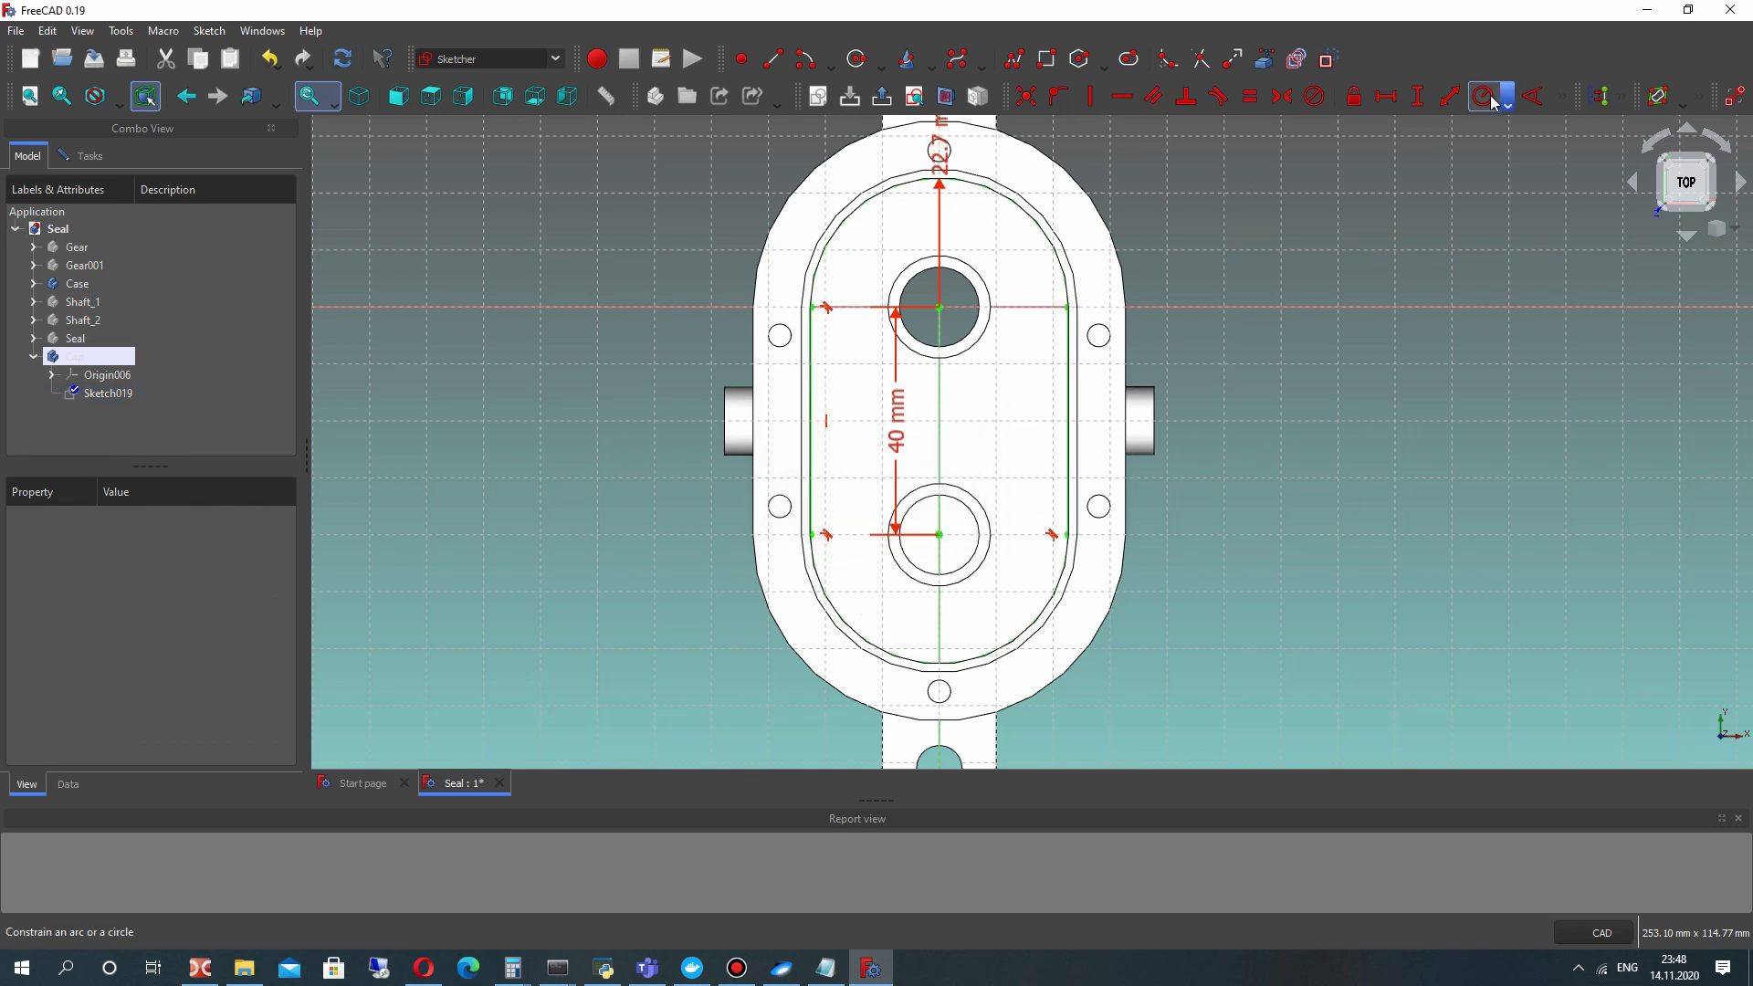
scroll(1079, 373, "up", 5)
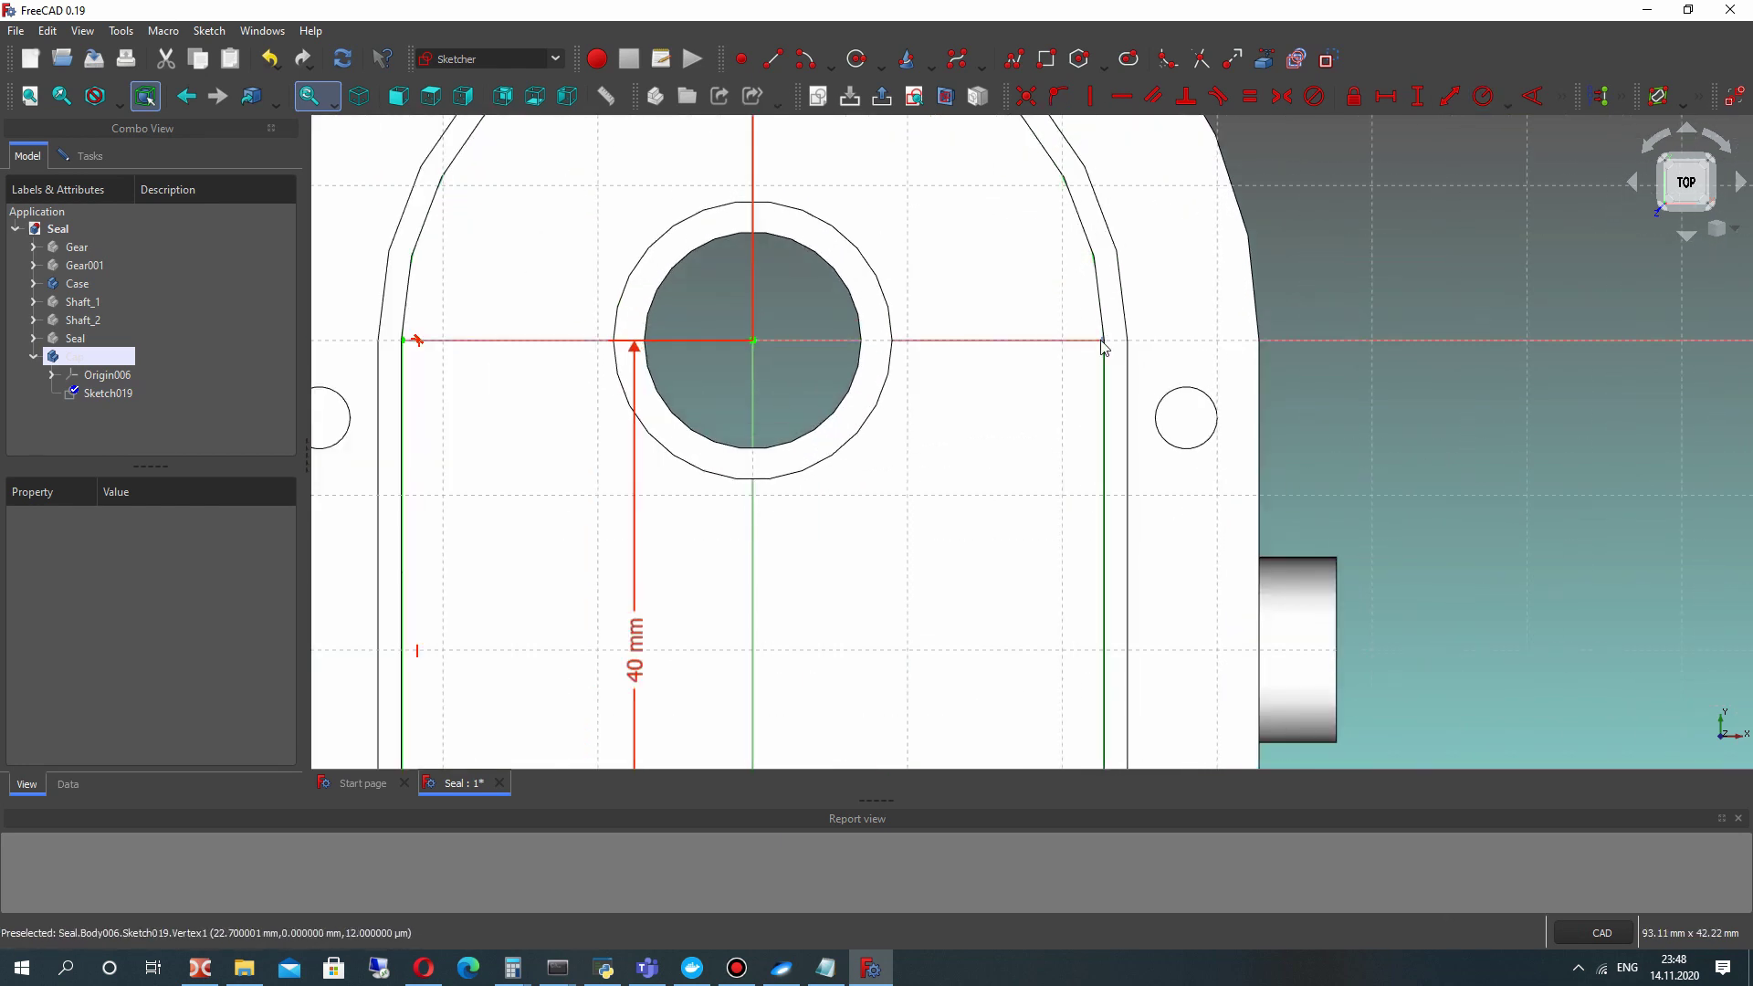
scroll(1077, 493, "down", 5)
Draw a second, outer slot of about 36 mm radius from the origin, extending about 43 mm down the vertical axis.
middle_click_drag(1023, 413, 1017, 362)
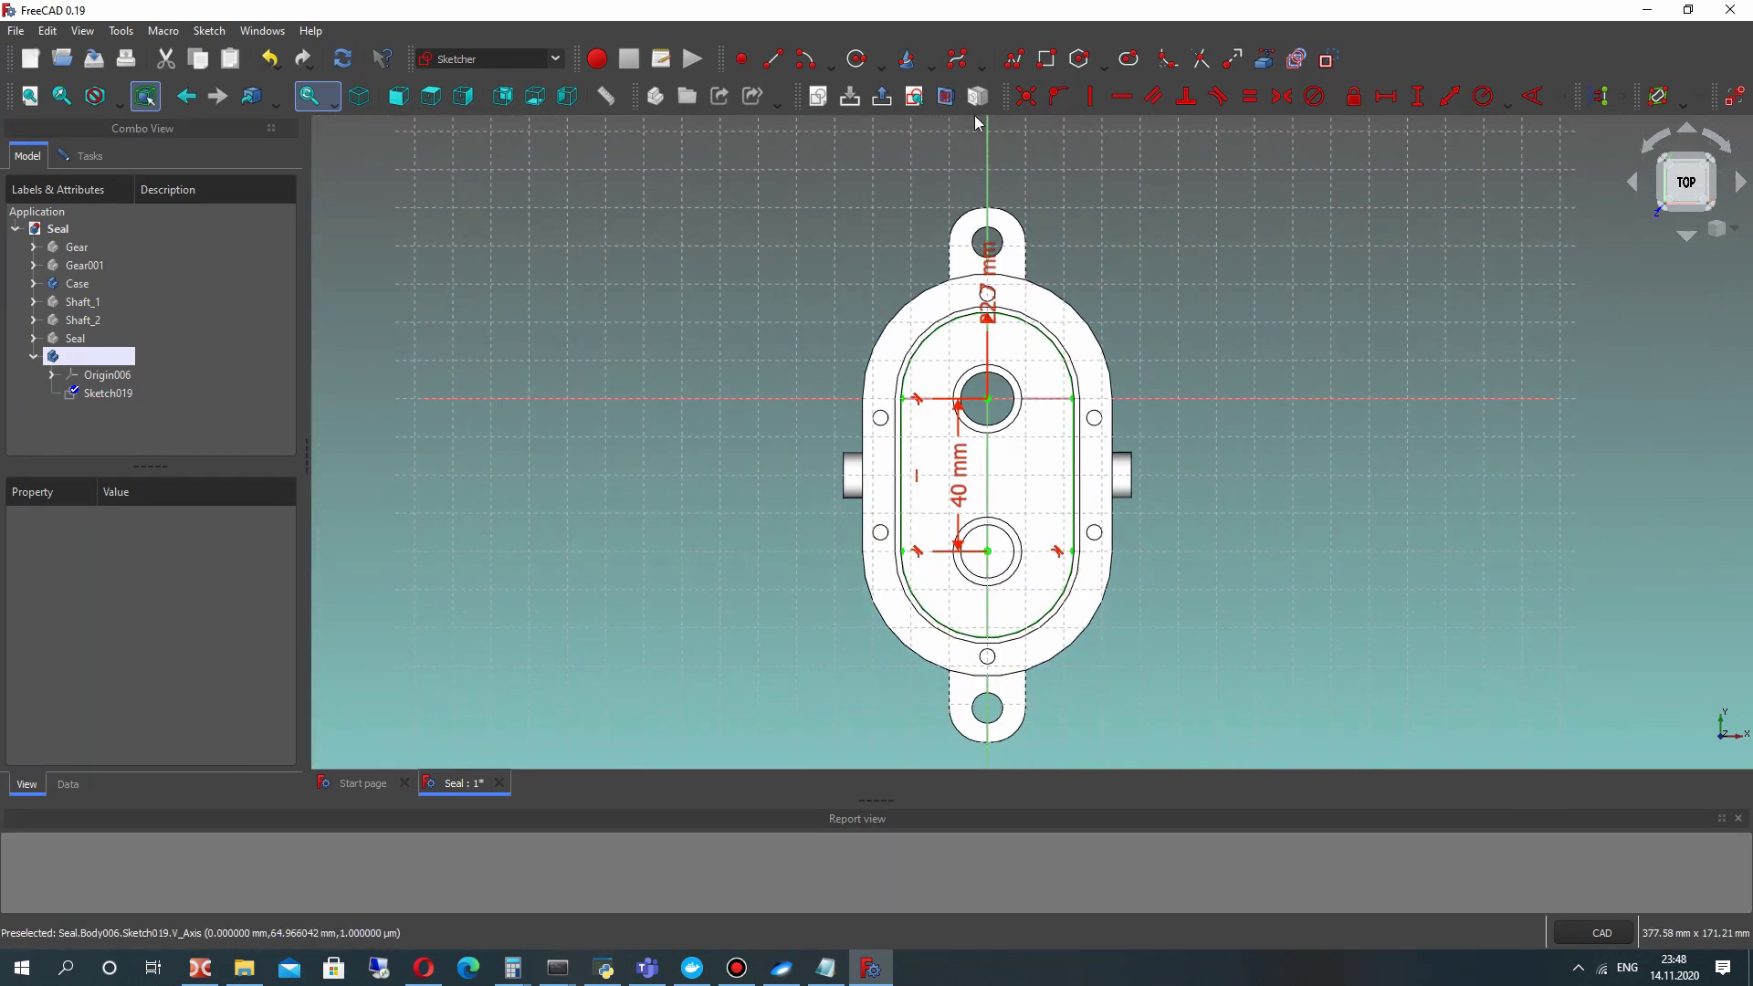
left_click(988, 396)
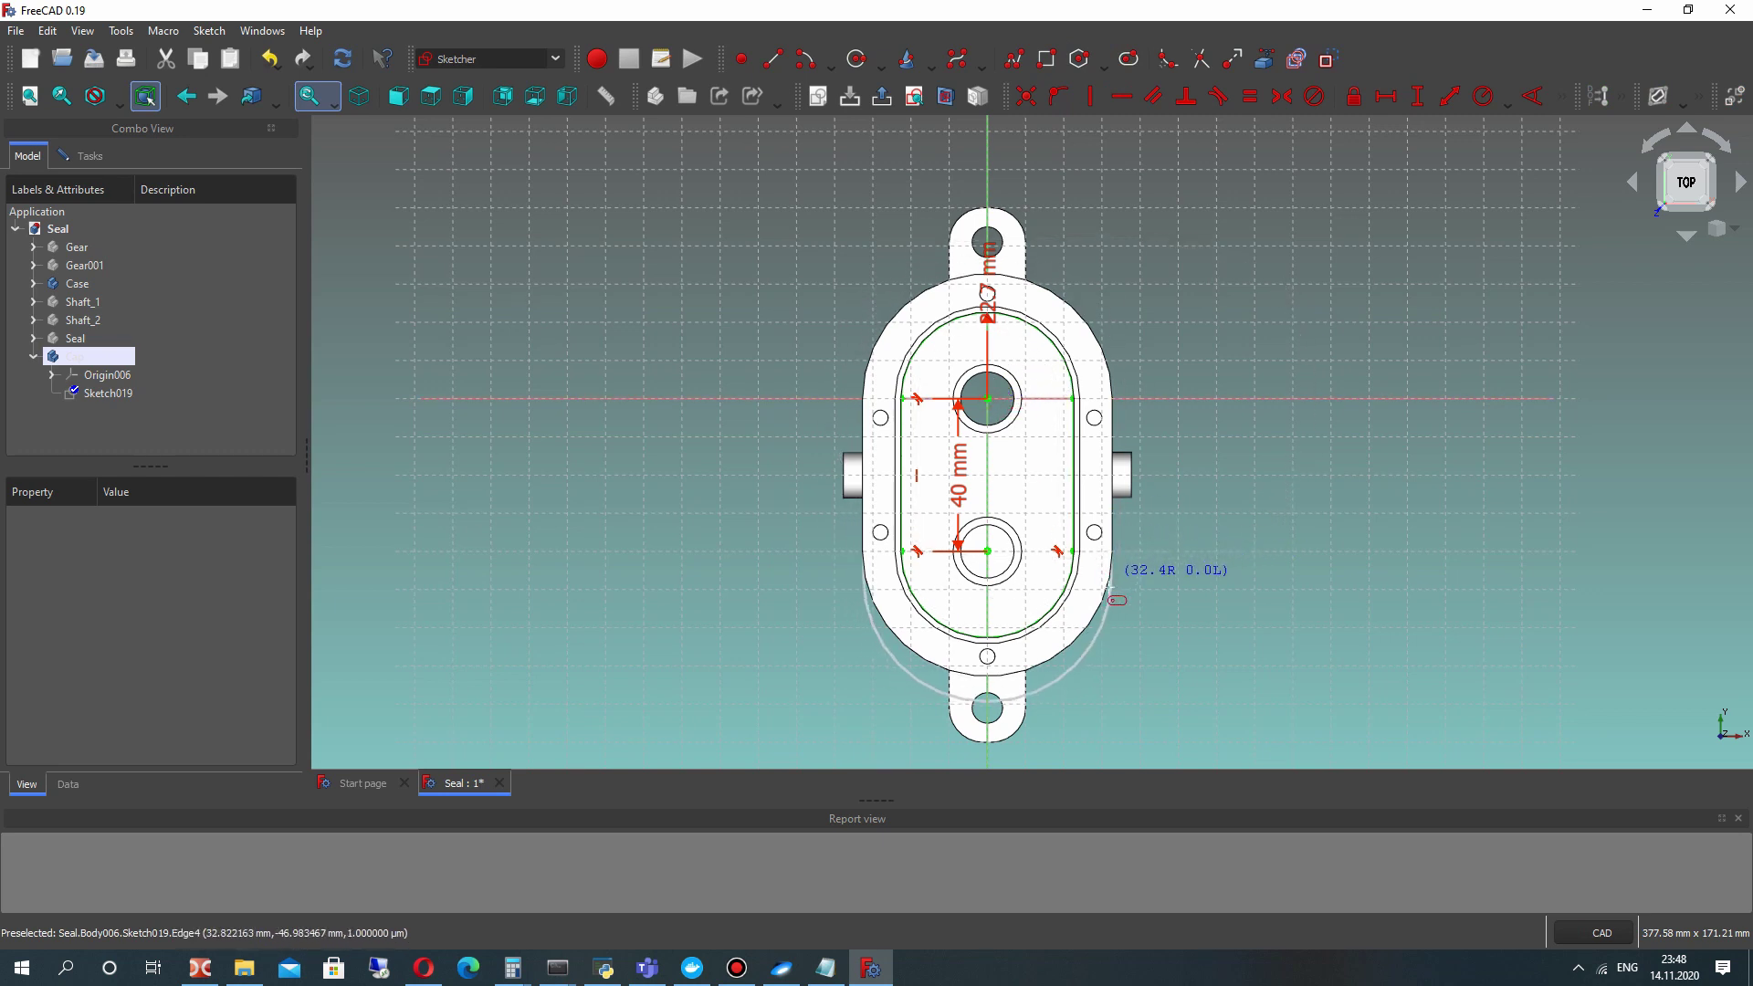
left_click(1128, 561)
right_click(971, 587)
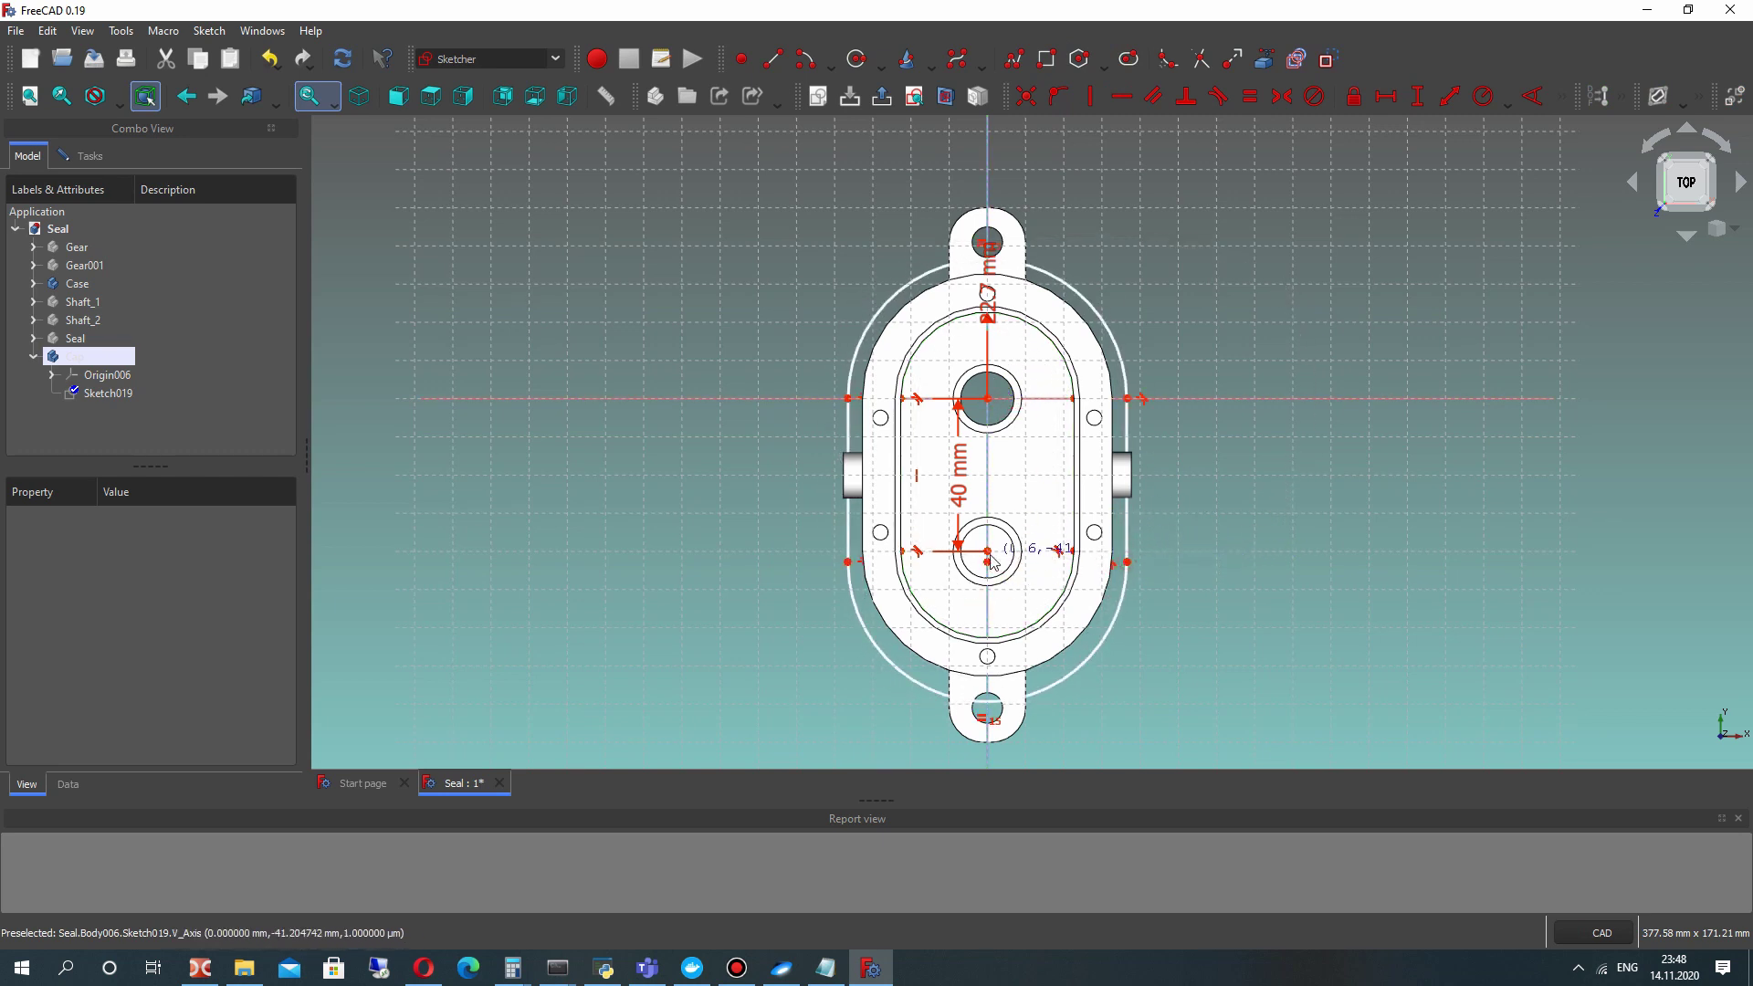
Make the lower arc centres of both slots coincident and delete the redundant equality constraint, Constraint15.
scroll(983, 571, "up", 4)
left_click(995, 552)
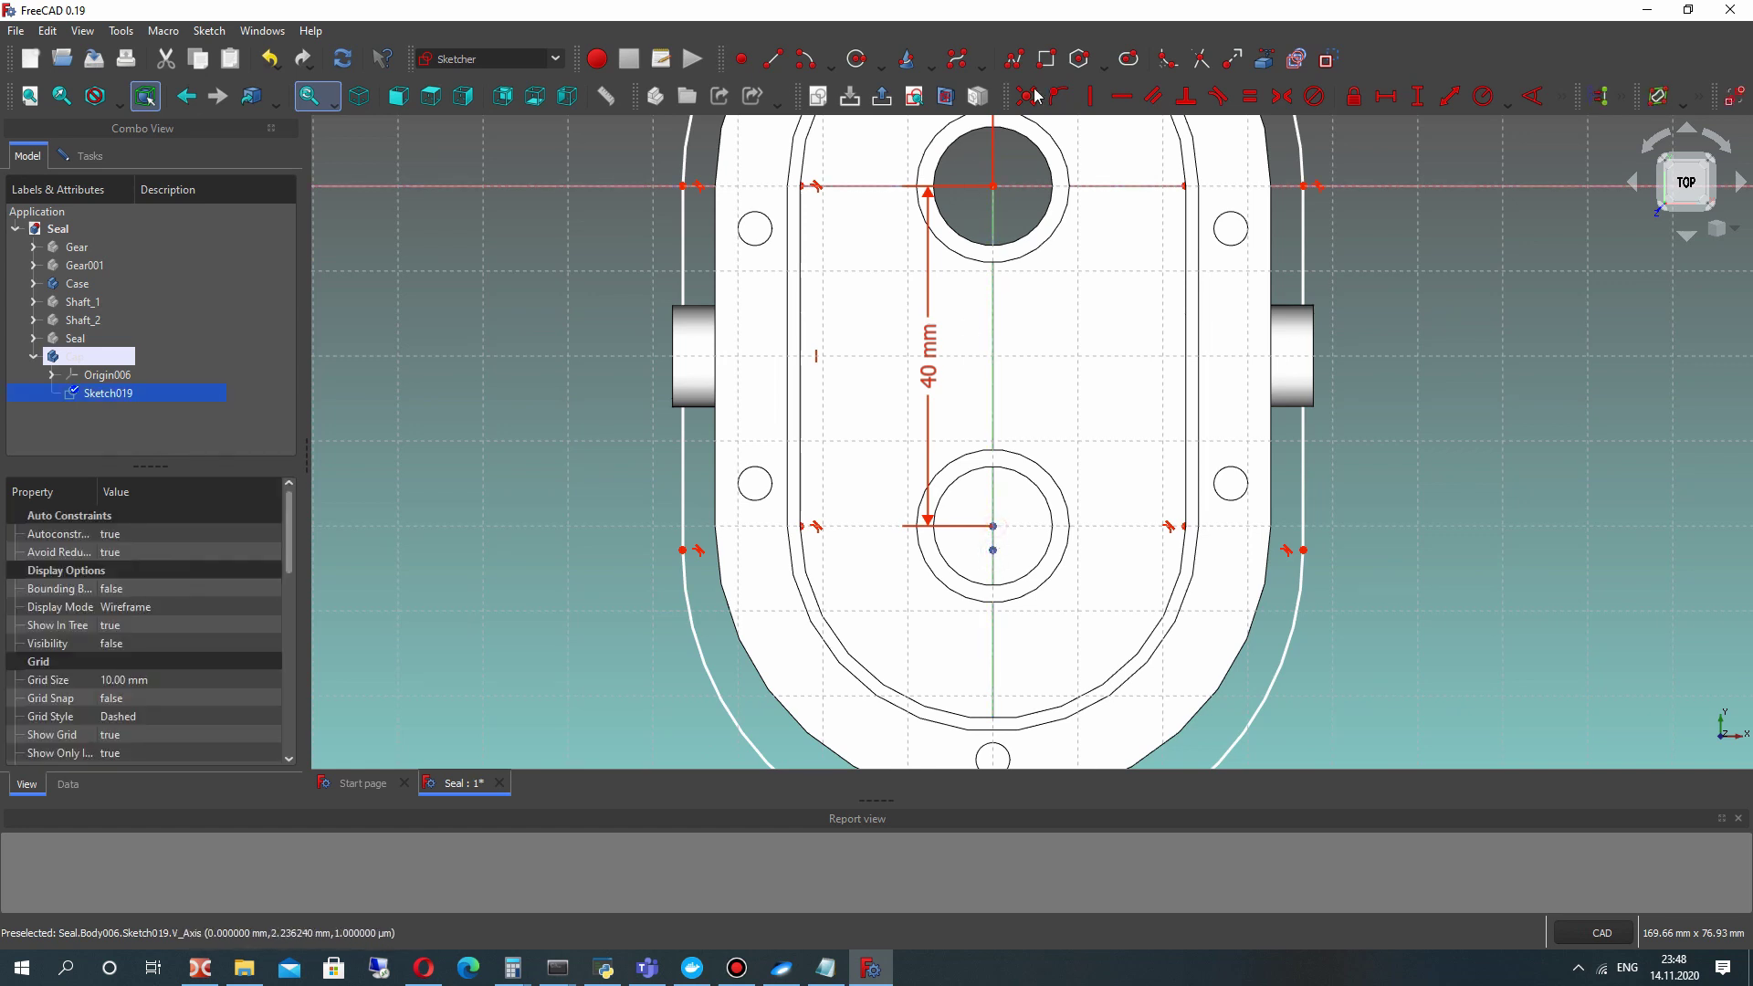
left_click(950, 344)
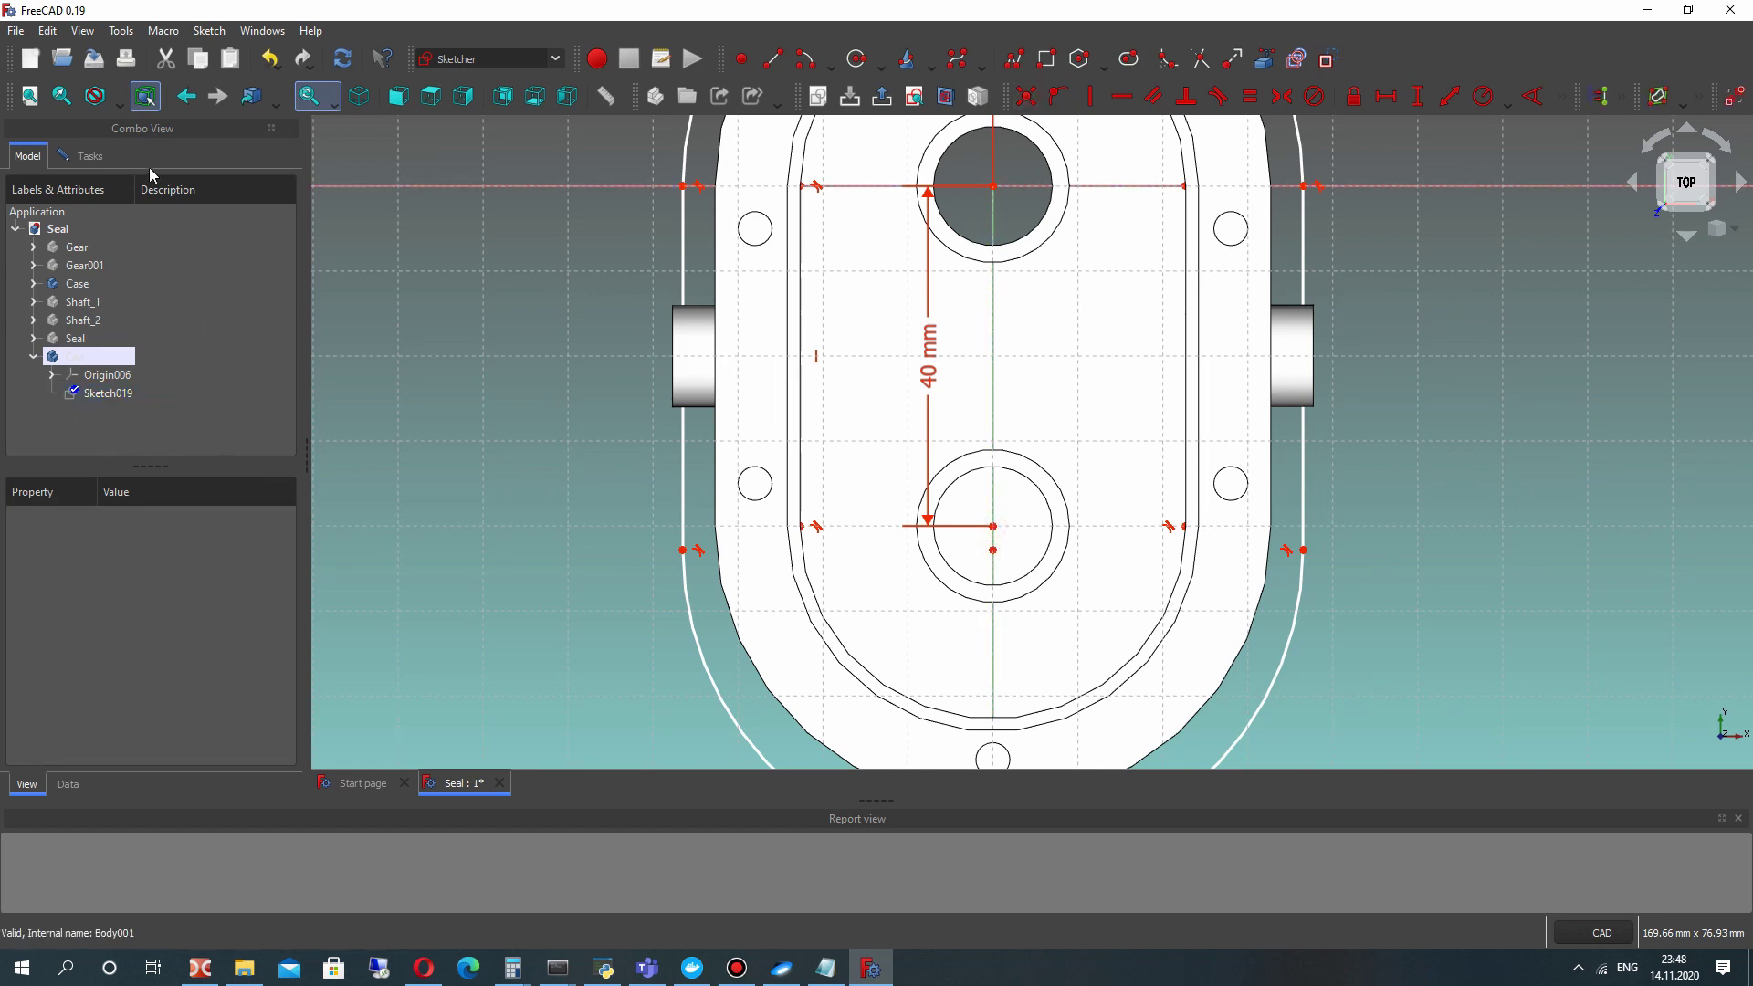
left_click(68, 157)
scroll(94, 636, "down", 5)
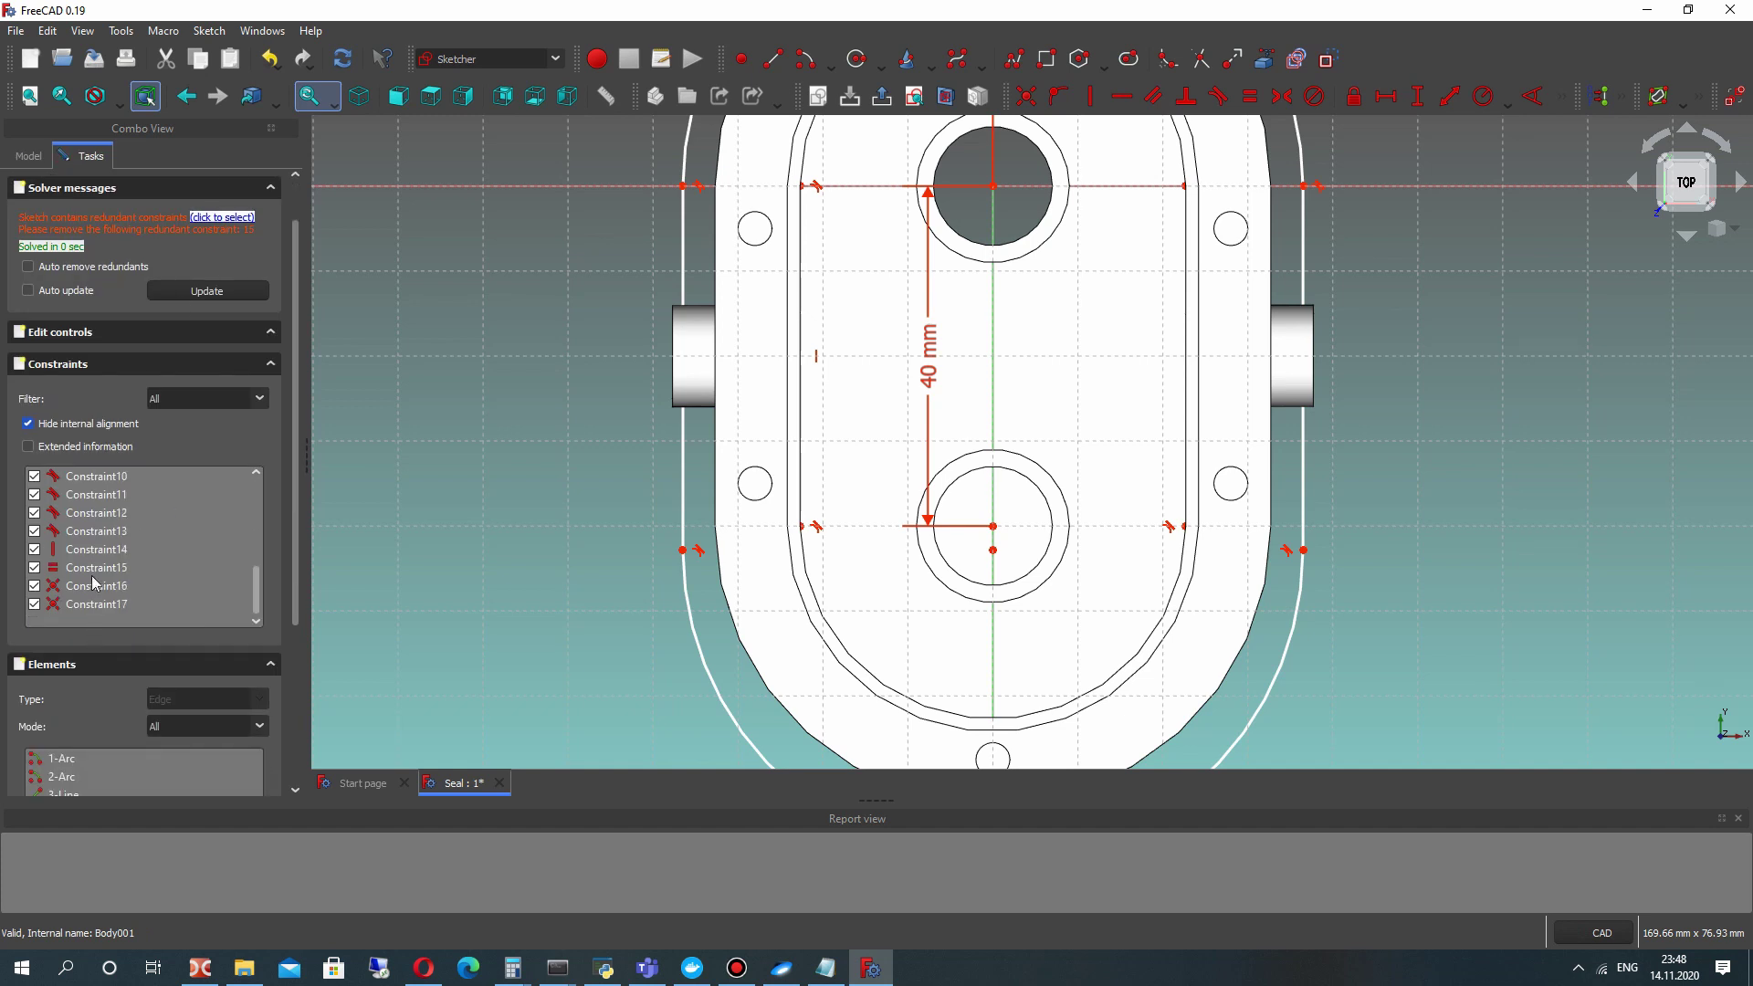
right_click(100, 566)
left_click(157, 748)
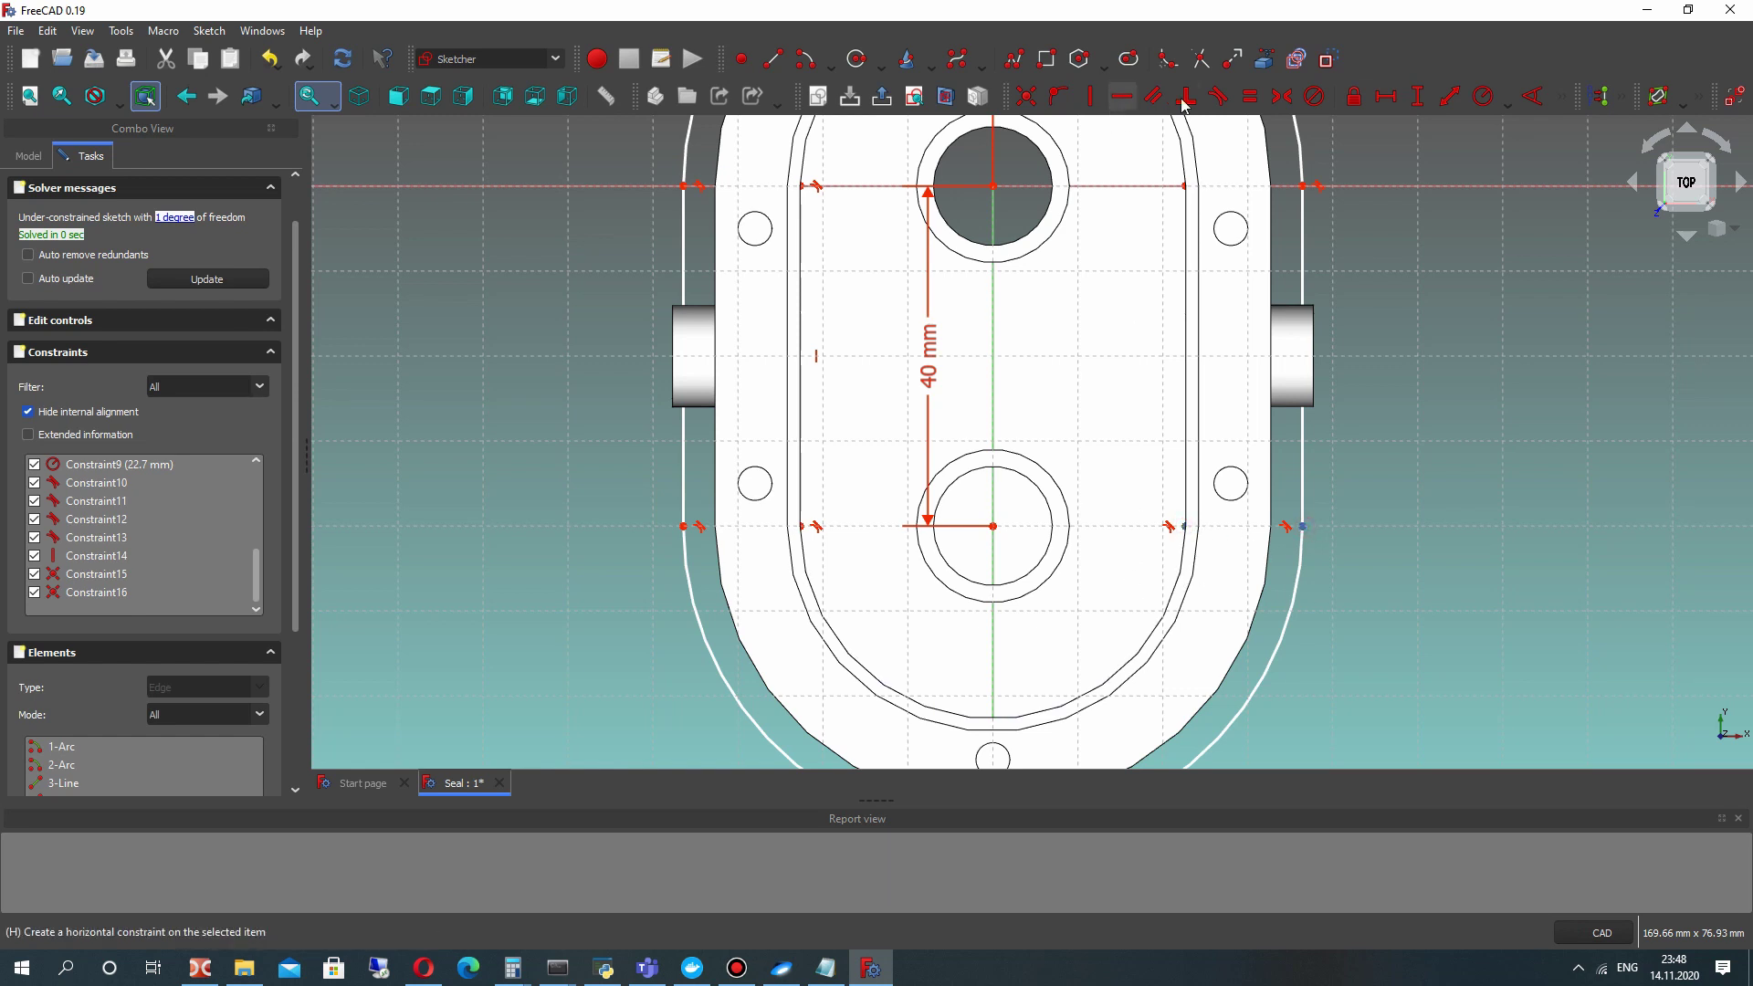
Constrain the horizontal distance between the inner and outer slots' lower arc endpoints to 10 mm.
left_click(1384, 96)
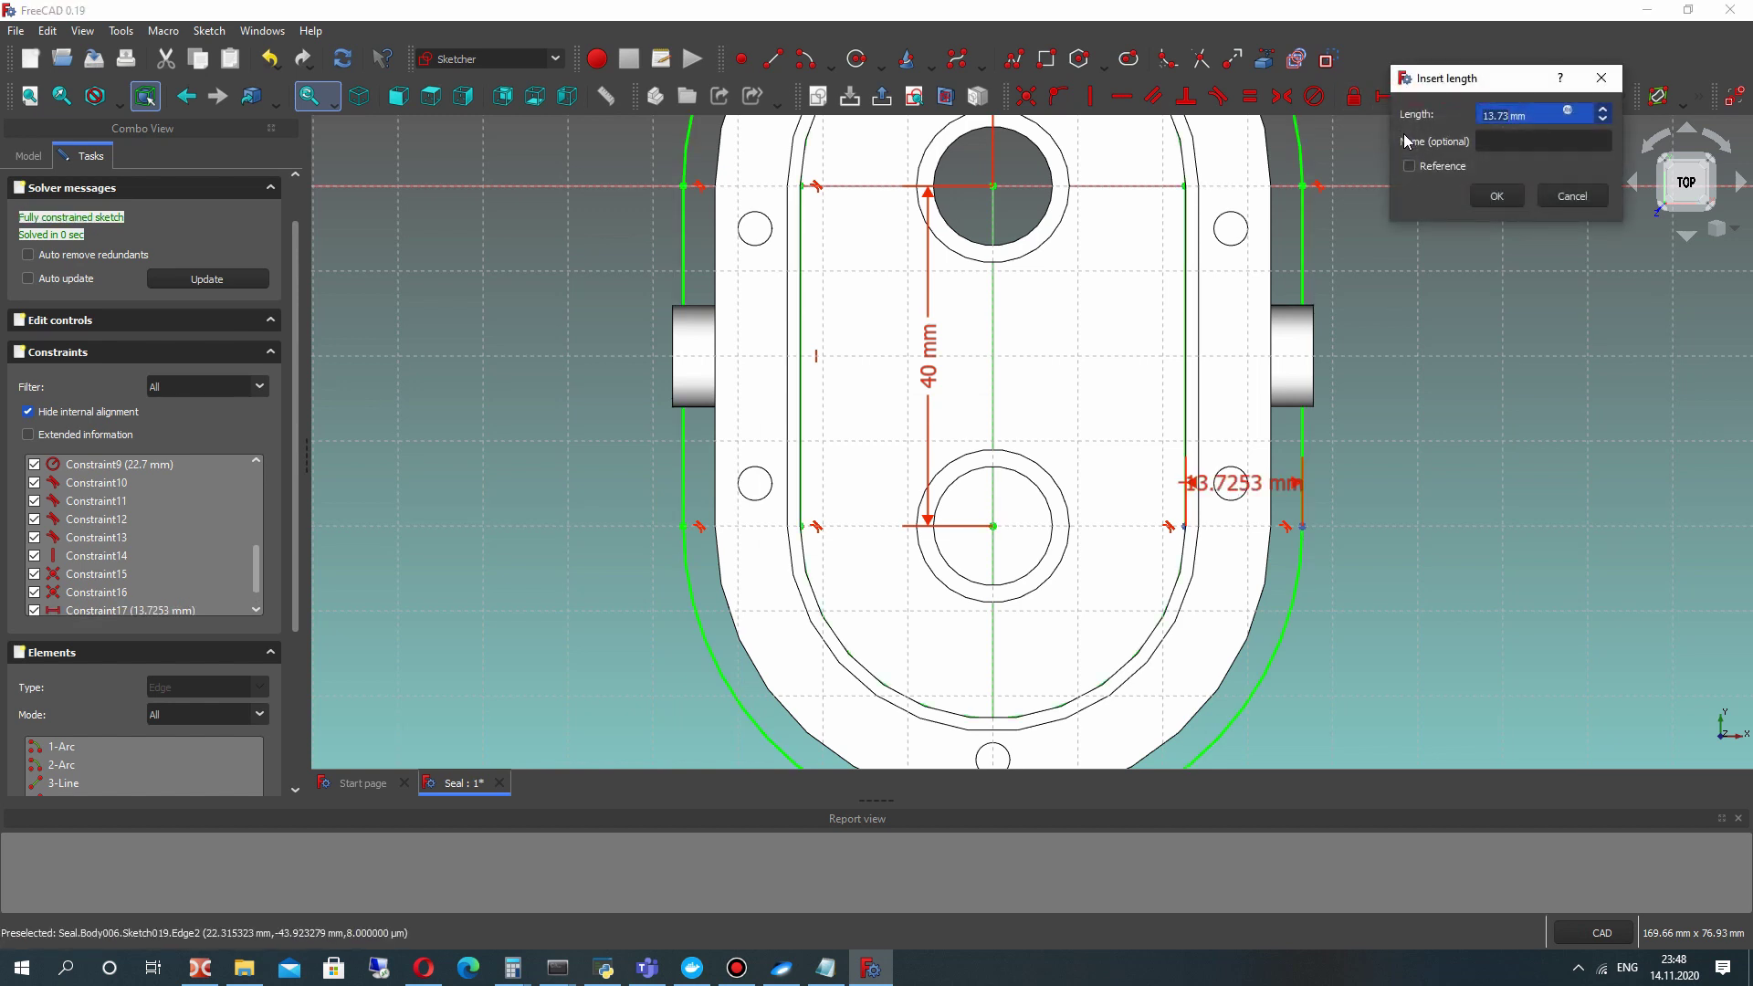
key("Return")
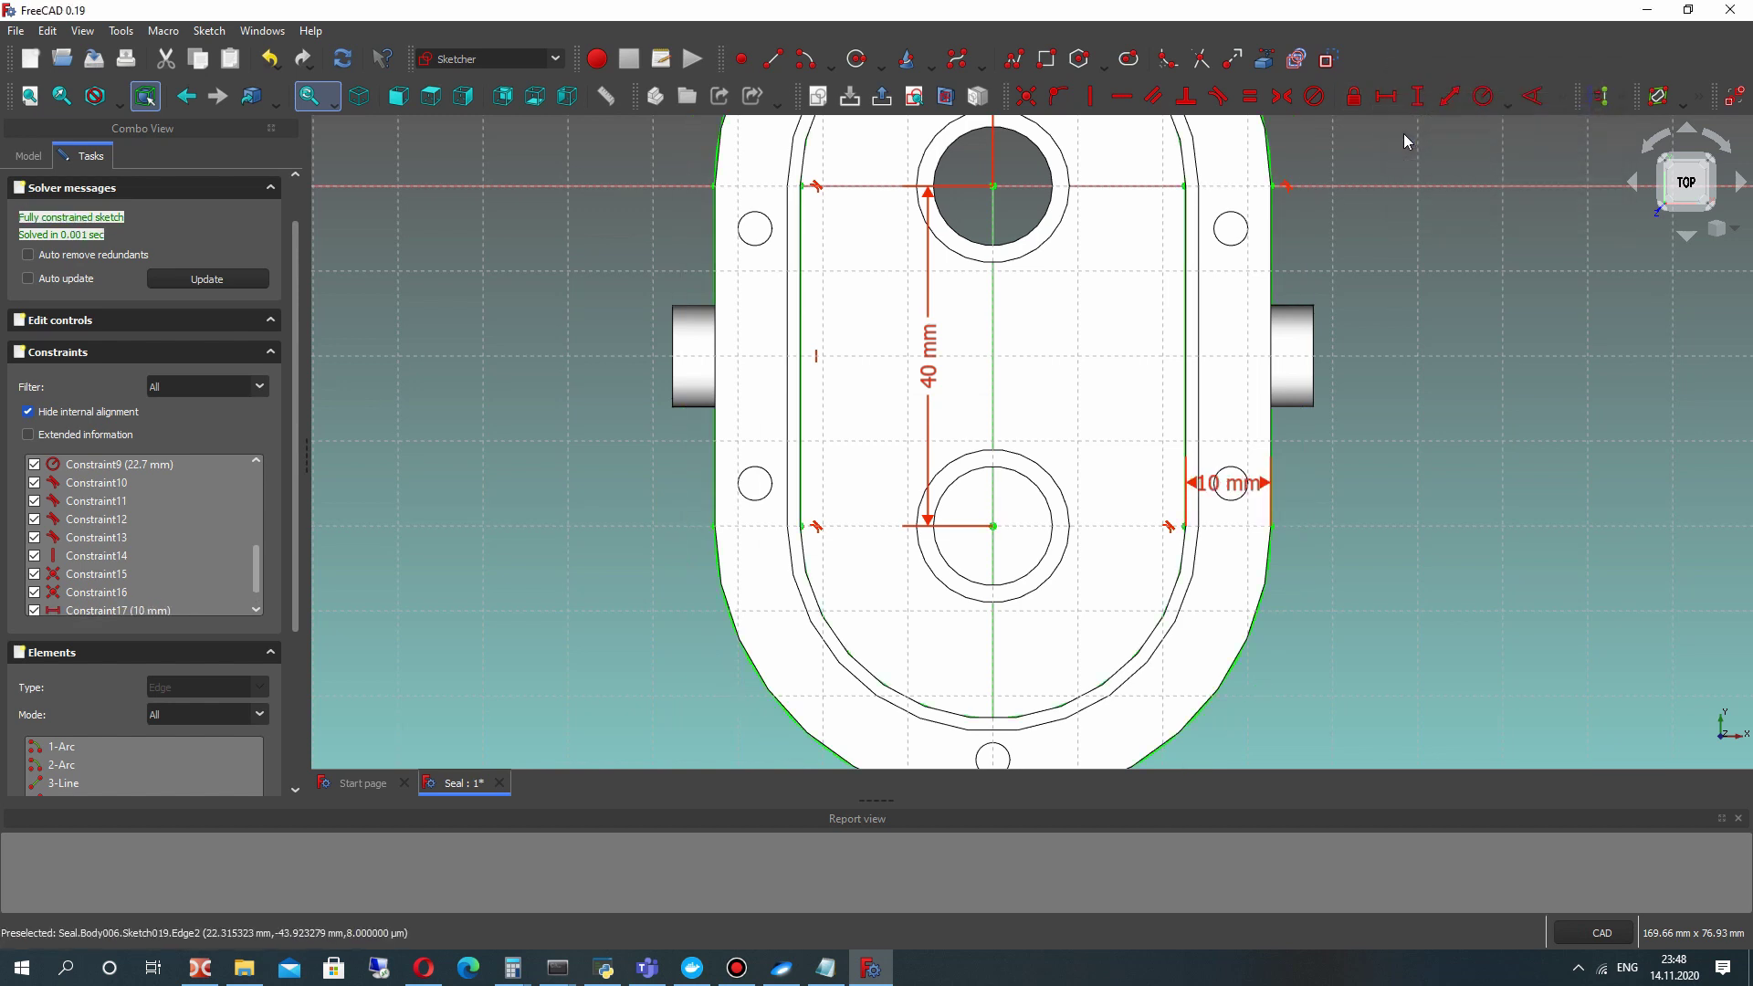
scroll(1071, 451, "down", 2)
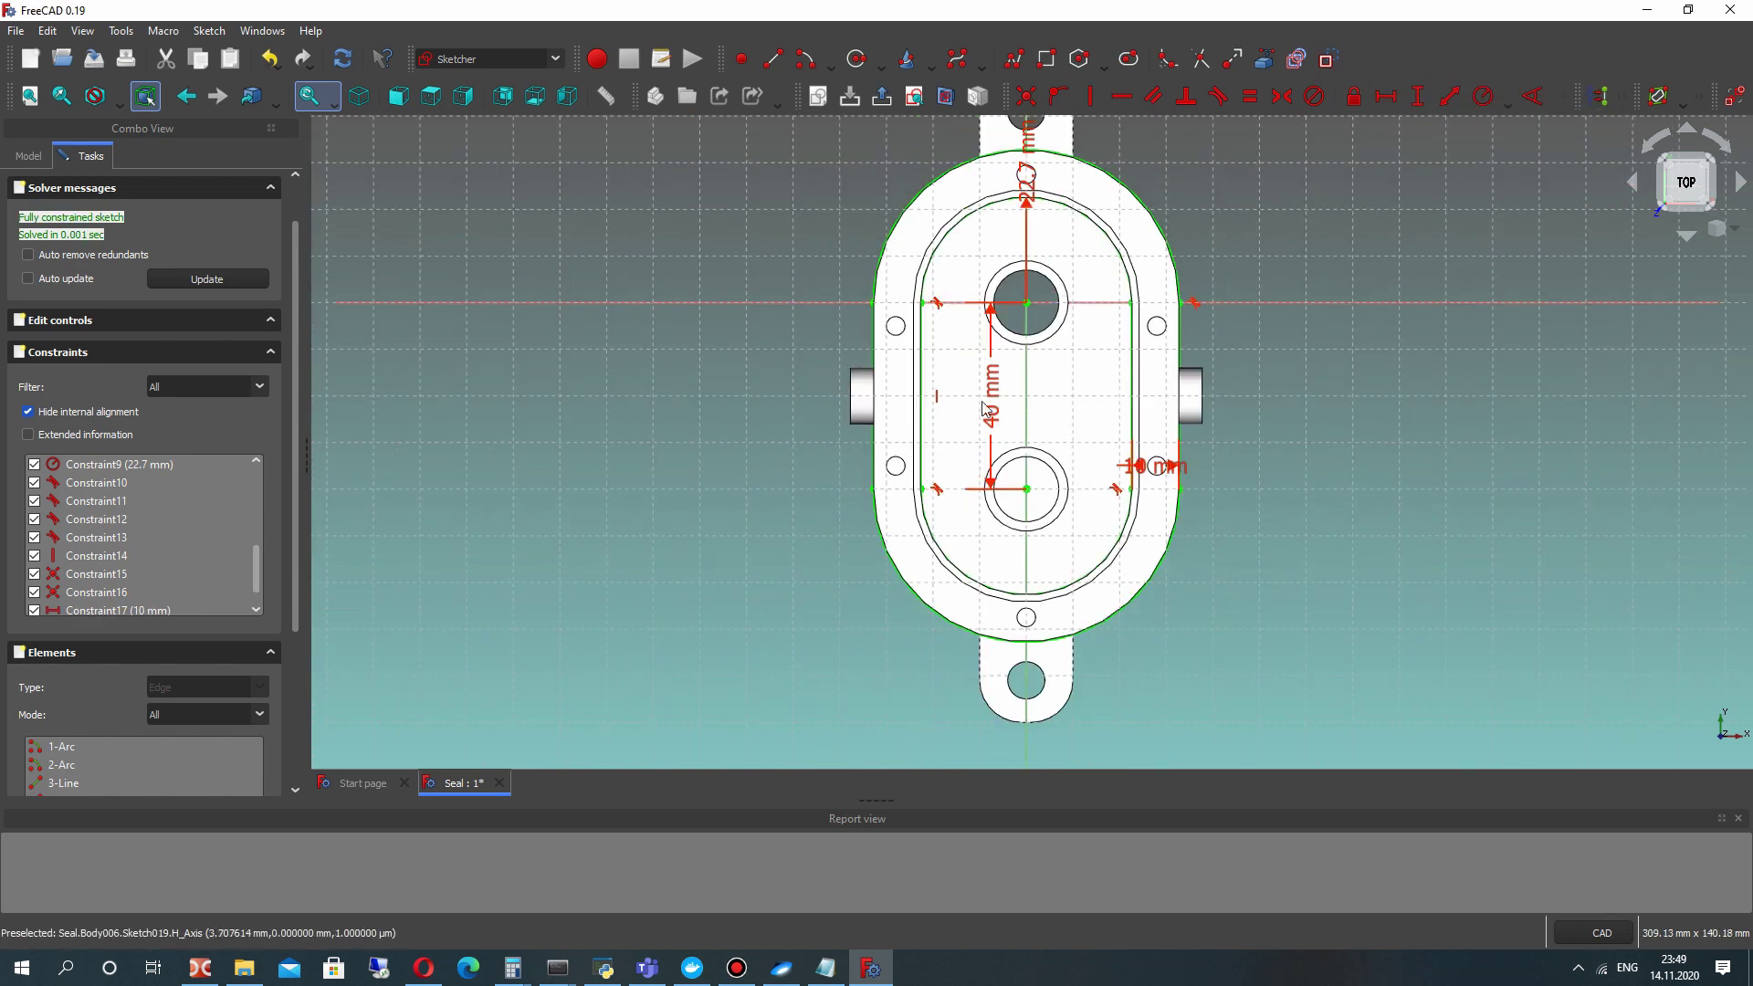
scroll(1141, 283, "up", 2)
scroll(1122, 313, "down", 2)
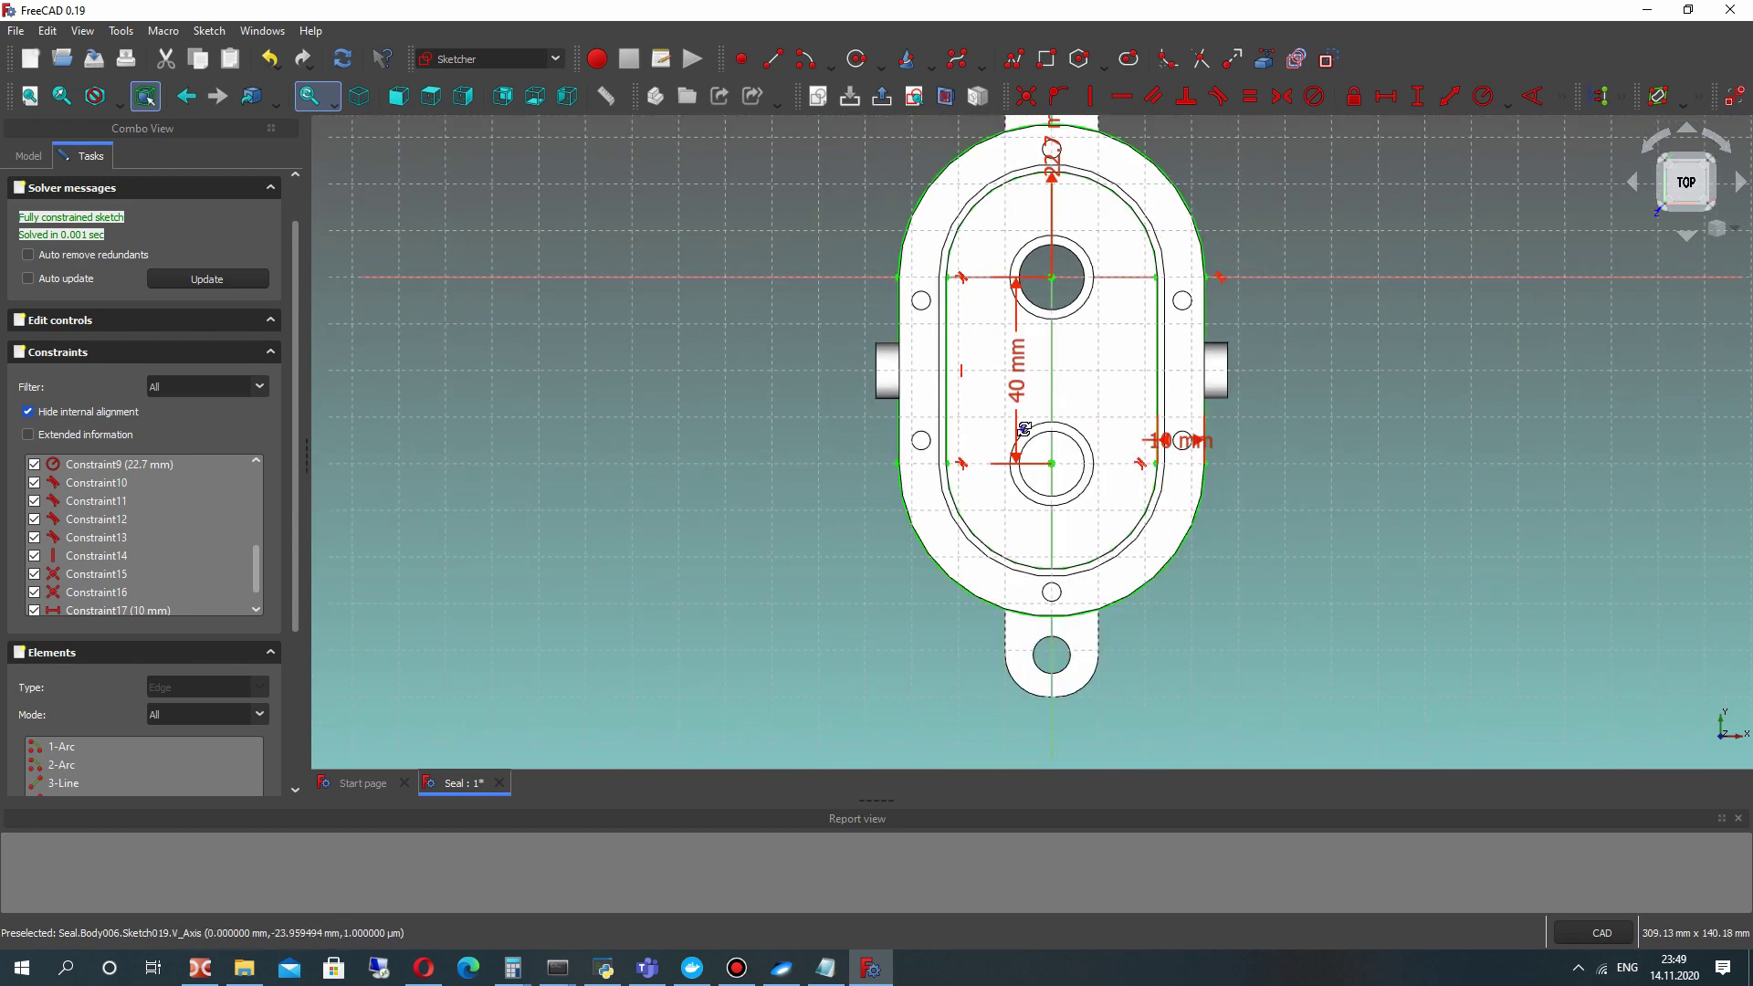
Hide the Case body so that only the slot sketch remains displayed.
mouse_move(1025, 430)
middle_mouse_down()
mouse_move(994, 357)
mouse_move(1040, 323)
mouse_move(1064, 424)
mouse_move(1054, 337)
middle_mouse_up()
mouse_move(1281, 643)
middle_mouse_down()
mouse_move(1202, 643)
mouse_move(1224, 576)
mouse_move(1077, 643)
middle_mouse_up()
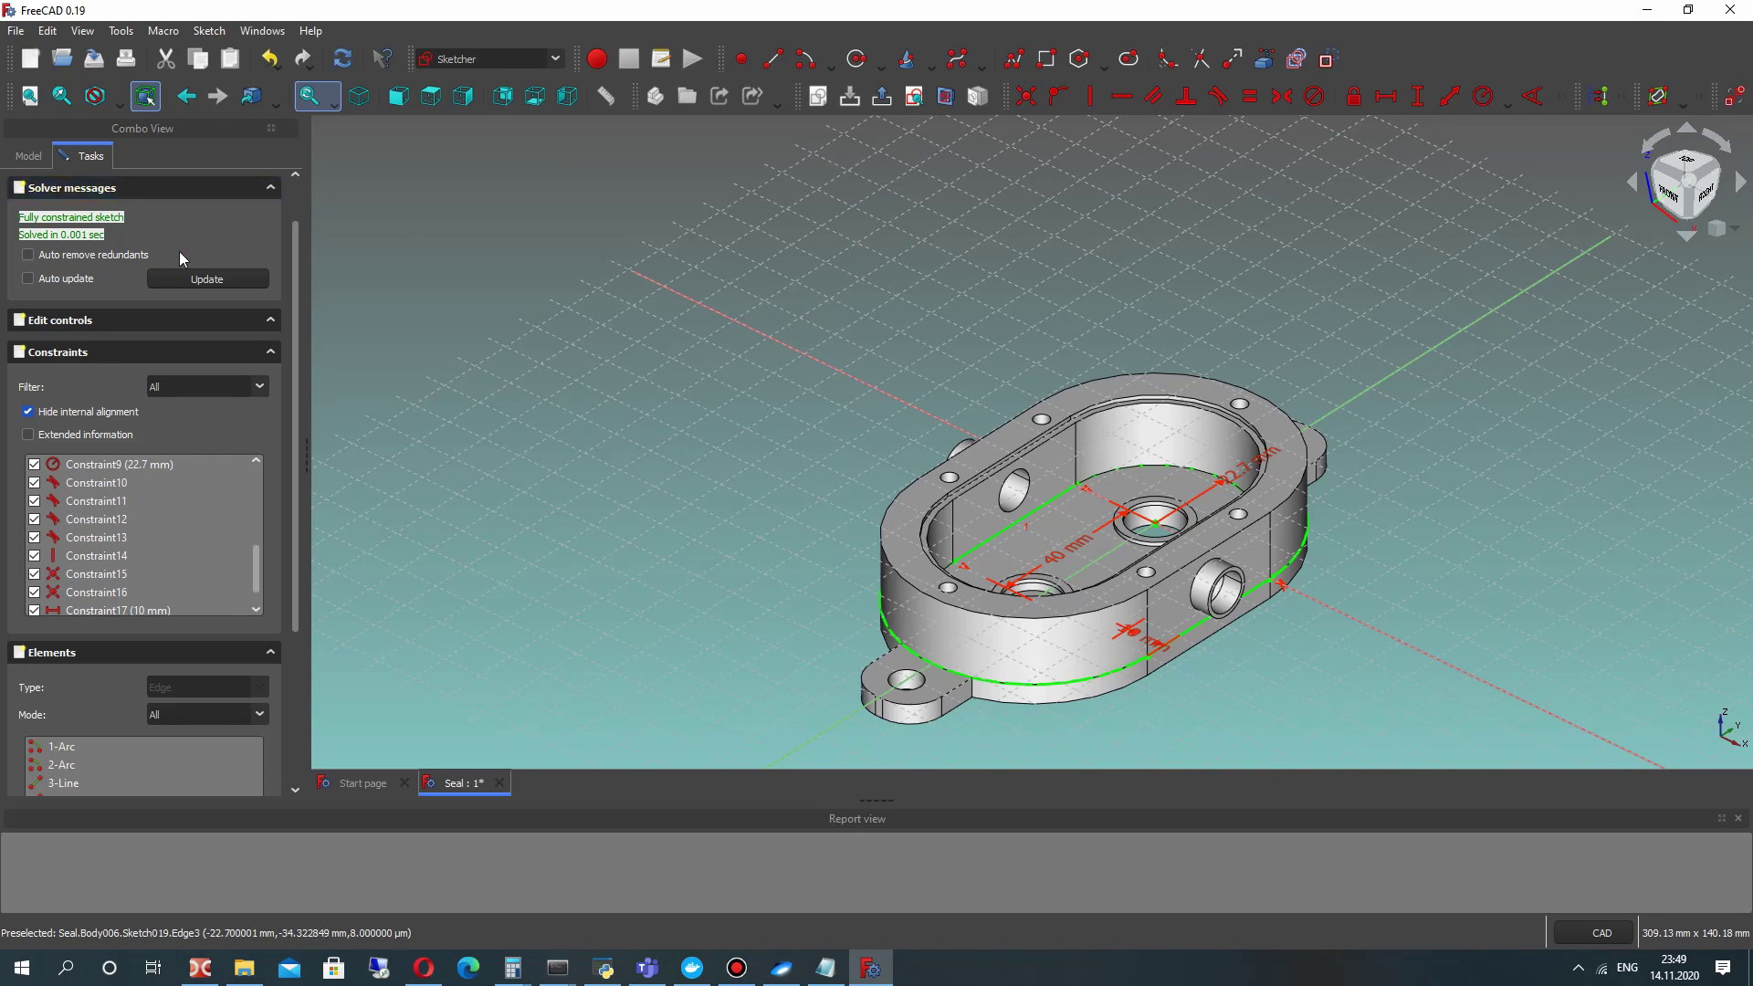
left_click(28, 155)
left_click(77, 284)
key("space")
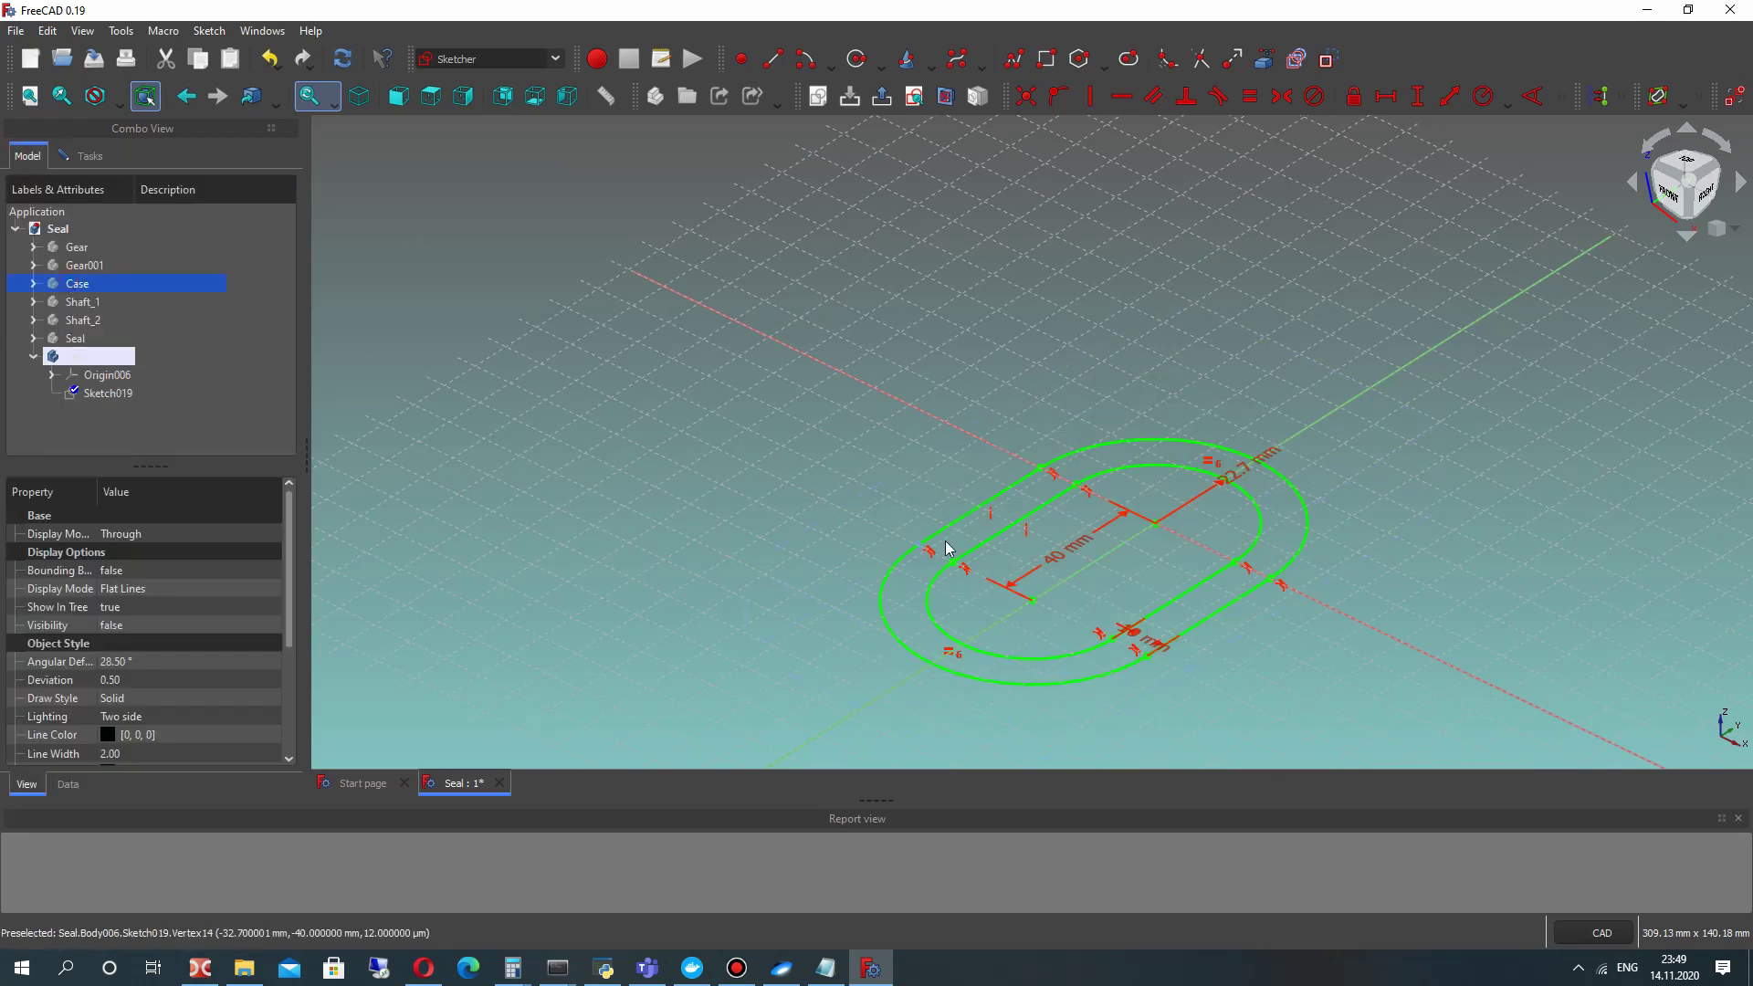
Pad the finished slot ring sketch by 1 mm and rename its body Cap.
left_click(107, 393)
left_click(90, 157)
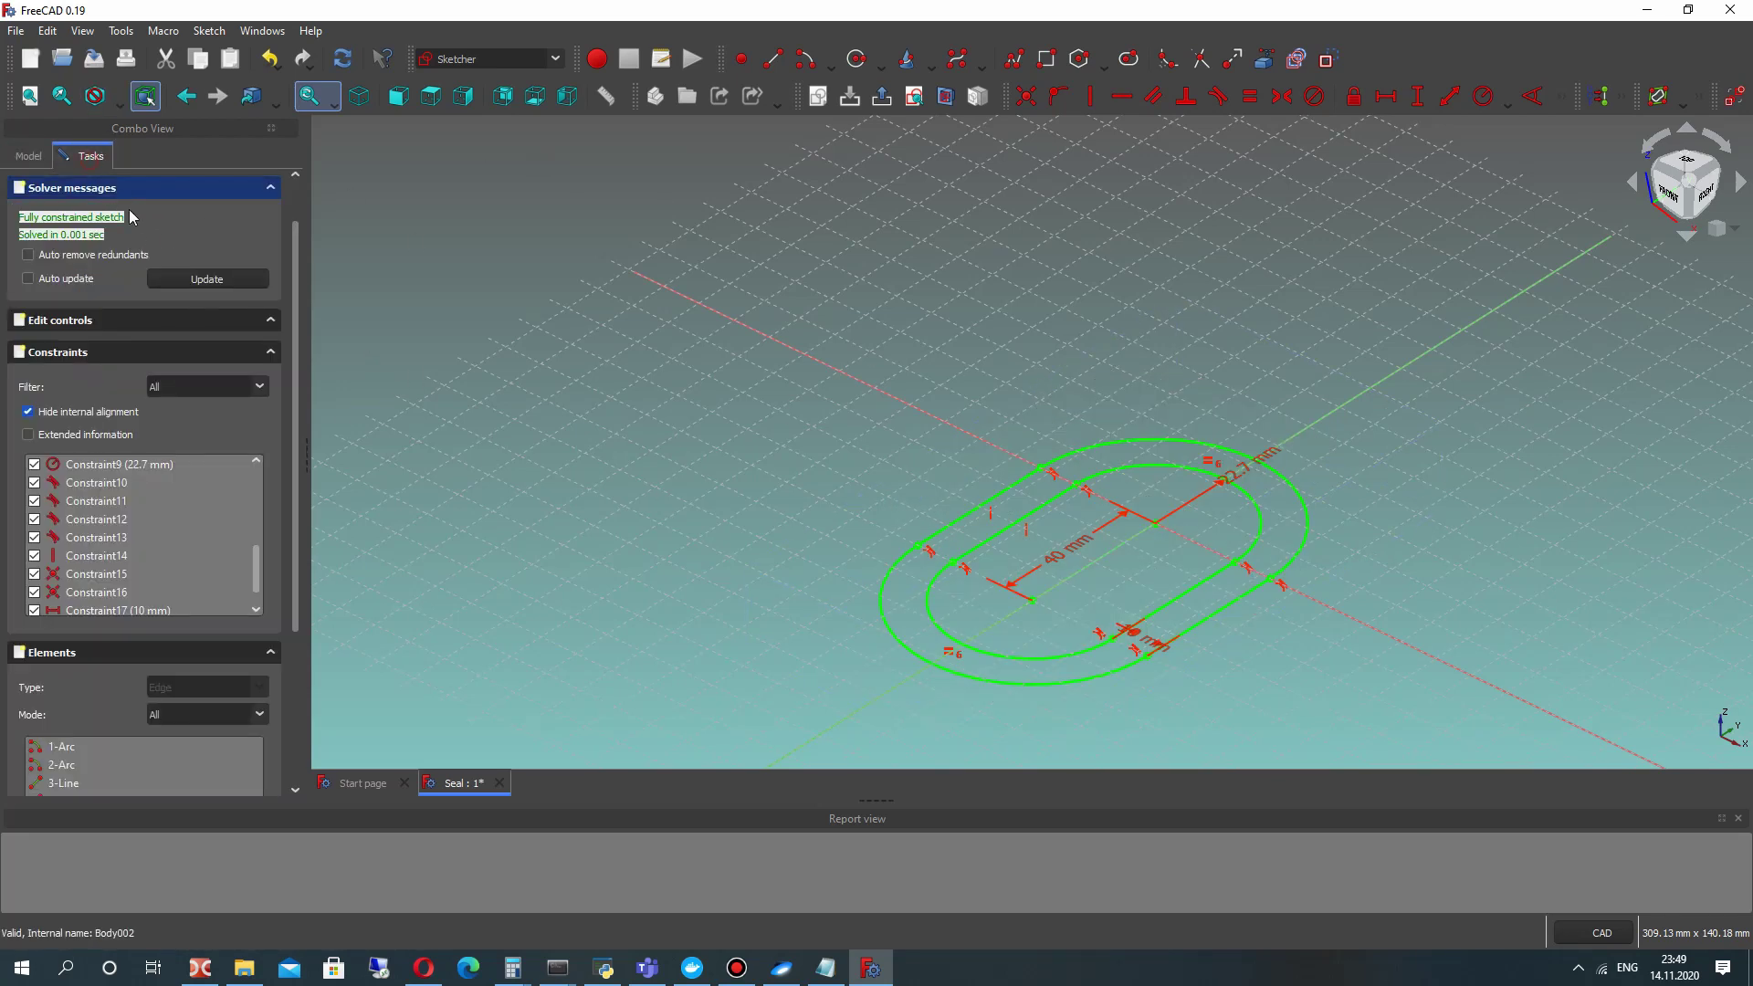
left_click(143, 200)
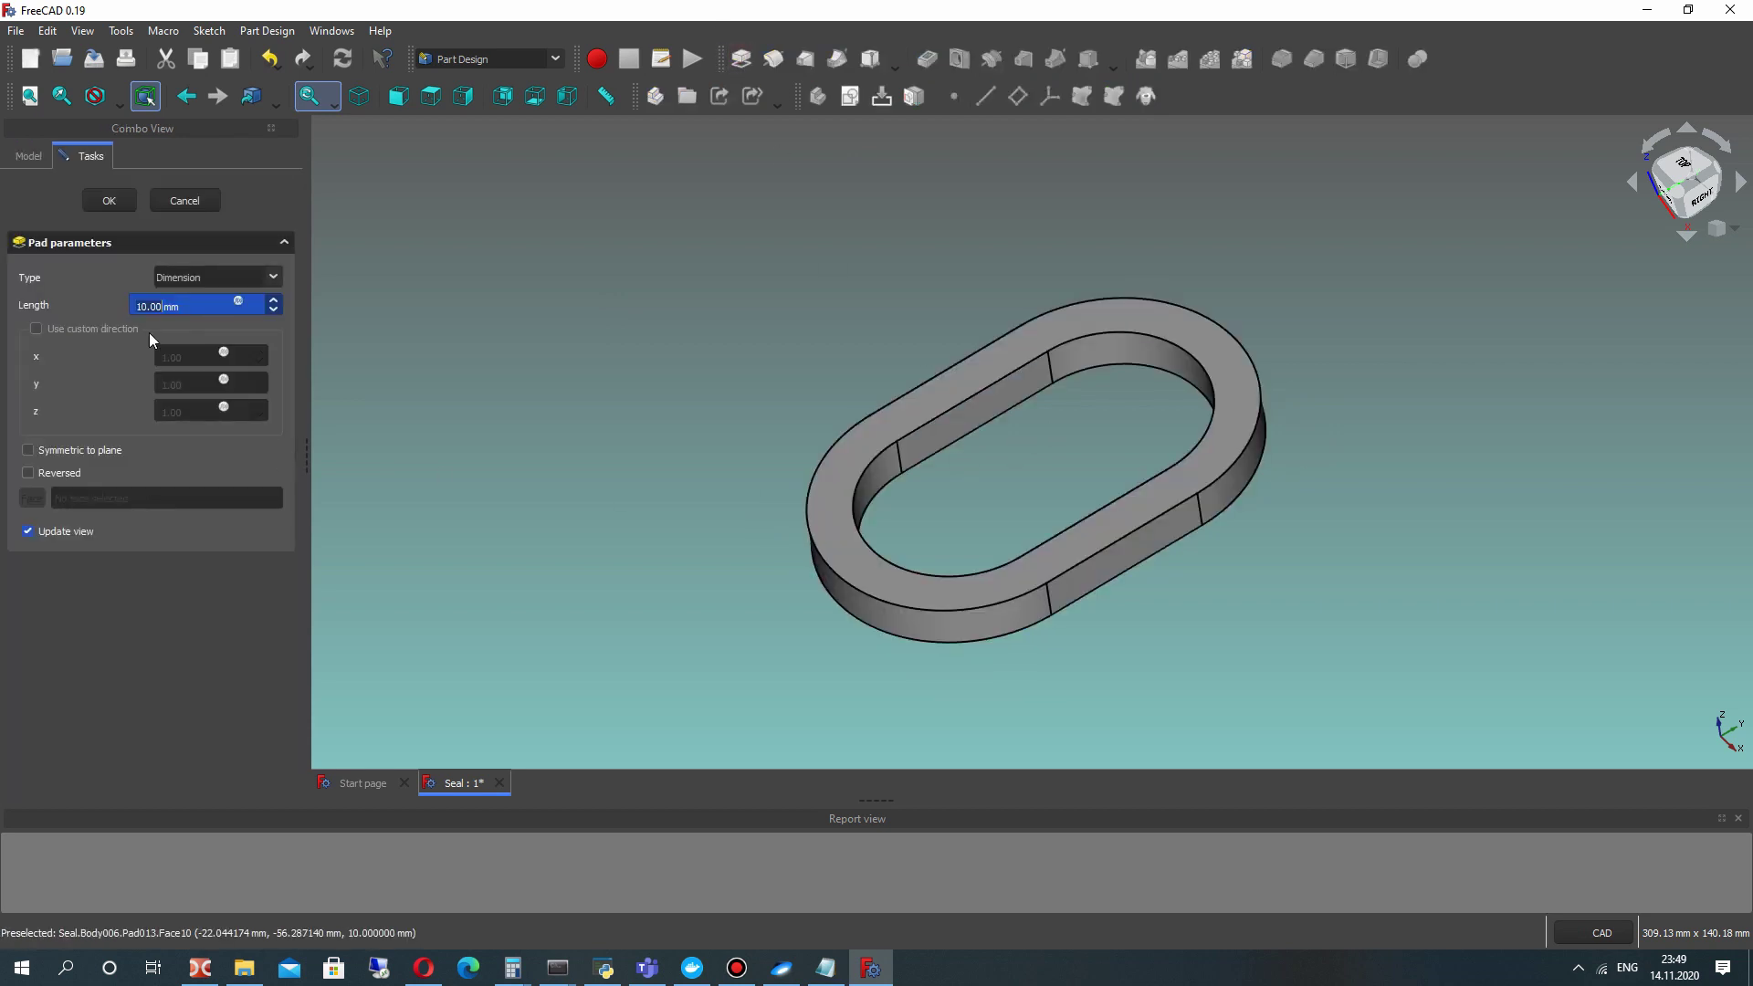
left_click(120, 201)
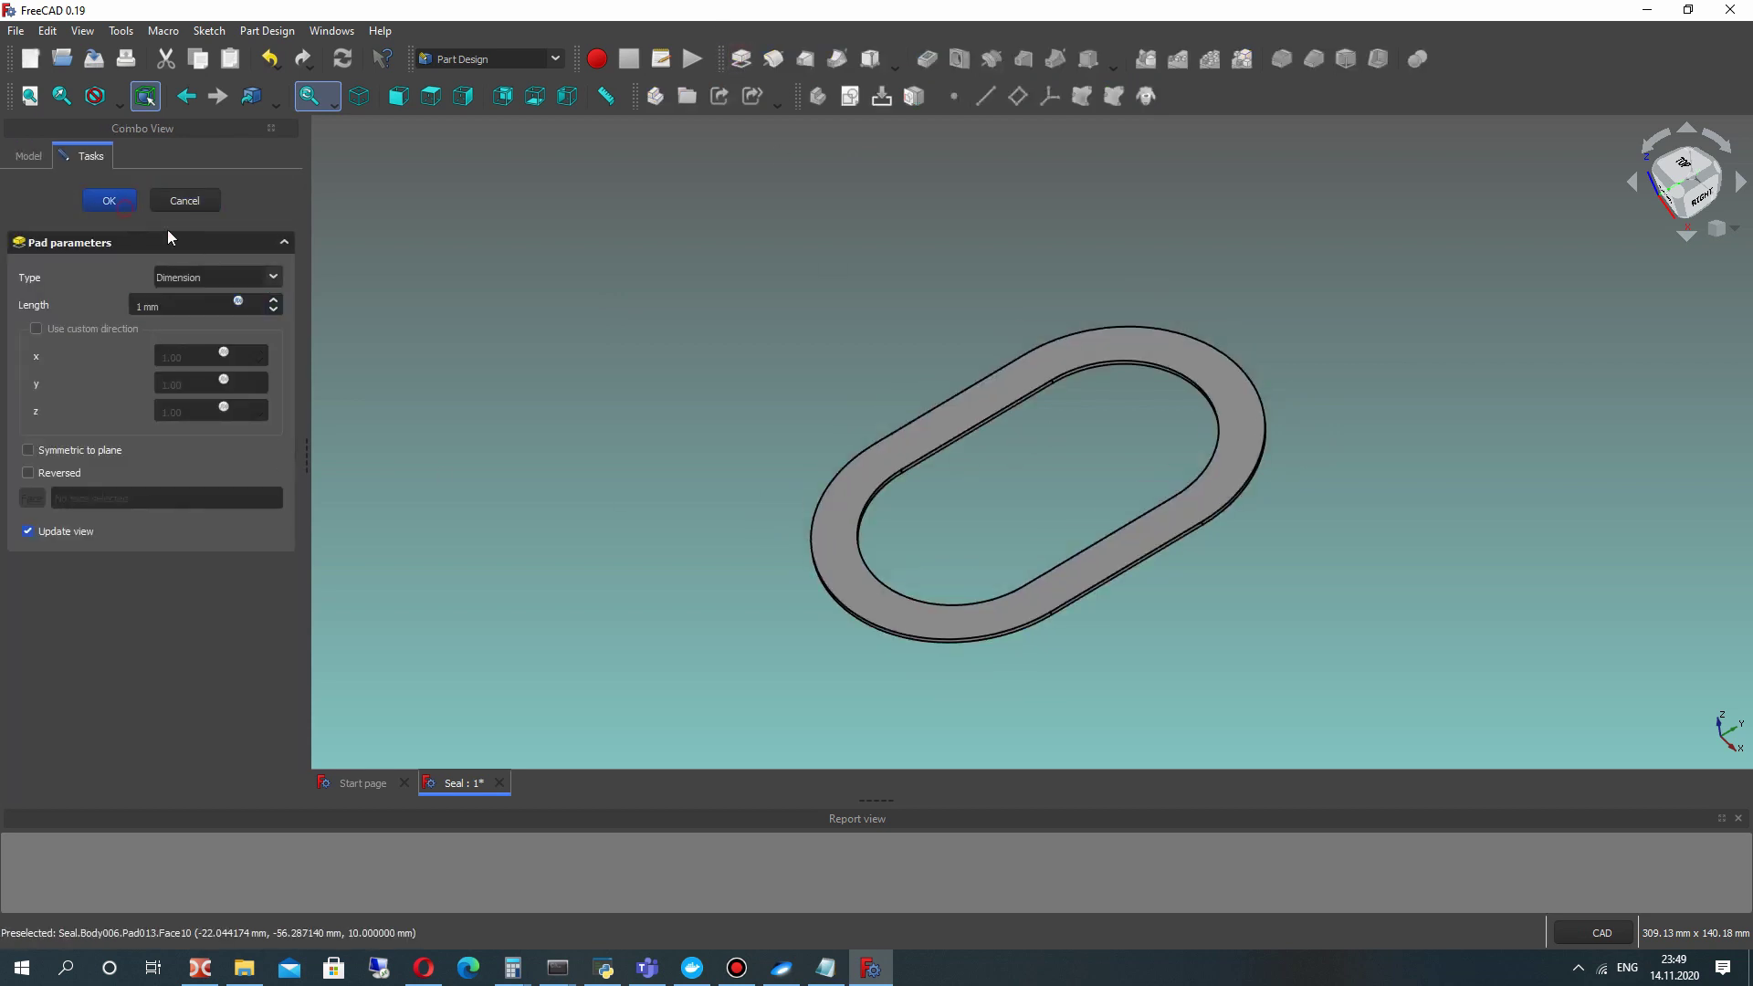
type("Cap")
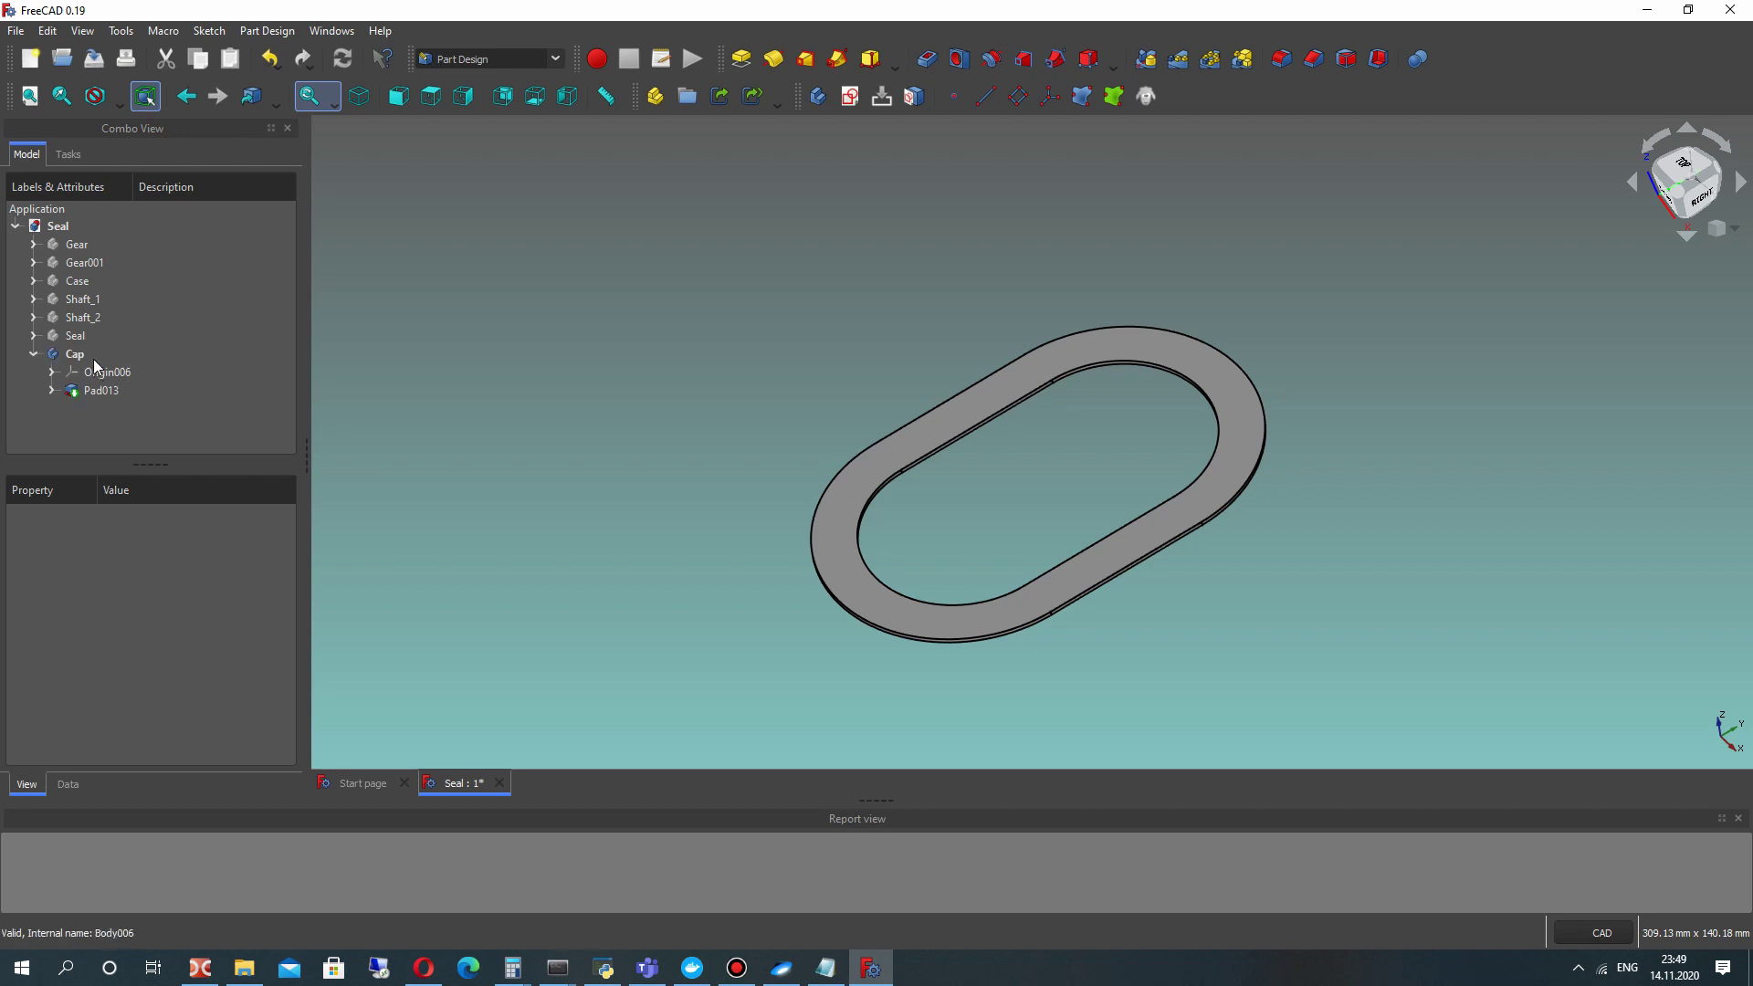
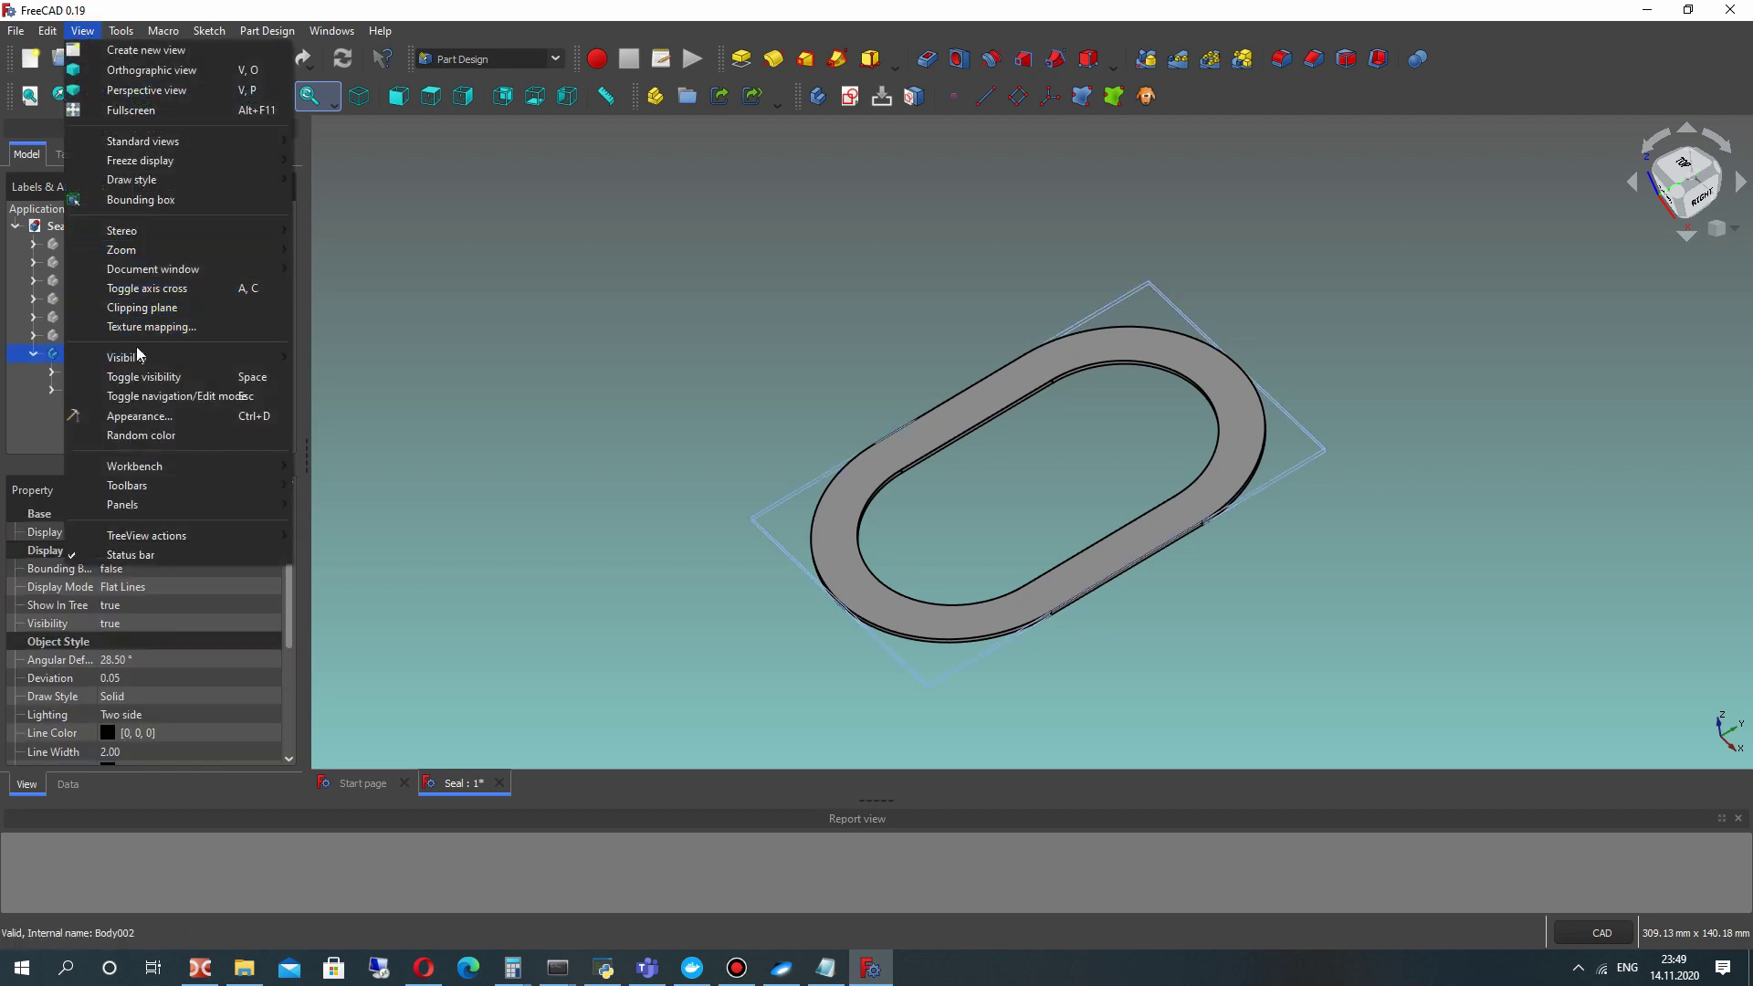
Set the Cap body's point size and line width to 1 and its material to Chrome.
left_click(138, 415)
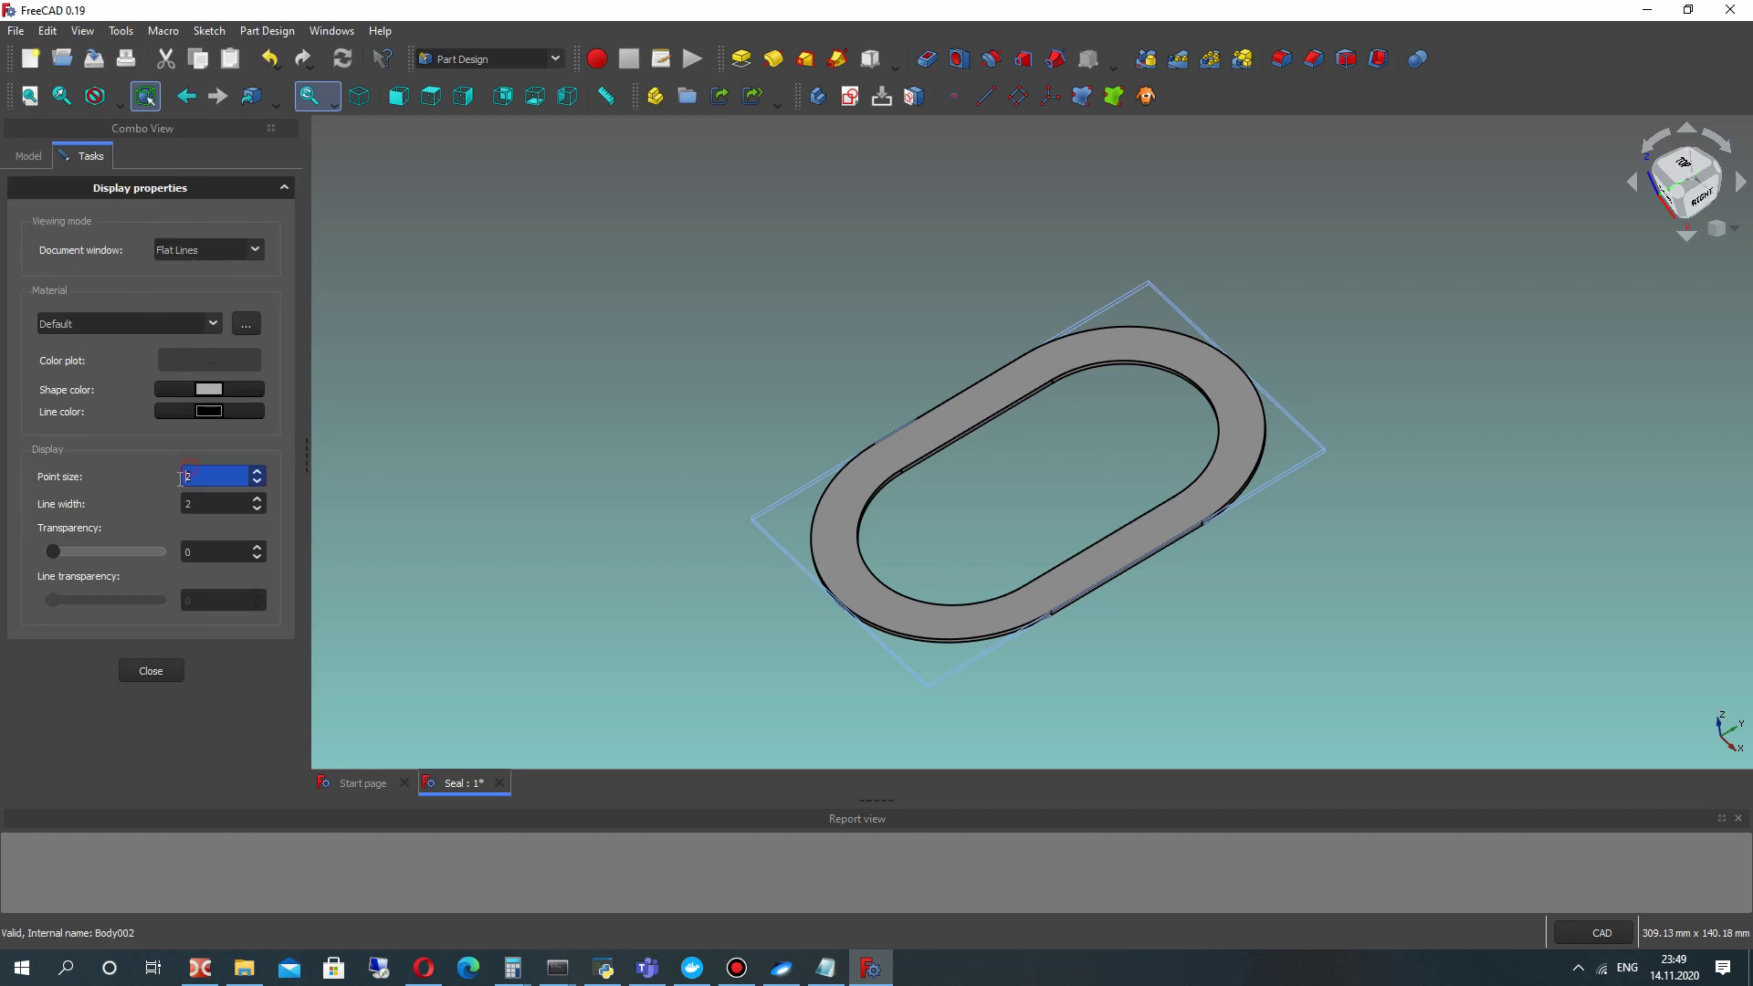
type("11")
left_click_drag(195, 504, 172, 503)
type("1")
left_click(95, 318)
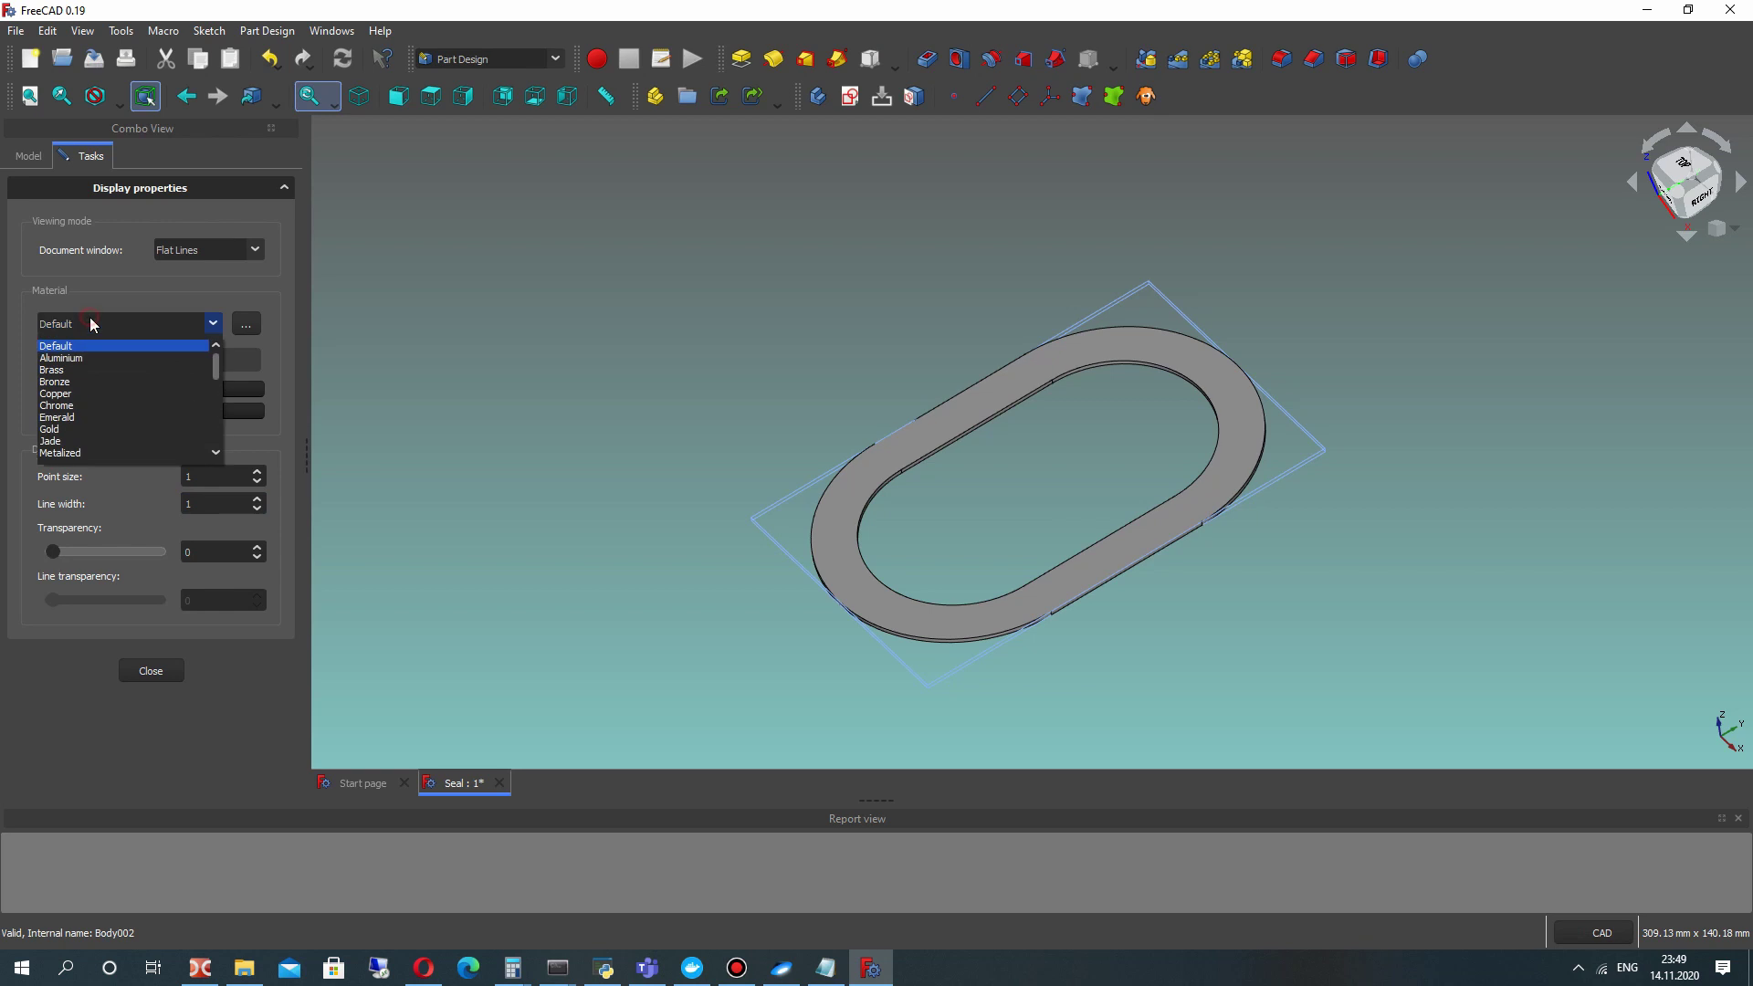
left_click(87, 400)
left_click(30, 156)
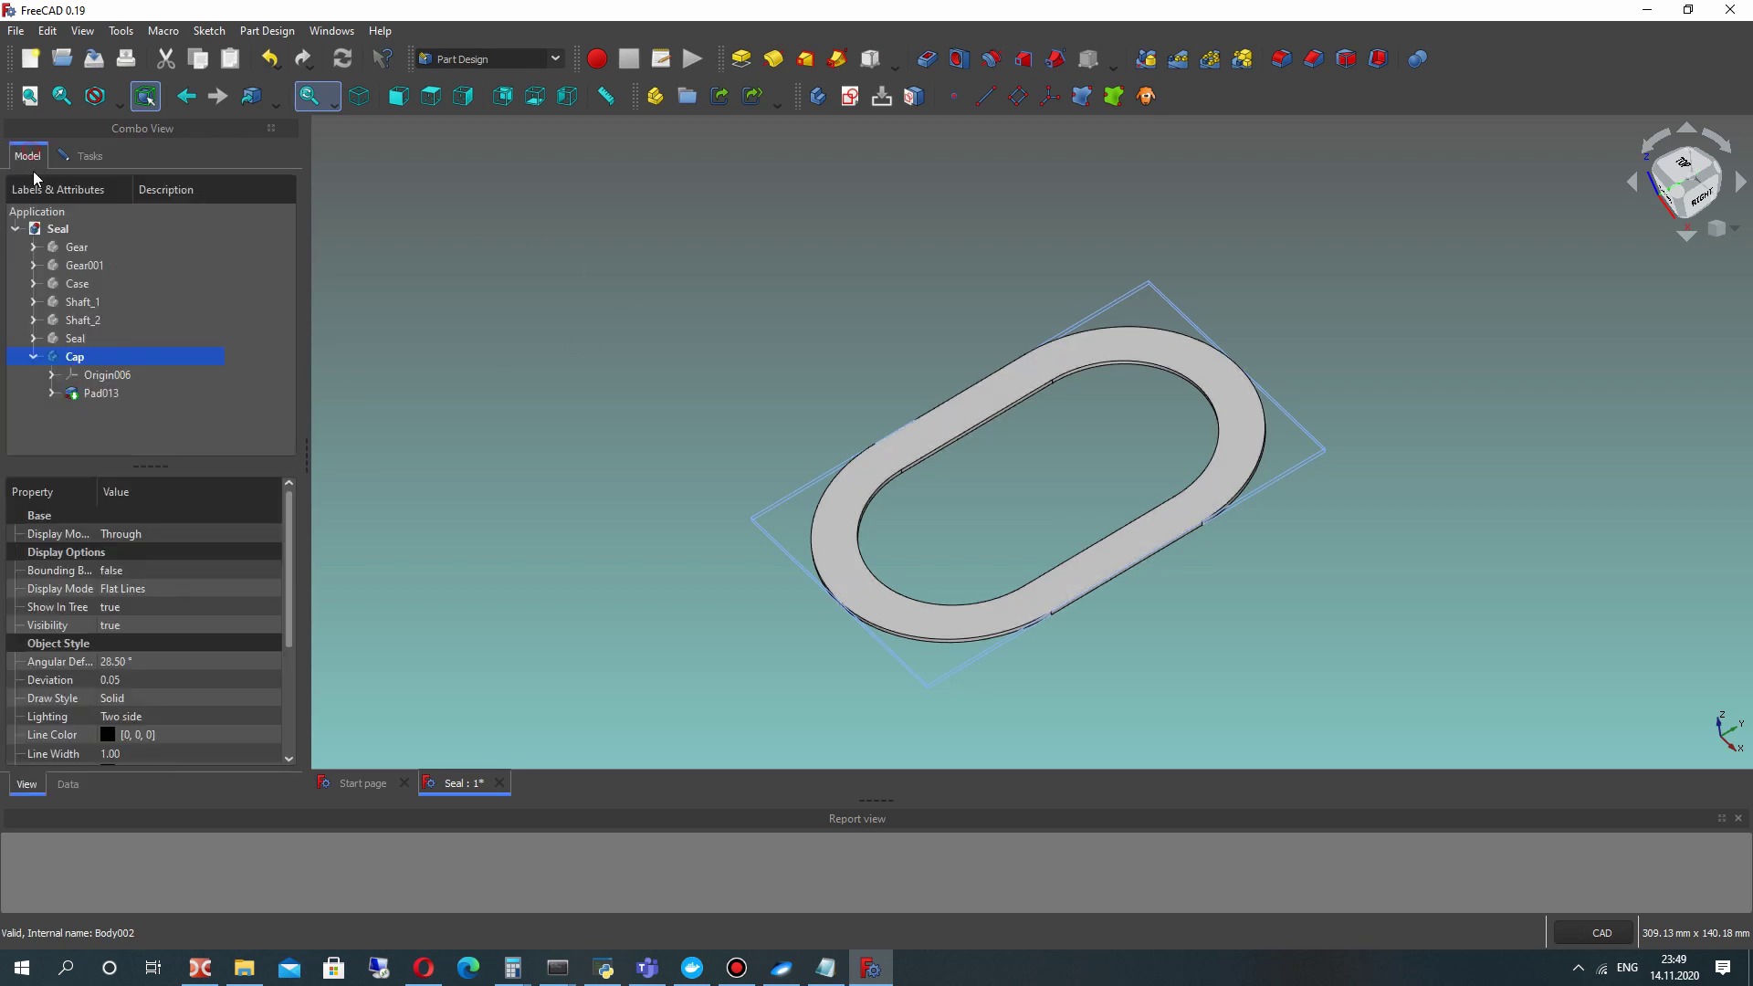
left_click(701, 356)
scroll(1209, 482, "up", 3)
left_click(1235, 491)
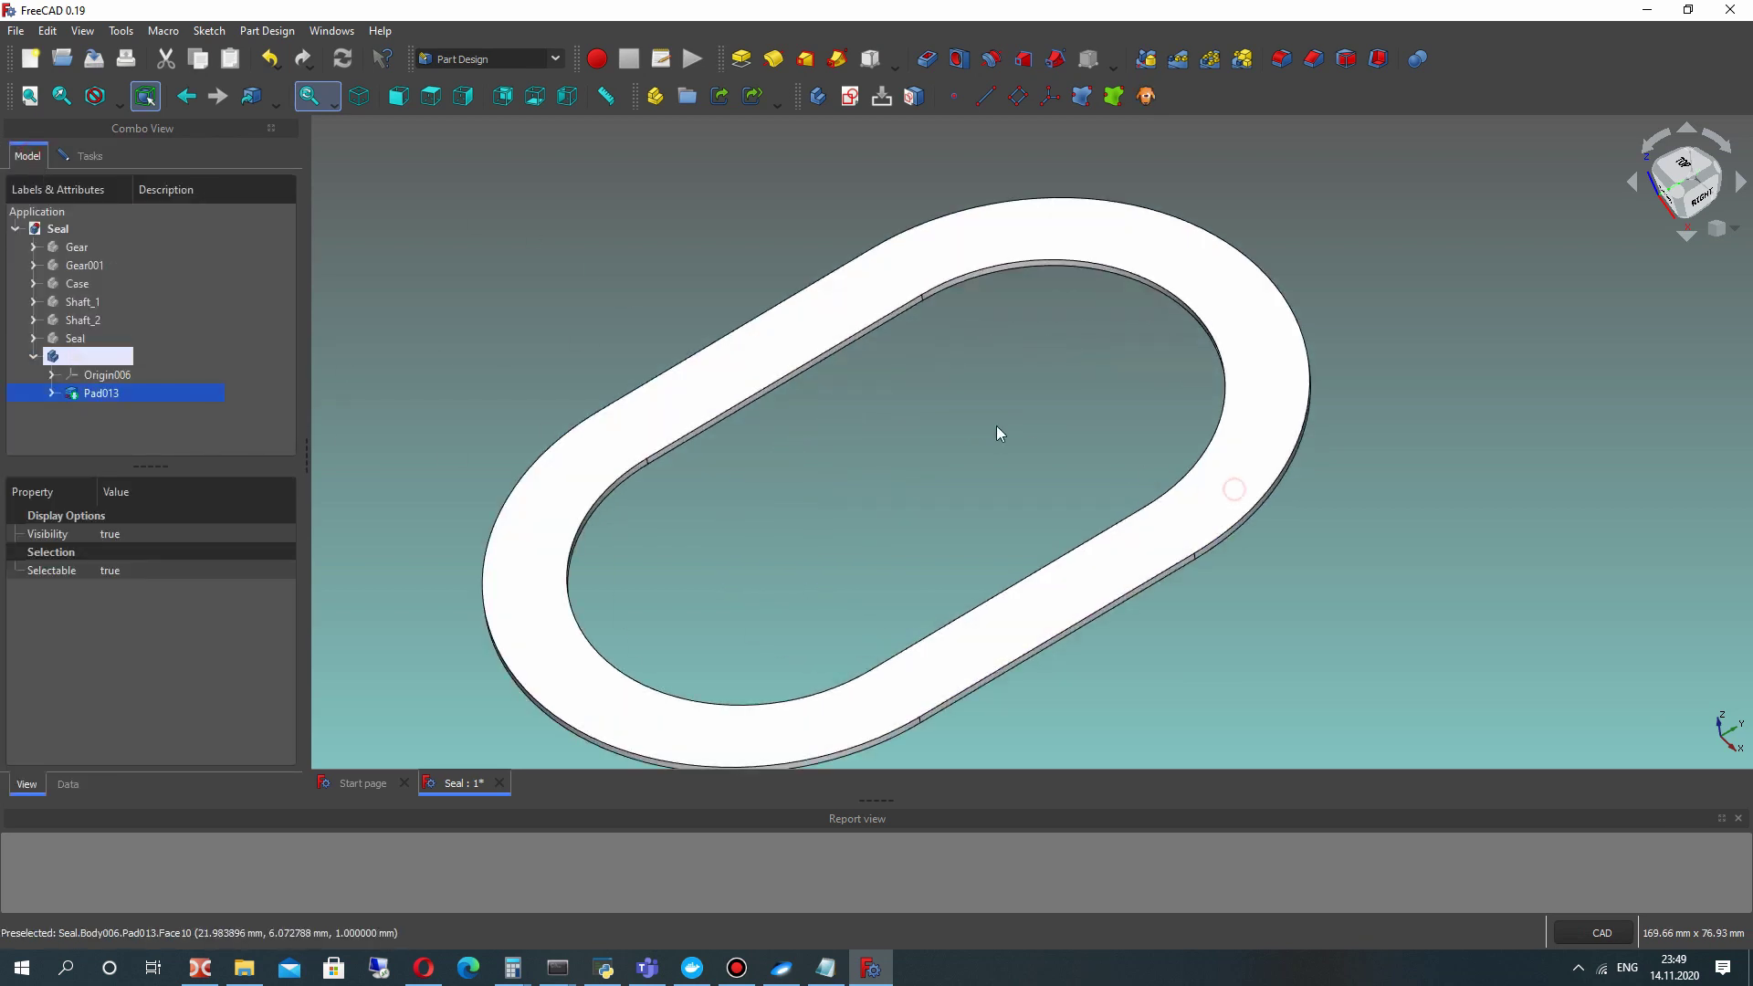
left_click(974, 402)
scroll(965, 394, "down", 2)
middle_click_drag(964, 394, 992, 339)
scroll(991, 339, "down", 2)
scroll(963, 416, "up", 2)
middle_click_drag(959, 405, 924, 449)
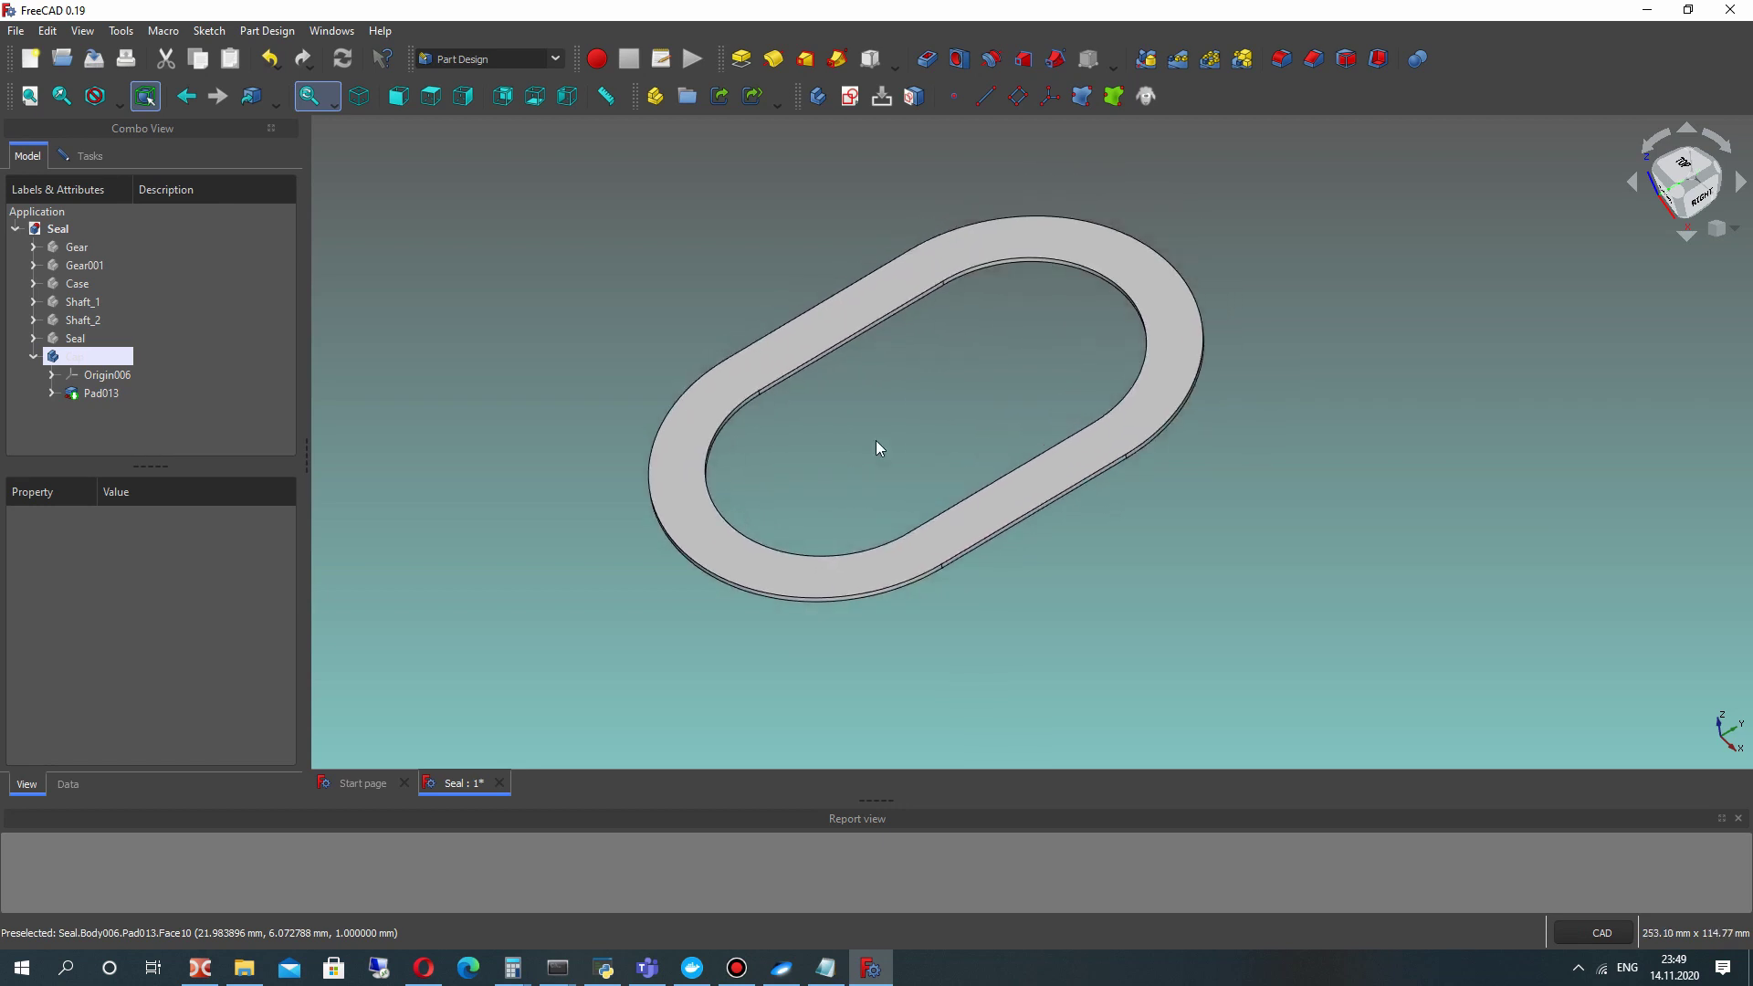
left_click(833, 316)
Temporarily show the Case body to compare it with the Cap ring, and leave it hidden.
left_click(78, 285)
key("space")
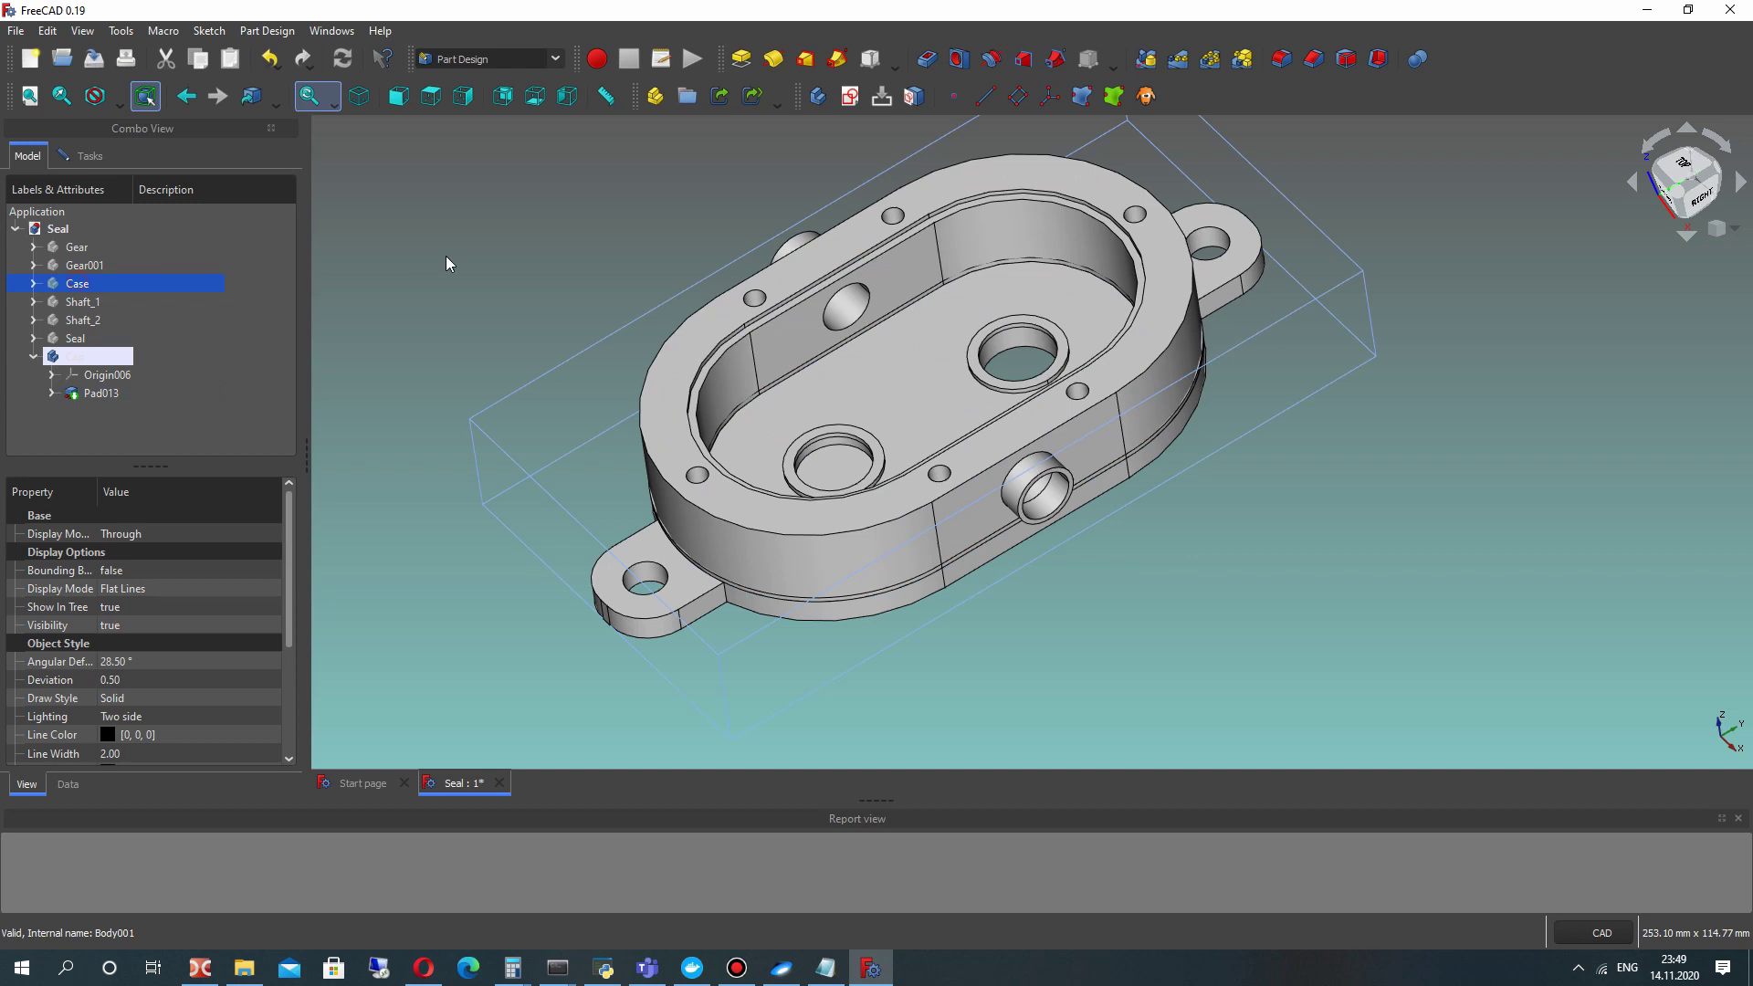
key("space")
key("space")
key("space")
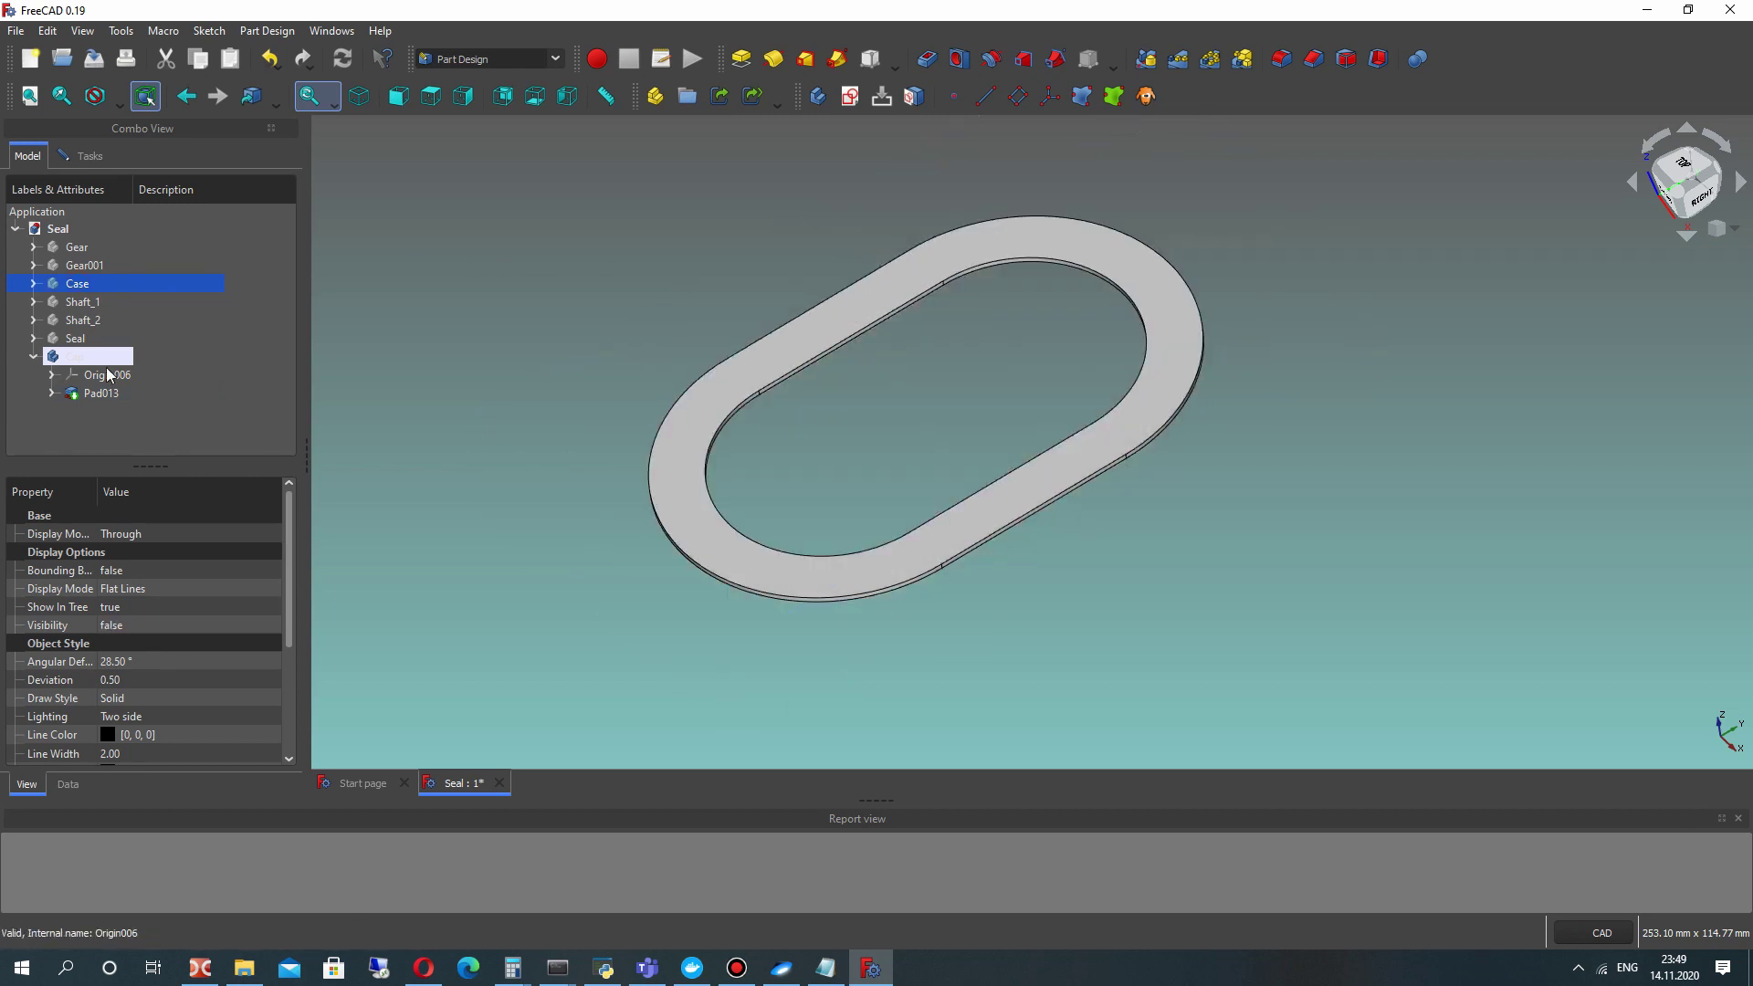
left_click(829, 315)
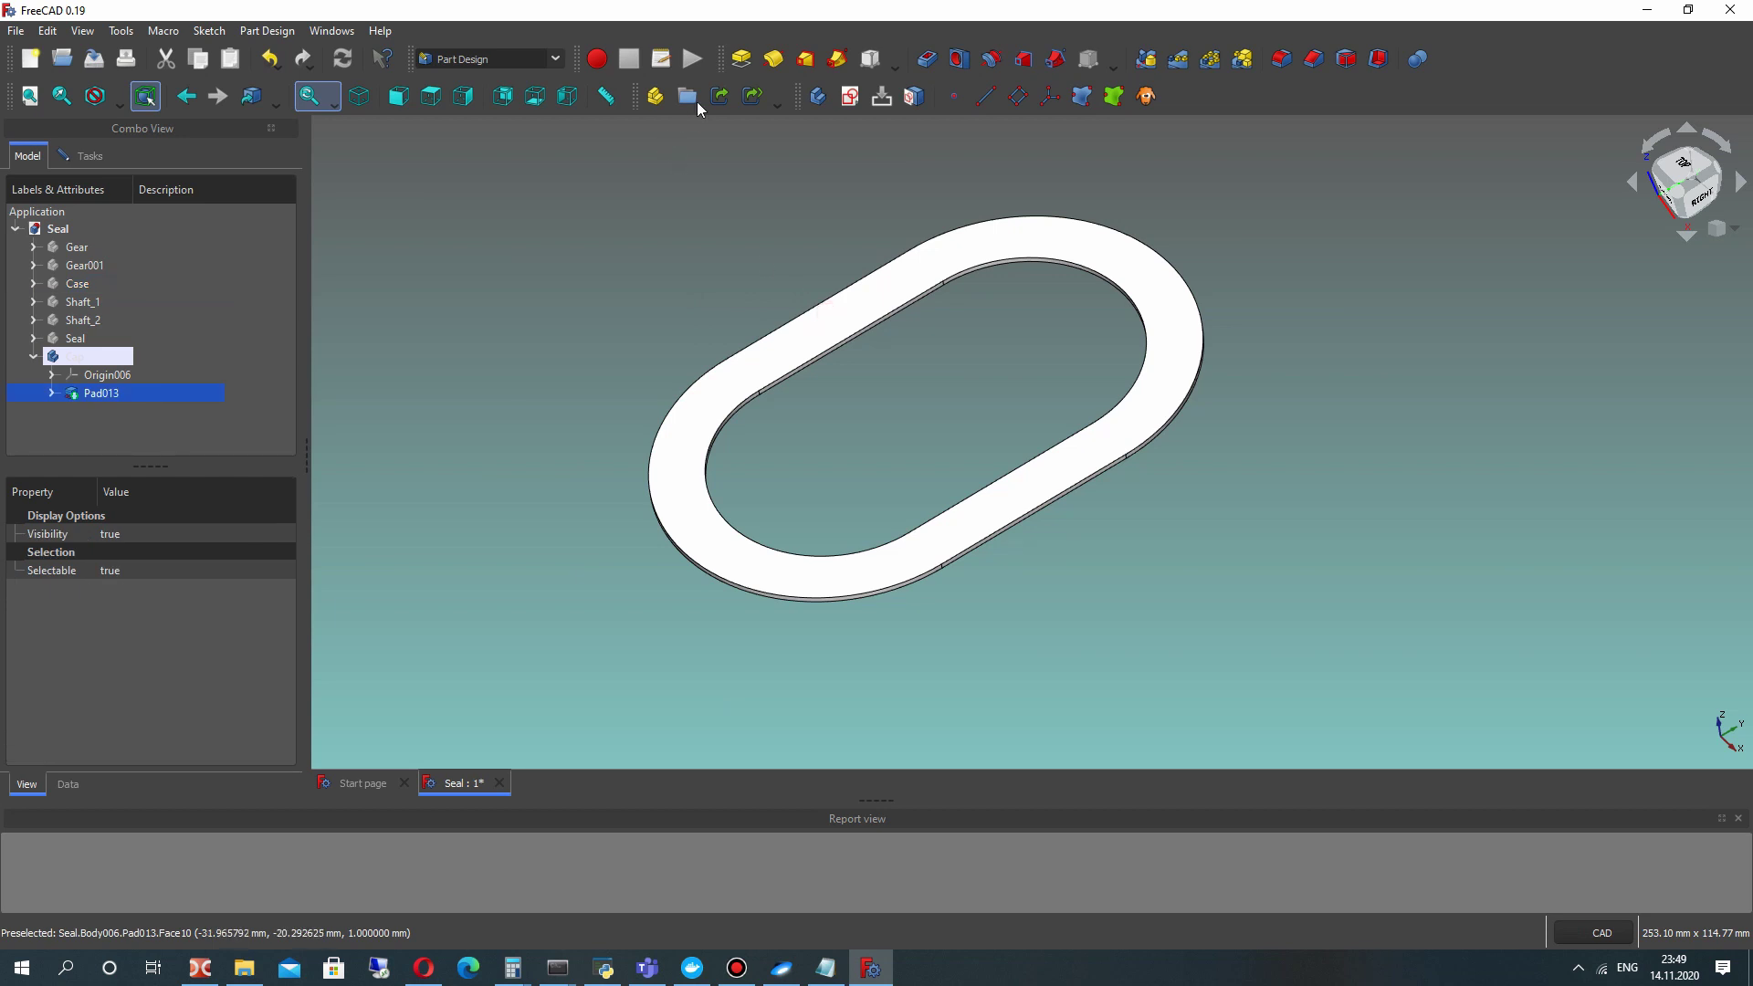
left_click(850, 95)
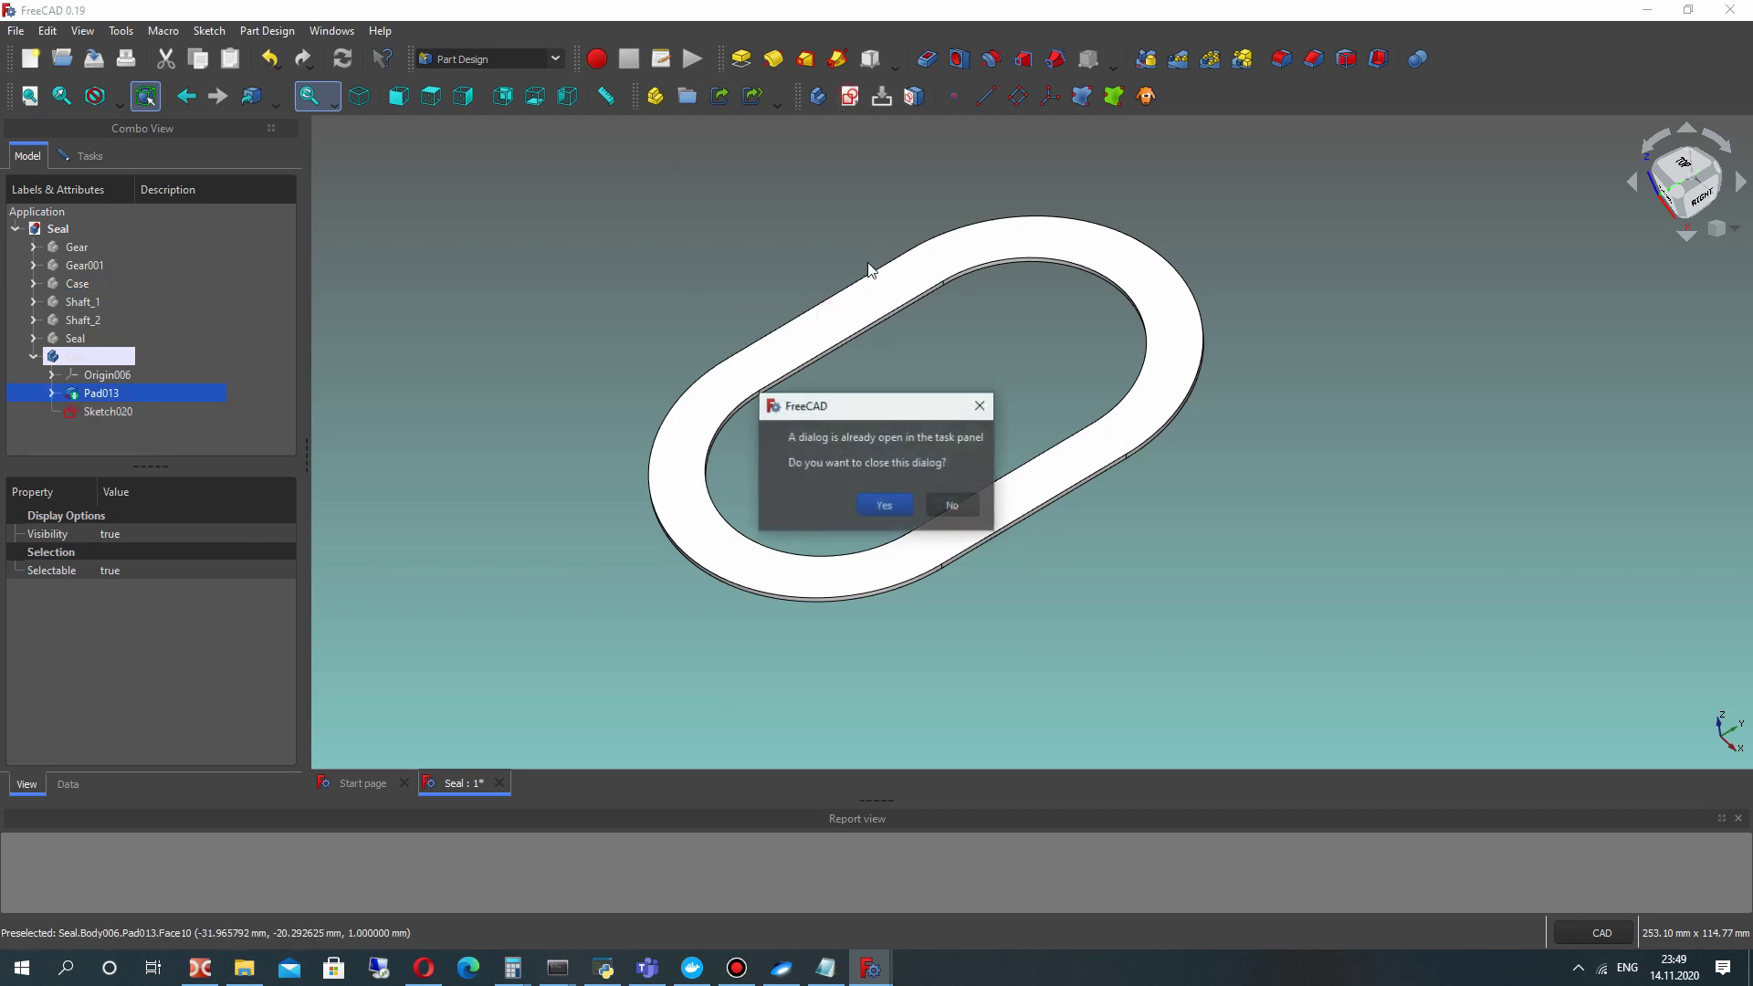
left_click(954, 505)
left_click(128, 412)
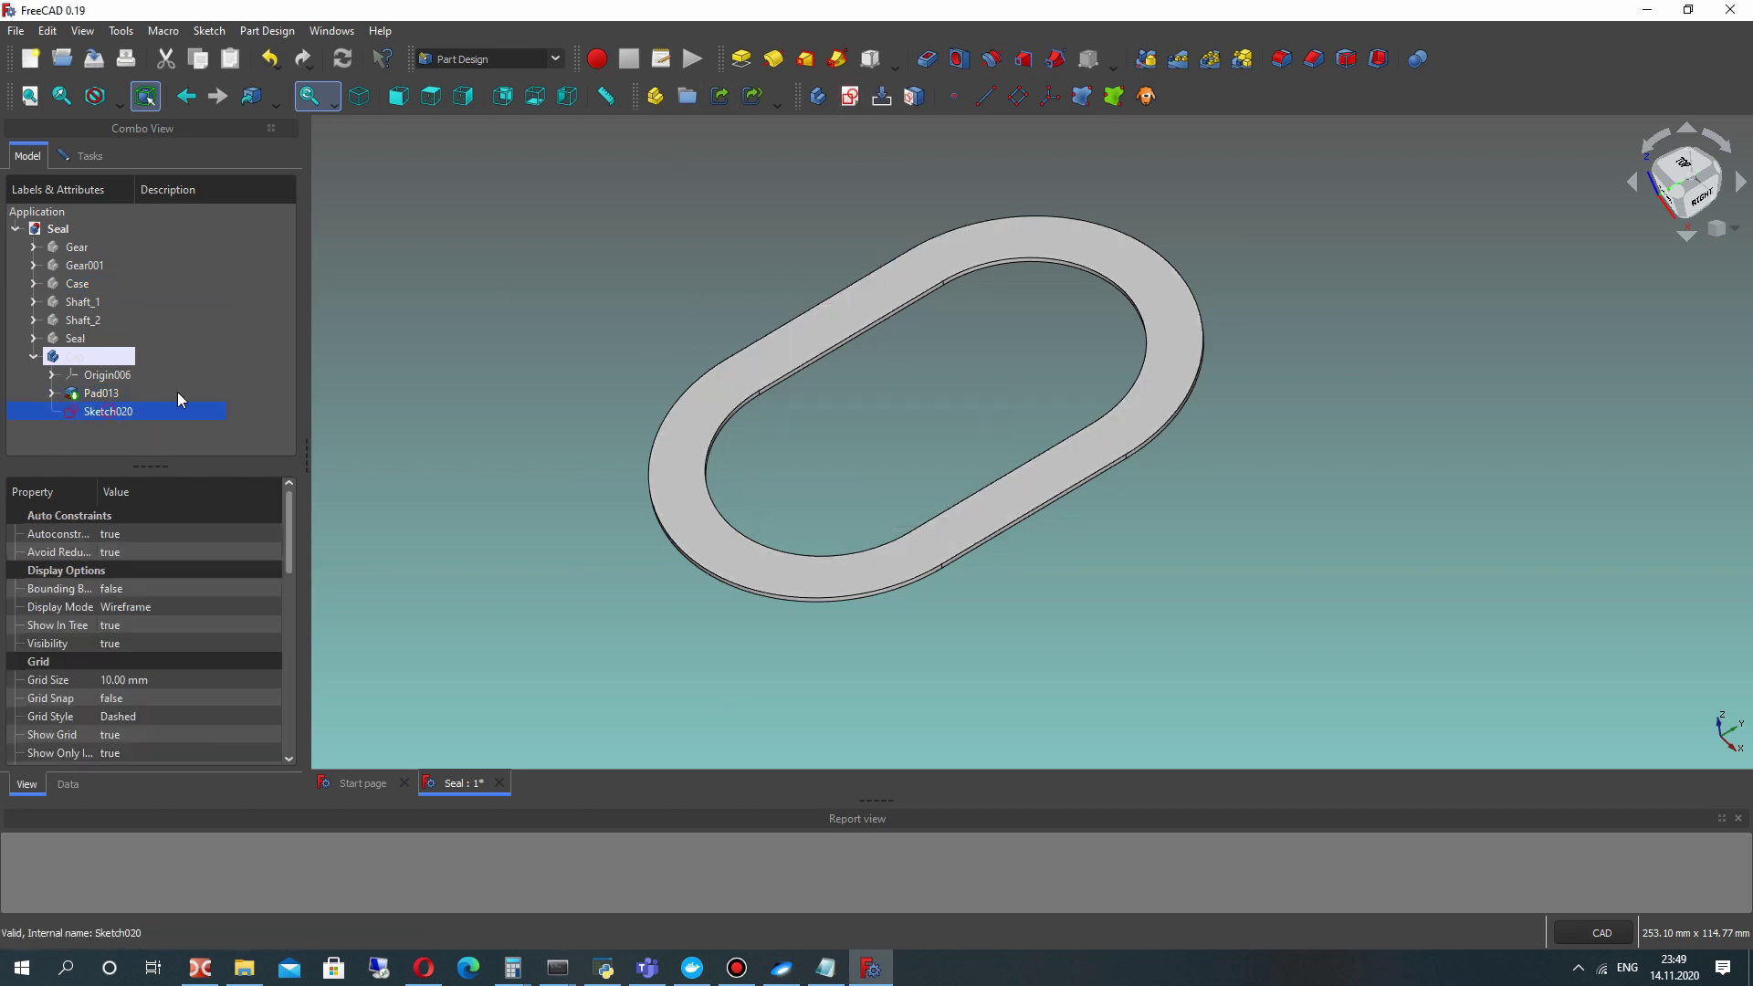
right_click(113, 409)
left_click(188, 413)
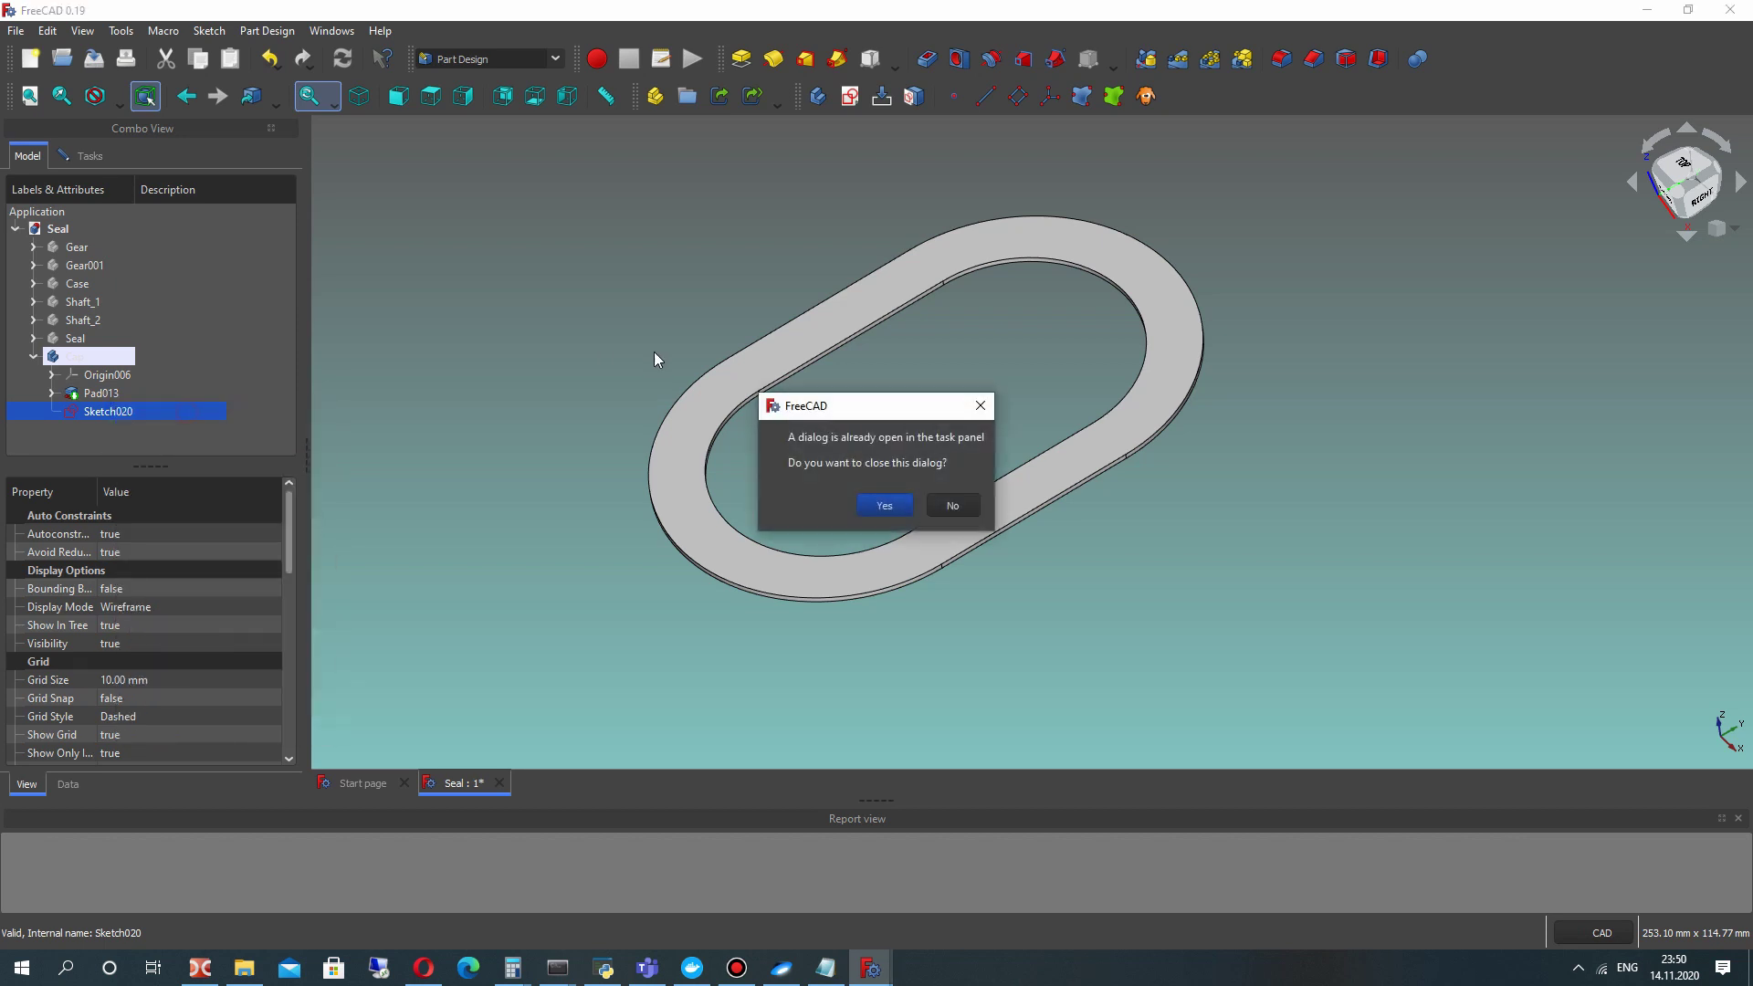
left_click(973, 507)
right_click(84, 412)
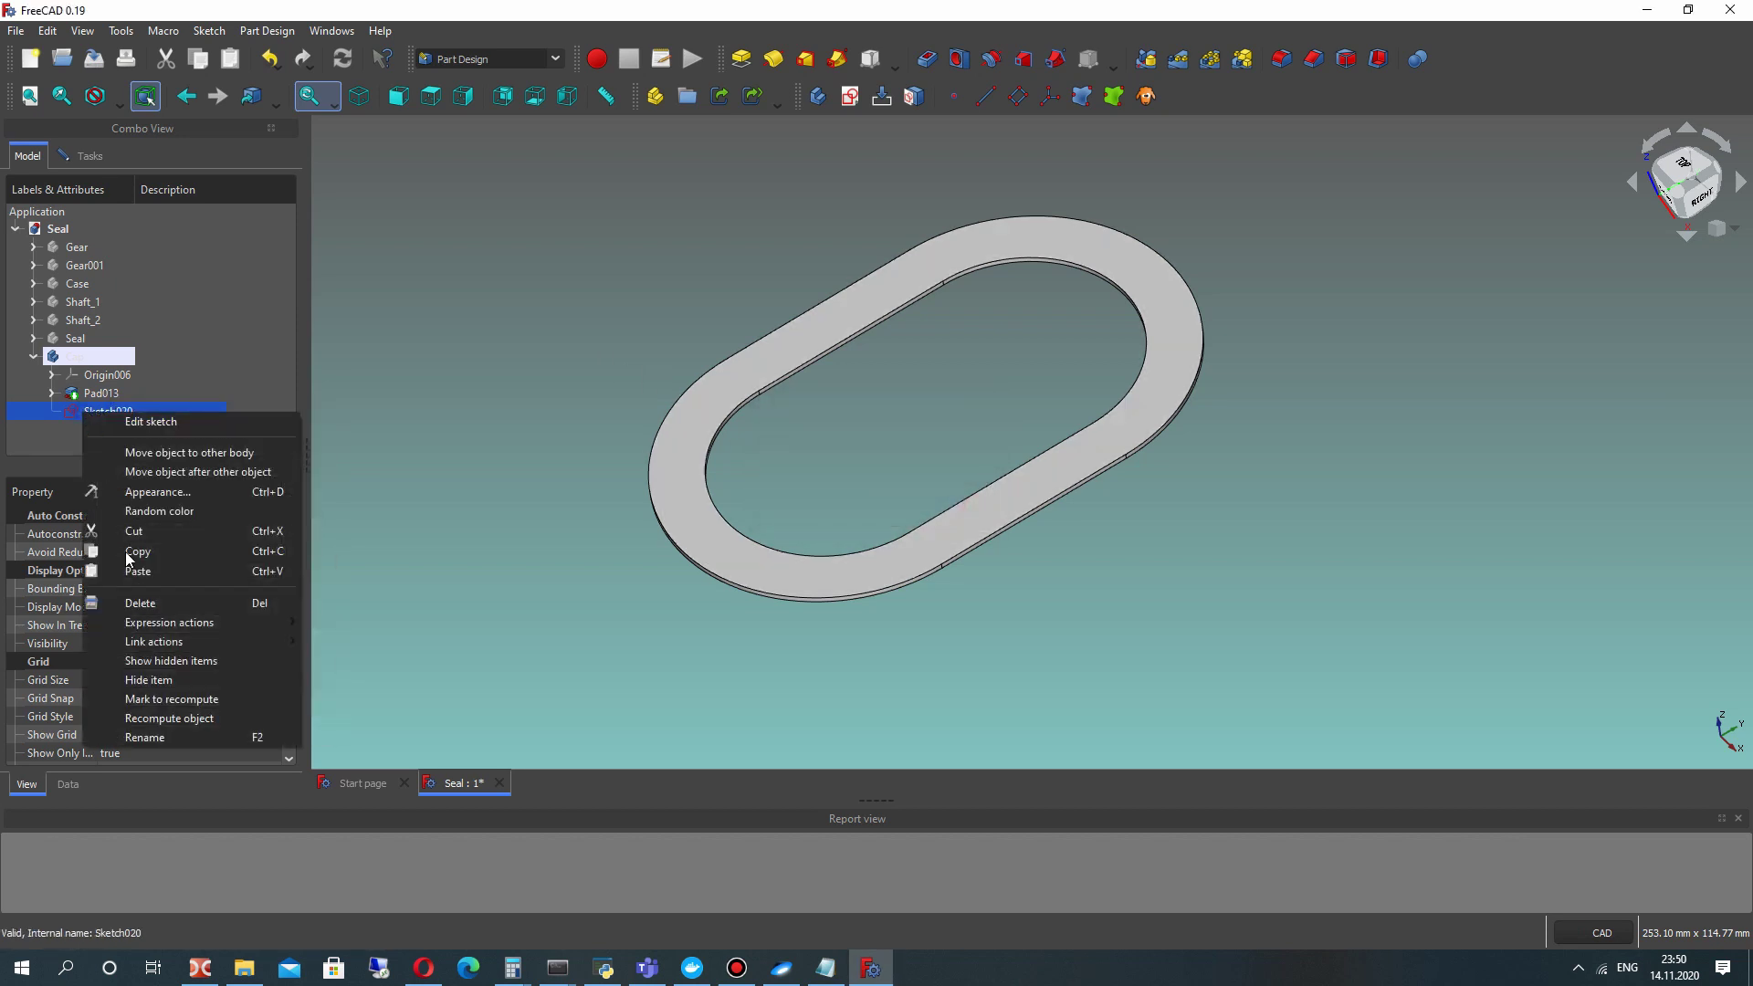
left_click(142, 606)
left_click(100, 392)
key("Return")
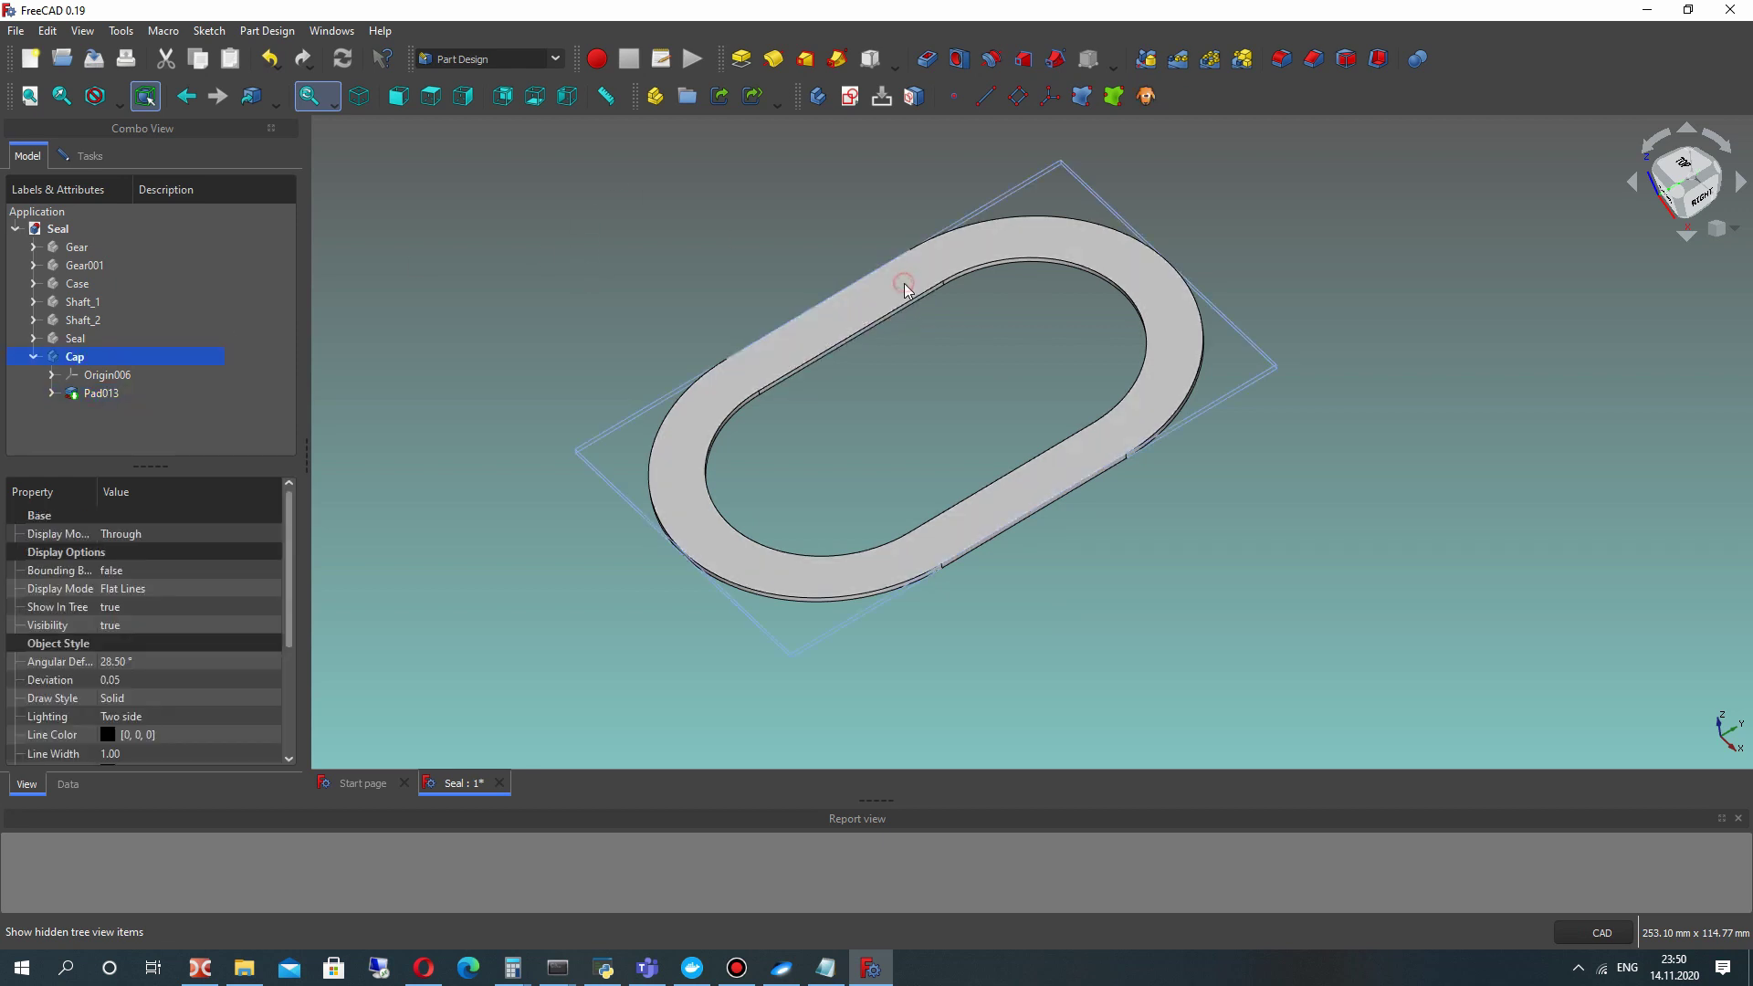
Create a new sketch on the ring's top face, closing the pending task dialog, and open the sketch for editing.
left_click(1071, 246)
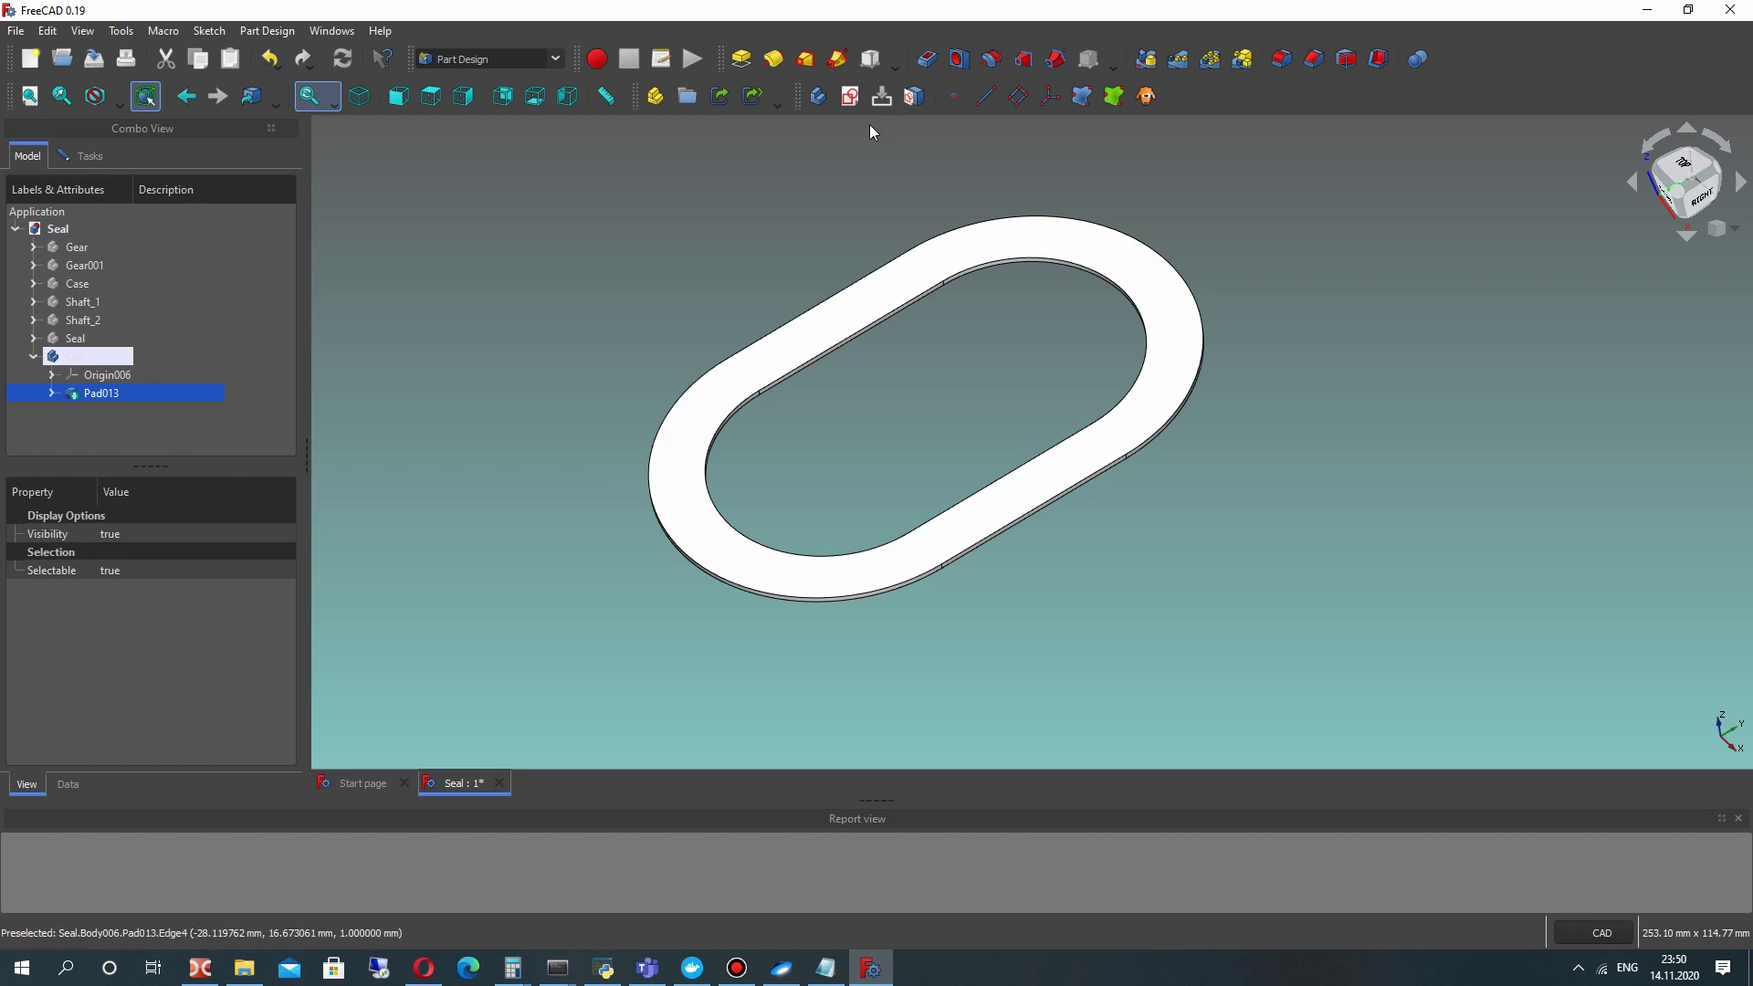
left_click(850, 95)
left_click(881, 504)
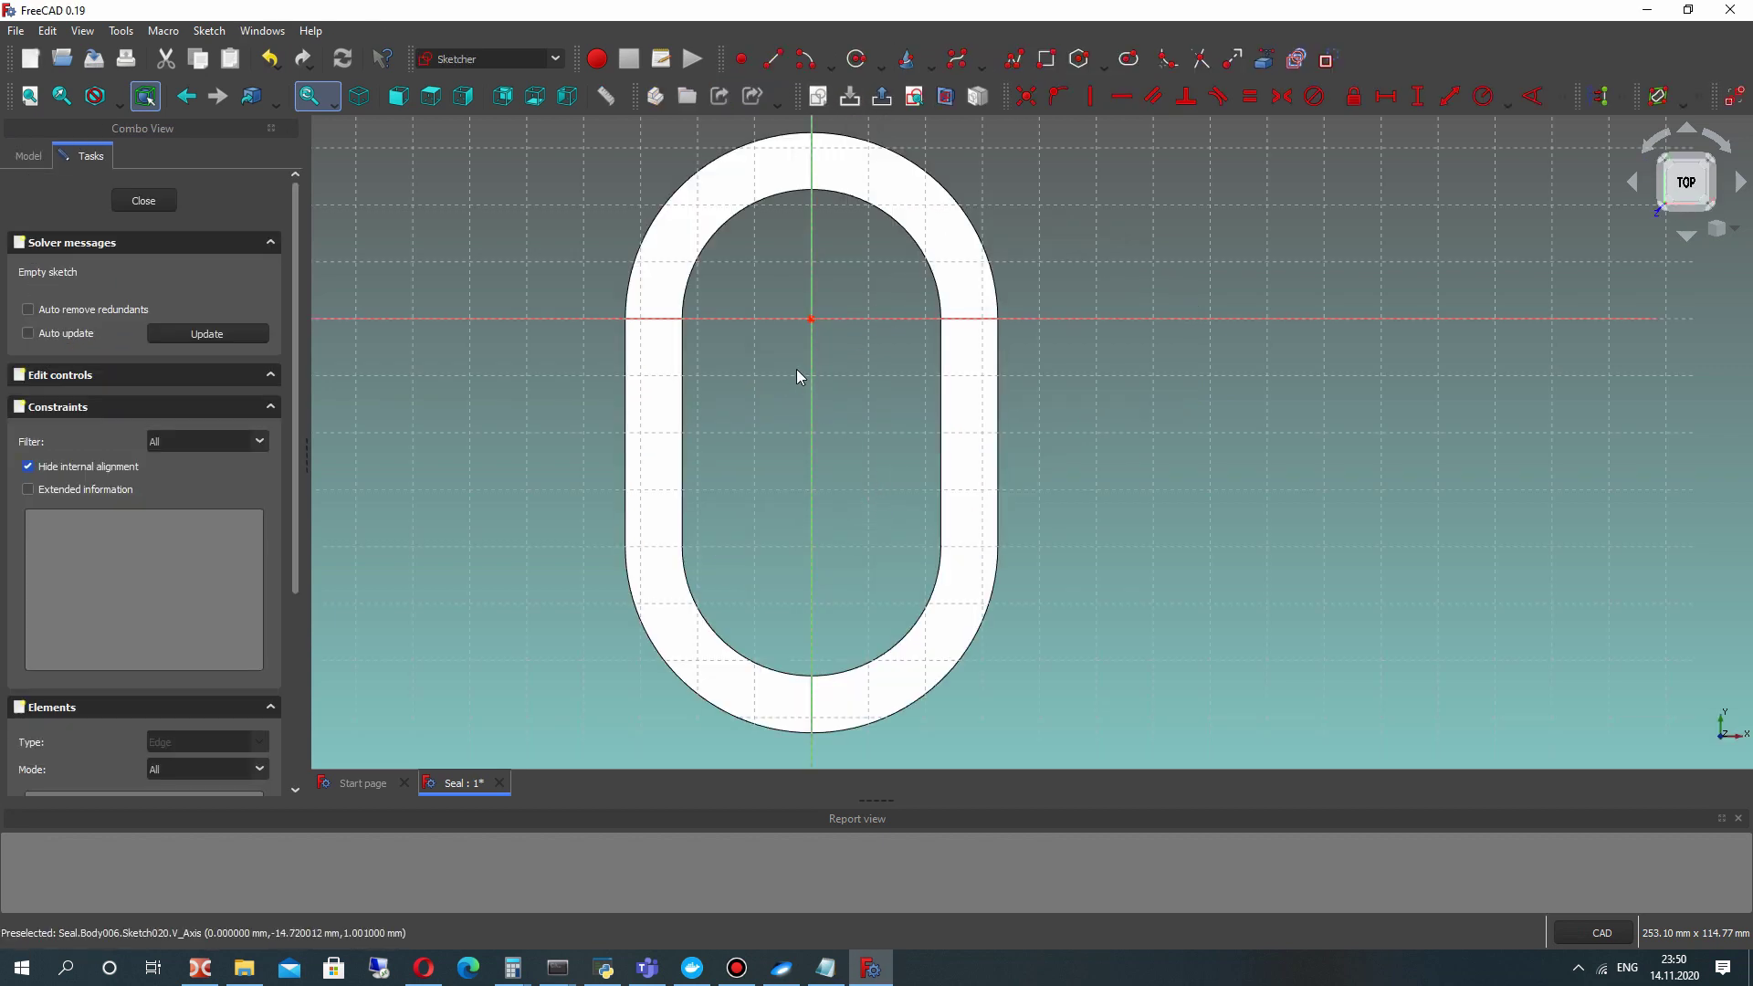
mouse_move(689, 436)
middle_mouse_down()
mouse_move(732, 379)
mouse_move(740, 289)
mouse_move(803, 266)
mouse_move(740, 420)
mouse_move(763, 454)
mouse_move(721, 429)
middle_mouse_up()
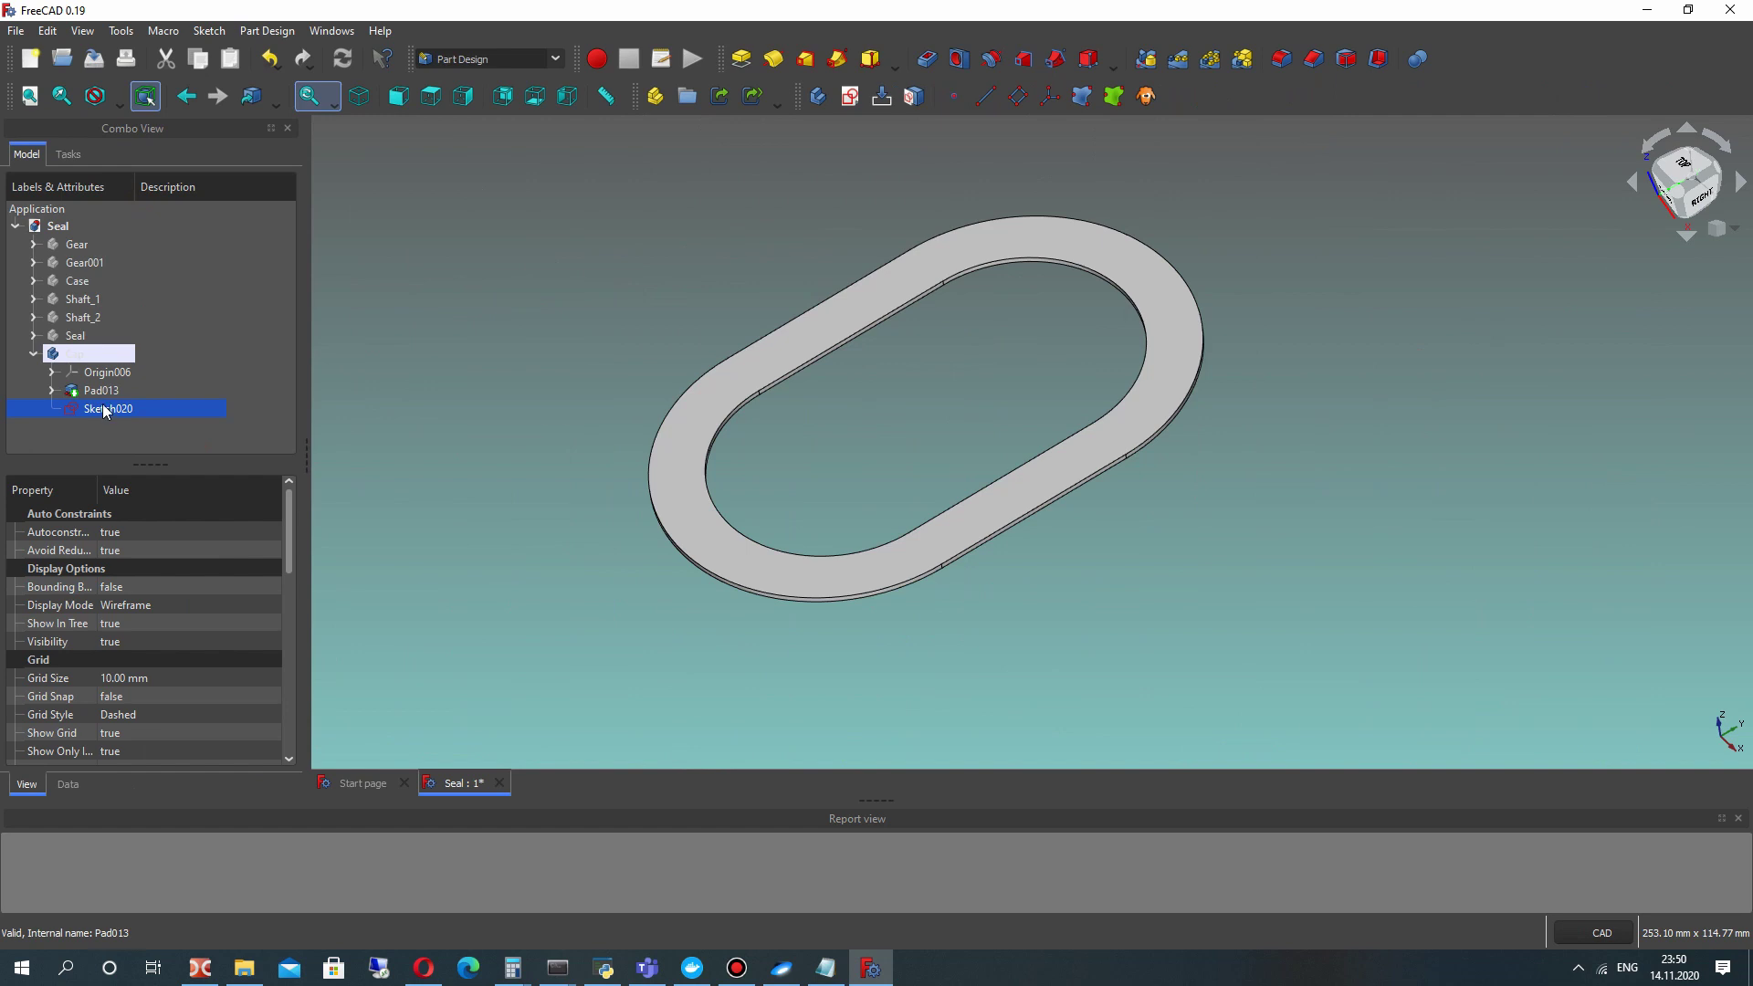
right_click(113, 411)
left_click(173, 420)
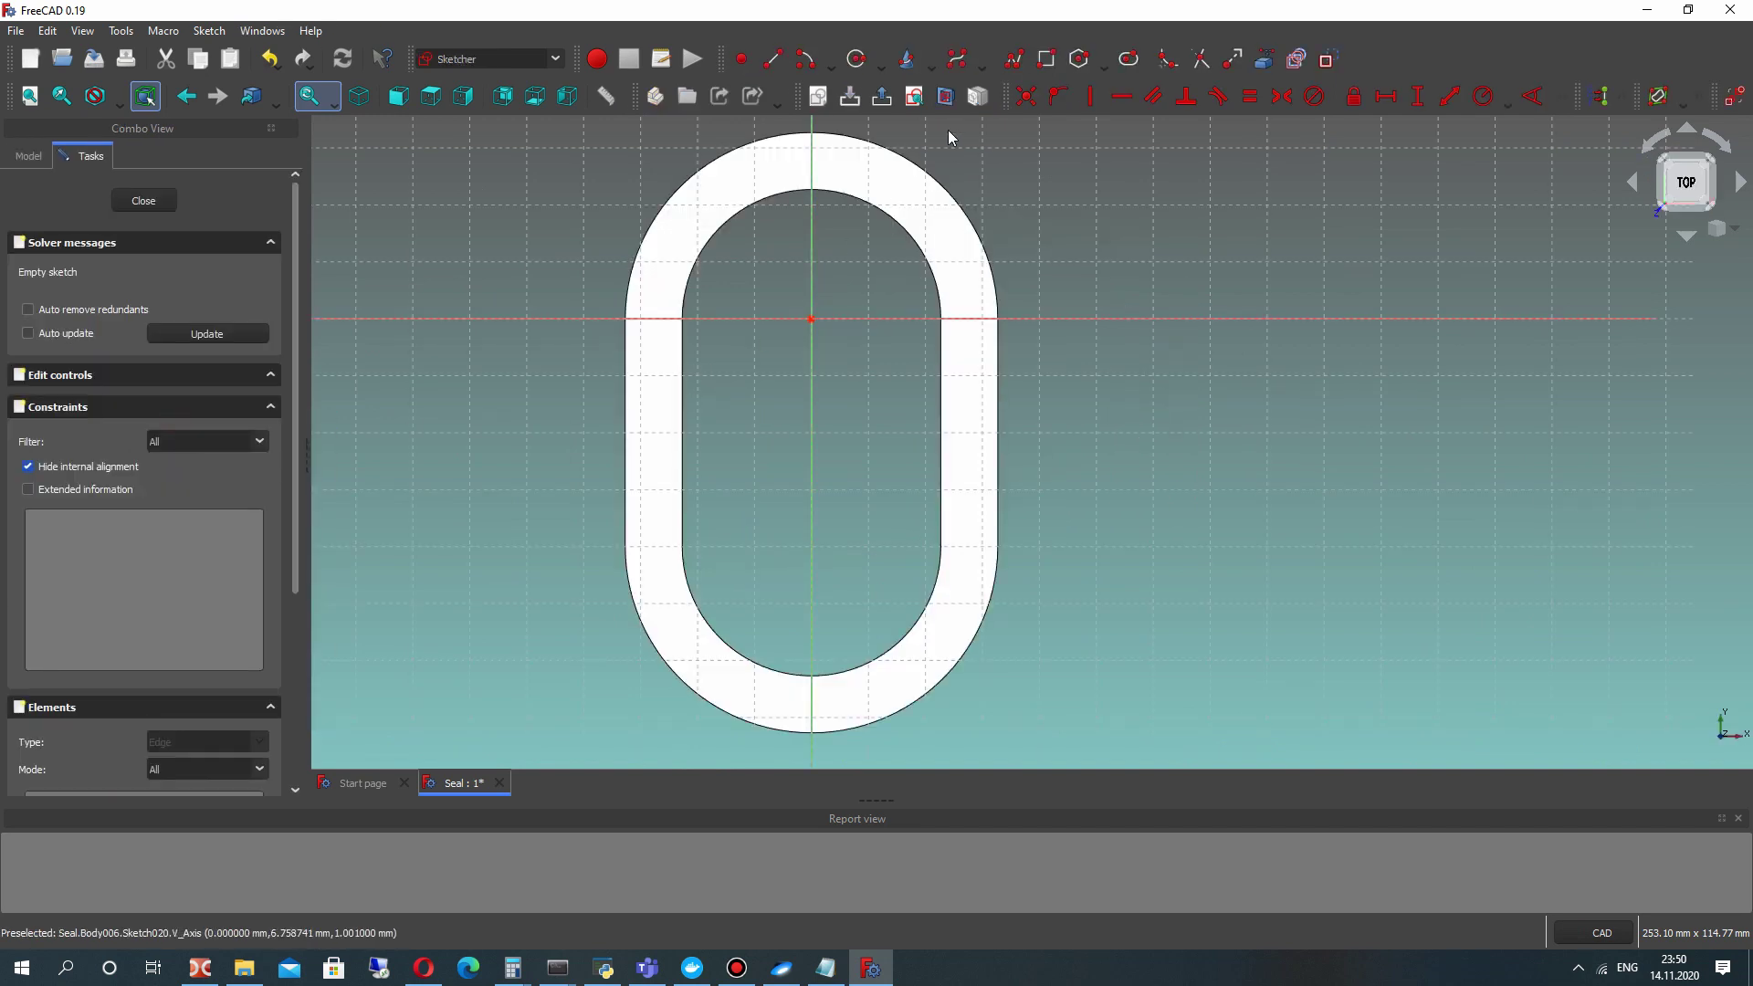
Link the ring's upper and lower outer arcs into the sketch as external geometry.
scroll(929, 262, "down", 1)
middle_click_drag(929, 262, 980, 297)
scroll(986, 358, "up", 2)
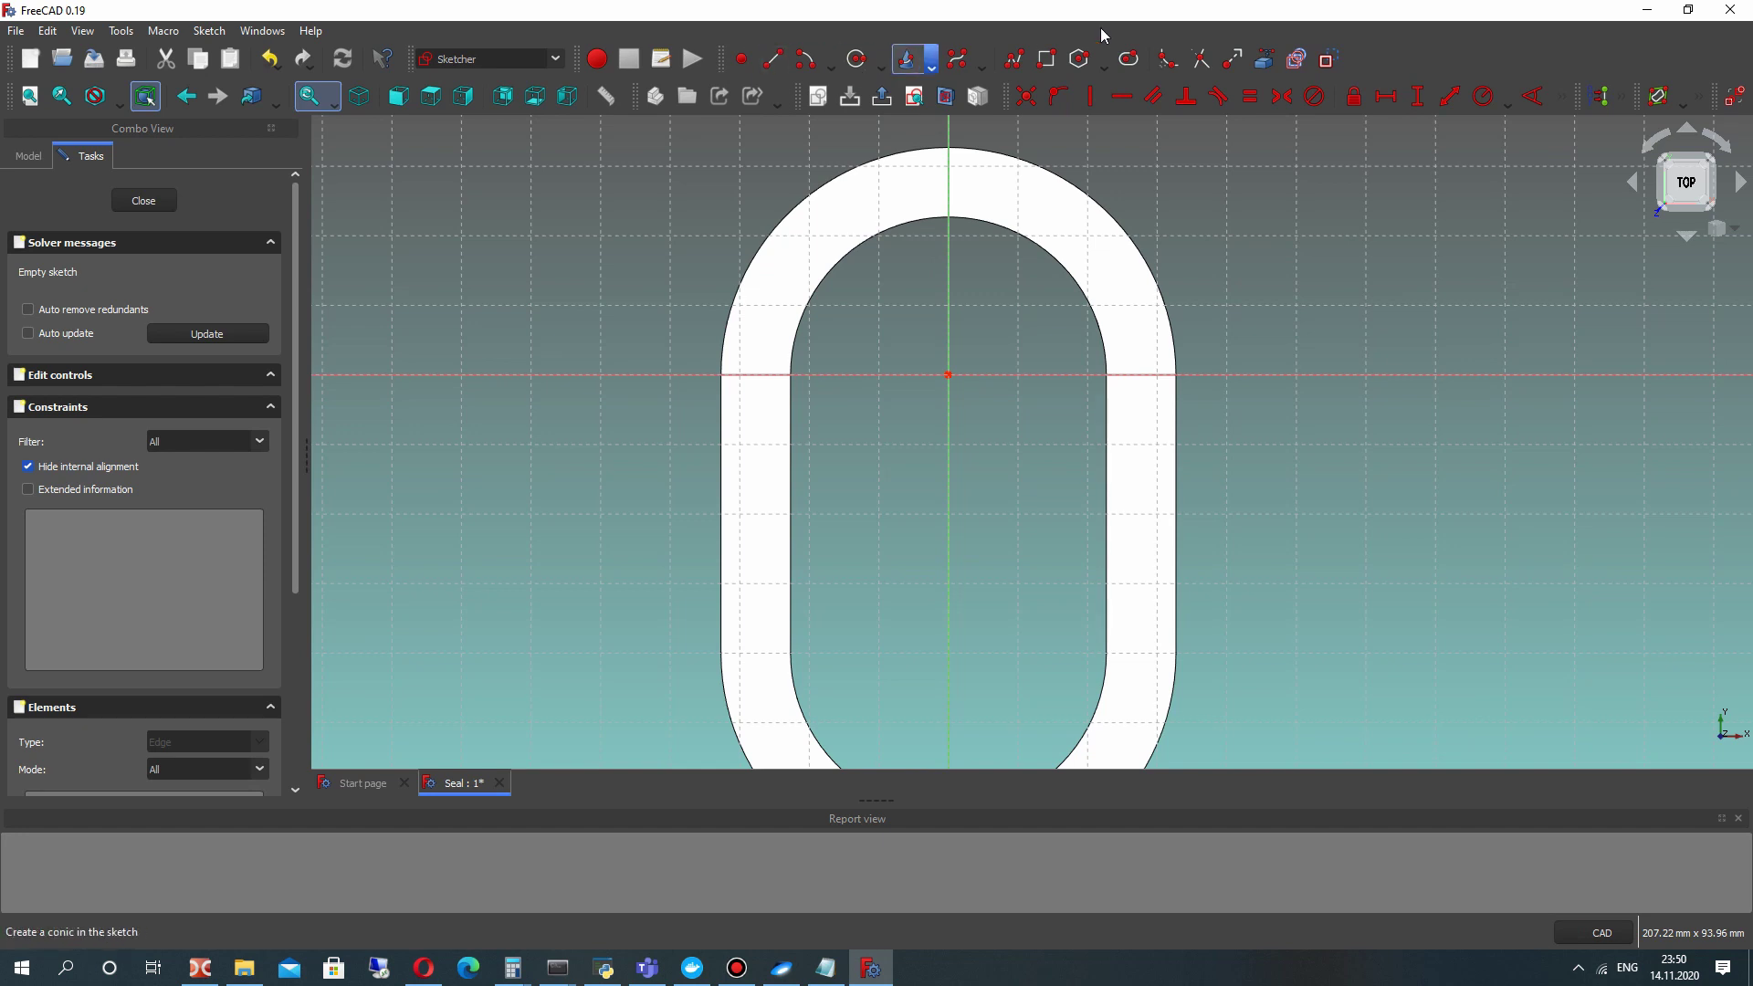
left_click(1264, 59)
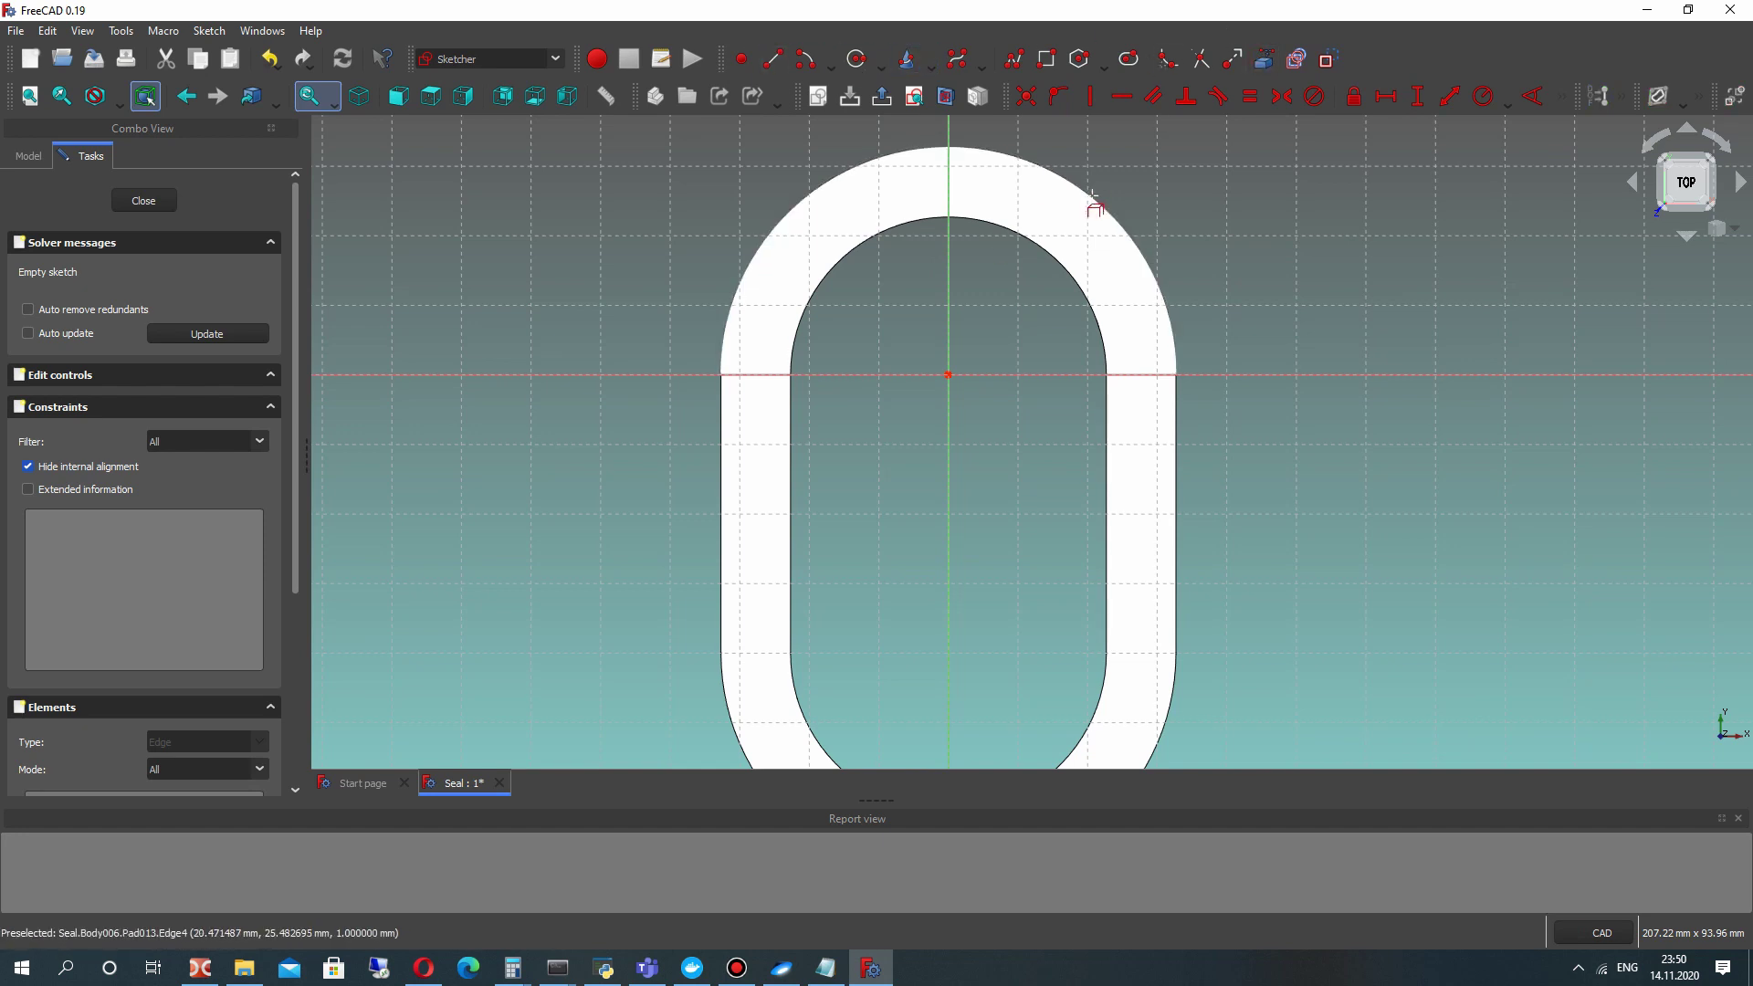
left_click(1088, 206)
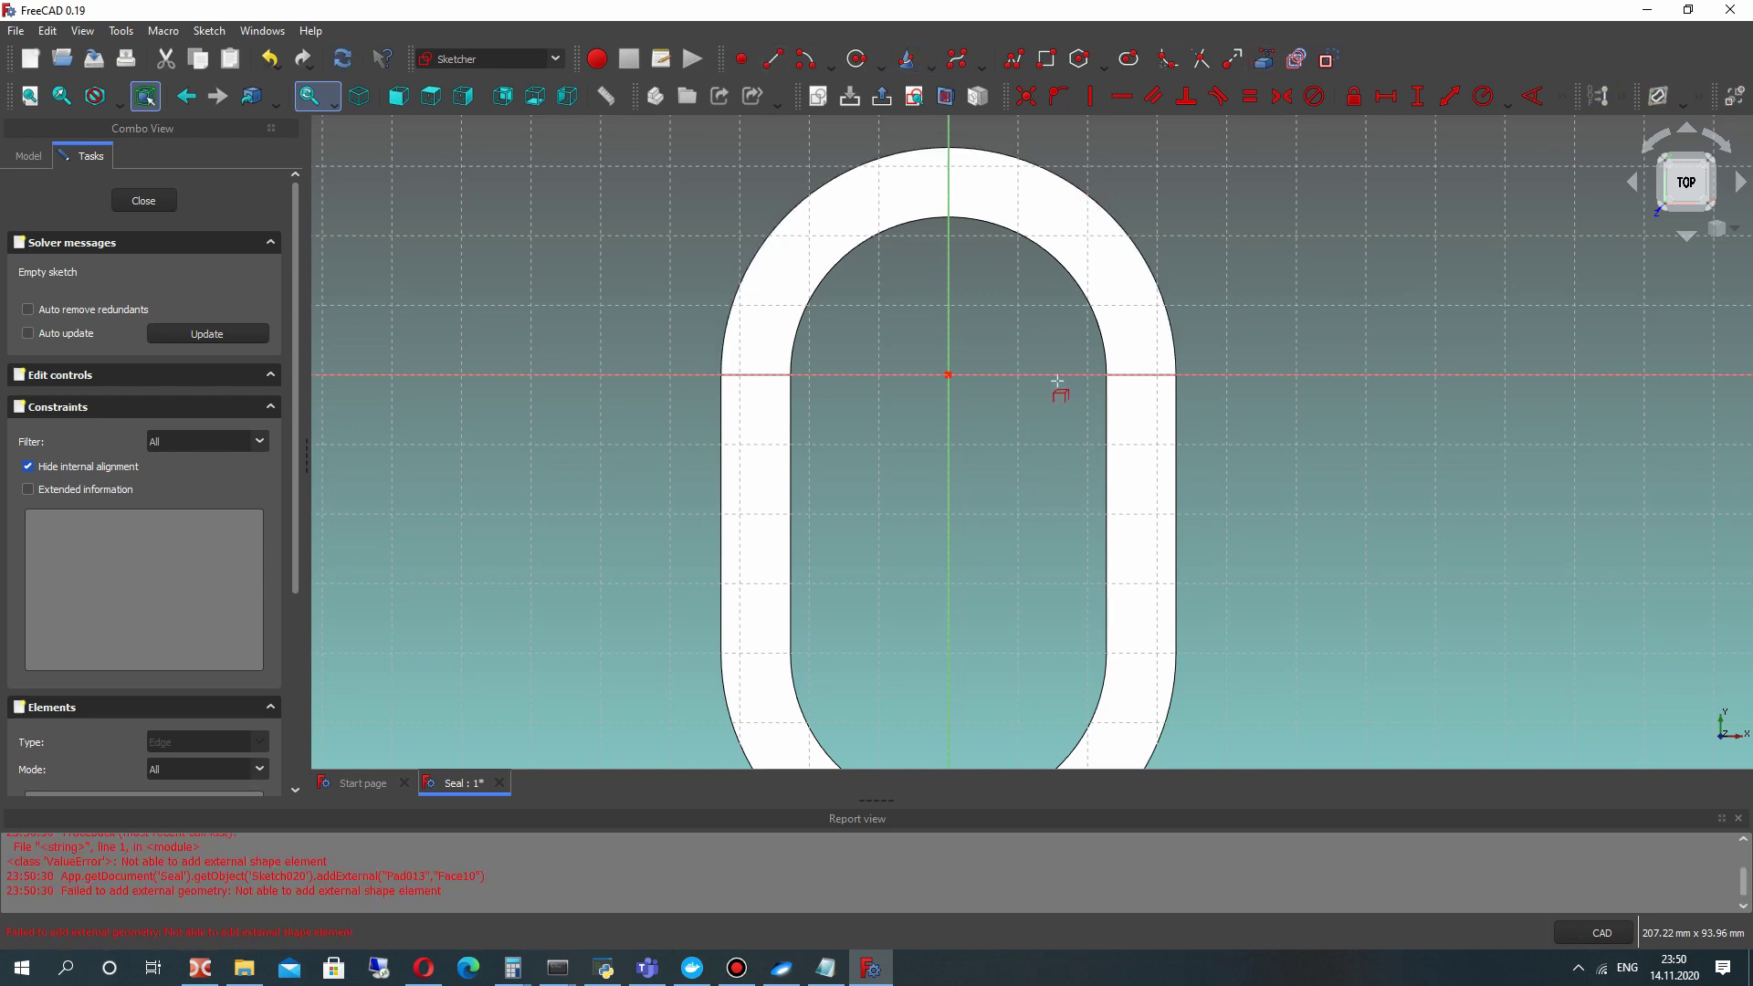
left_click(1122, 228)
middle_click_drag(1171, 723, 1172, 507)
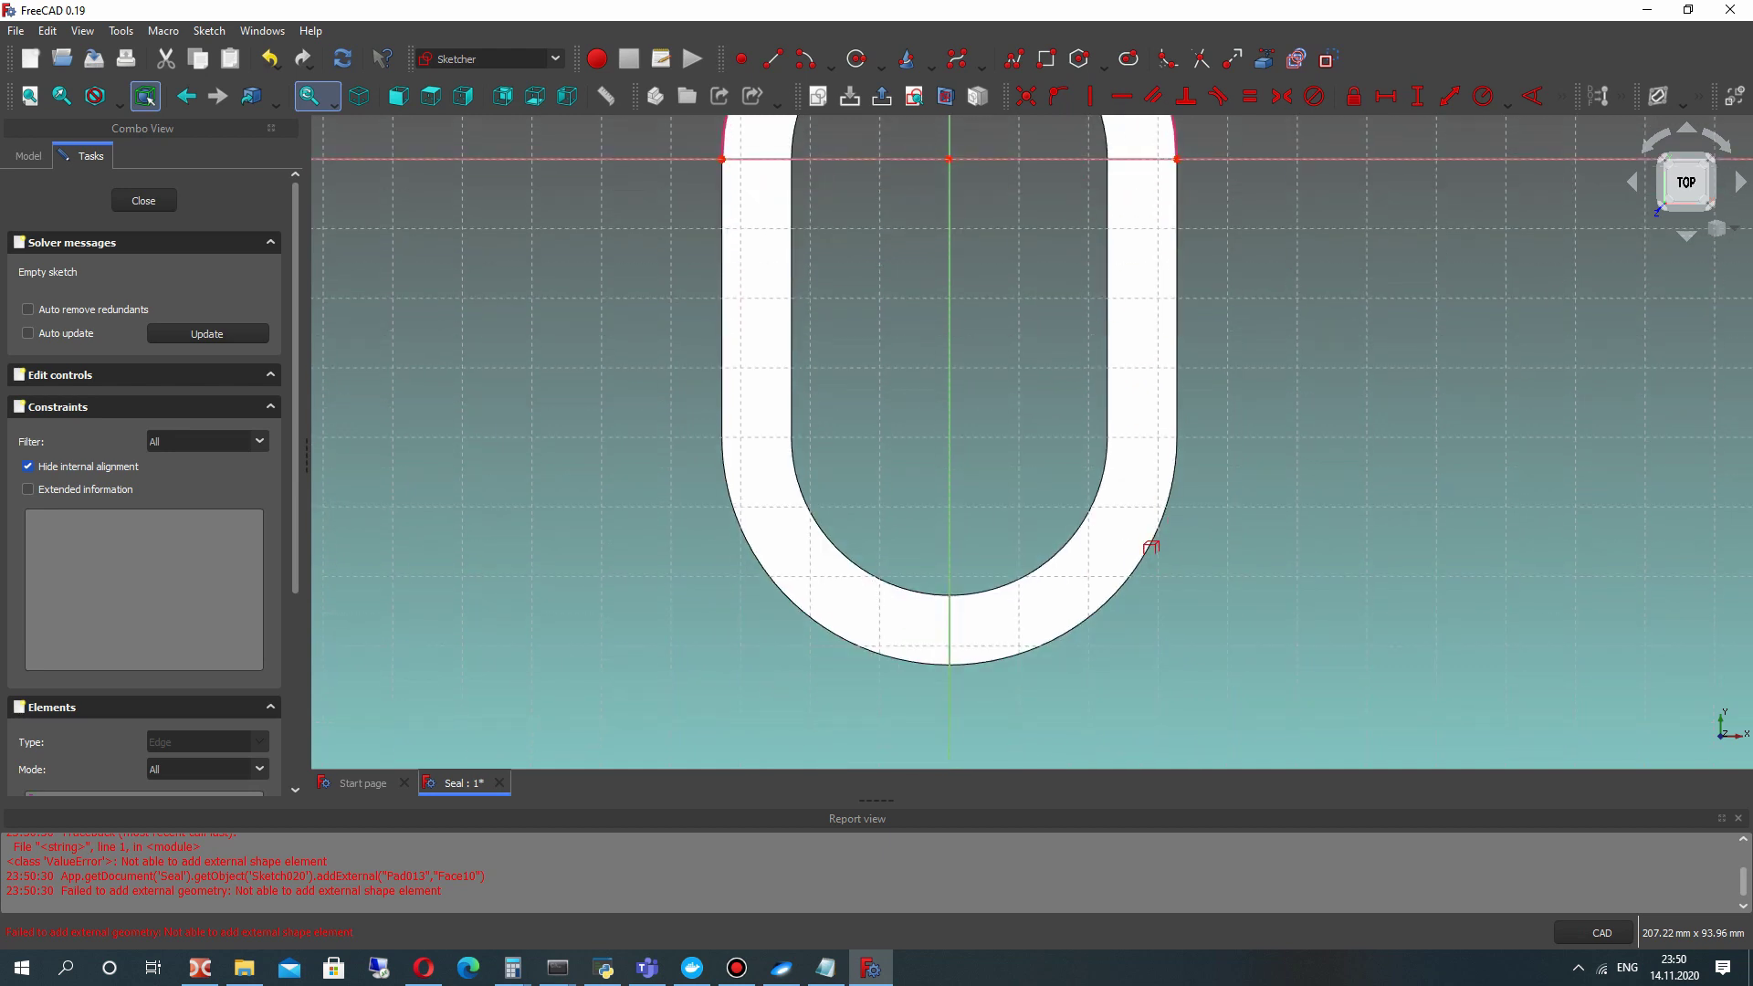
left_click(1154, 534)
middle_click_drag(1012, 198, 1026, 328)
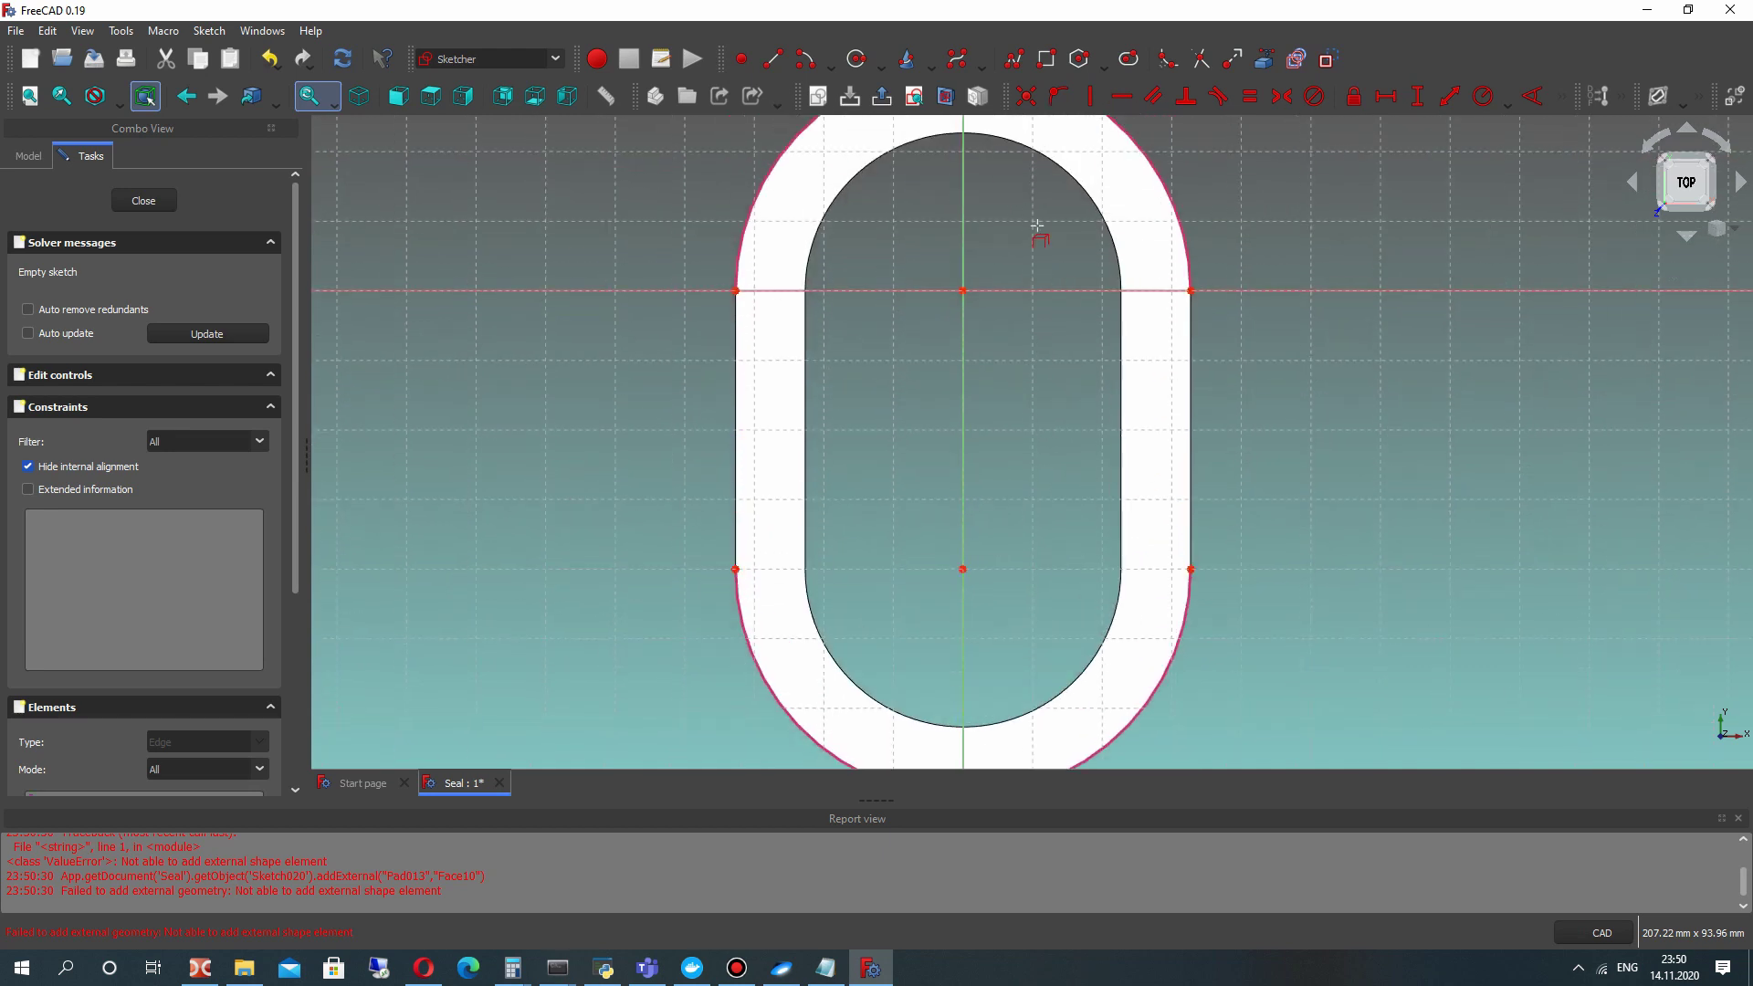
Sketch a vertical slot from the origin down to the level of the ring's lower arc centre, about as wide as the ring.
left_click(1128, 60)
left_click(962, 290)
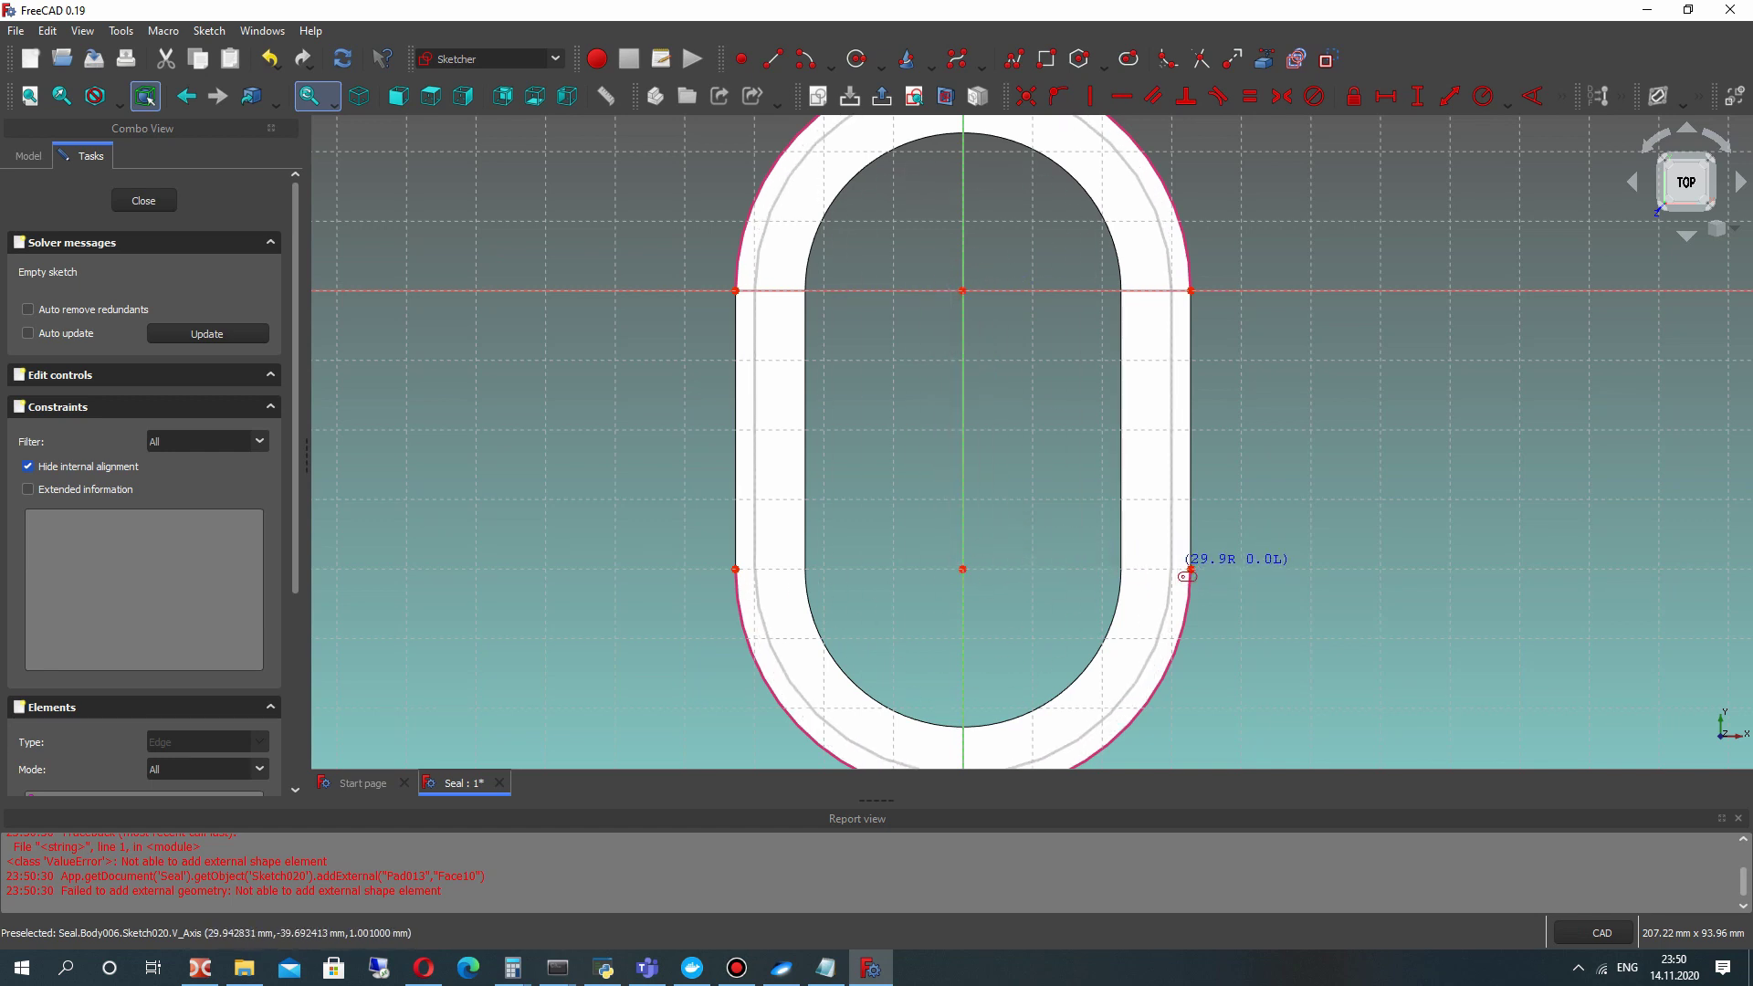
left_click(1187, 572)
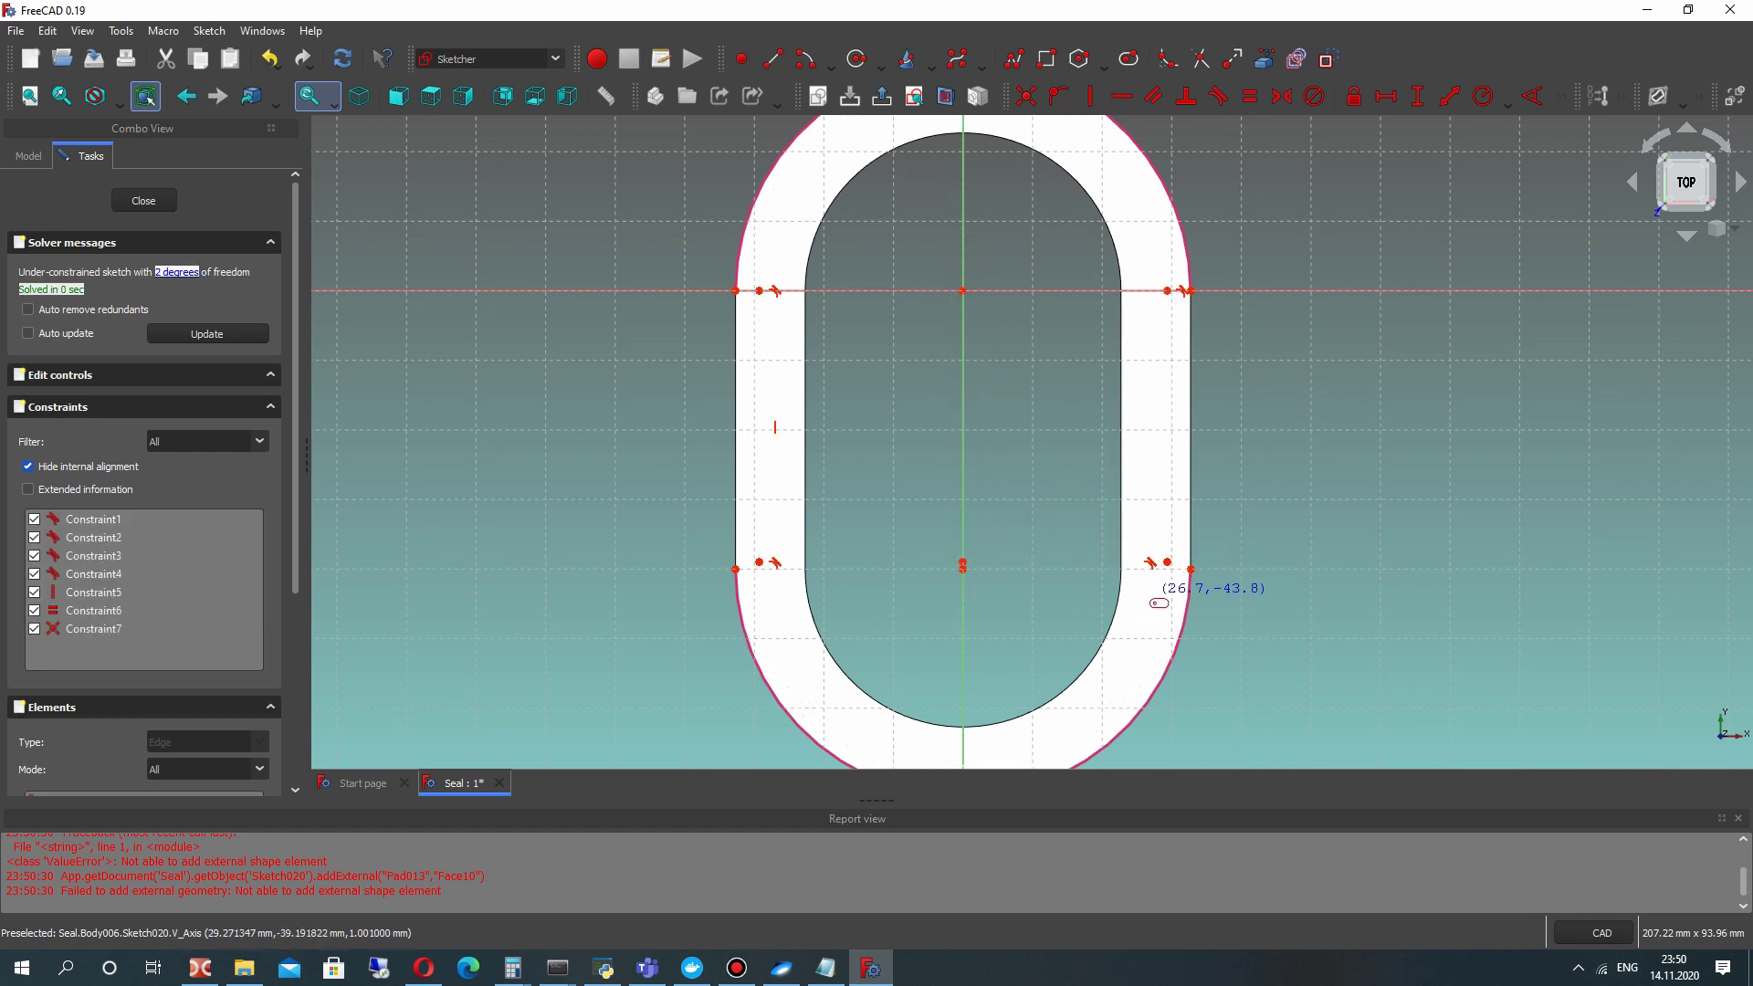
Make the slot's lower arc centre coincident with the ring's lower arc centre and delete the redundant equality constraint, Constraint6.
left_click(964, 570)
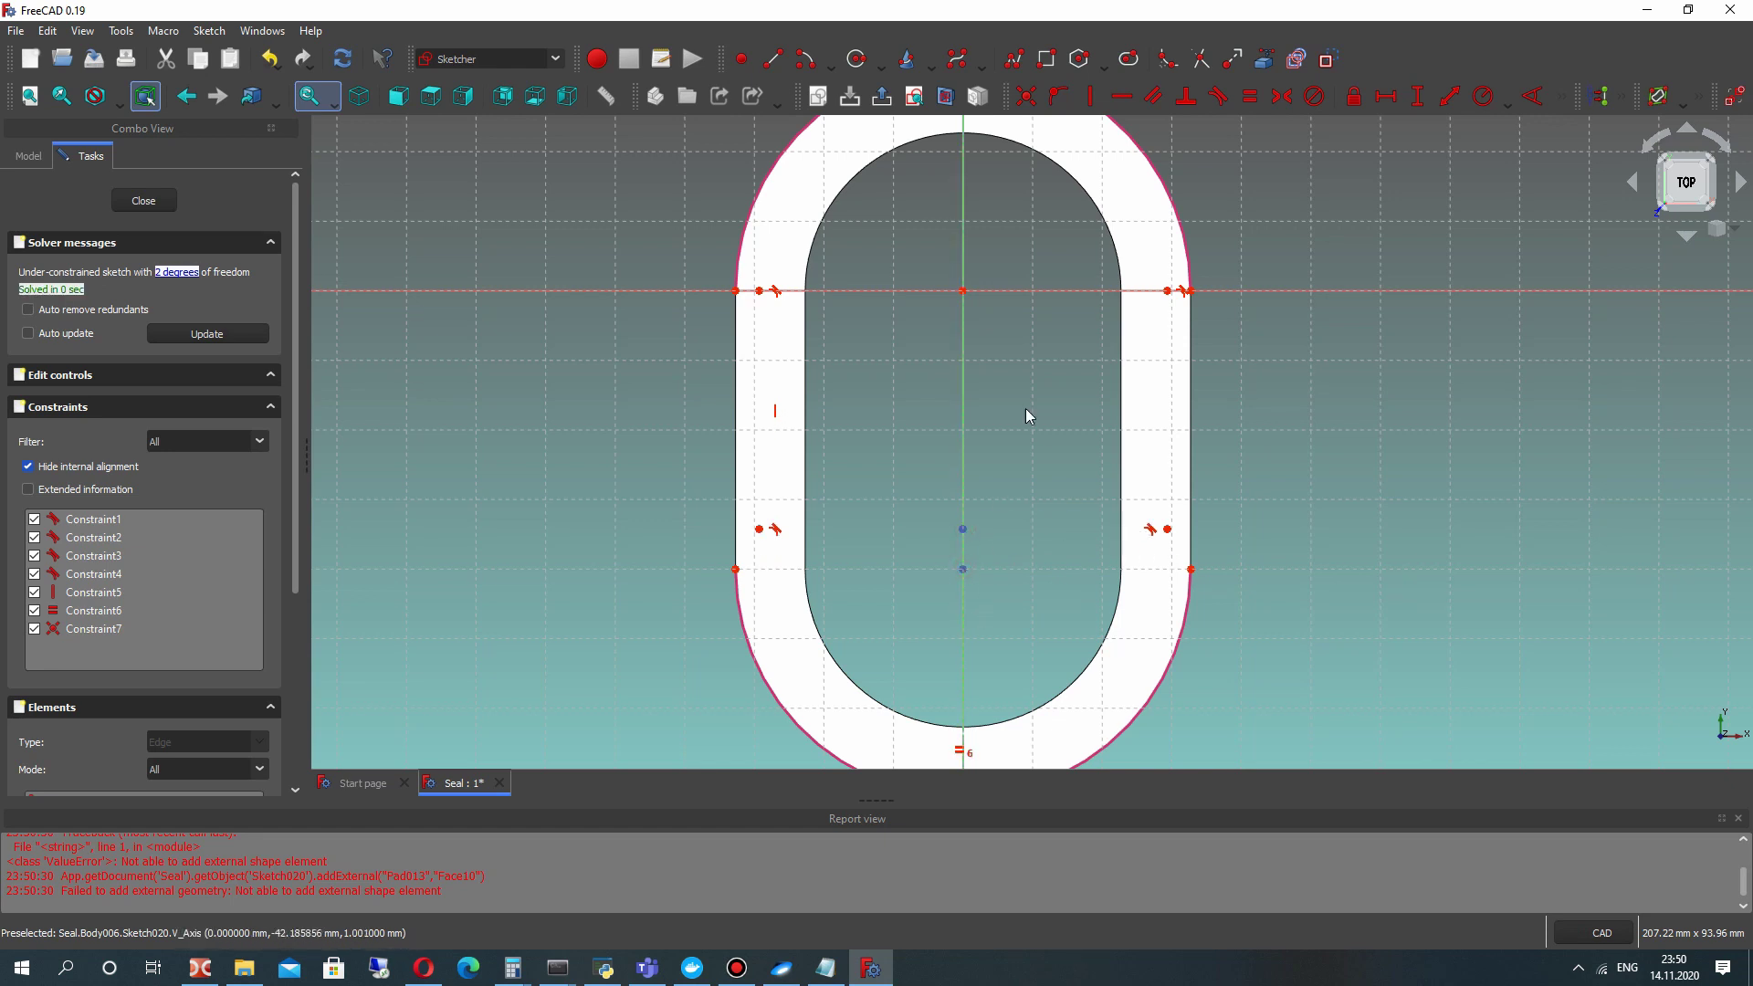
left_click(1027, 106)
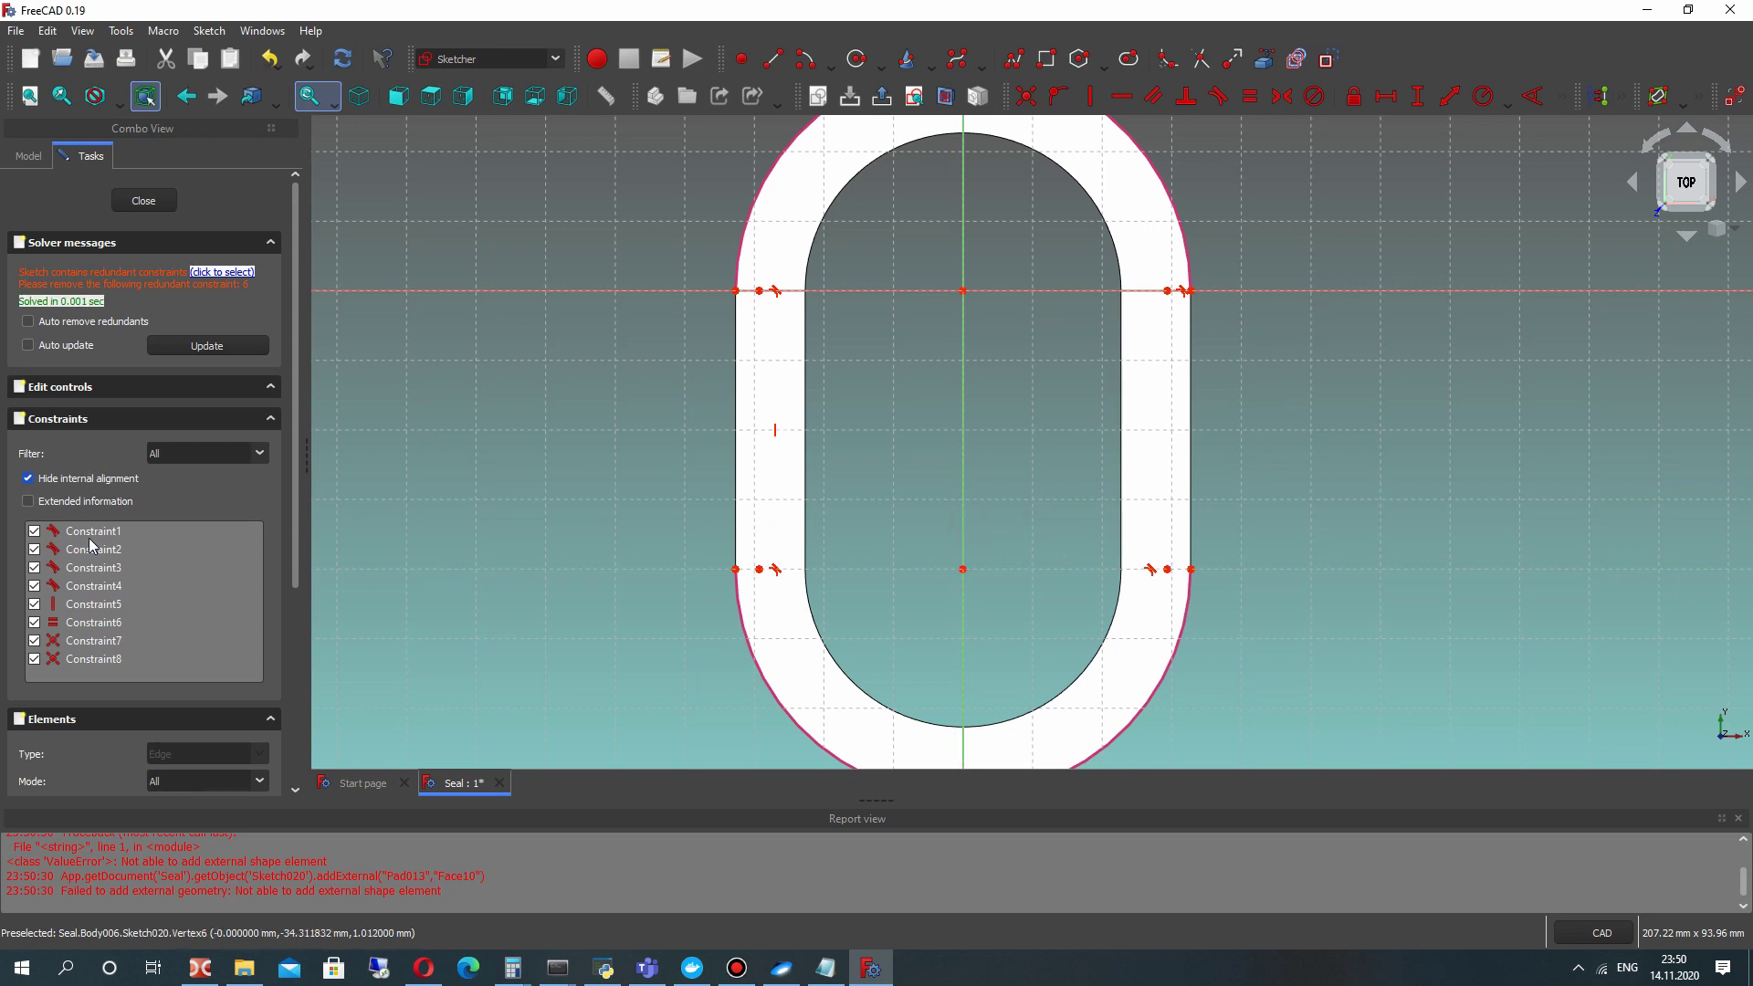
right_click(83, 628)
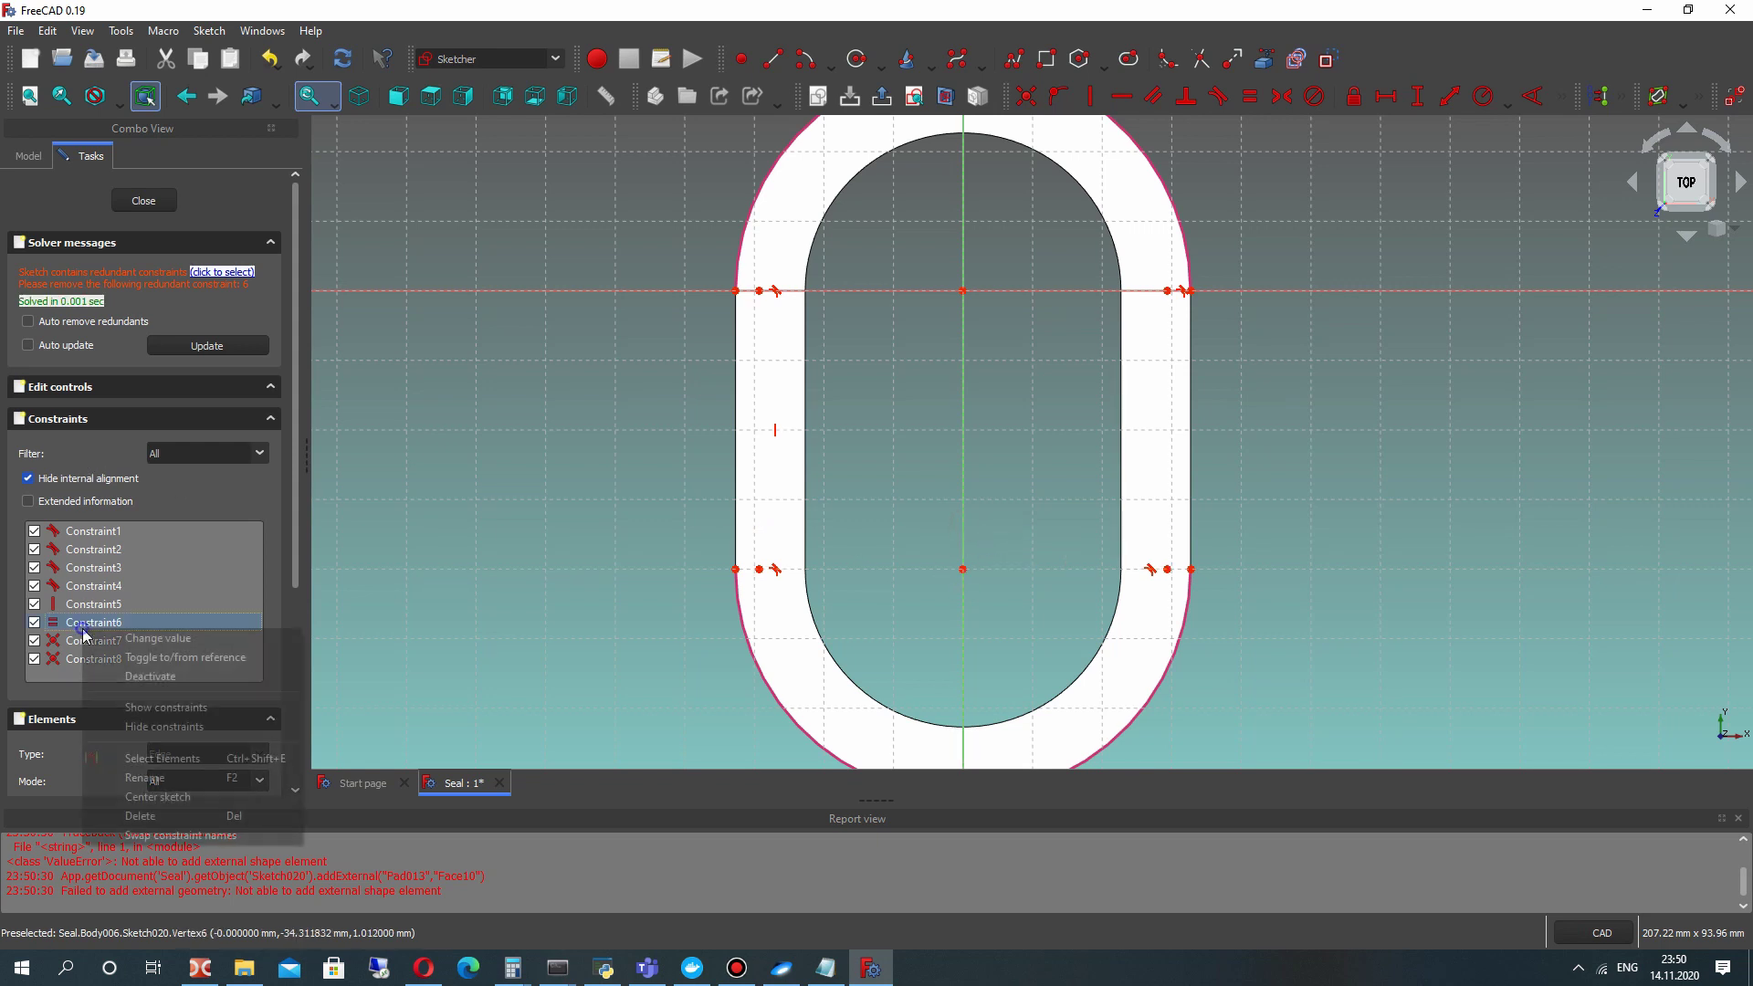
left_click(146, 815)
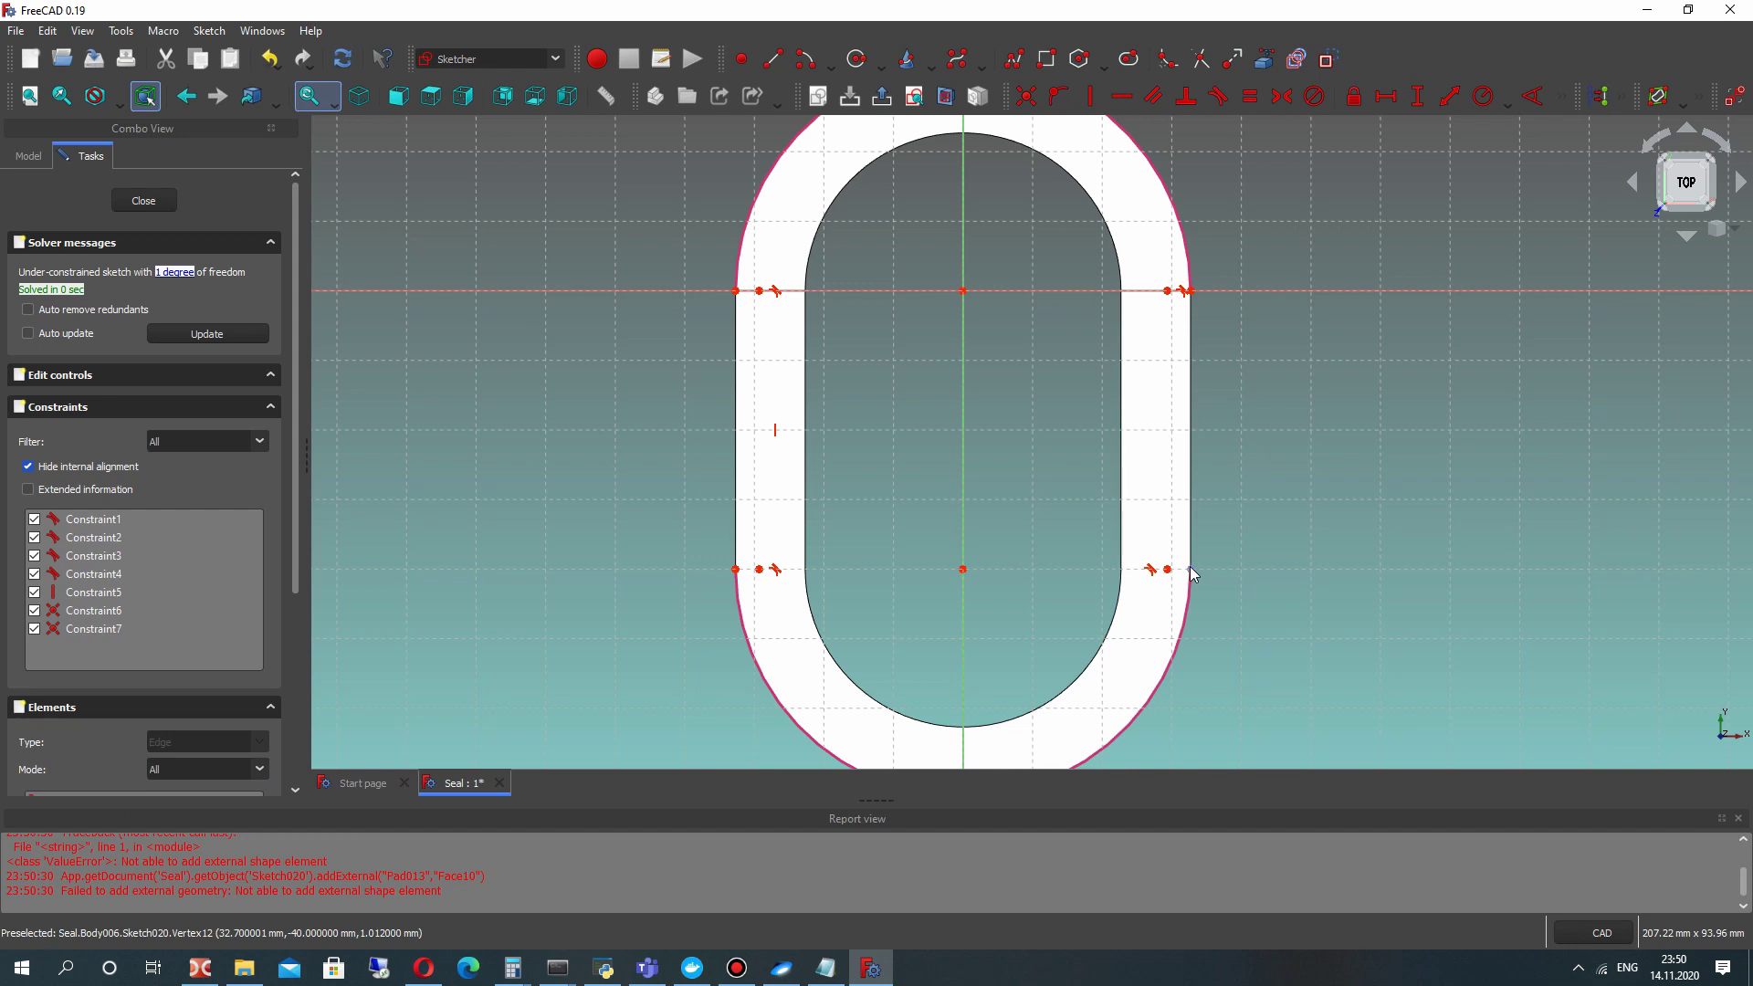
Make the slot's lower arc endpoint coincident with the ring's outer arc endpoint and delete the redundant vertical constraint, Constraint5.
scroll(1107, 598, "down", 1)
left_click_drag(1158, 575, 1082, 575)
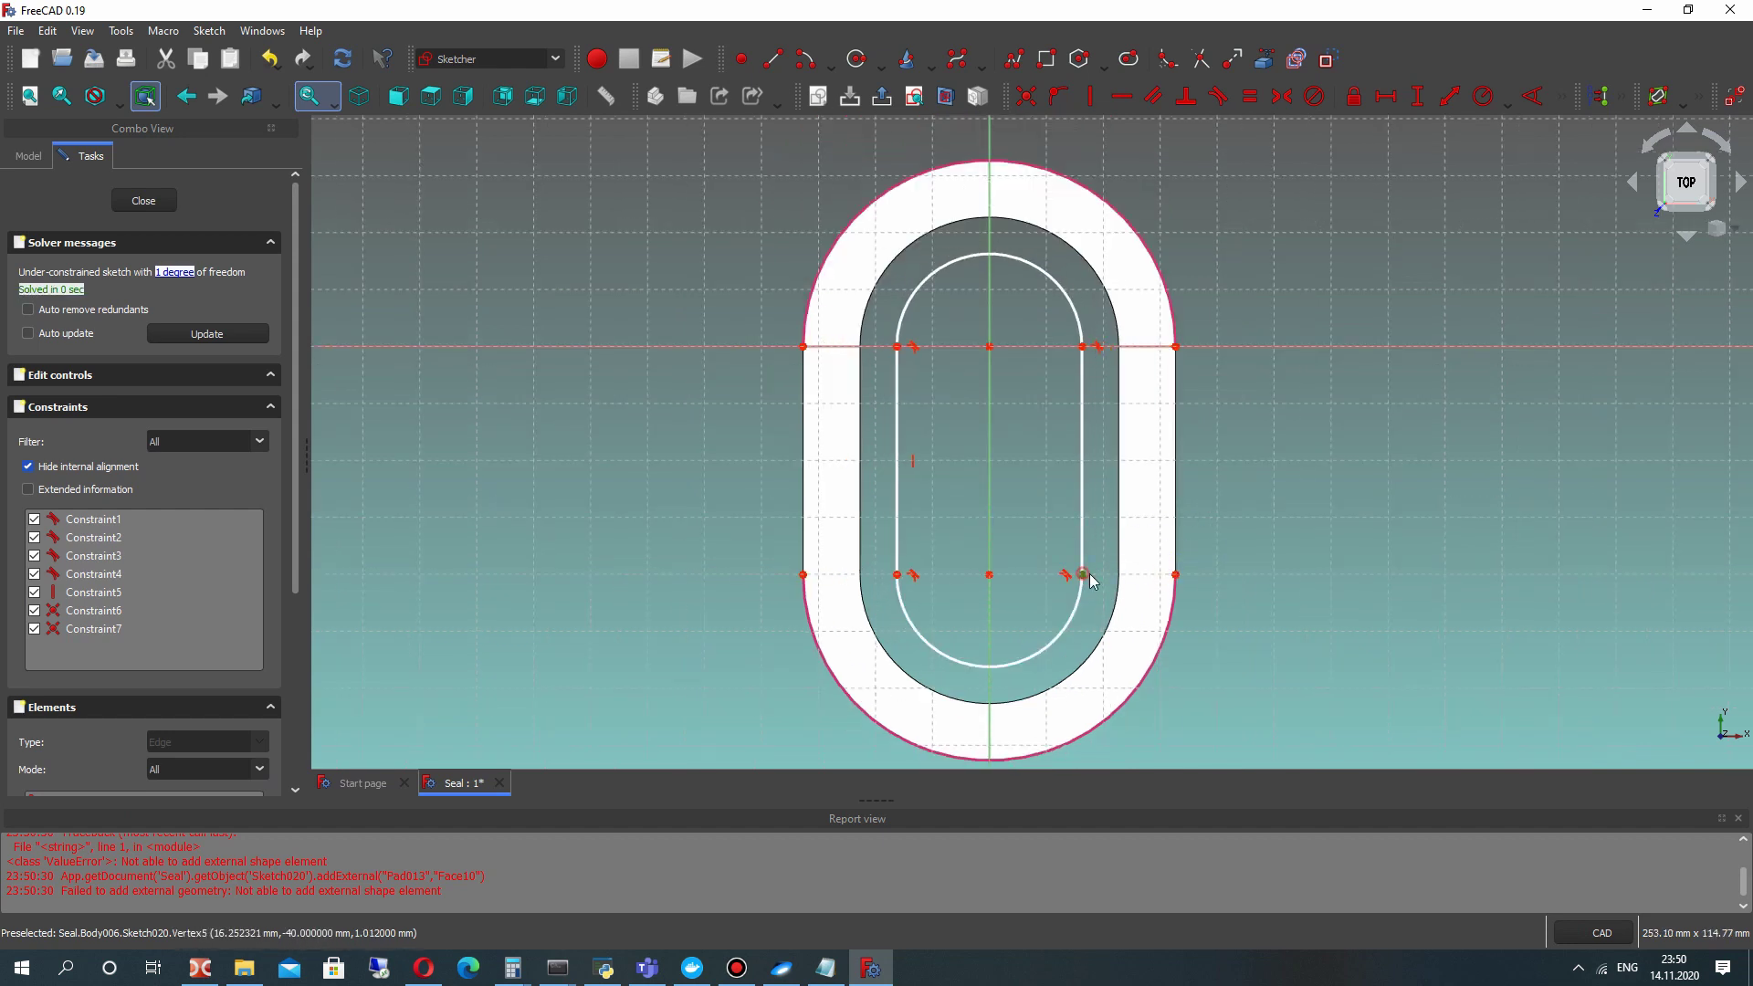
left_click(1174, 575)
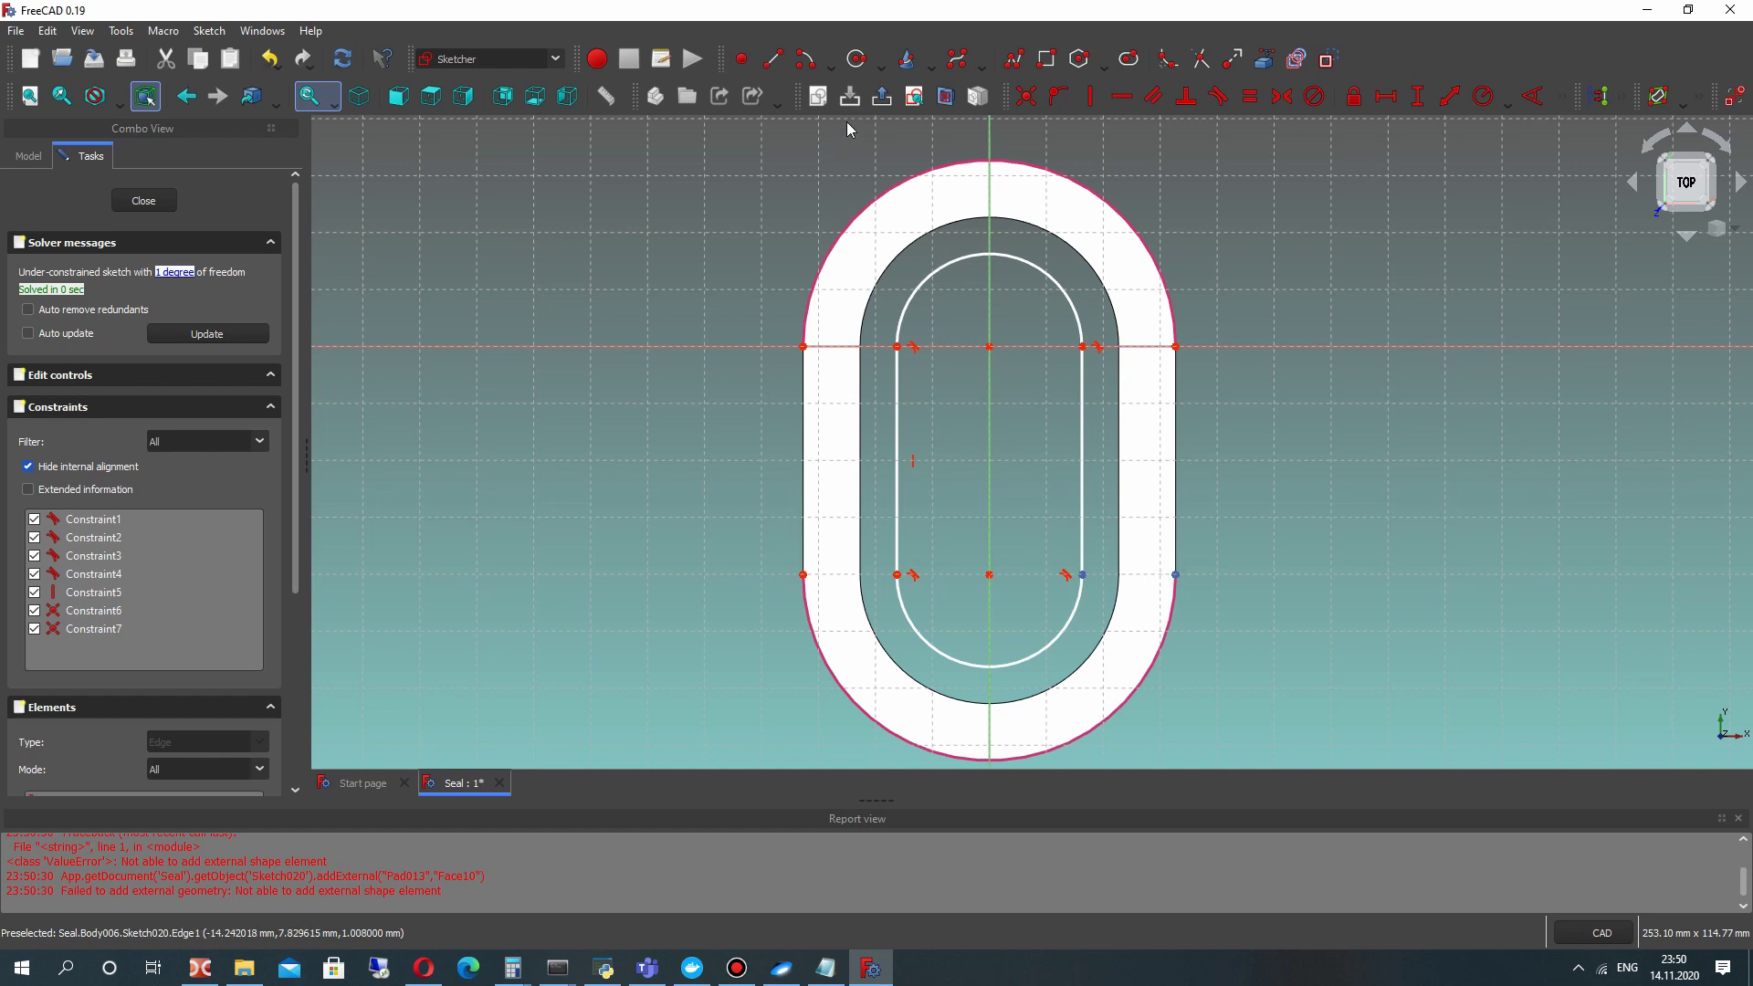
left_click(1026, 96)
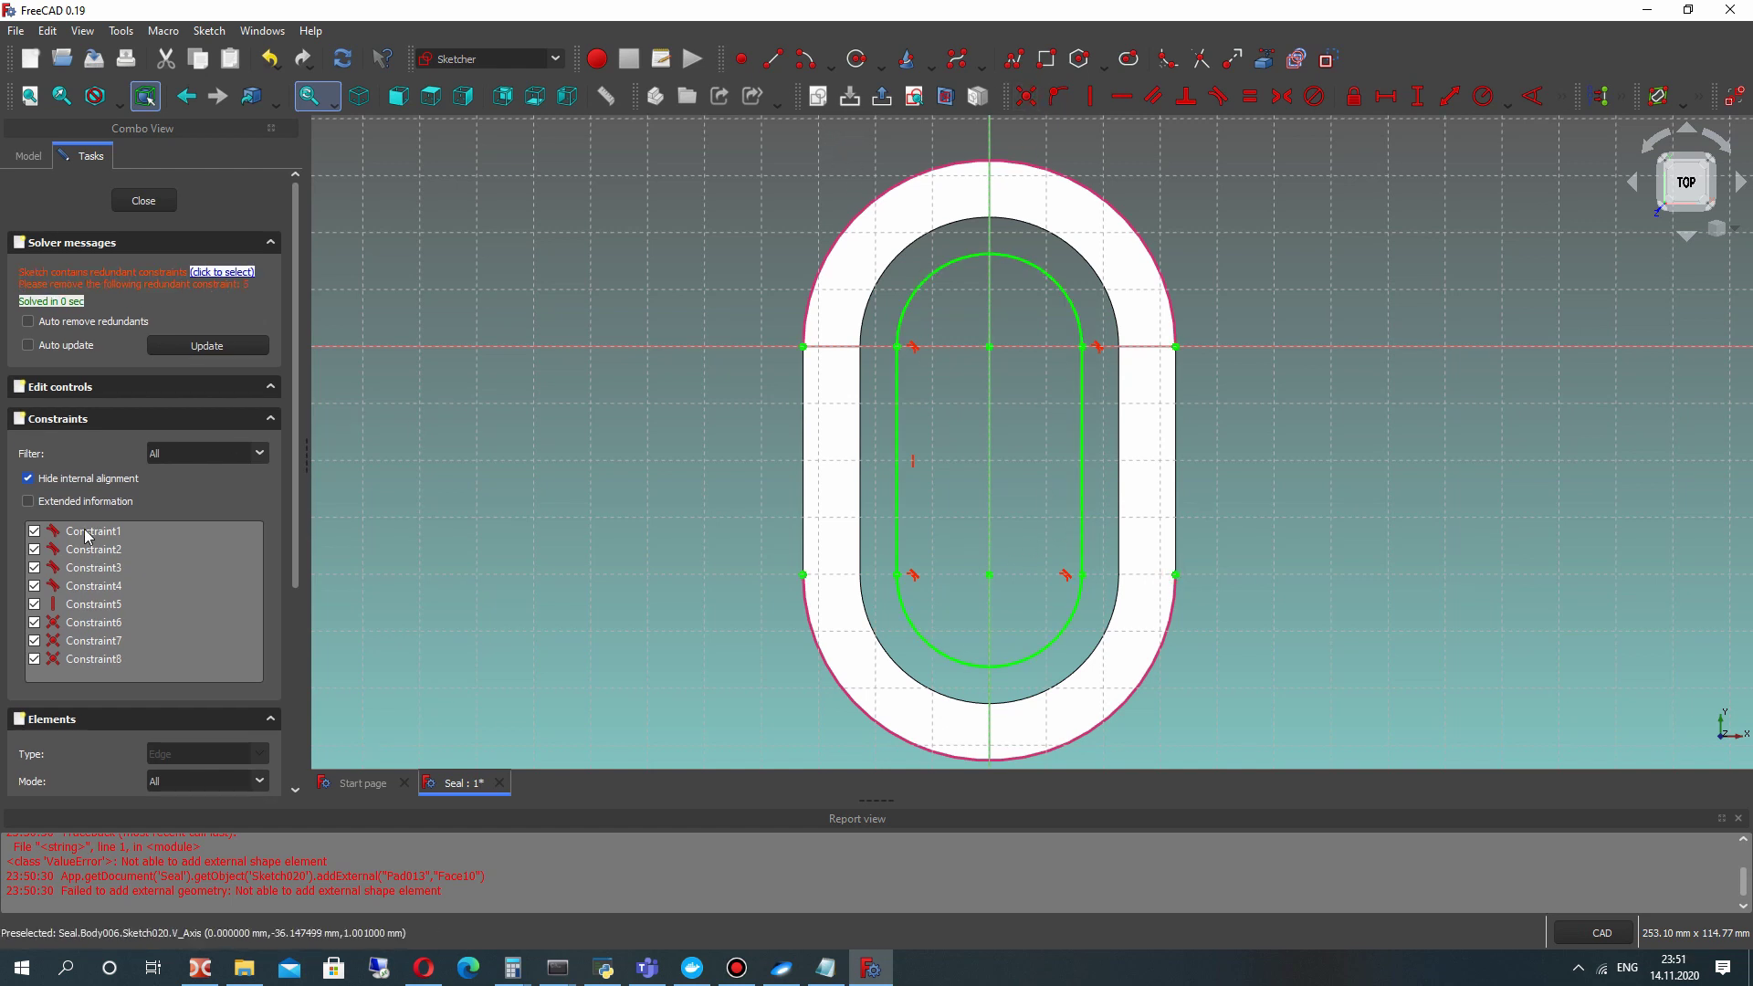
right_click(96, 605)
left_click(155, 786)
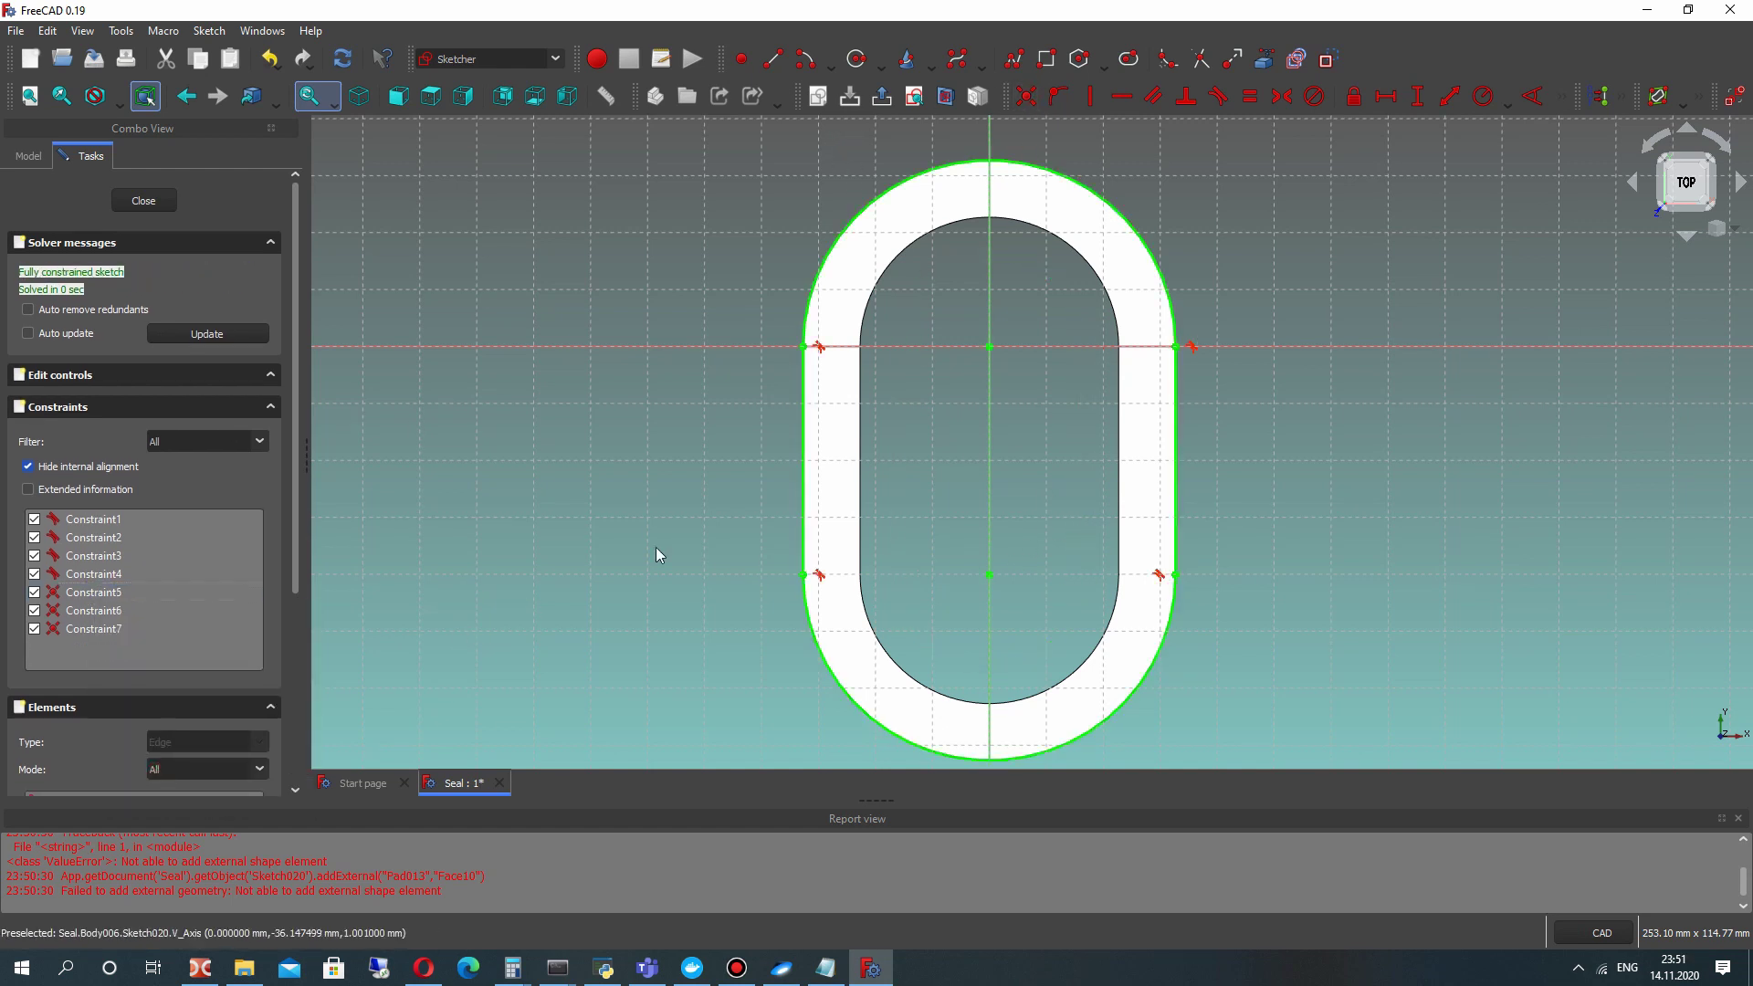
Draw two circles centred on the slot's upper and lower arc centres, the lower one about 25 mm in diameter.
left_click(858, 59)
left_click(991, 346)
left_click(1021, 315)
left_click(994, 573)
left_click(1028, 516)
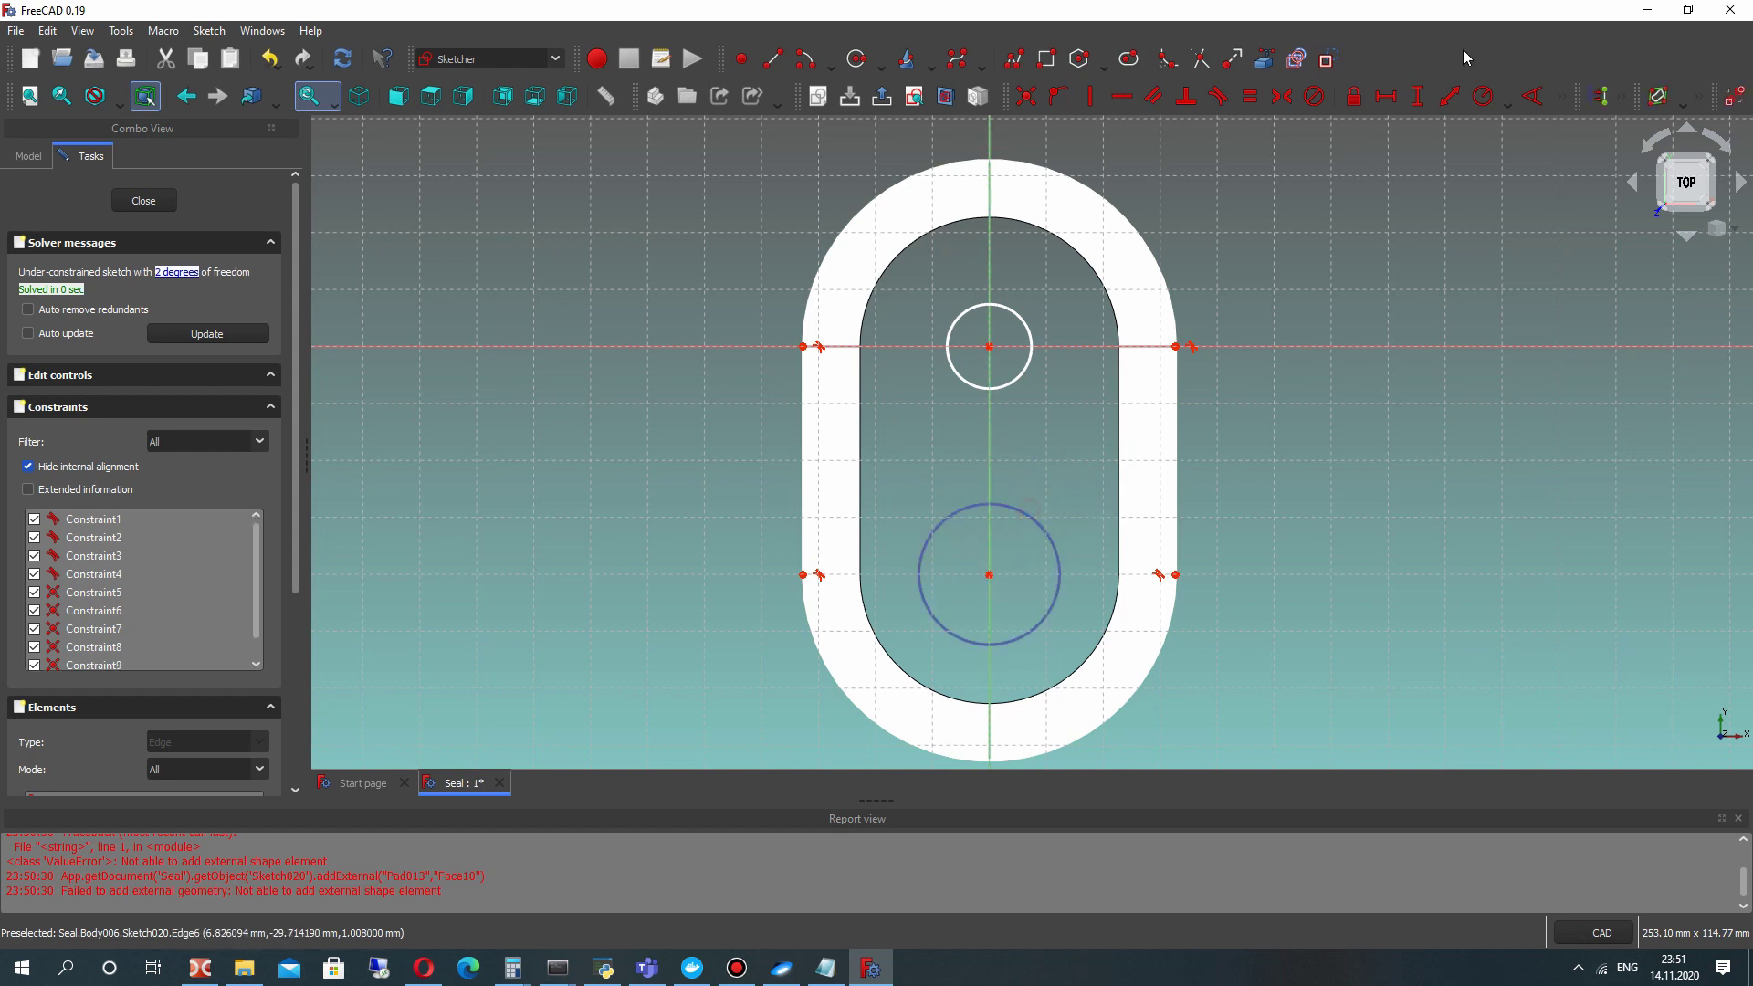
Constrain the diameters of the lower and upper circles to 14 mm each and finish the sketch.
left_click(1508, 99)
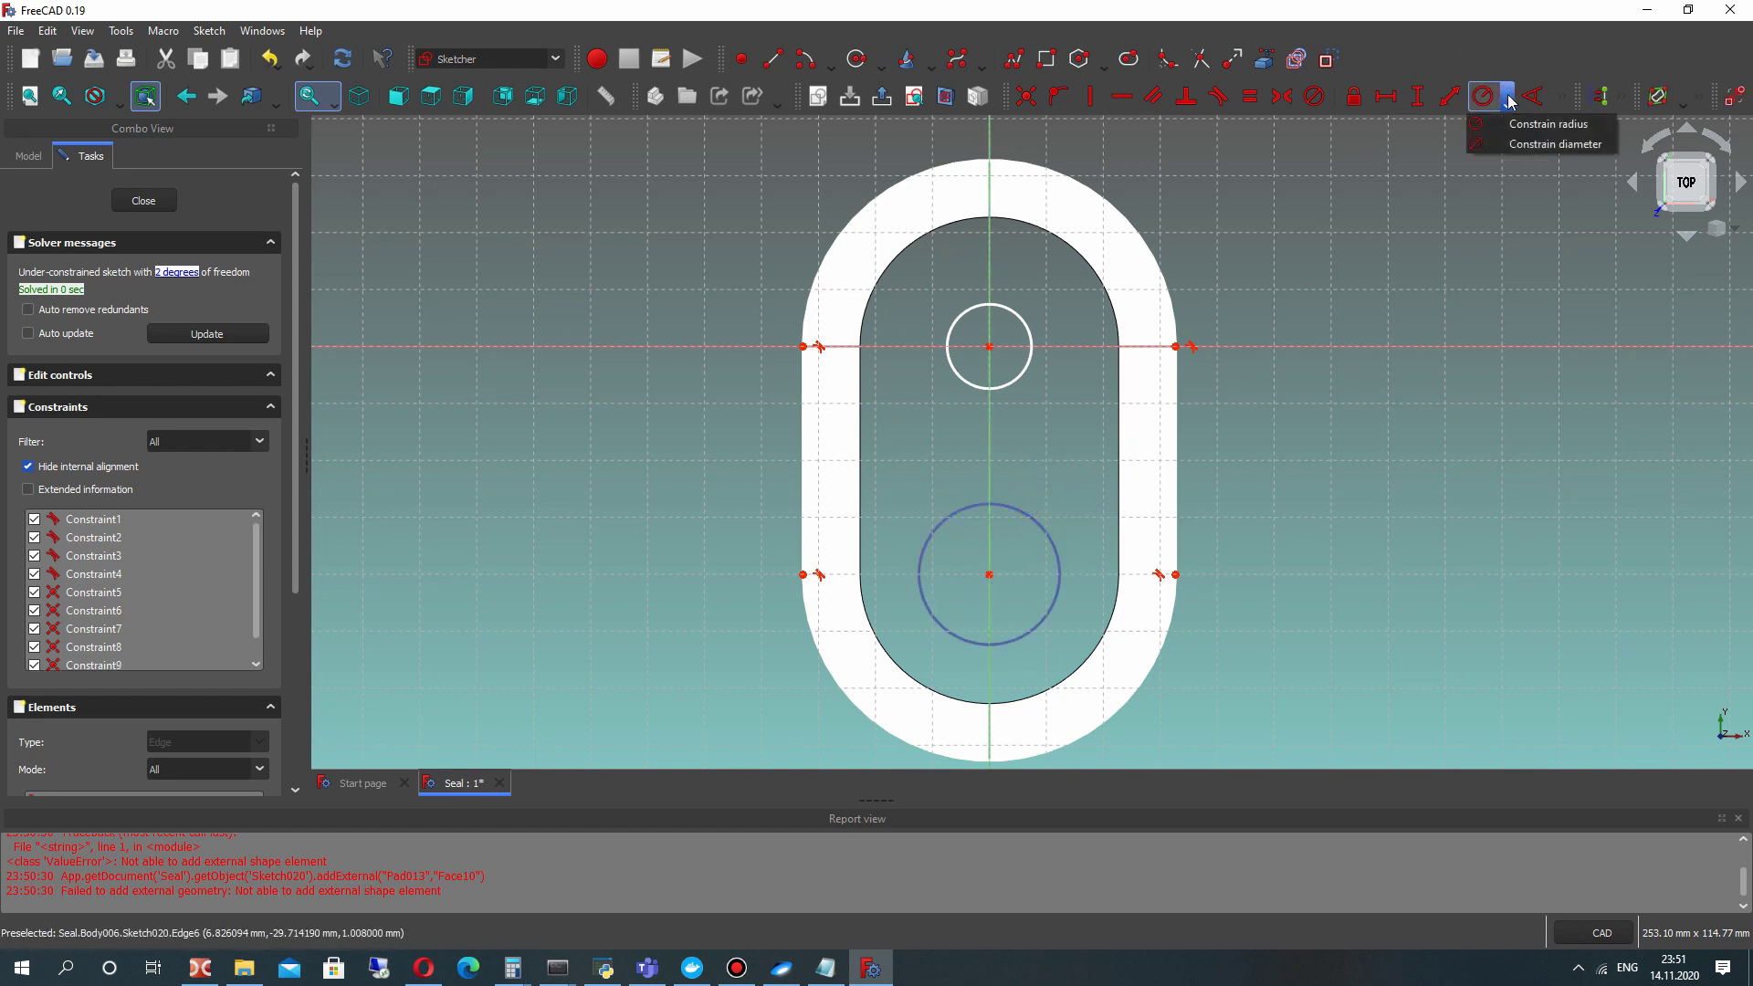
left_click(1552, 144)
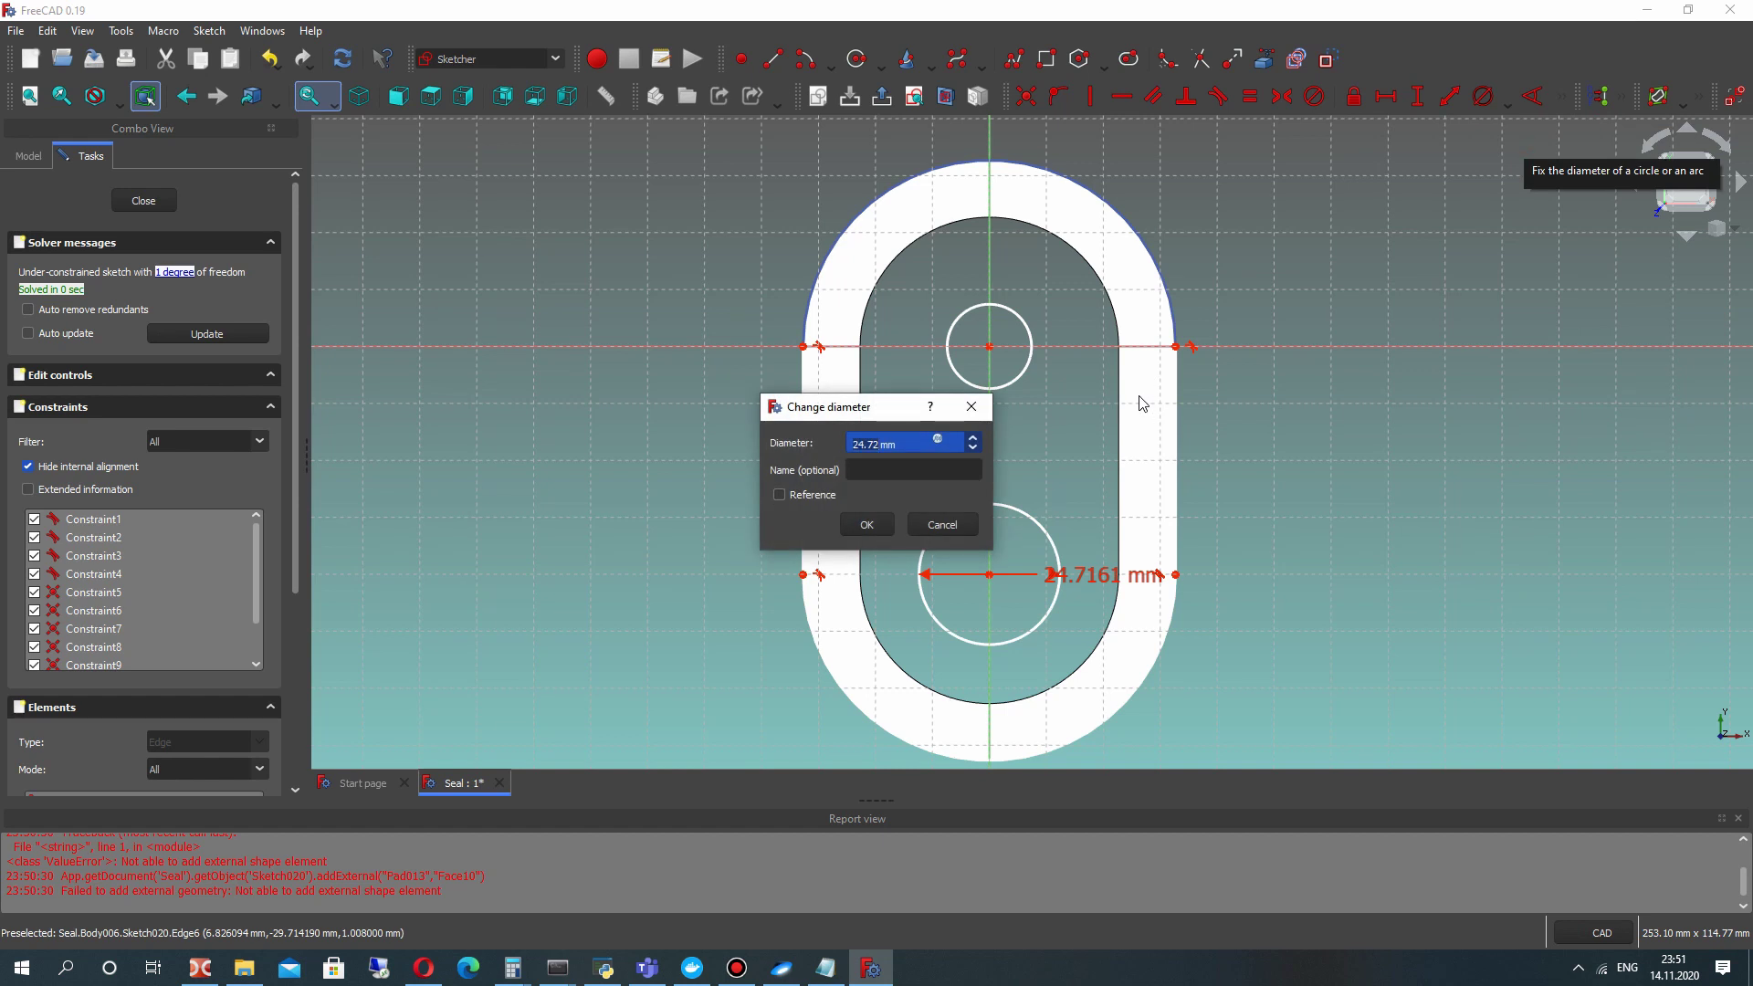
key("Return")
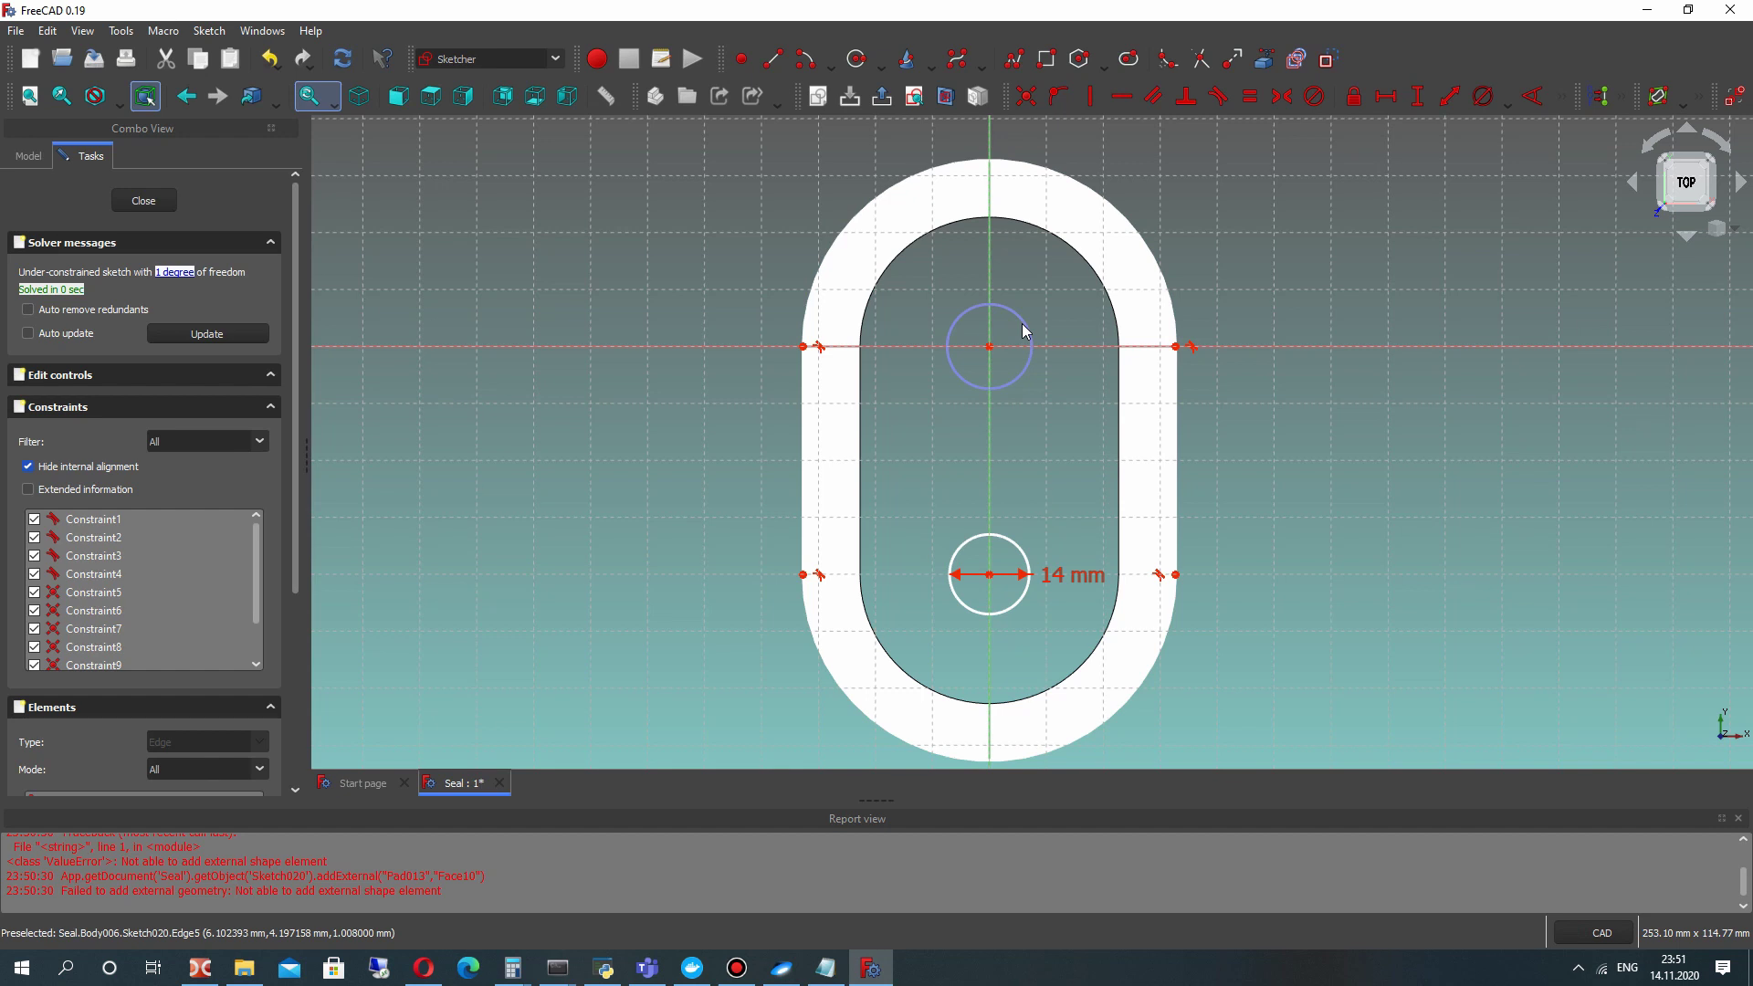
left_click(1476, 107)
type("14")
key("Return")
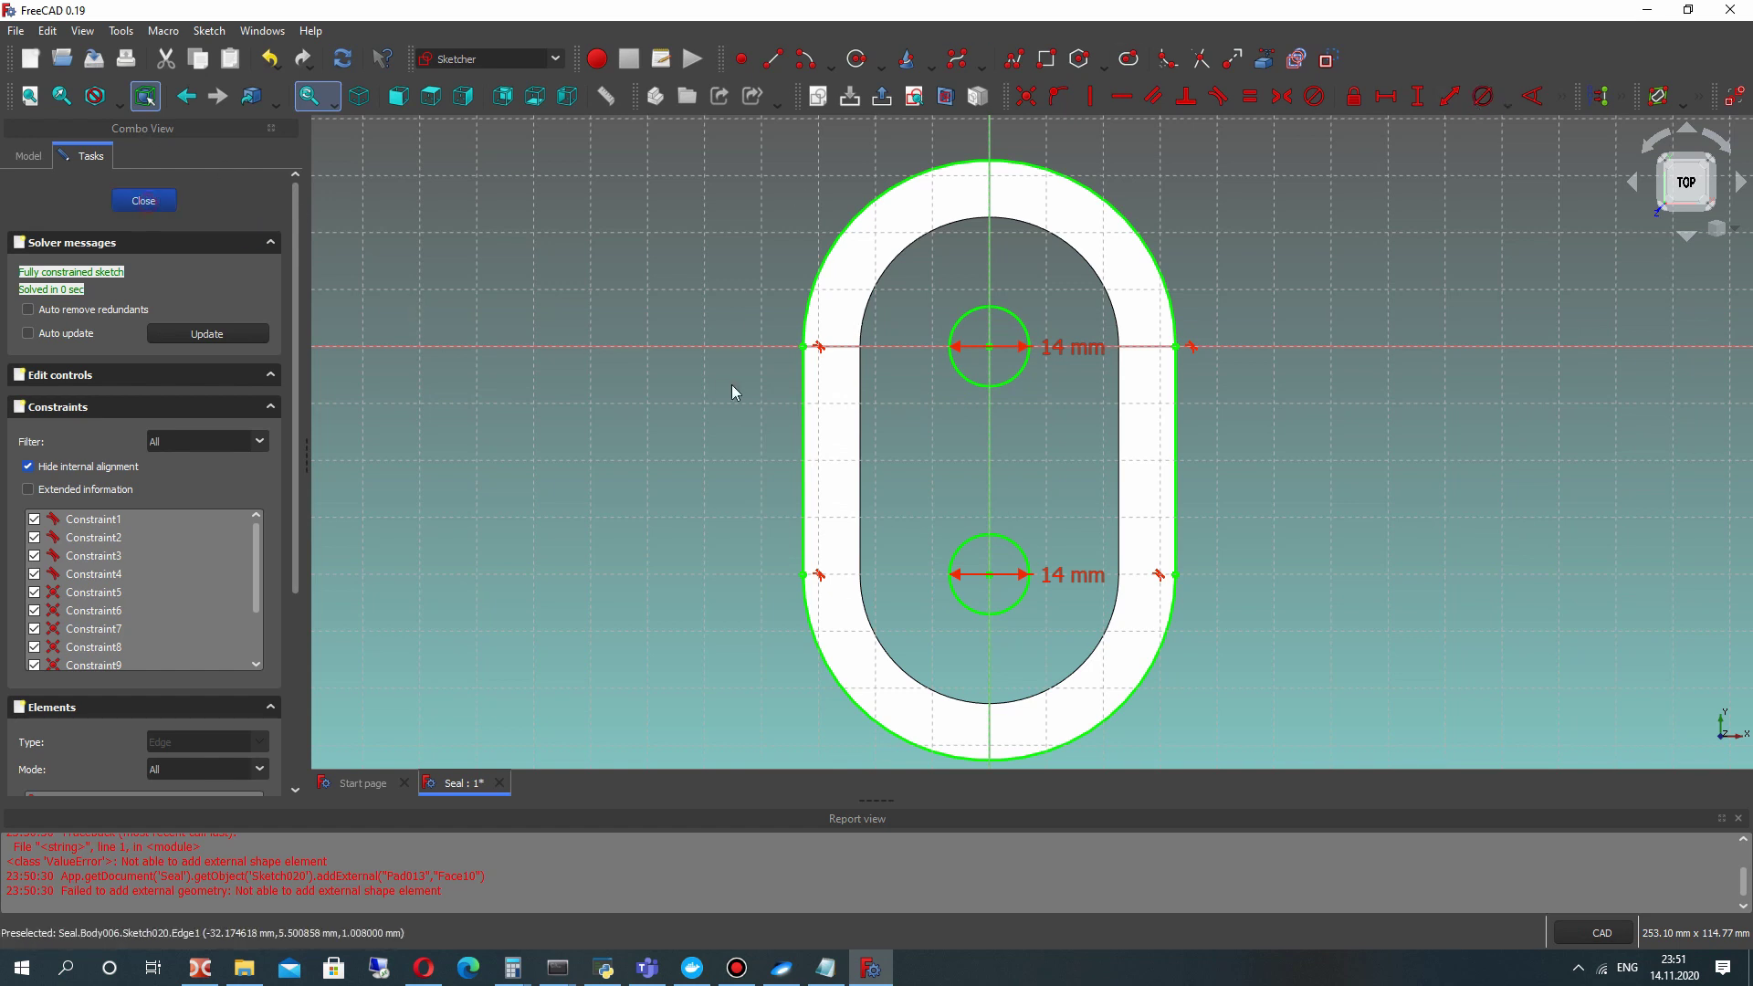
key("Escape")
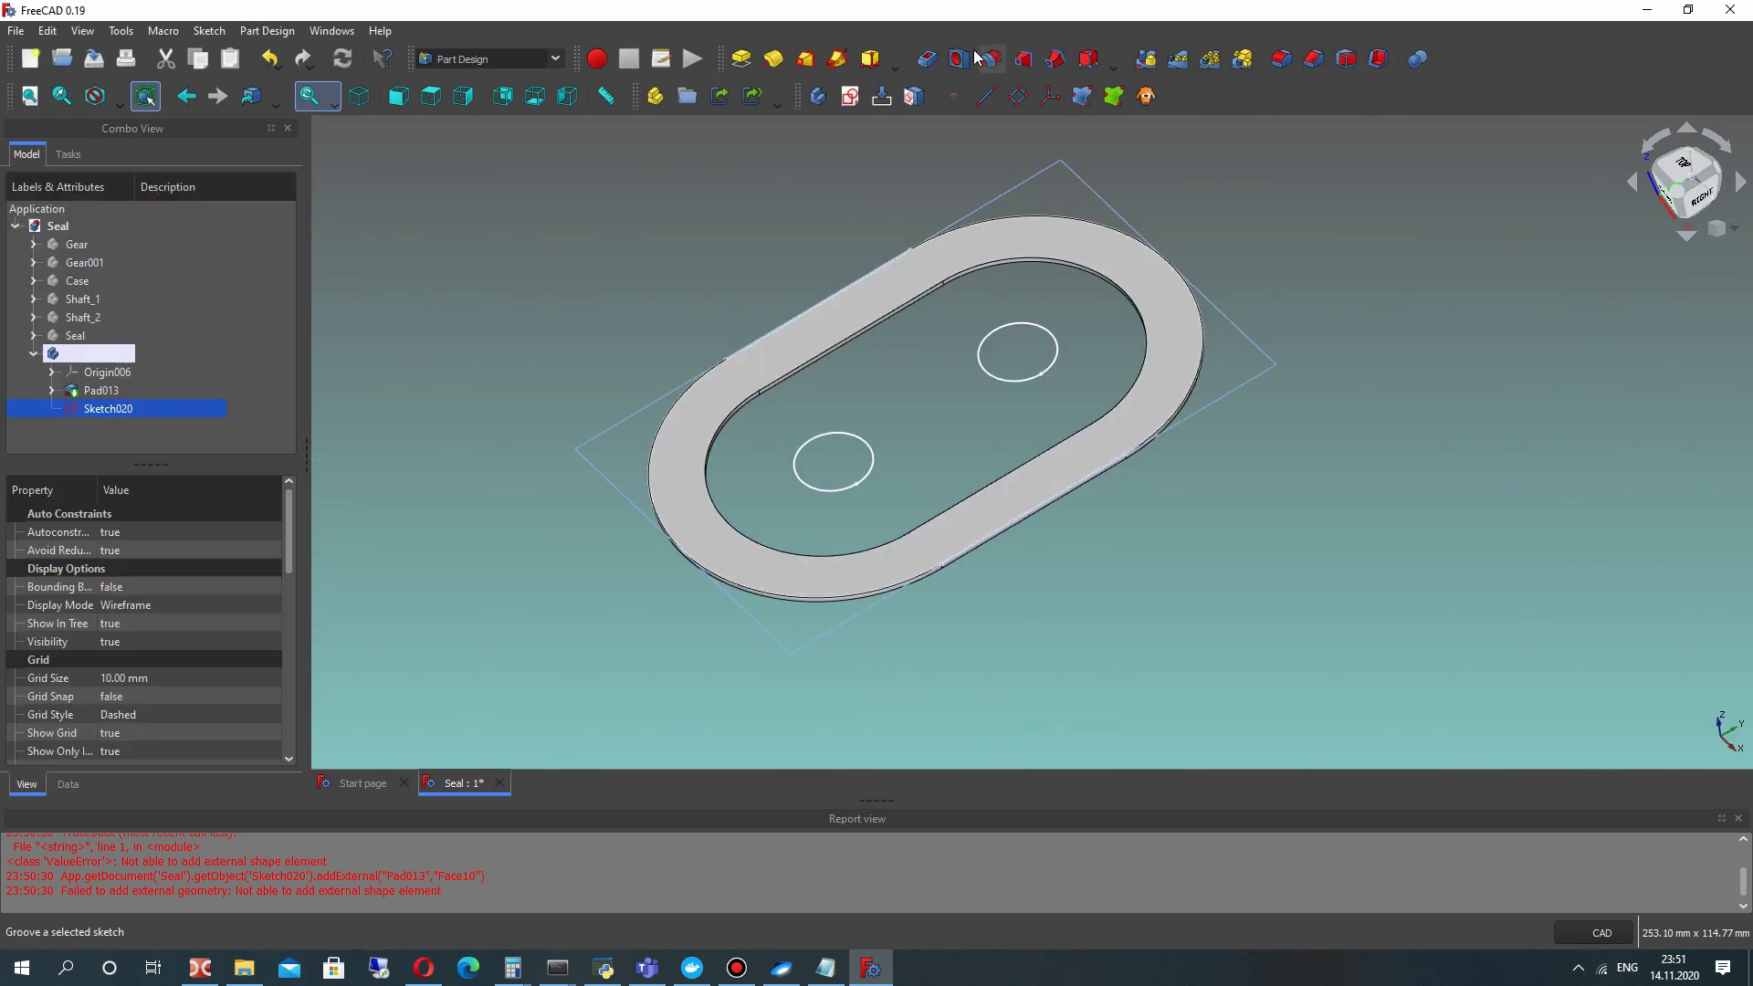
Pad the slot-shaped sketch with its two holes by 3 mm on top of the ring.
left_click(741, 58)
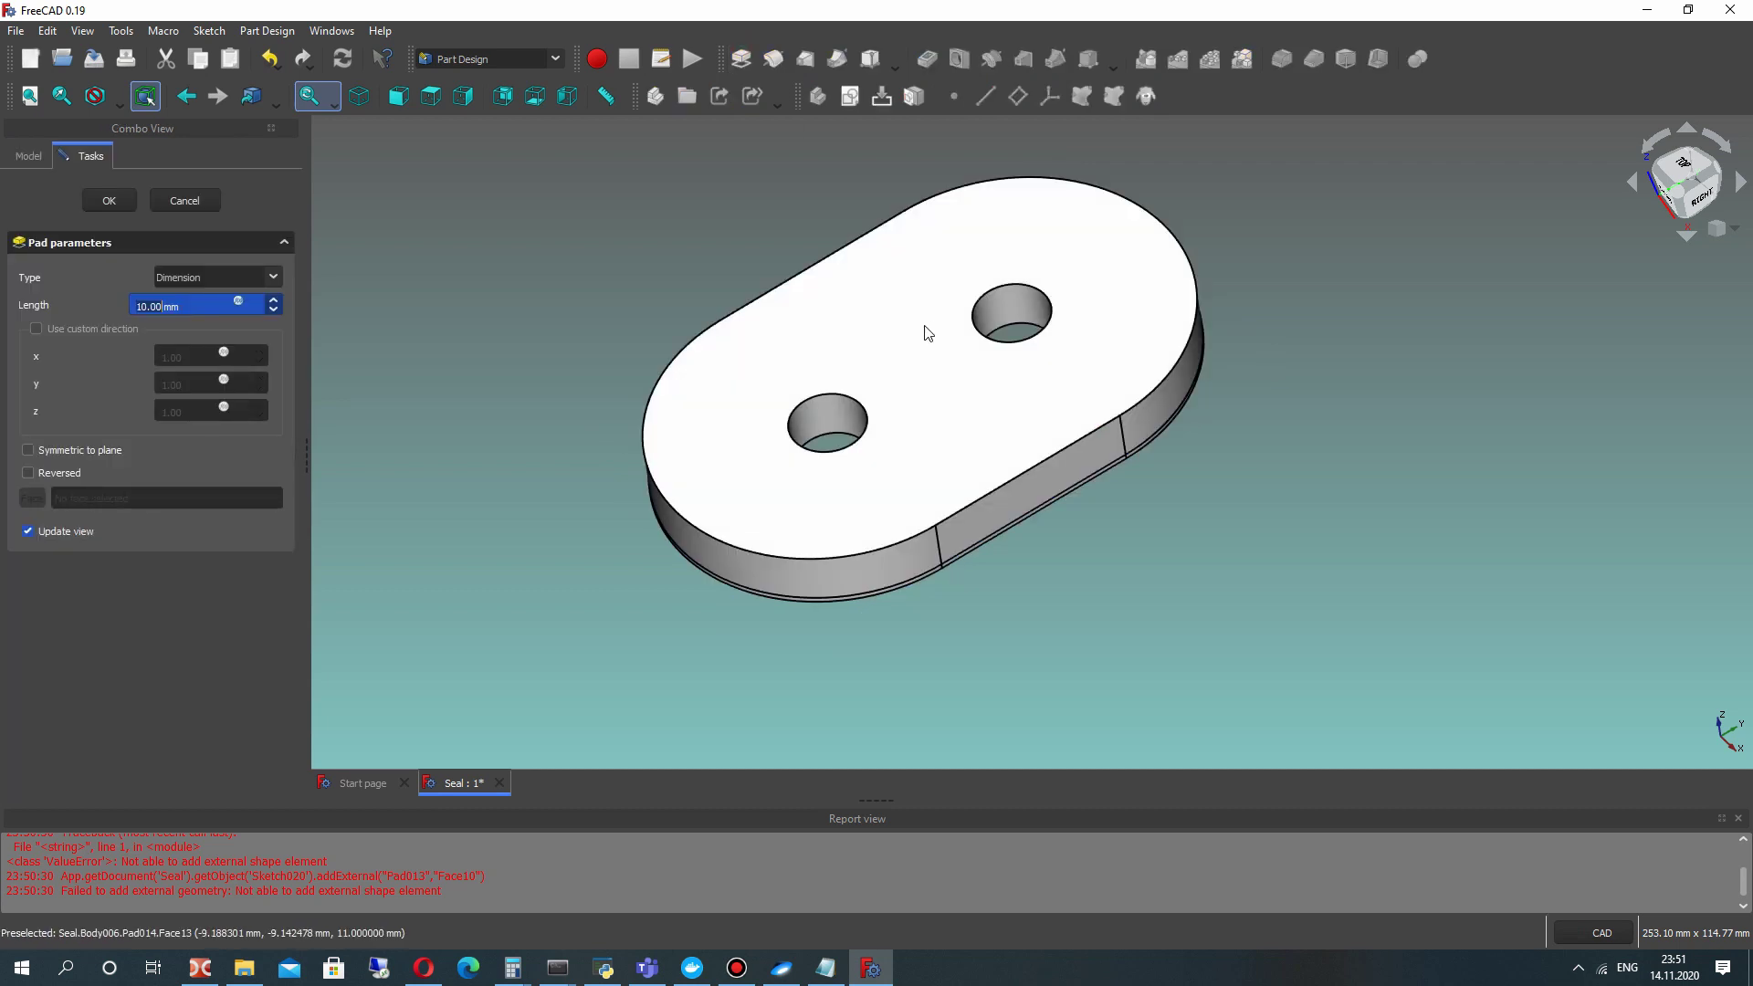
type("3")
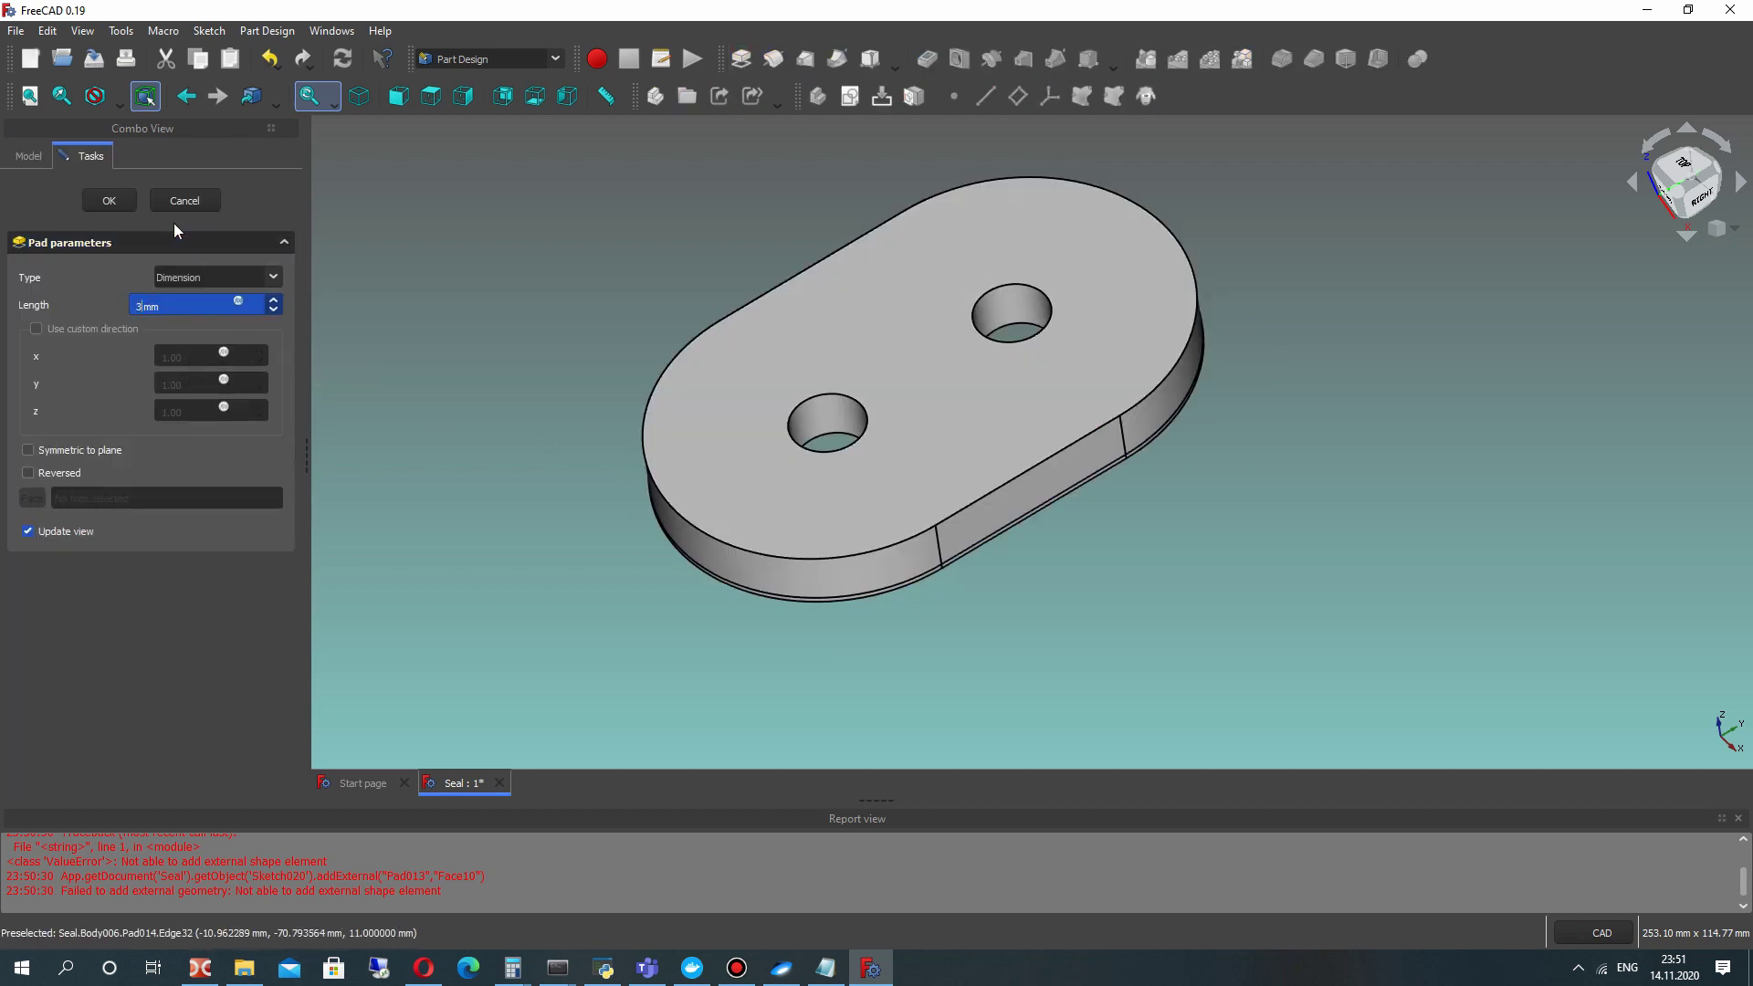
left_click(117, 201)
middle_click_drag(1095, 477, 506, 458)
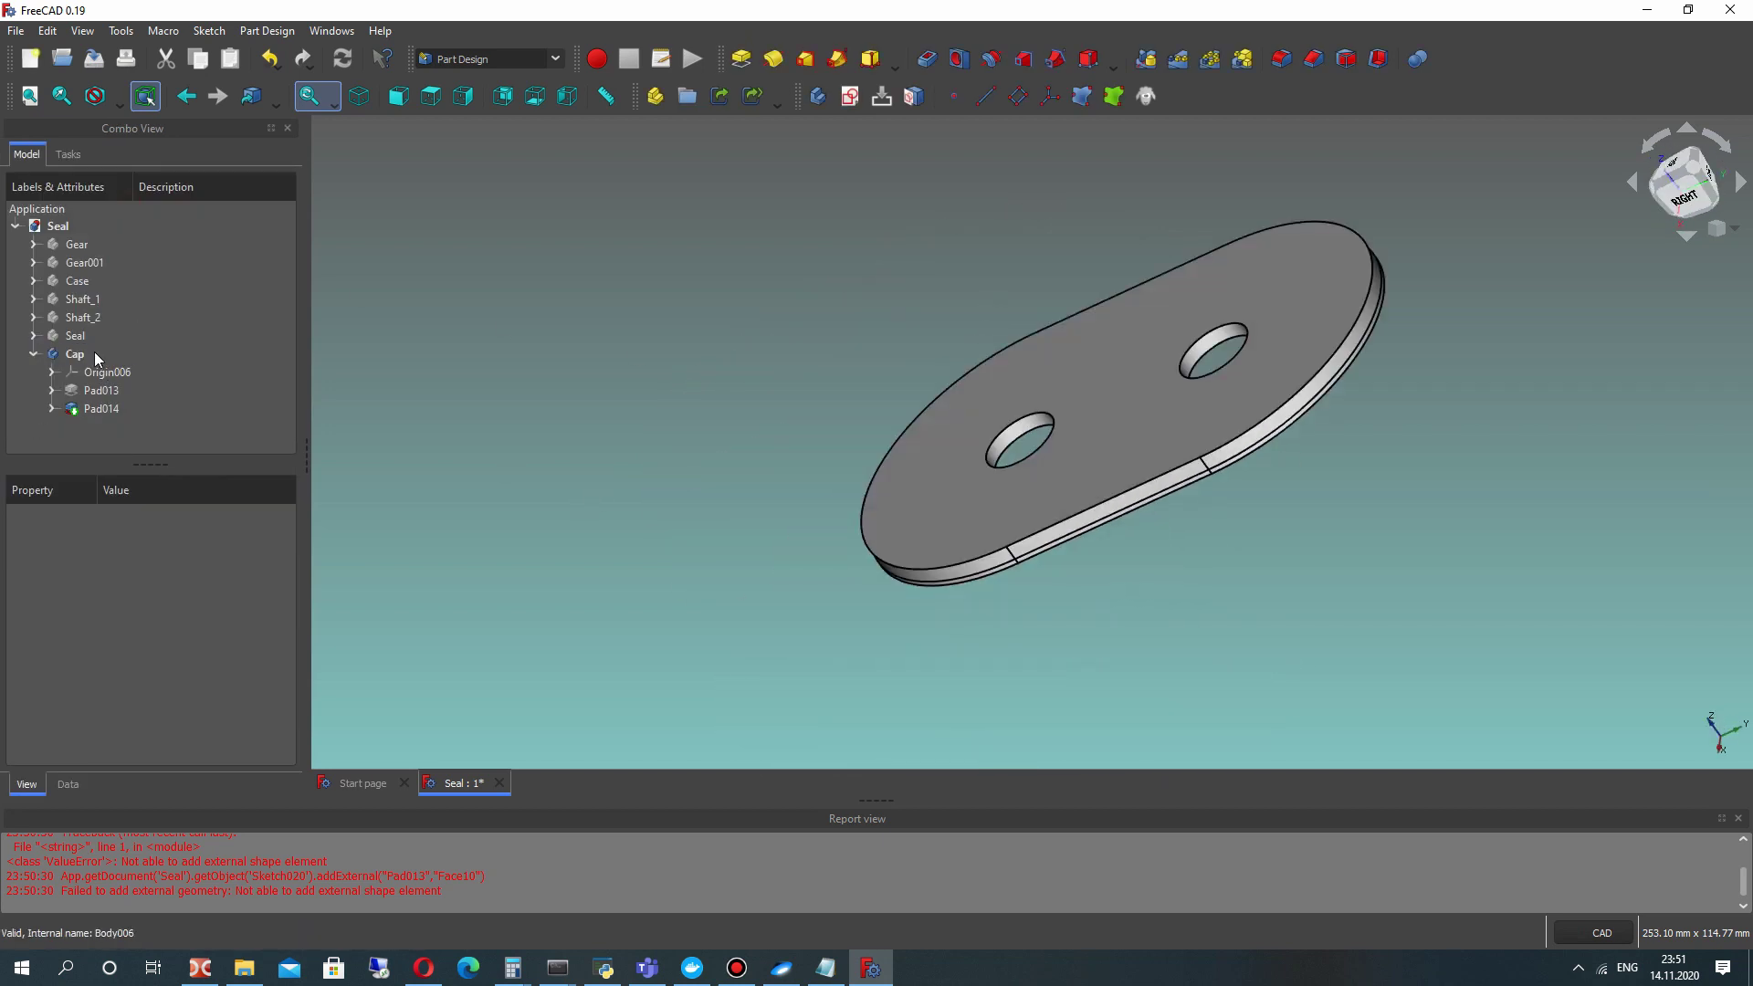
Set the transparency of the Cap body to 60.
left_click(95, 355)
left_click(65, 785)
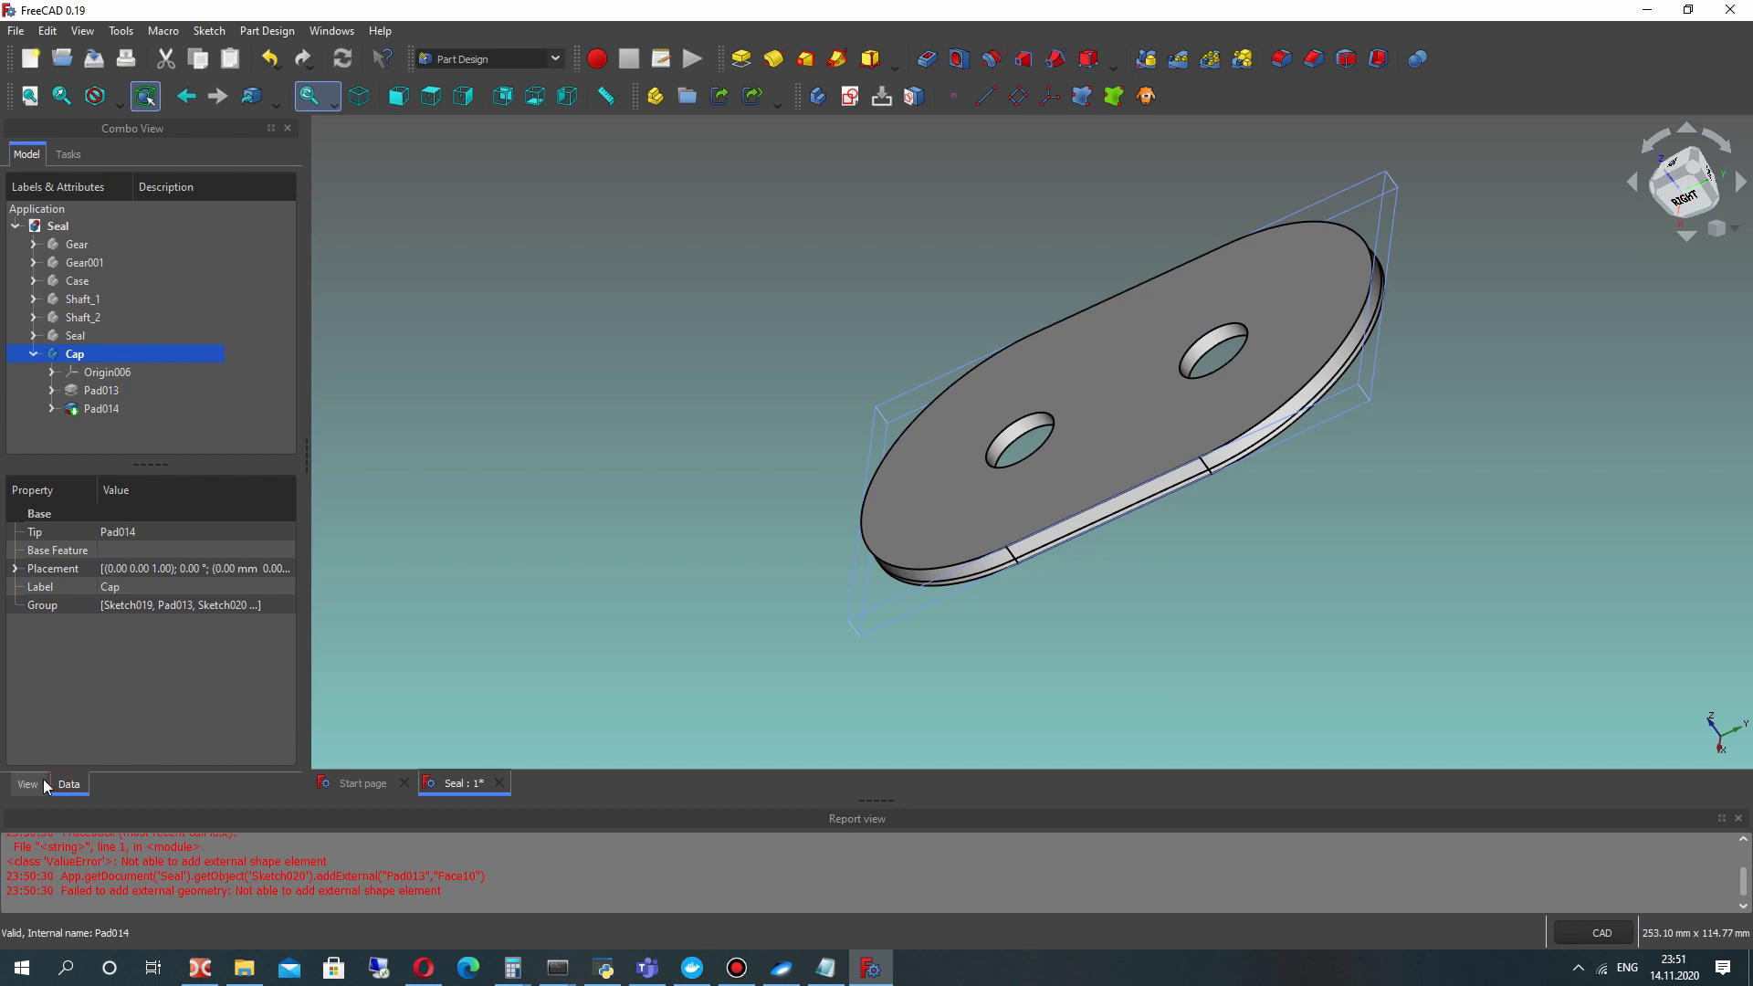
left_click(27, 785)
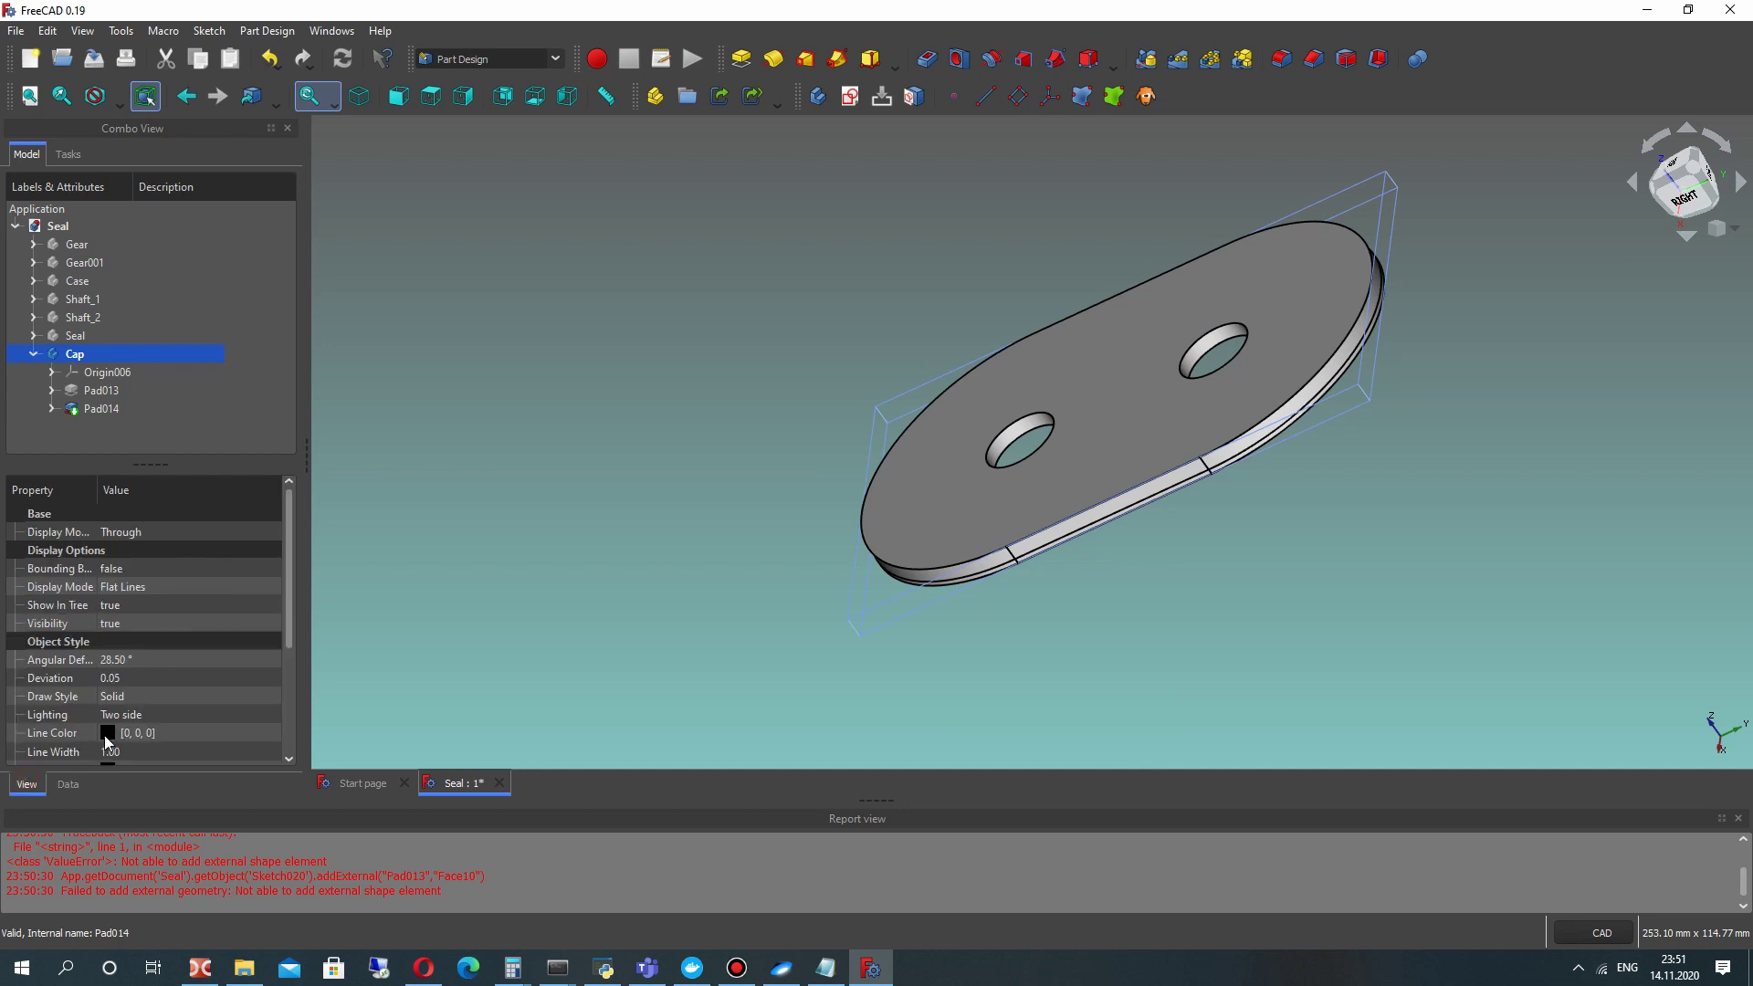
scroll(117, 727, "down", 3)
left_click(118, 684)
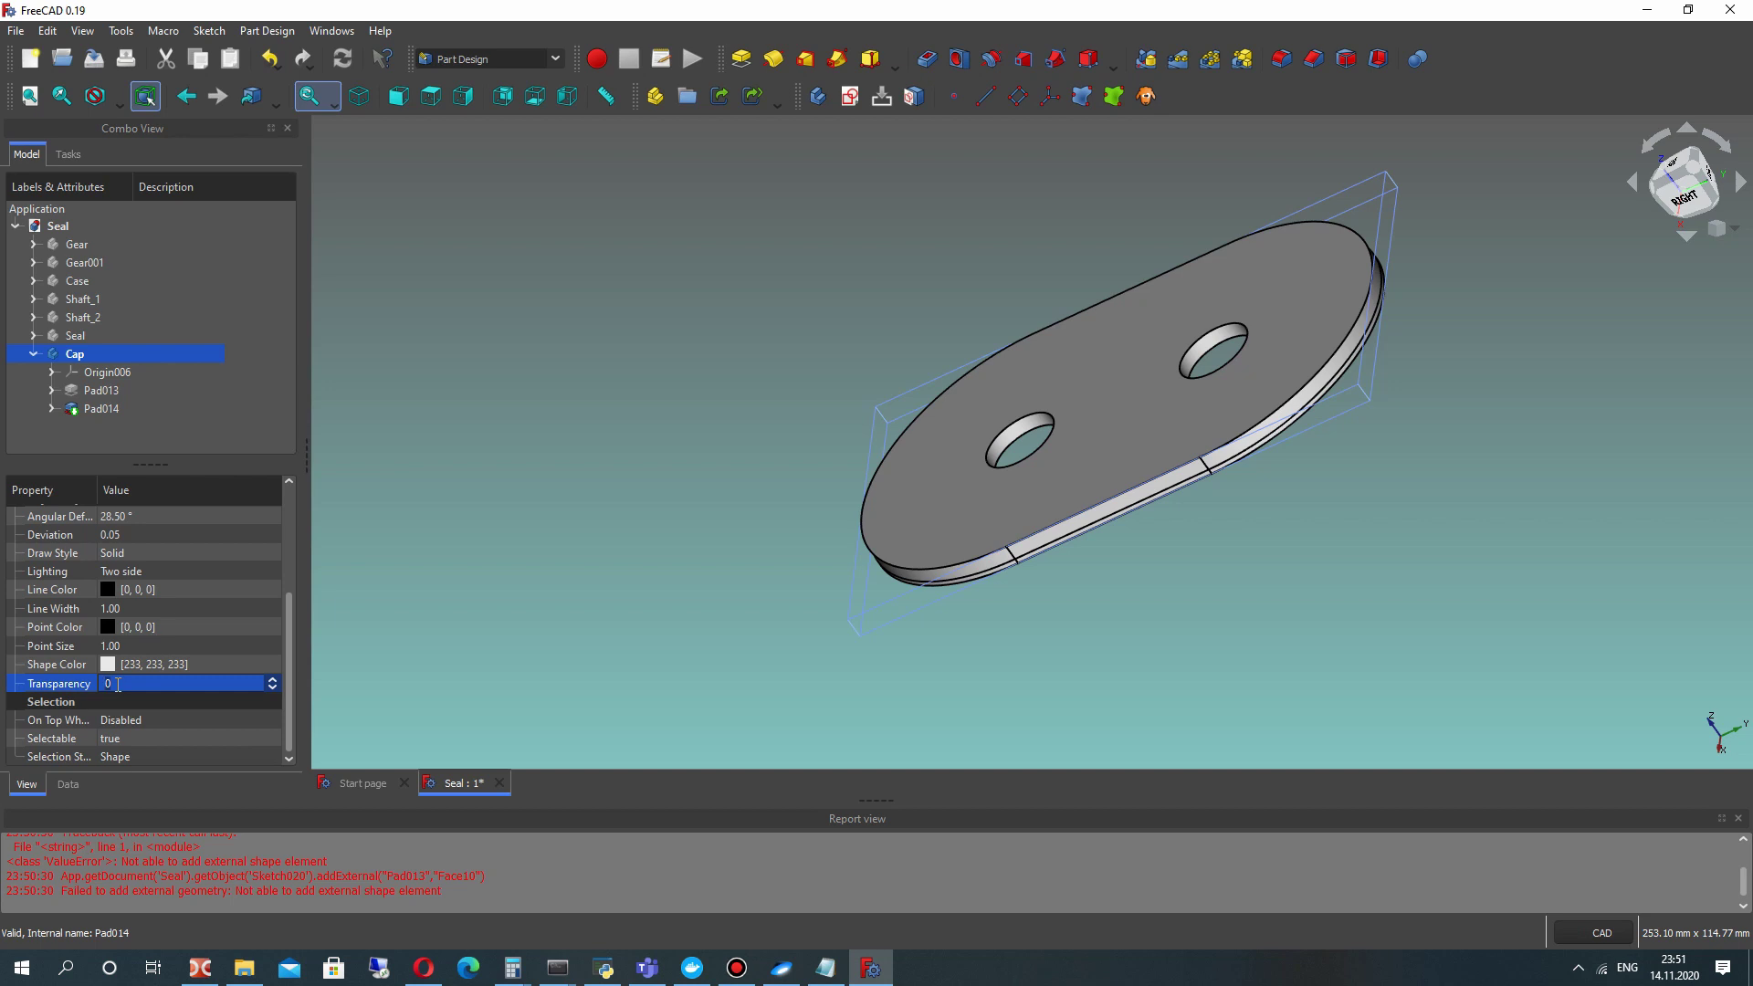
type("60")
left_click(411, 311)
middle_click_drag(548, 352, 916, 321)
middle_click_drag(995, 584, 1244, 422)
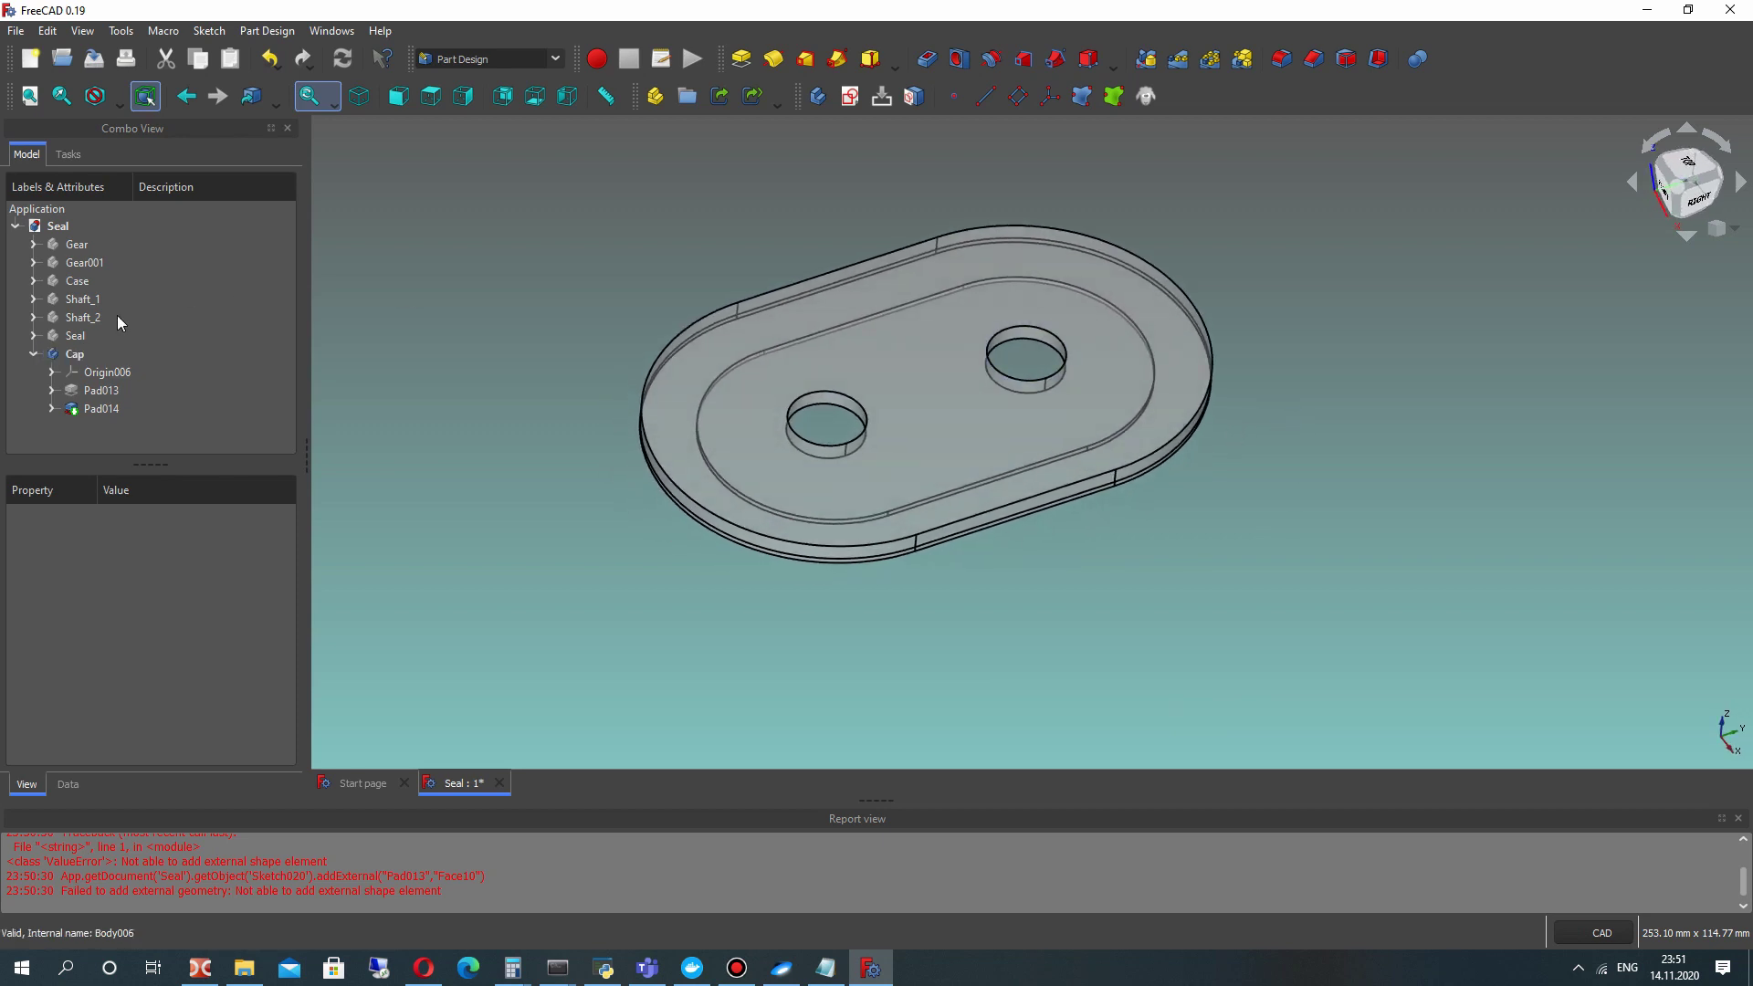
Make the Shaft_1, Shaft_2 and Case bodies visible together with the Cap.
left_click(84, 298)
key("space")
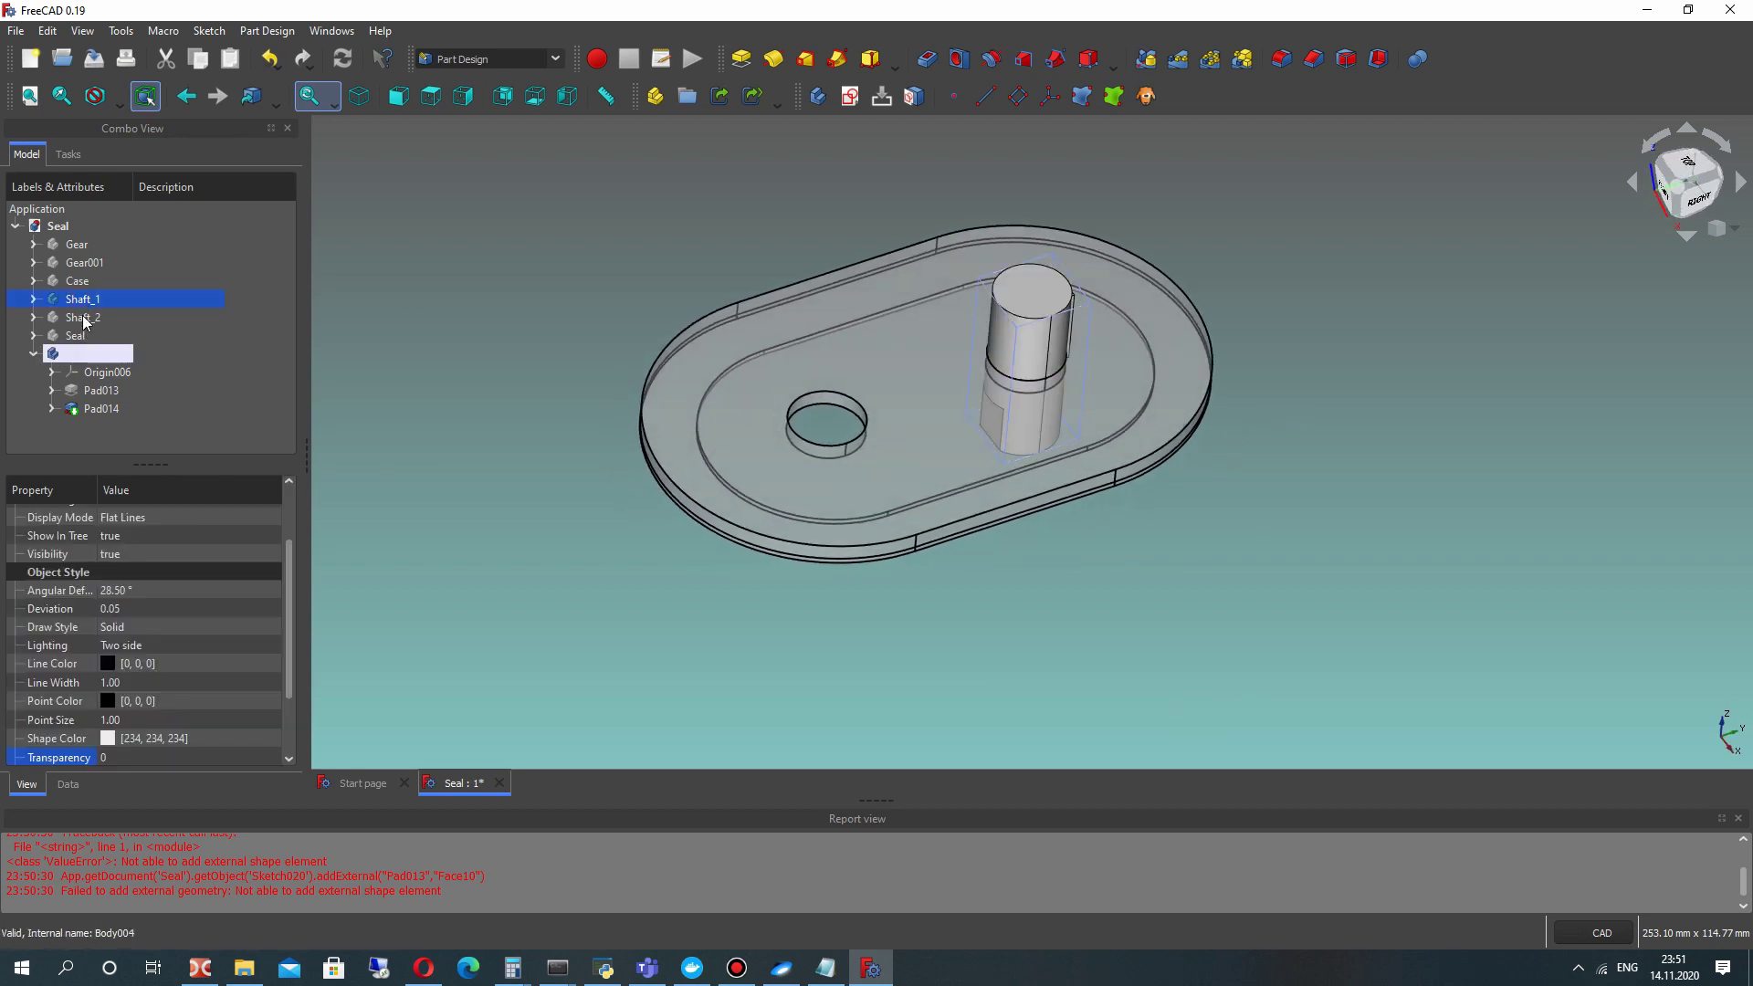
key("space")
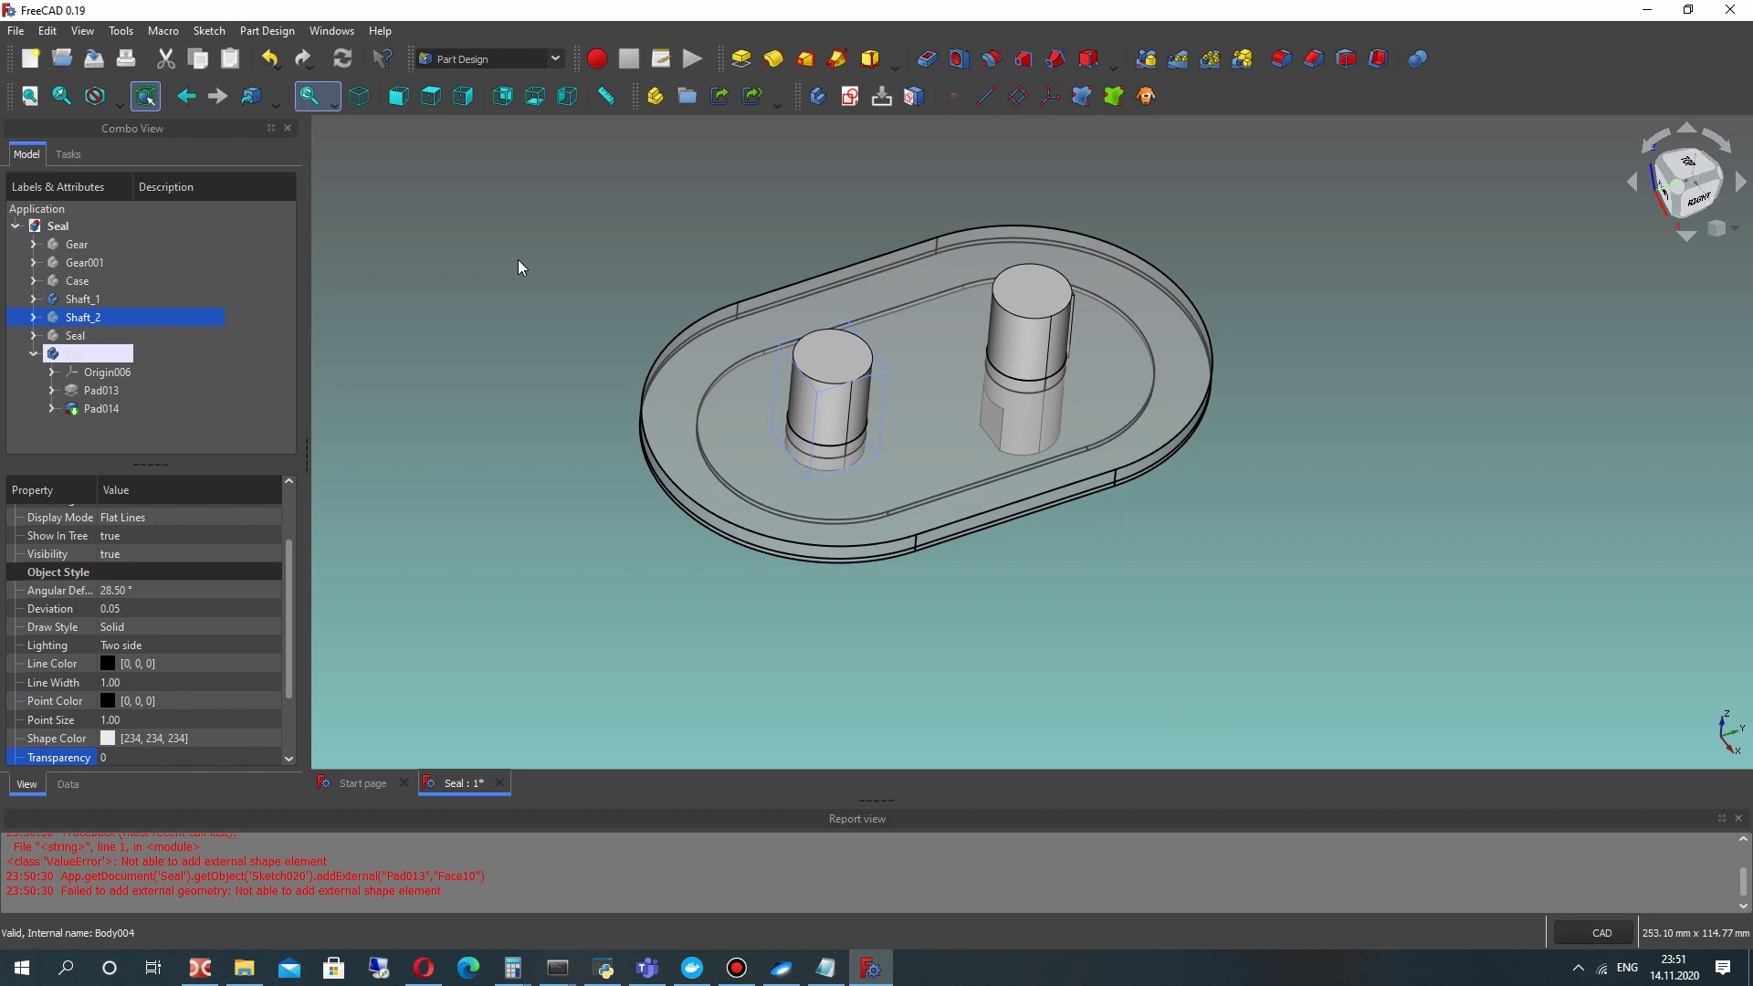
middle_click_drag(976, 347, 353, 329)
left_click(80, 283)
key("space")
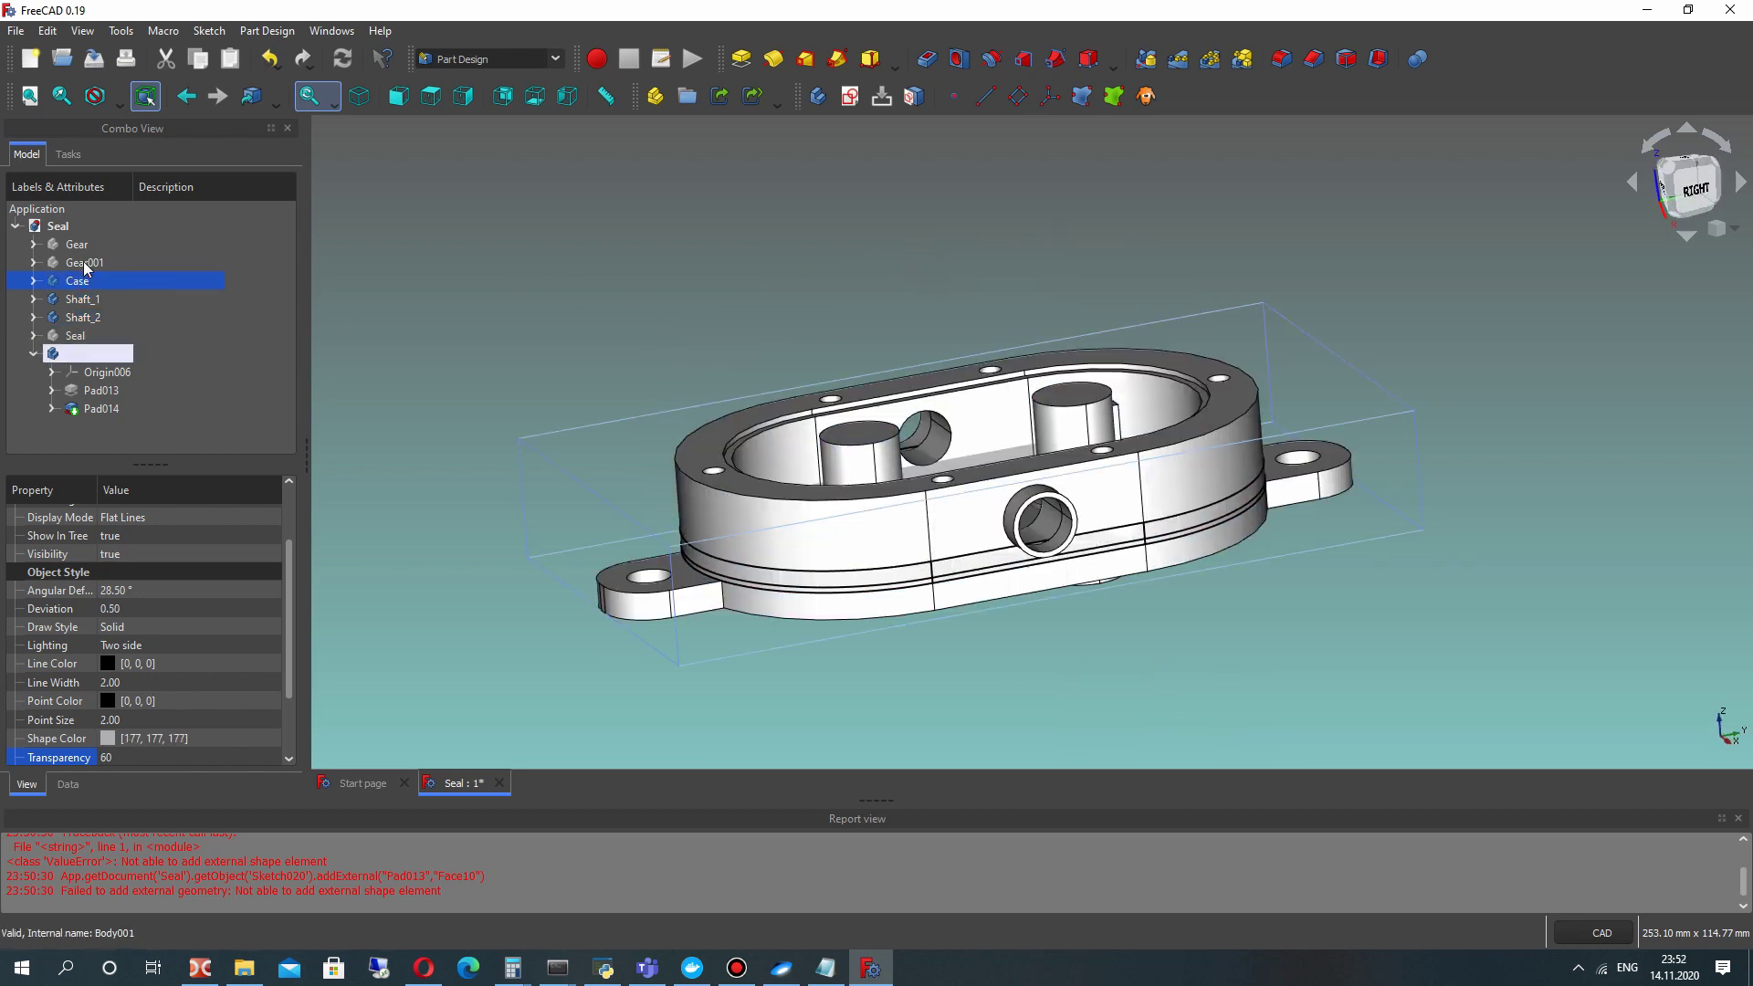
middle_click_drag(822, 457, 753, 454)
Raise the Cap body to a Z position of 17 mm in its placement.
left_click_drag(98, 393, 80, 353)
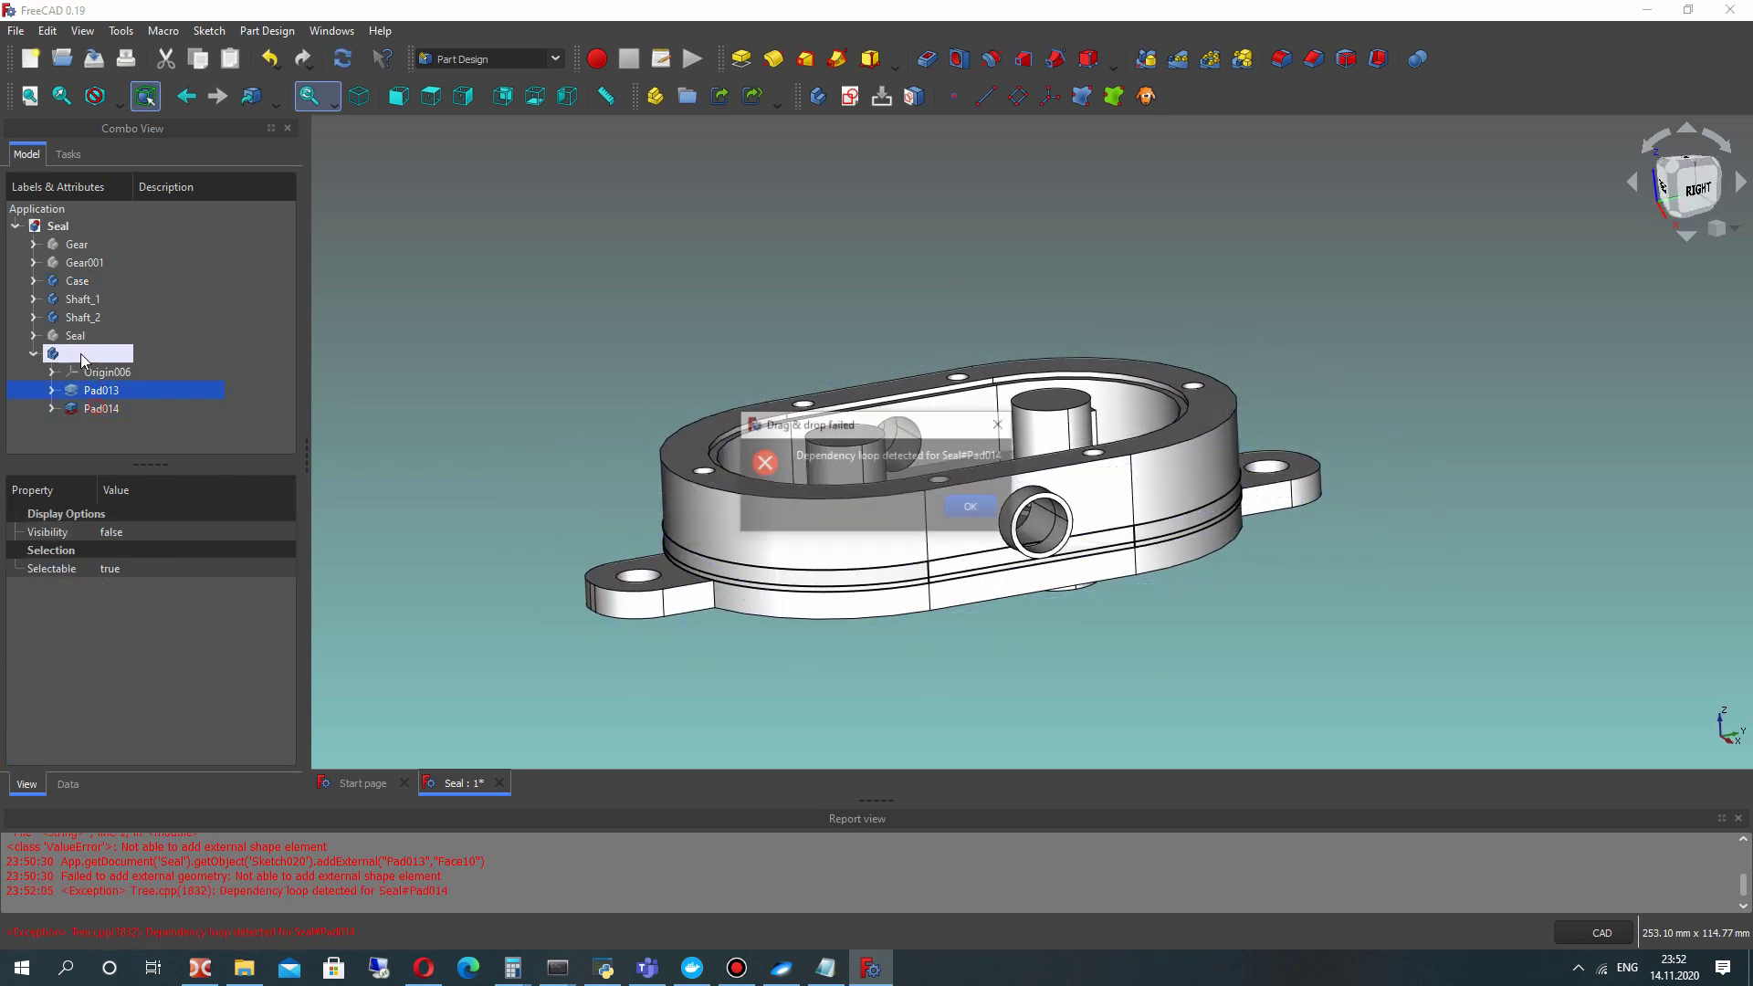
left_click(961, 503)
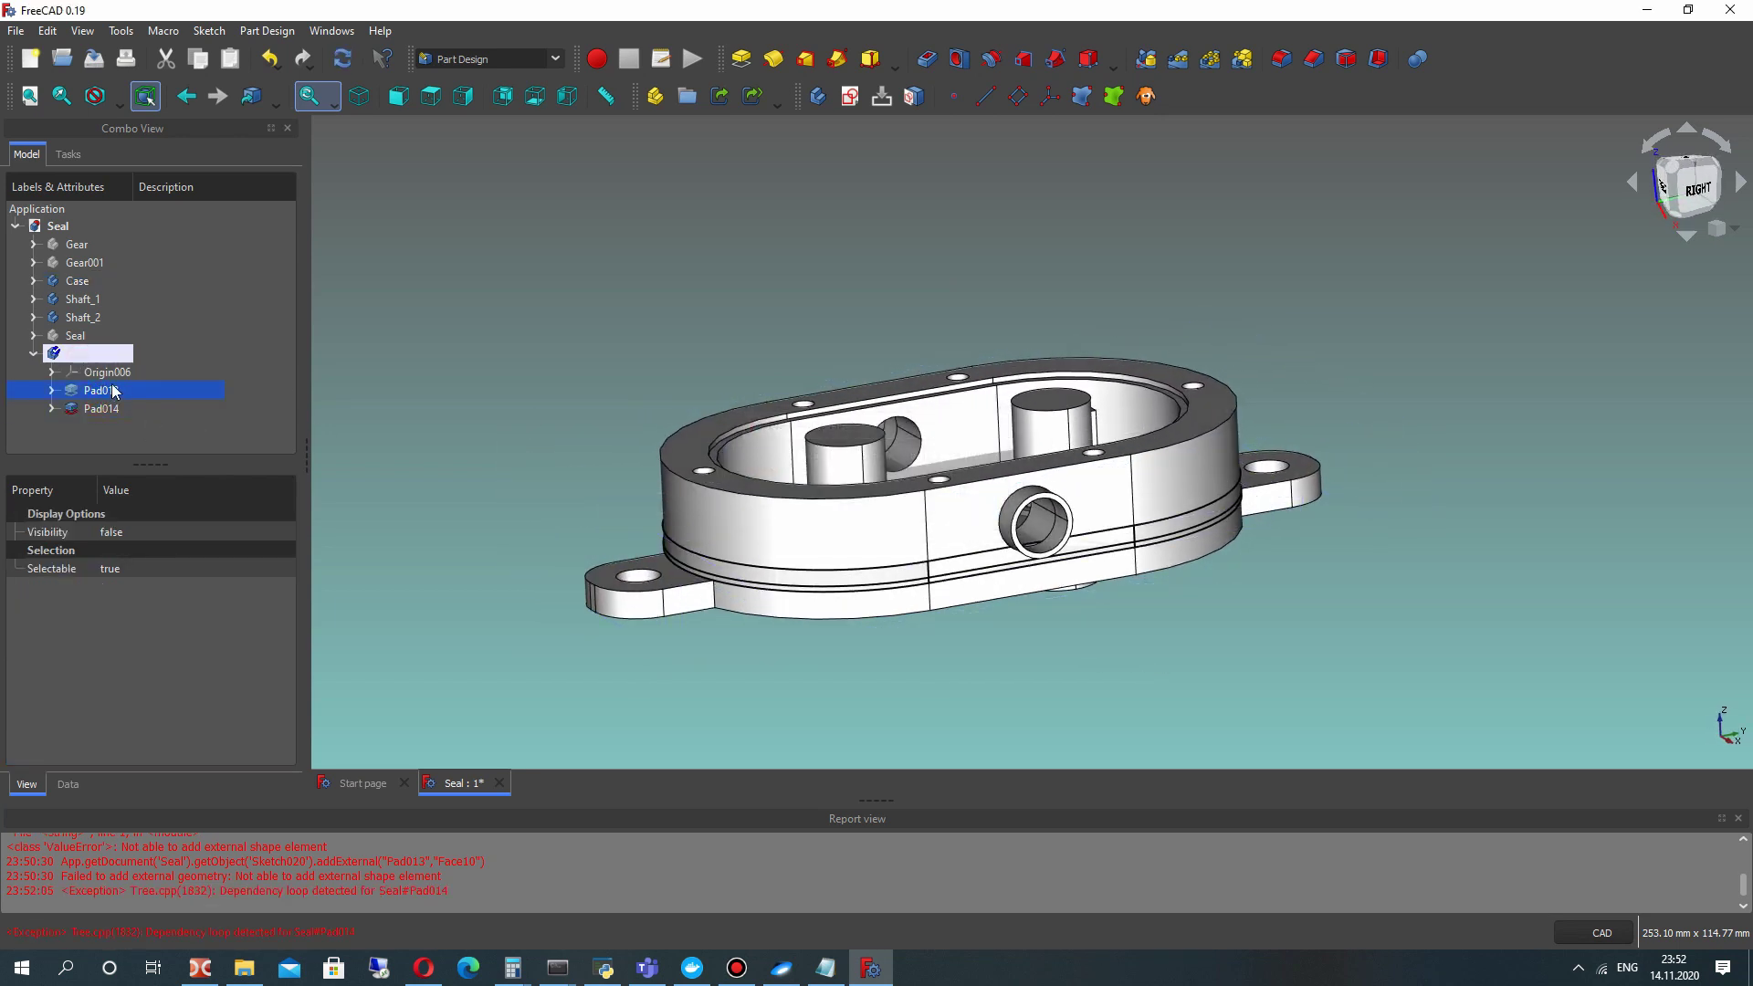
left_click(75, 353)
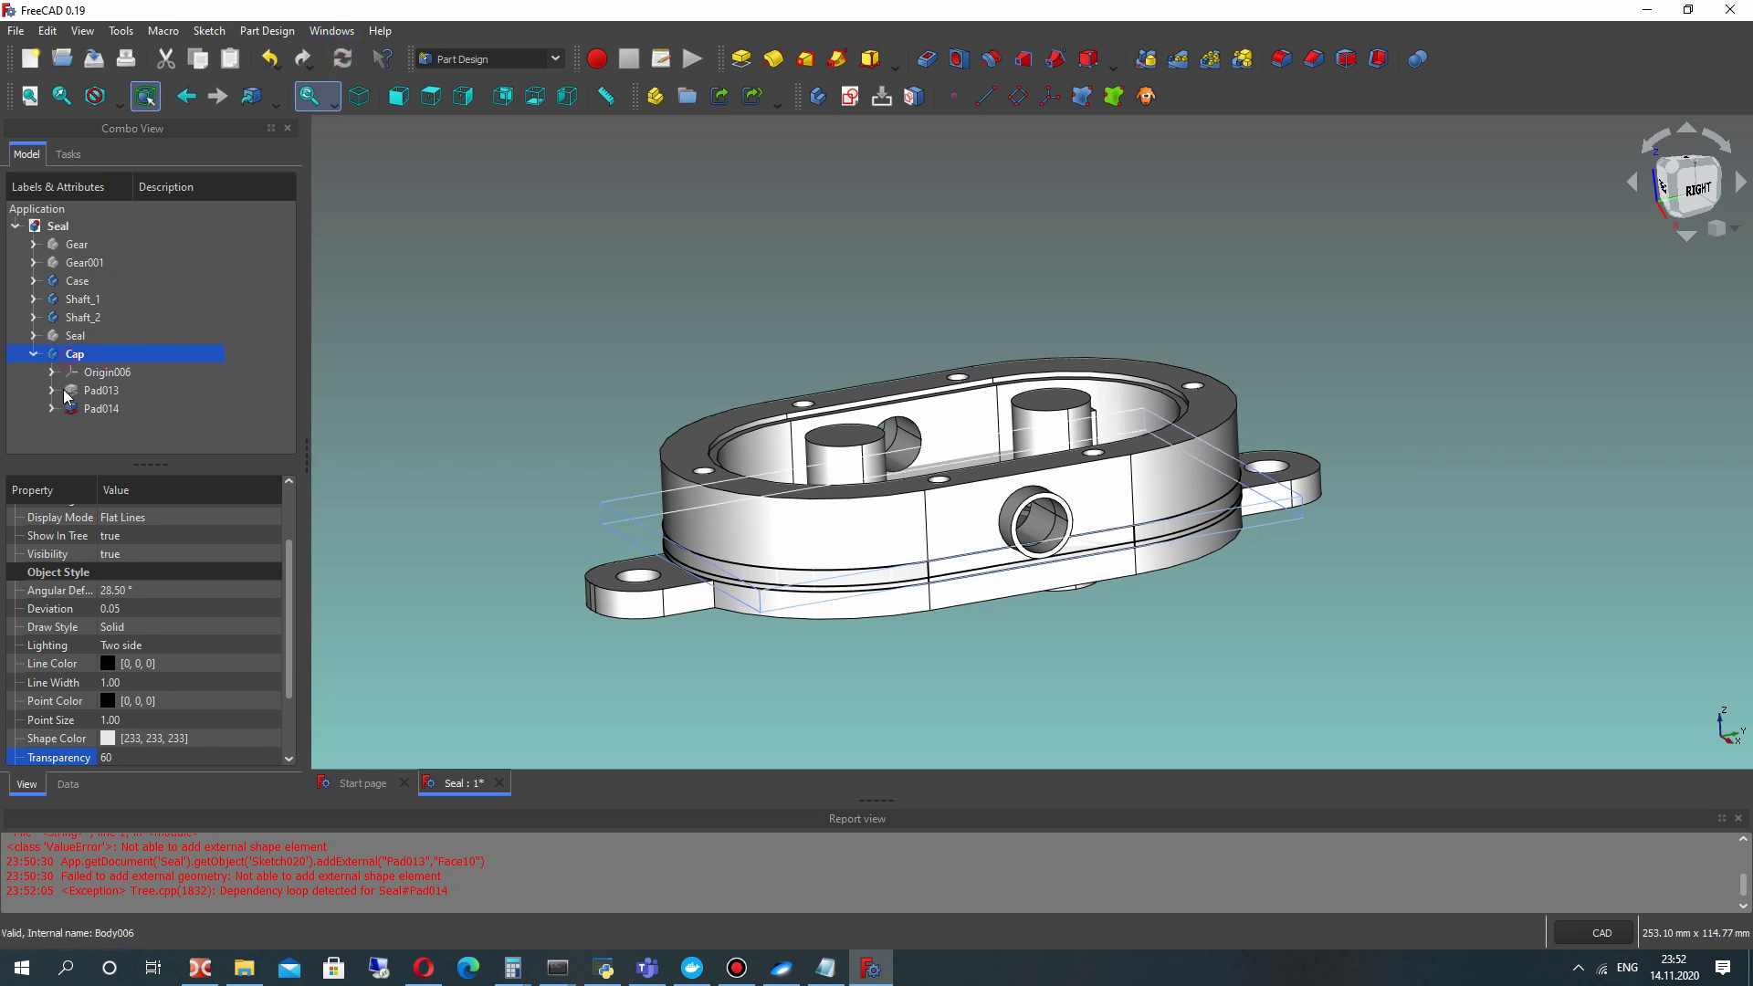
left_click(69, 784)
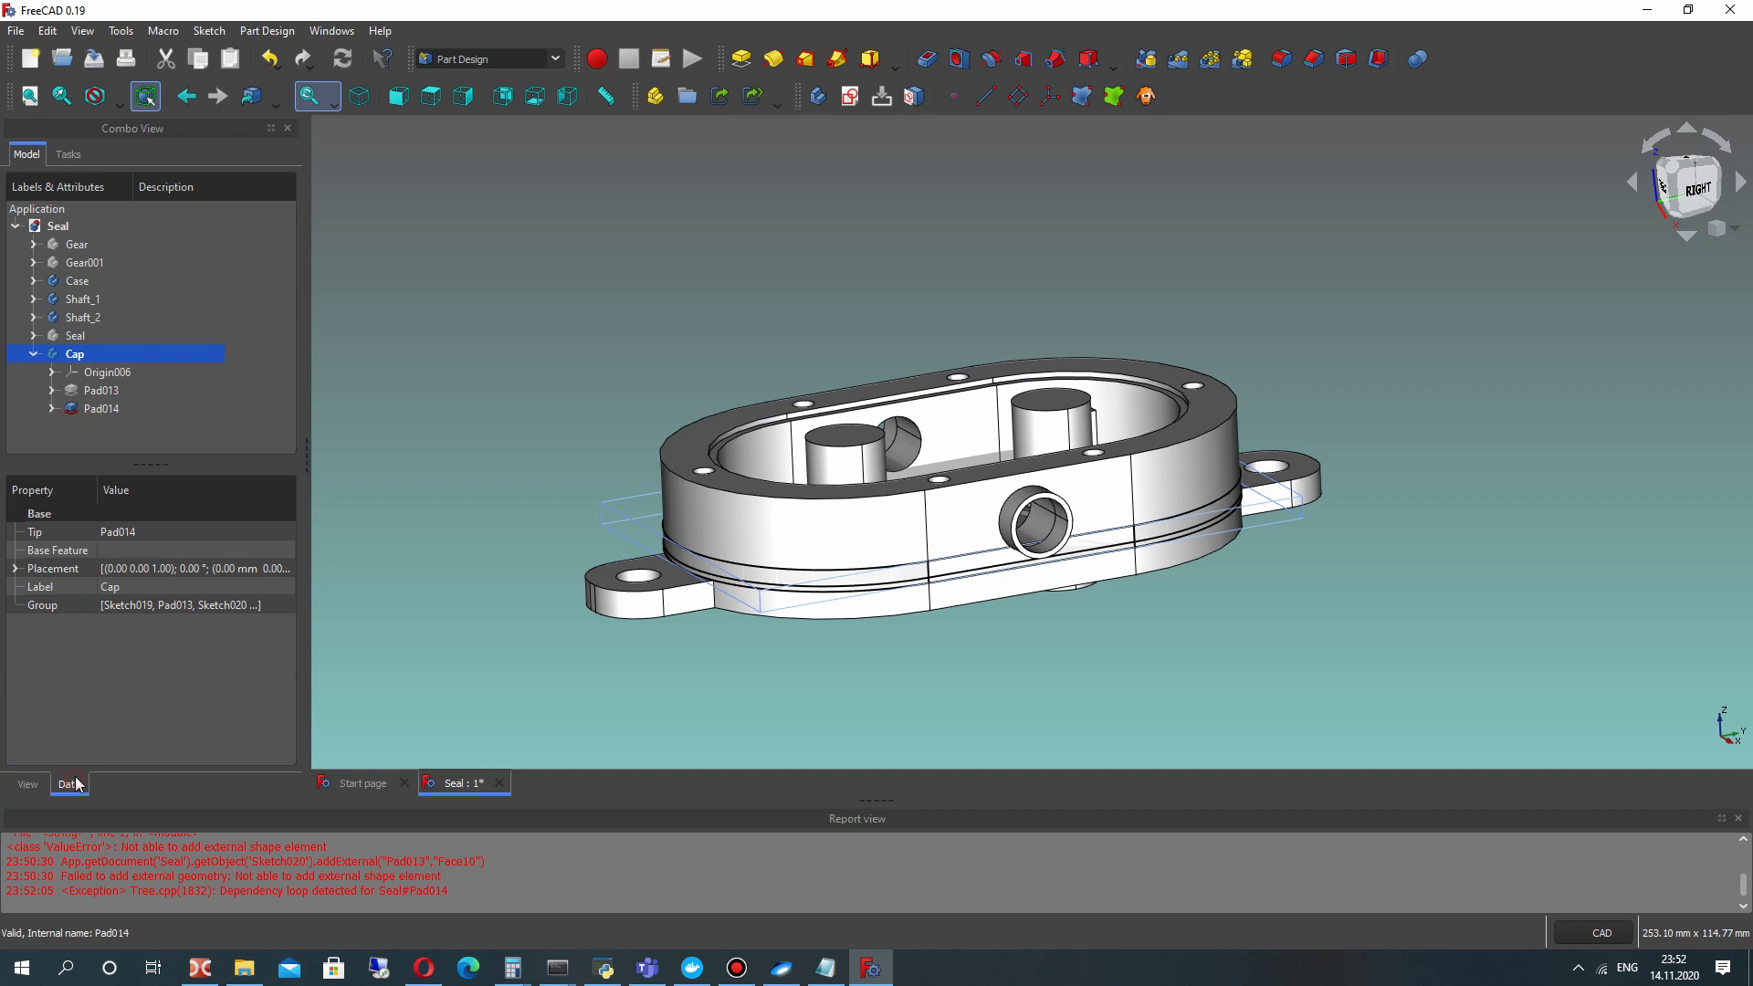
left_click(15, 568)
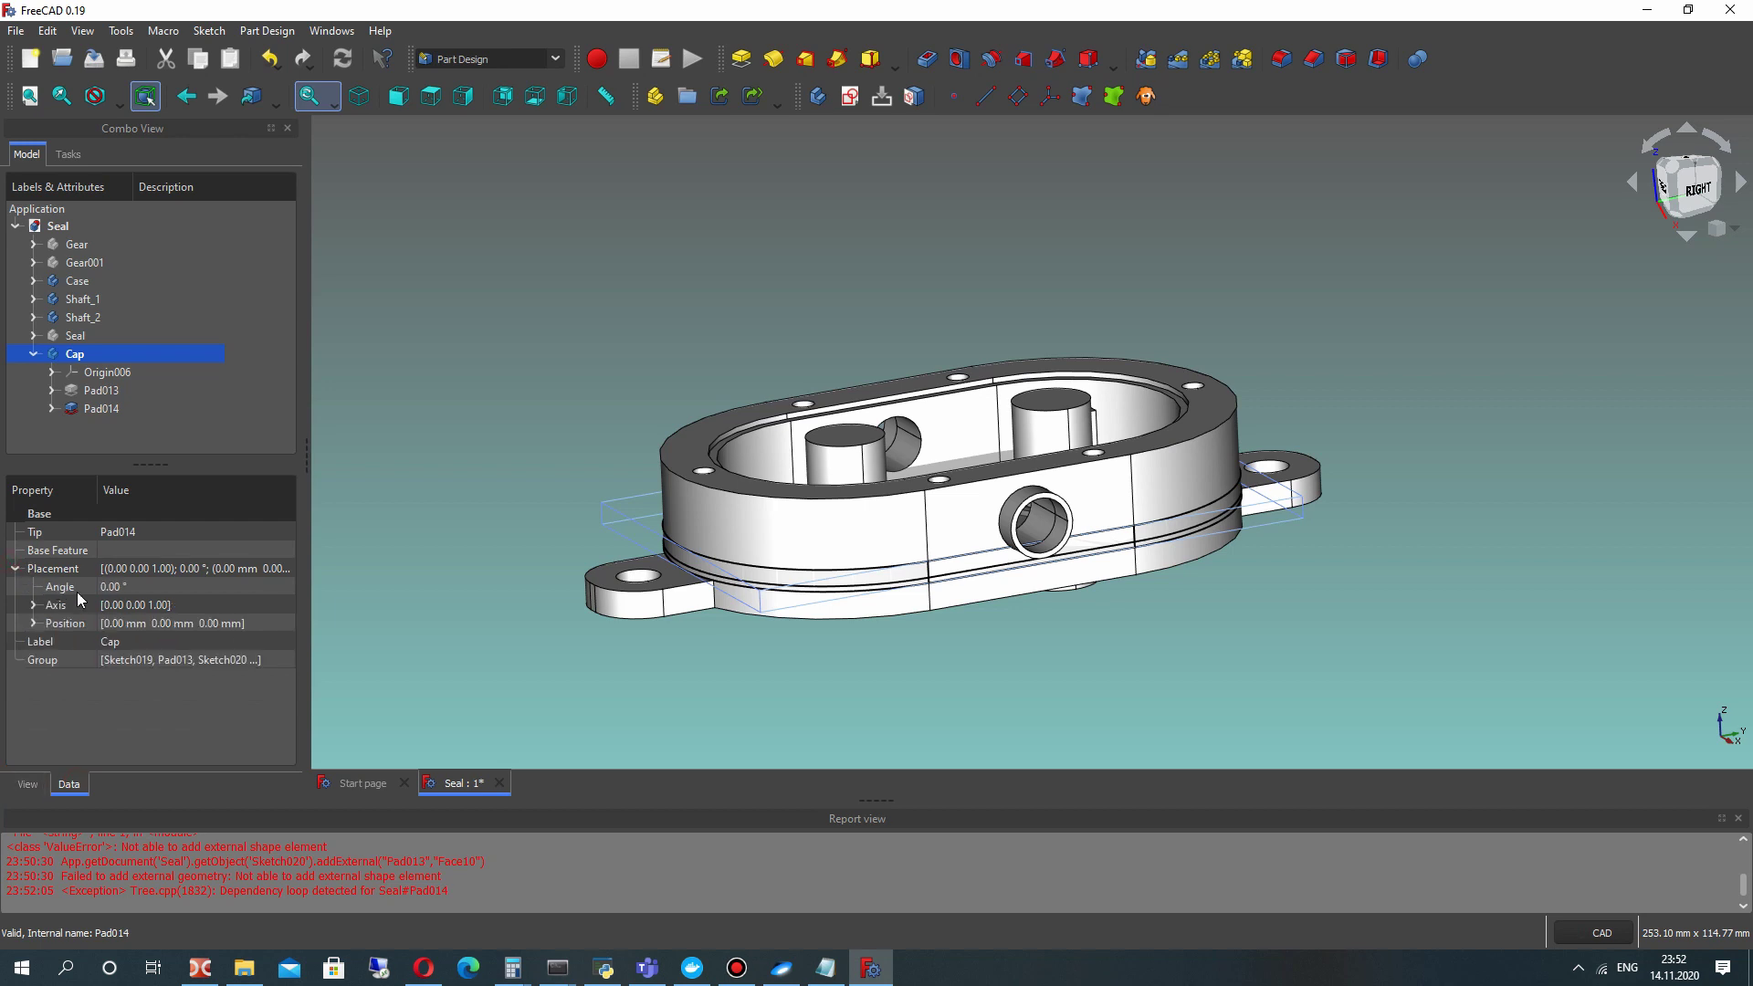
left_click(34, 623)
left_click(143, 677)
type("15")
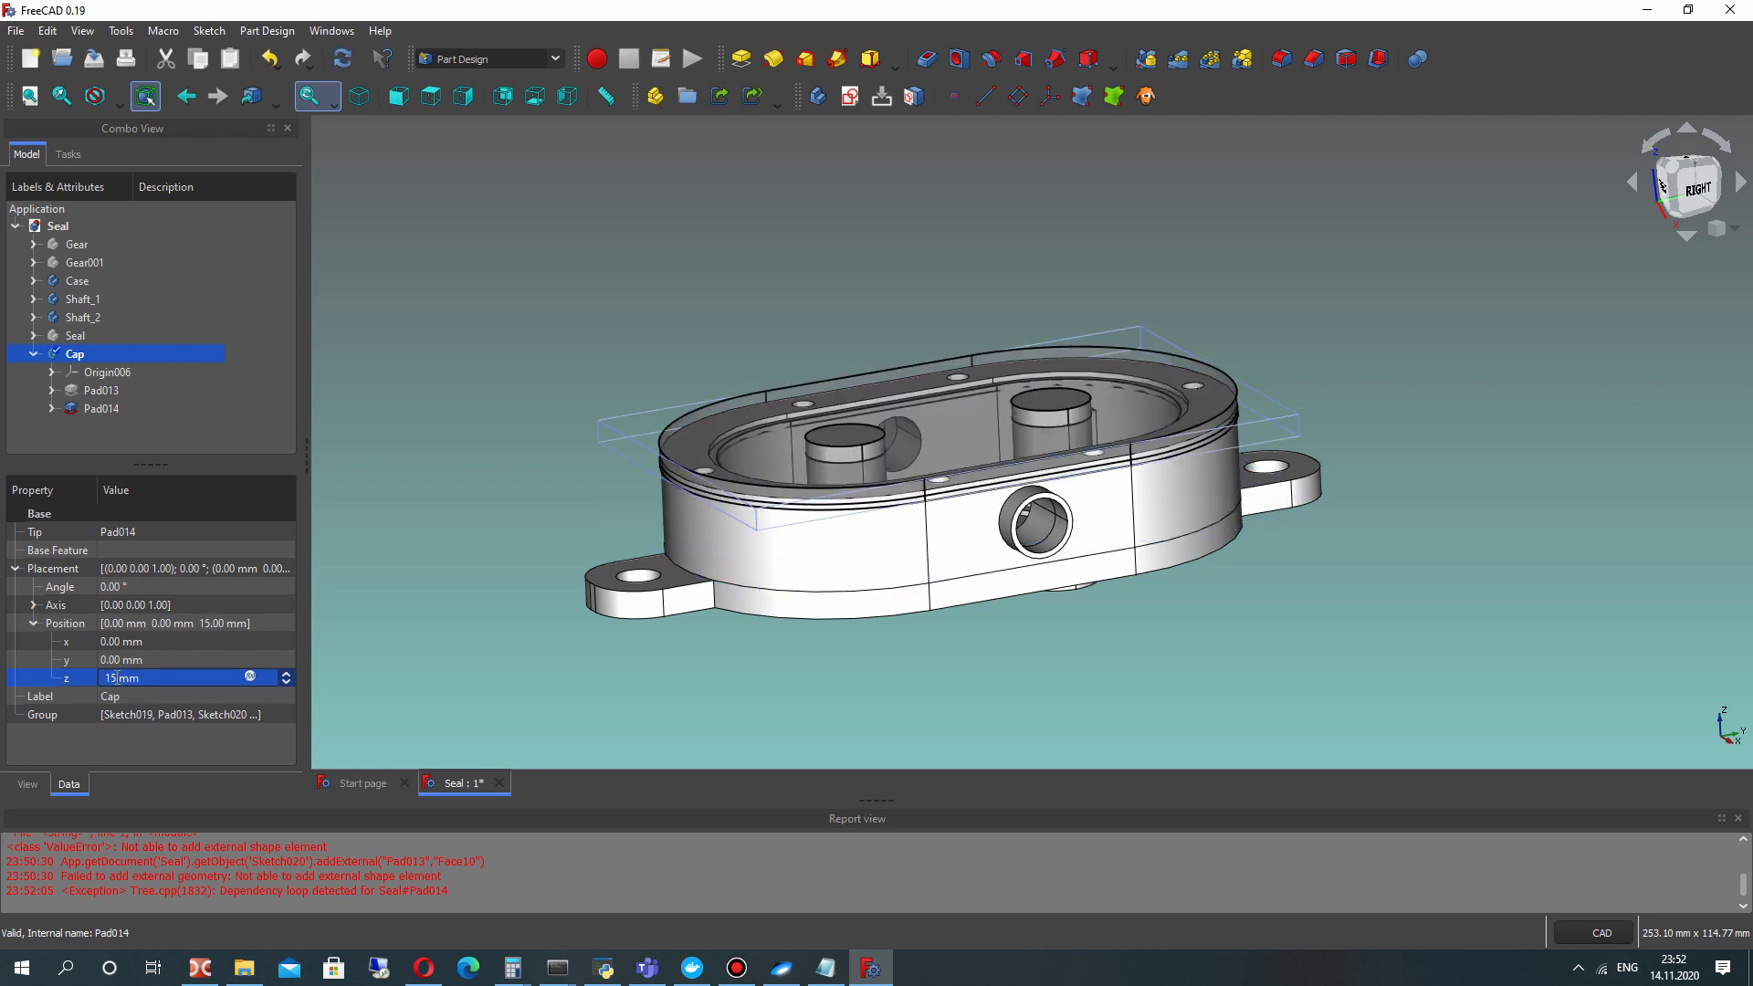
type("7")
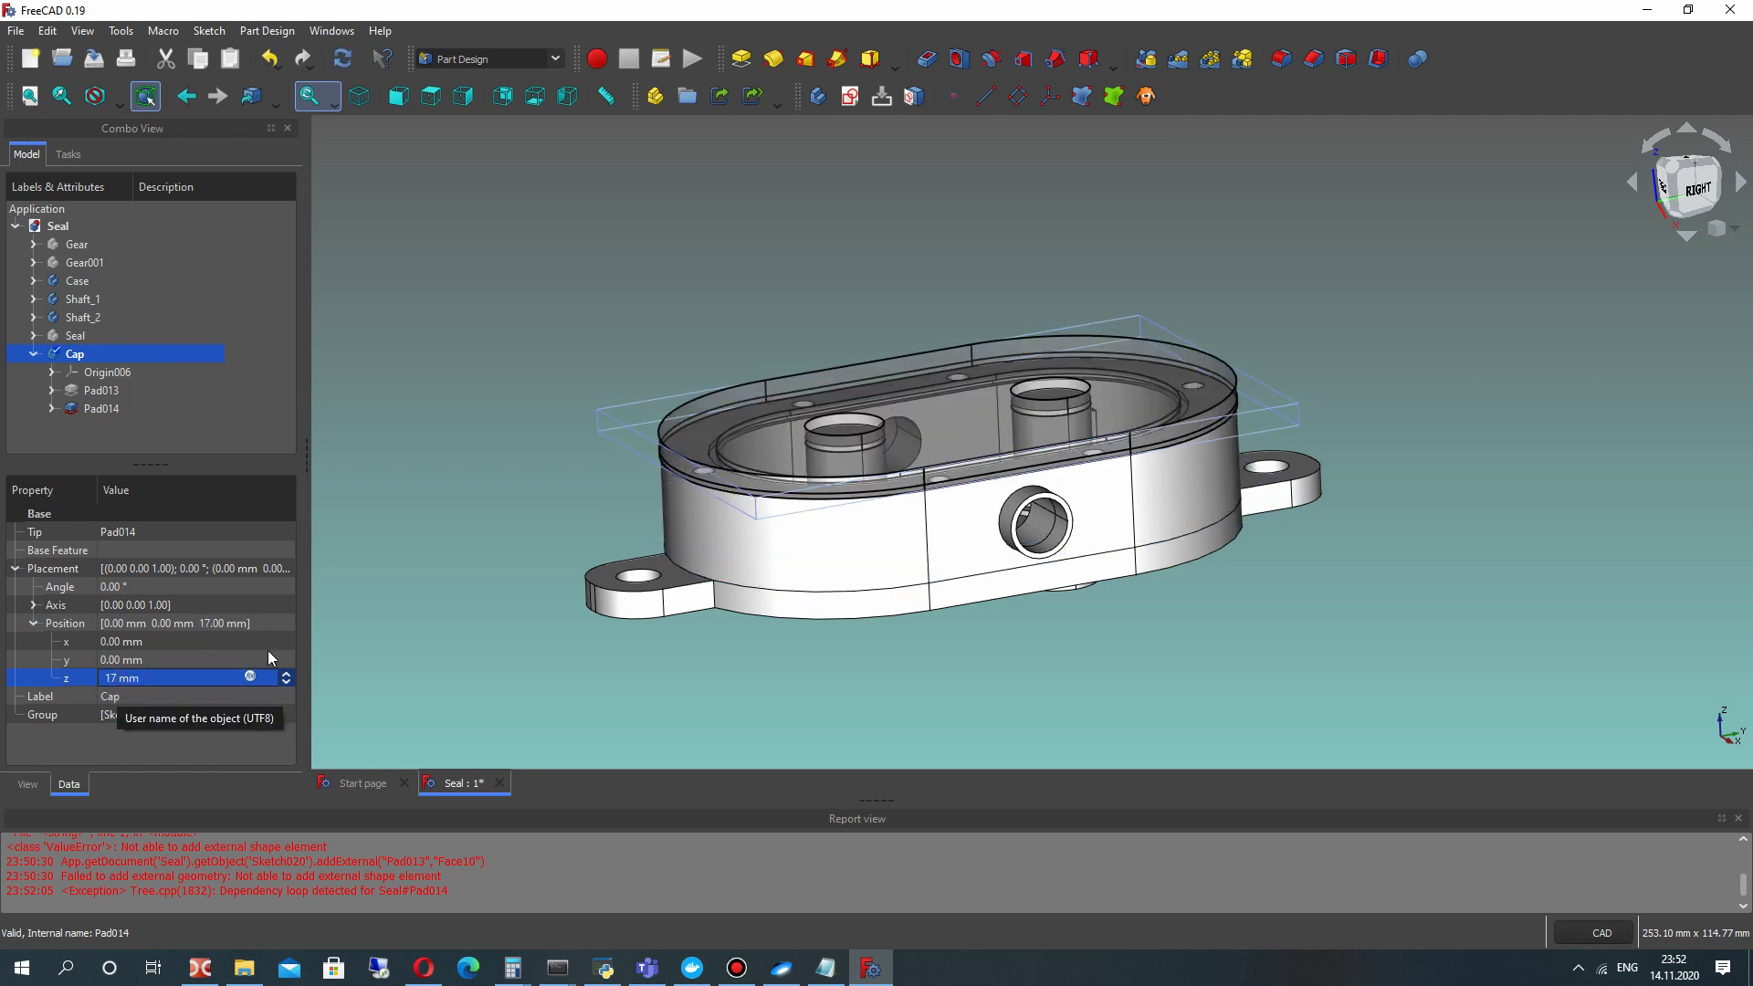
Set the Refine property of the Cap's upper pad, Pad014, to true.
scroll(897, 517, "up", 4)
middle_click_drag(989, 480, 825, 469)
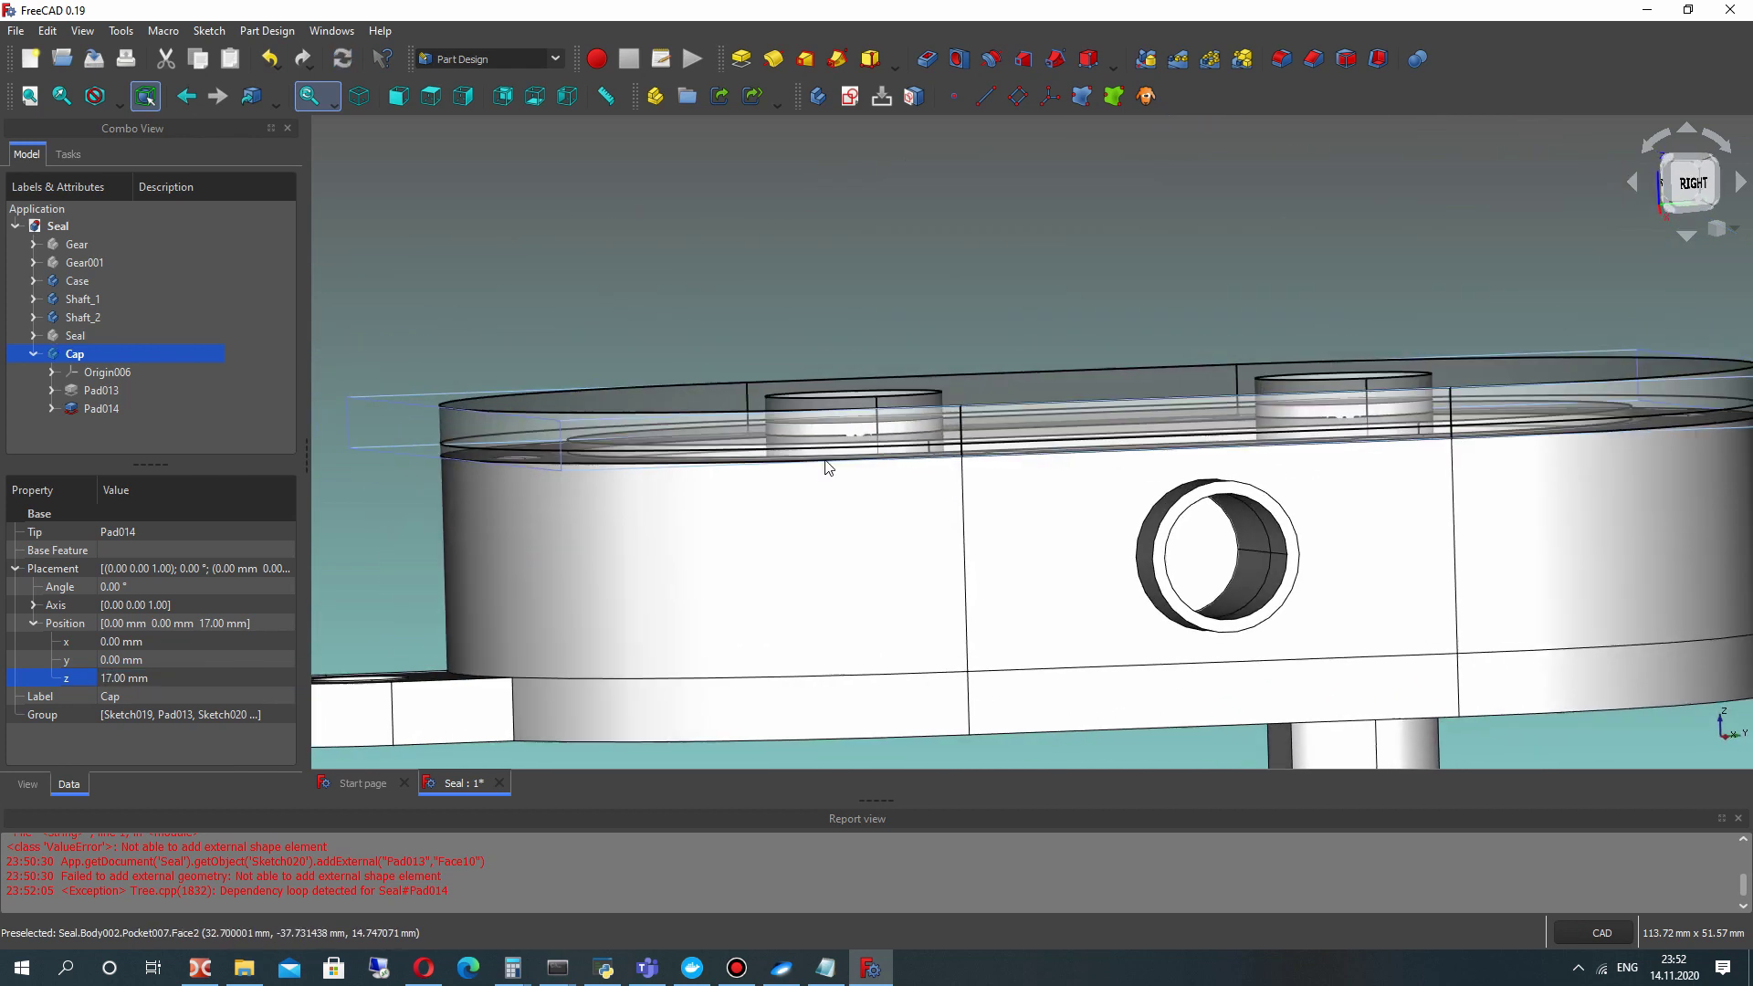
left_click(101, 408)
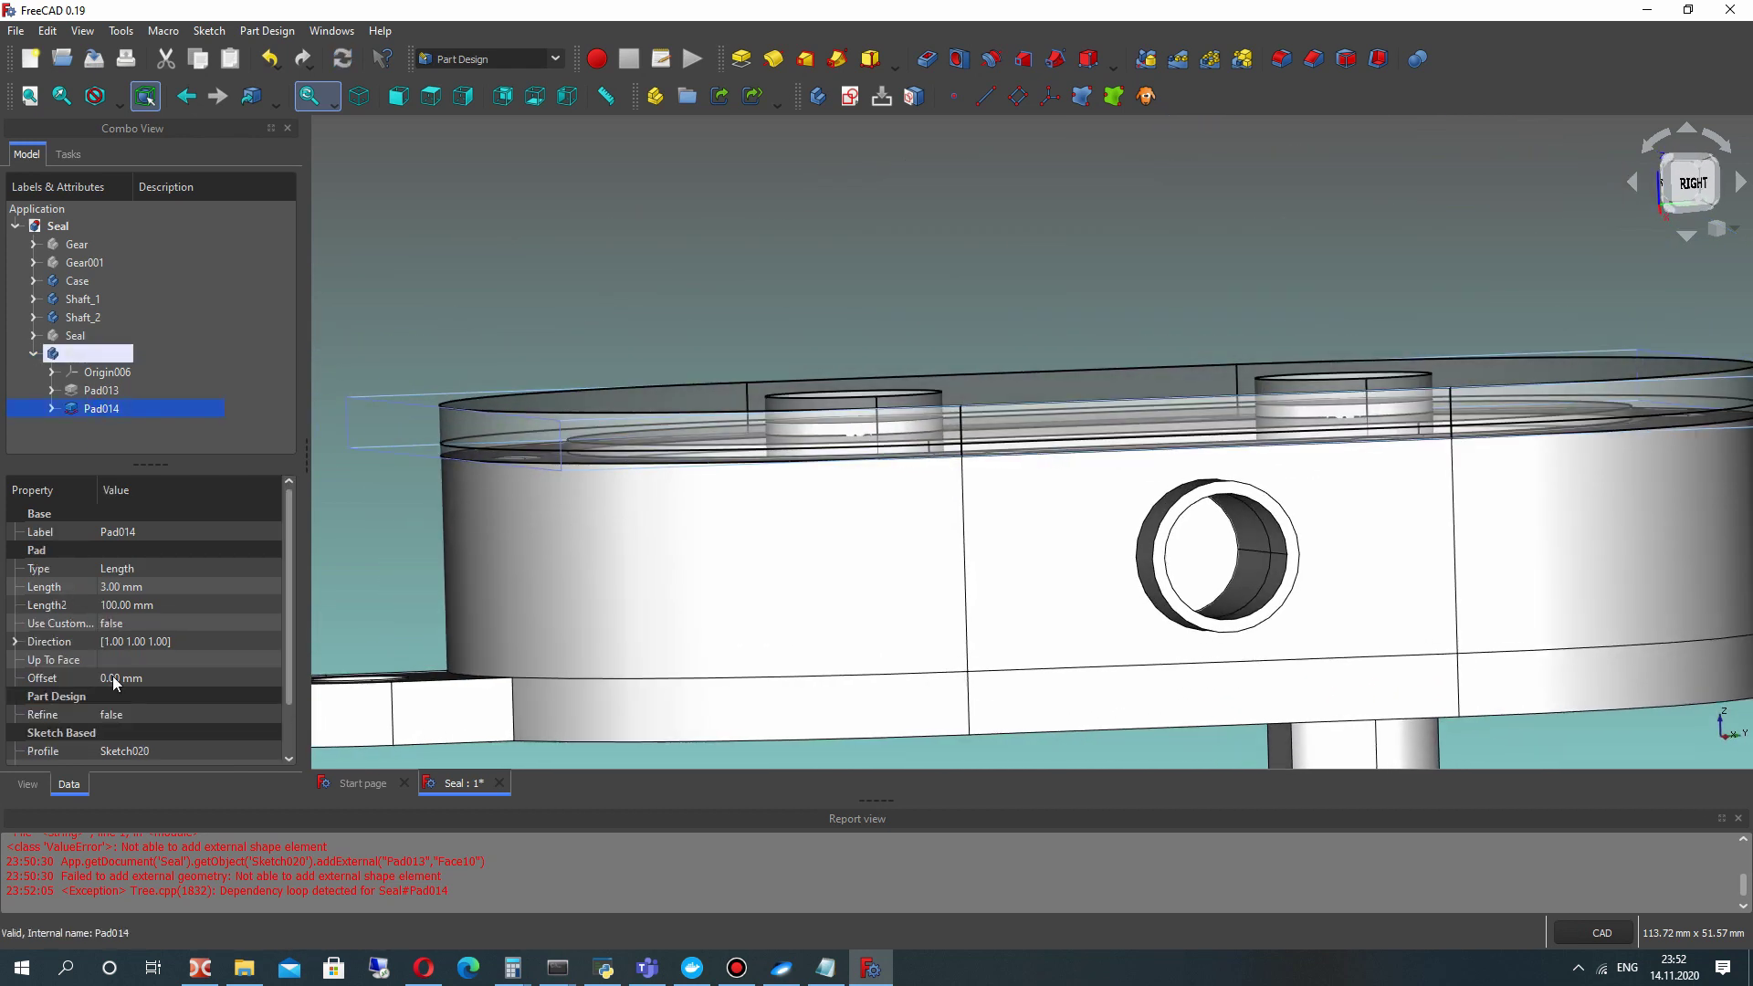
left_click(108, 714)
left_click(109, 714)
left_click(114, 746)
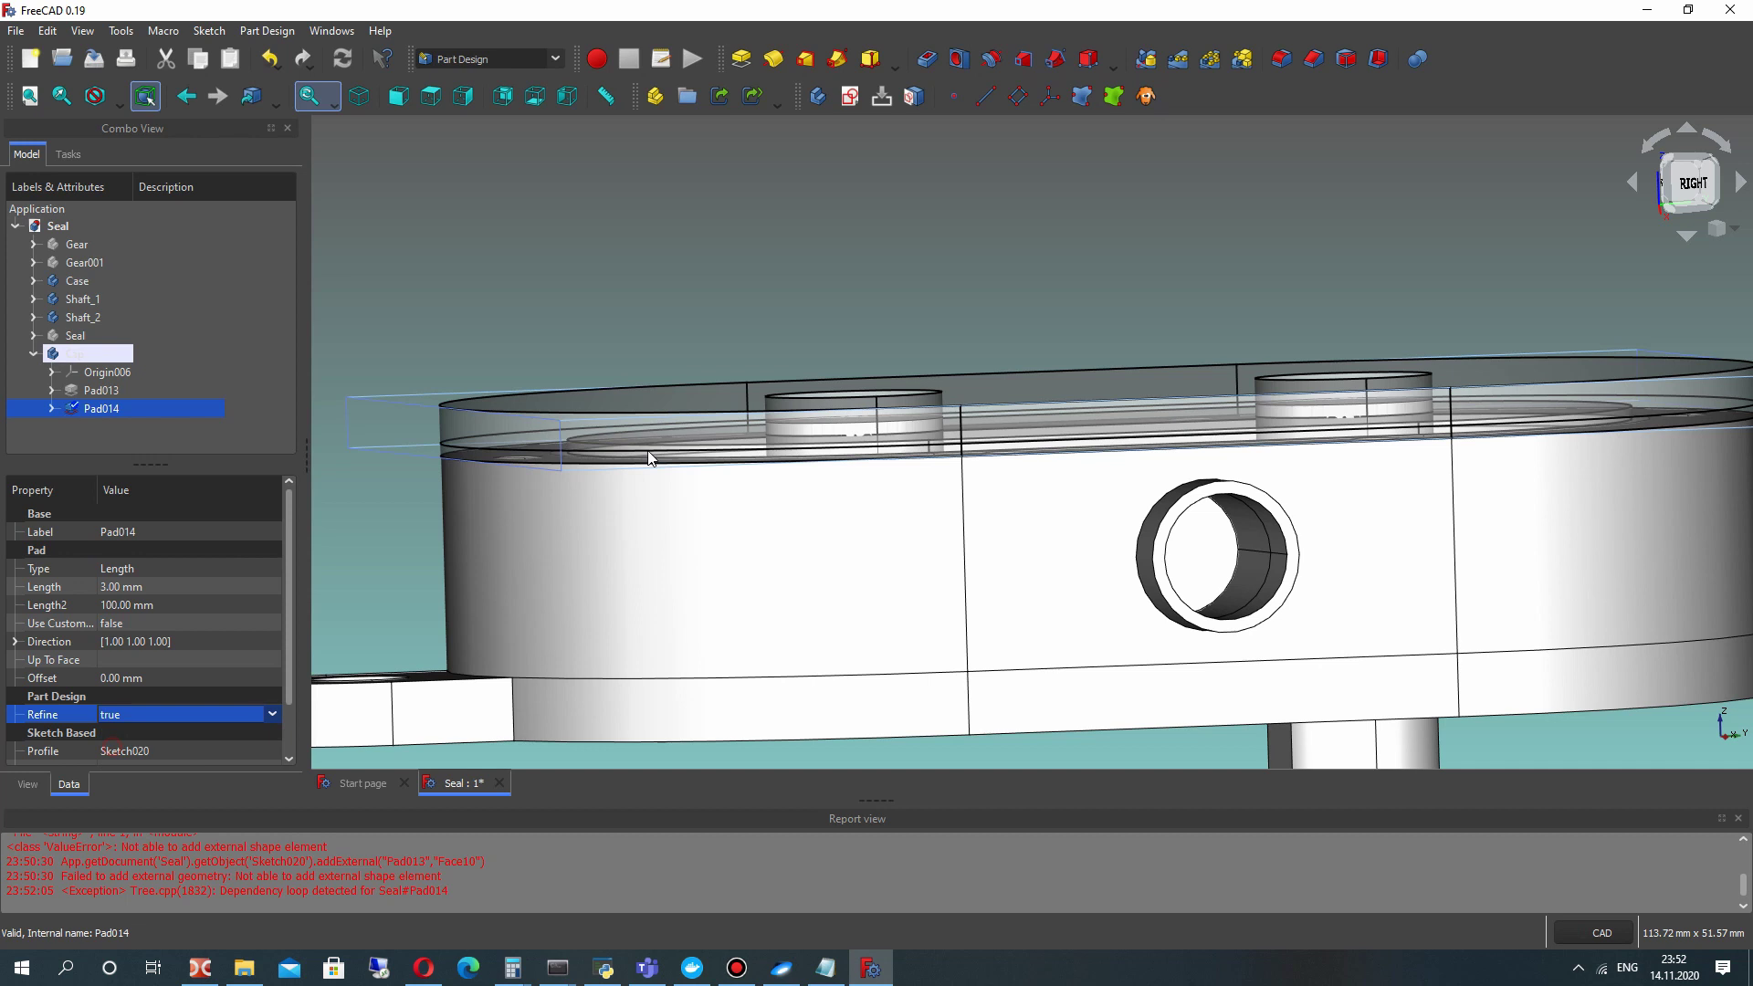
left_click(1024, 260)
middle_click_drag(964, 502, 1034, 469)
scroll(1028, 430, "down", 2)
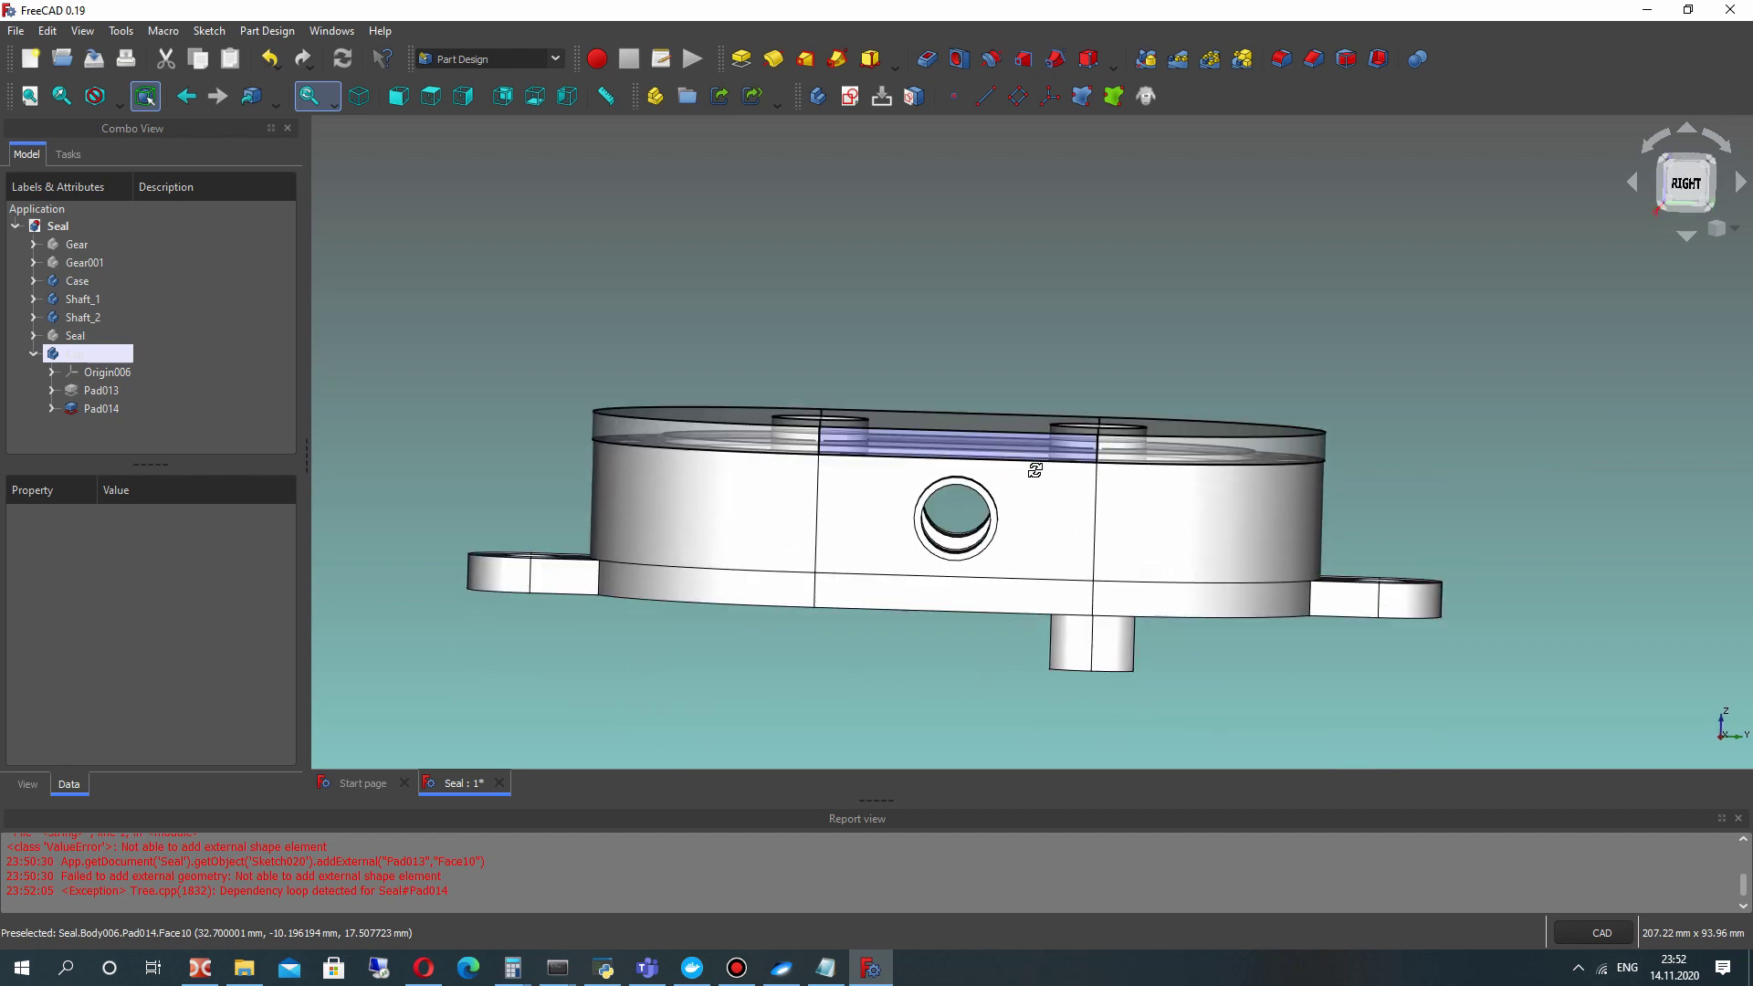
Set the length of the Cap's upper pad, Pad014, to 1 mm.
scroll(1032, 464, "up", 3)
left_click(102, 411)
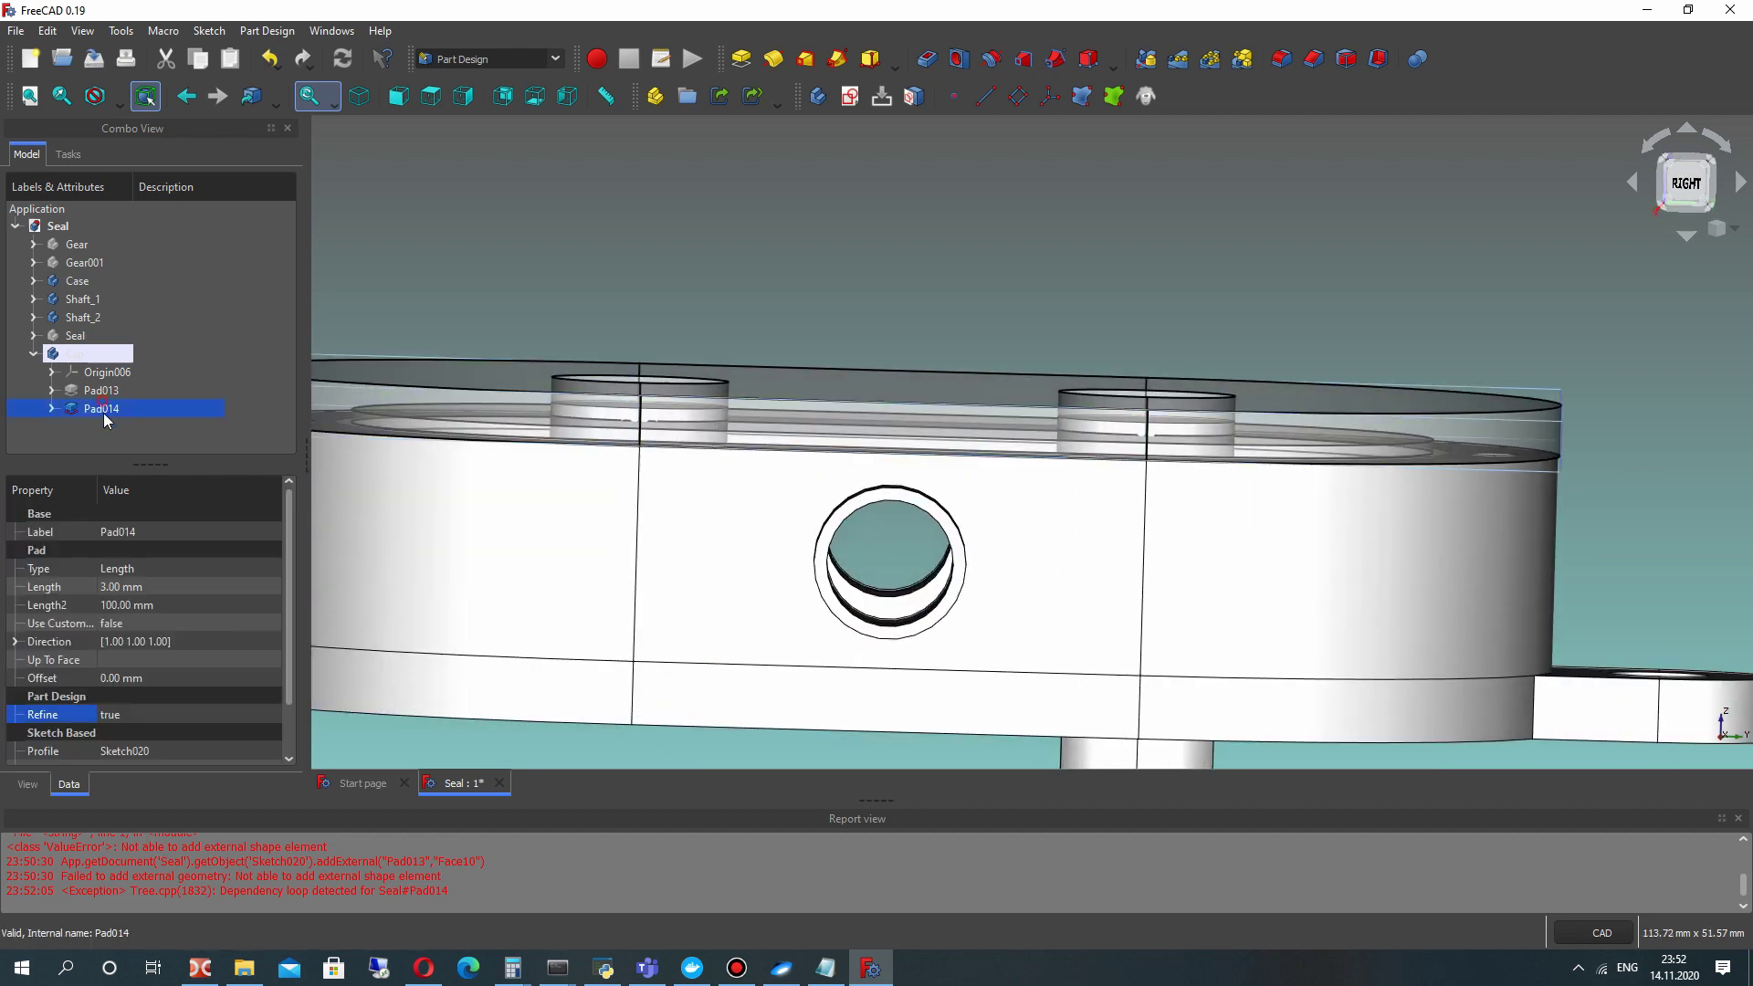
left_click(130, 588)
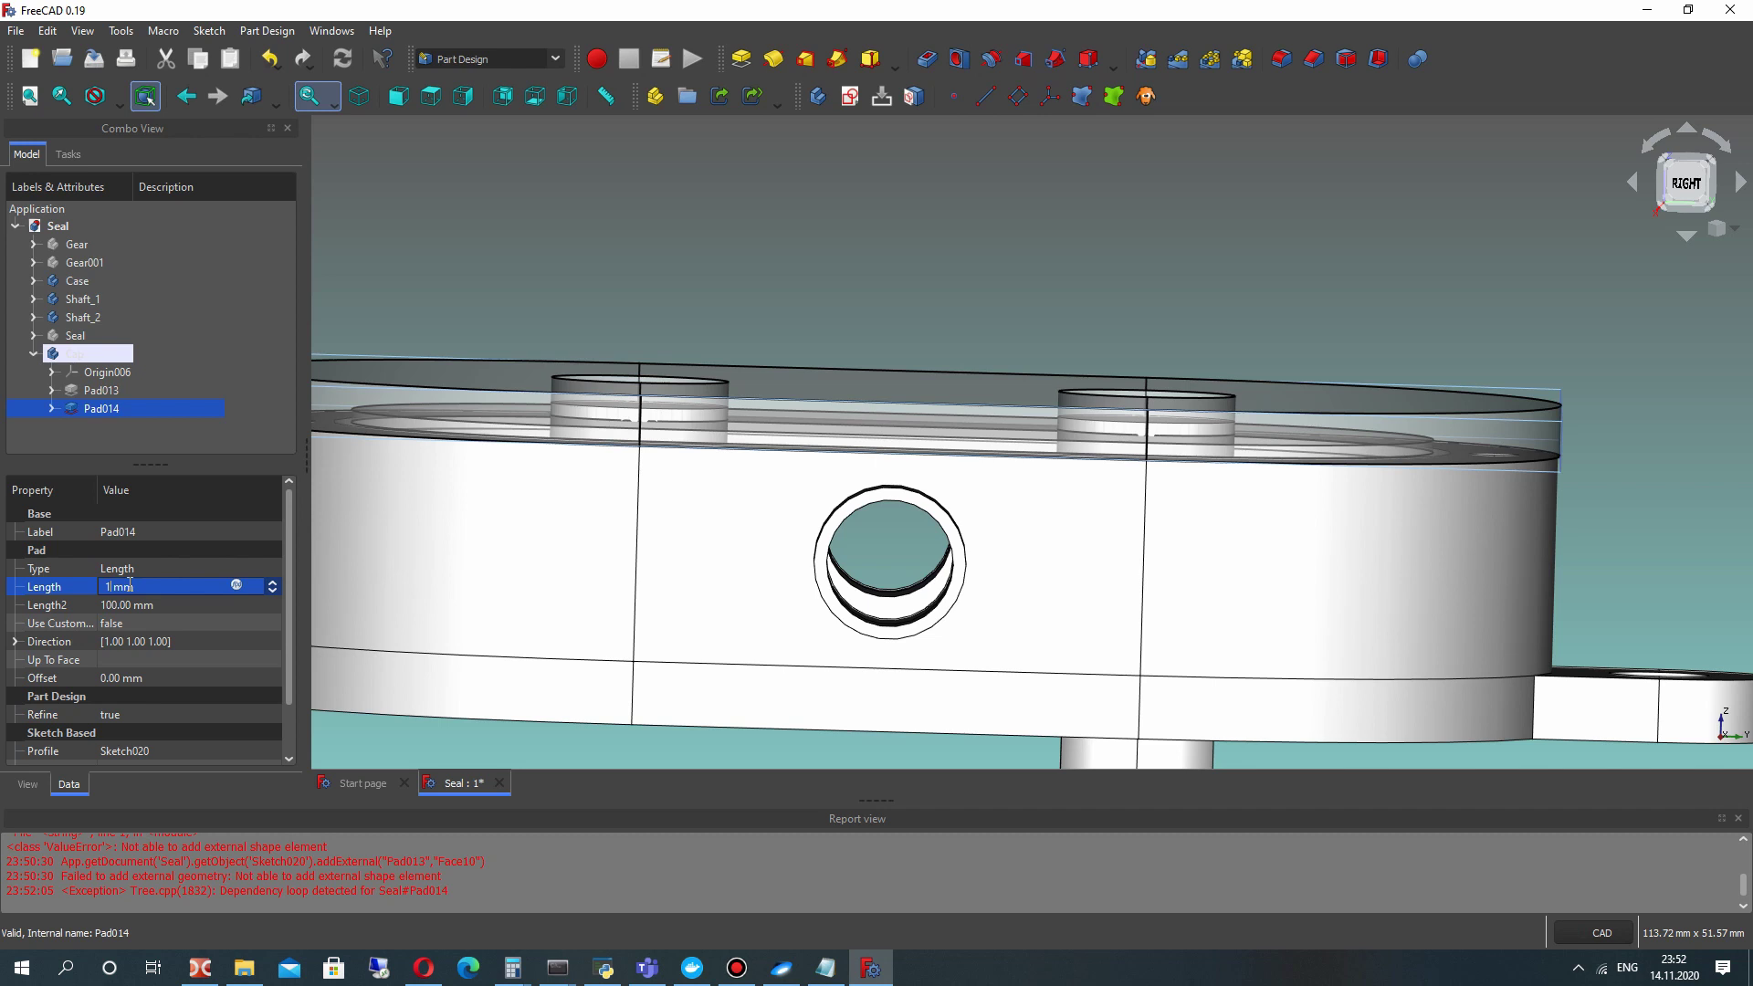
left_click(591, 146)
middle_click_drag(945, 367, 986, 396)
scroll(874, 380, "down", 6)
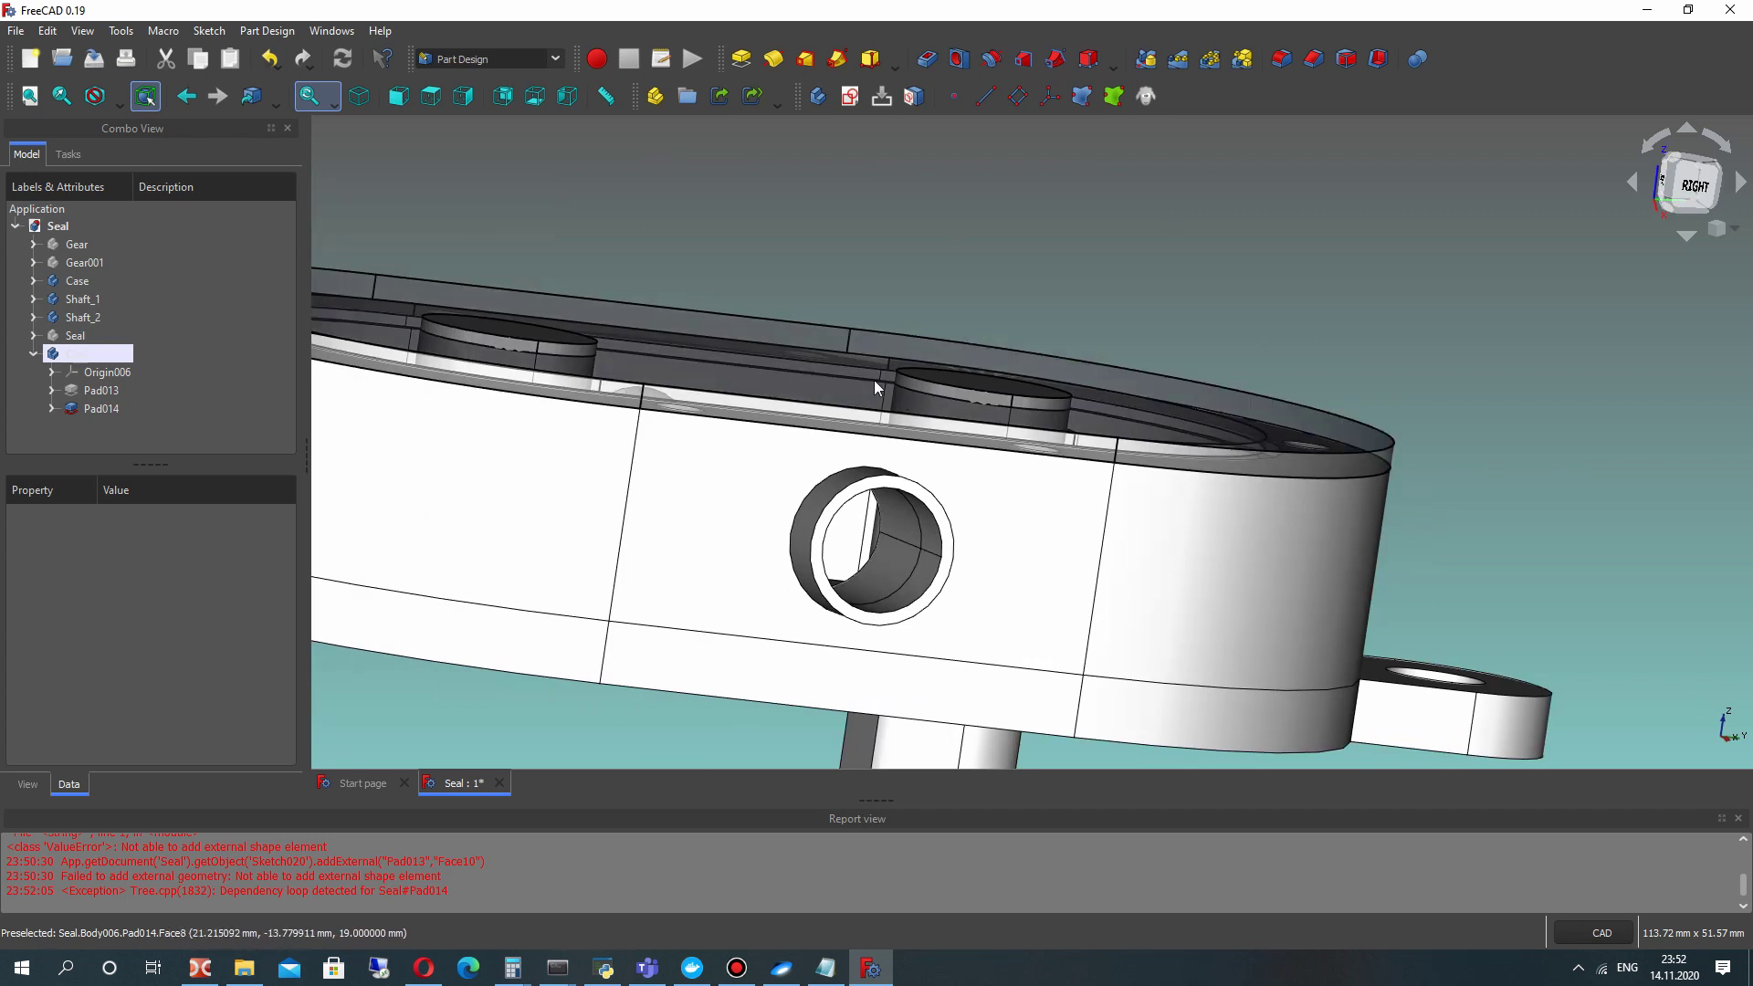
Examine from above how the Cap's top face fits on the Case and around the ends of the two shafts.
middle_click_drag(508, 226, 727, 271)
scroll(832, 286, "up", 4)
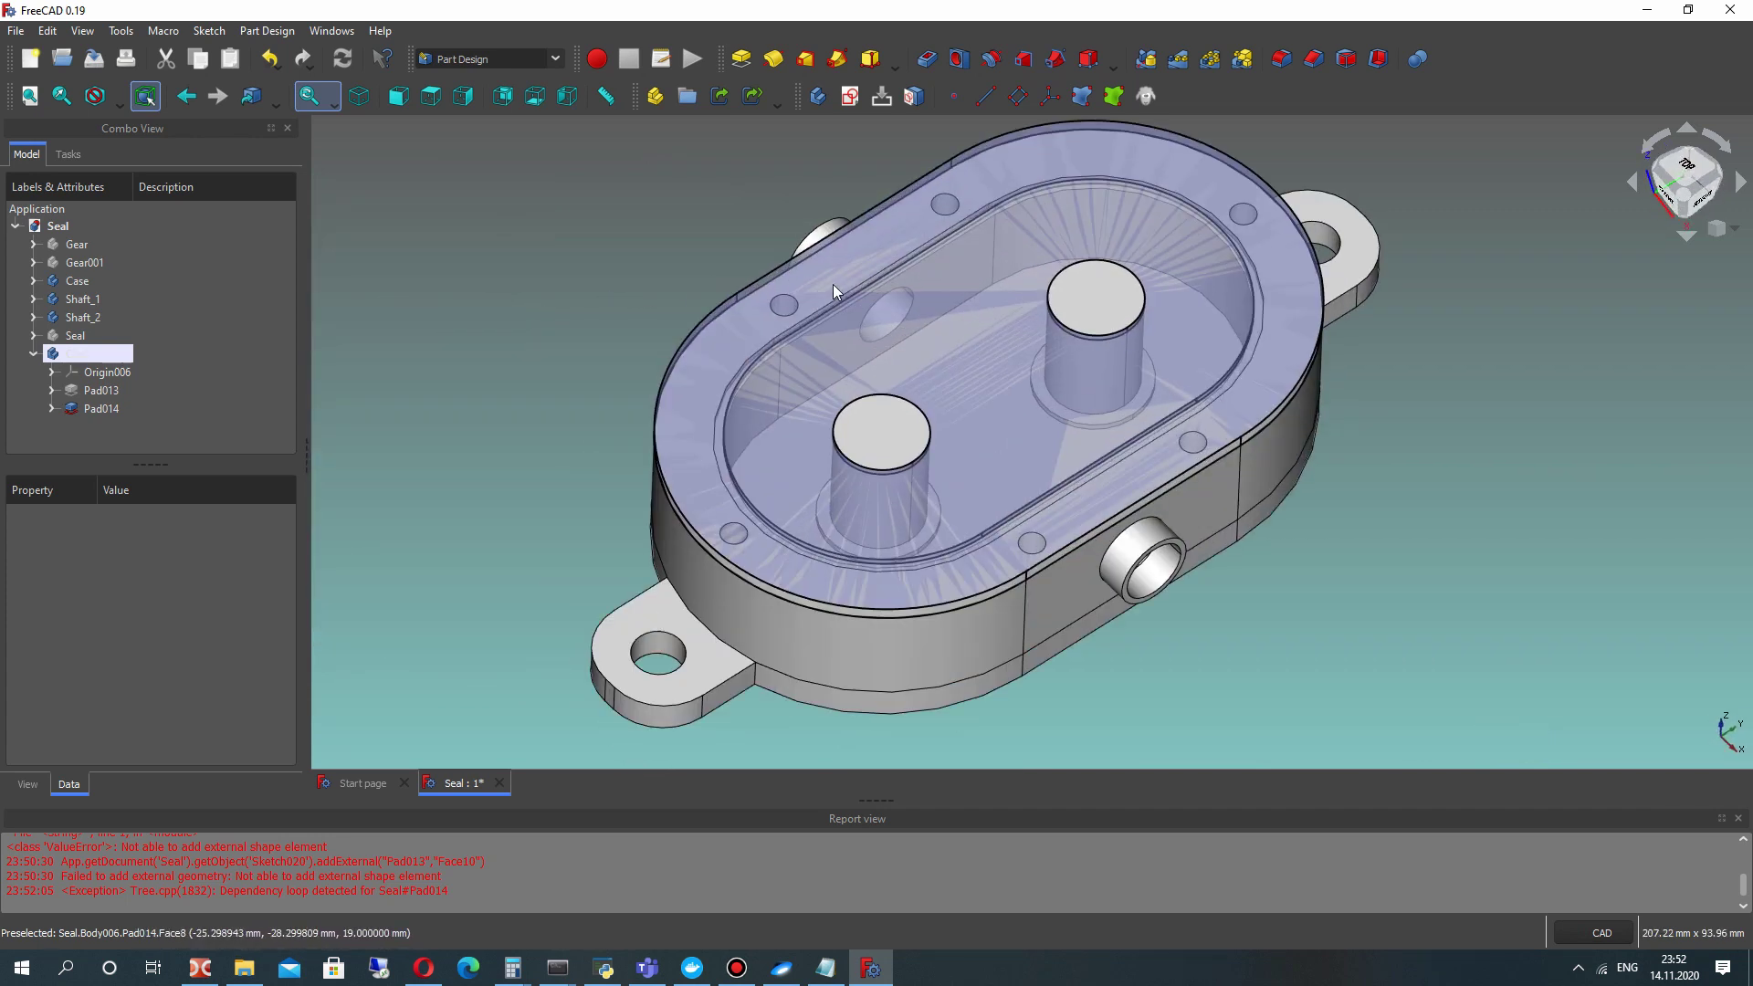
left_click(906, 380)
middle_click_drag(906, 380, 876, 400)
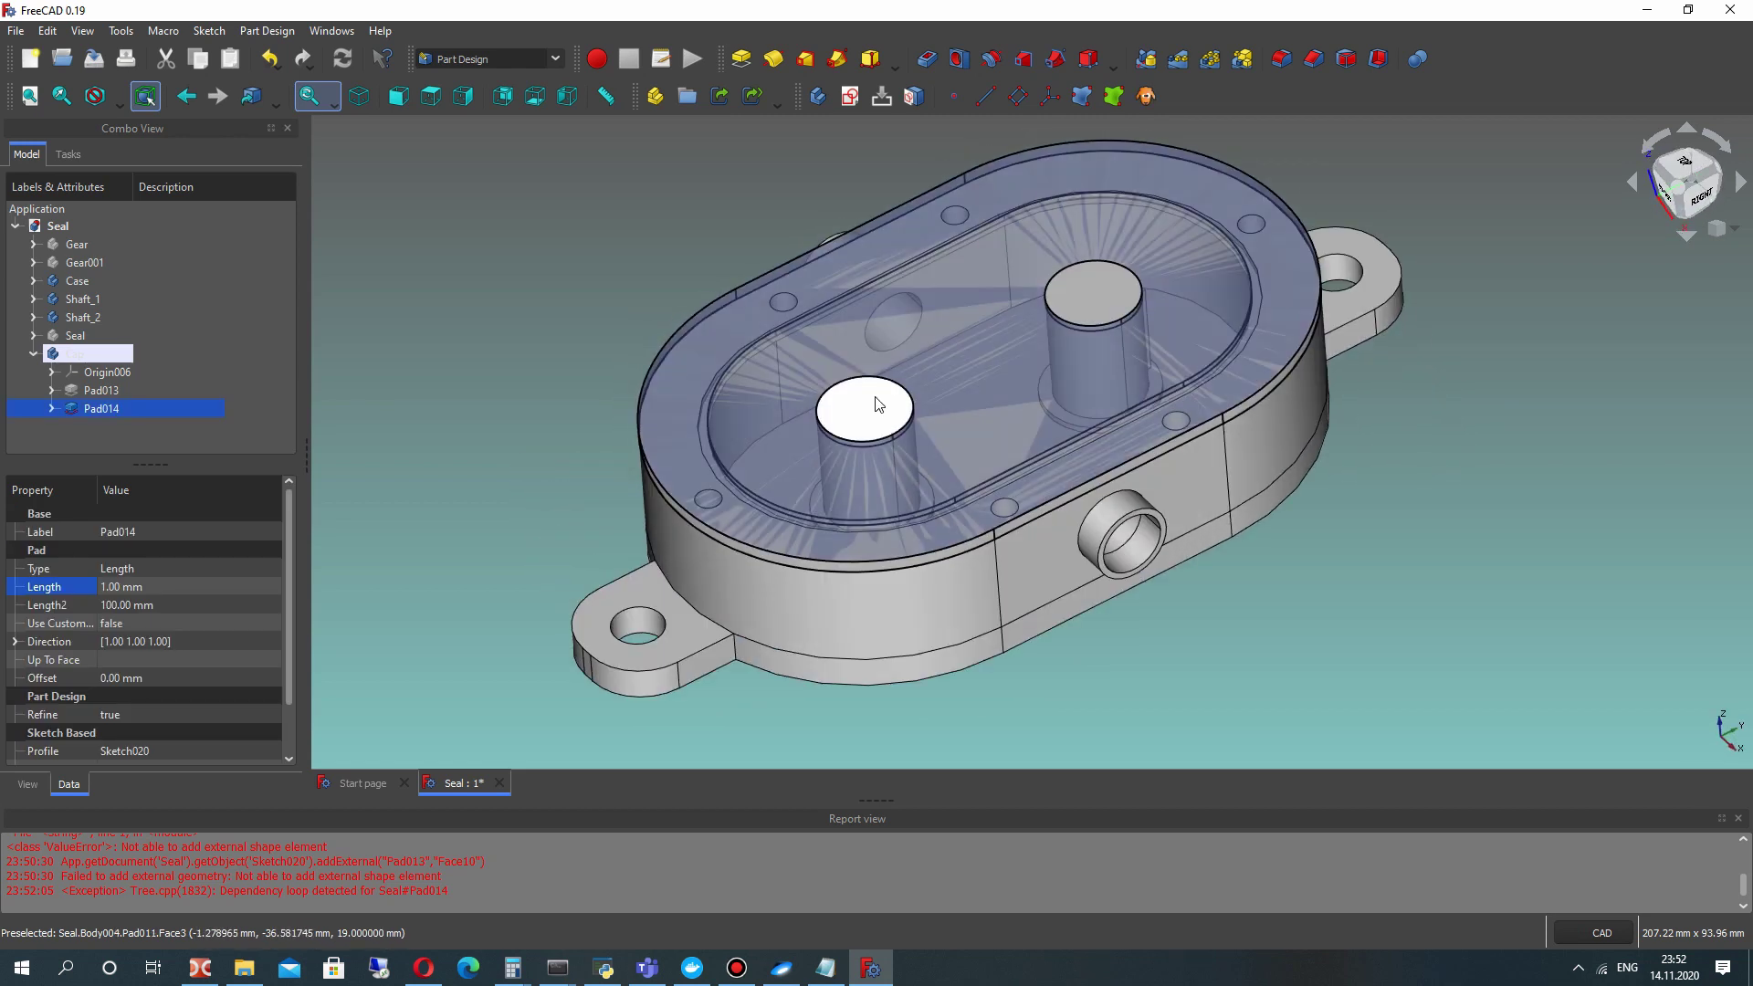
left_click(872, 410)
scroll(545, 248, "down", 1)
left_click(545, 247)
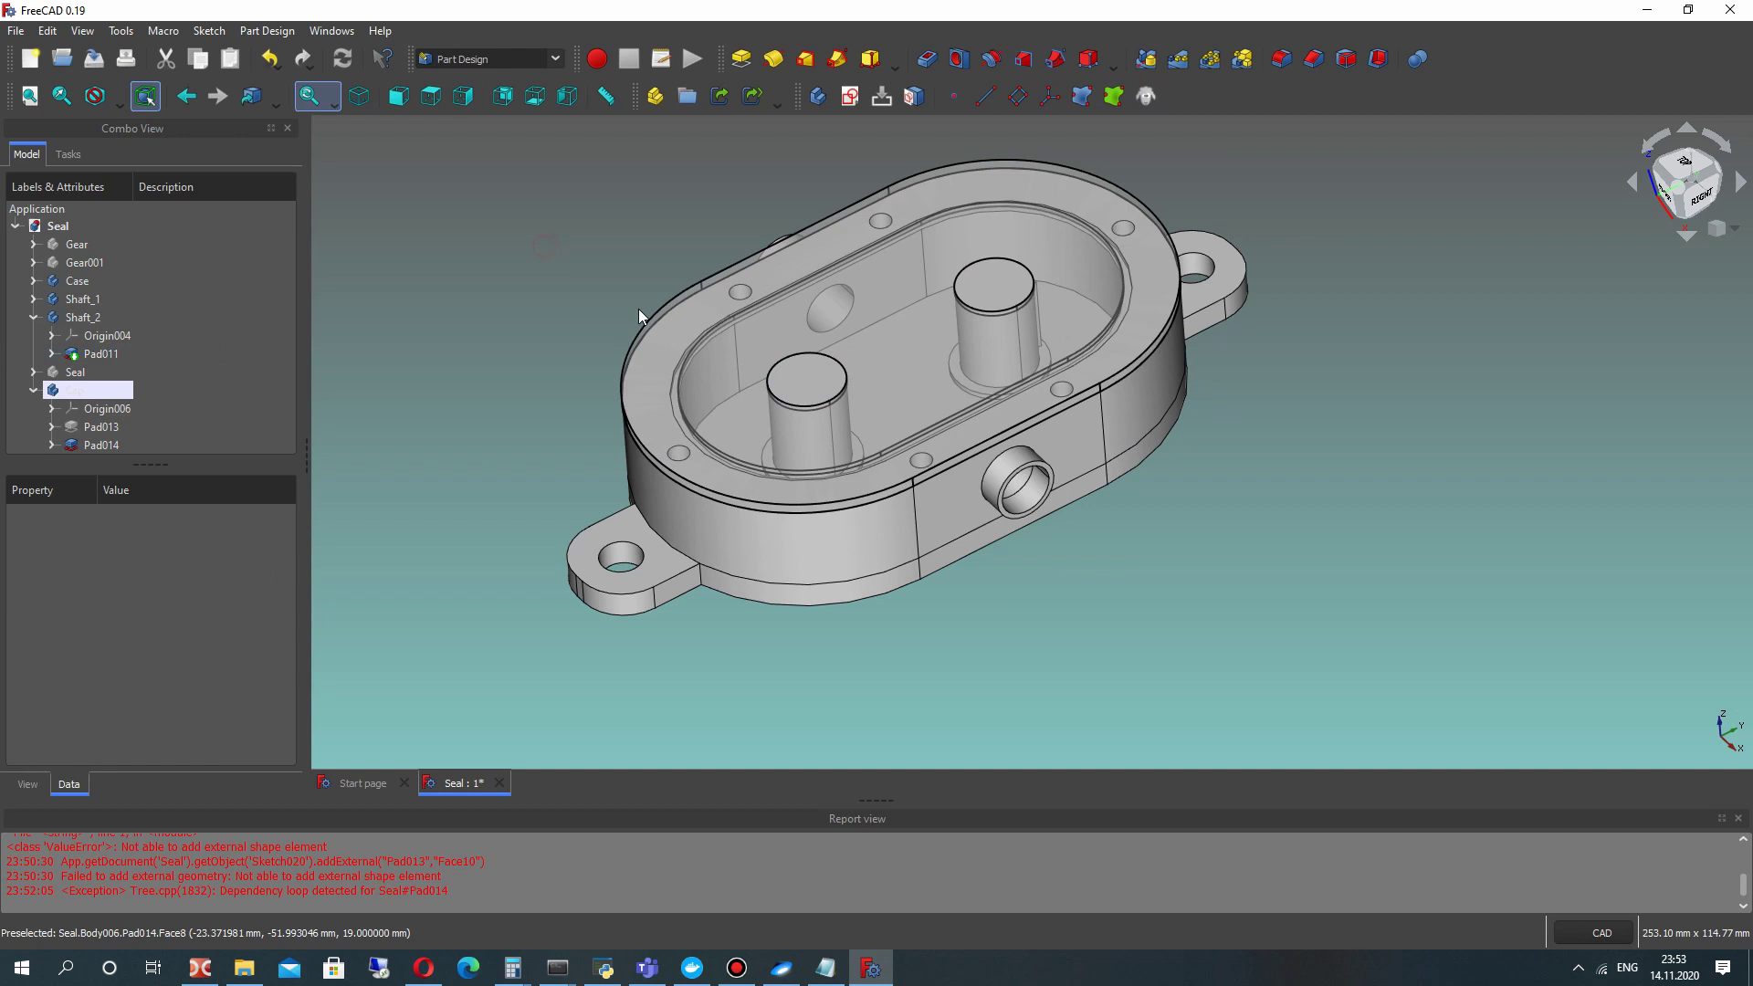
left_click(809, 302)
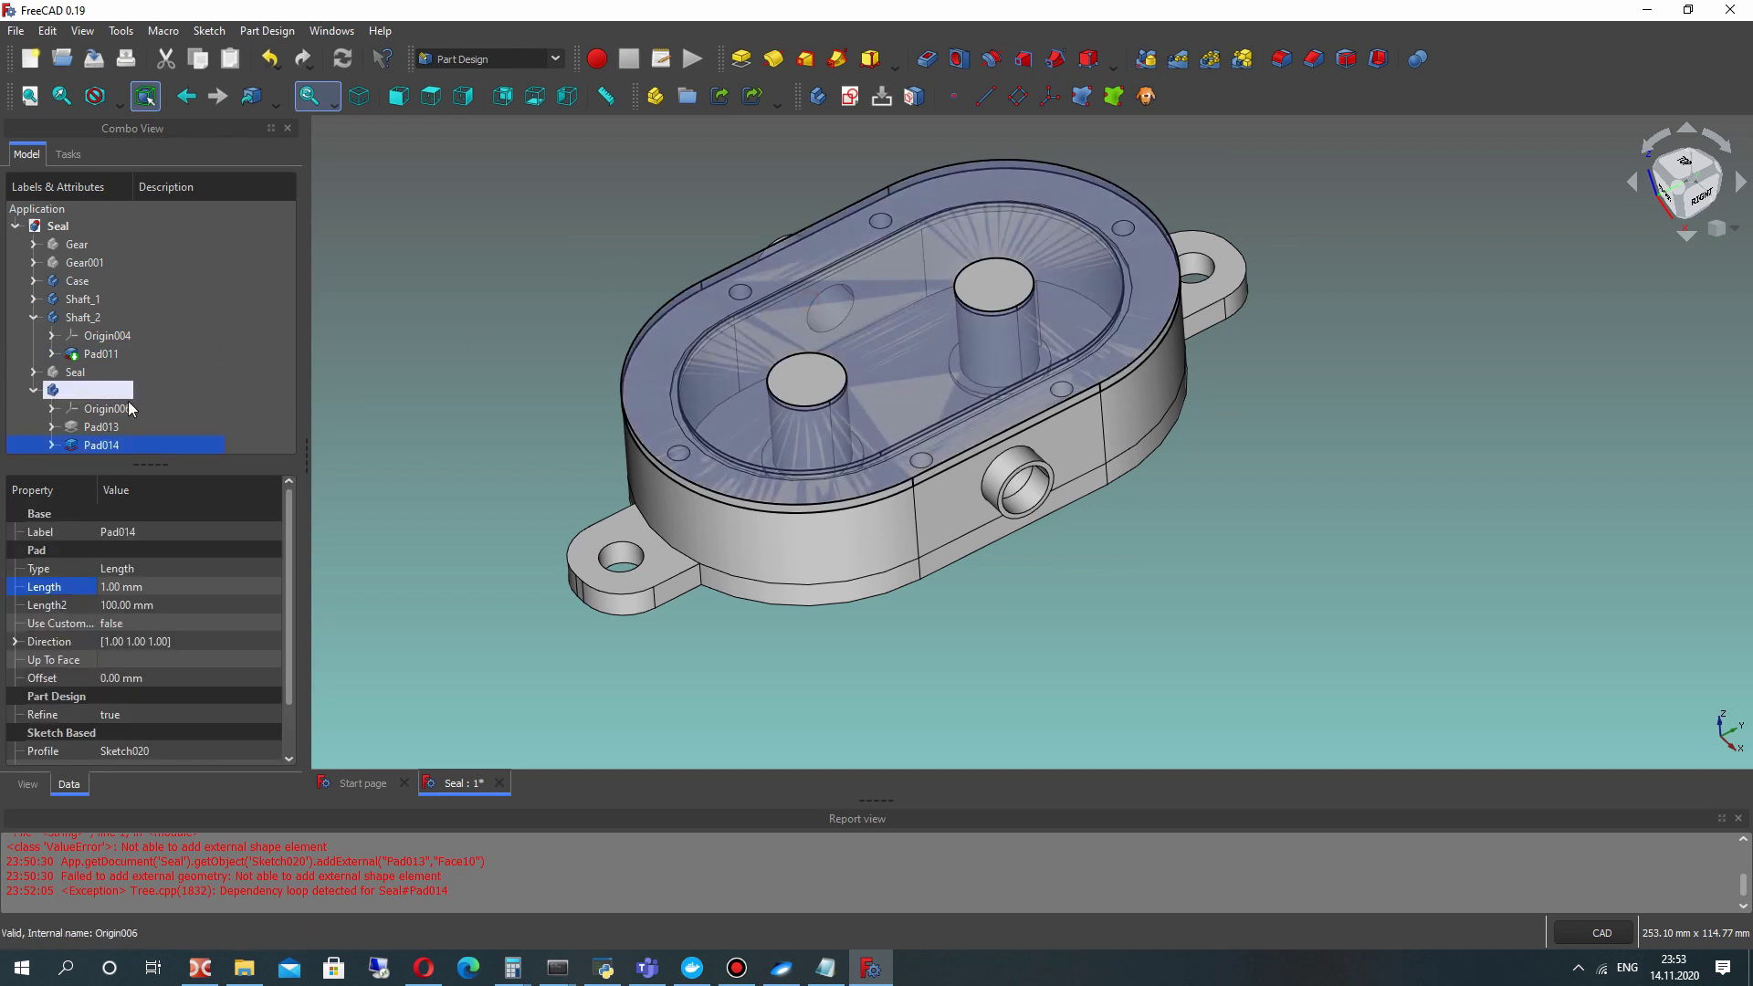
left_click(451, 219)
left_click(840, 303)
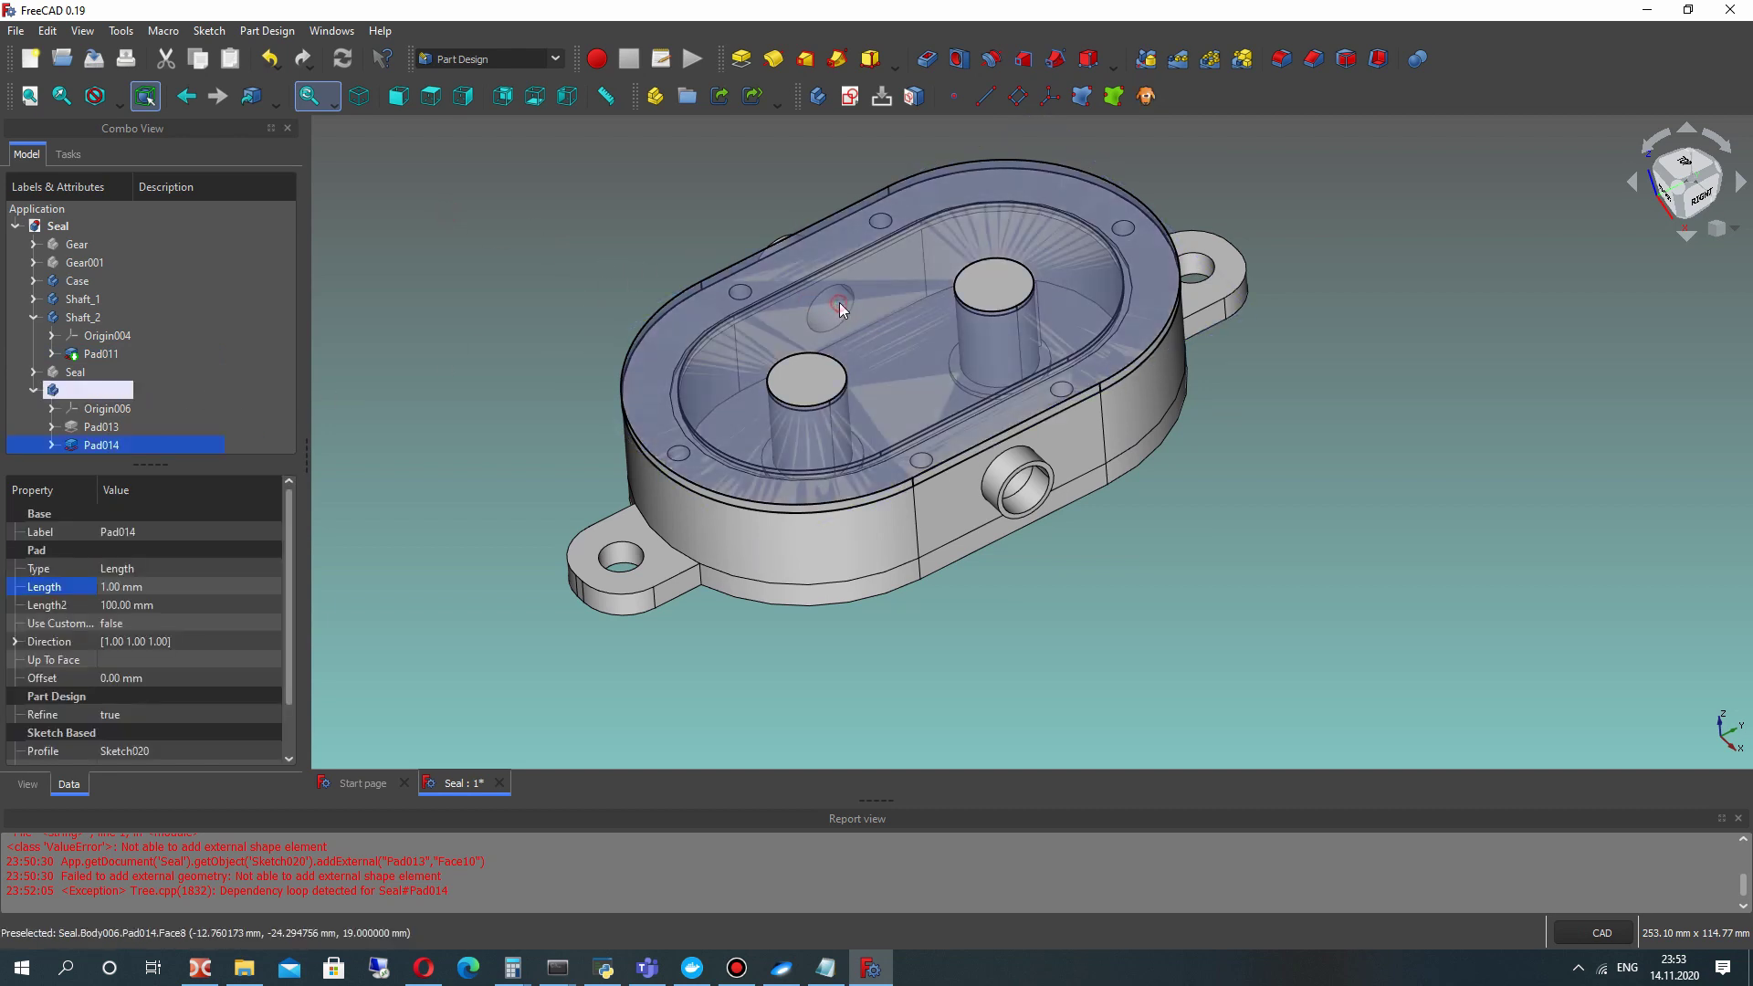
left_click(33, 316)
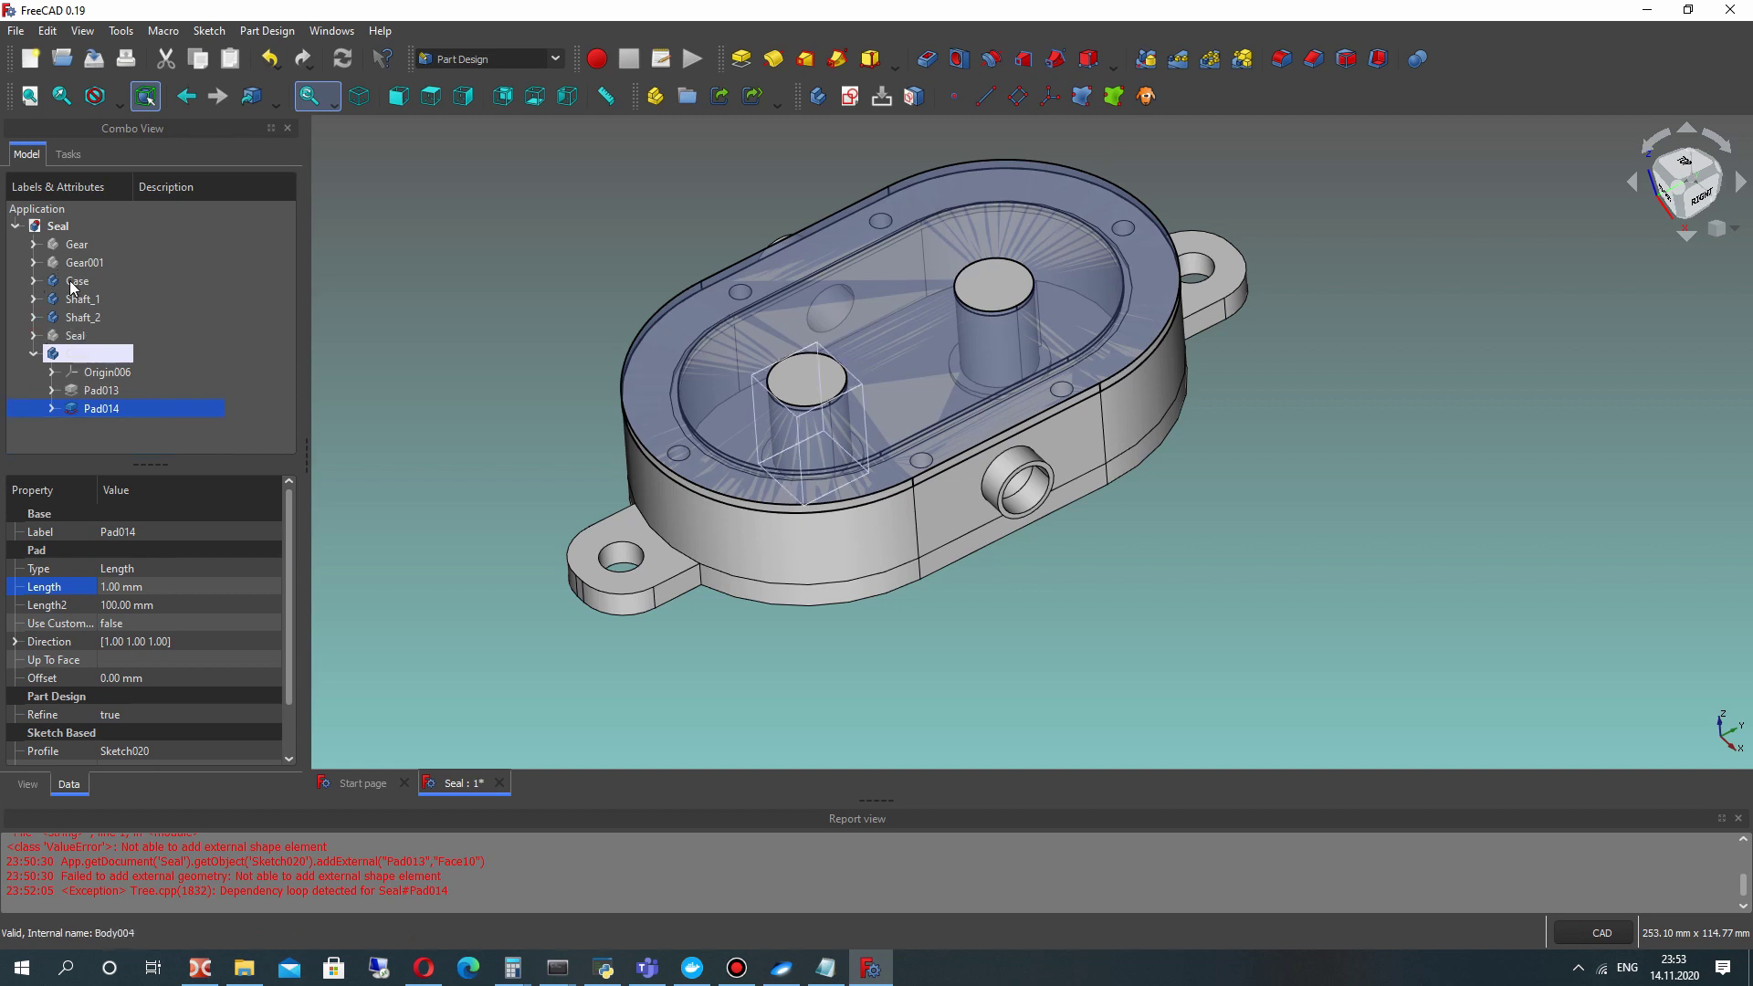
Set the transparency of the Cap body to 0.
left_click(381, 326)
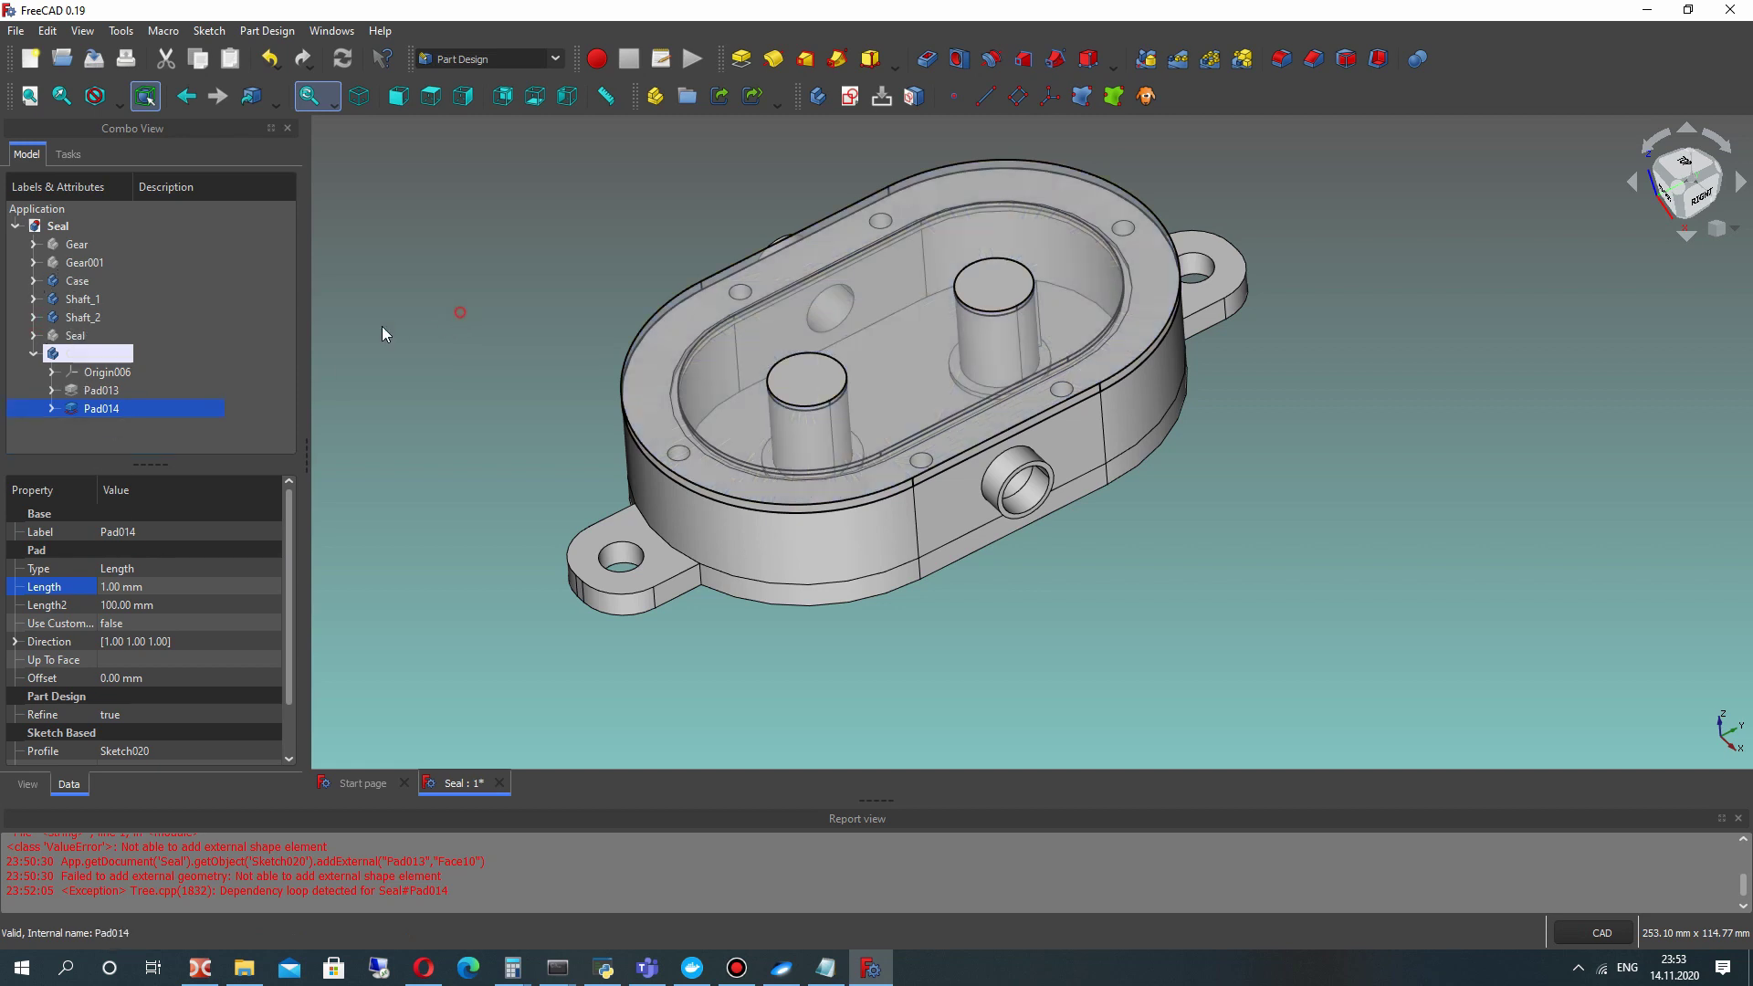
left_click(79, 356)
left_click(26, 784)
left_click(110, 759)
type("0")
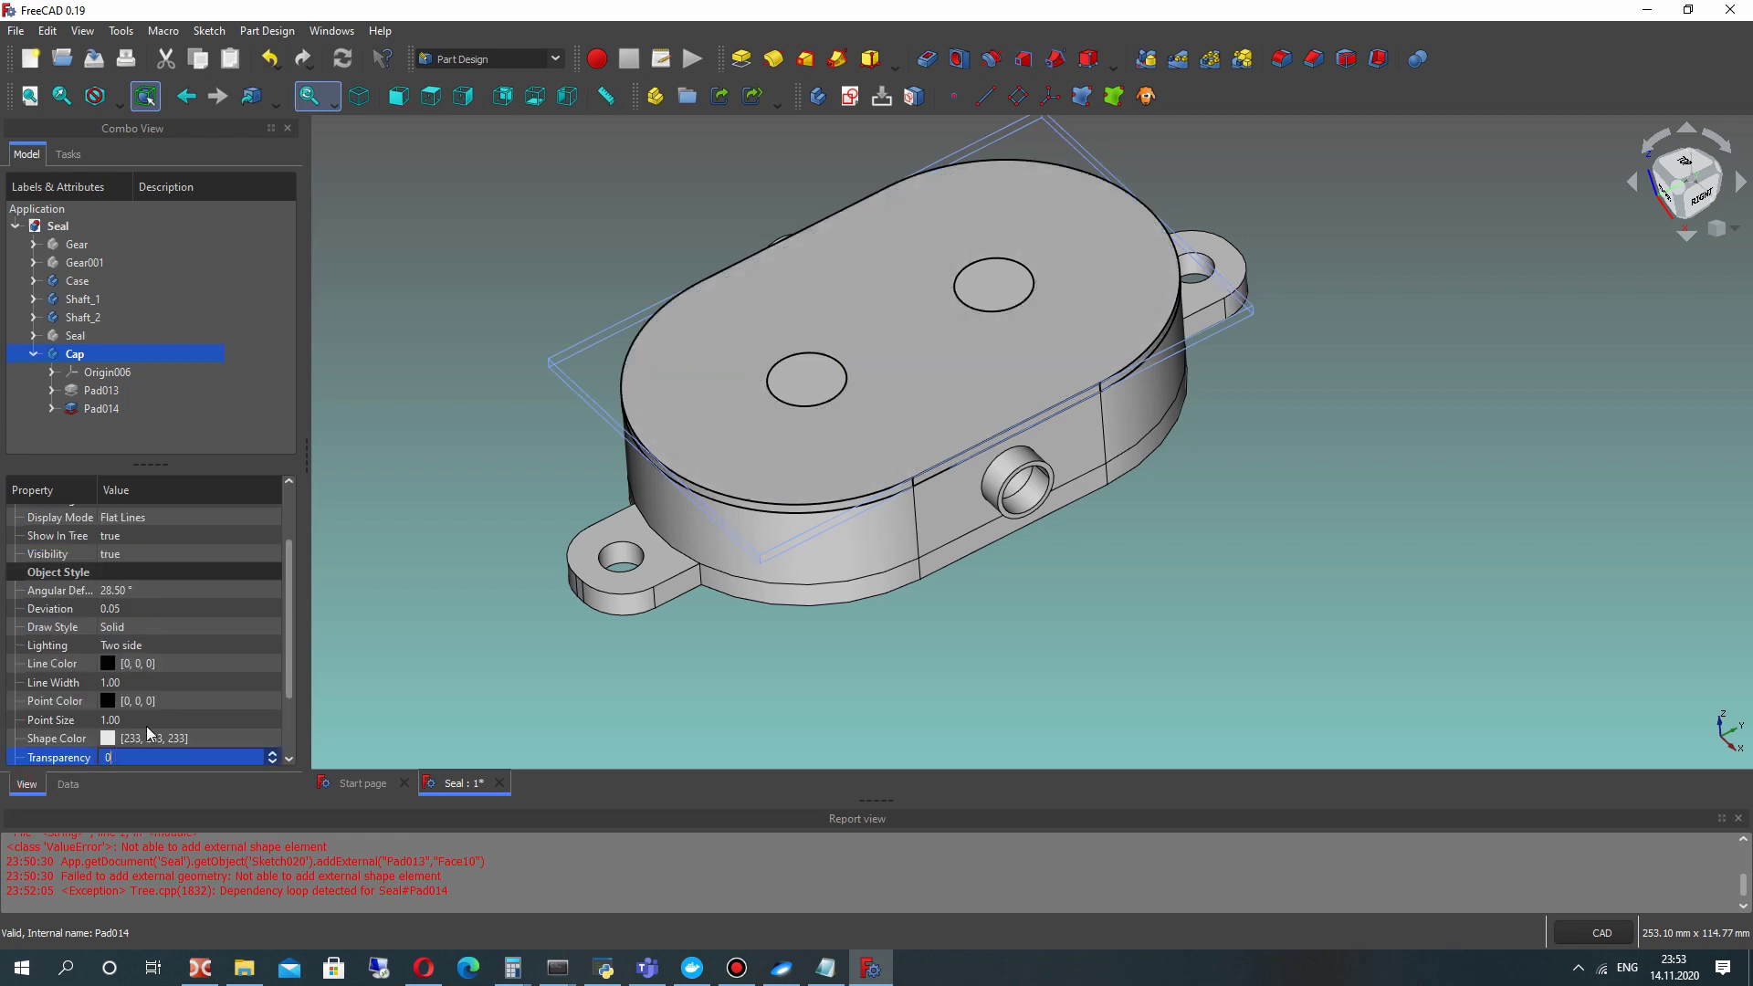
left_click(591, 230)
Create a sketch on the Cap's top face and draw a vertical slot about 43 mm wide, starting at the origin.
left_click(921, 296)
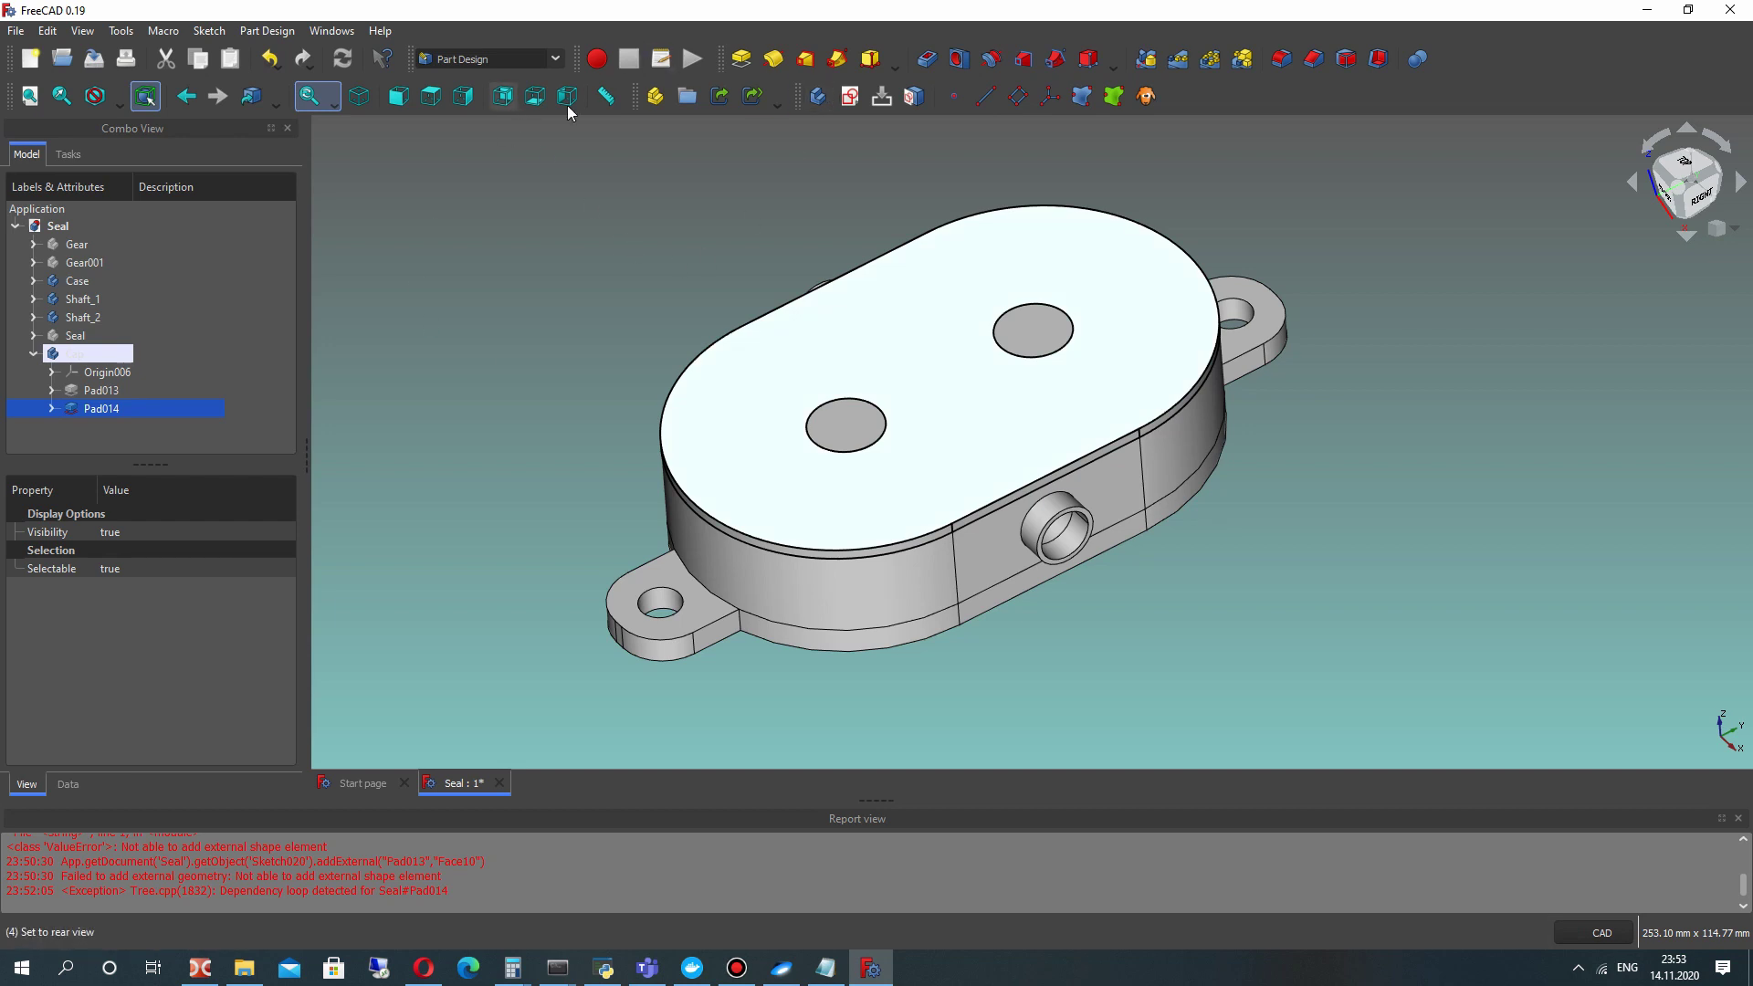
left_click(843, 95)
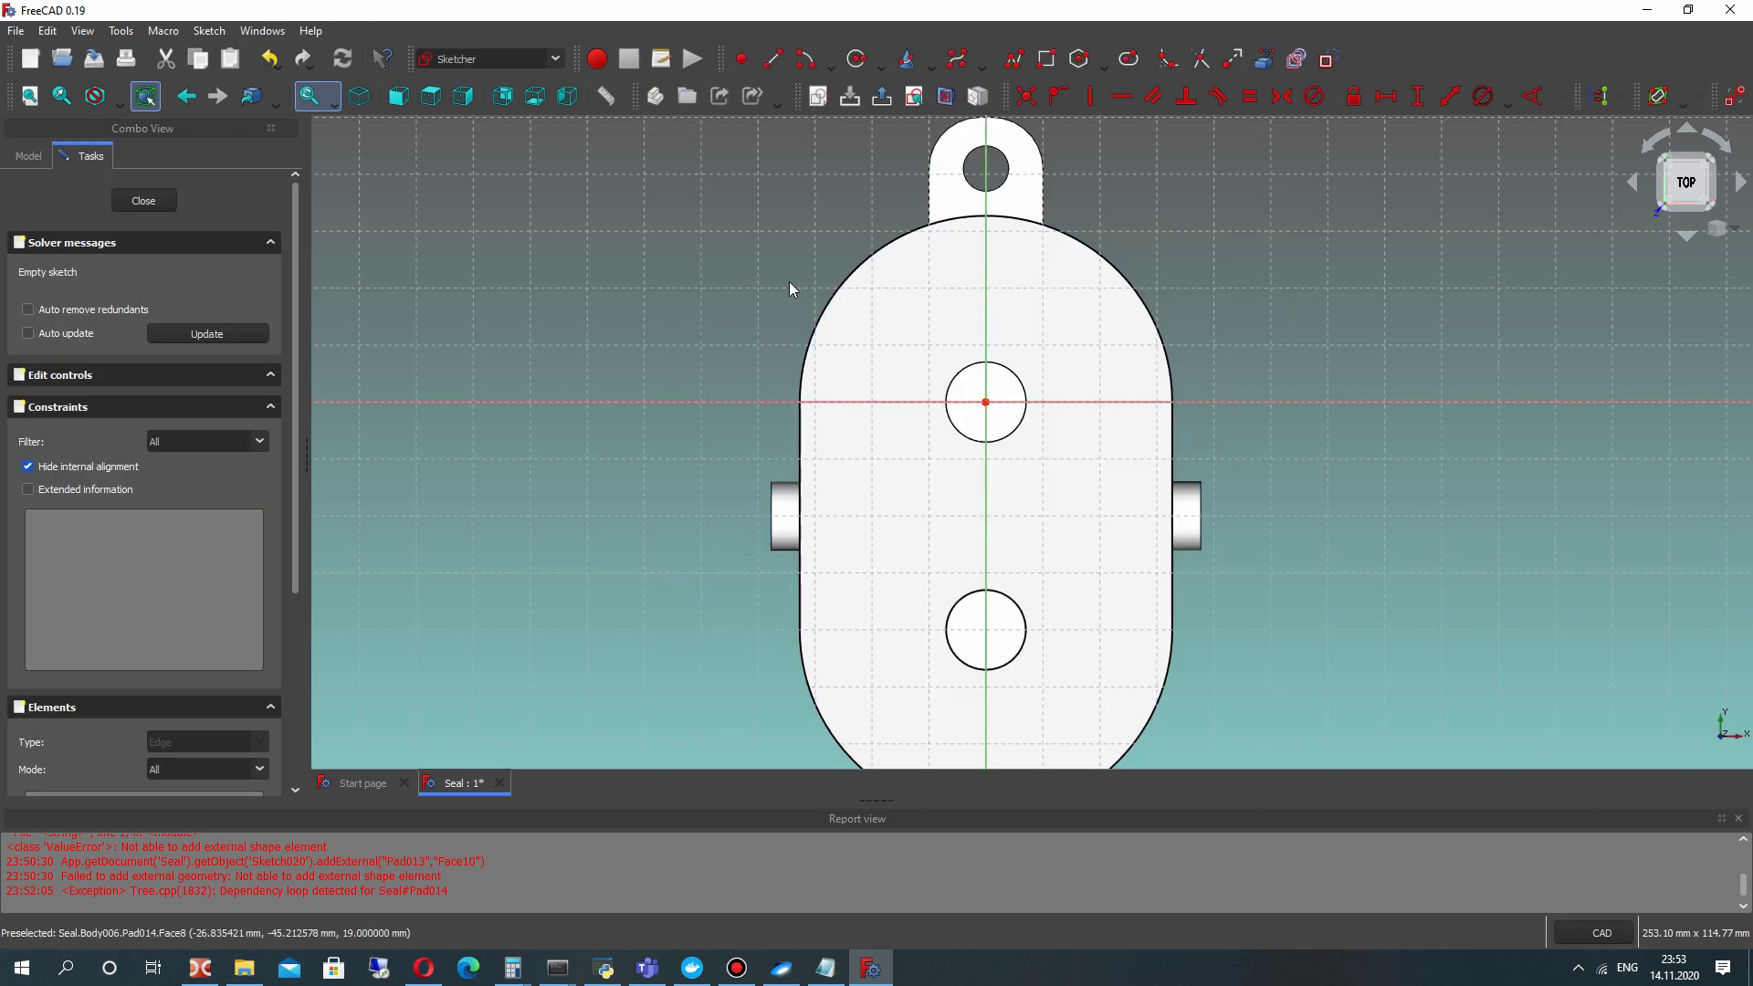
left_click(1073, 60)
left_click(986, 403)
left_click(1108, 608)
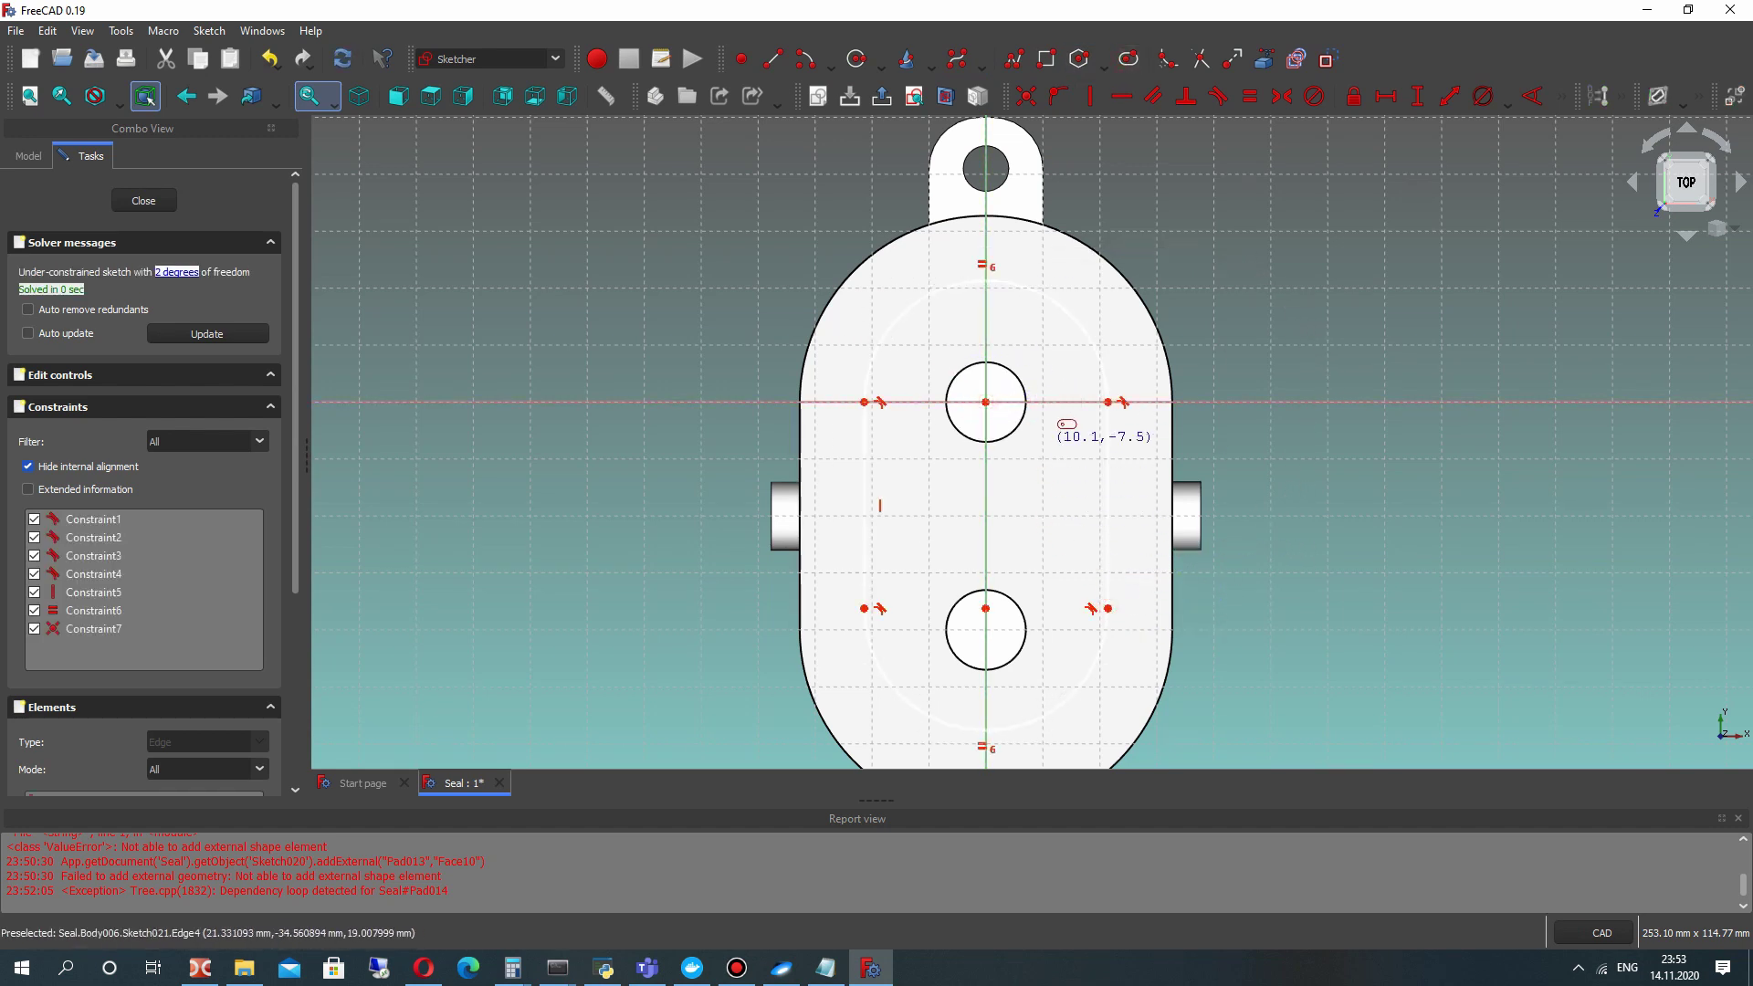
Reference the Cap's two outer arcs, make the slot's lower centre coincident with the lower arc's centre, and delete the redundant equality constraint.
left_click(1161, 328)
left_click(1166, 677)
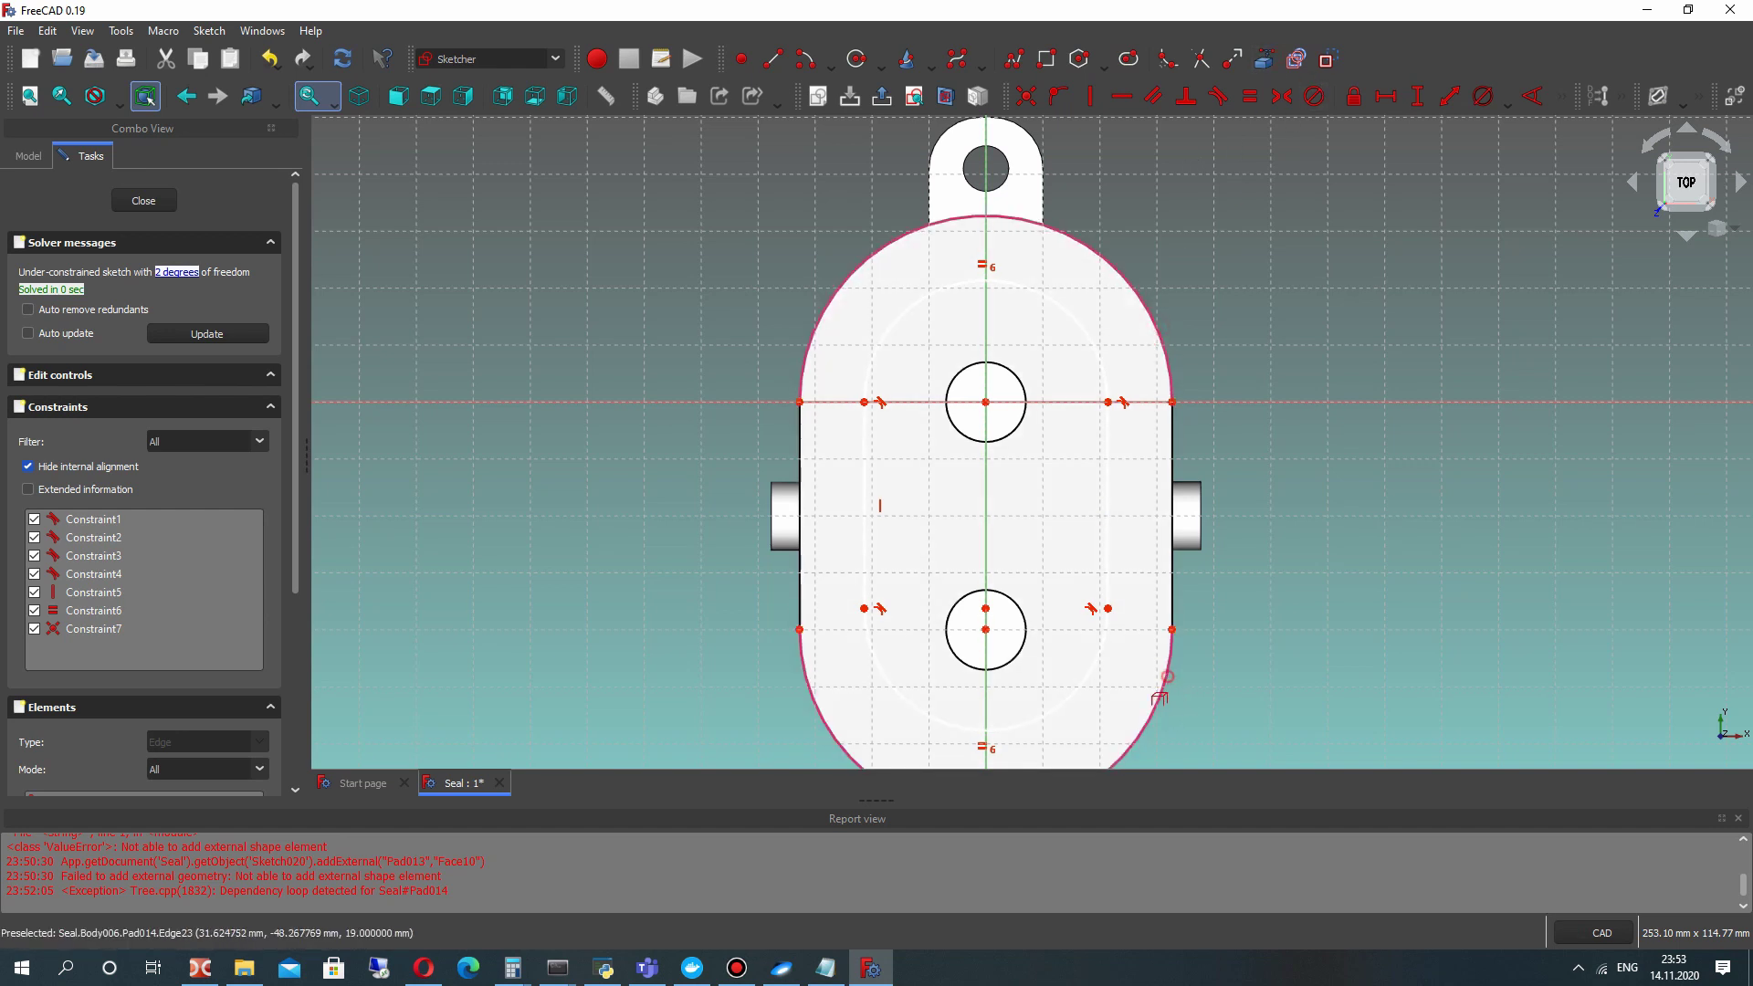
key("Escape")
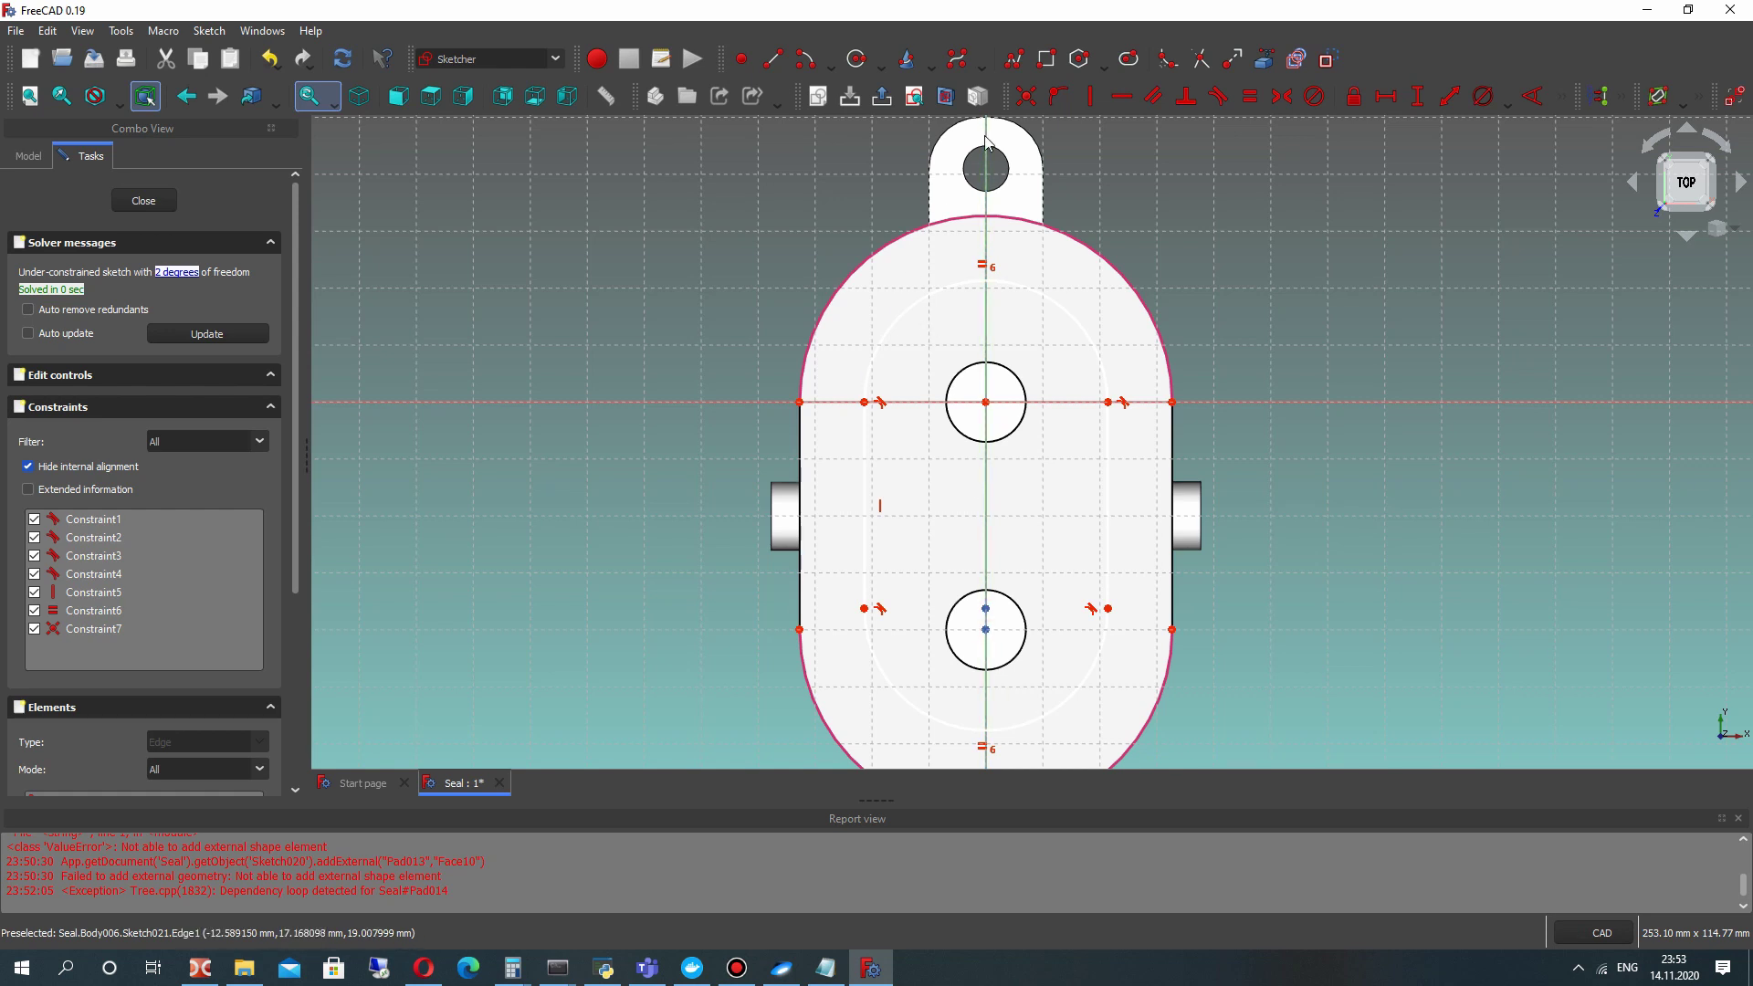
left_click(1028, 97)
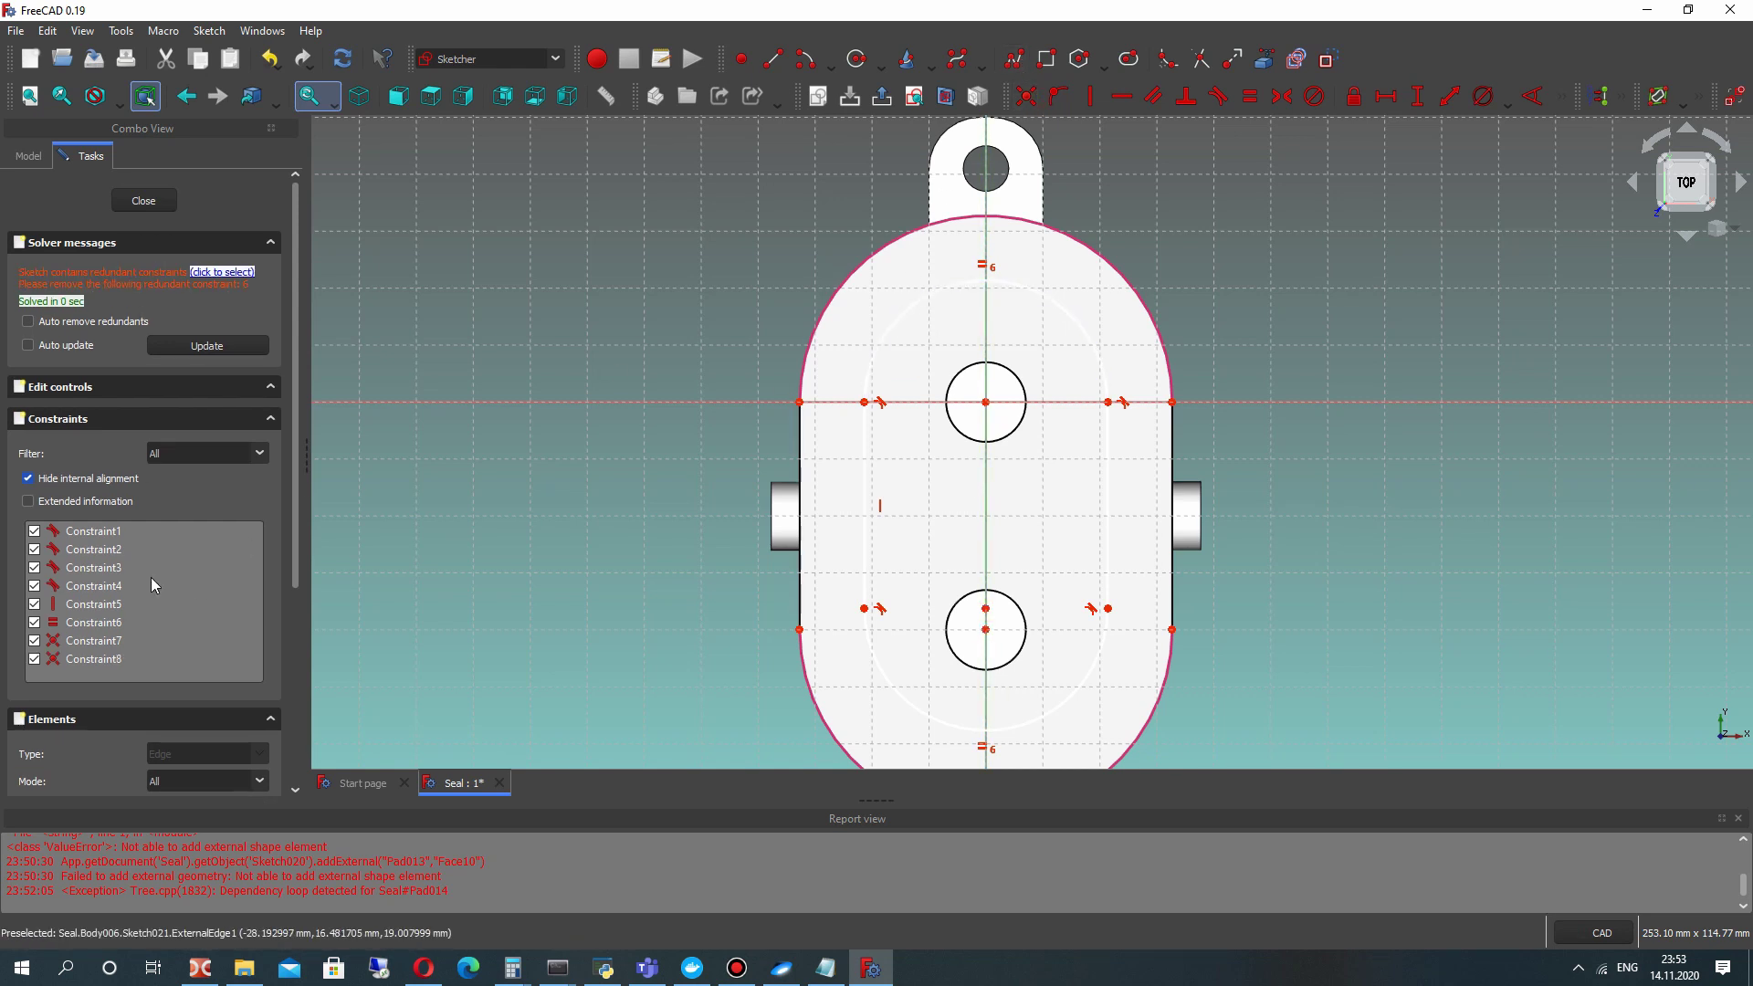
right_click(83, 628)
left_click(115, 810)
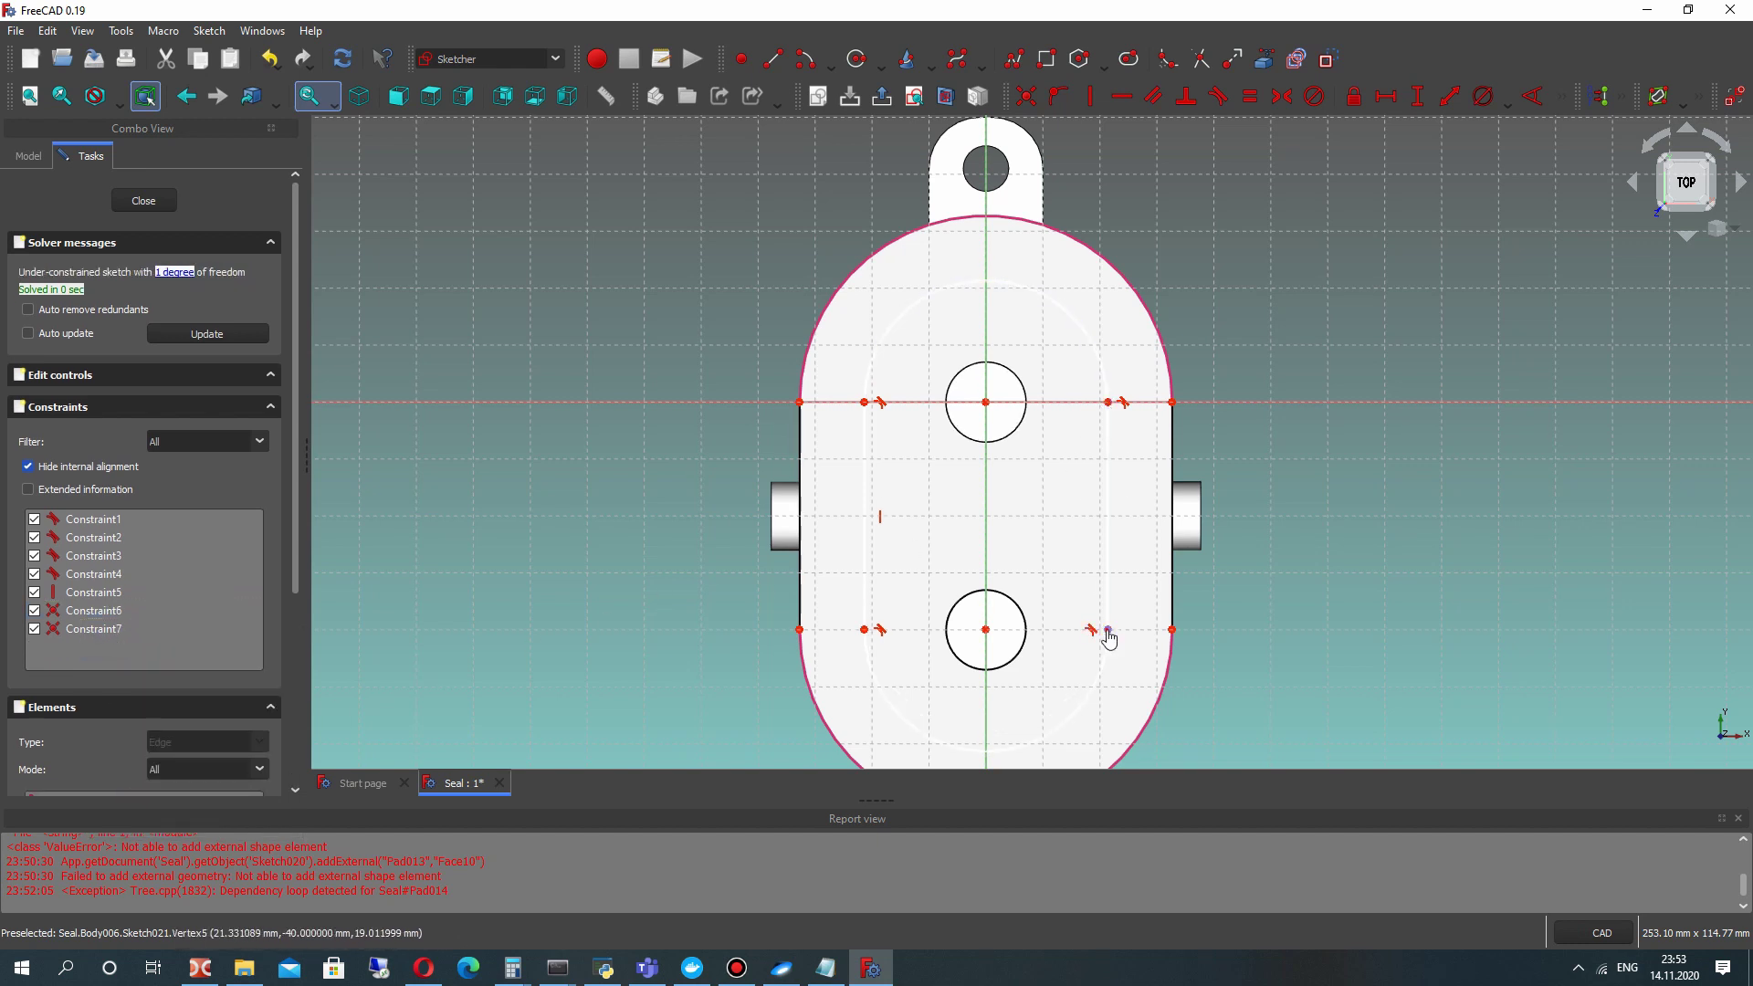
Make the slot's lower arc endpoint coincident with the Cap outline's endpoint, delete the redundant vertical constraint and finish the sketch.
left_click(1171, 631)
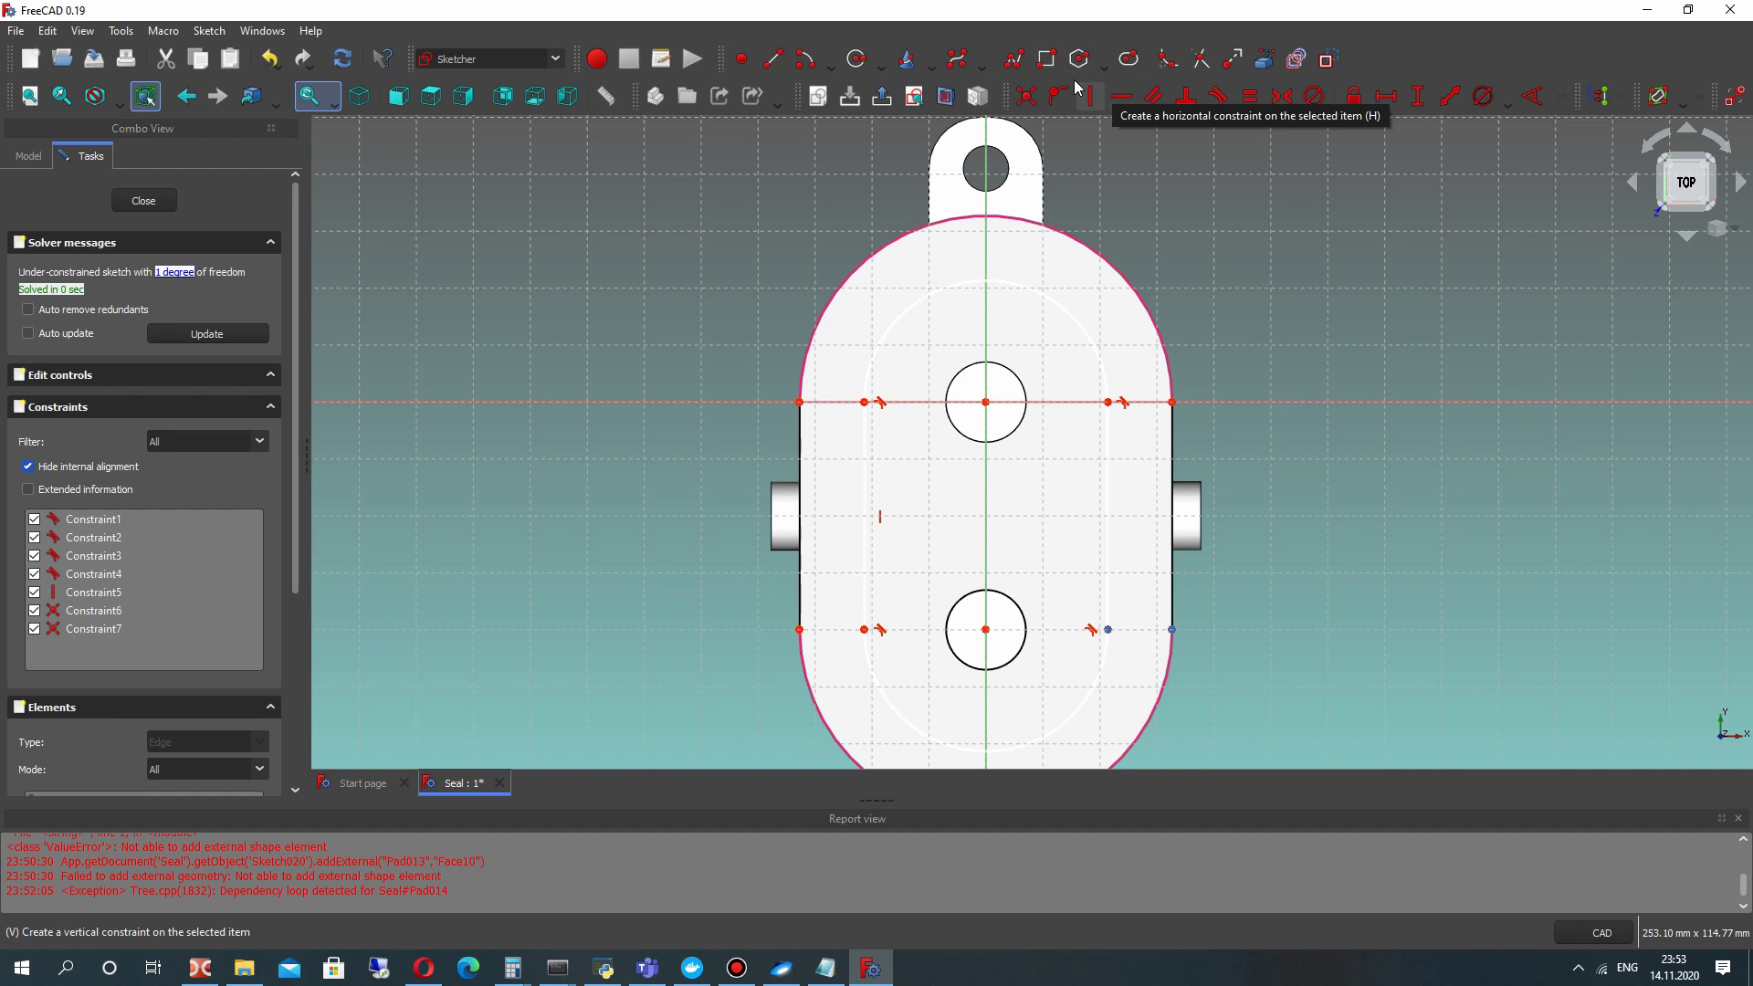
left_click(1032, 97)
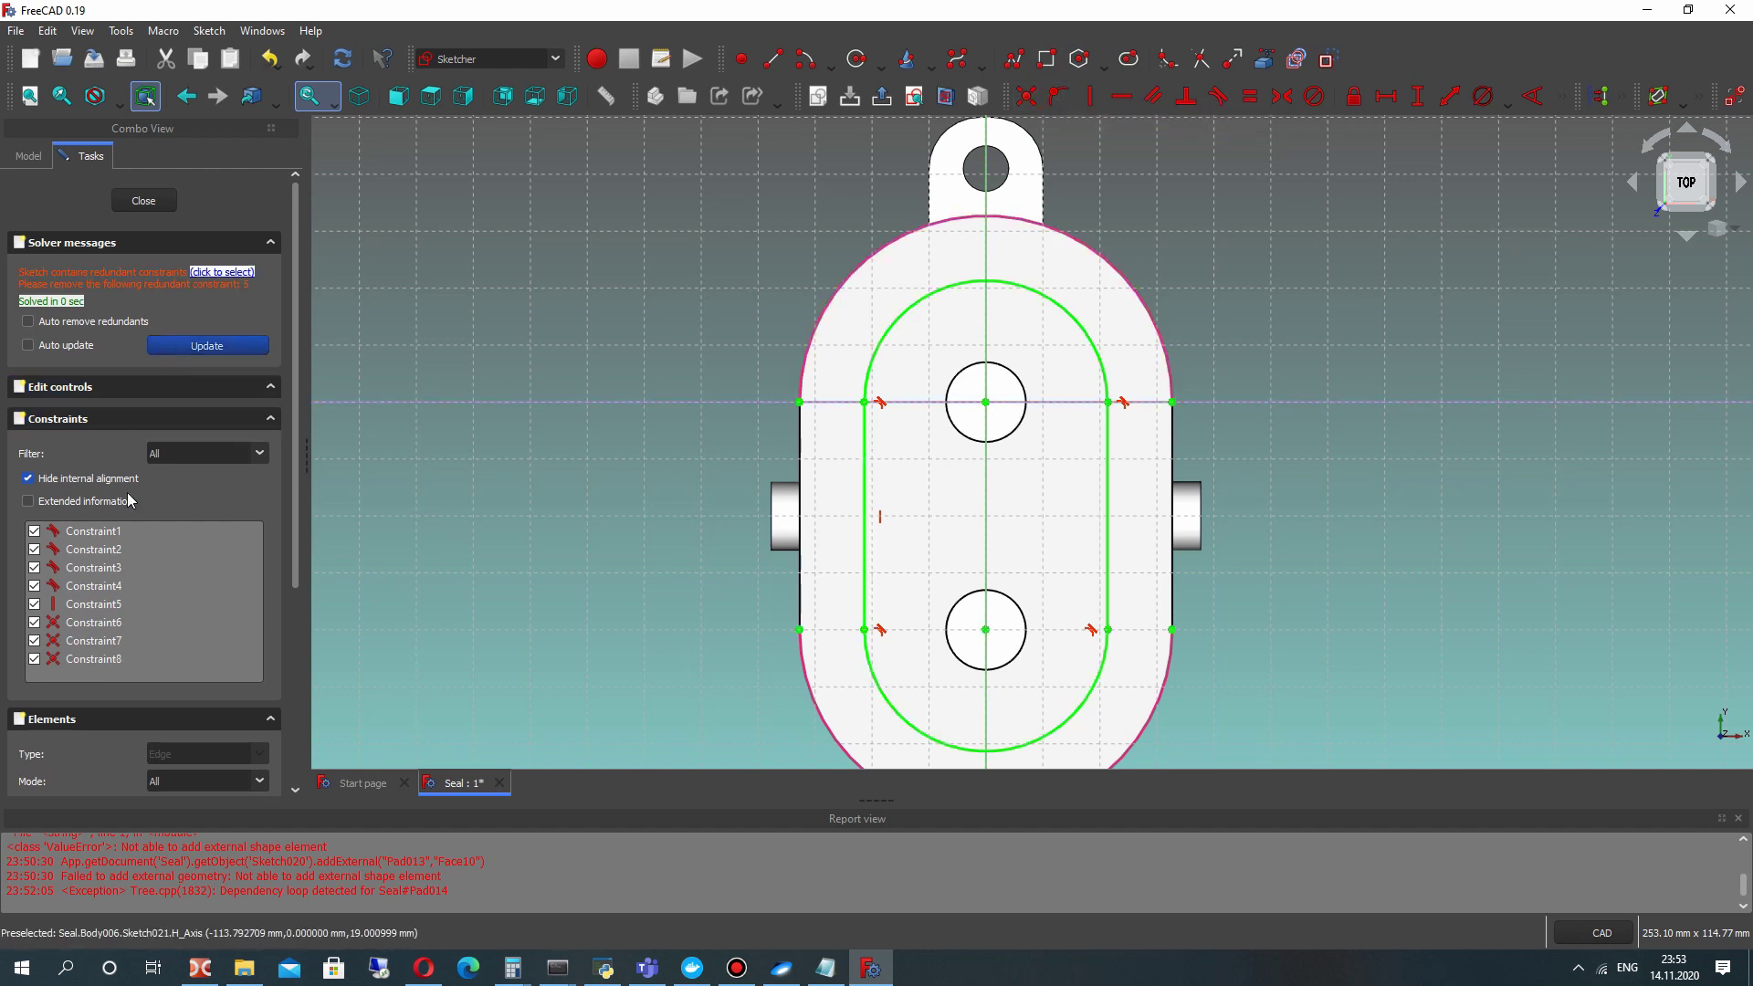
right_click(94, 602)
left_click(151, 784)
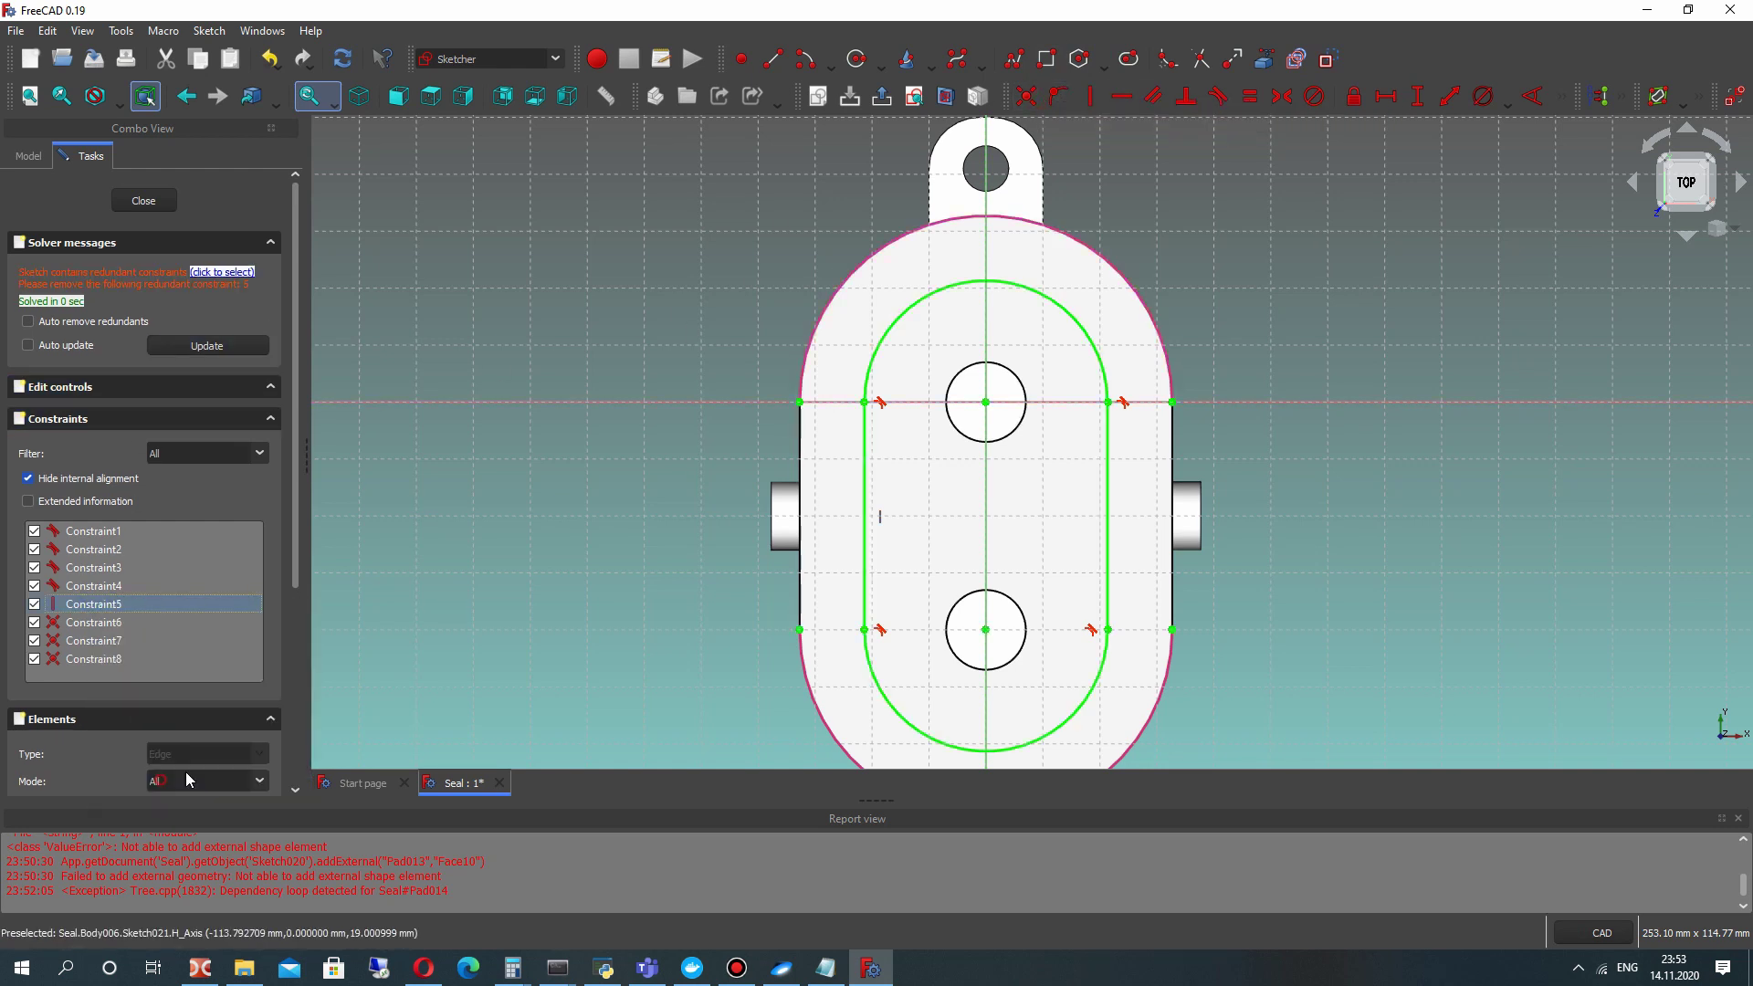
left_click(143, 201)
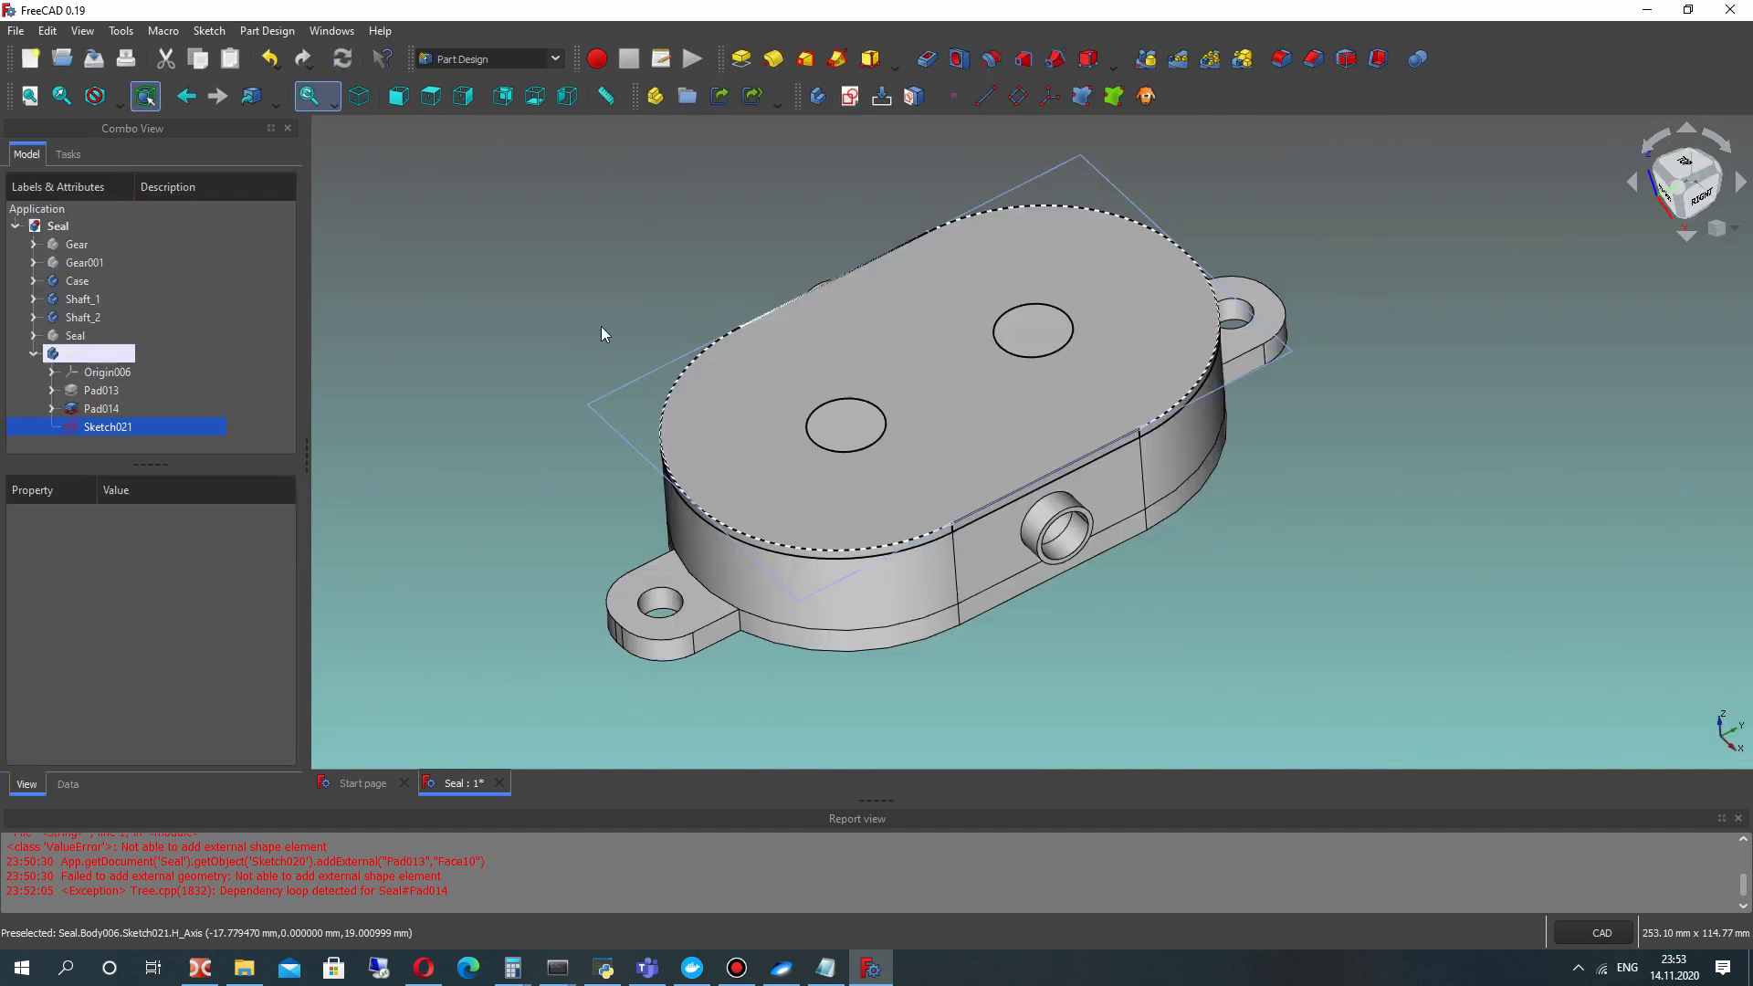
Pad the new slot sketch on top of the Cap up to a Z height of 22 mm.
left_click(741, 58)
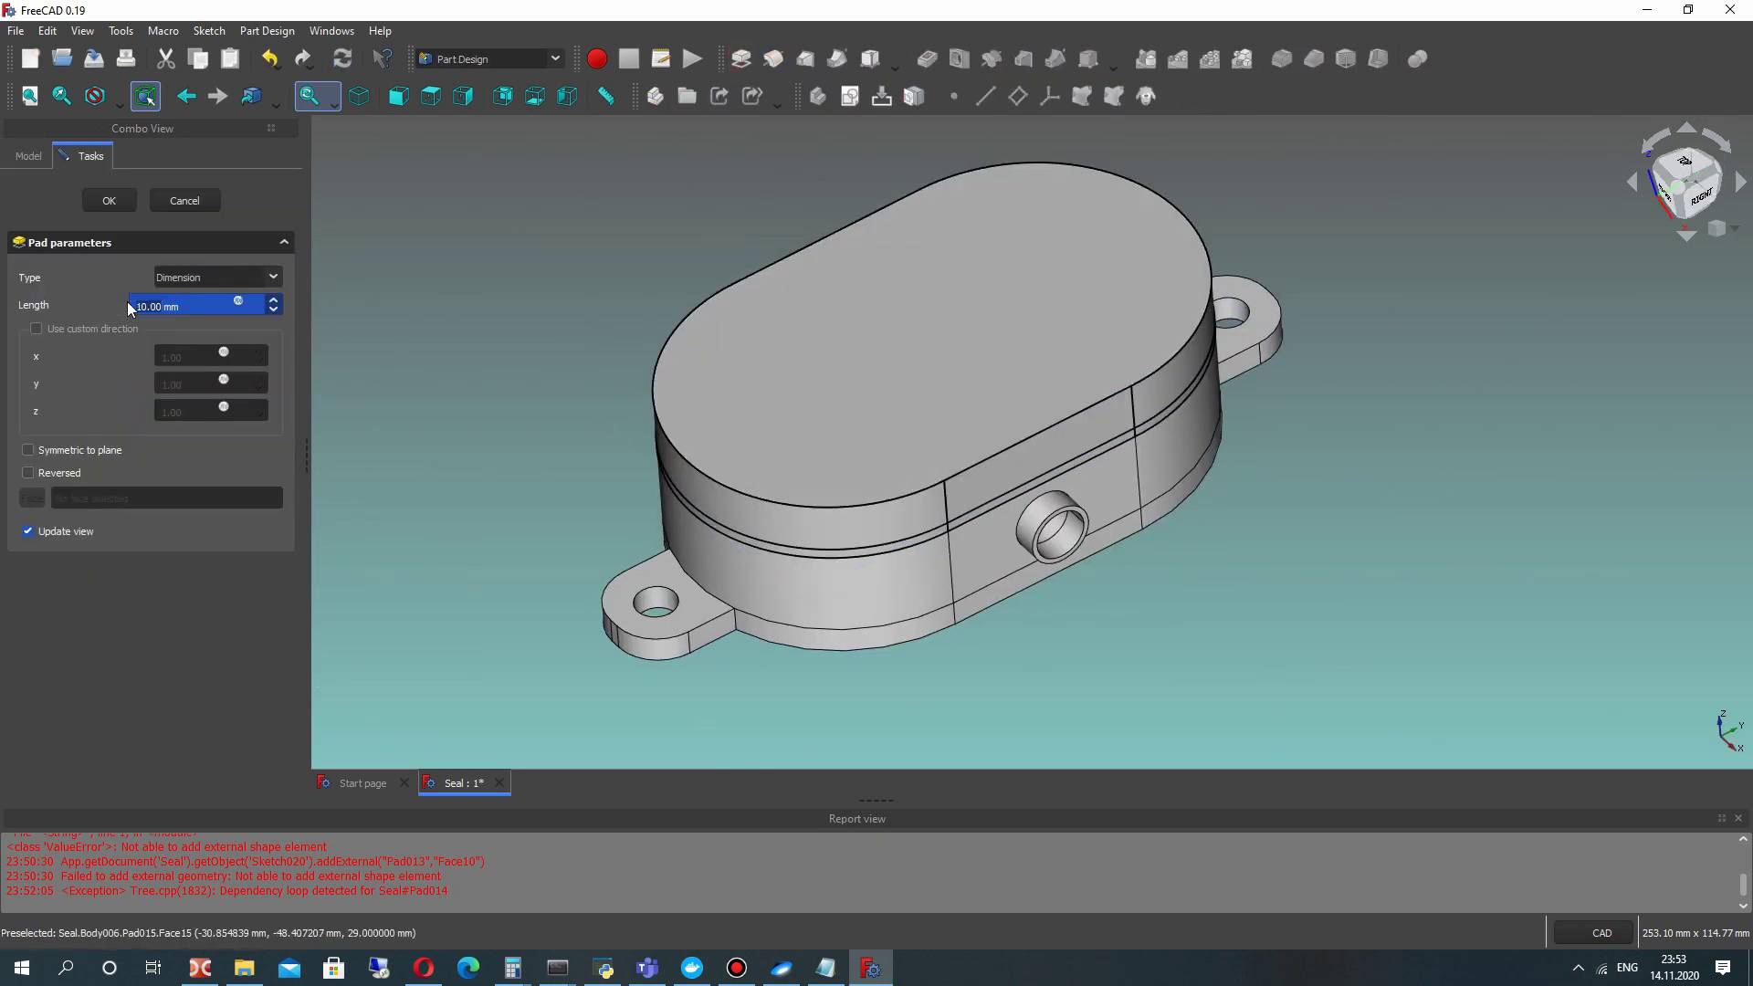
left_click(109, 200)
Set the Refine property of the Cap's newest pad, Pad015, to true.
left_click(103, 428)
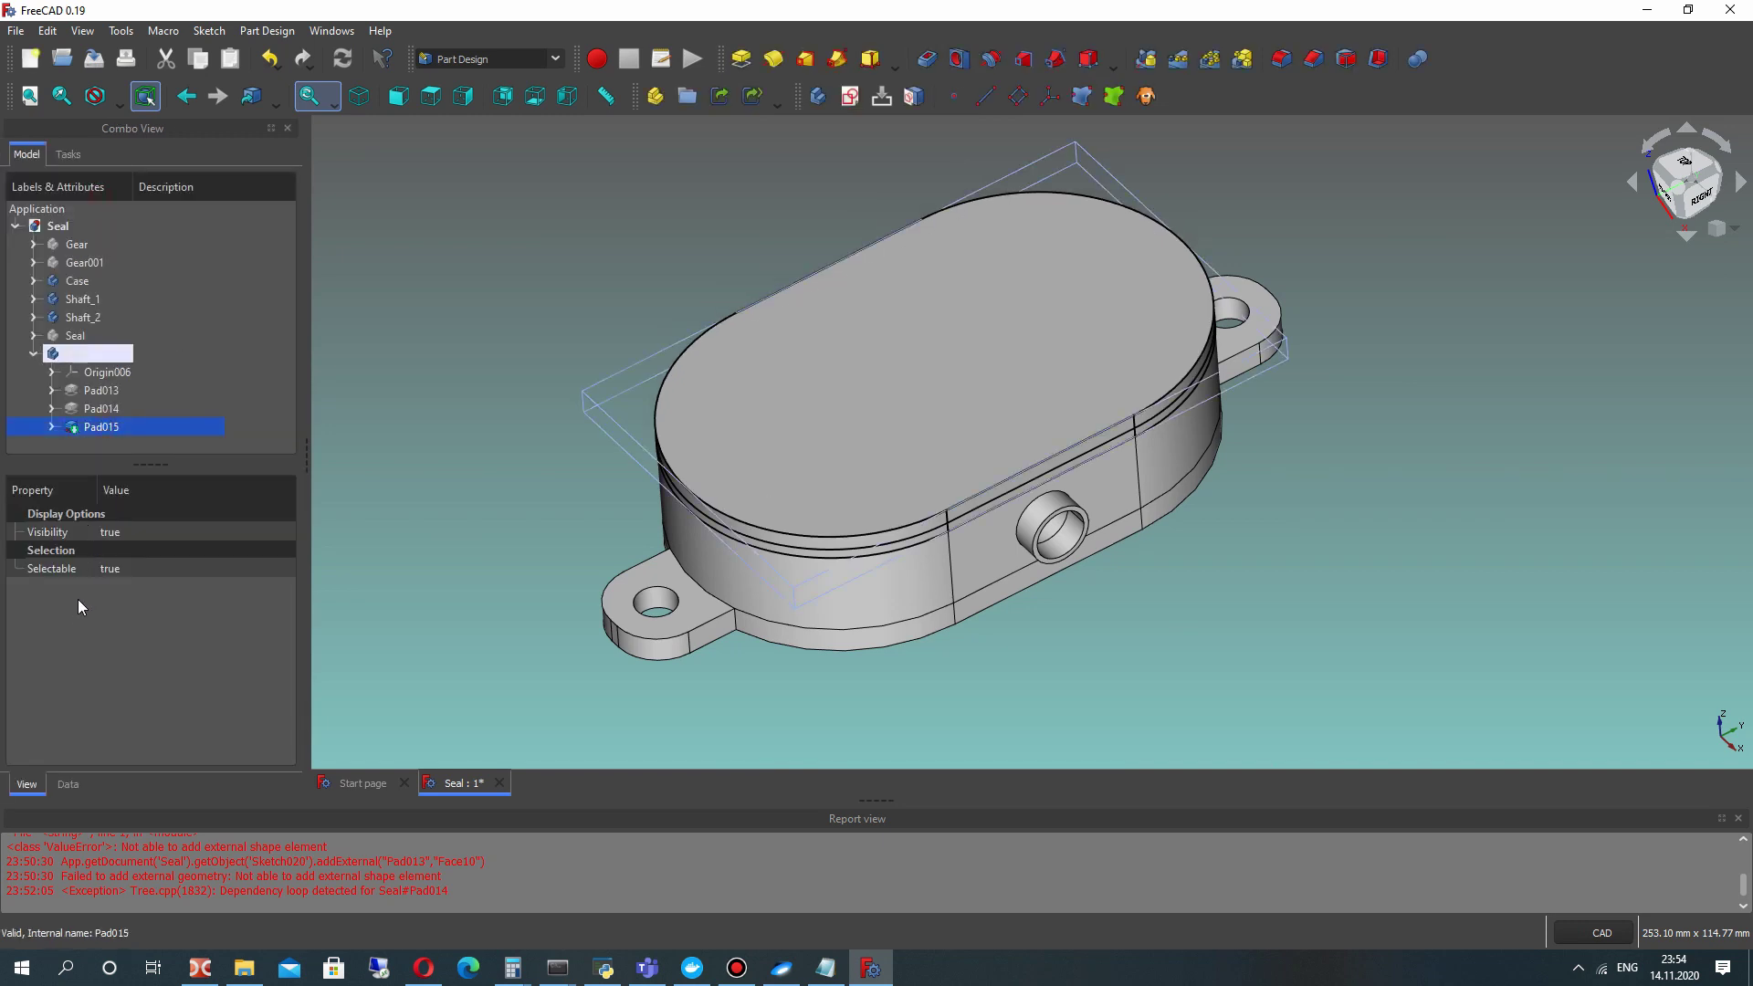
left_click(97, 353)
left_click(68, 784)
left_click(113, 710)
left_click(113, 710)
left_click(113, 746)
left_click(468, 295)
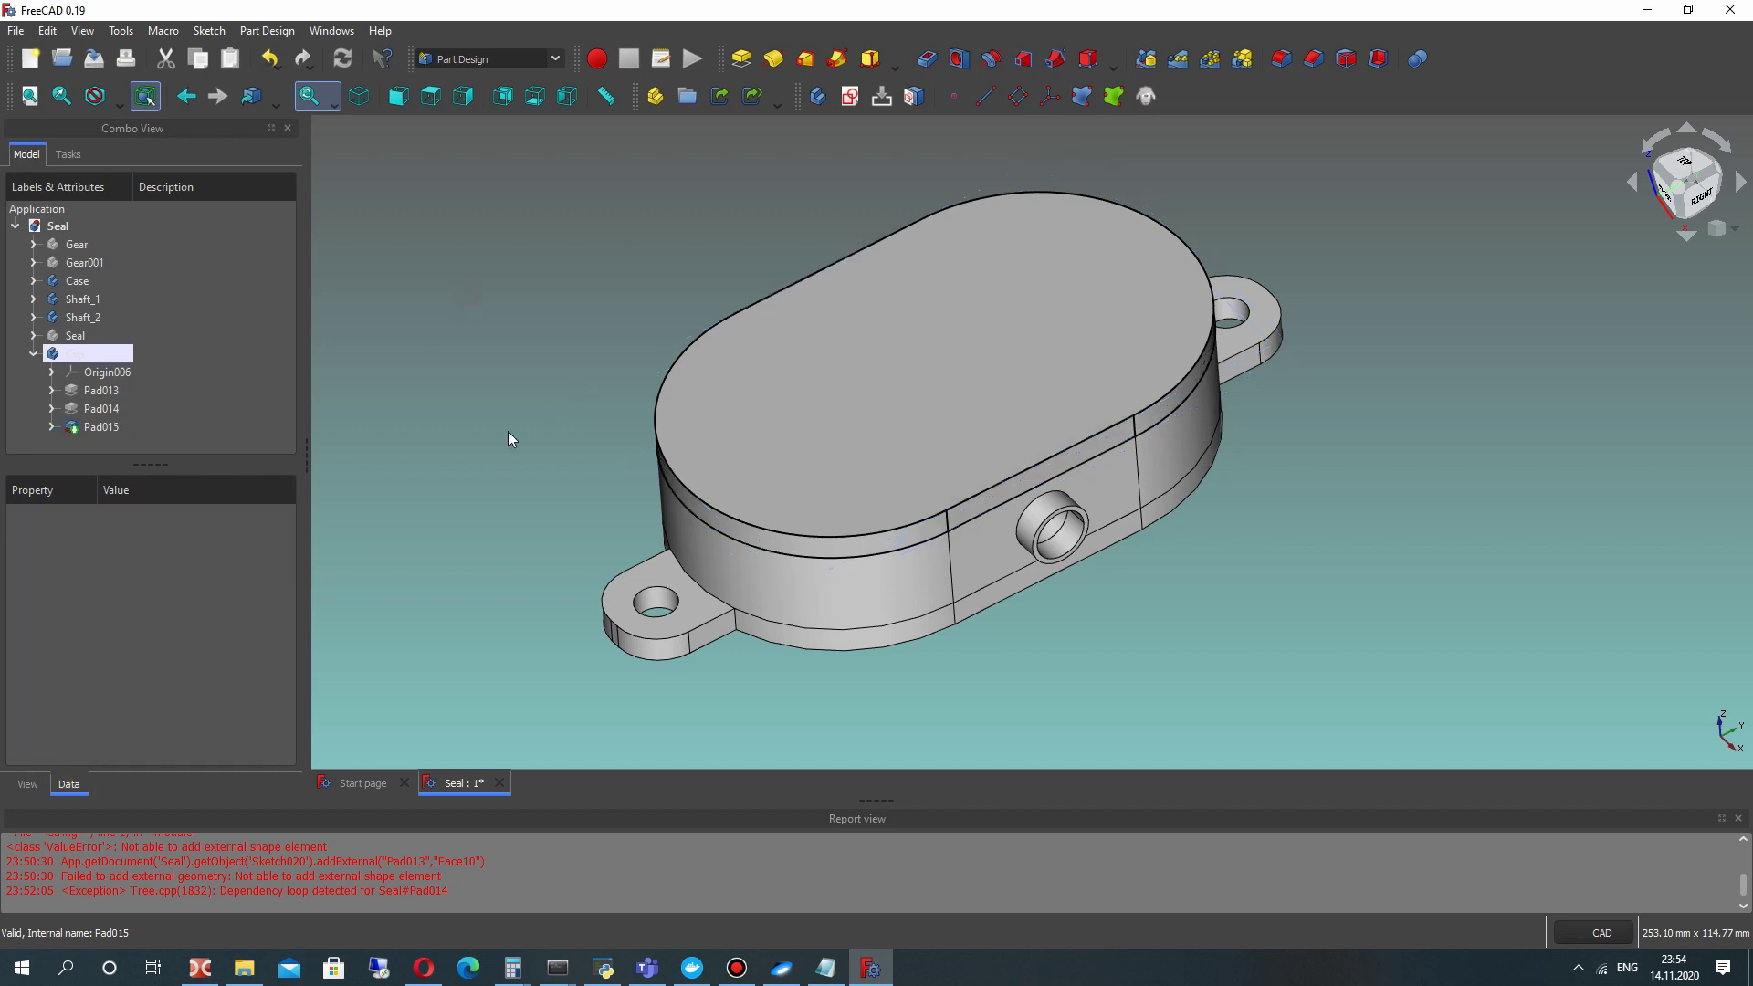
Set the transparency of the Cap body to 50.
mouse_move(900, 360)
middle_mouse_down()
mouse_move(797, 242)
mouse_move(892, 379)
middle_mouse_up()
middle_click_drag(576, 244, 582, 260)
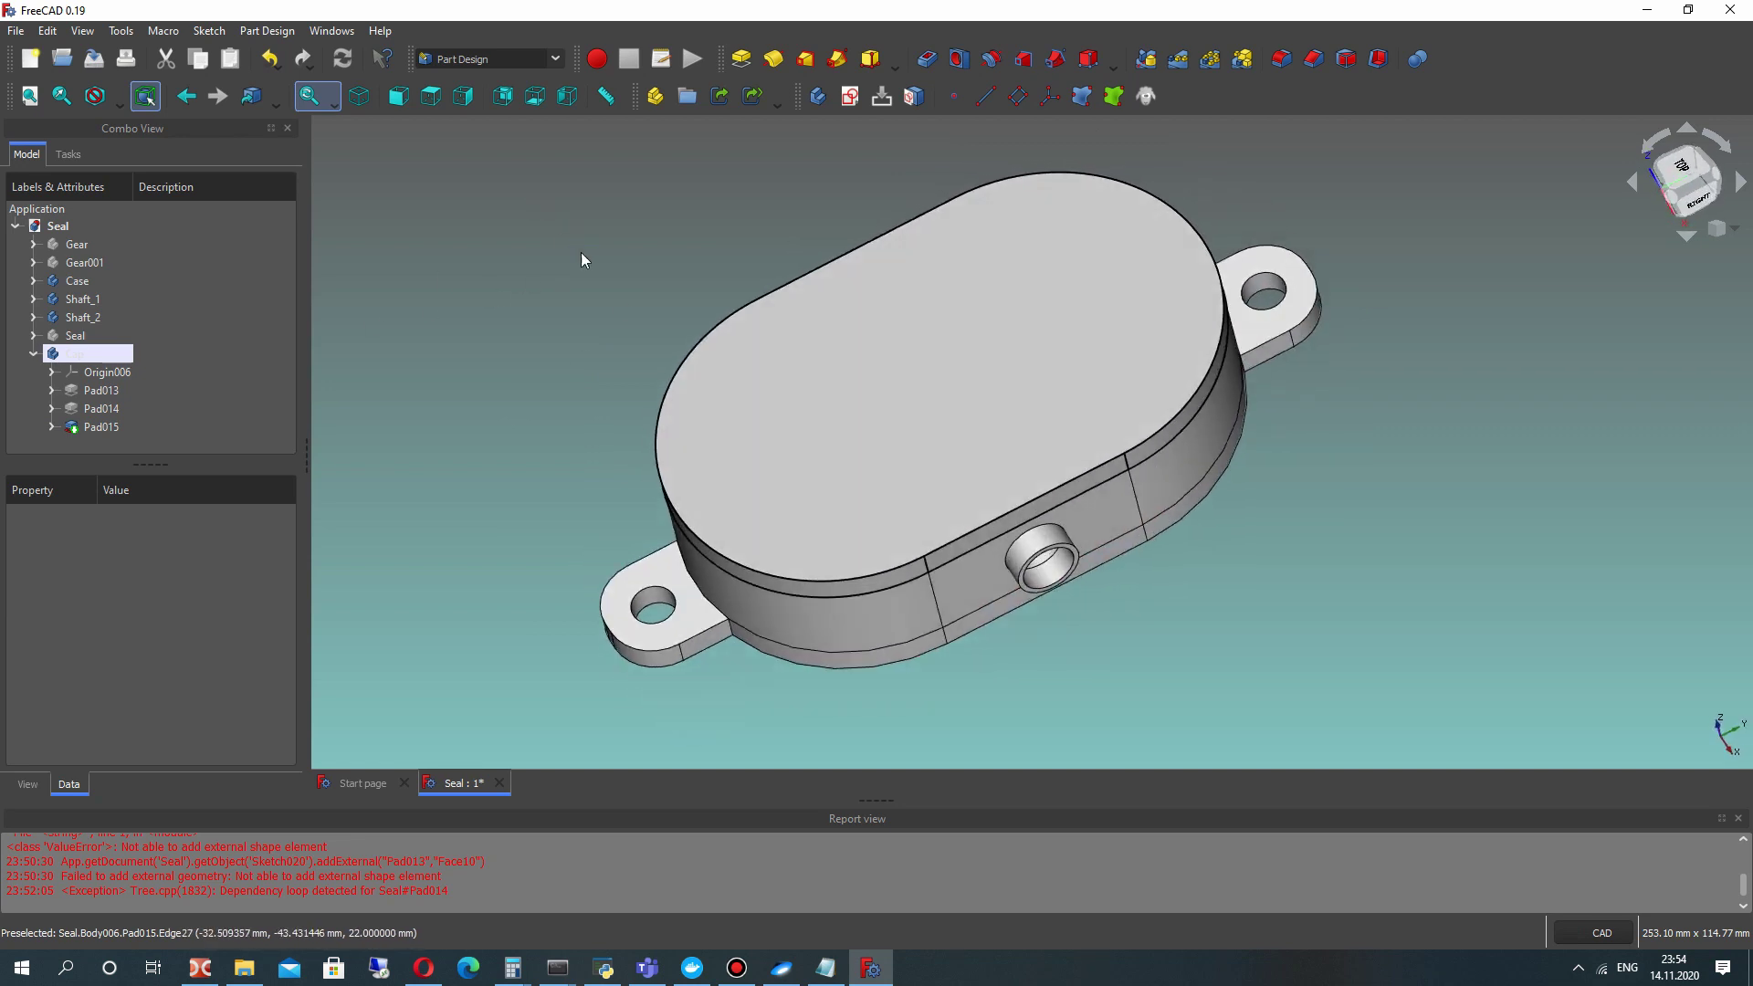
middle_click_drag(714, 338, 682, 484)
left_click(75, 355)
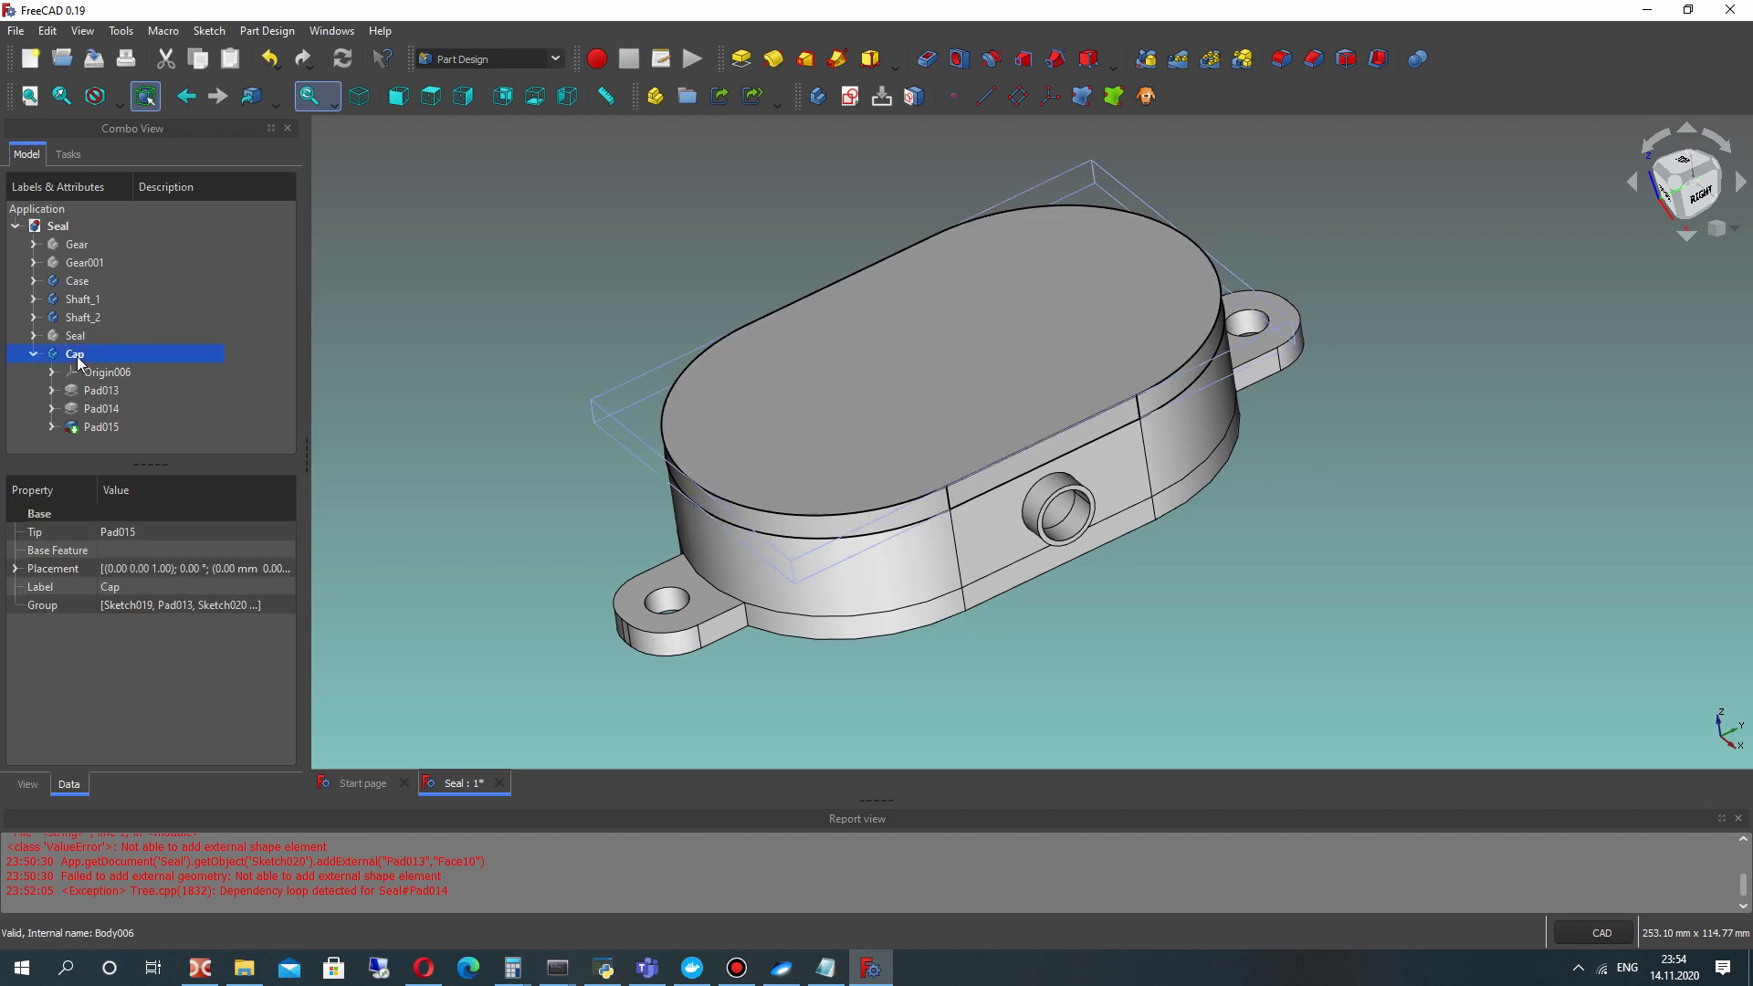
left_click(26, 784)
left_click(110, 757)
type("50")
left_click(432, 225)
Examine through the transparent Cap how it sits over the shafts, the seal groove and the Case's screw holes.
middle_click_drag(544, 318, 442, 239)
middle_click_drag(846, 378, 837, 353)
left_click_drag(837, 353, 847, 420)
middle_click_drag(848, 420, 907, 419)
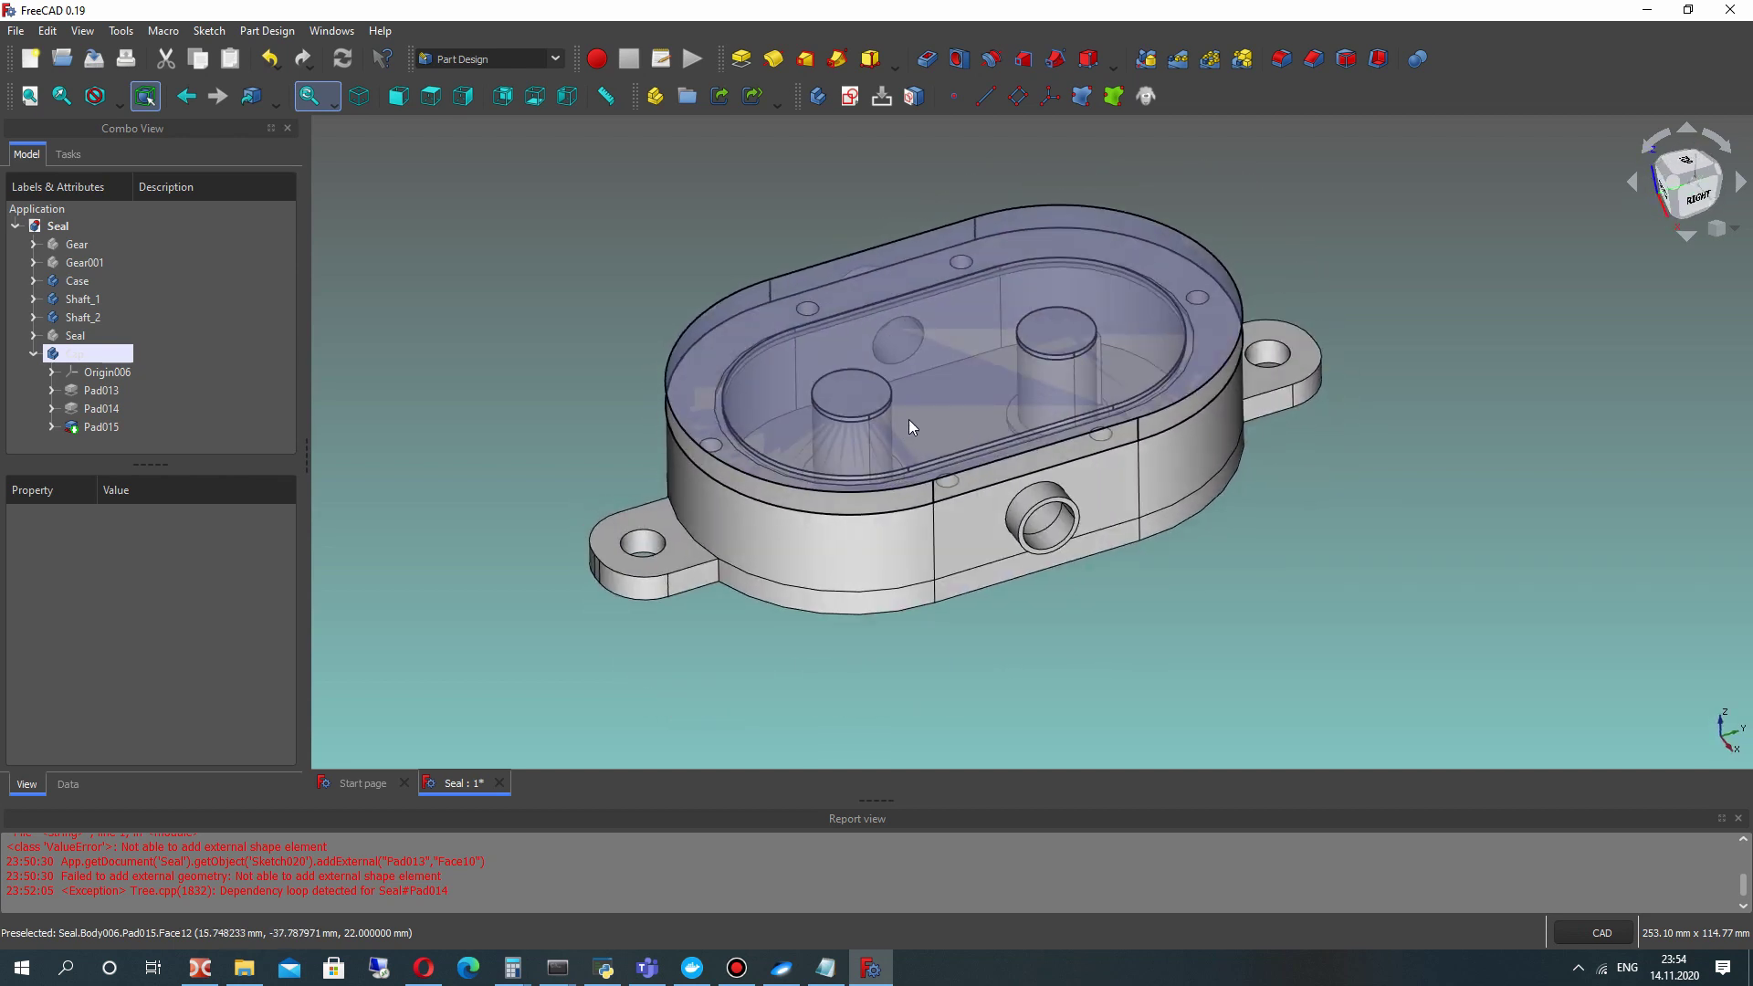
scroll(908, 419, "up", 2)
middle_click_drag(816, 383, 821, 362)
left_click_drag(820, 363, 860, 395)
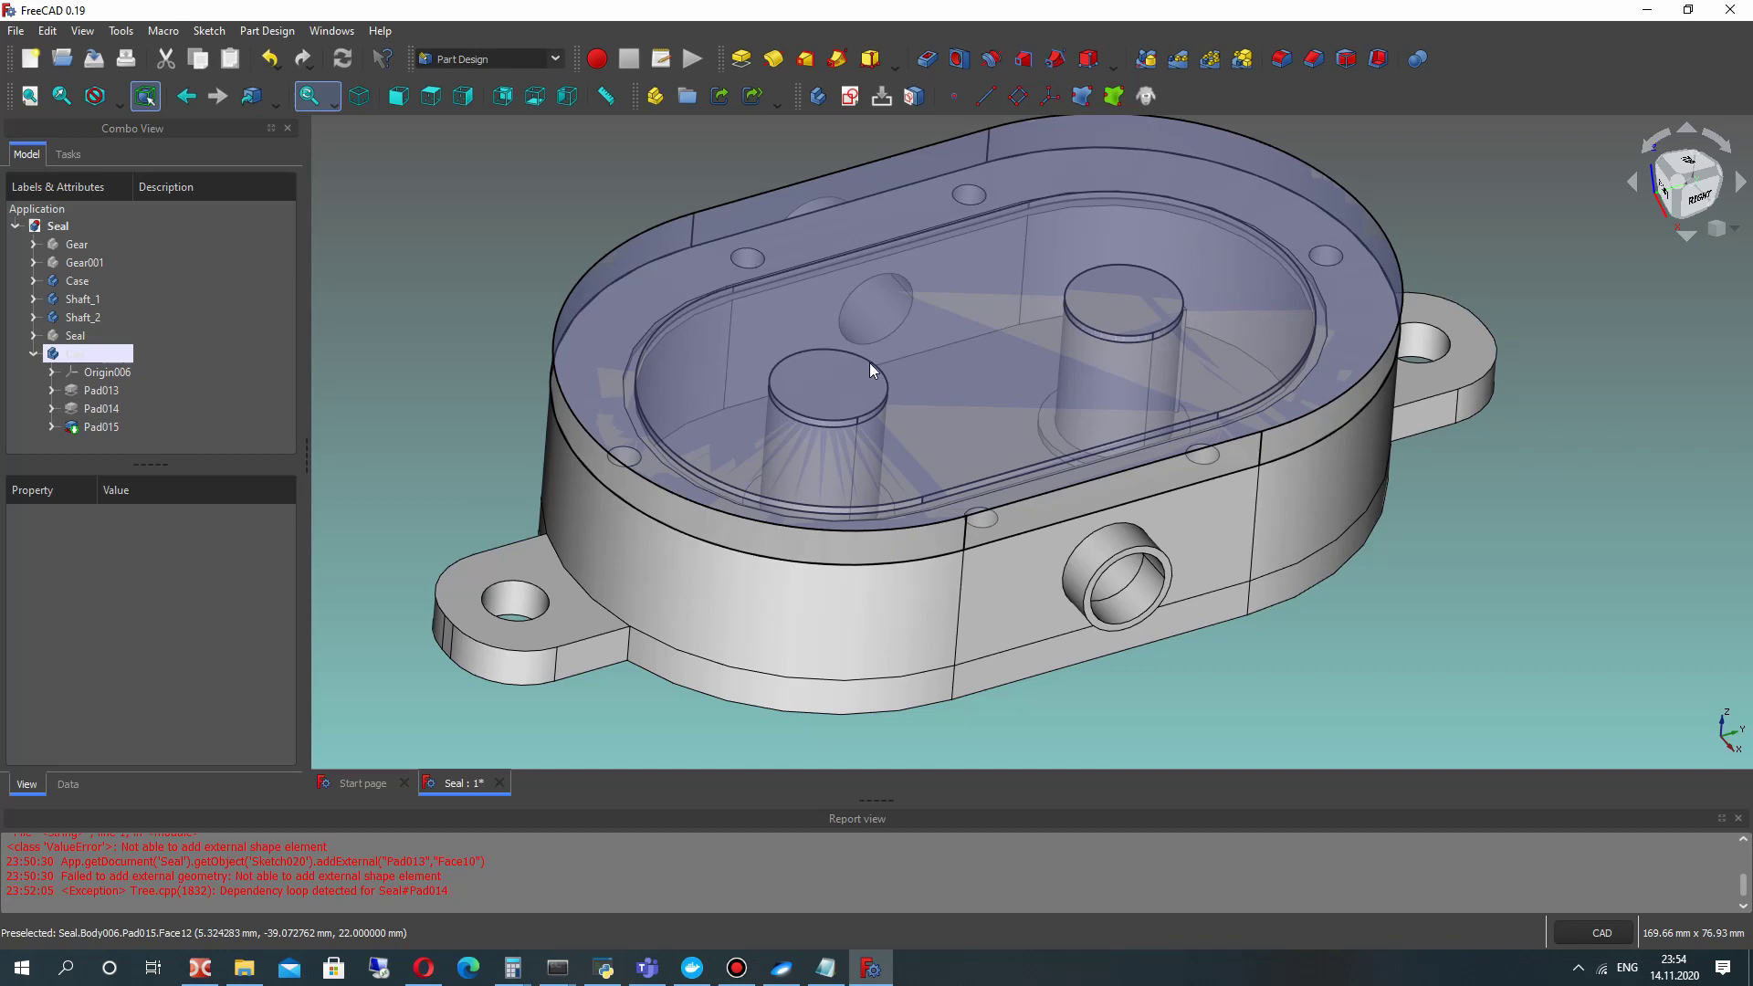
key("2")
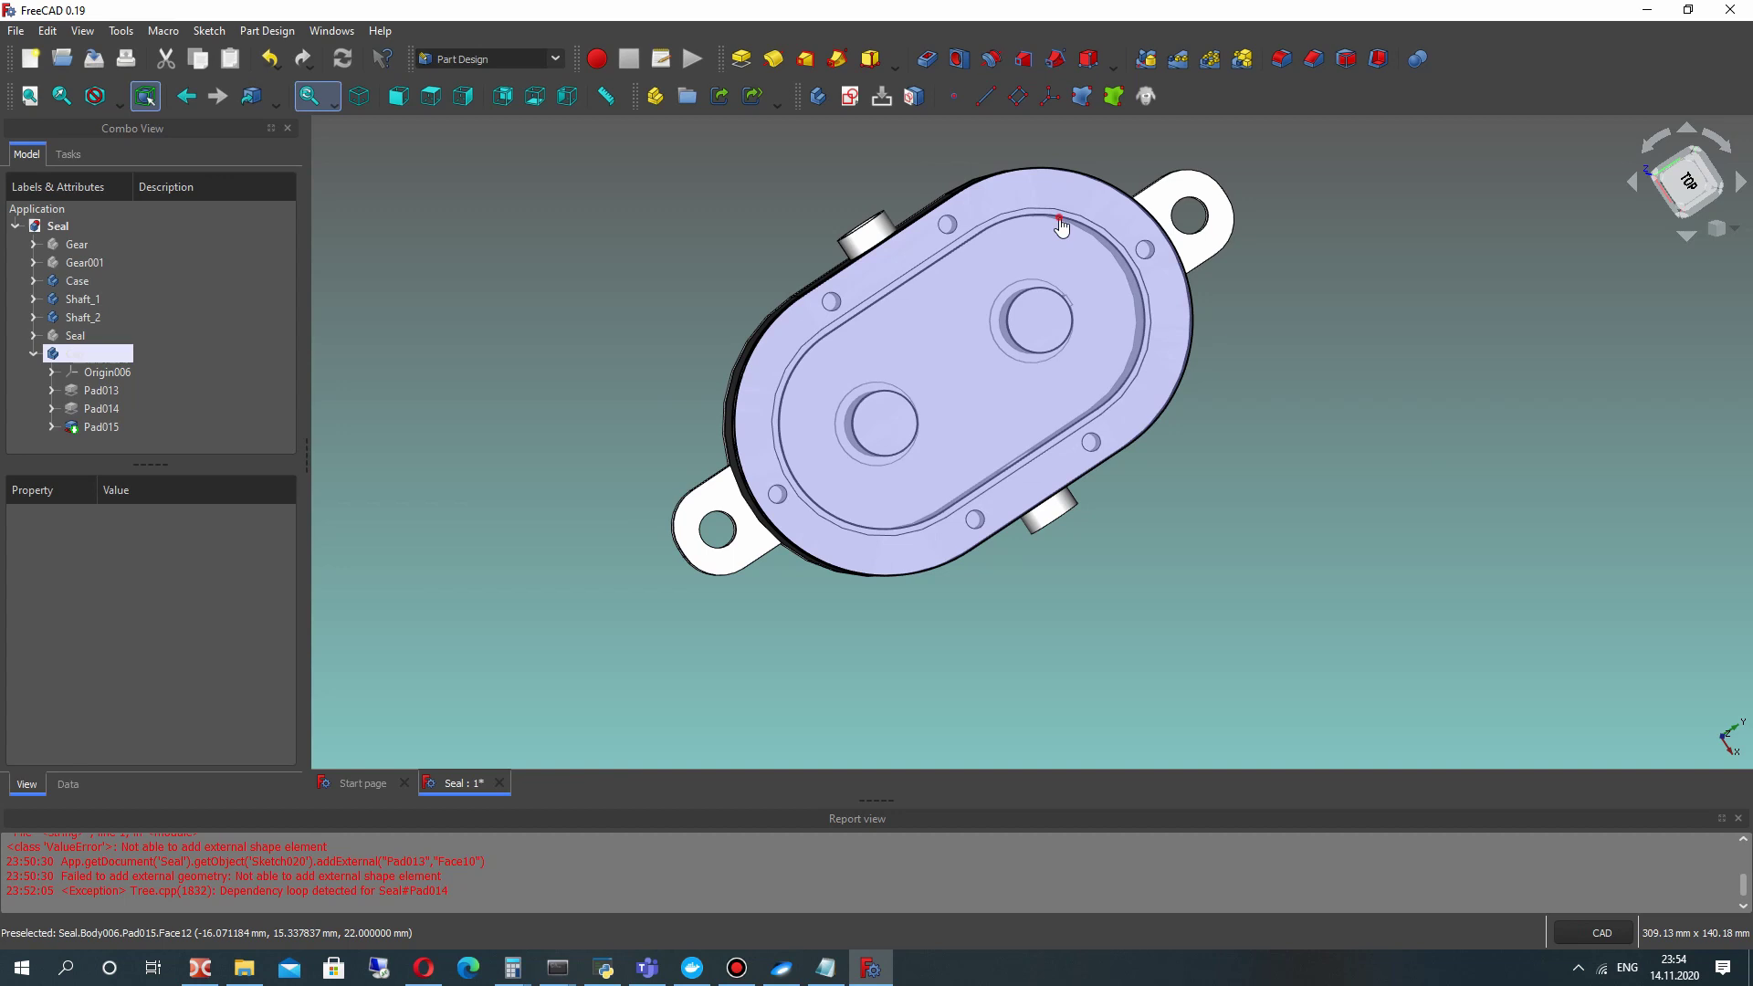
left_click(1059, 219)
left_click(551, 344)
left_click(42, 362)
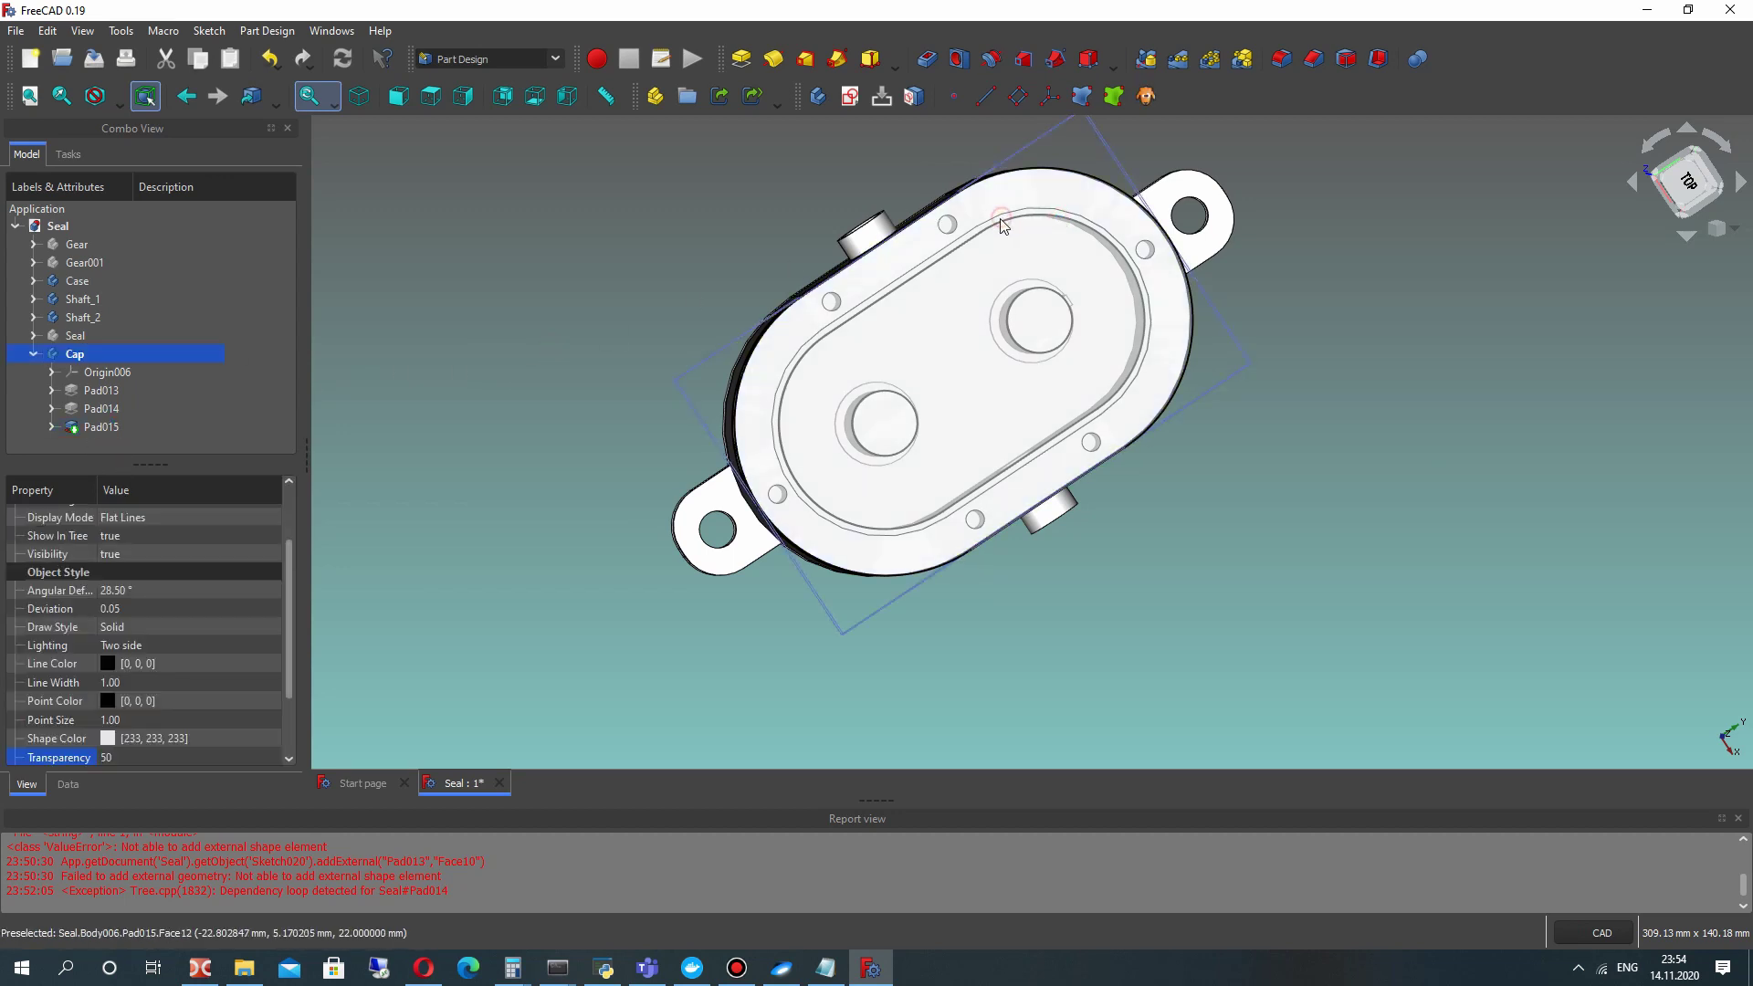
left_click(849, 96)
scroll(1033, 206, "down", 3)
left_click(184, 201)
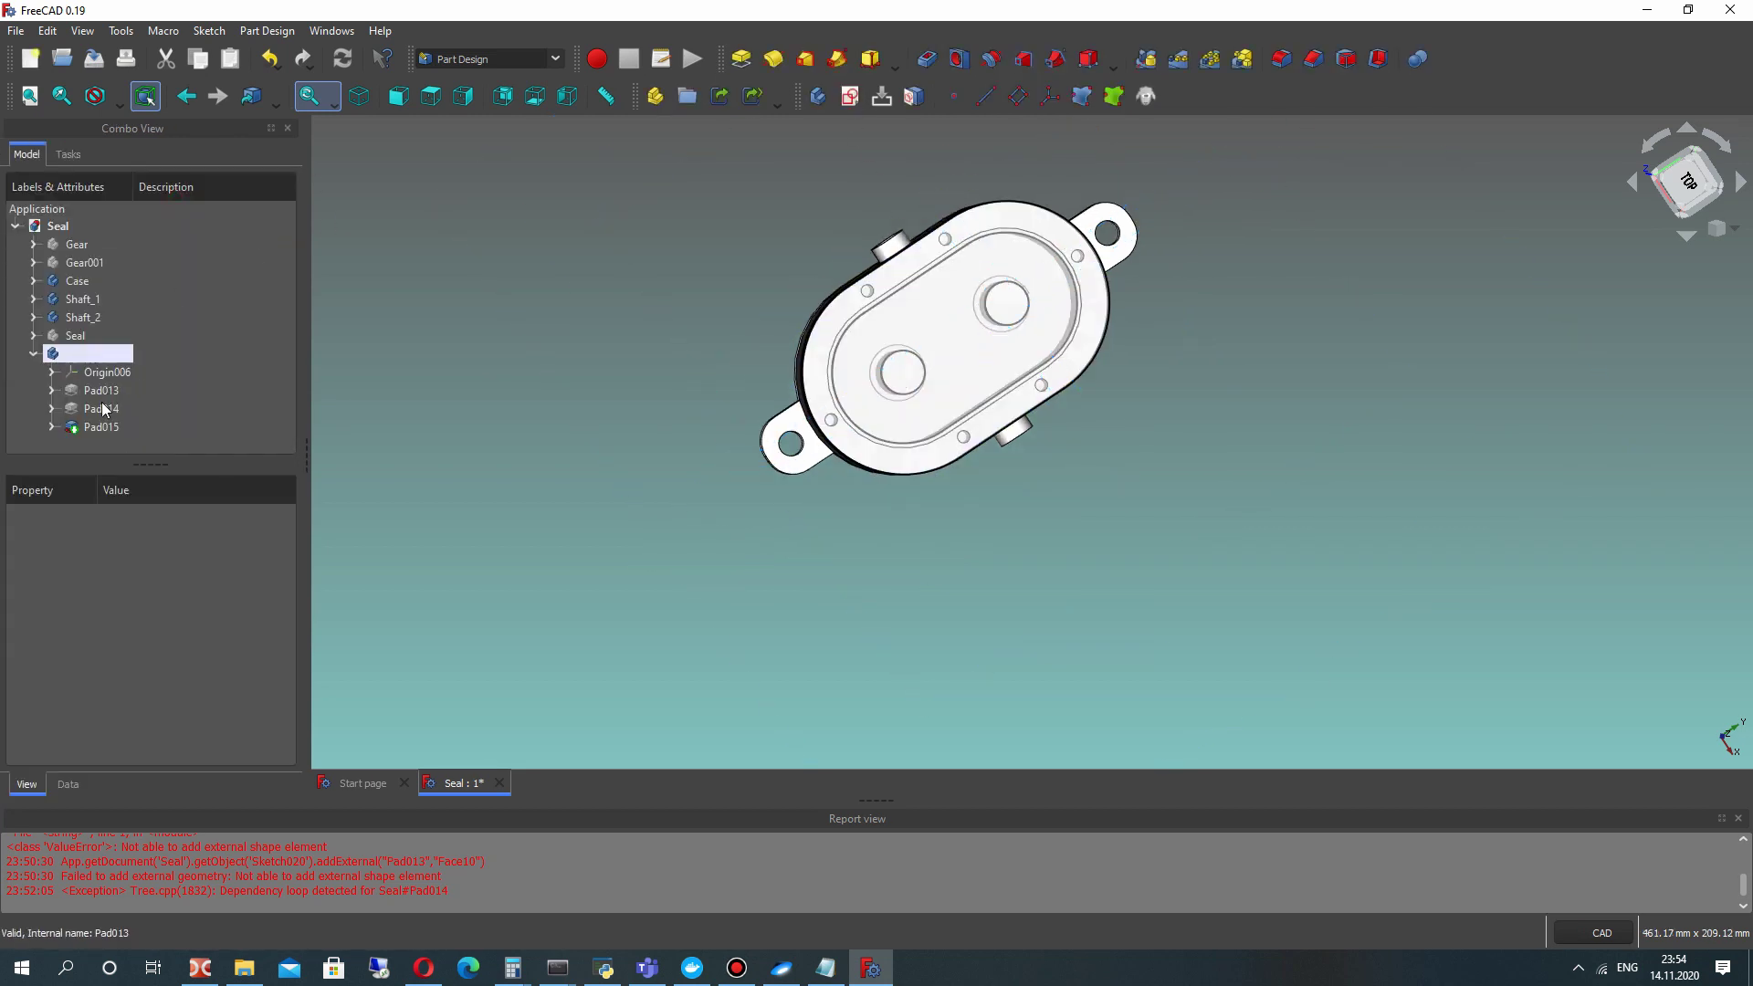
Create a sketch on the Cap's top face and draw a circle about 8.4 mm in diameter around the uppermost screw hole, centred on the vertical axis.
left_click(90, 426)
left_click(583, 194)
middle_click_drag(931, 260, 975, 228)
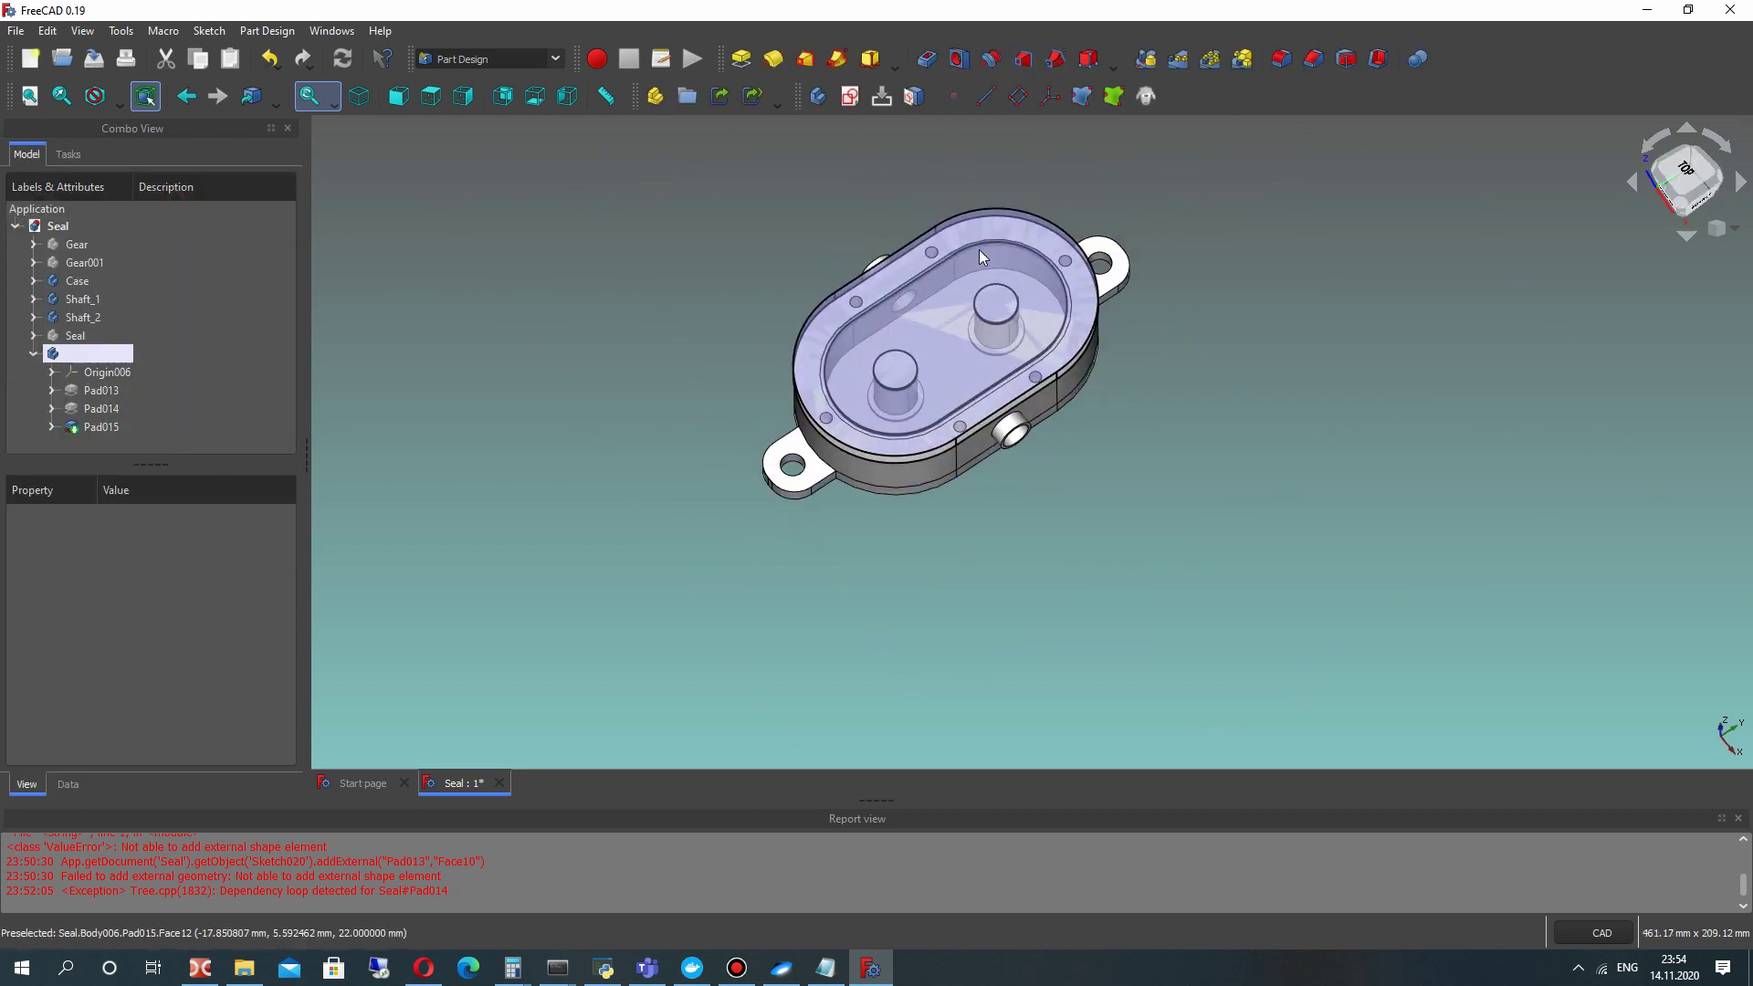
left_click(979, 249)
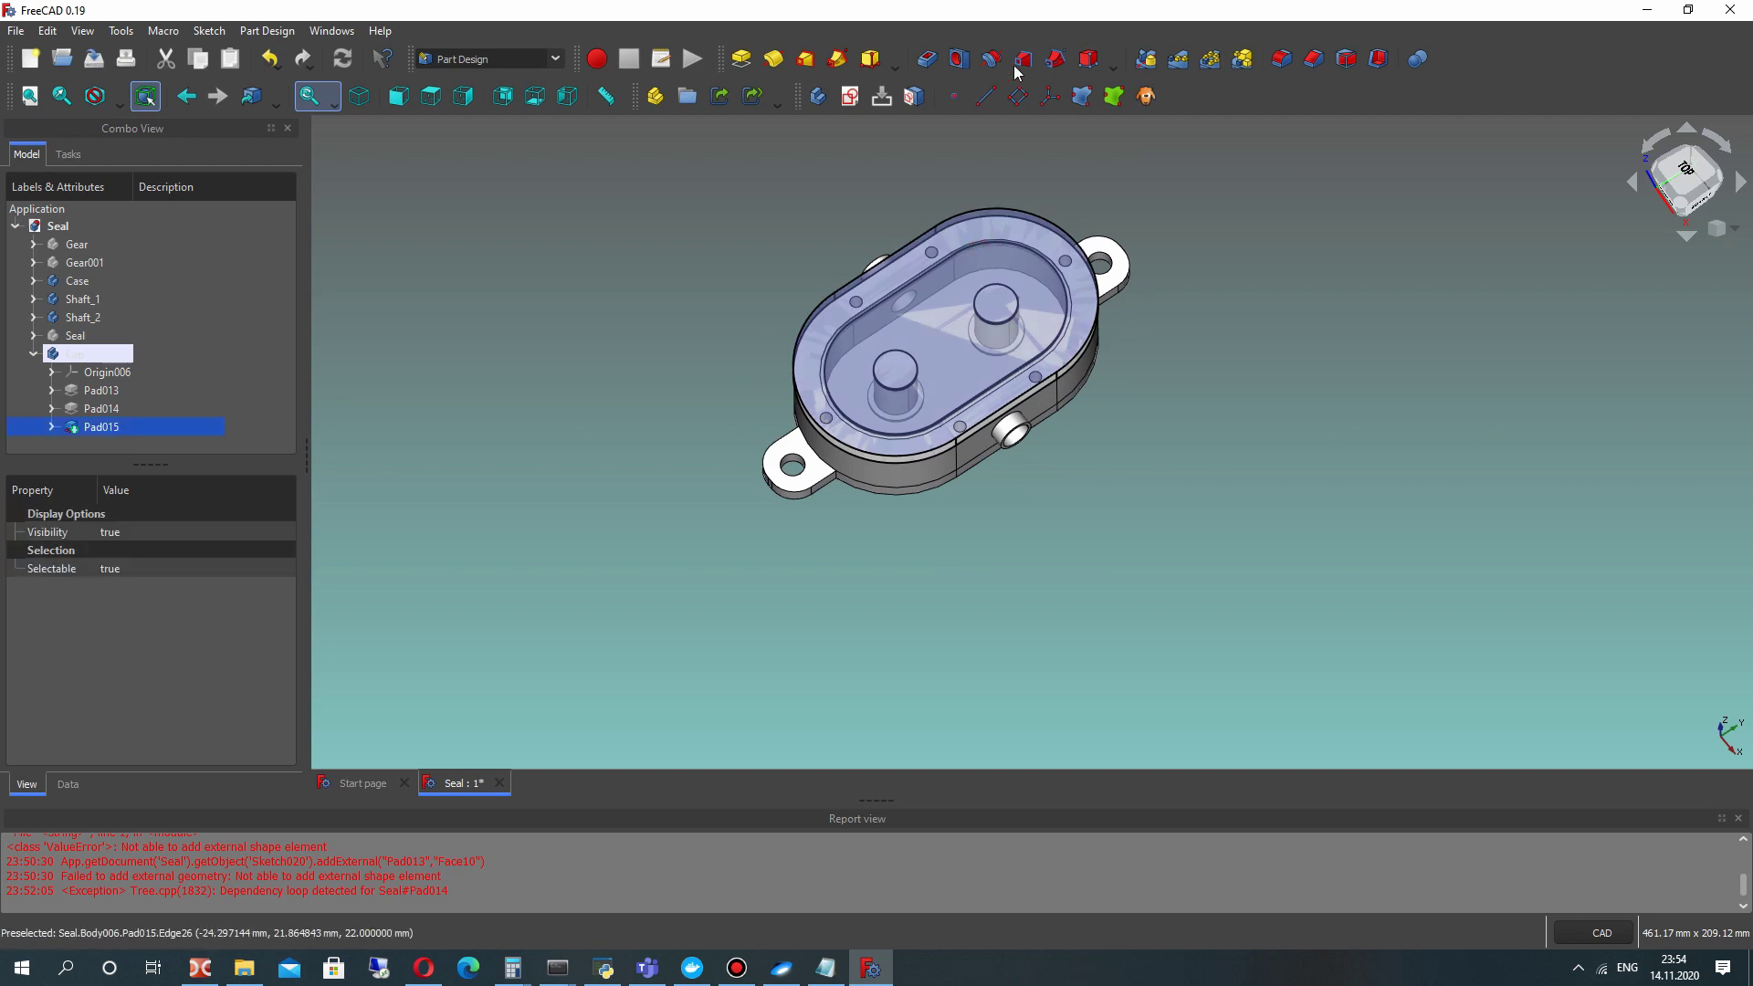
left_click(849, 95)
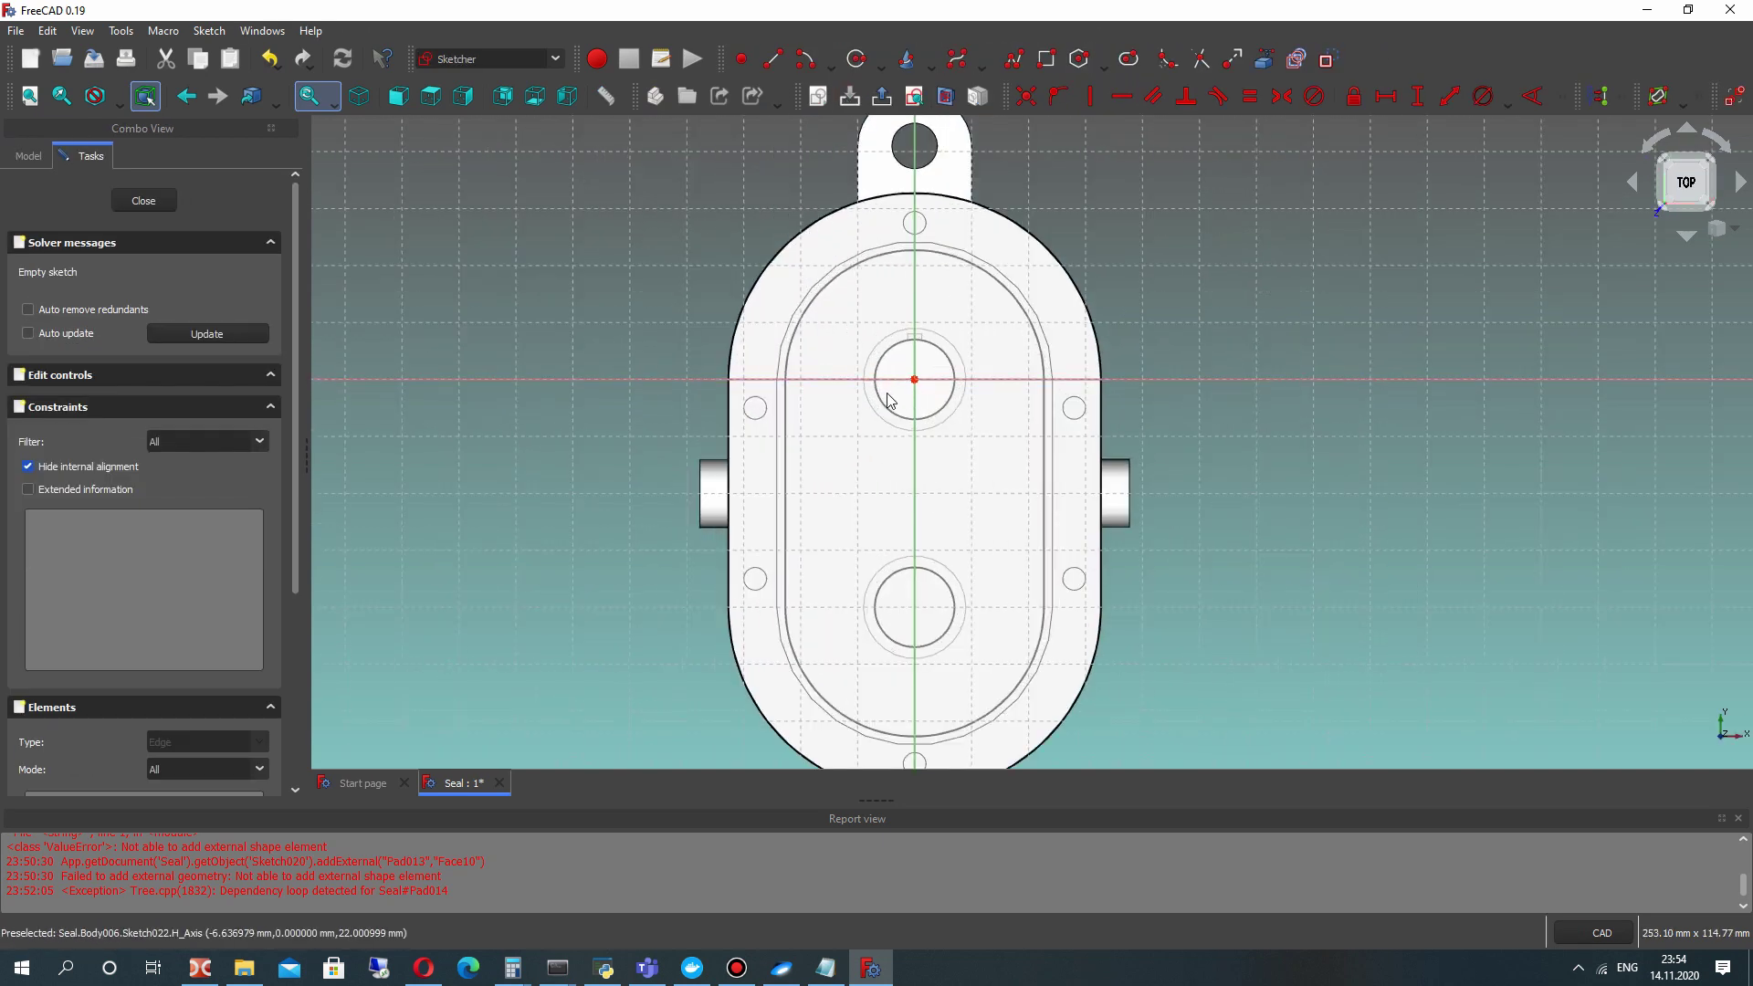
middle_click_drag(878, 292, 869, 397)
left_click(856, 59)
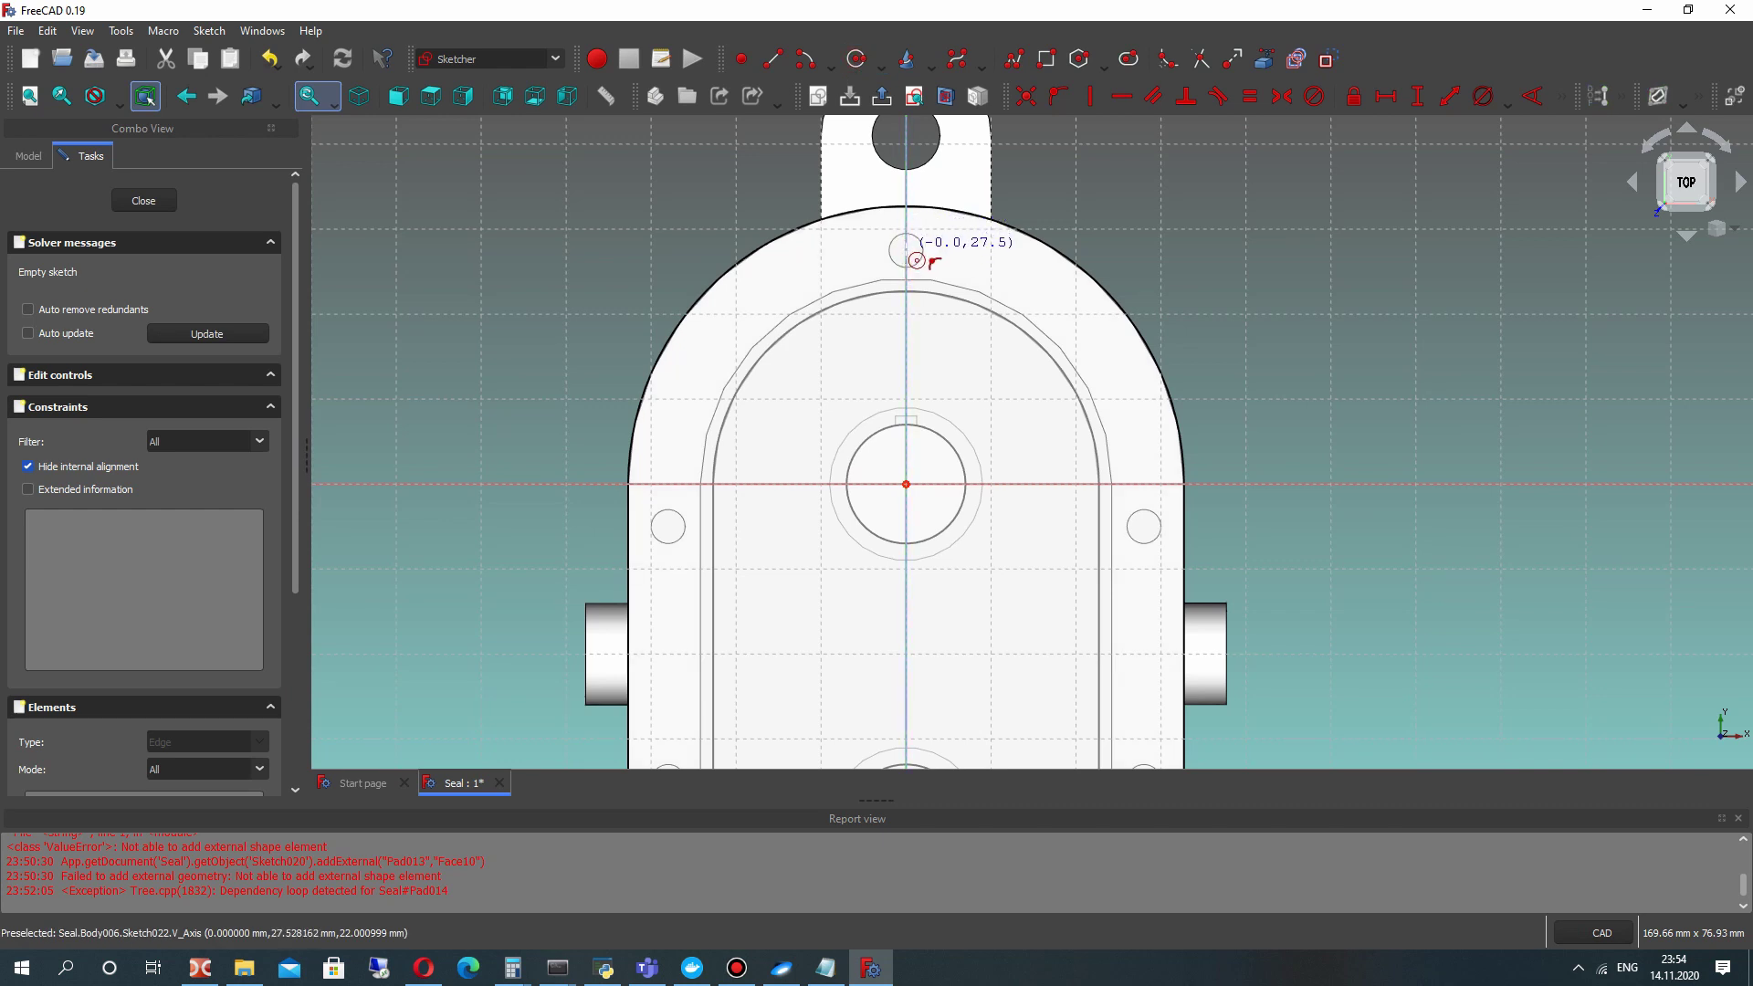
left_click(909, 213)
scroll(883, 324, "up", 2)
right_click(903, 241)
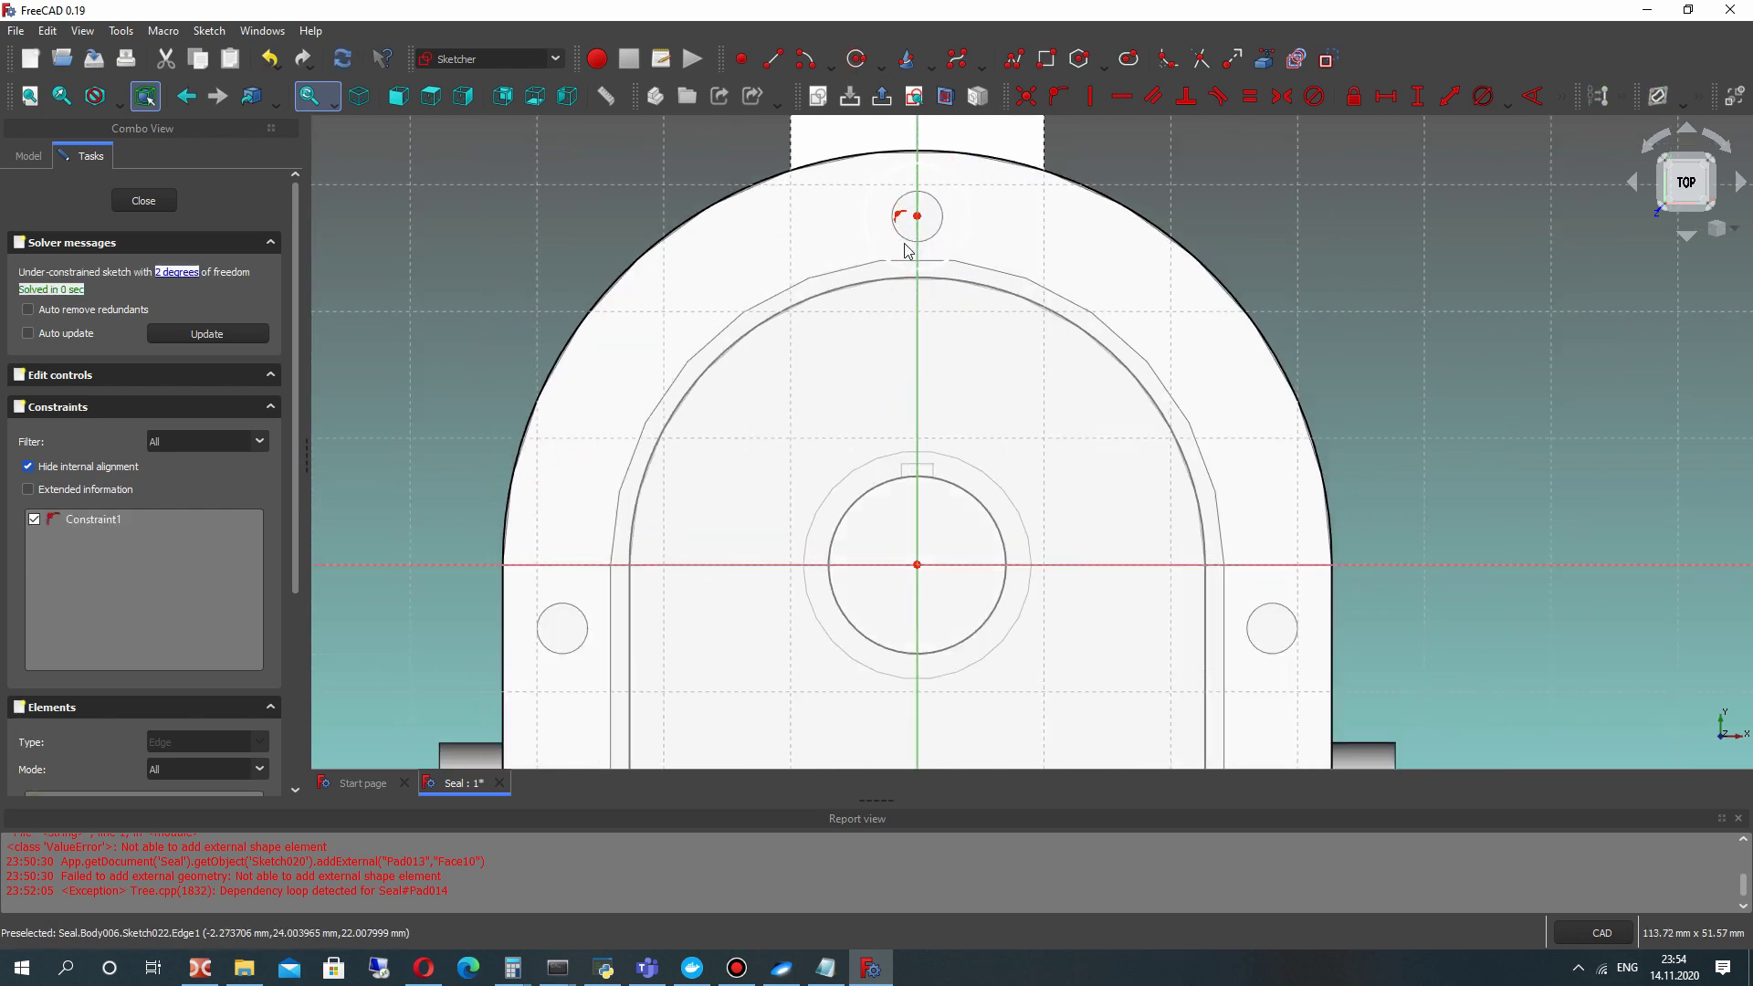
Constrain the vertical distance between the circle's centre and the origin to 27.5 mm.
middle_click_drag(889, 292, 858, 359)
scroll(858, 365, "up", 2)
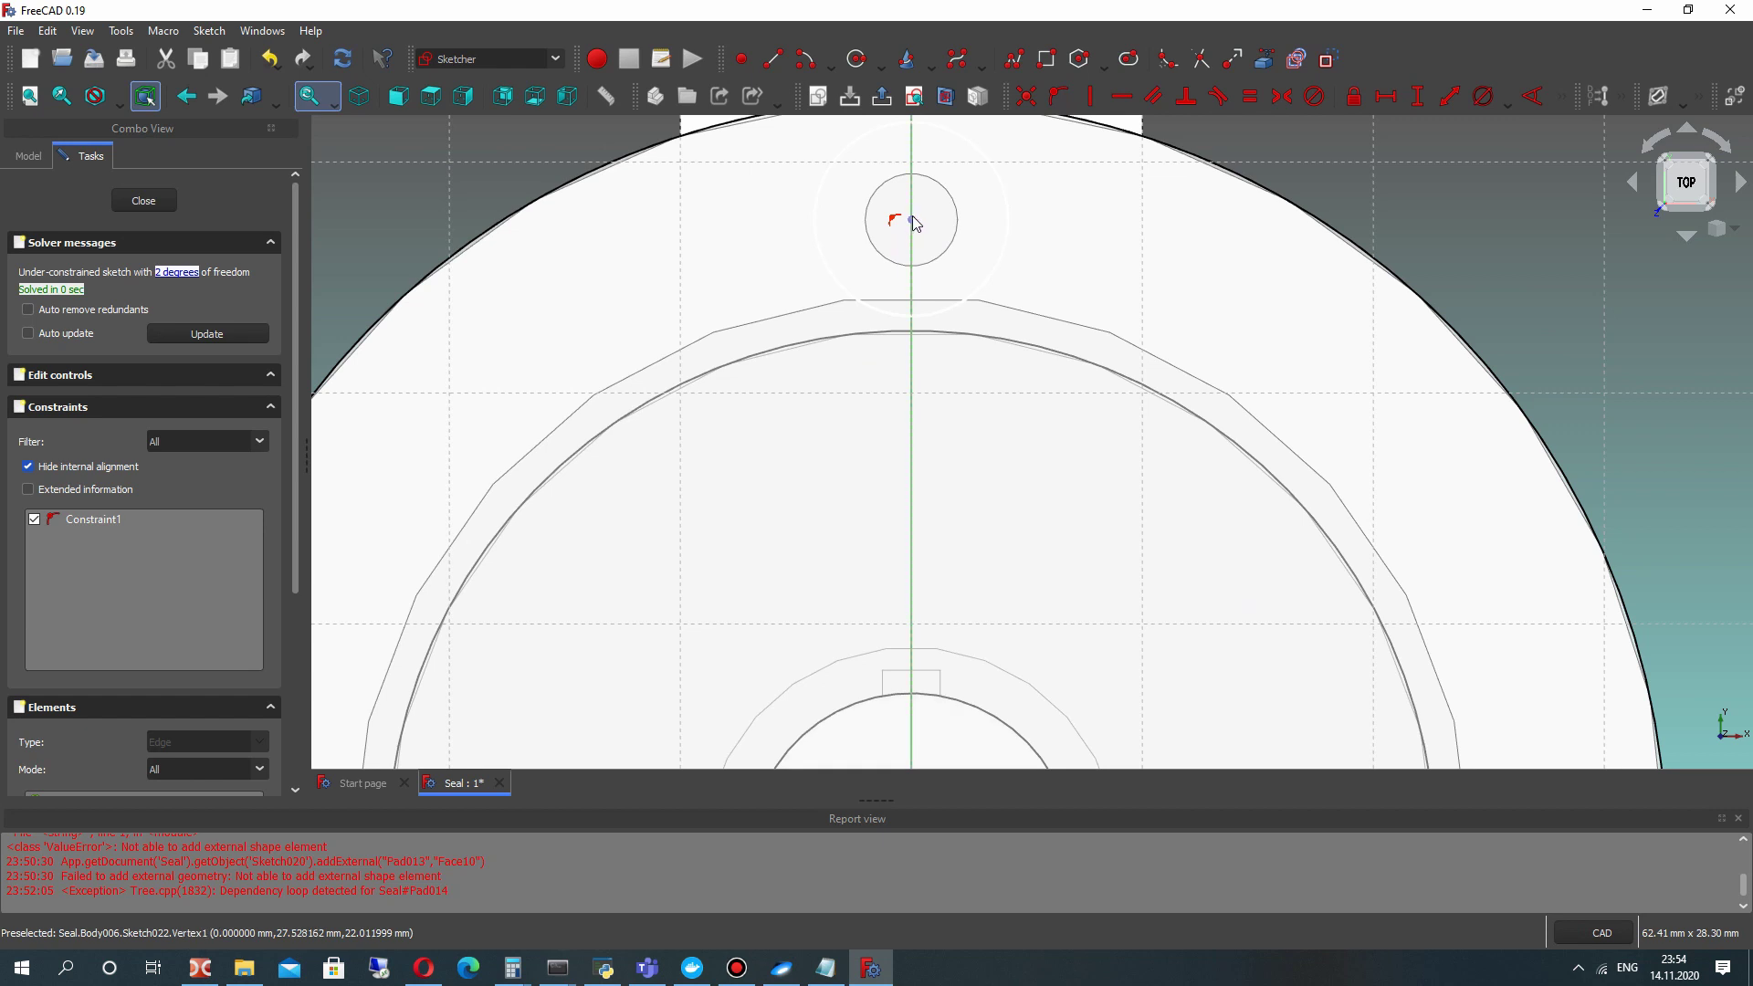
left_click_drag(914, 224, 928, 239)
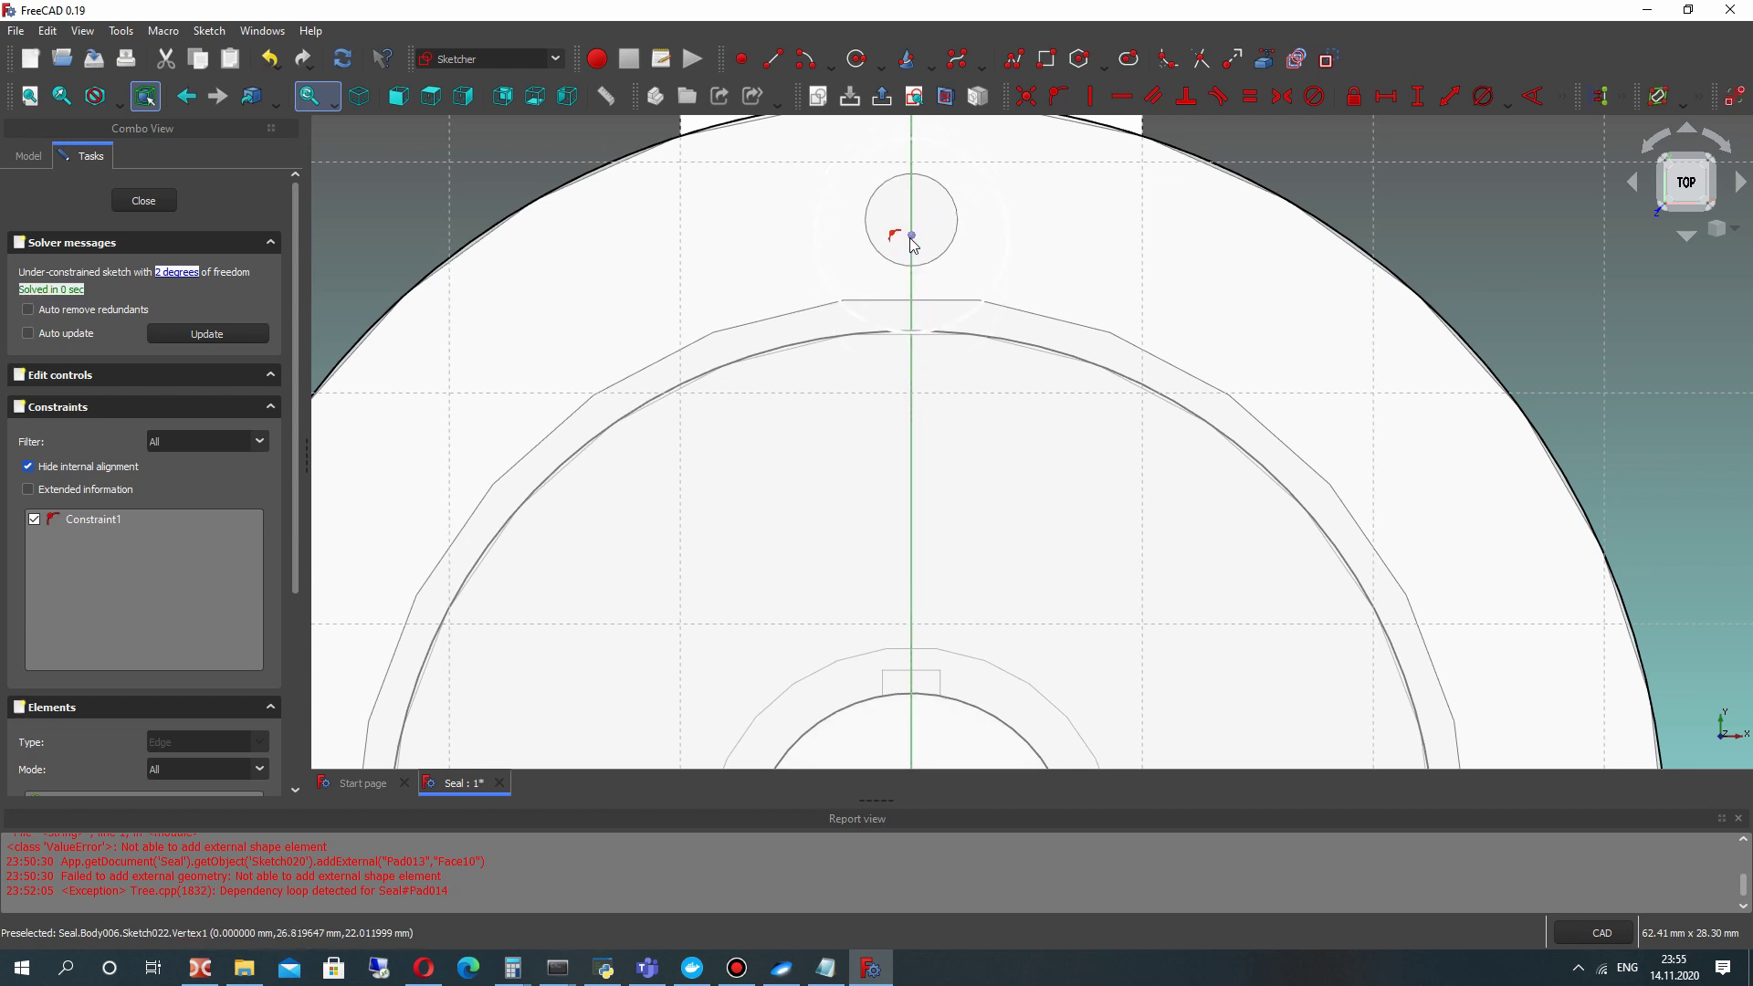
scroll(936, 283, "down", 2)
left_click(901, 499)
left_click(1417, 95)
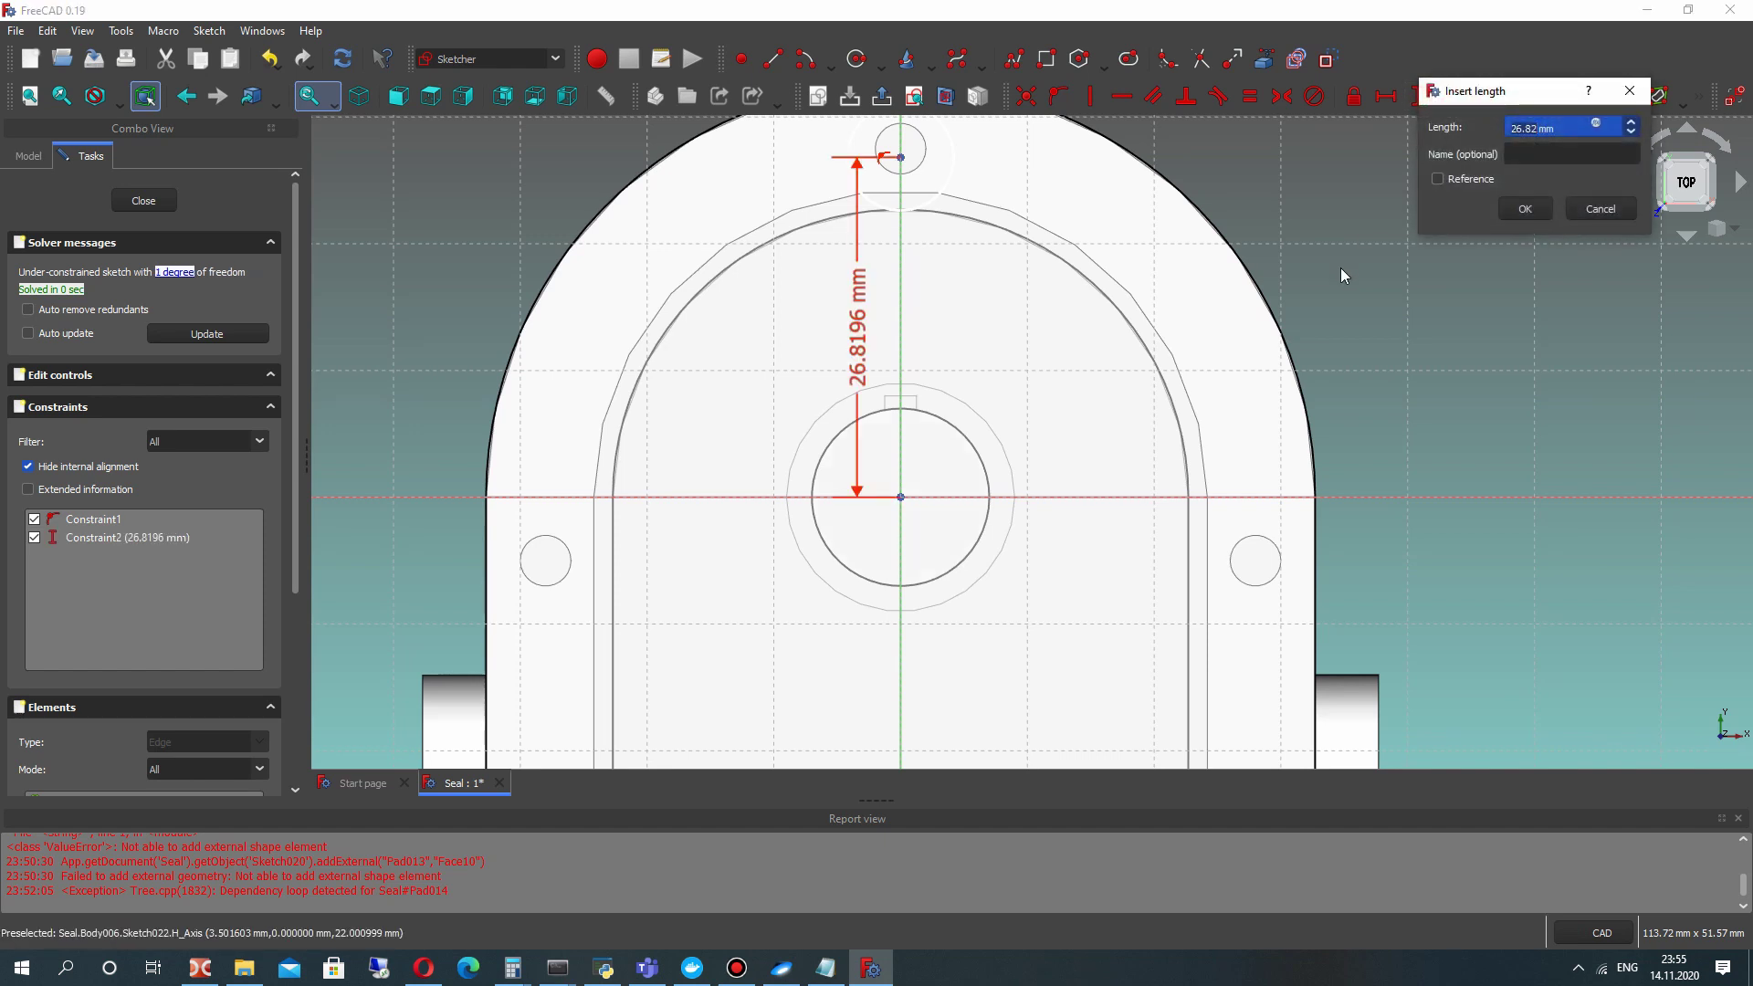
type("27.5")
key("Return")
Constrain the diameter of the circle around the upper screw hole to 8 mm.
scroll(1039, 270, "up", 1)
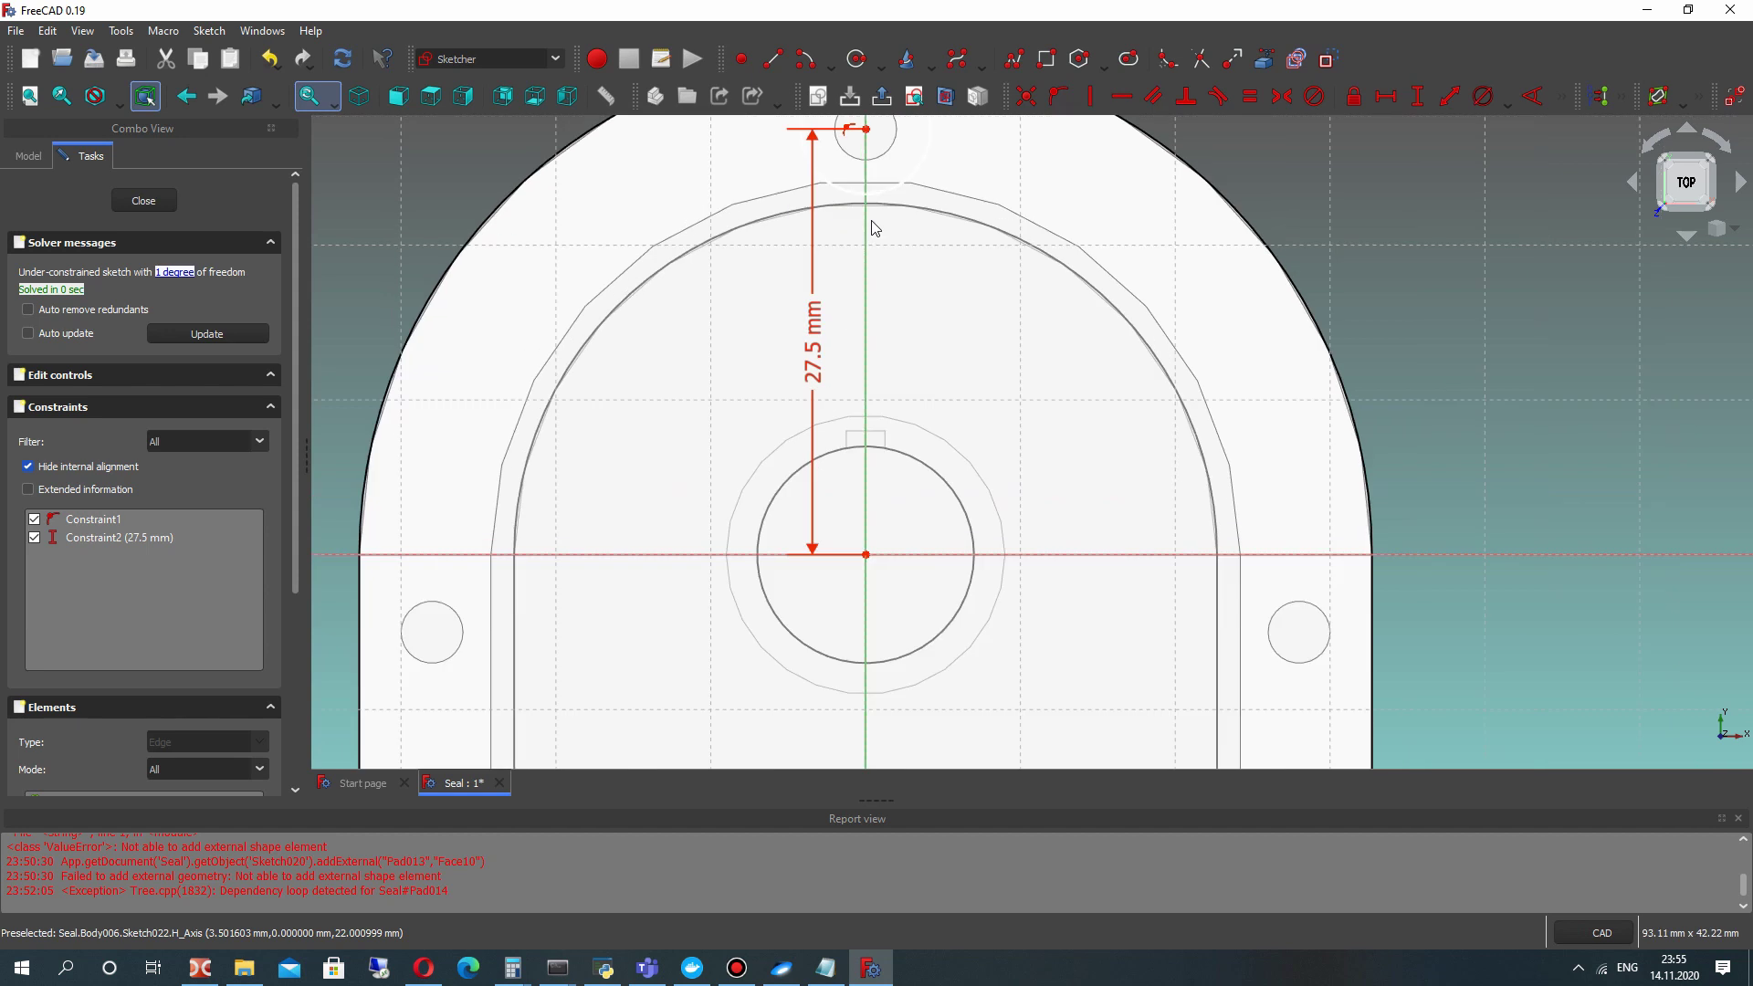
scroll(919, 286, "up", 4)
left_click(975, 323)
left_click(1477, 95)
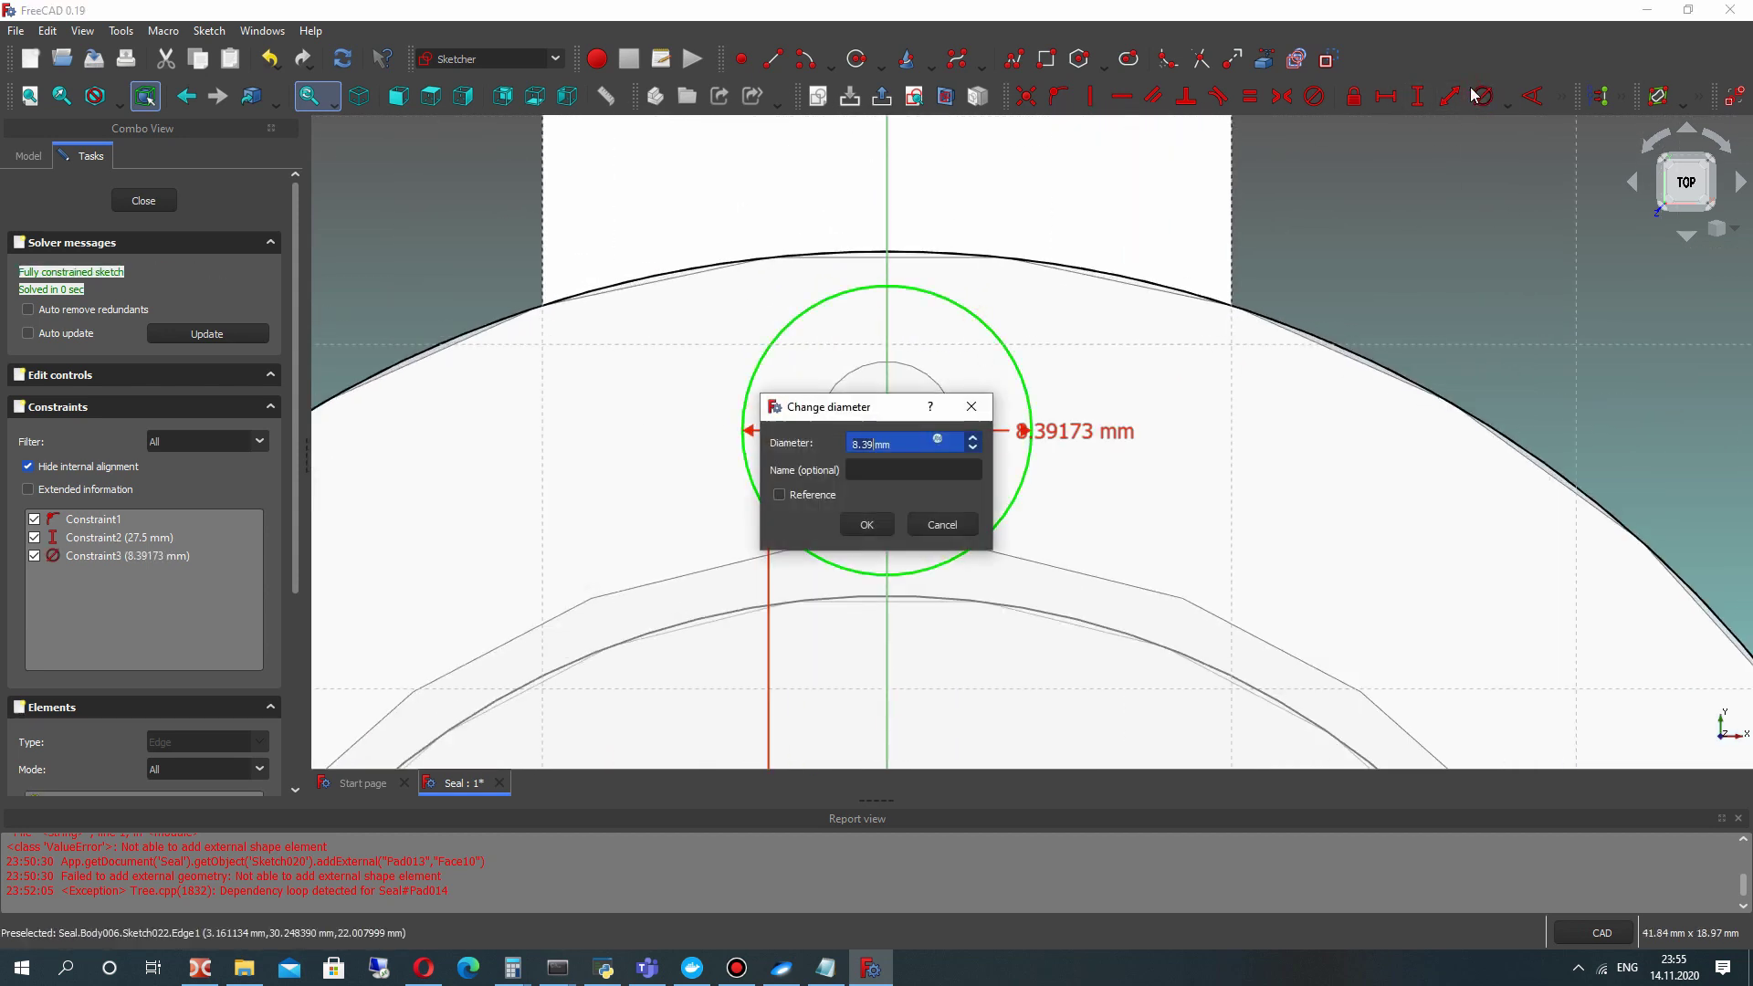
type("8")
key("Return")
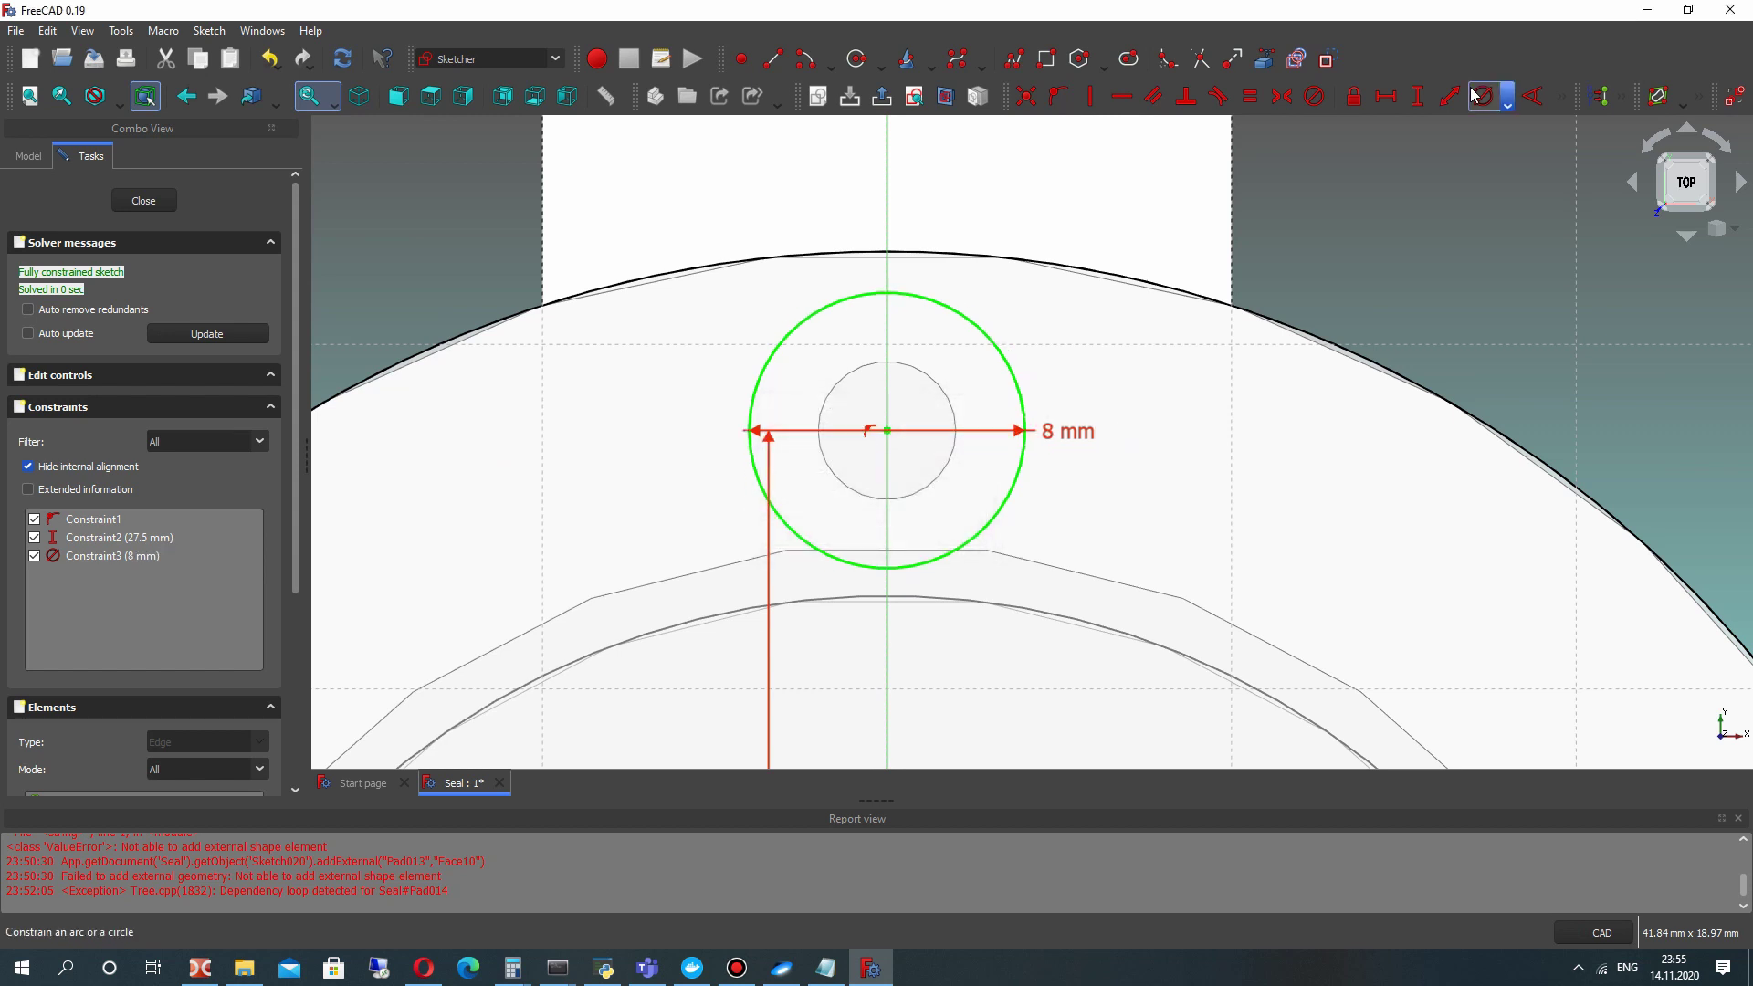
Set the diameter of the circle around the uppermost screw hole to 6 mm.
scroll(1076, 442, "down", 6)
scroll(1036, 256, "up", 3)
double_click(1041, 255)
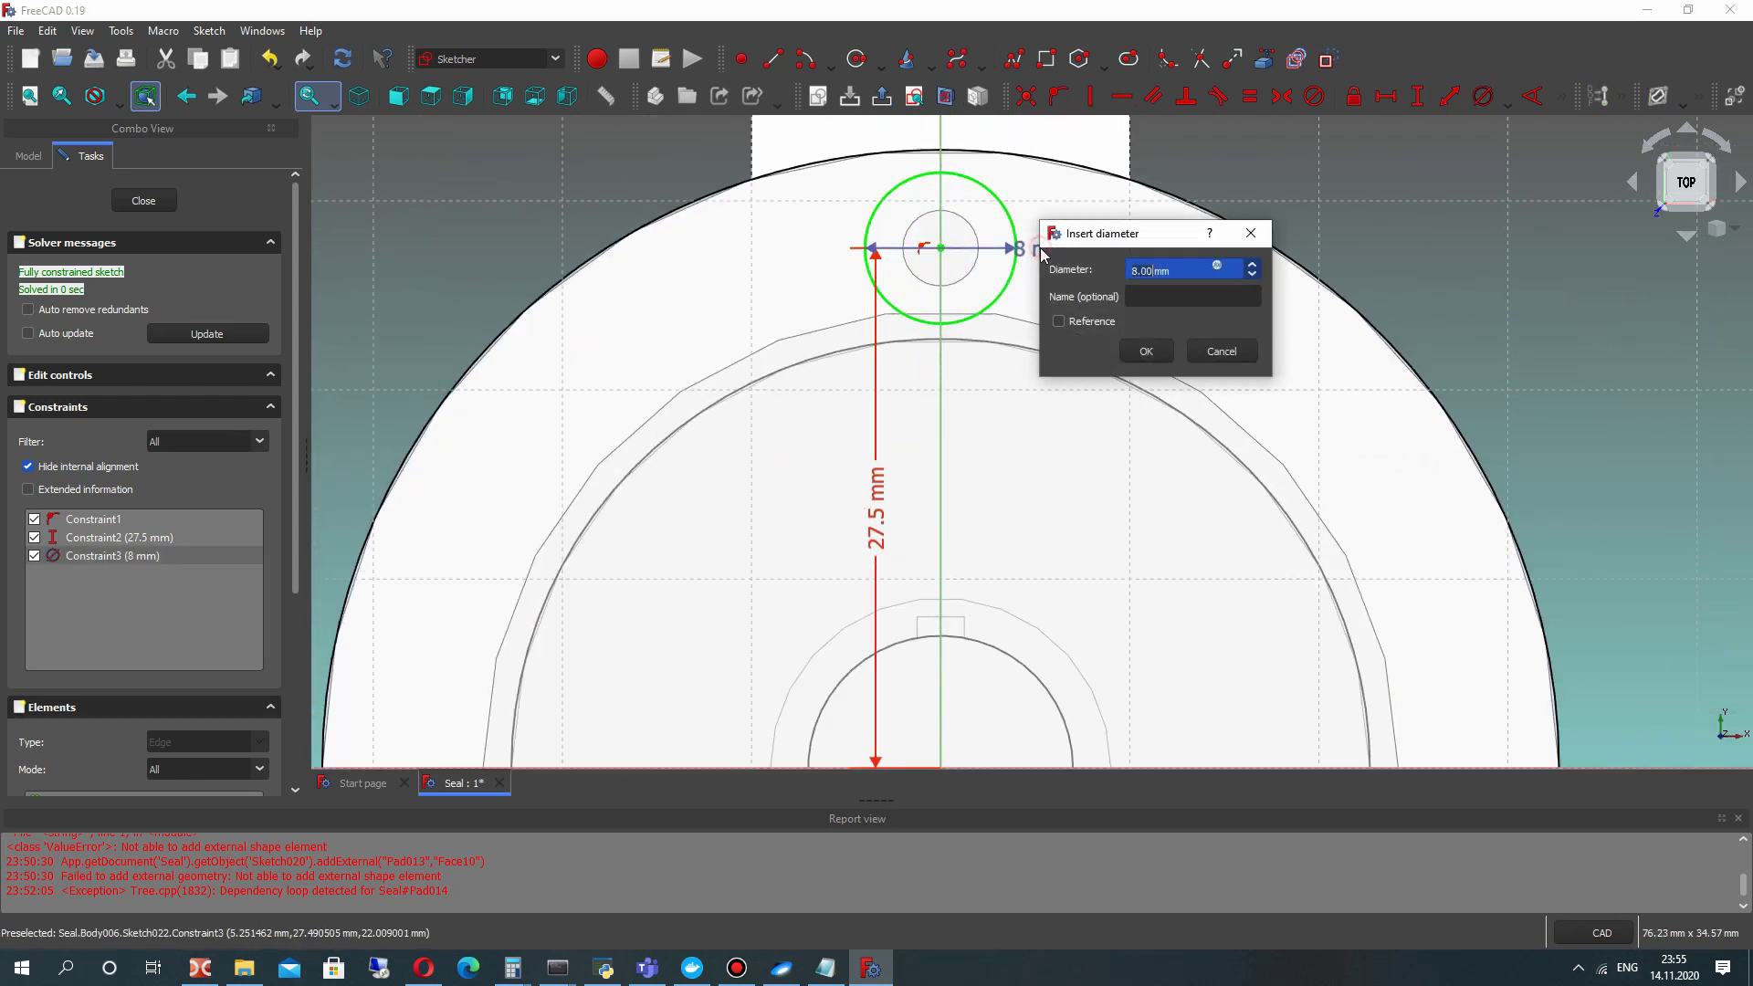
type("6")
key("Return")
scroll(1014, 244, "down", 4)
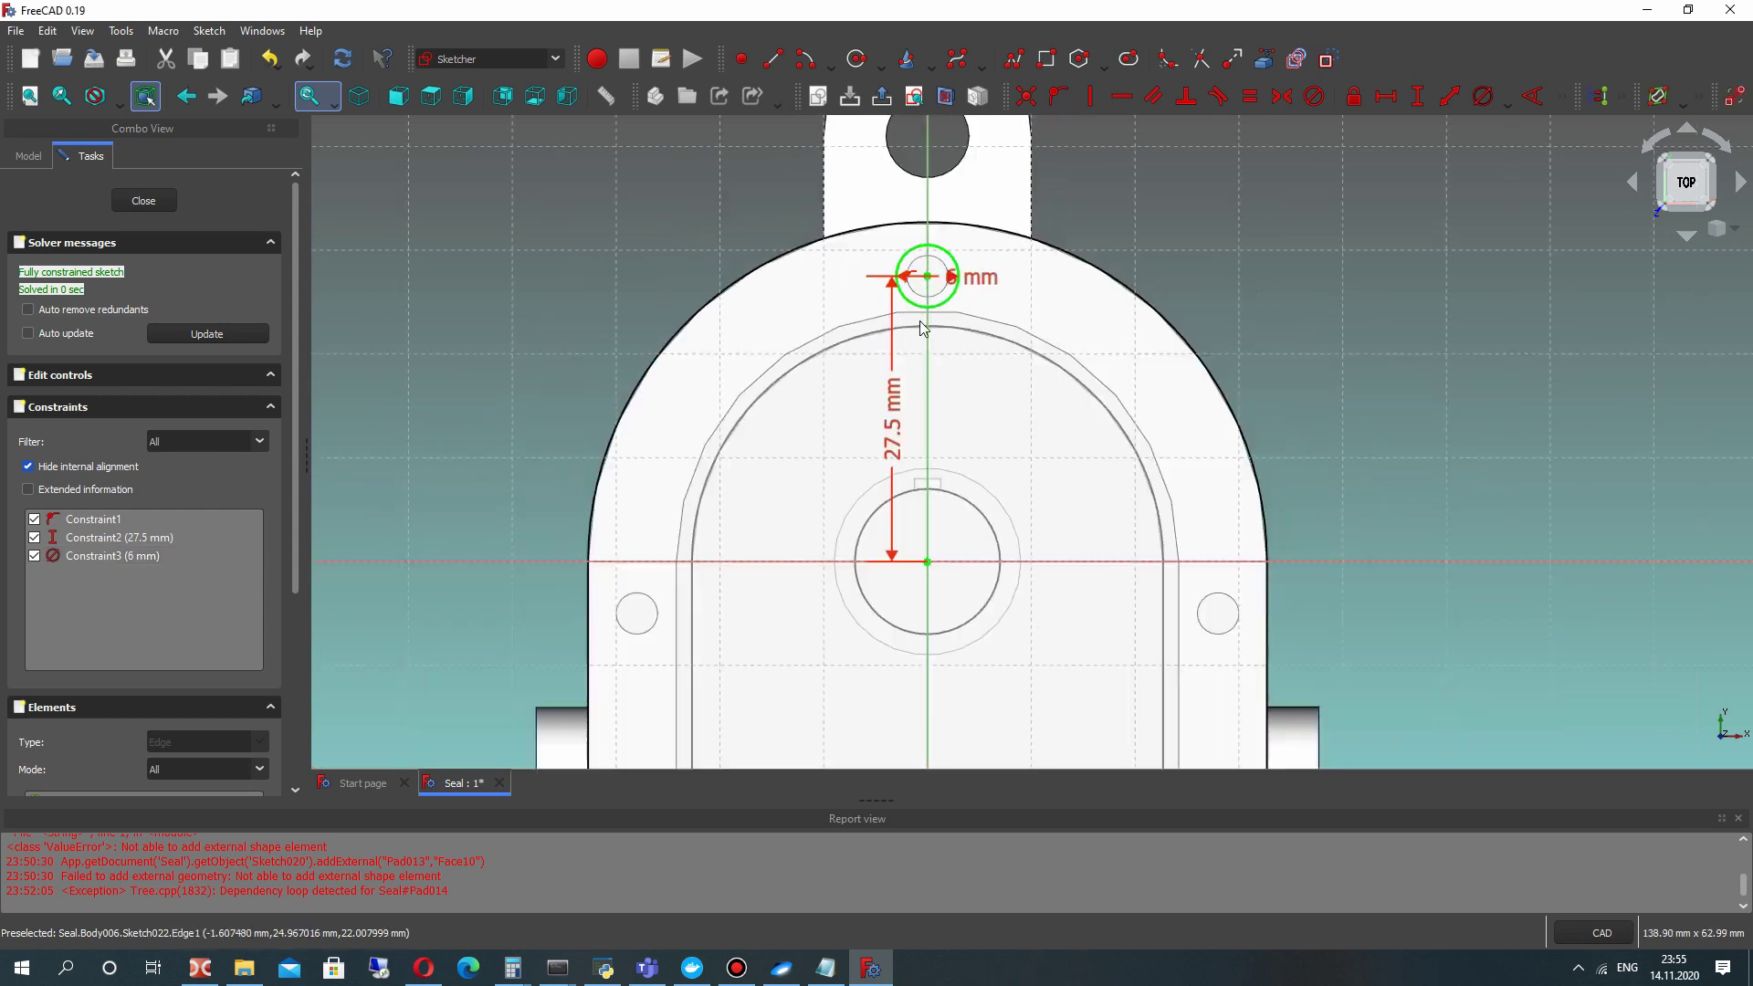
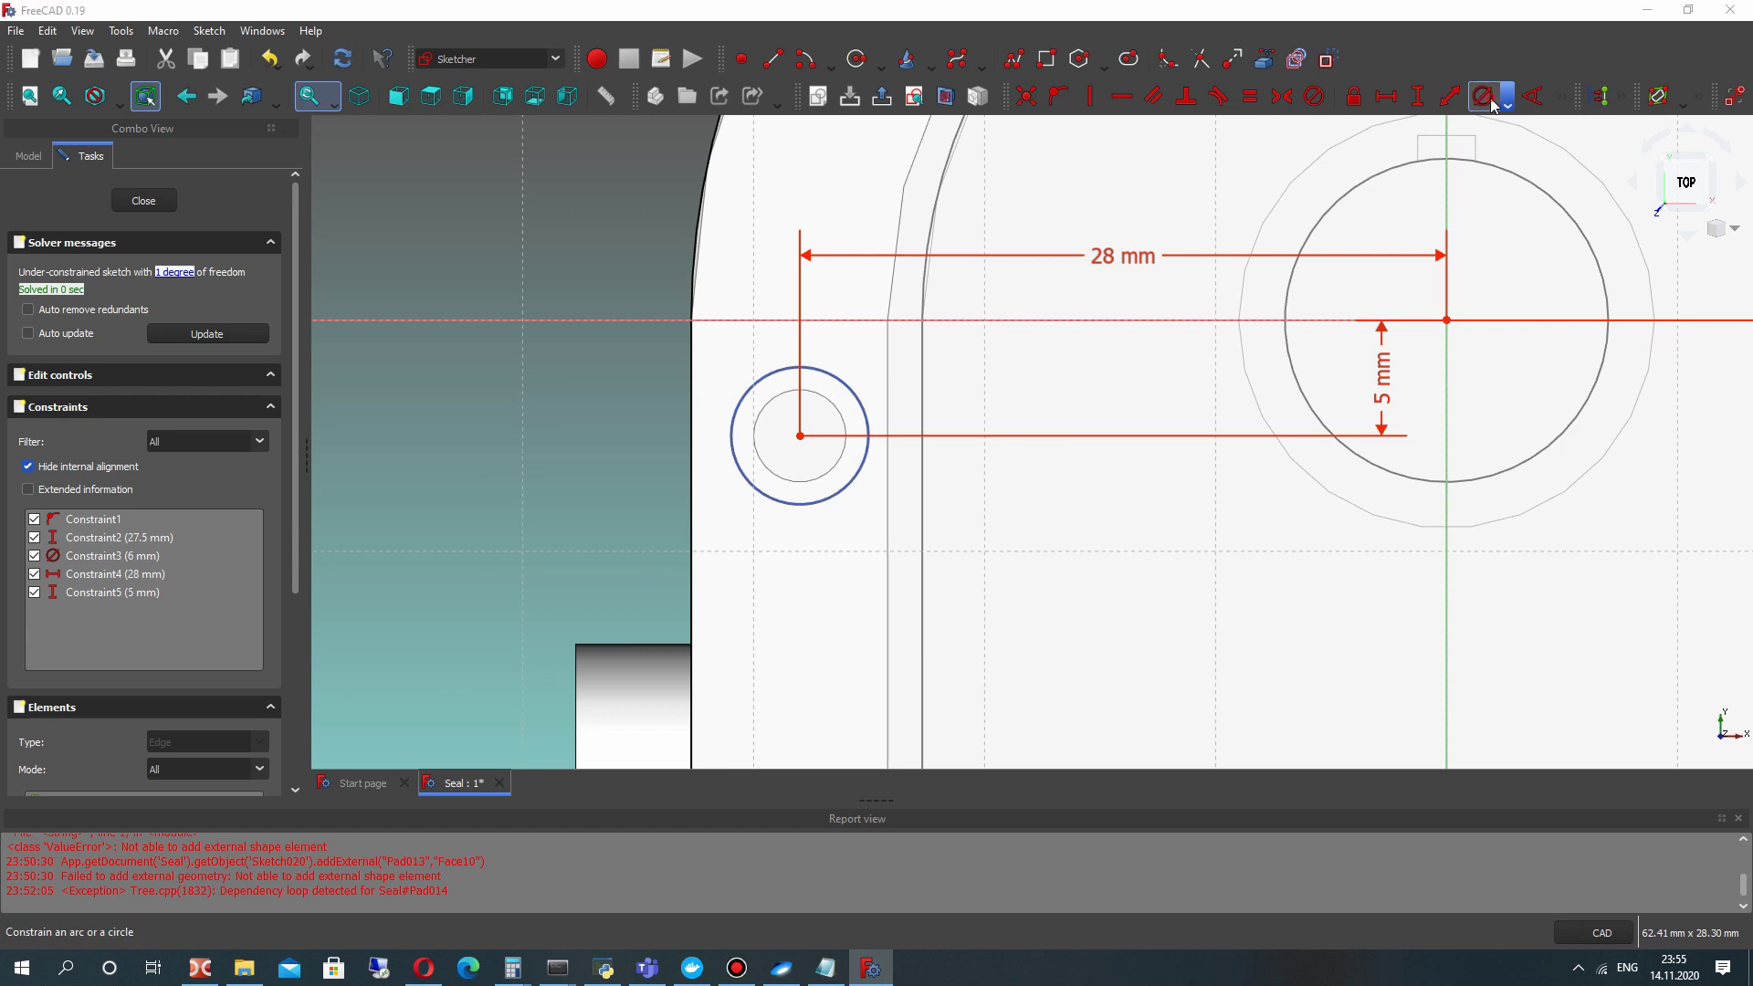
Constrain the diameter of the circle around the upper-left screw hole to 6 mm.
left_click(1486, 97)
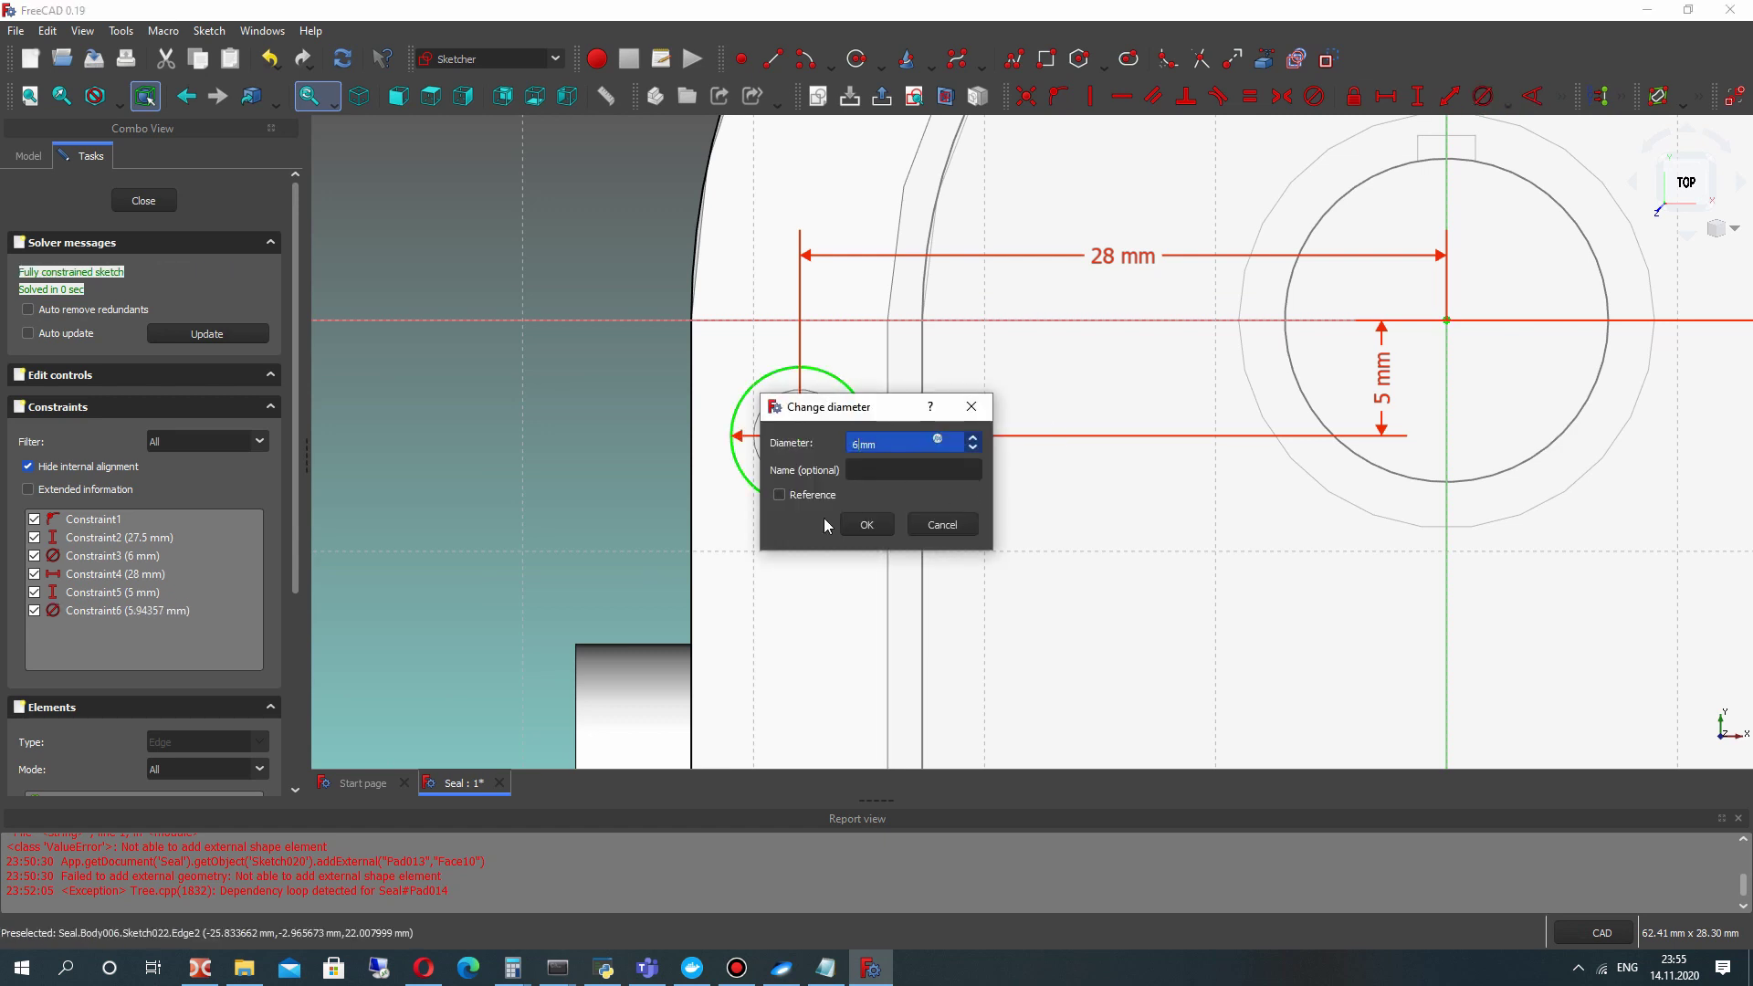
left_click(862, 525)
scroll(922, 457, "down", 6)
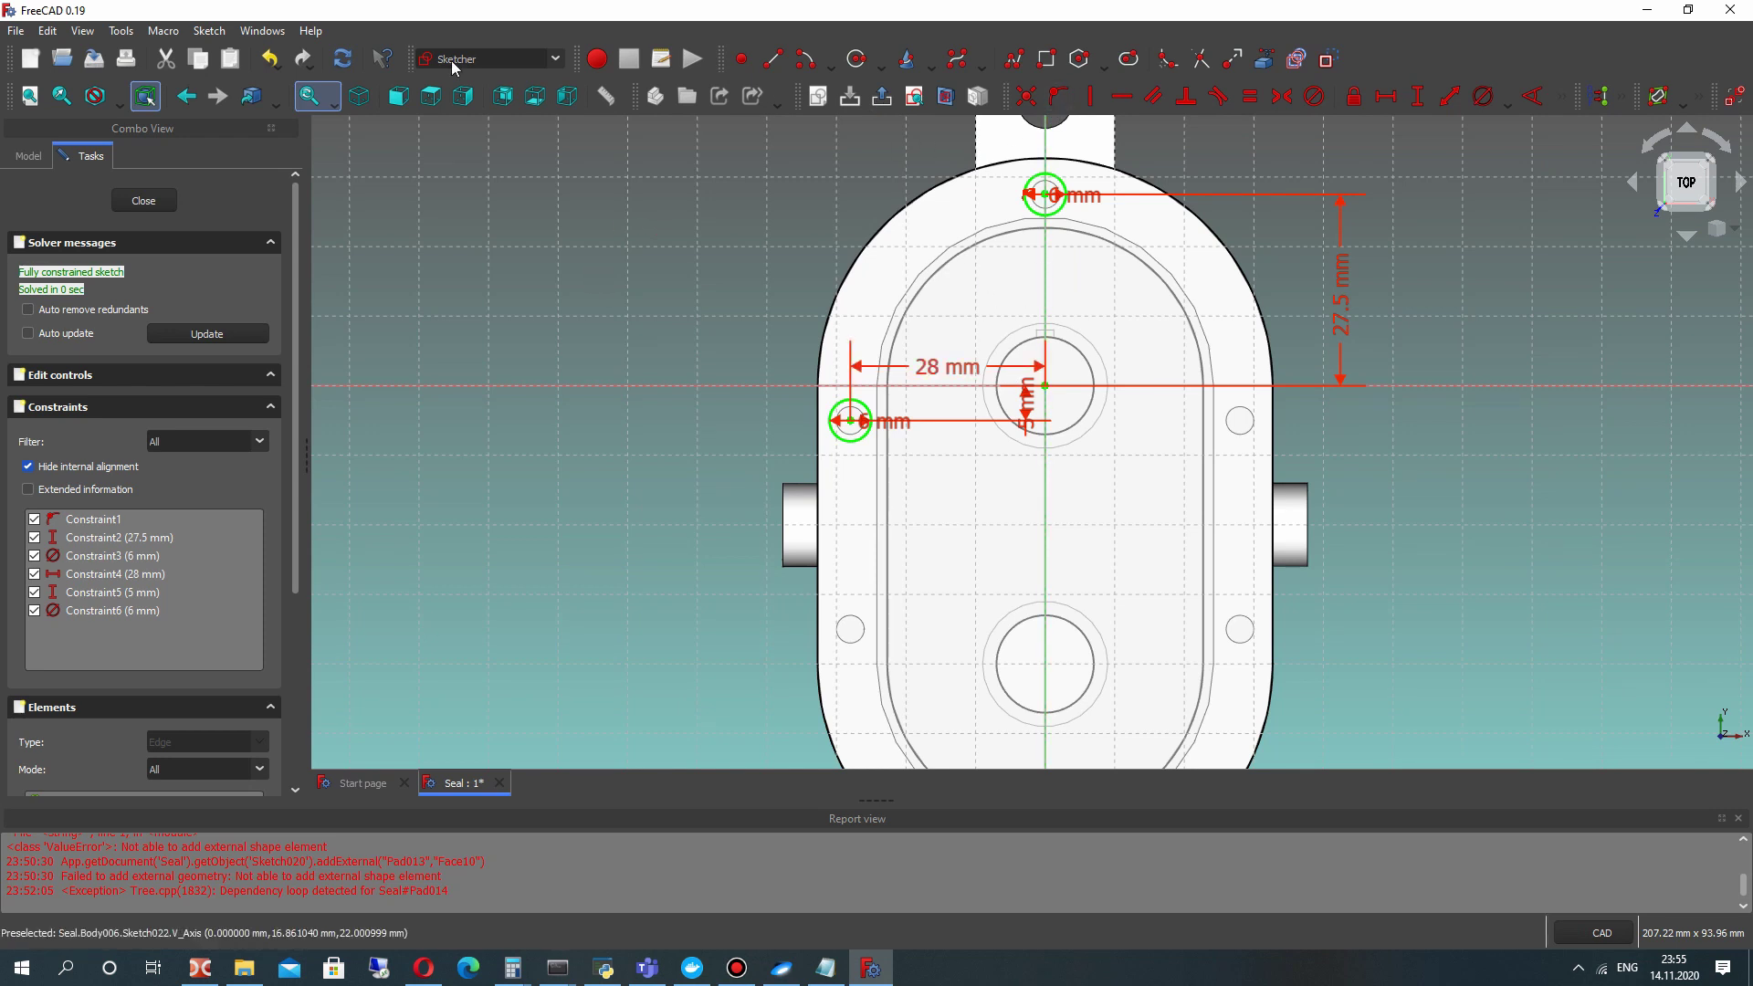
Draw a horizontal construction line about 99 mm long across the Cap, between the two shafts.
left_click(205, 33)
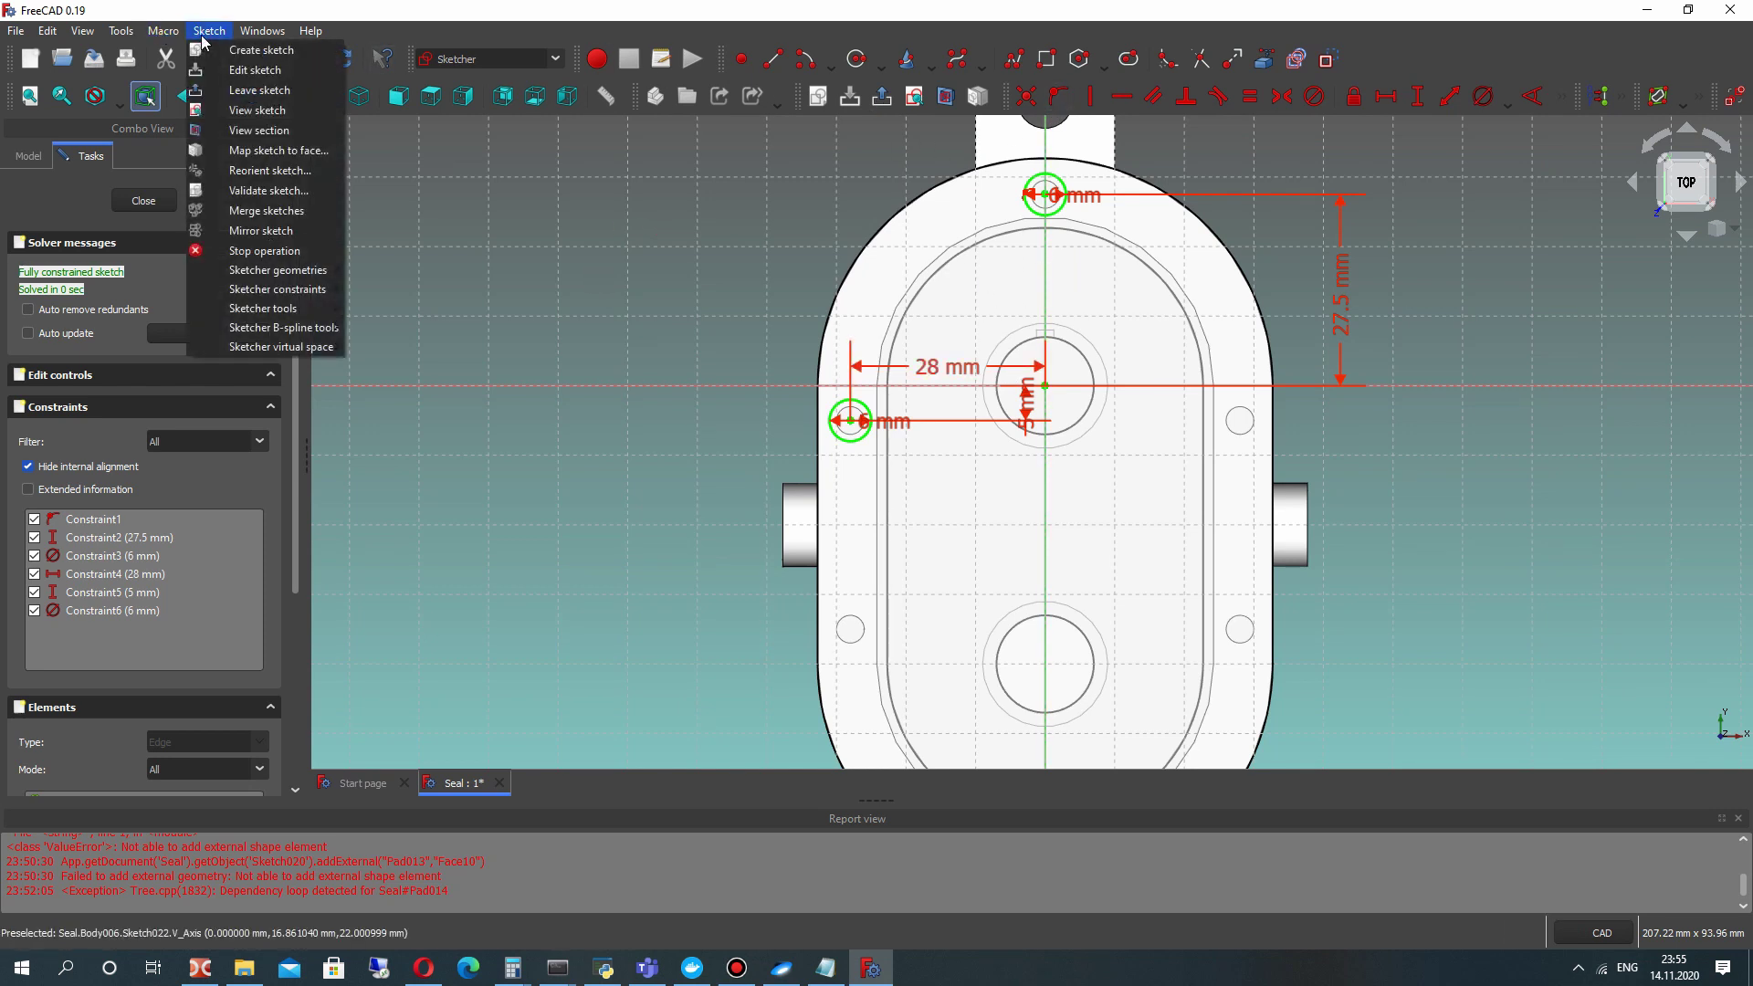
mouse_move(278, 271)
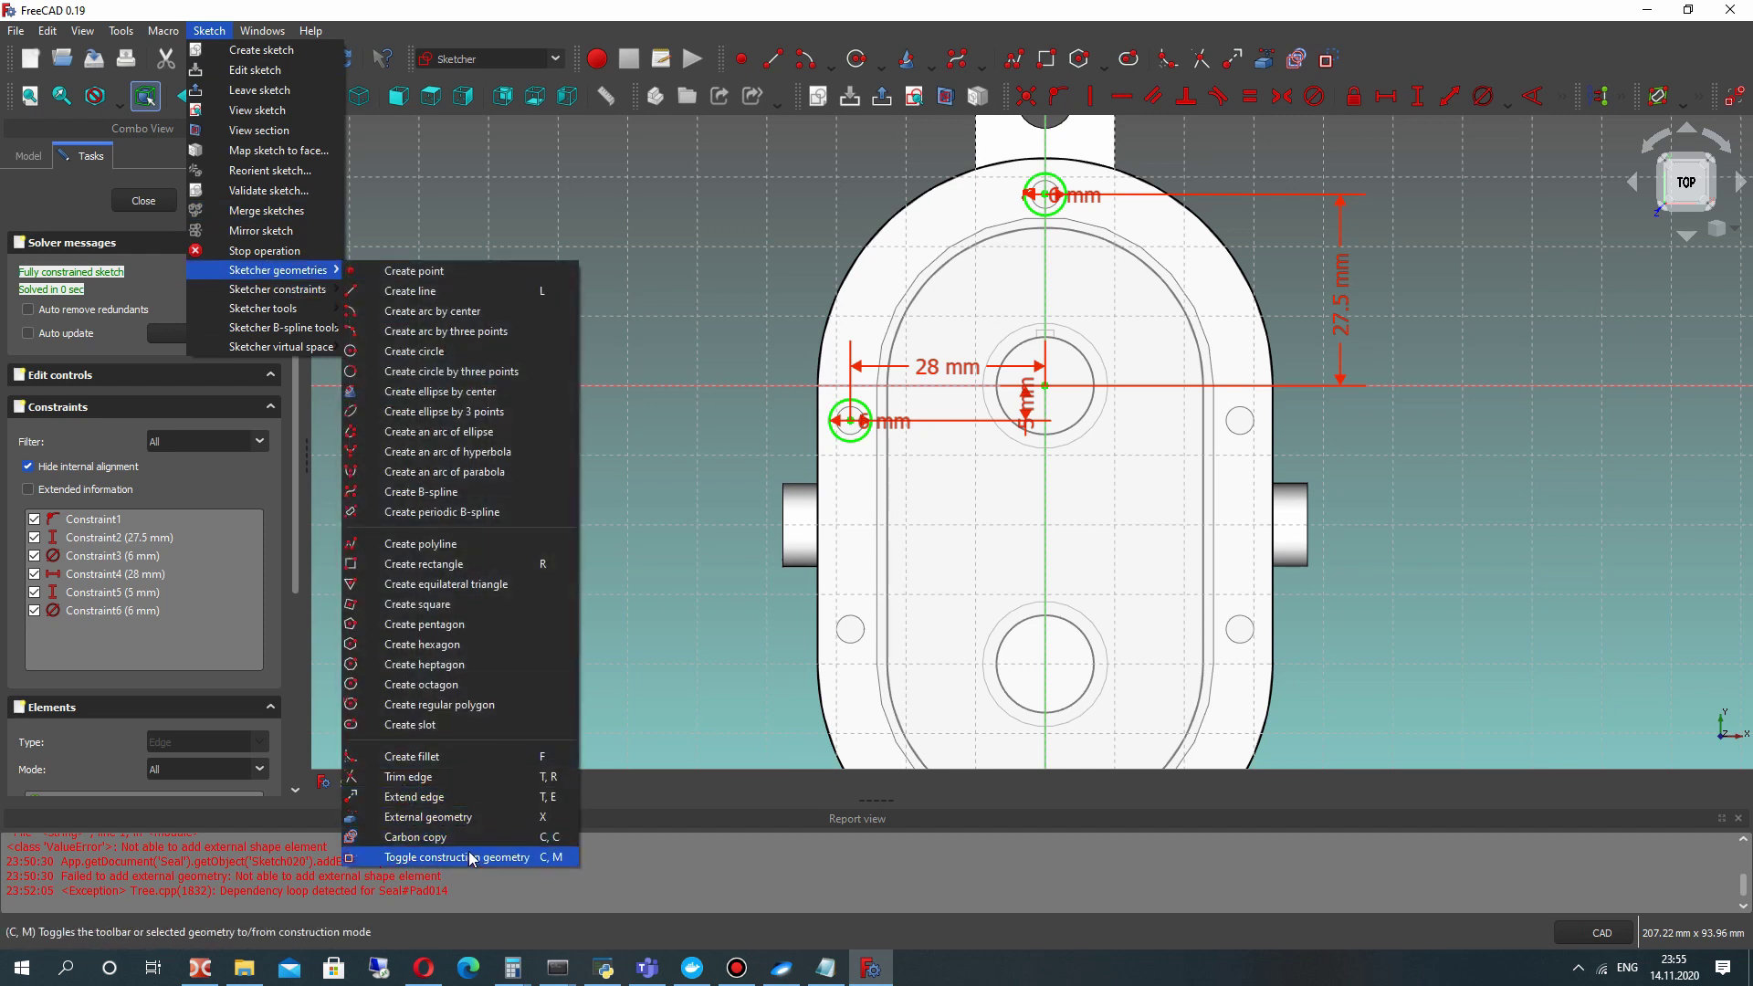
left_click(472, 858)
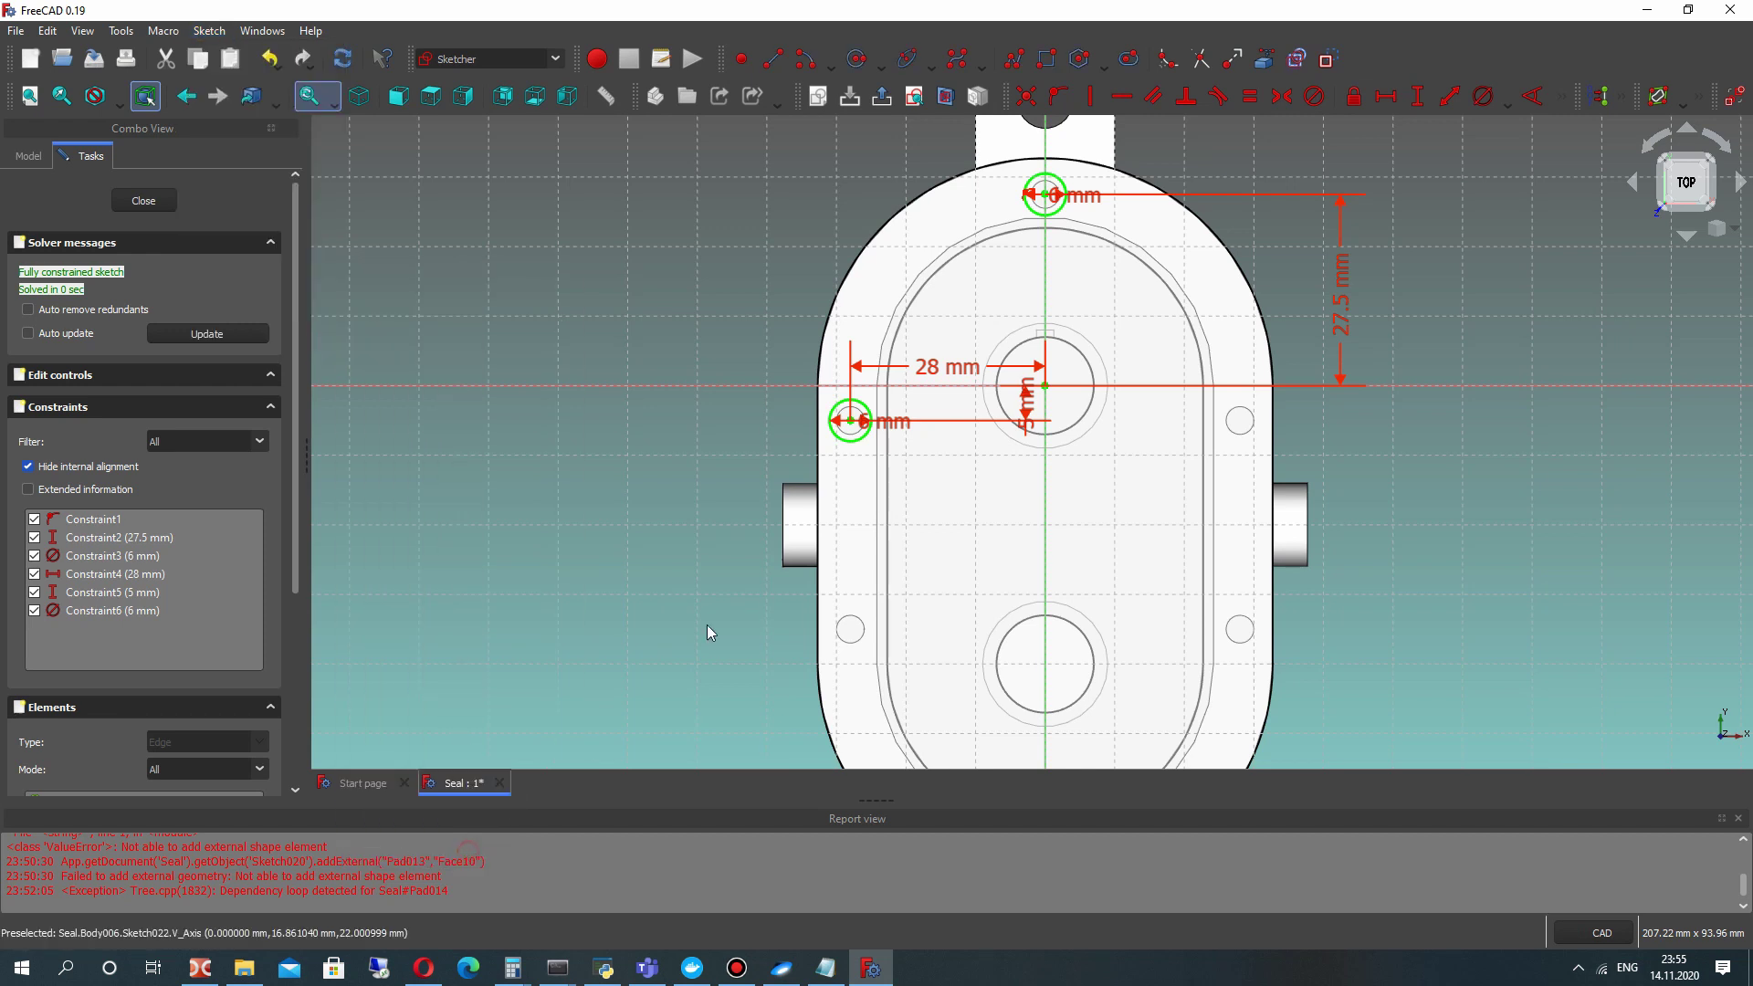
left_click(777, 62)
left_click(691, 518)
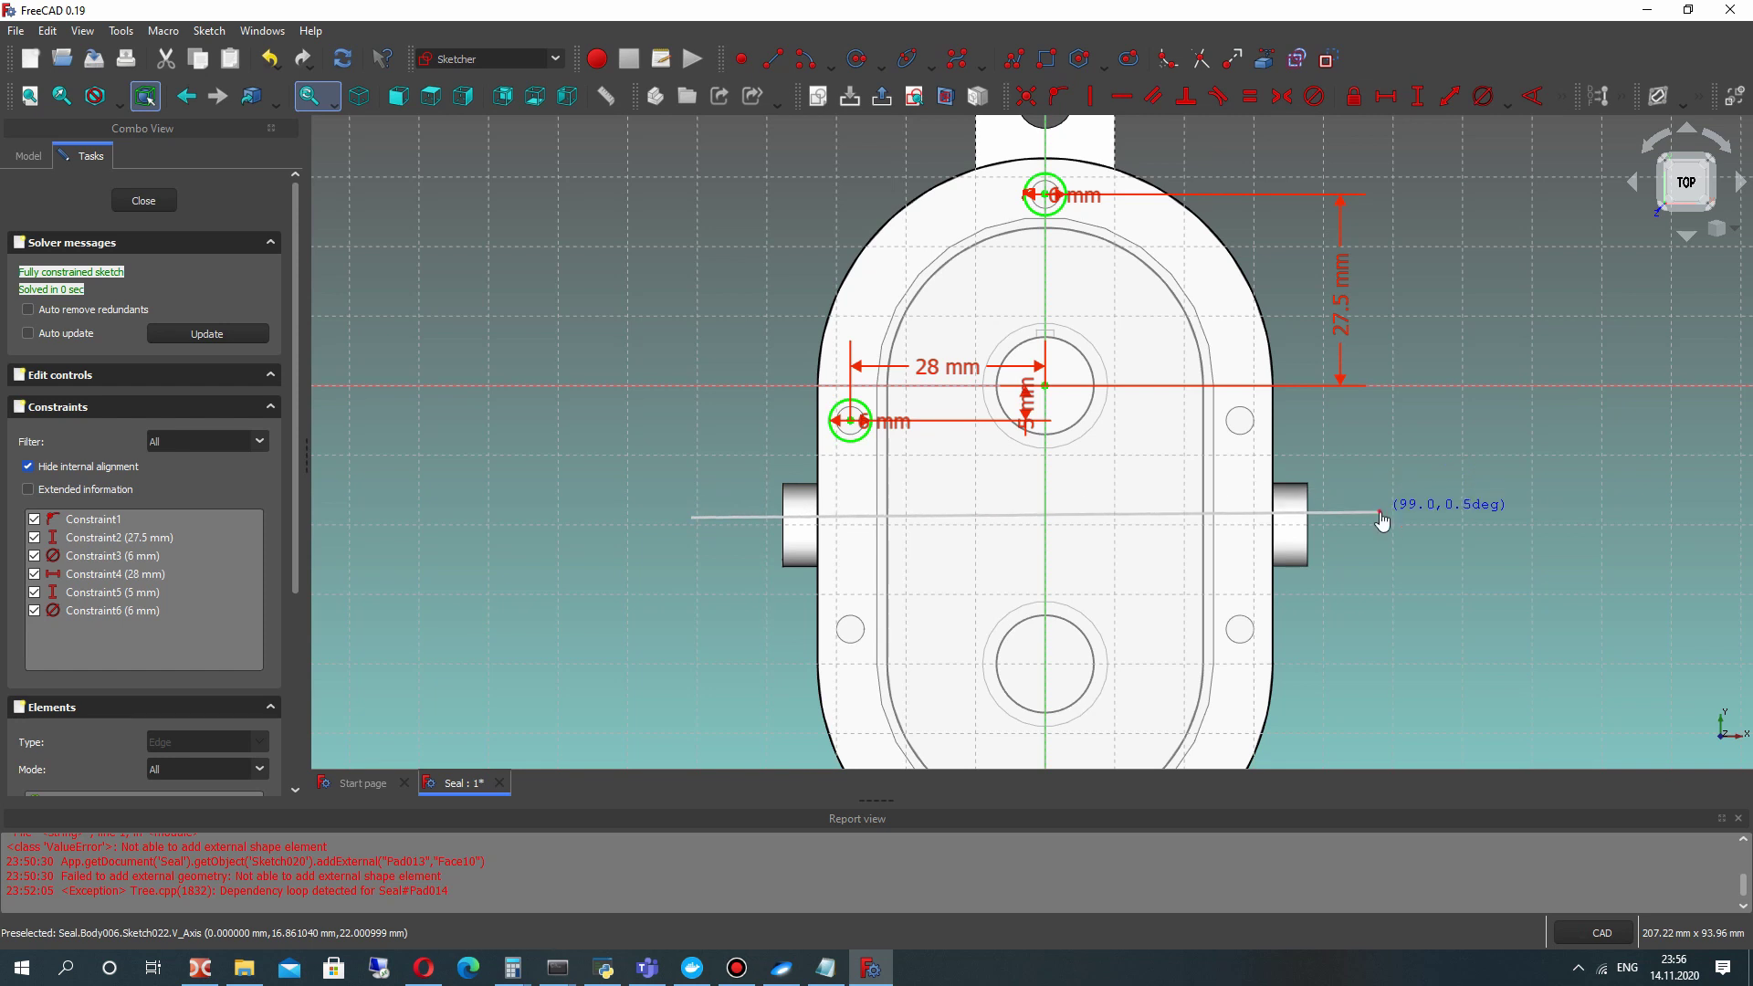
left_click(1379, 516)
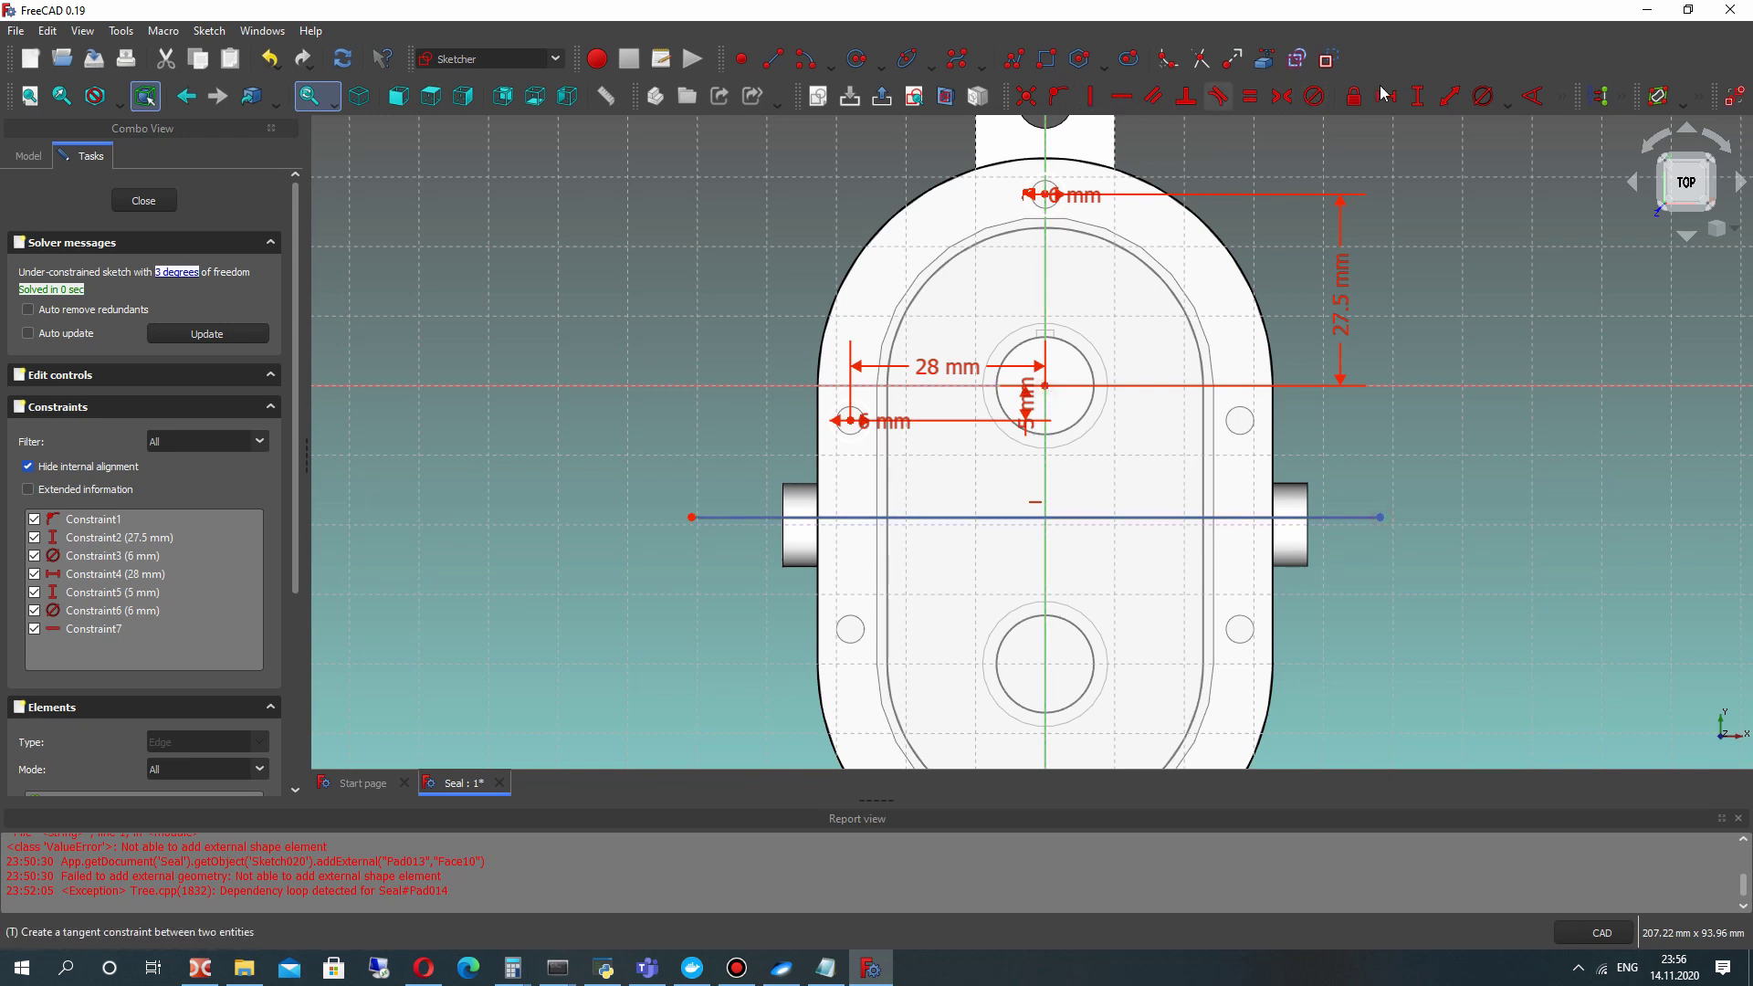
Constrain the vertical distance between the origin and the construction line to 20 mm.
left_click(1420, 95)
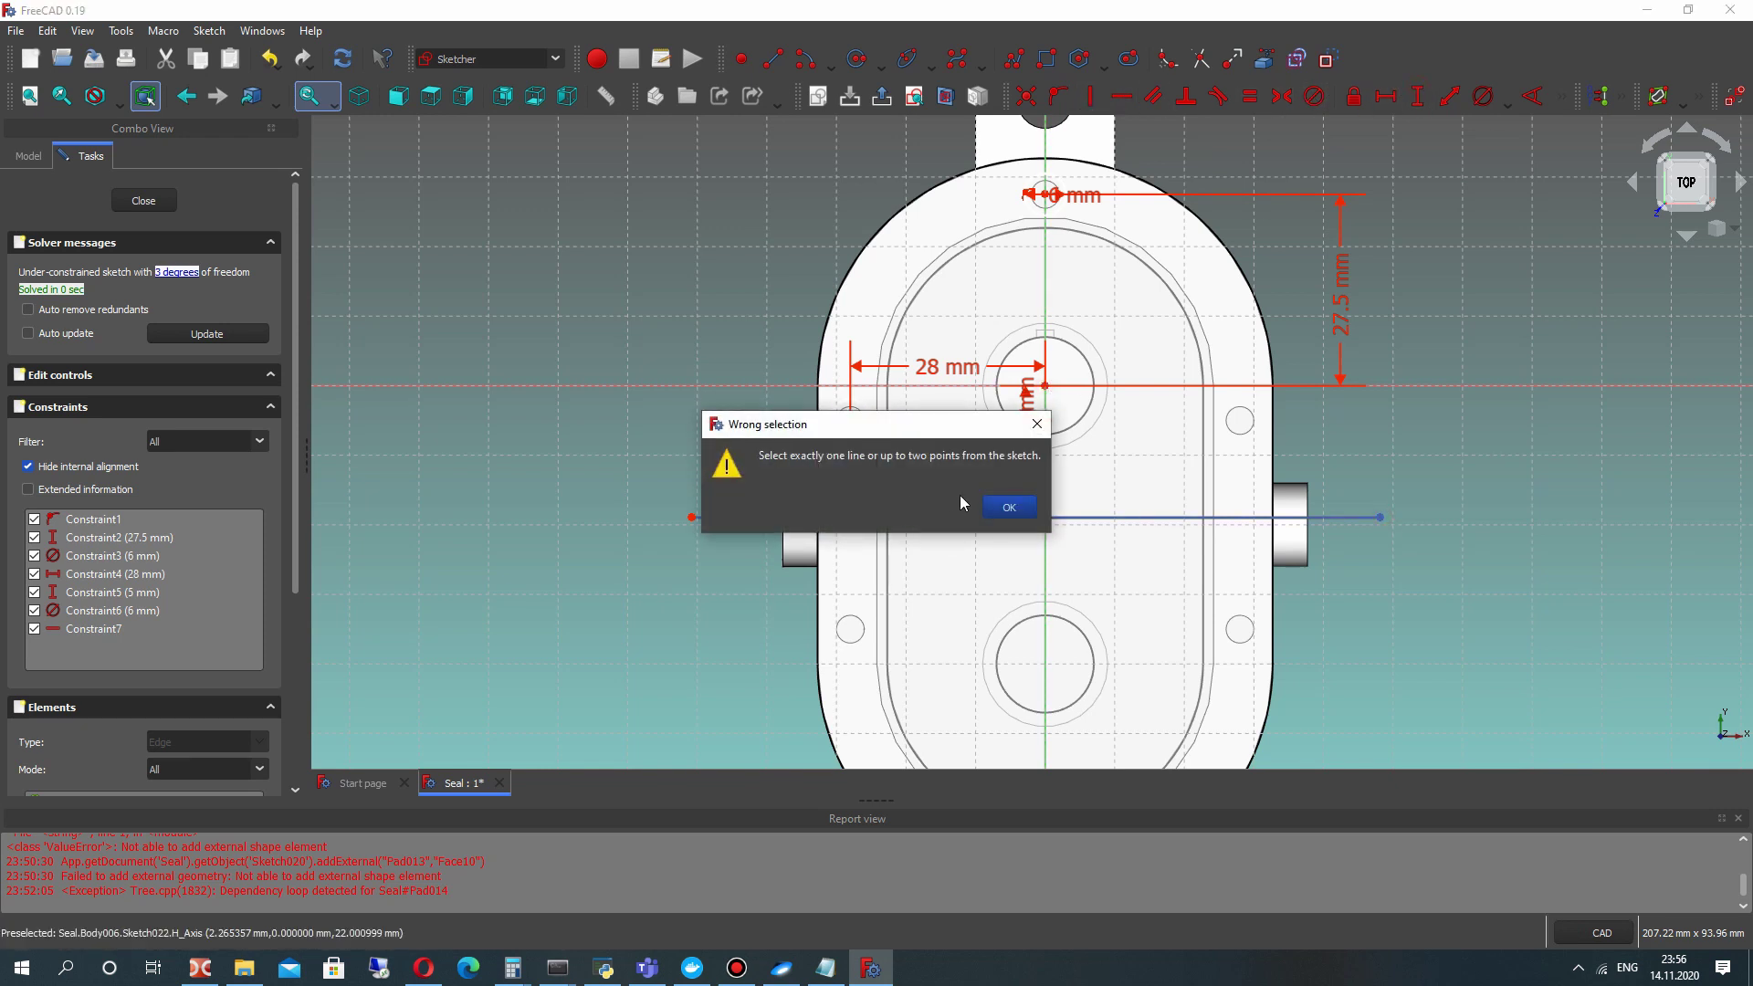
left_click(1009, 507)
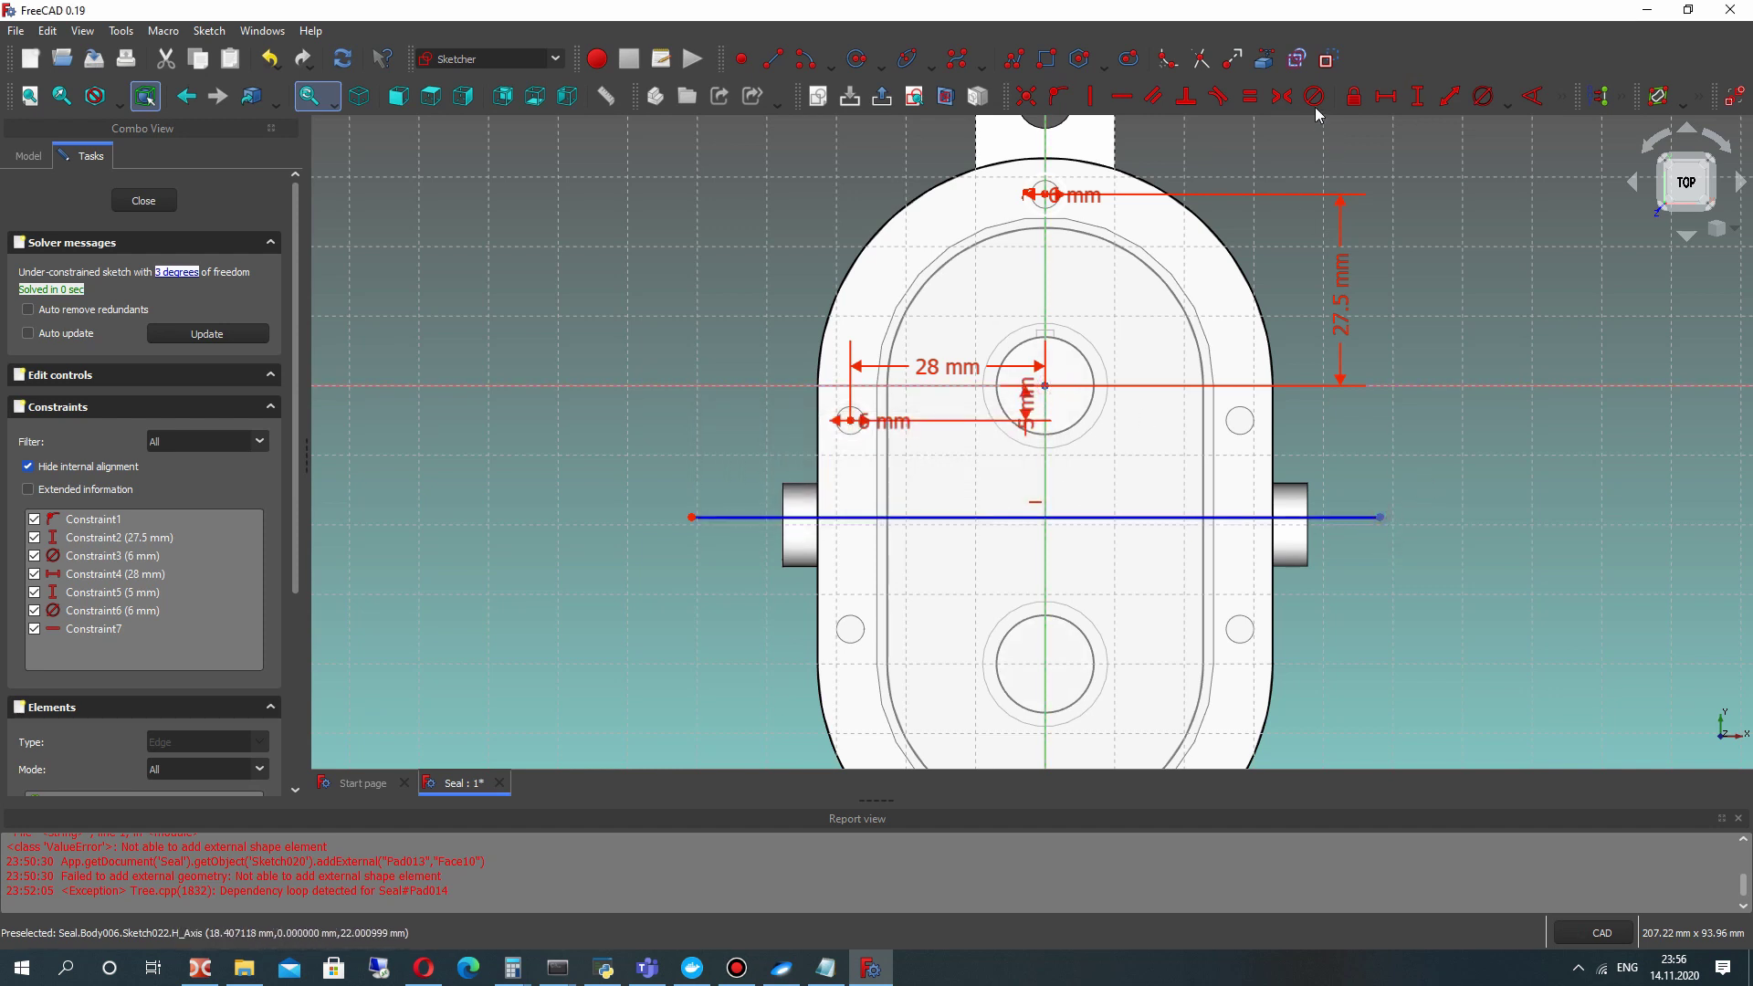
left_click(1418, 94)
type("20")
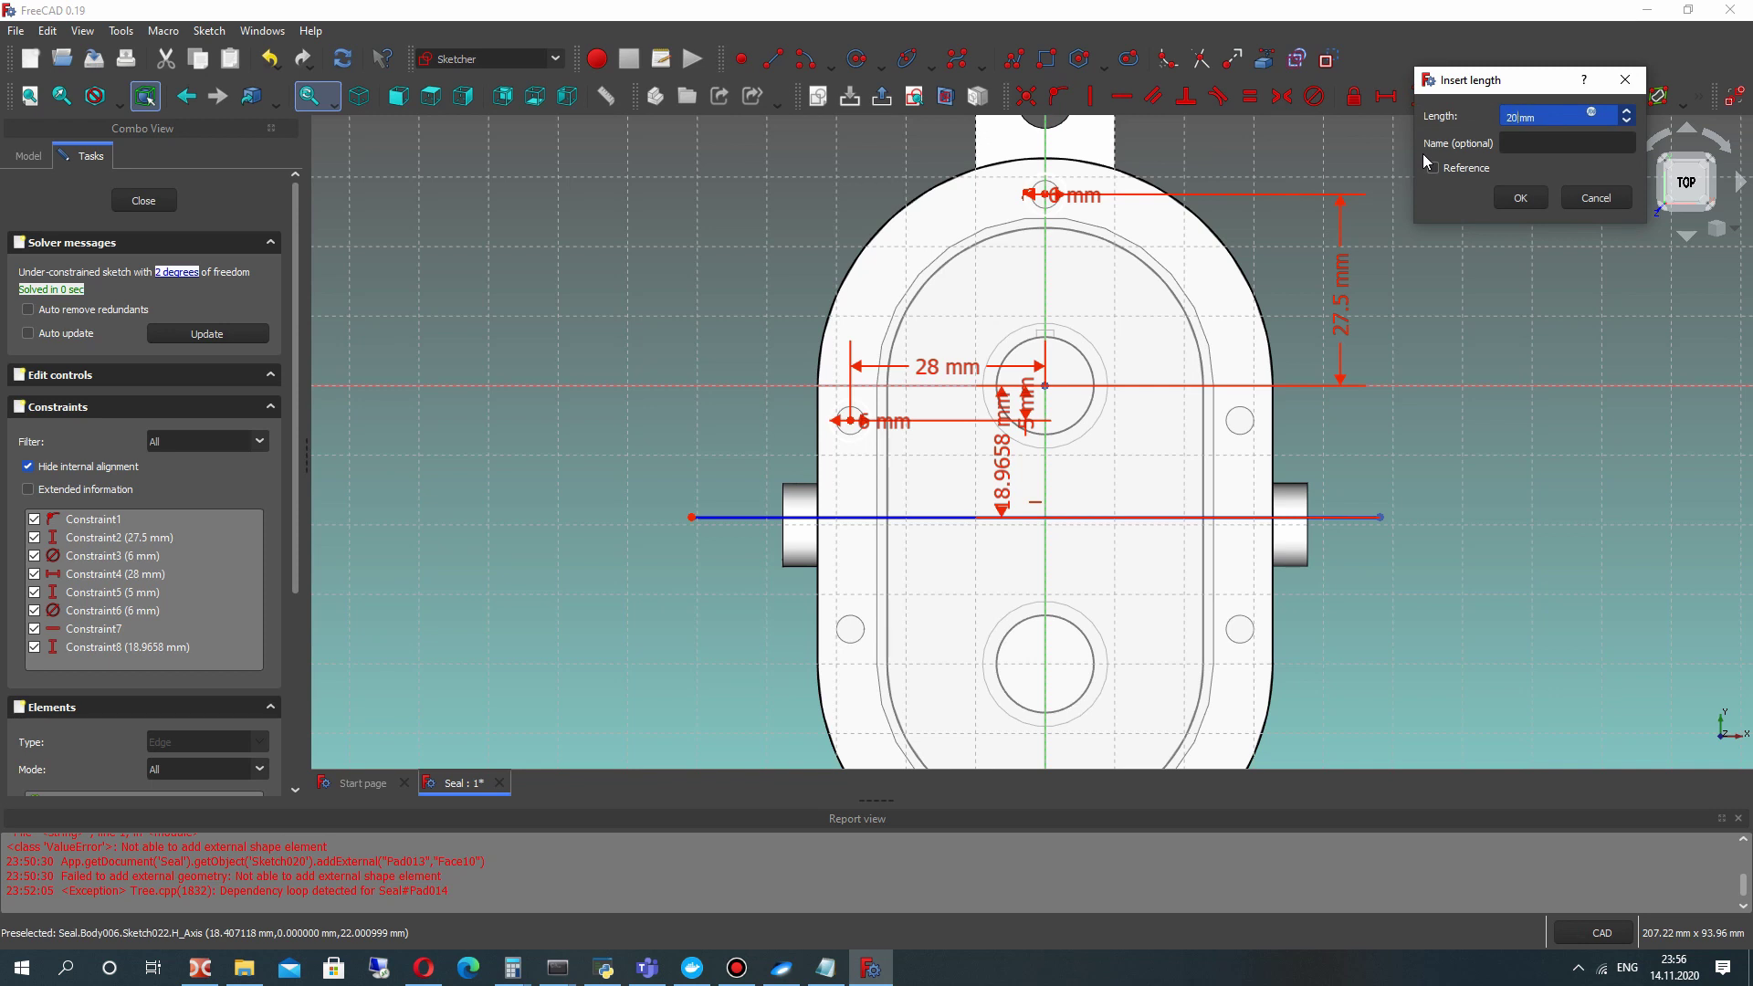
key("Return")
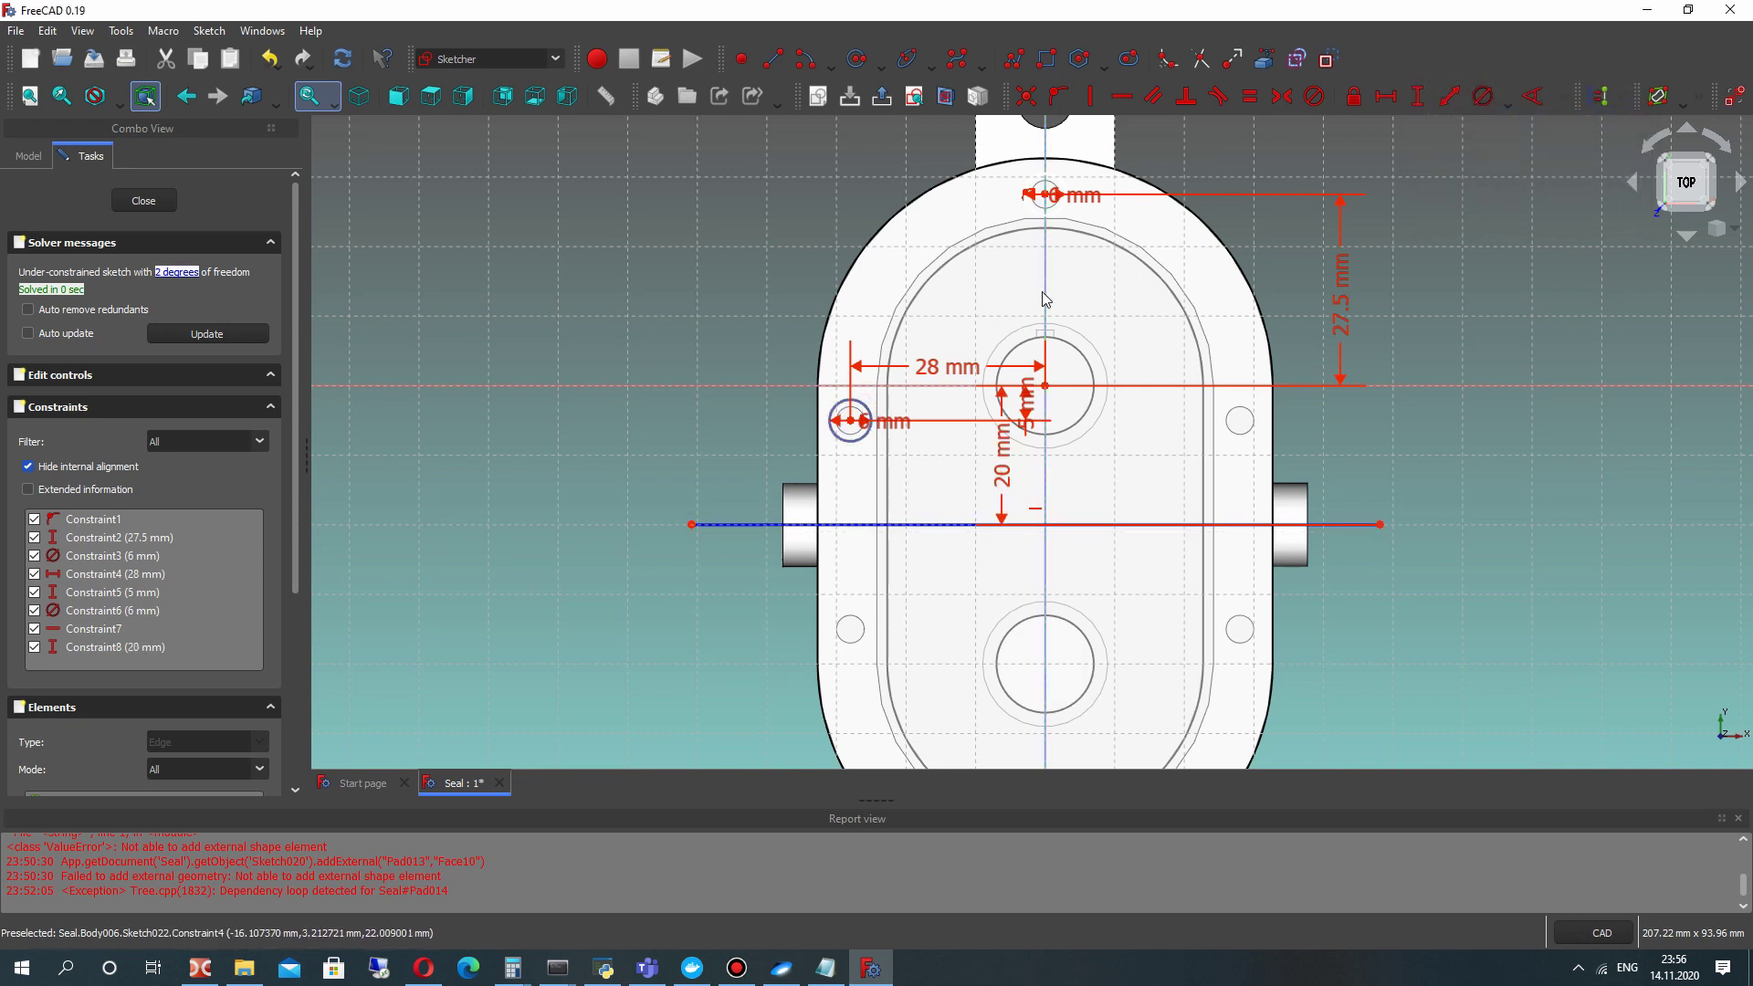
Mirror the upper-left screw-hole circle about the vertical axis using the Symmetry tool.
left_click(209, 30)
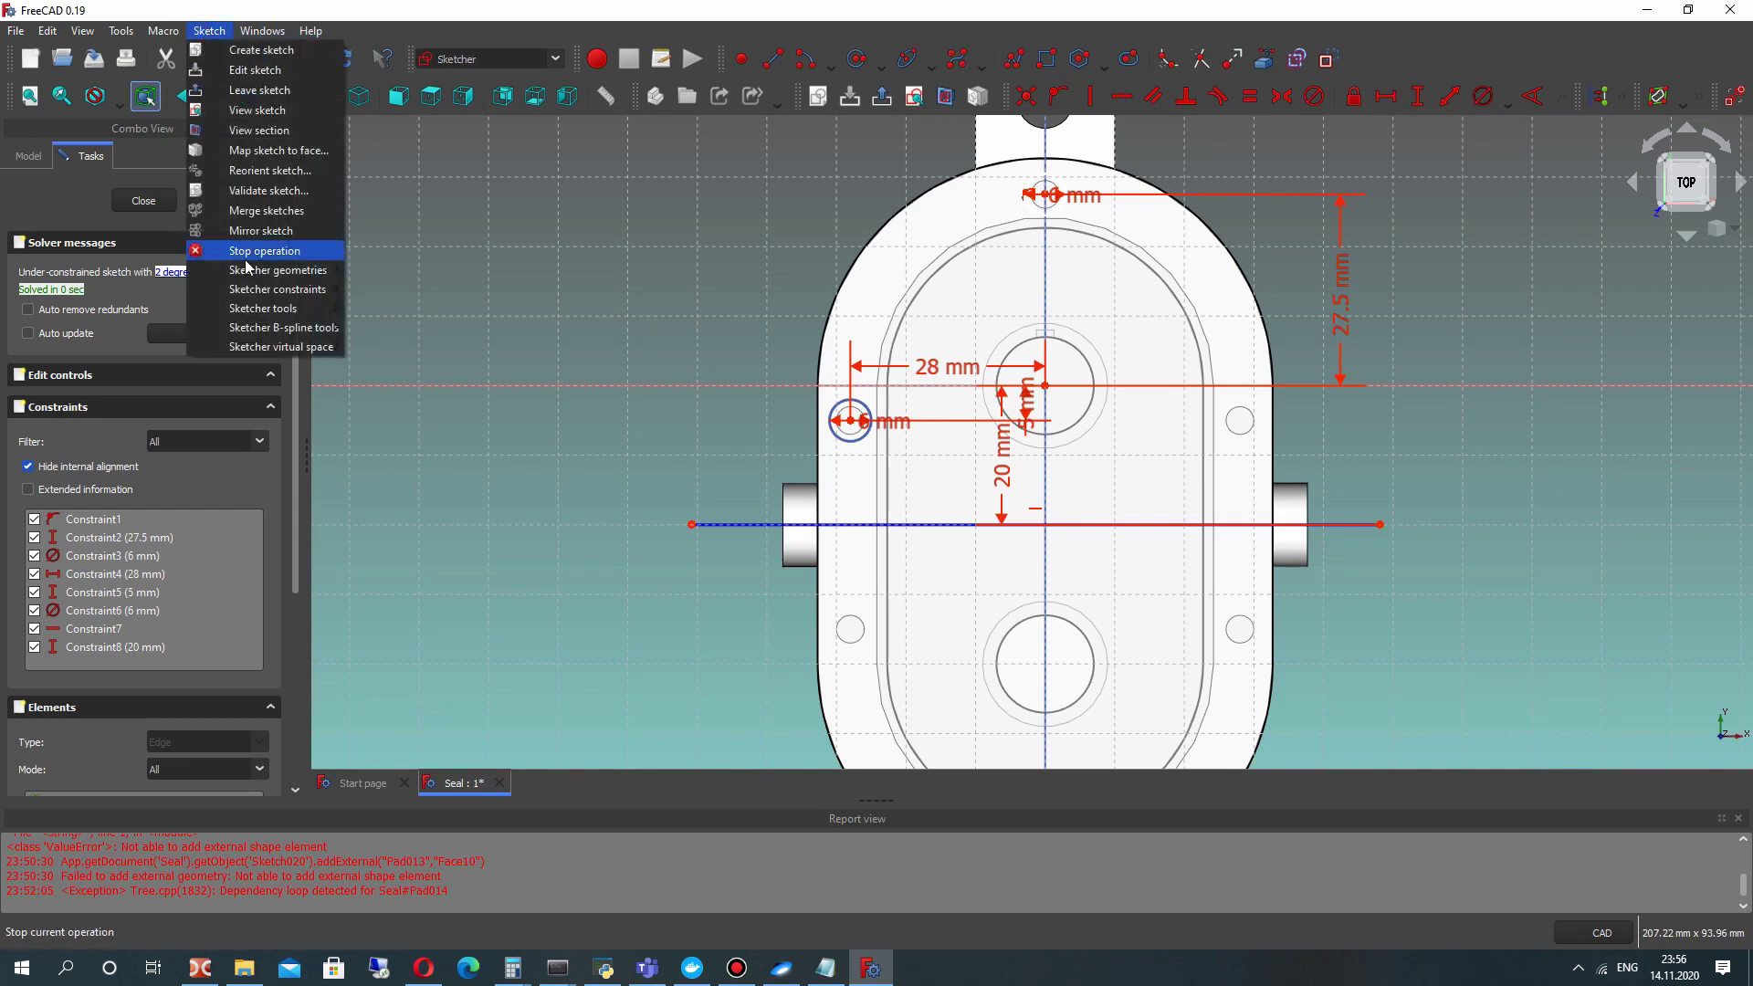
mouse_move(298, 311)
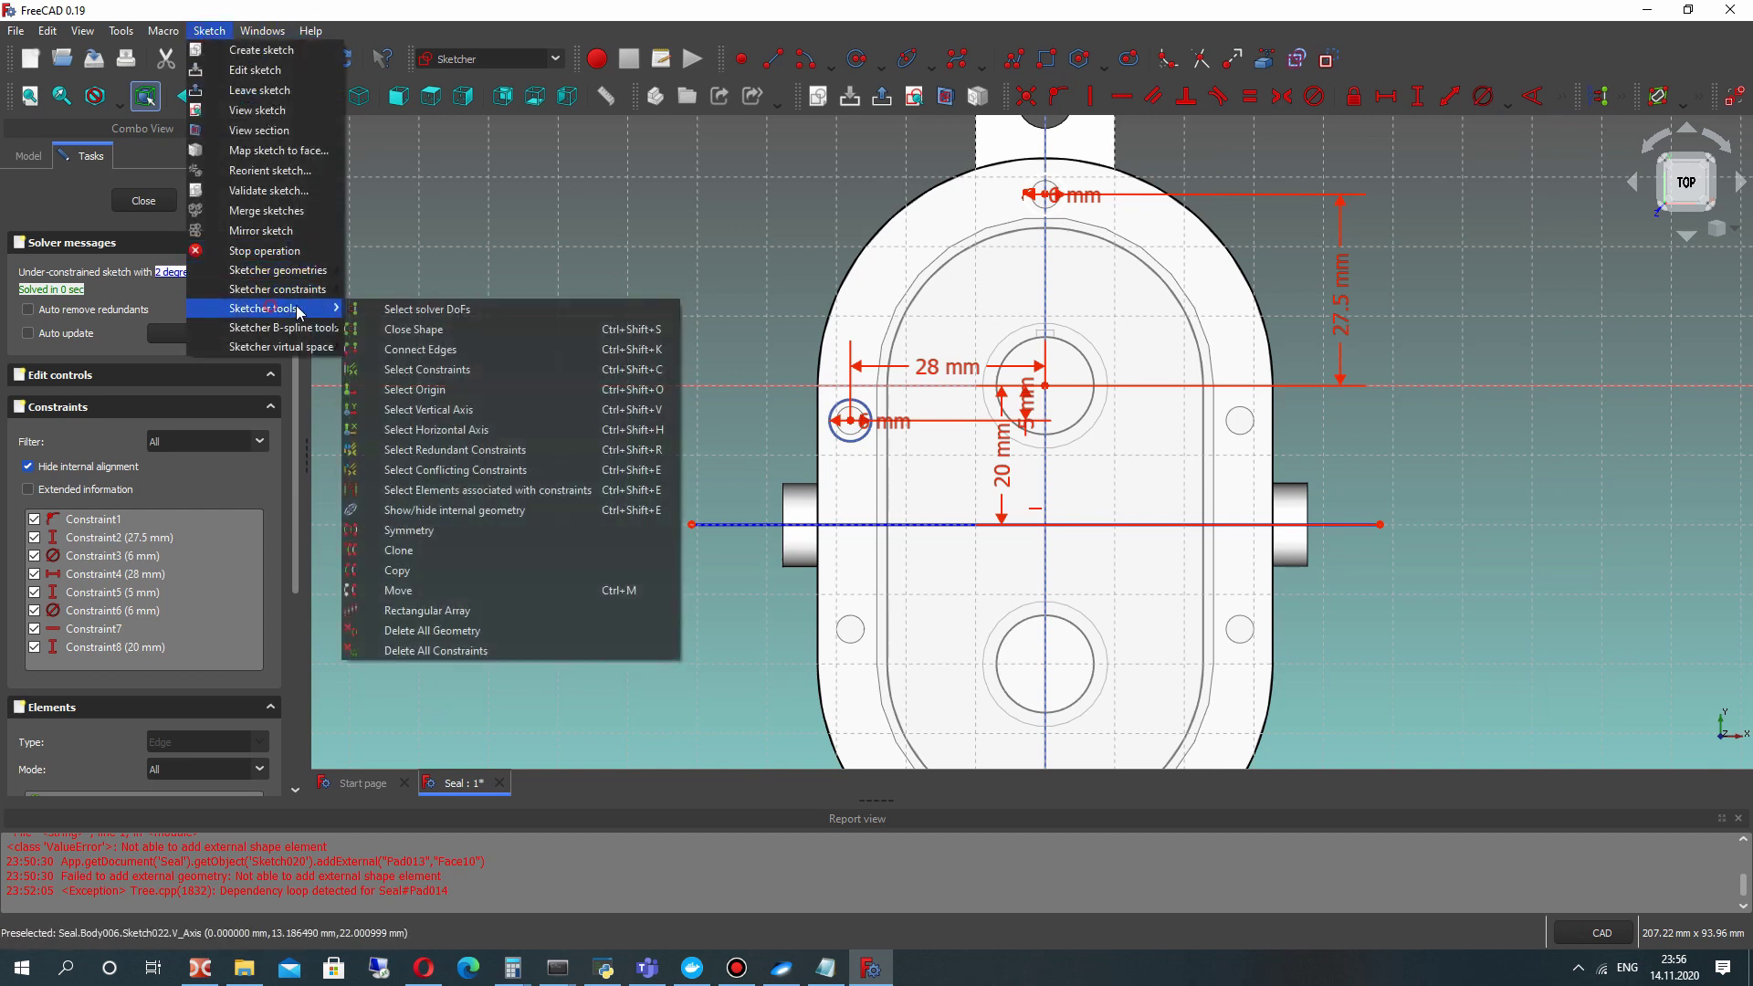
left_click(411, 530)
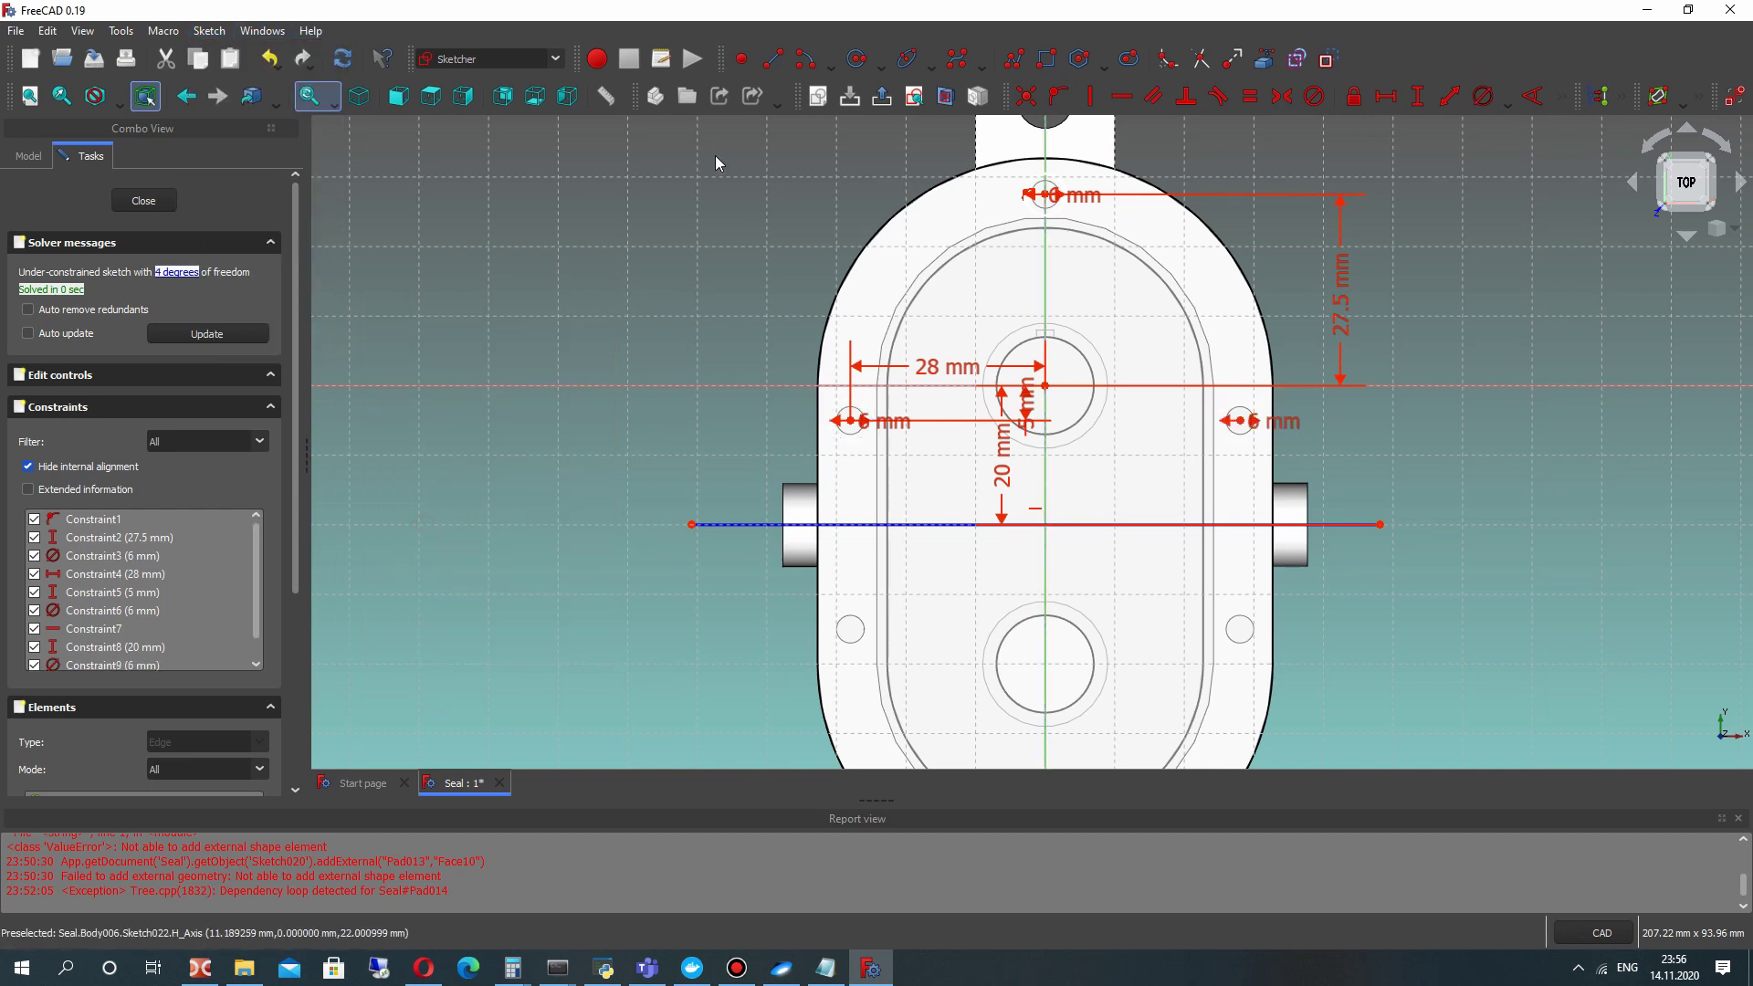
Mirror the three upper circles about the horizontal construction line and close the sketch.
mouse_move(679, 148)
left_mouse_down()
mouse_move(1405, 493)
mouse_move(1401, 480)
left_mouse_up()
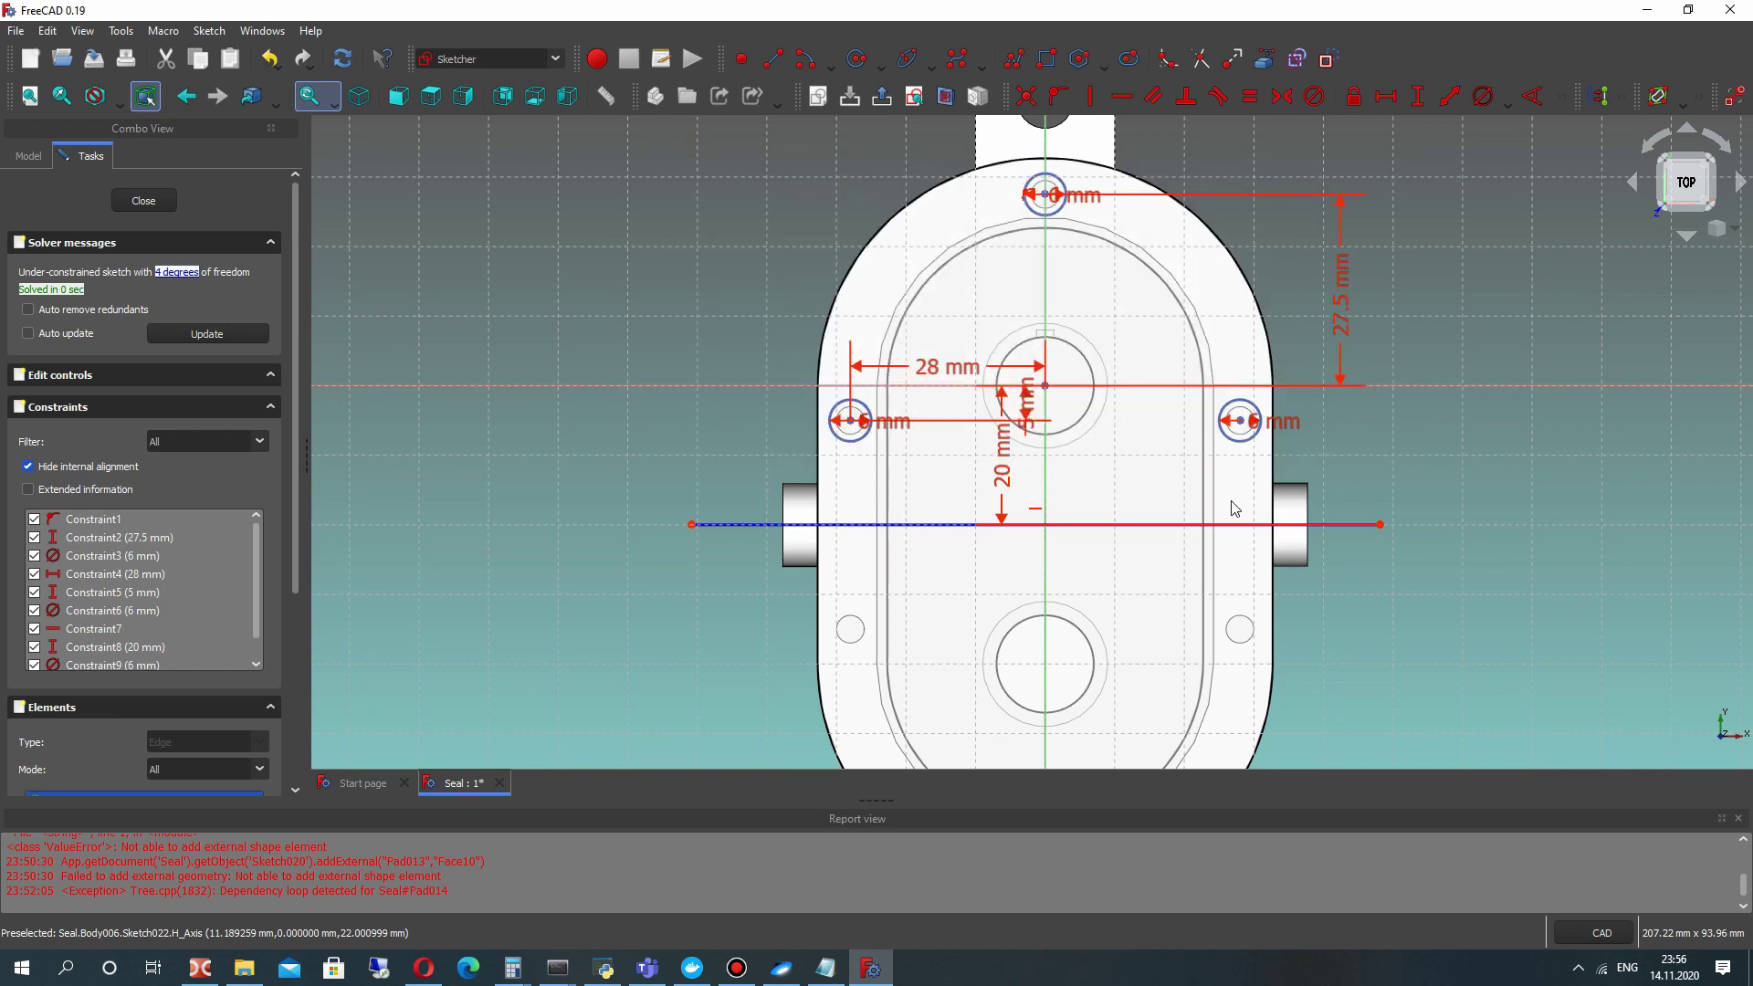
left_click(202, 31)
mouse_move(301, 308)
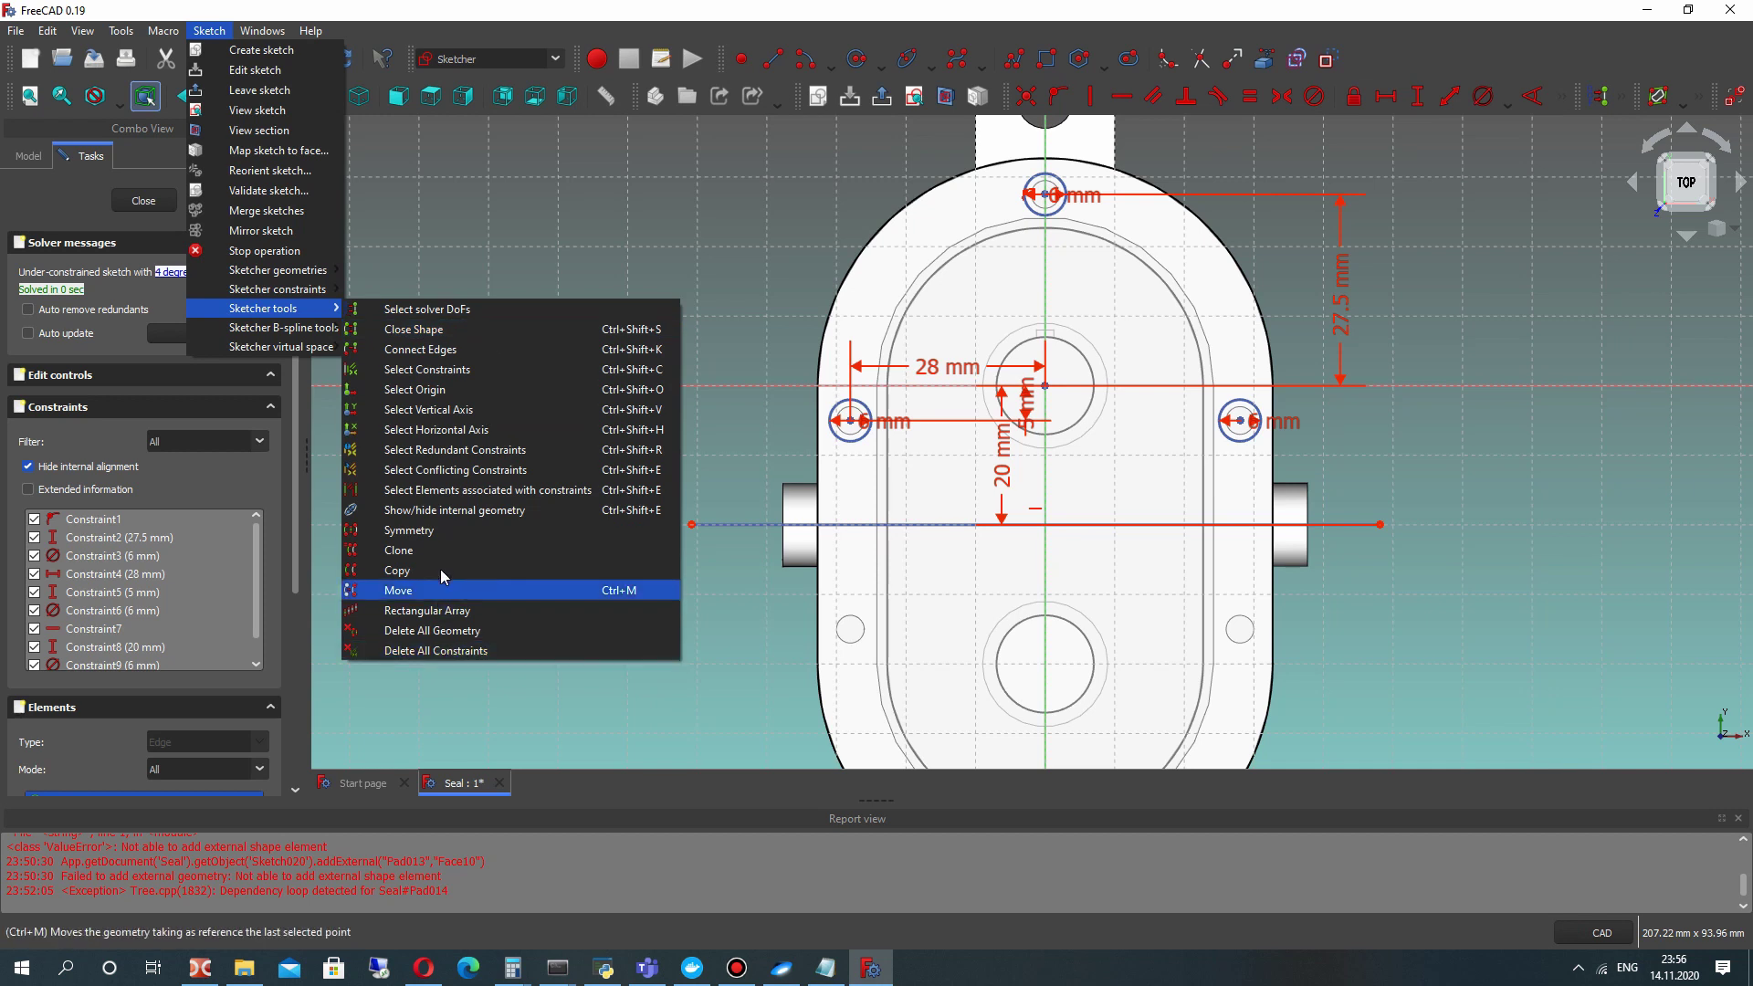
left_click(423, 534)
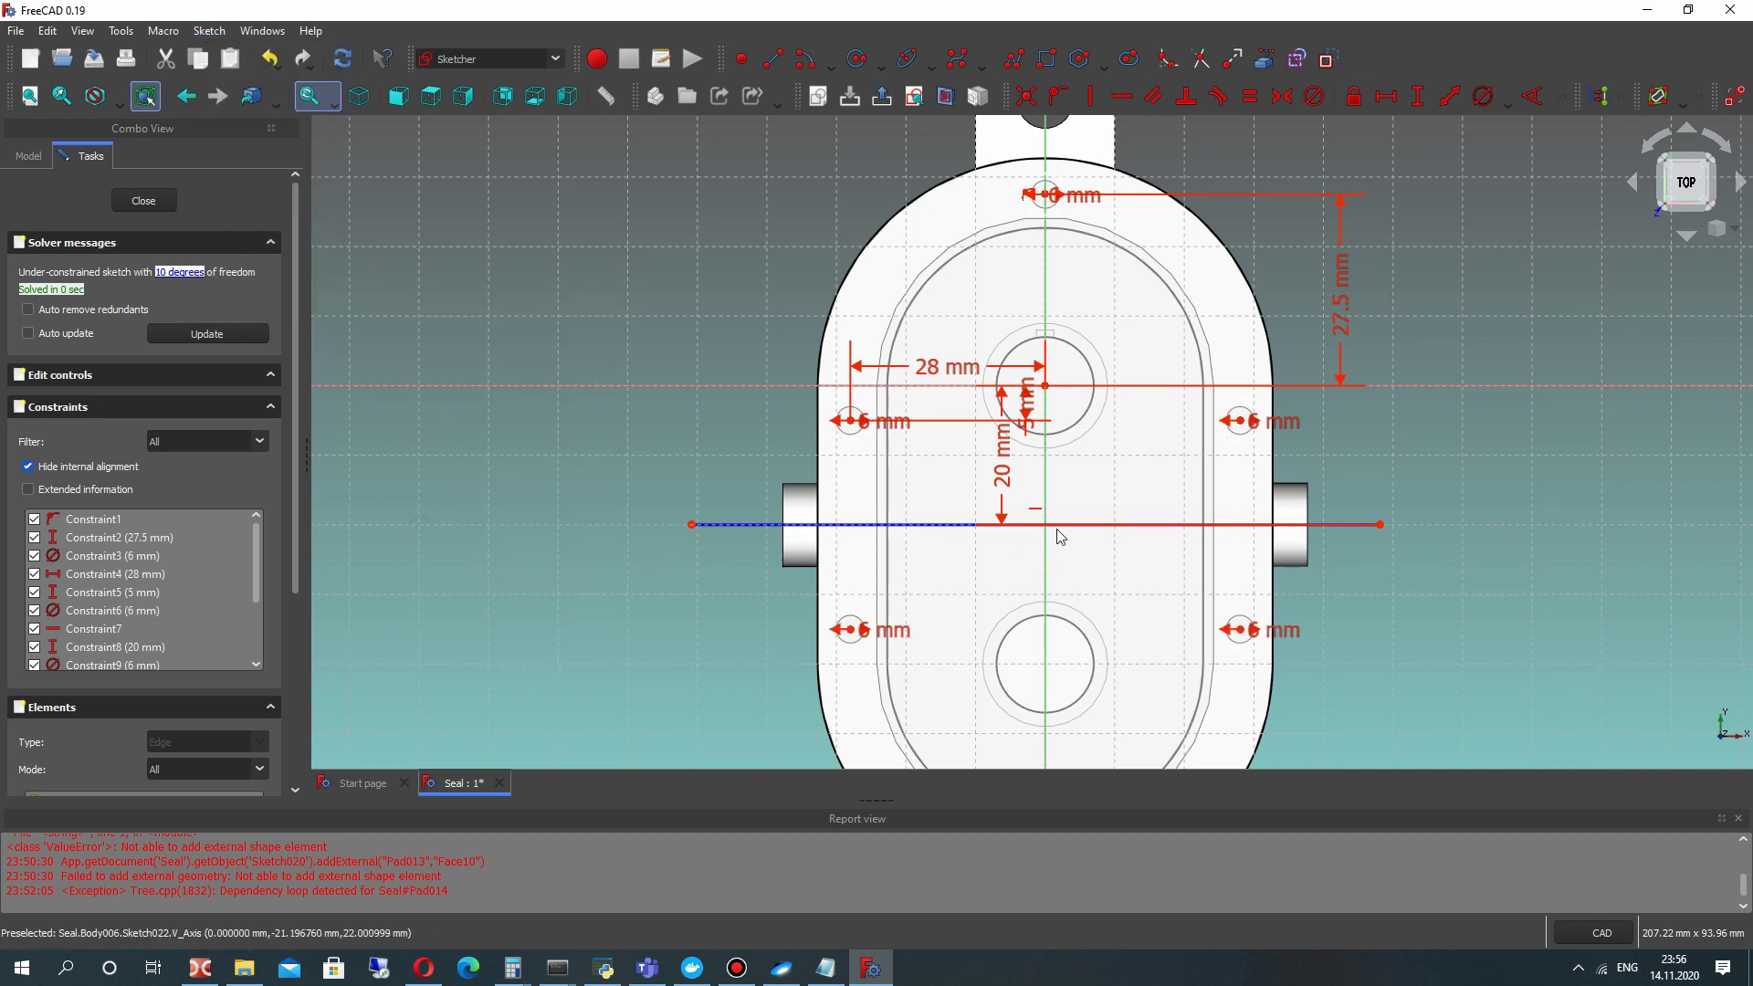
scroll(820, 368, "down", 2)
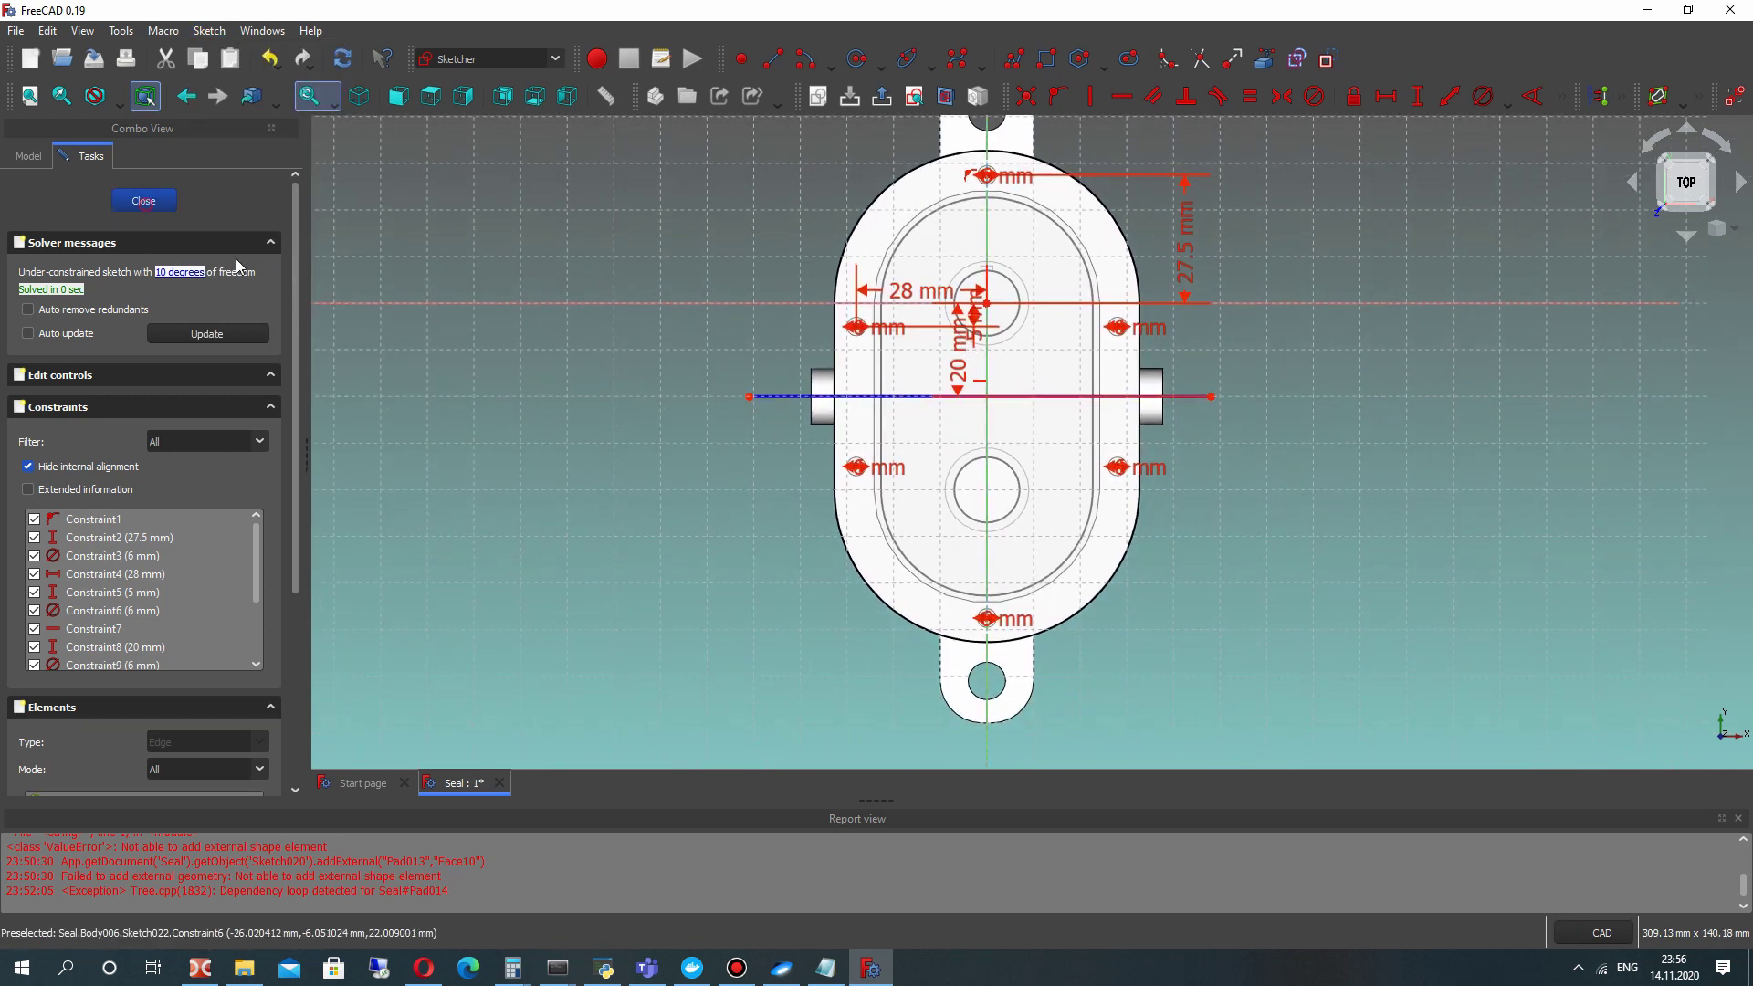
scroll(858, 347, "up", 3)
mouse_move(913, 278)
middle_mouse_down()
mouse_move(841, 370)
mouse_move(770, 265)
mouse_move(849, 286)
middle_mouse_up()
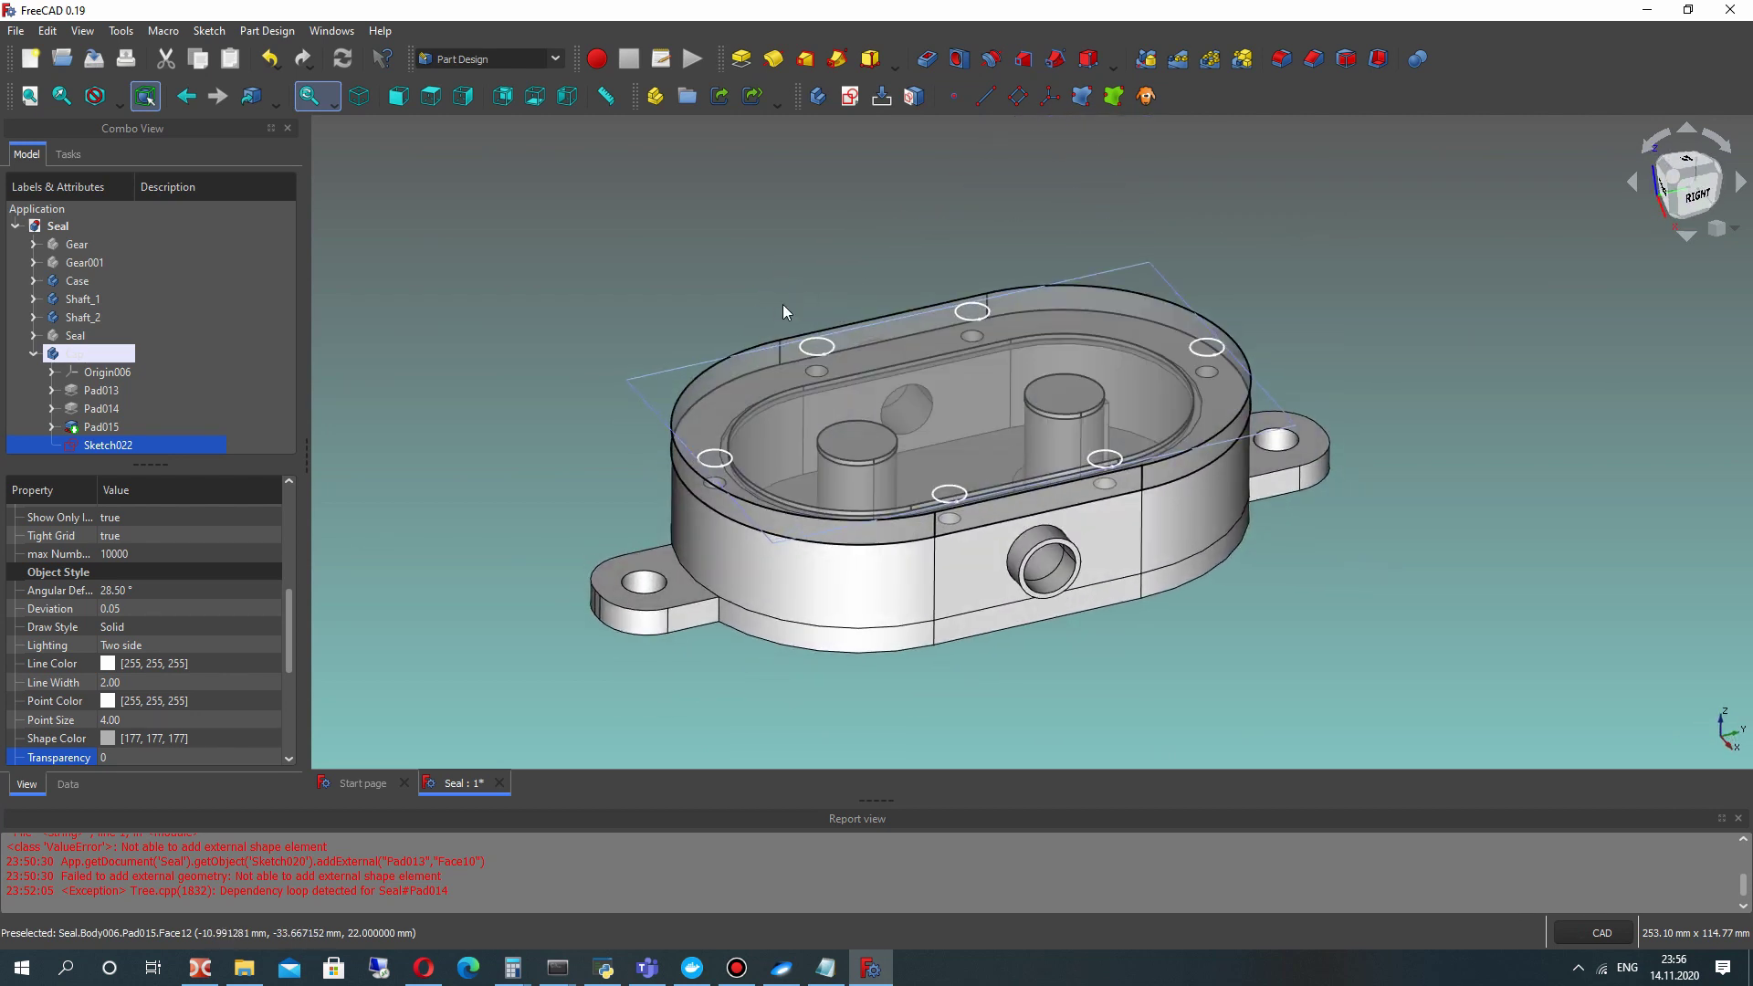
Pocket the six-circle sketch 2 mm deep into the Cap.
left_click(927, 59)
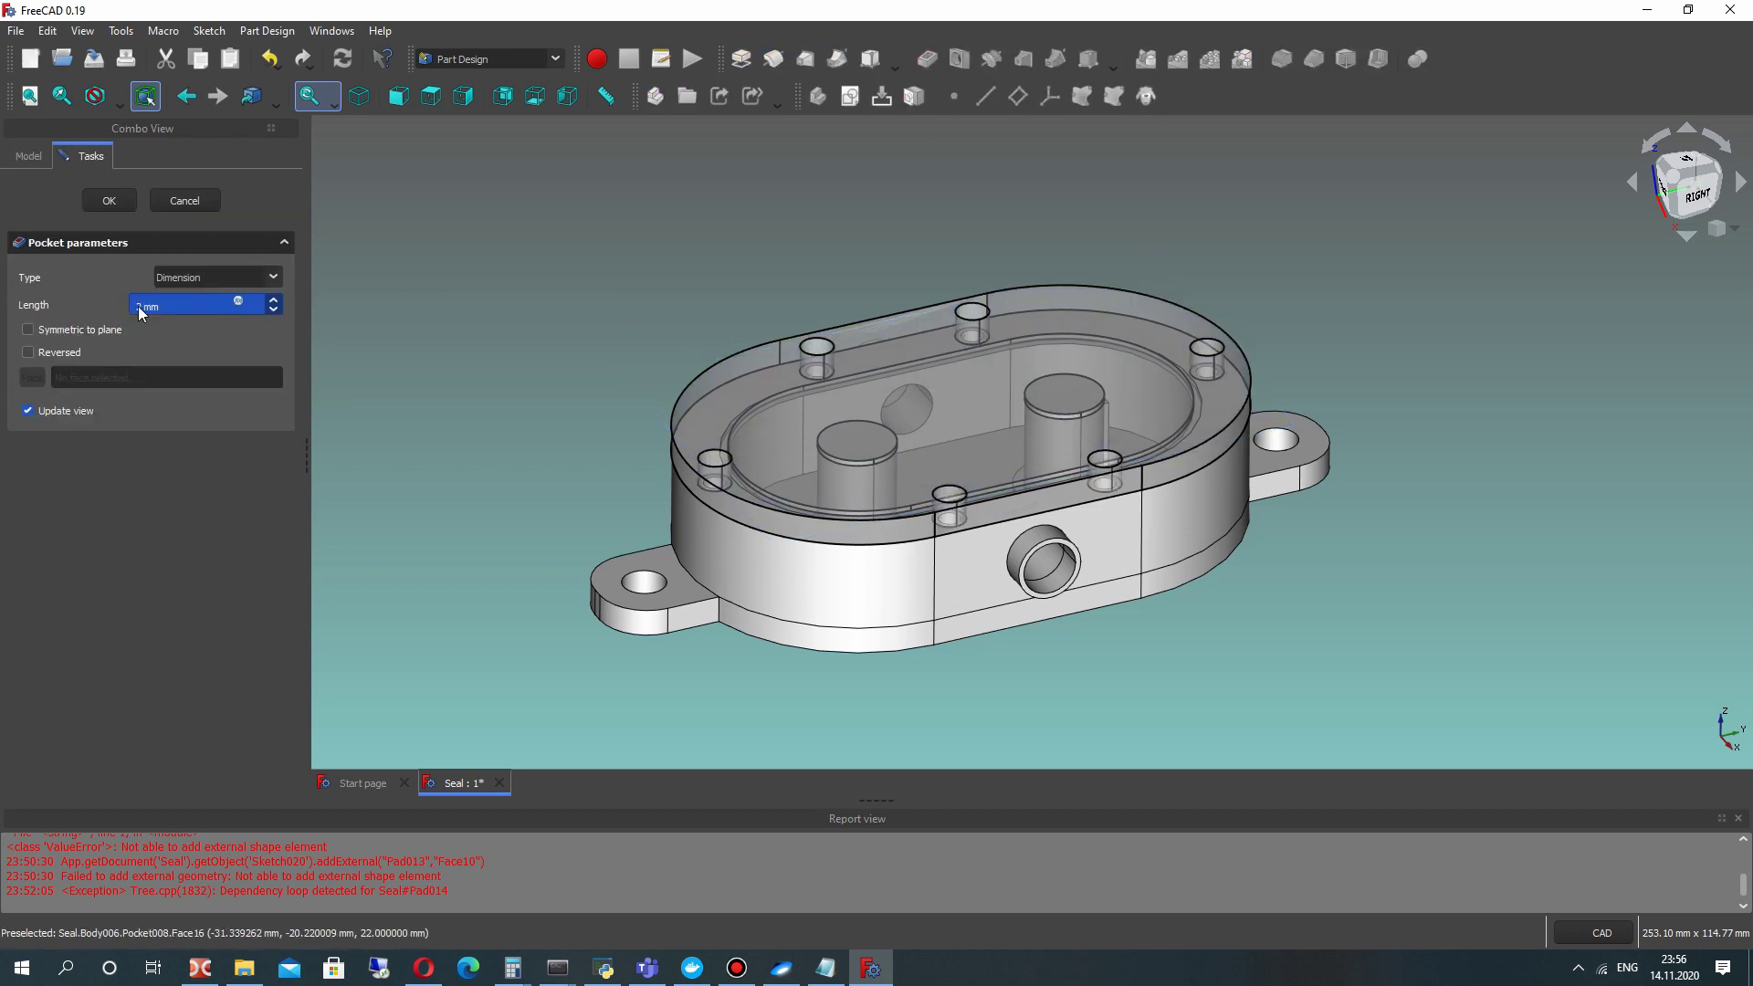
key("Return")
middle_click_drag(762, 303, 791, 400)
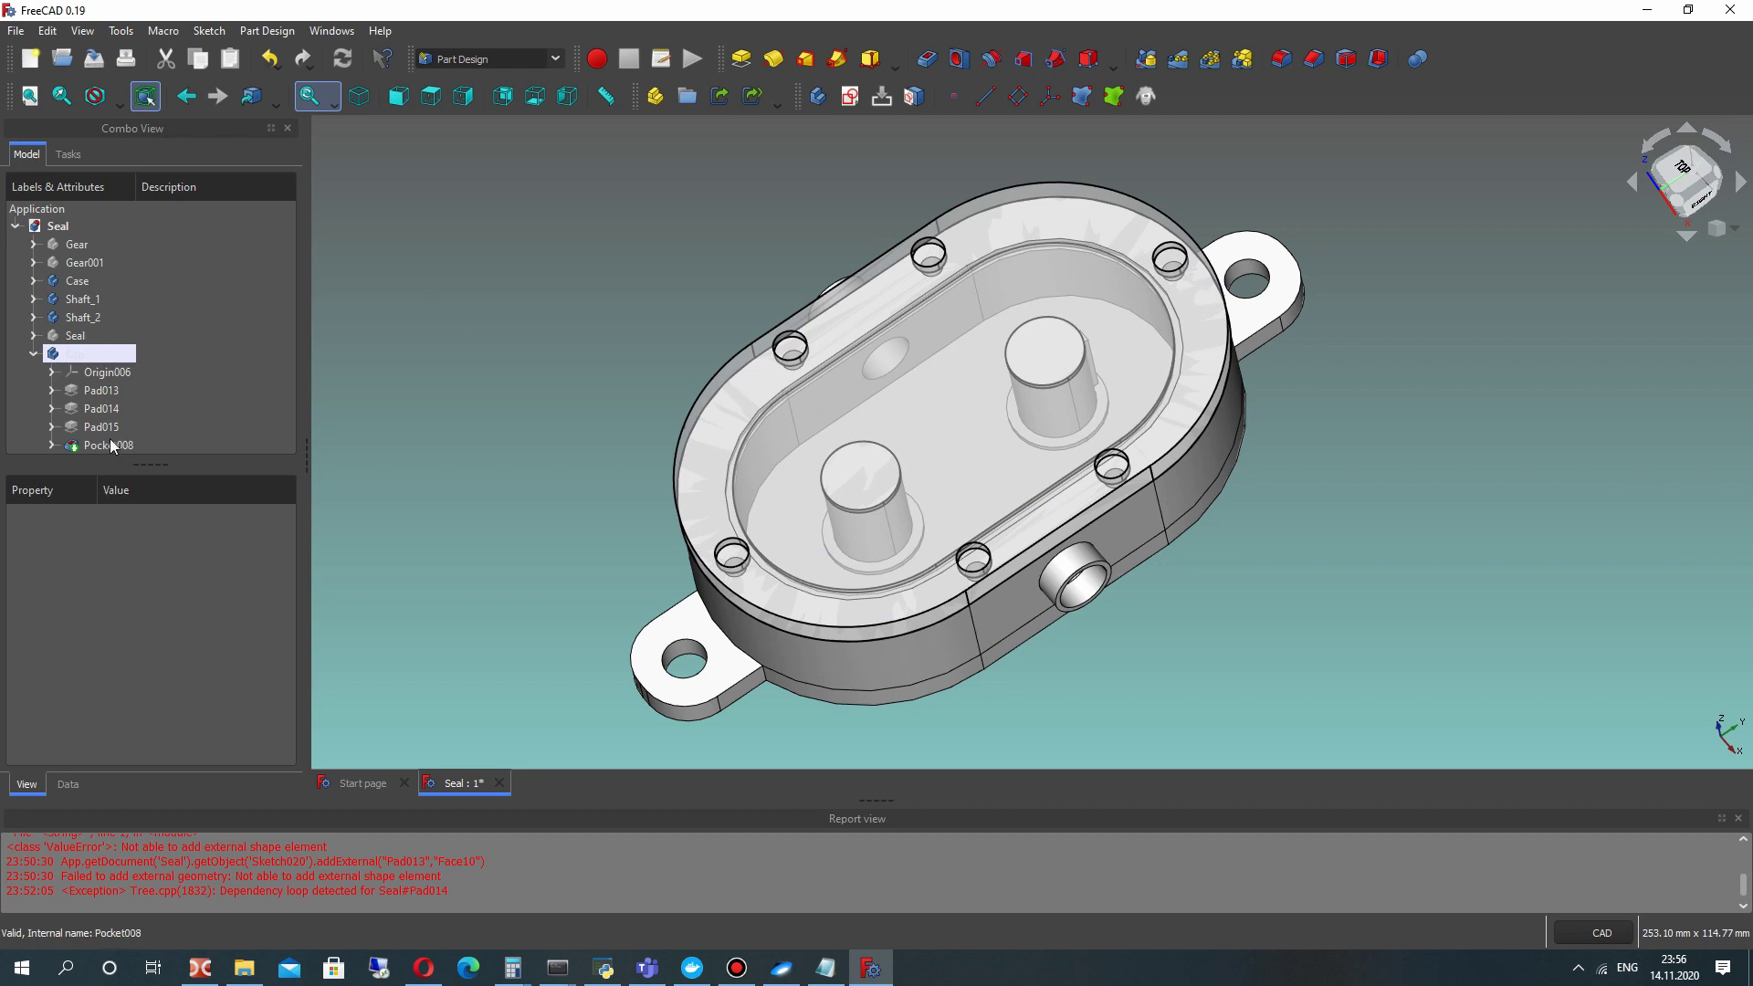
Set the transparency of the body labelled Cap to 0.
key("BackSpace")
type("Cap")
key("Return")
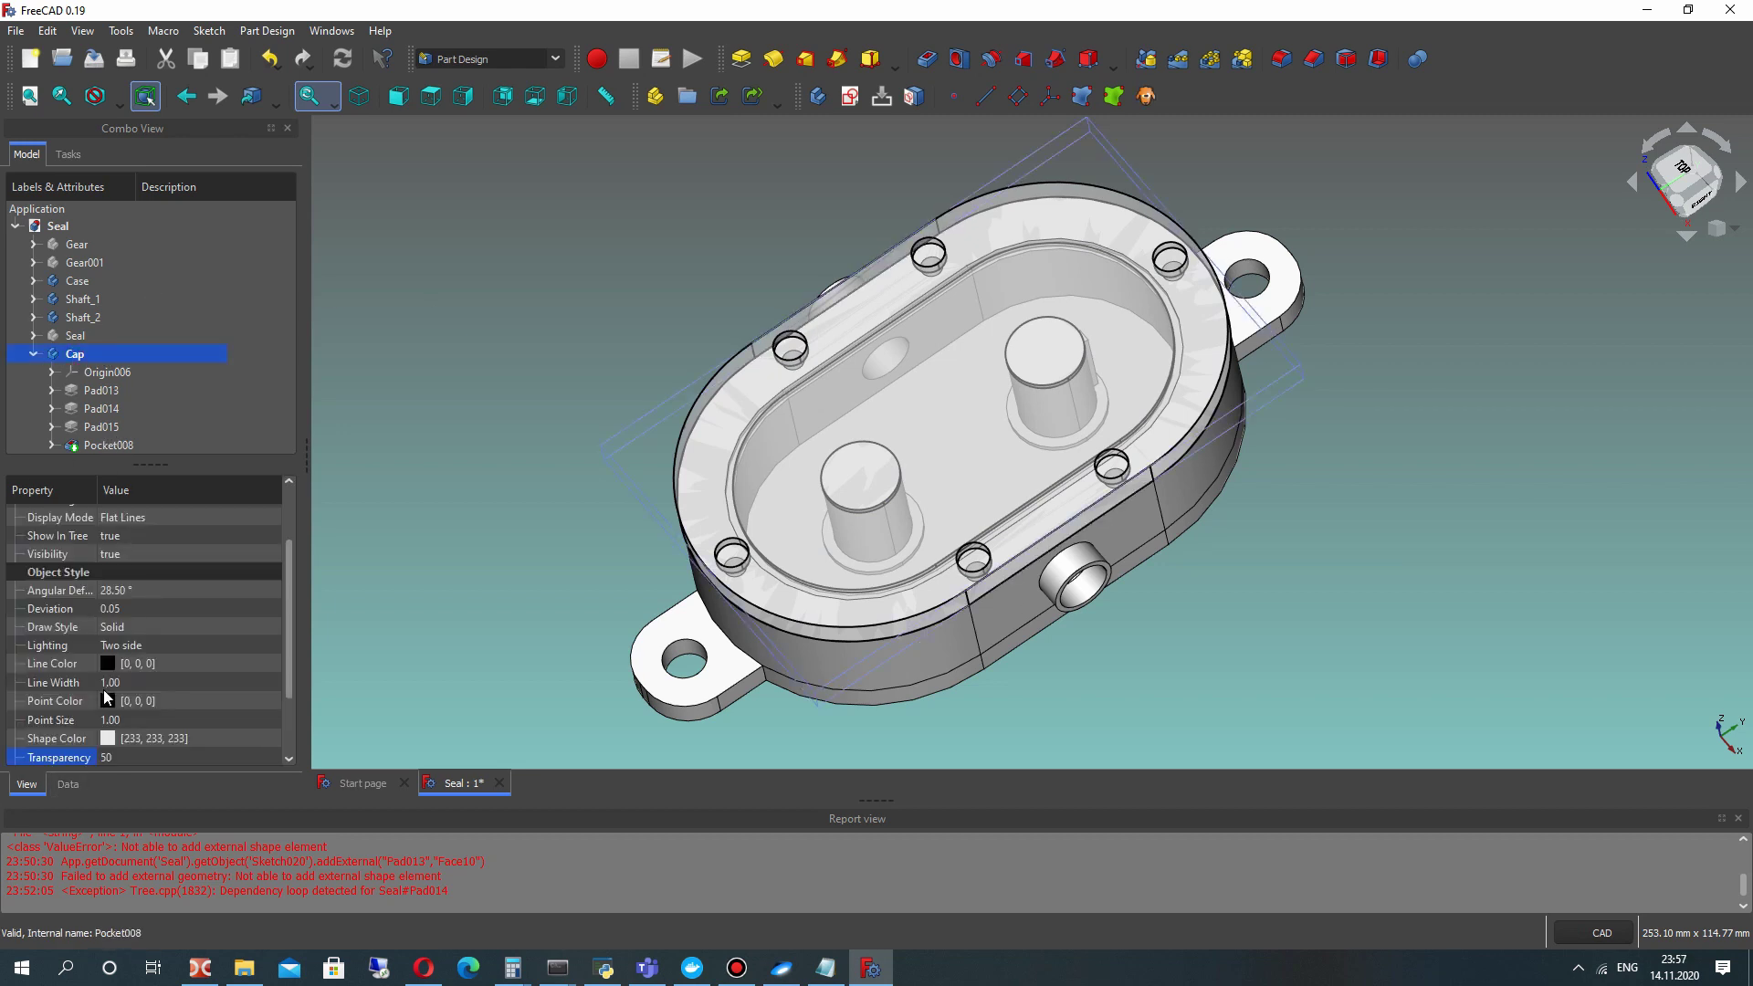
left_click(109, 758)
type("0")
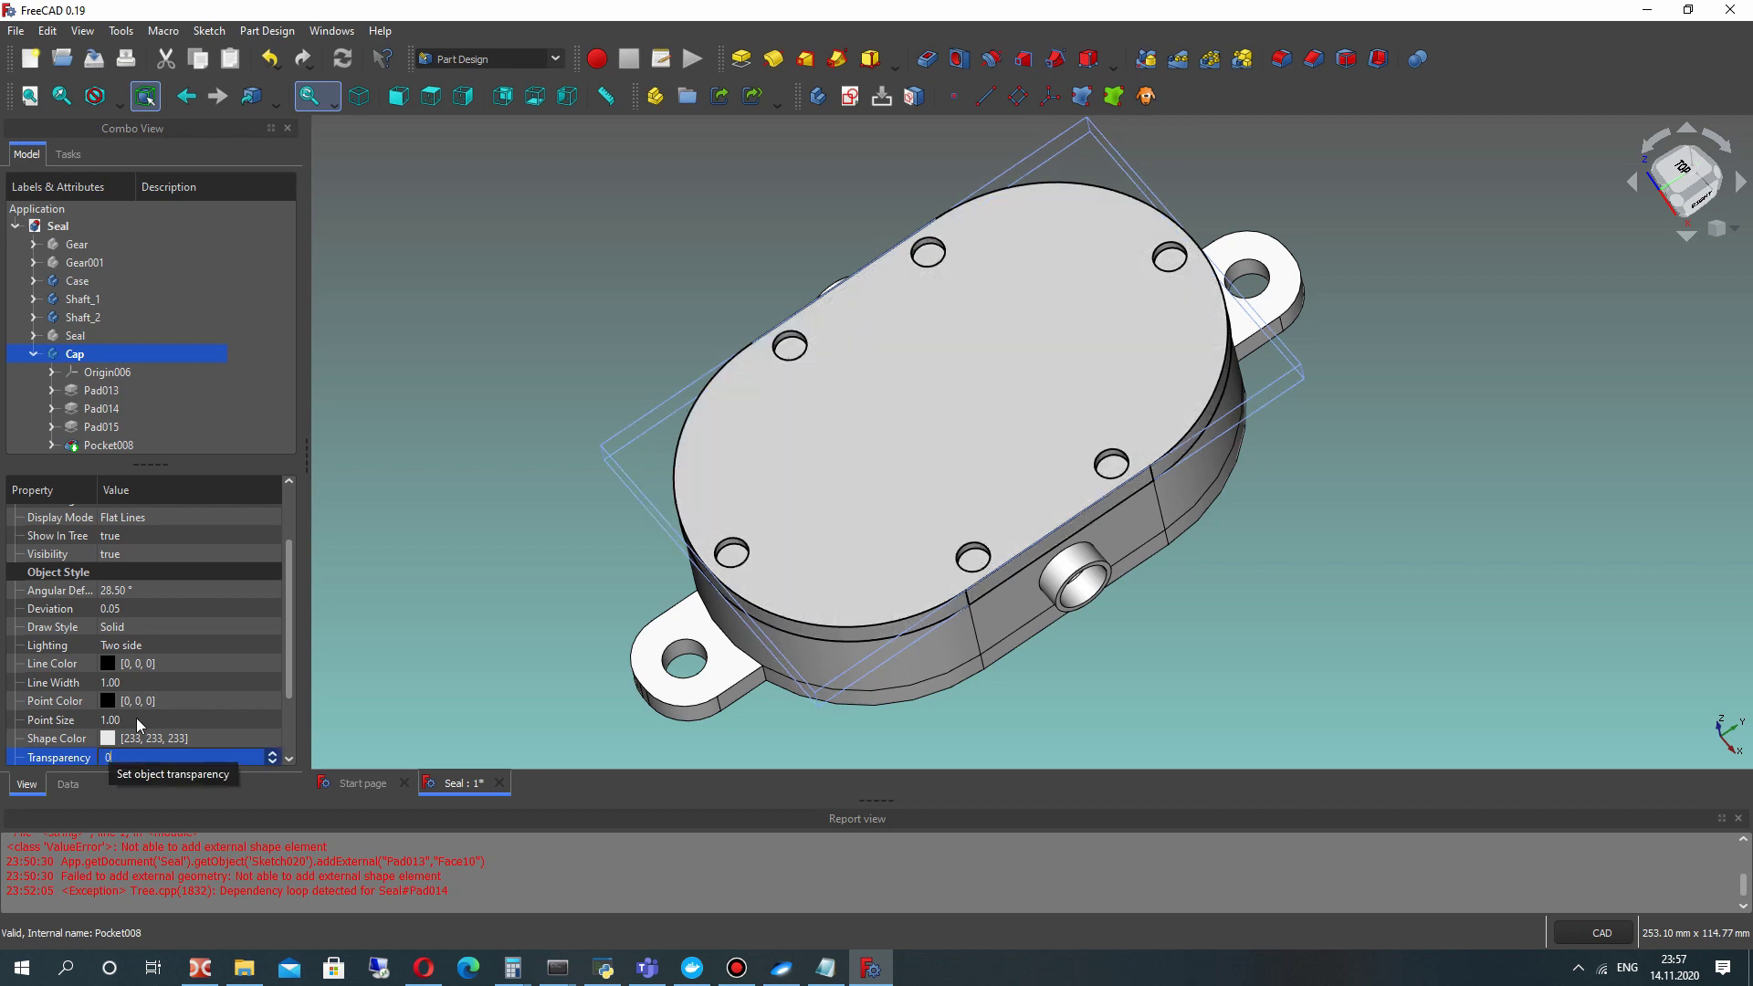
left_click(514, 406)
Create a new sketch on the floor of the uppermost 6 mm pocket in the Cap.
middle_click_drag(626, 528, 1044, 199)
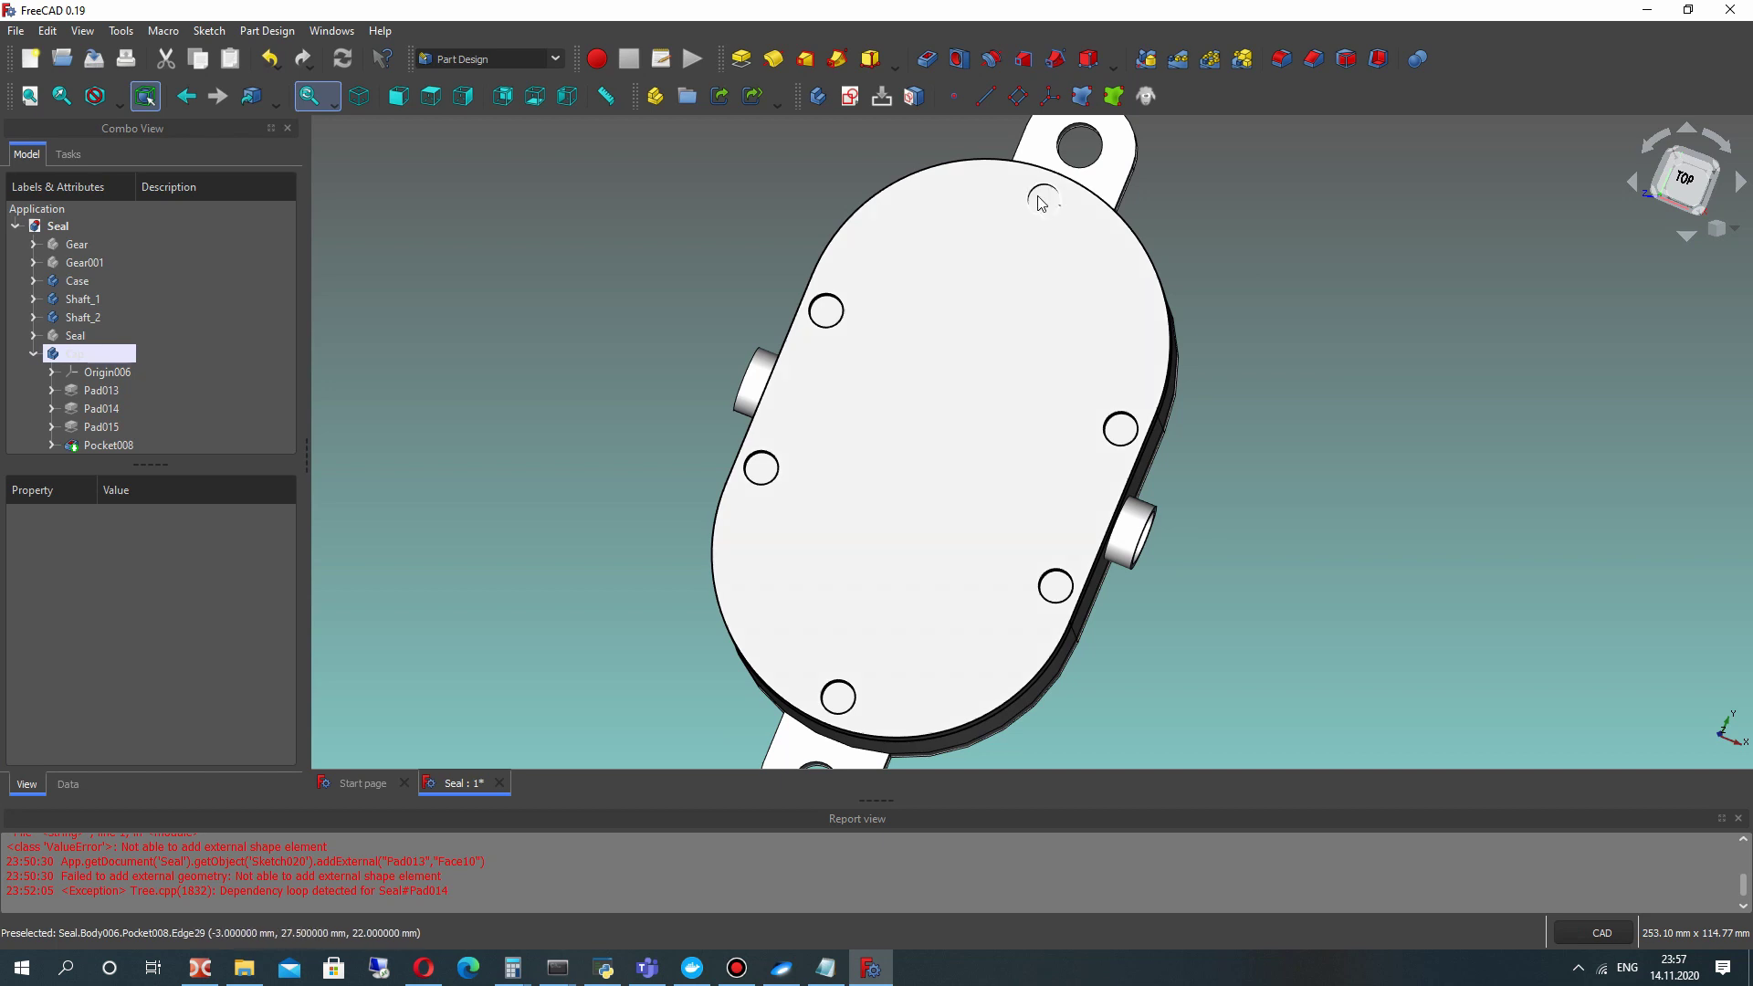
scroll(1045, 206, "up", 4)
left_click(1047, 210)
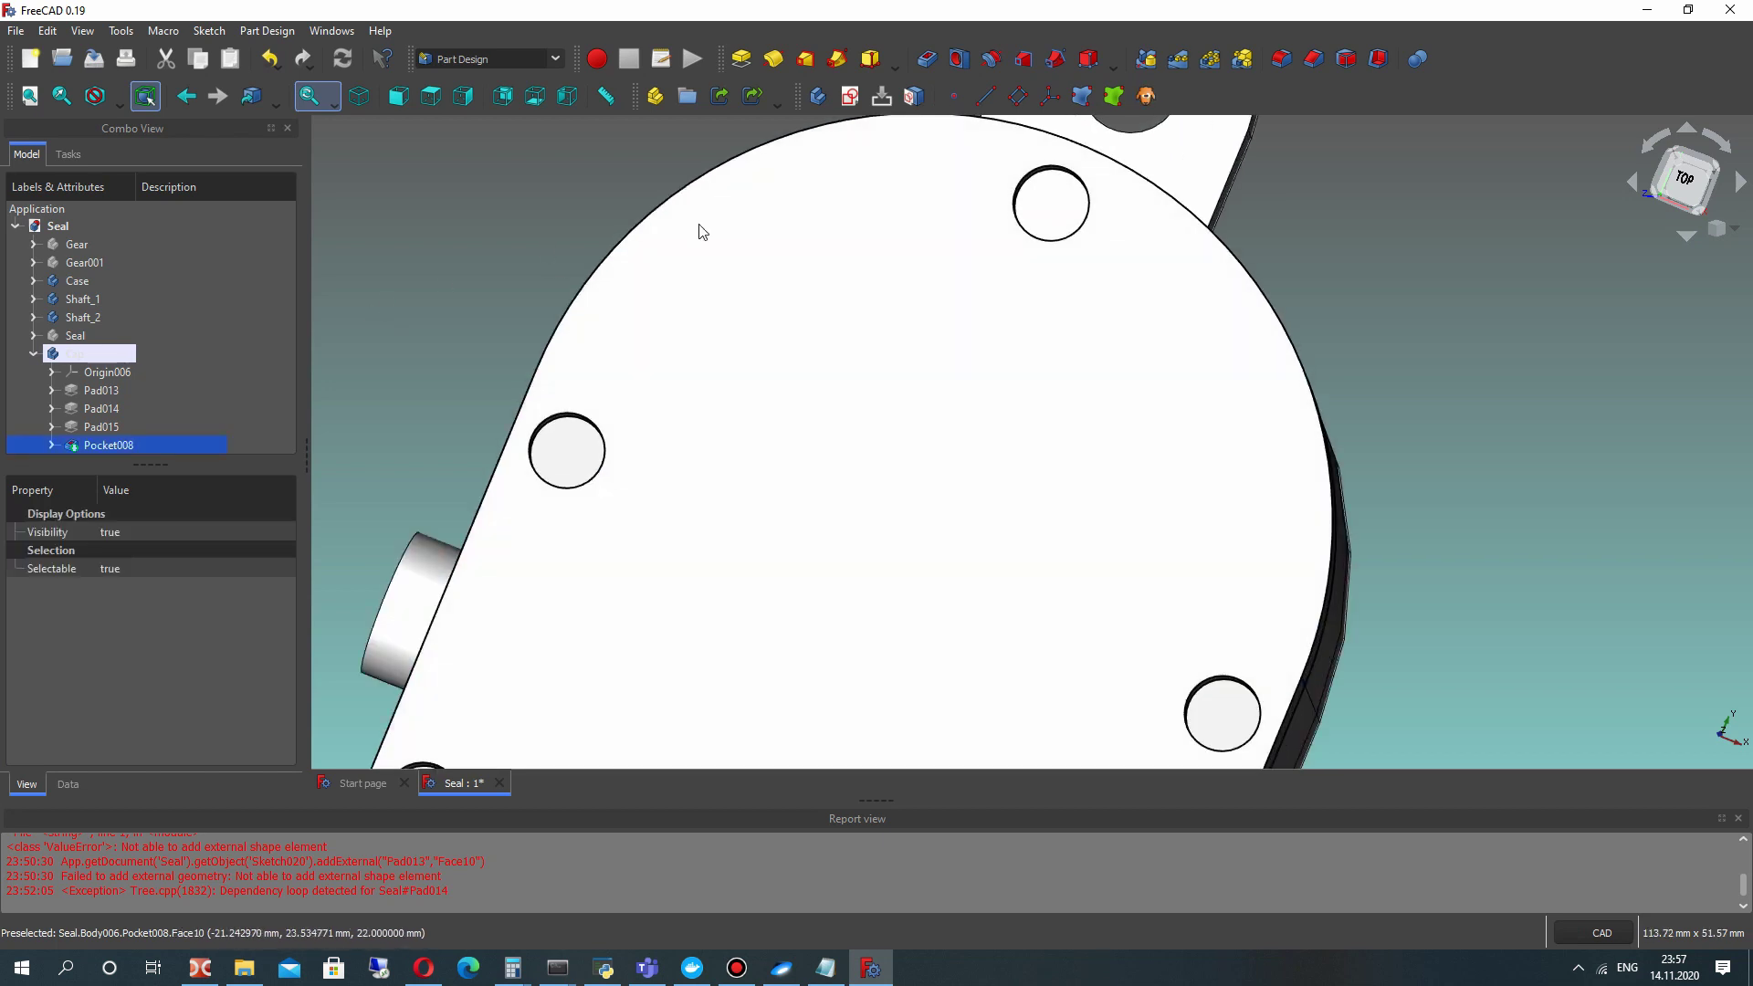
scroll(701, 339, "down", 4)
left_click(442, 329)
middle_click_drag(833, 435, 804, 306)
scroll(804, 309, "up", 7)
left_click(970, 338)
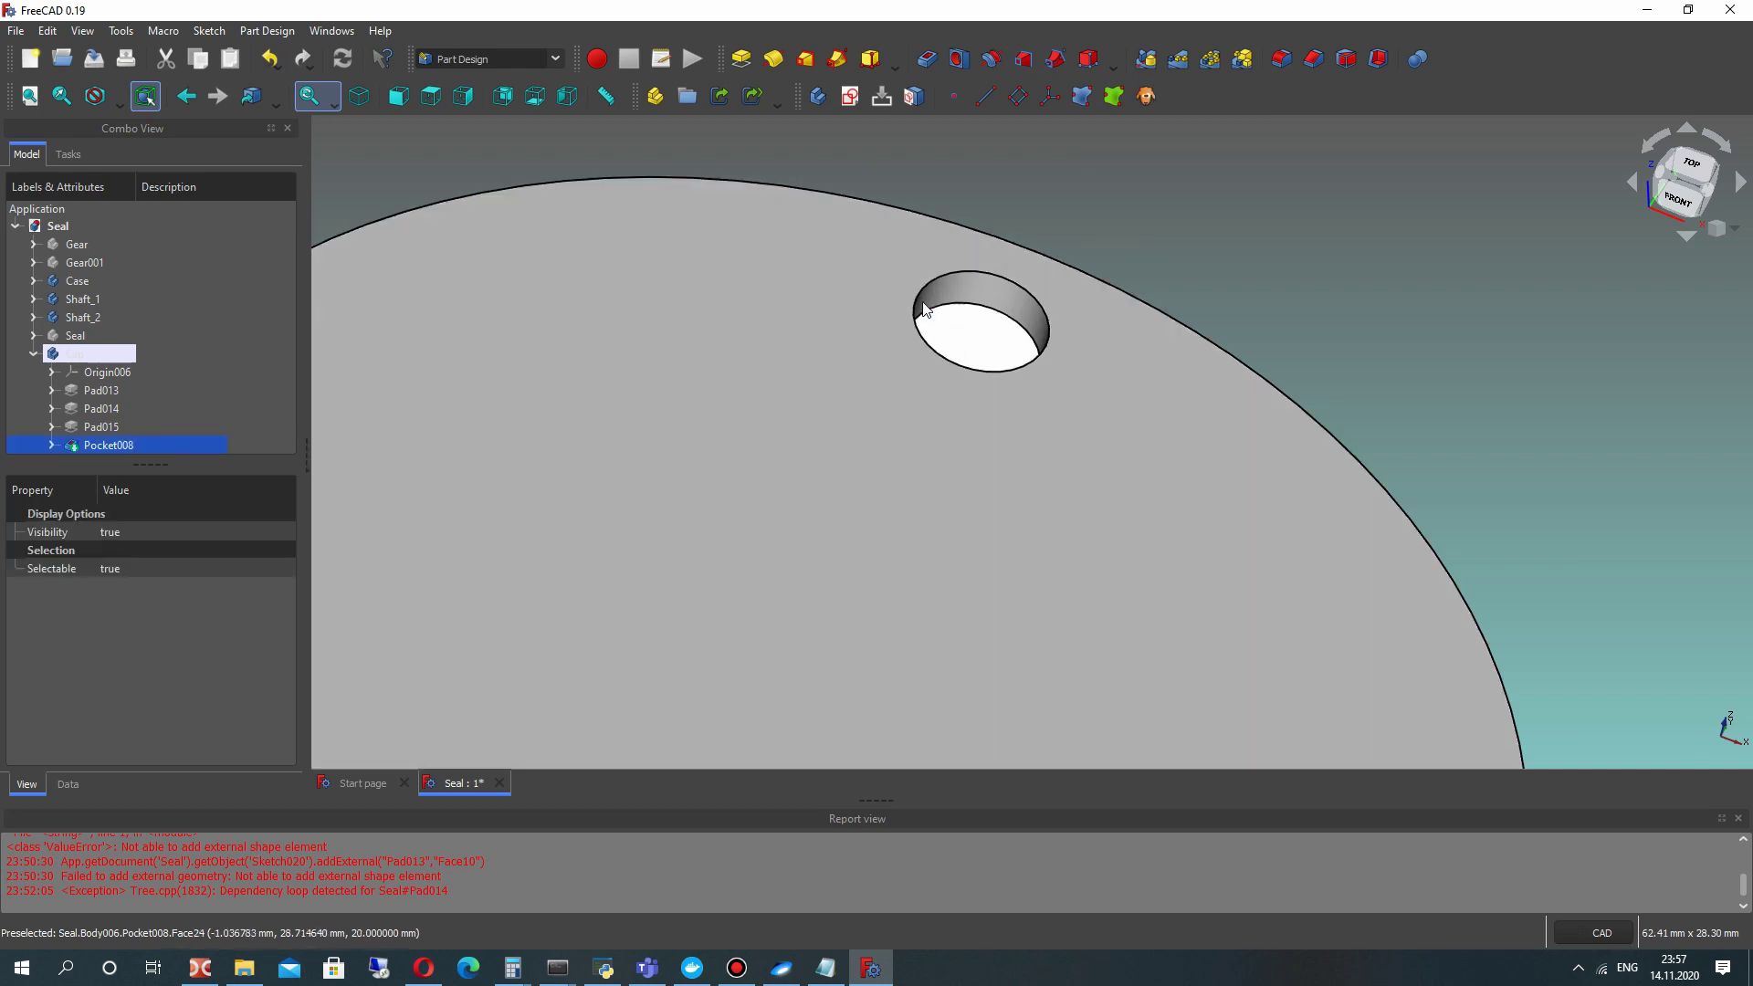
left_click(848, 97)
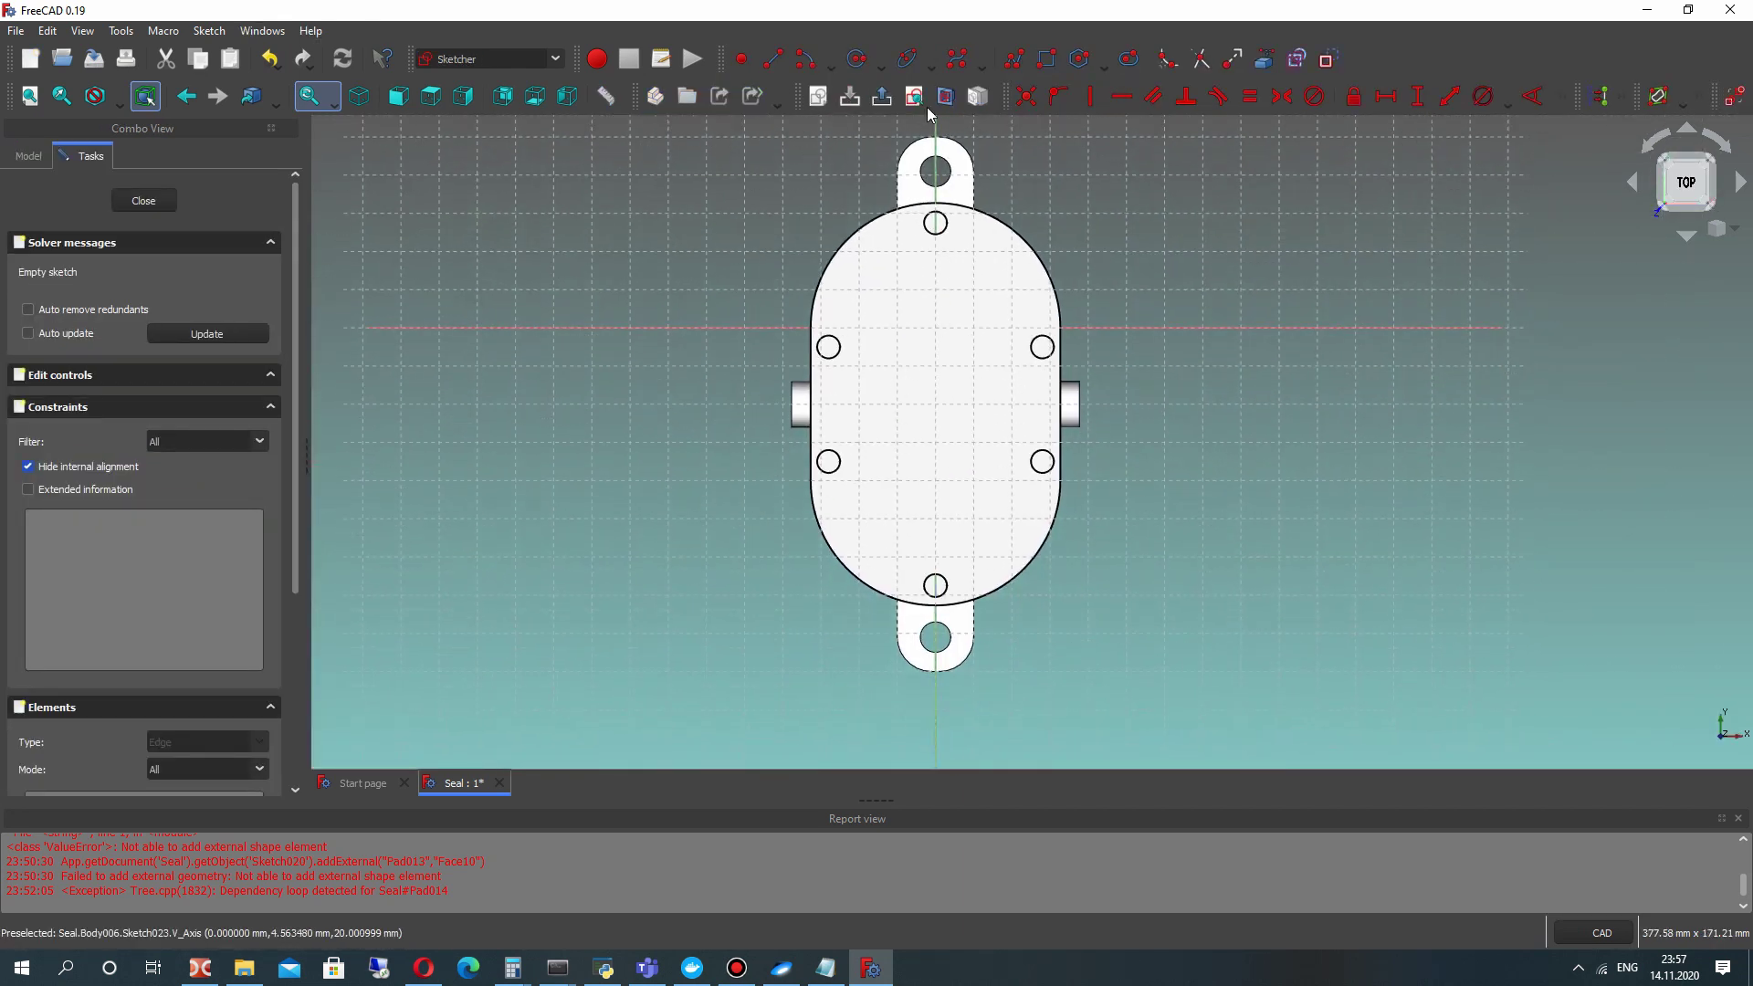
scroll(997, 141, "up", 4)
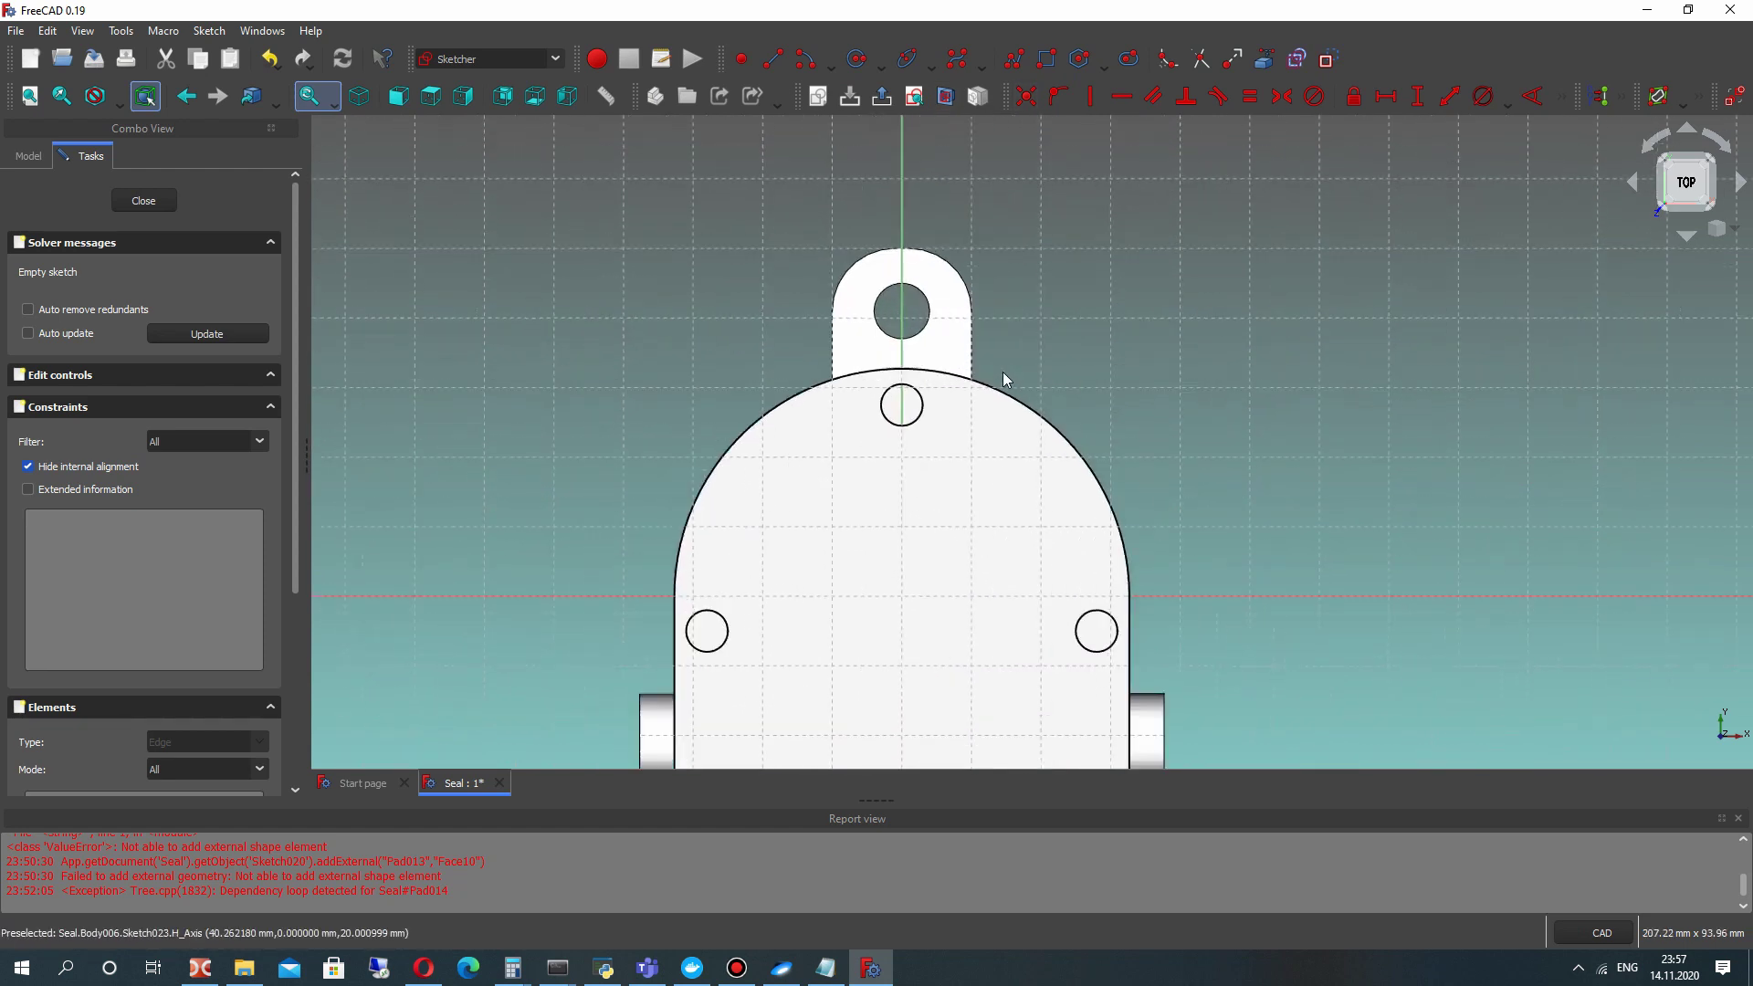
scroll(1003, 371, "up", 2)
Add the edges of the uppermost and upper-left Cap pockets to the sketch as external geometry.
left_click(1264, 59)
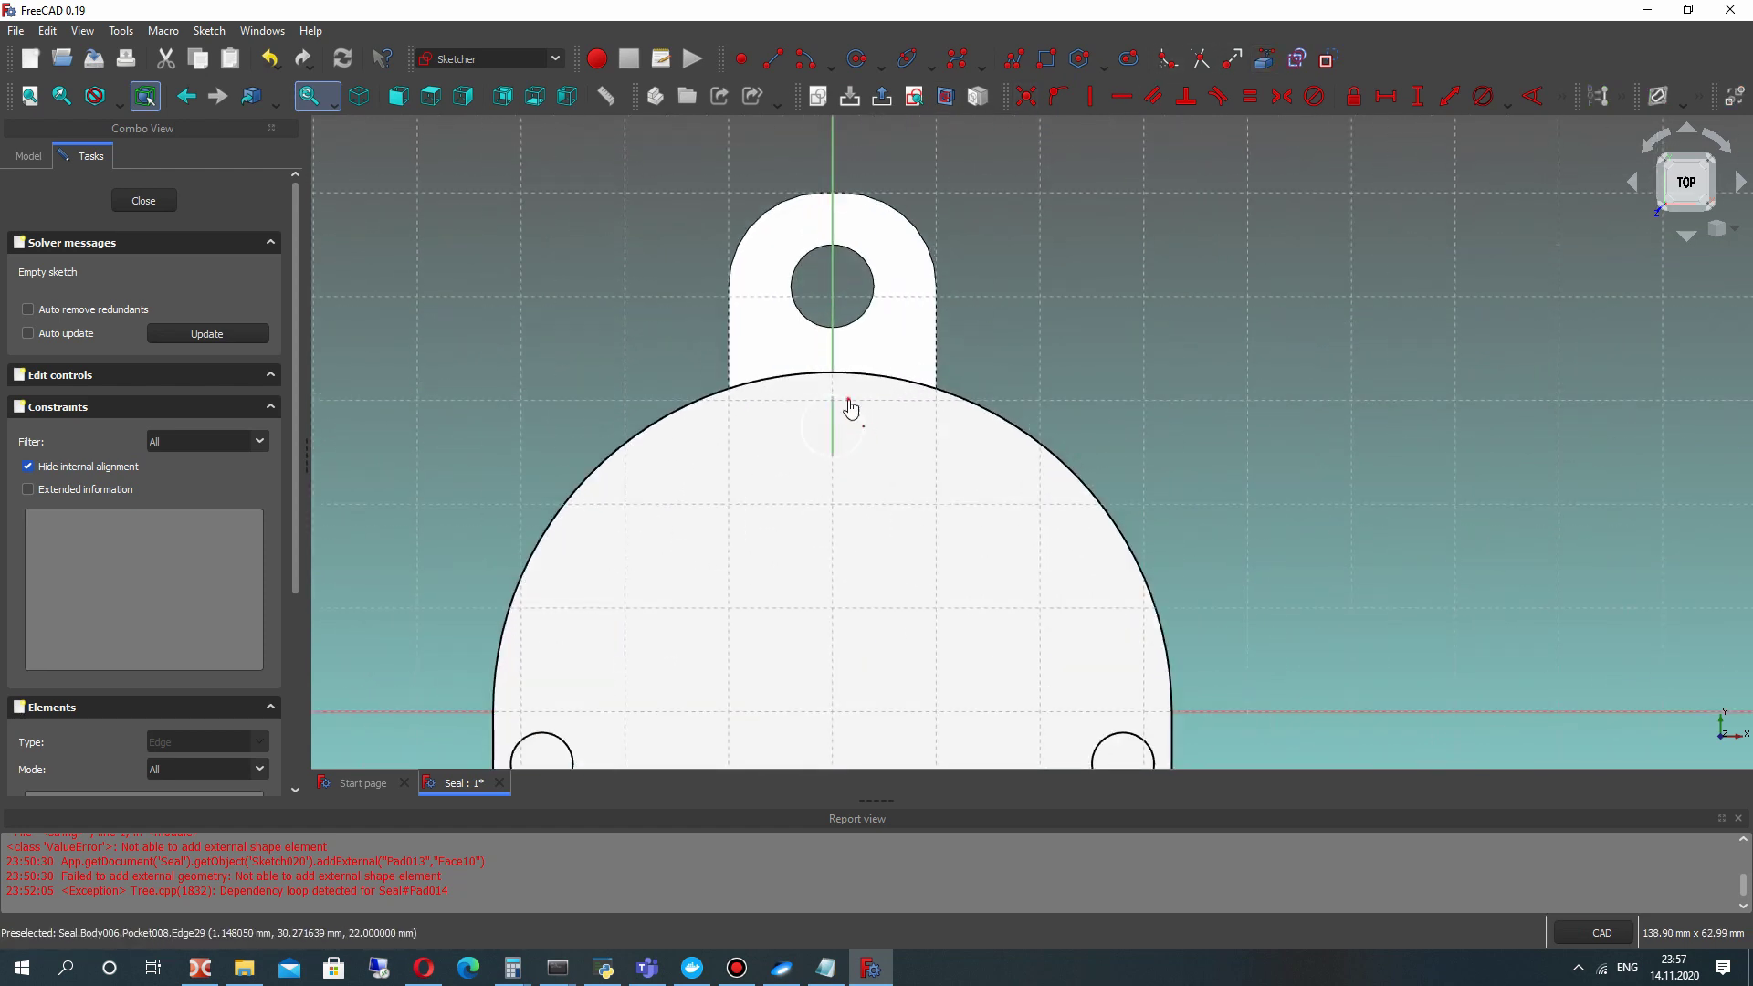
left_click(848, 400)
middle_click_drag(826, 532, 995, 326)
left_click(713, 524)
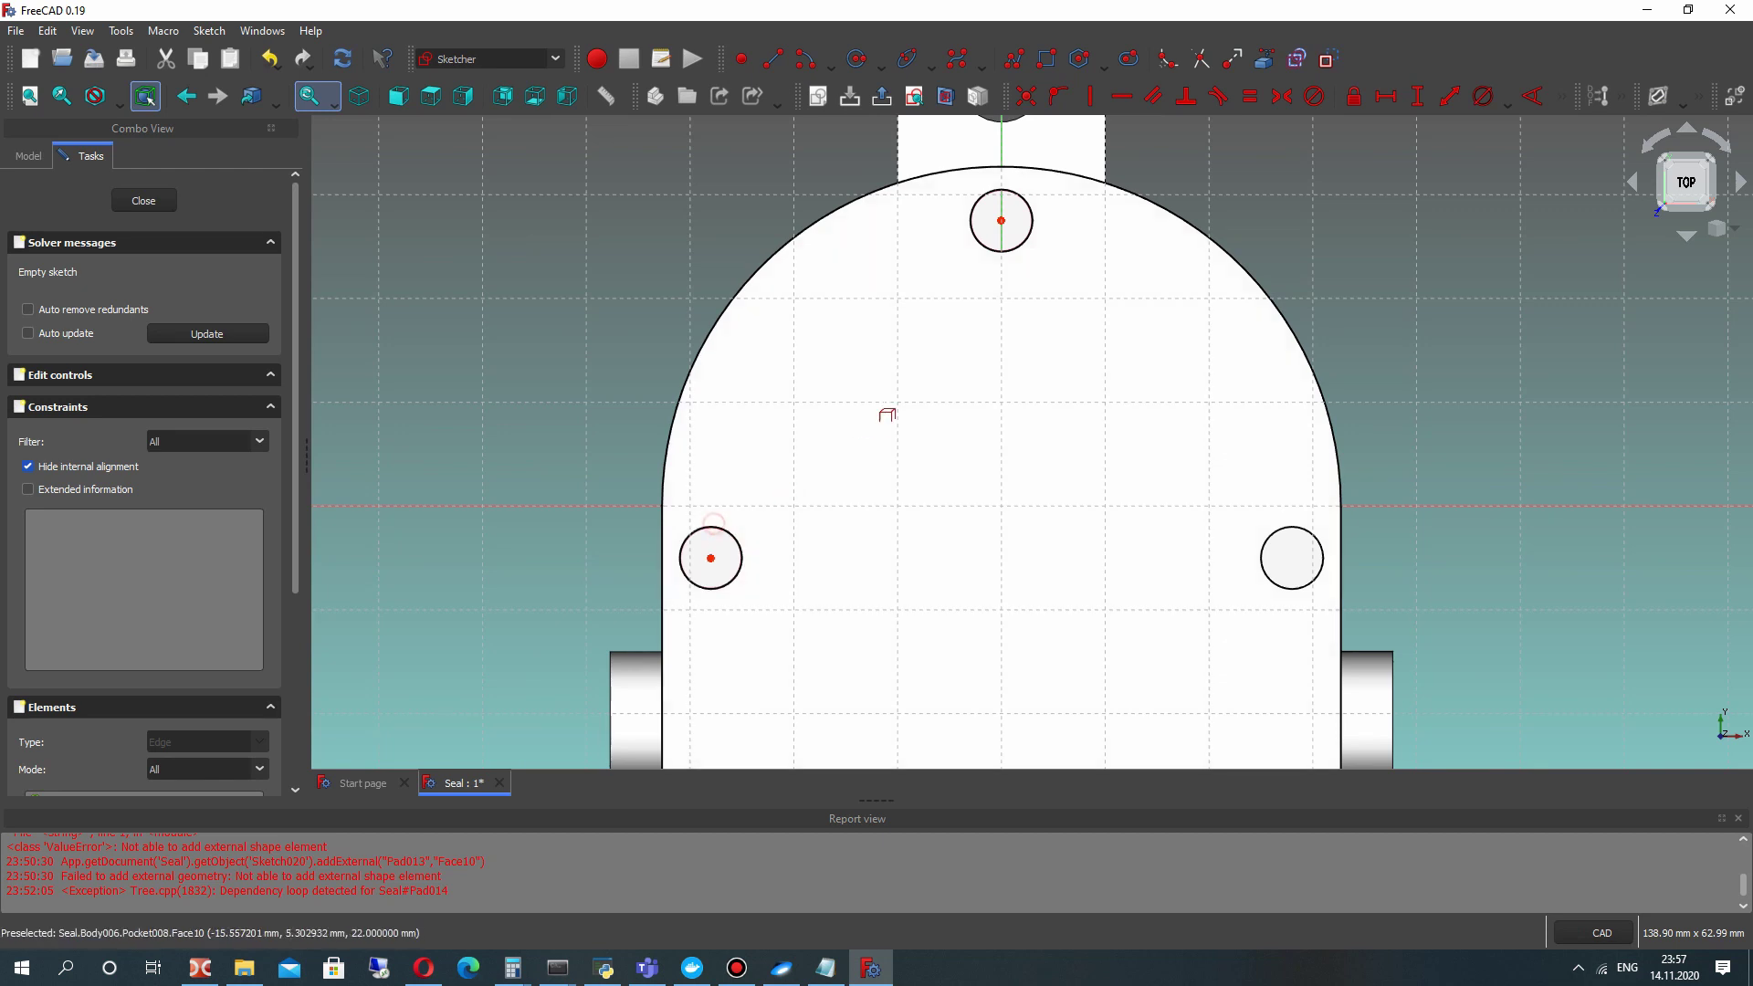
scroll(886, 414, "down", 3)
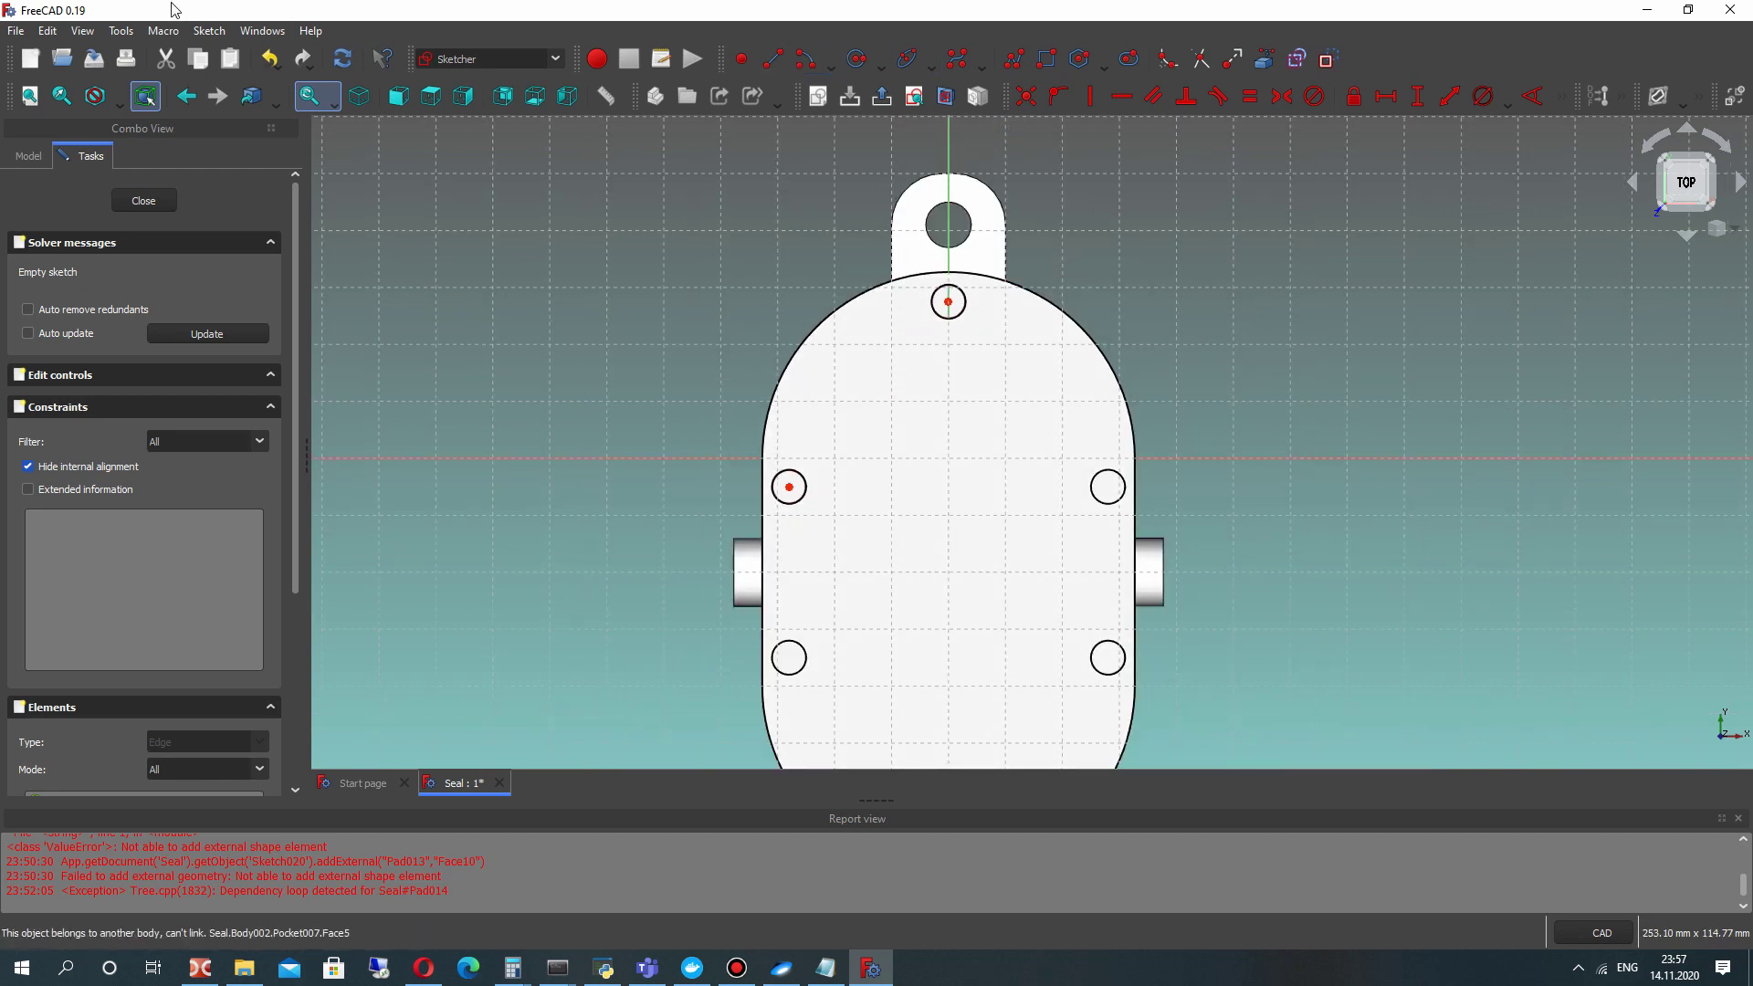
left_click(209, 30)
mouse_move(253, 289)
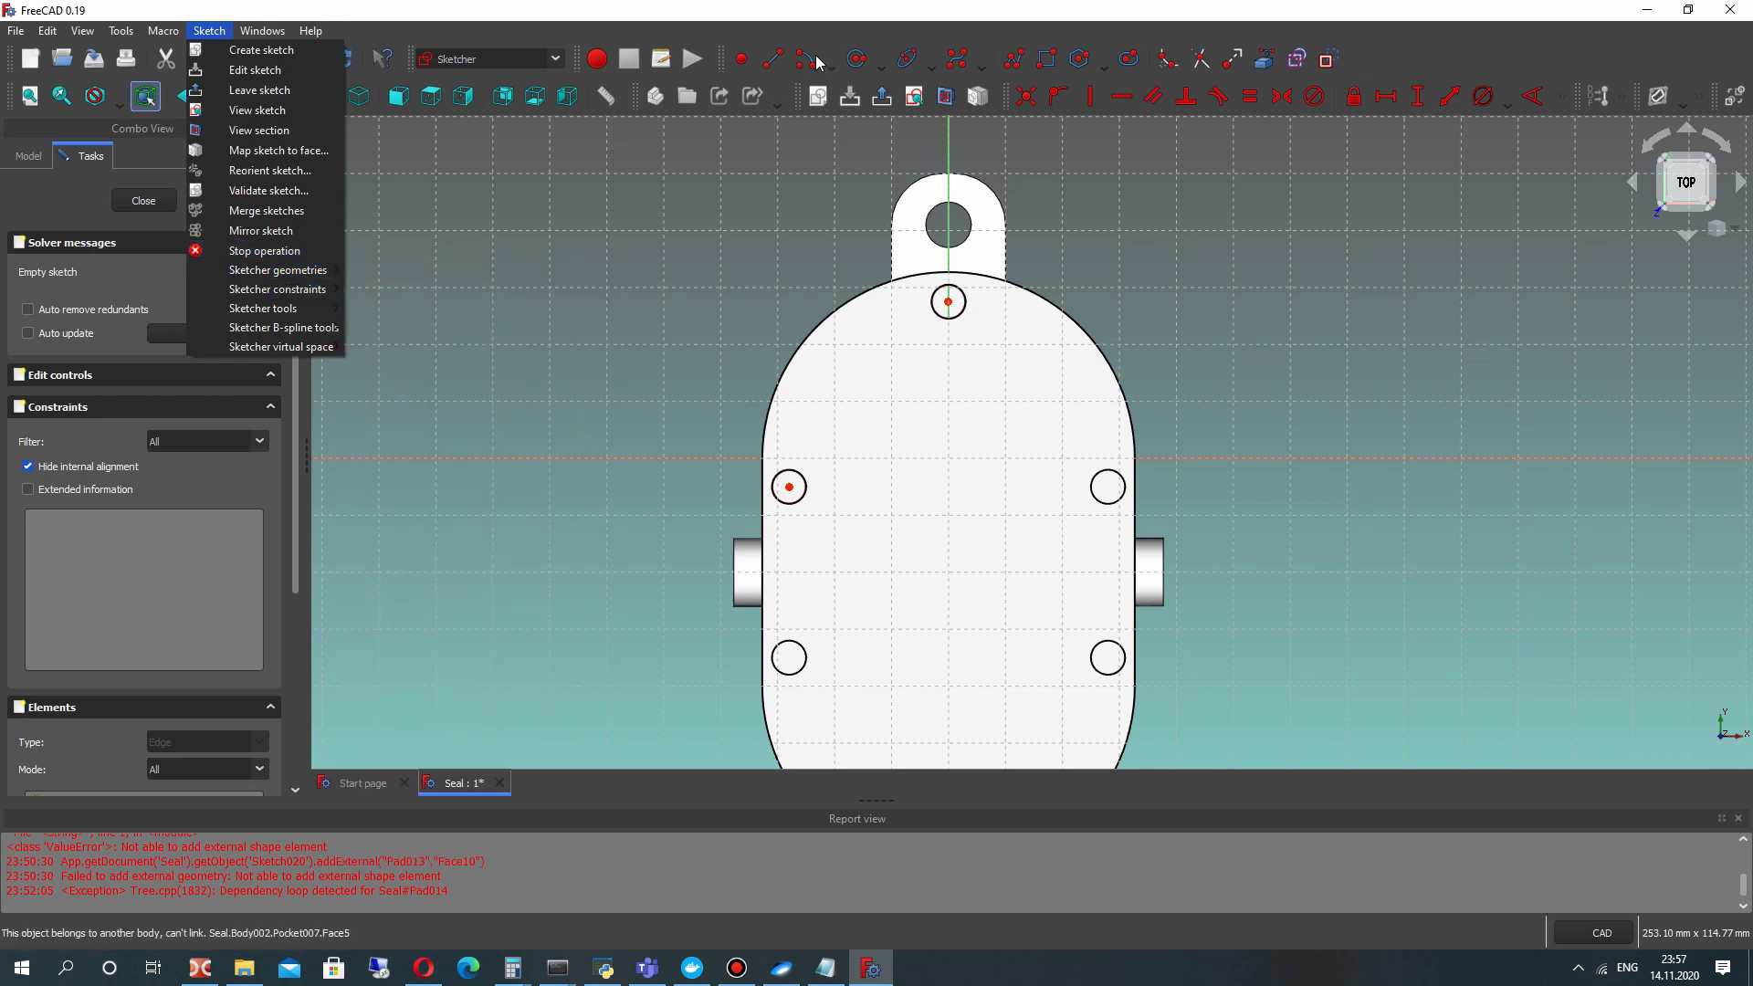
Draw a horizontal construction line across the Cap and constrain it 20 mm below the sketch's horizontal axis.
left_click(773, 60)
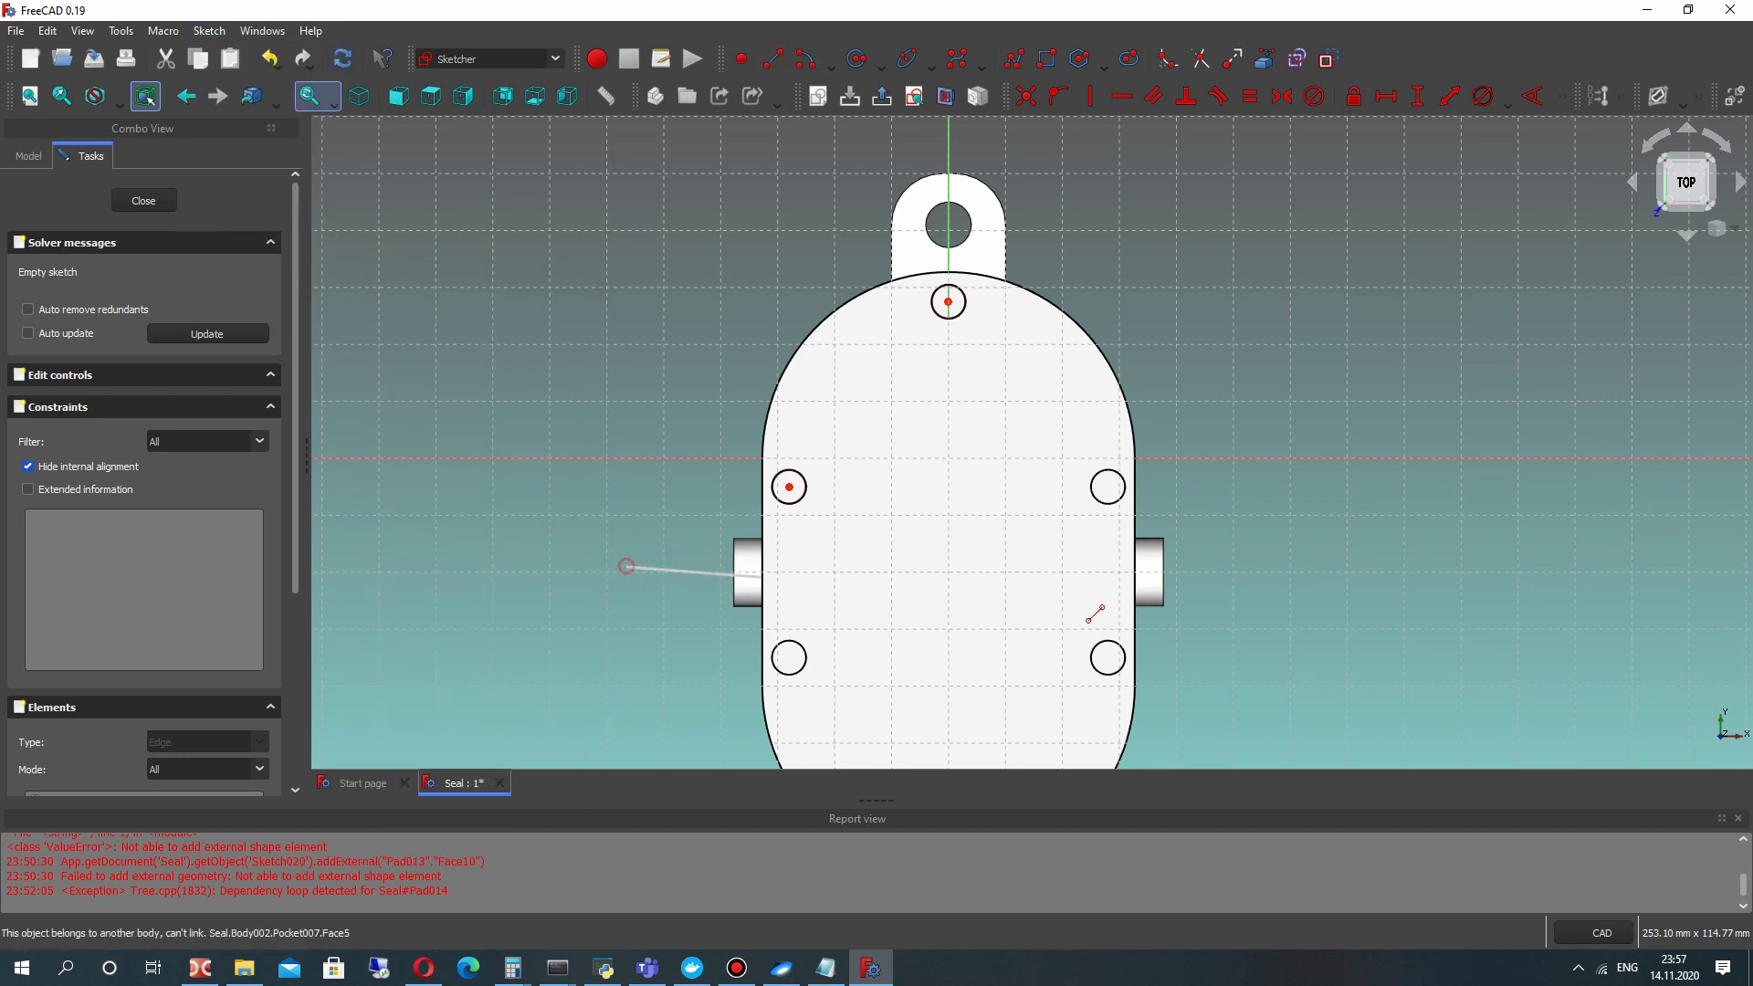
left_click(1216, 566)
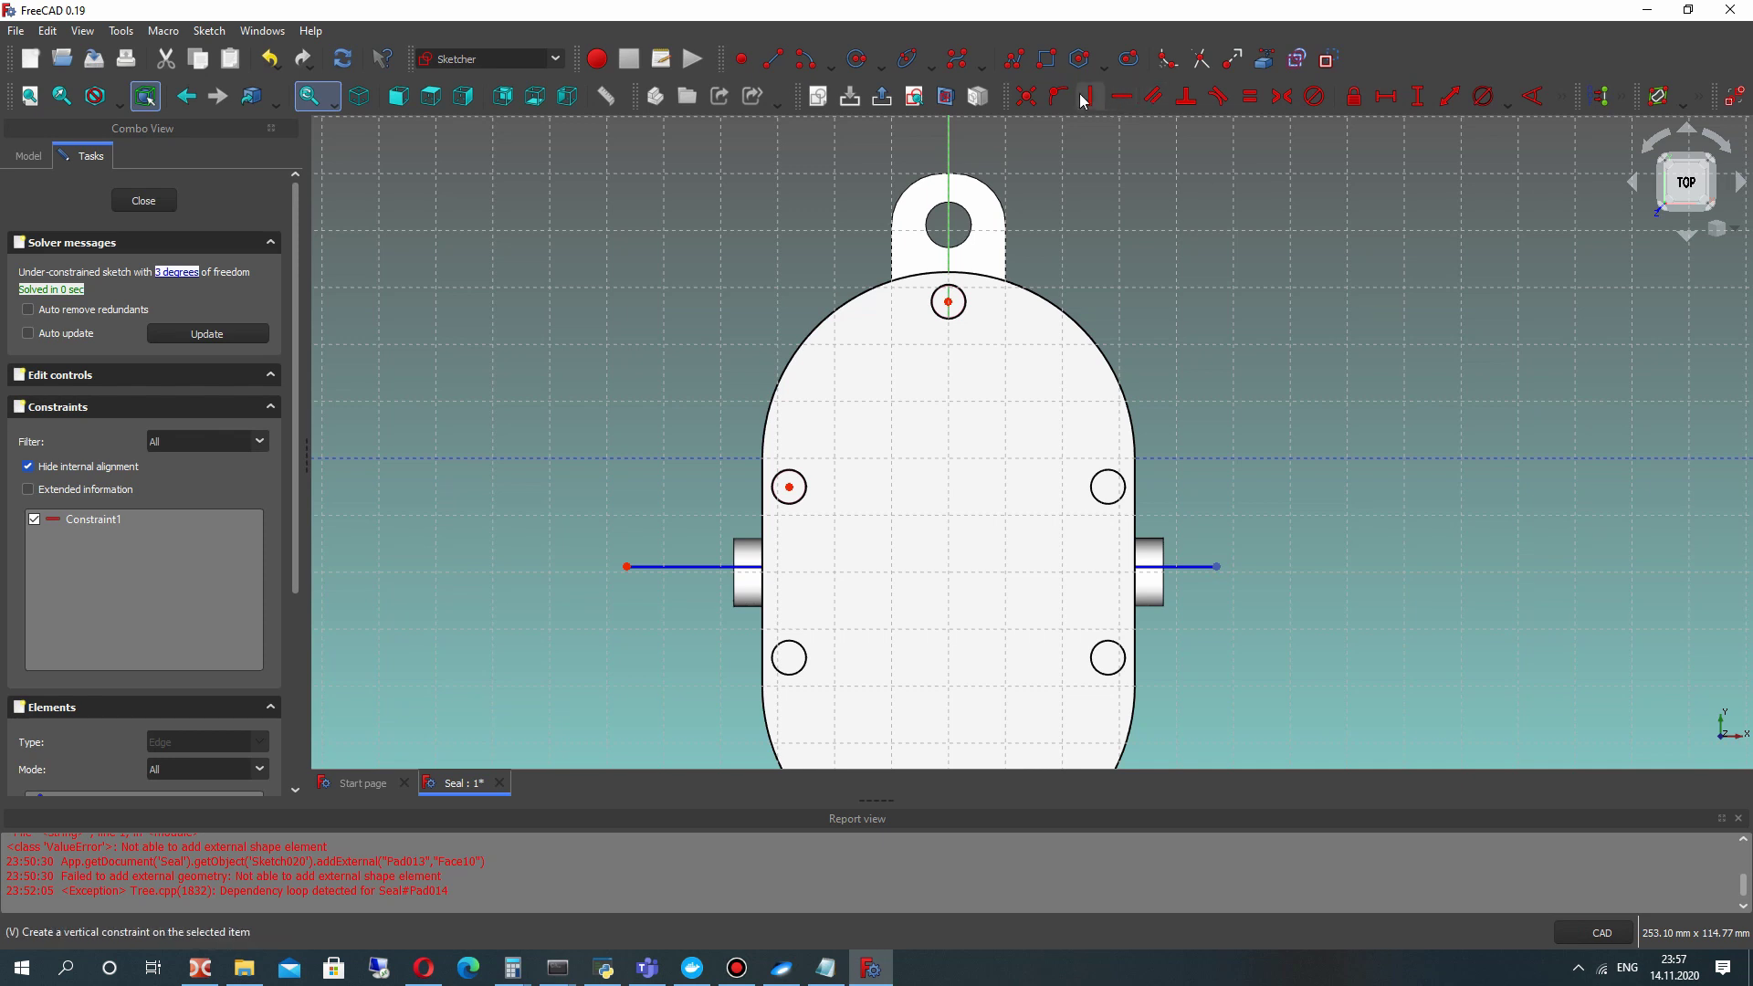
left_click(1417, 96)
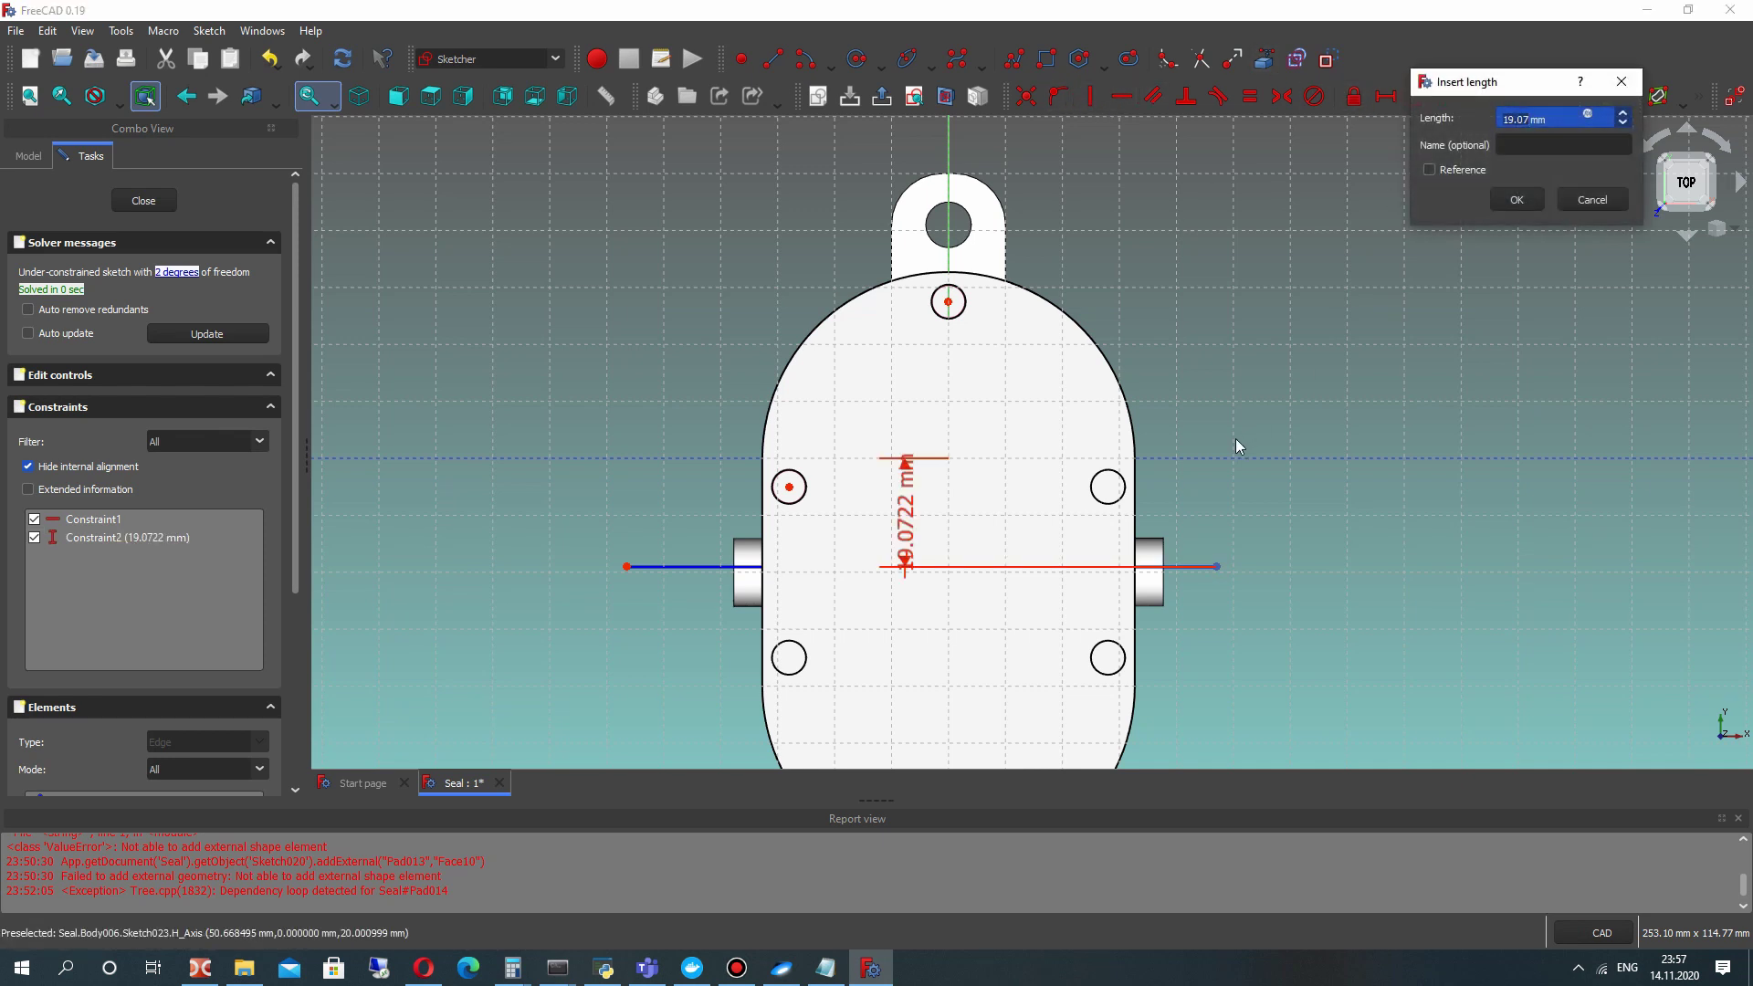
type("20")
key("Return")
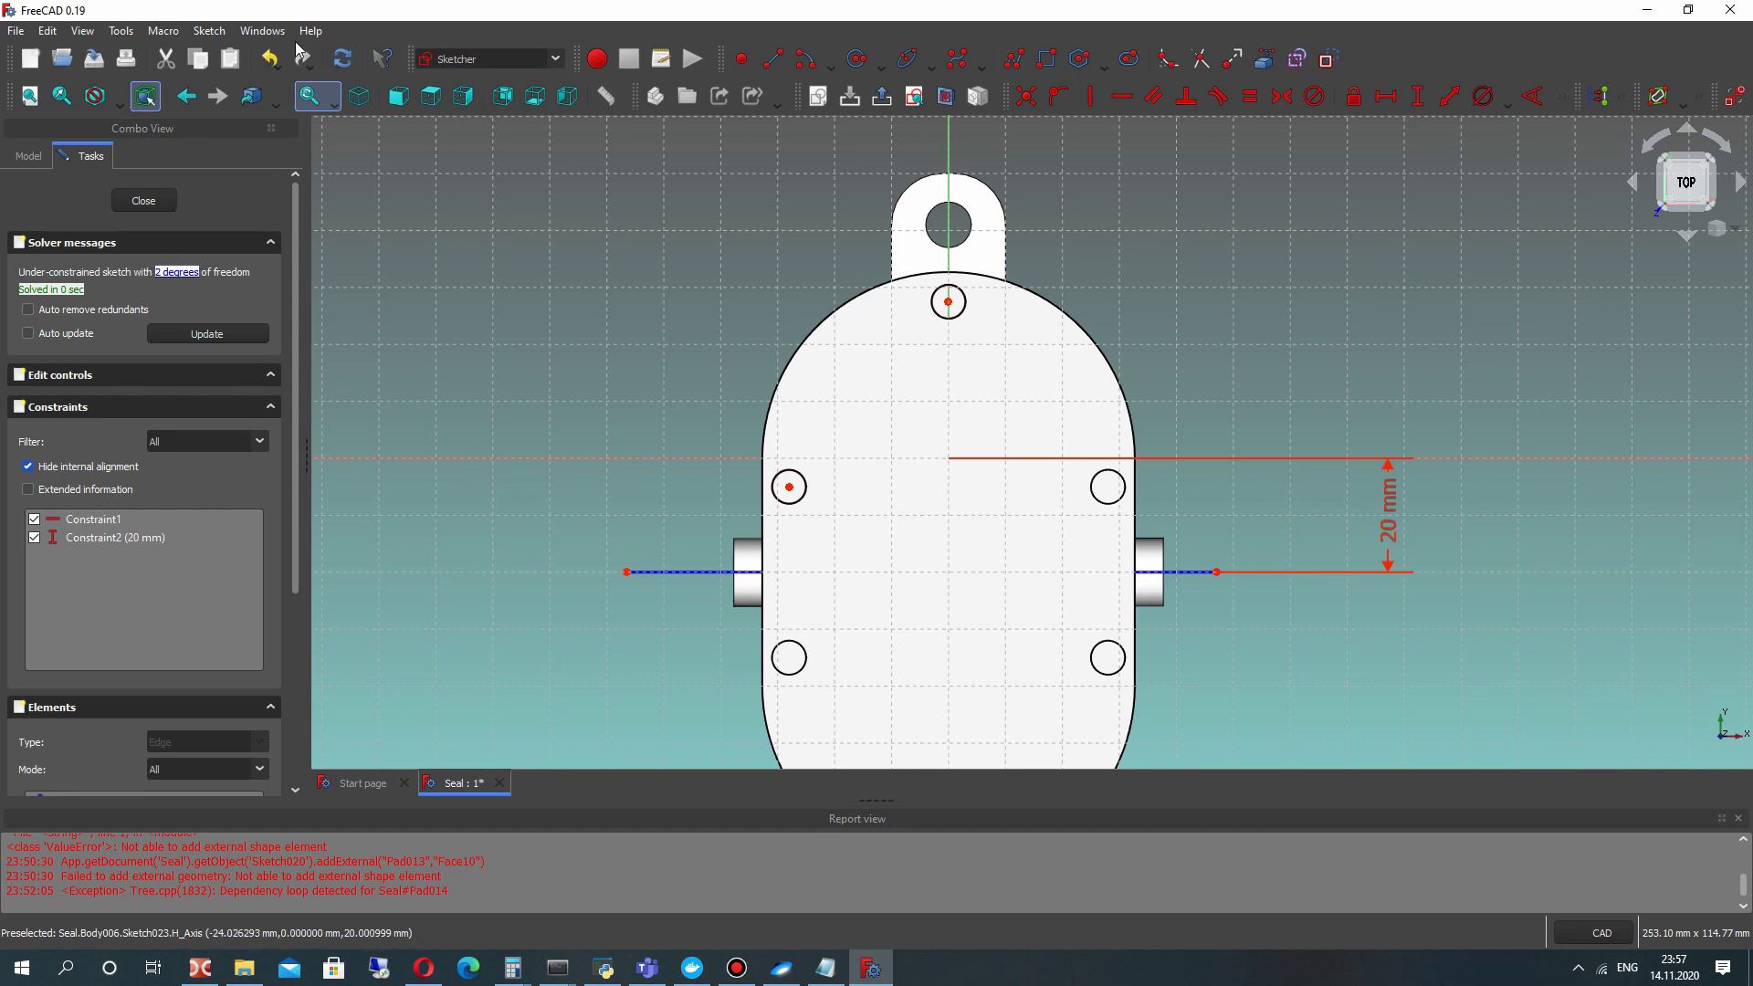
Switch back to normal geometry and draw circles about 4 mm in diameter centred in the uppermost and upper-left Cap pockets.
left_click(209, 30)
mouse_move(310, 270)
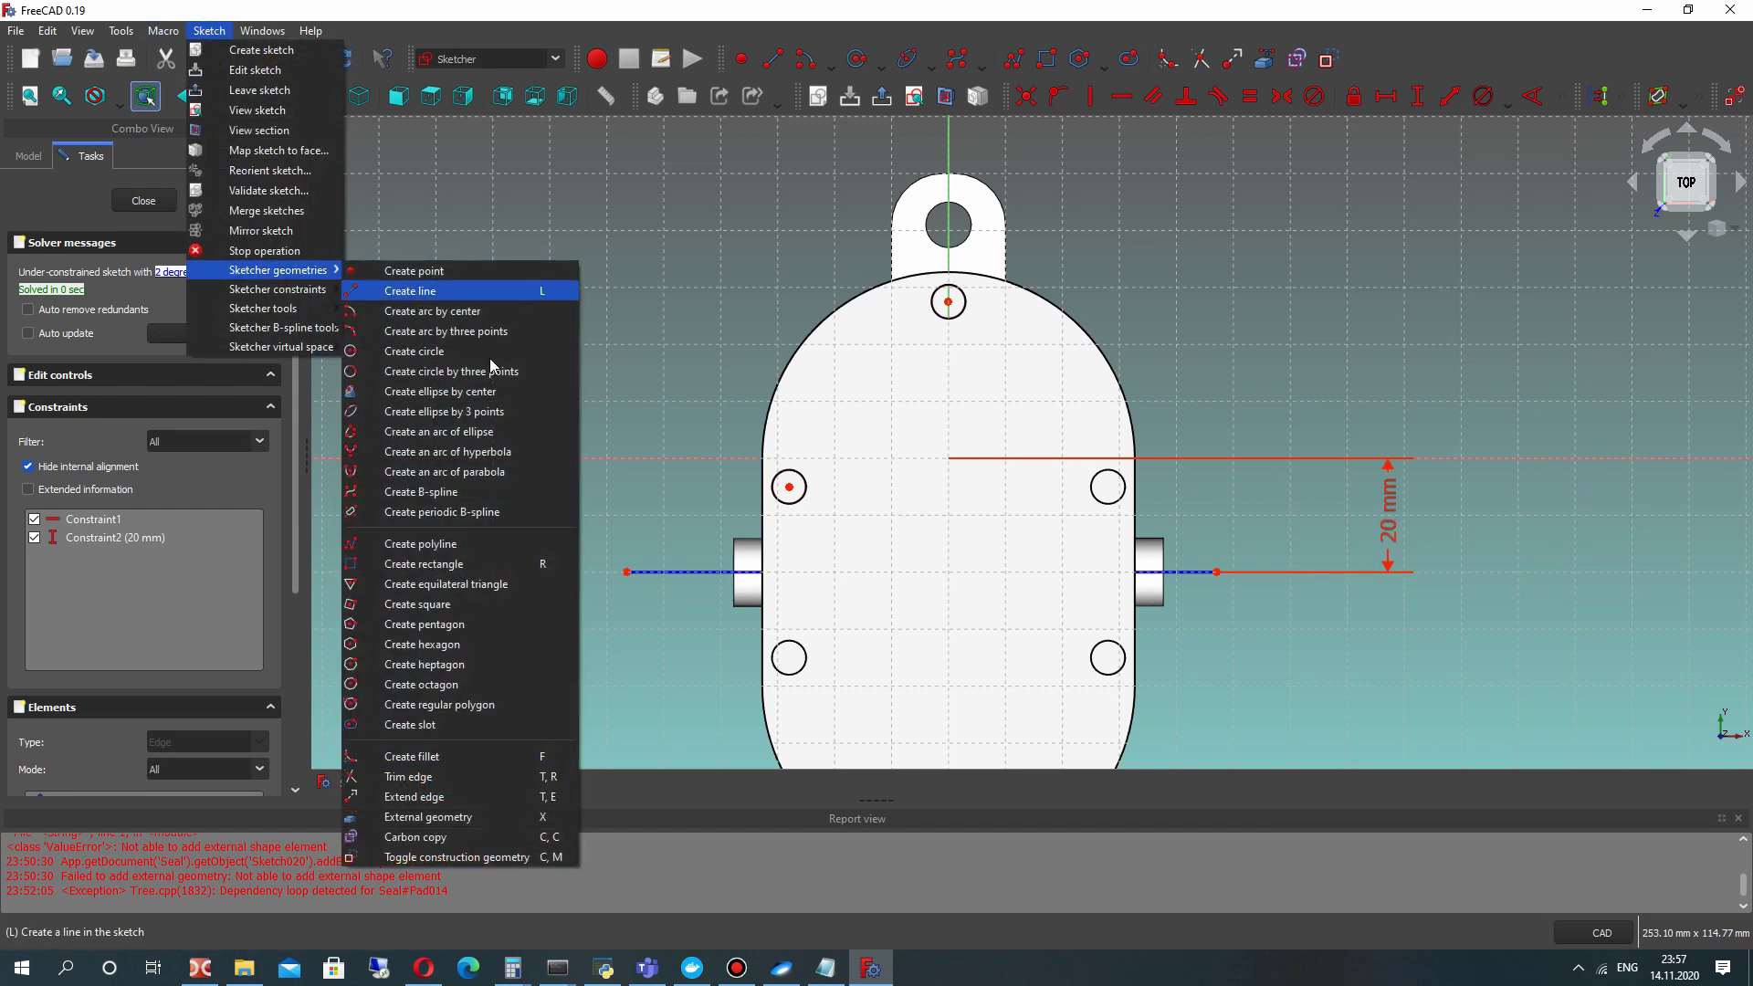
left_click(434, 857)
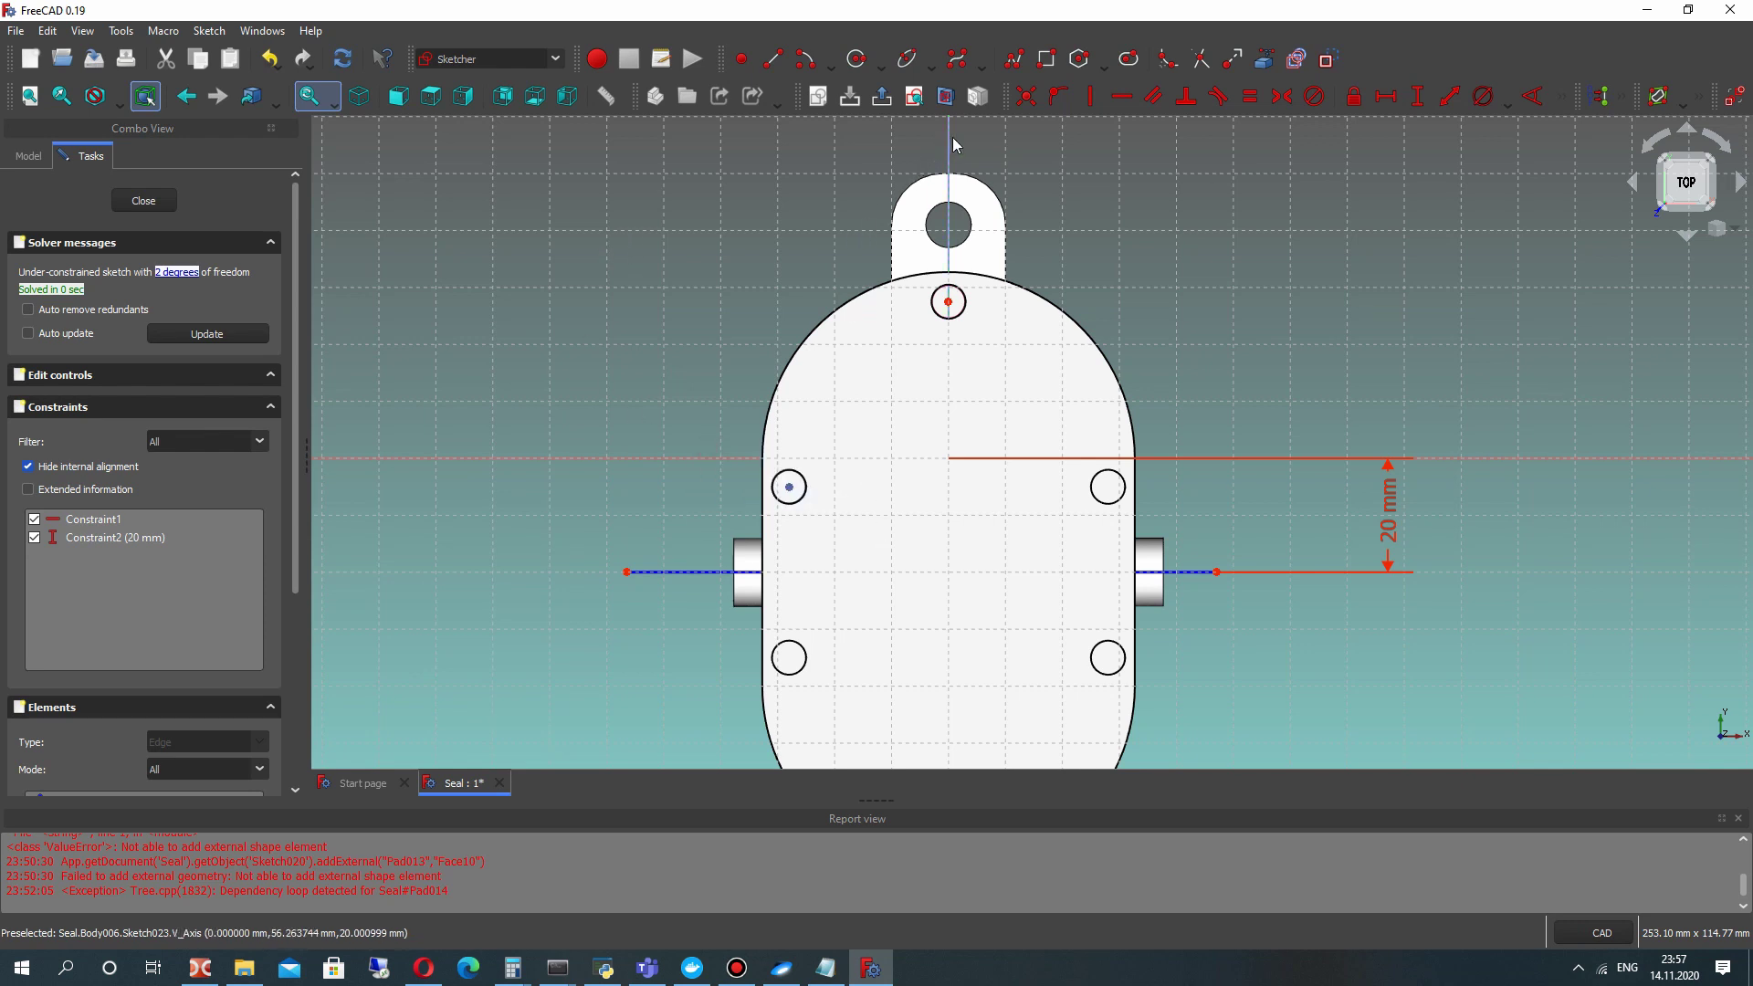
left_click_drag(699, 407, 829, 499)
scroll(828, 499, "up", 1)
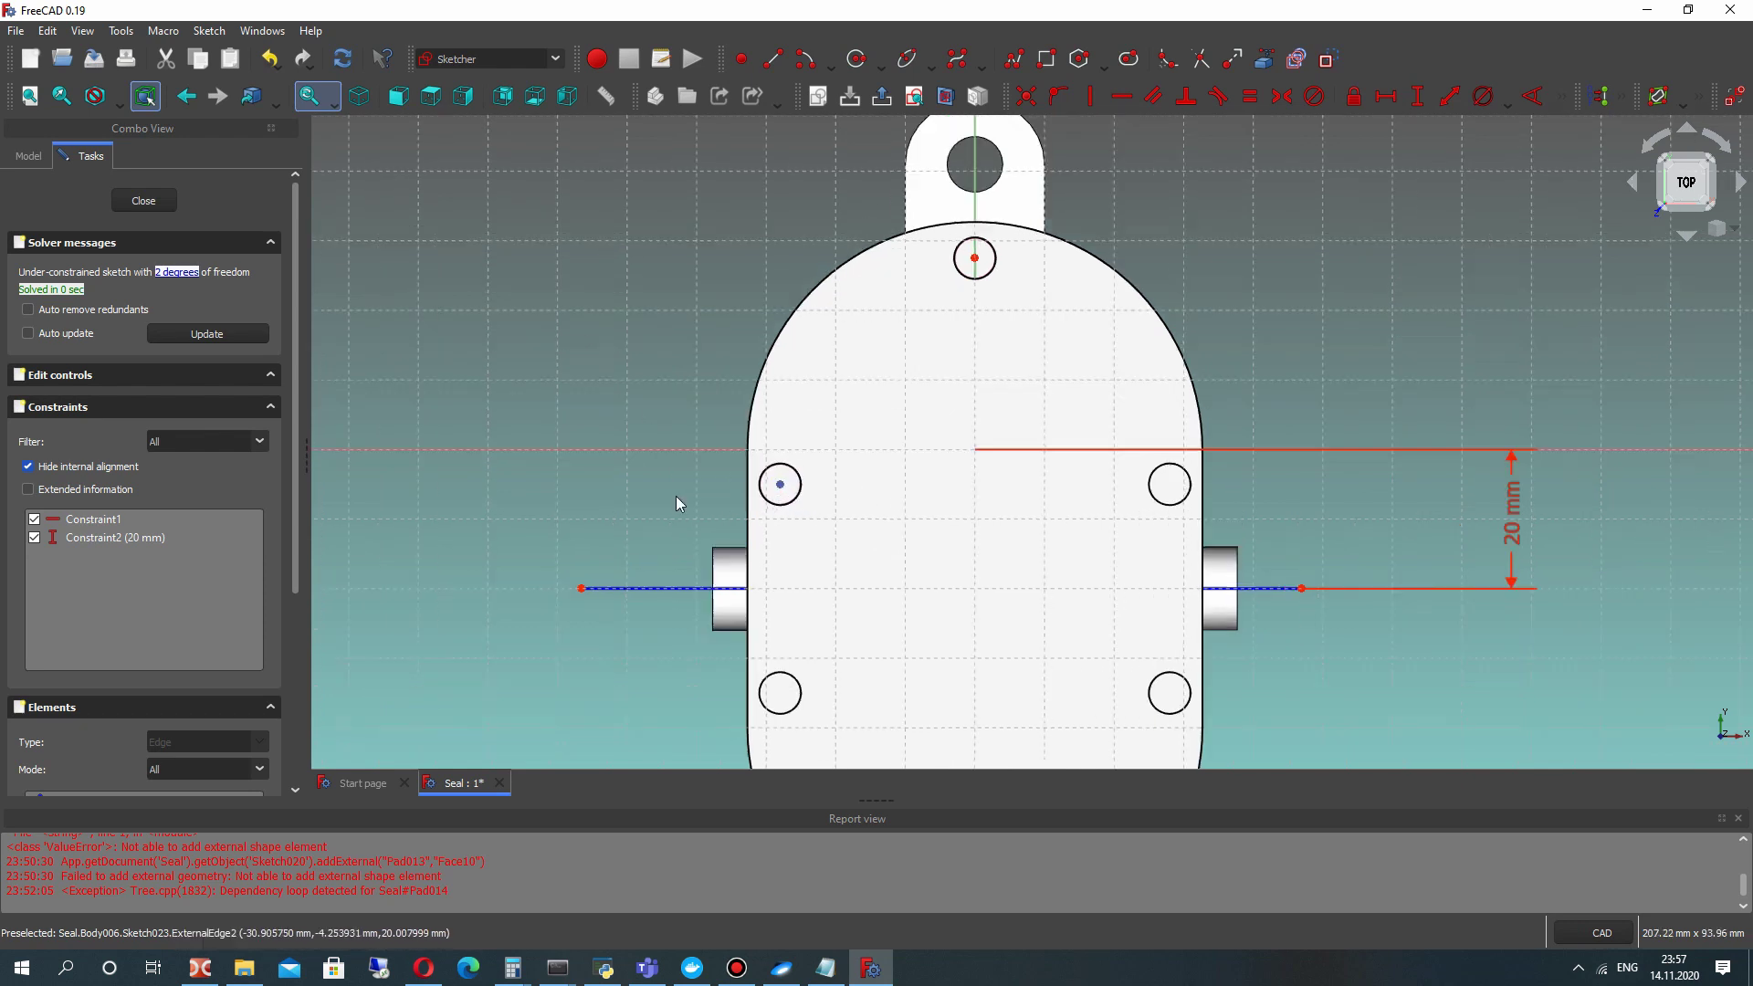
scroll(741, 509, "up", 2)
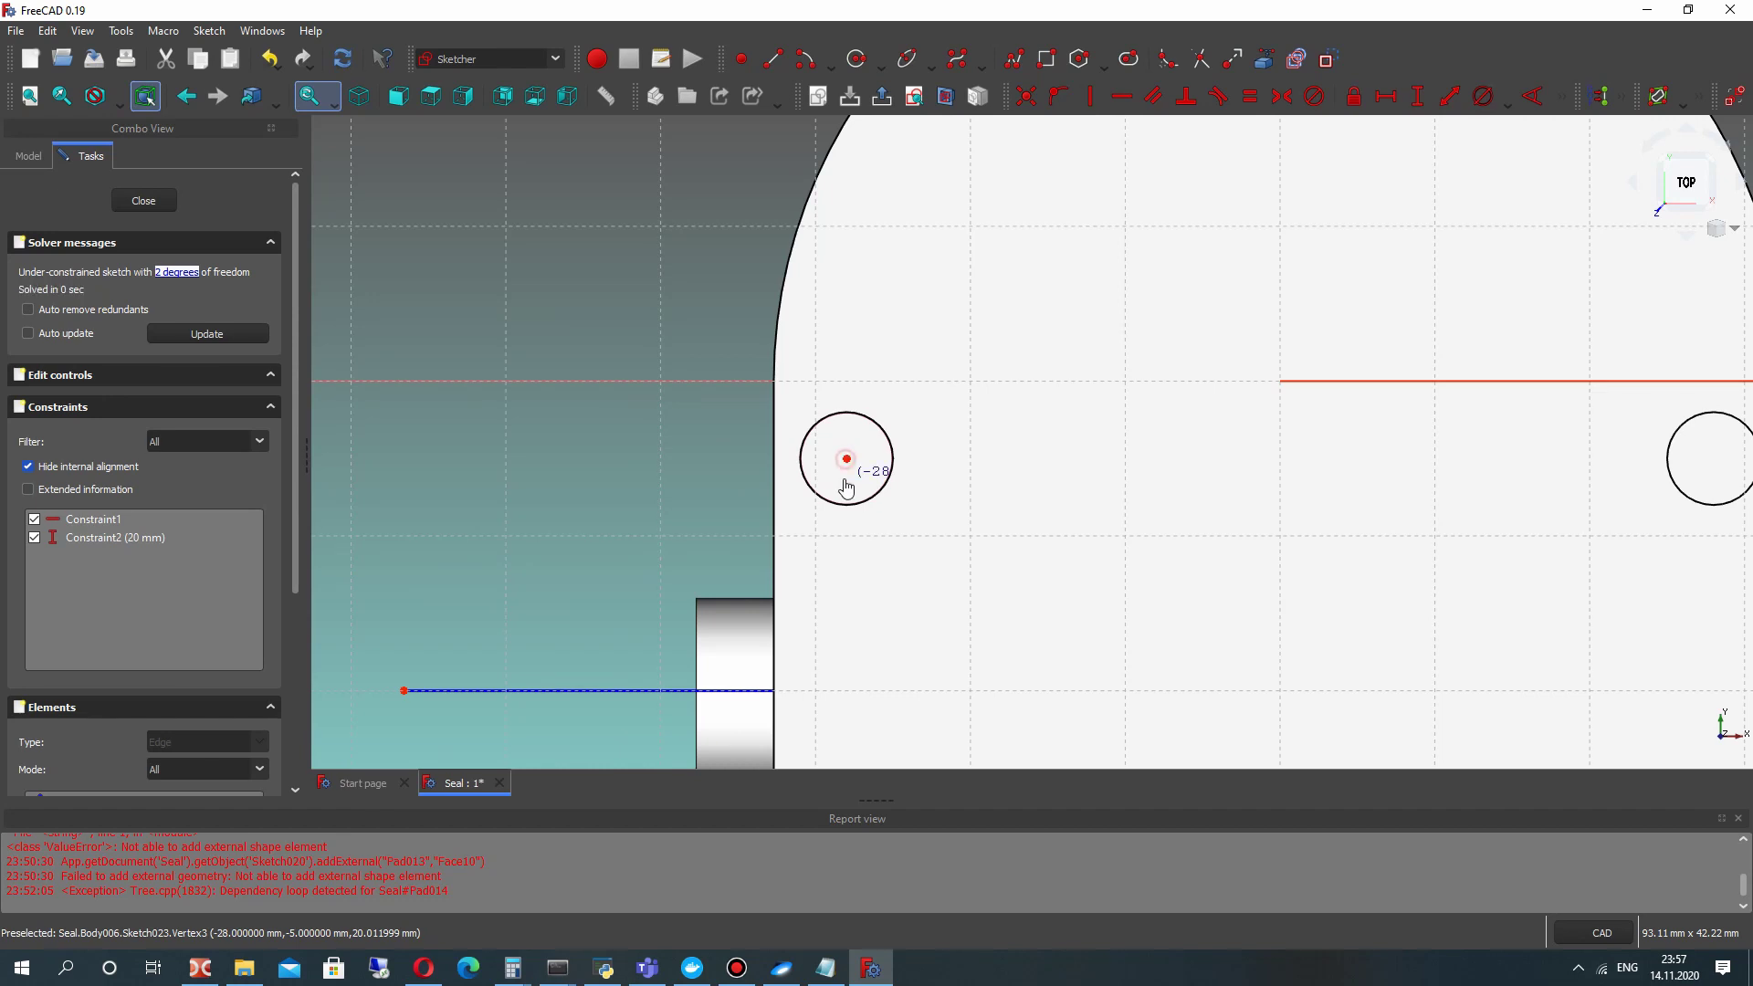
scroll(647, 434, "down", 2)
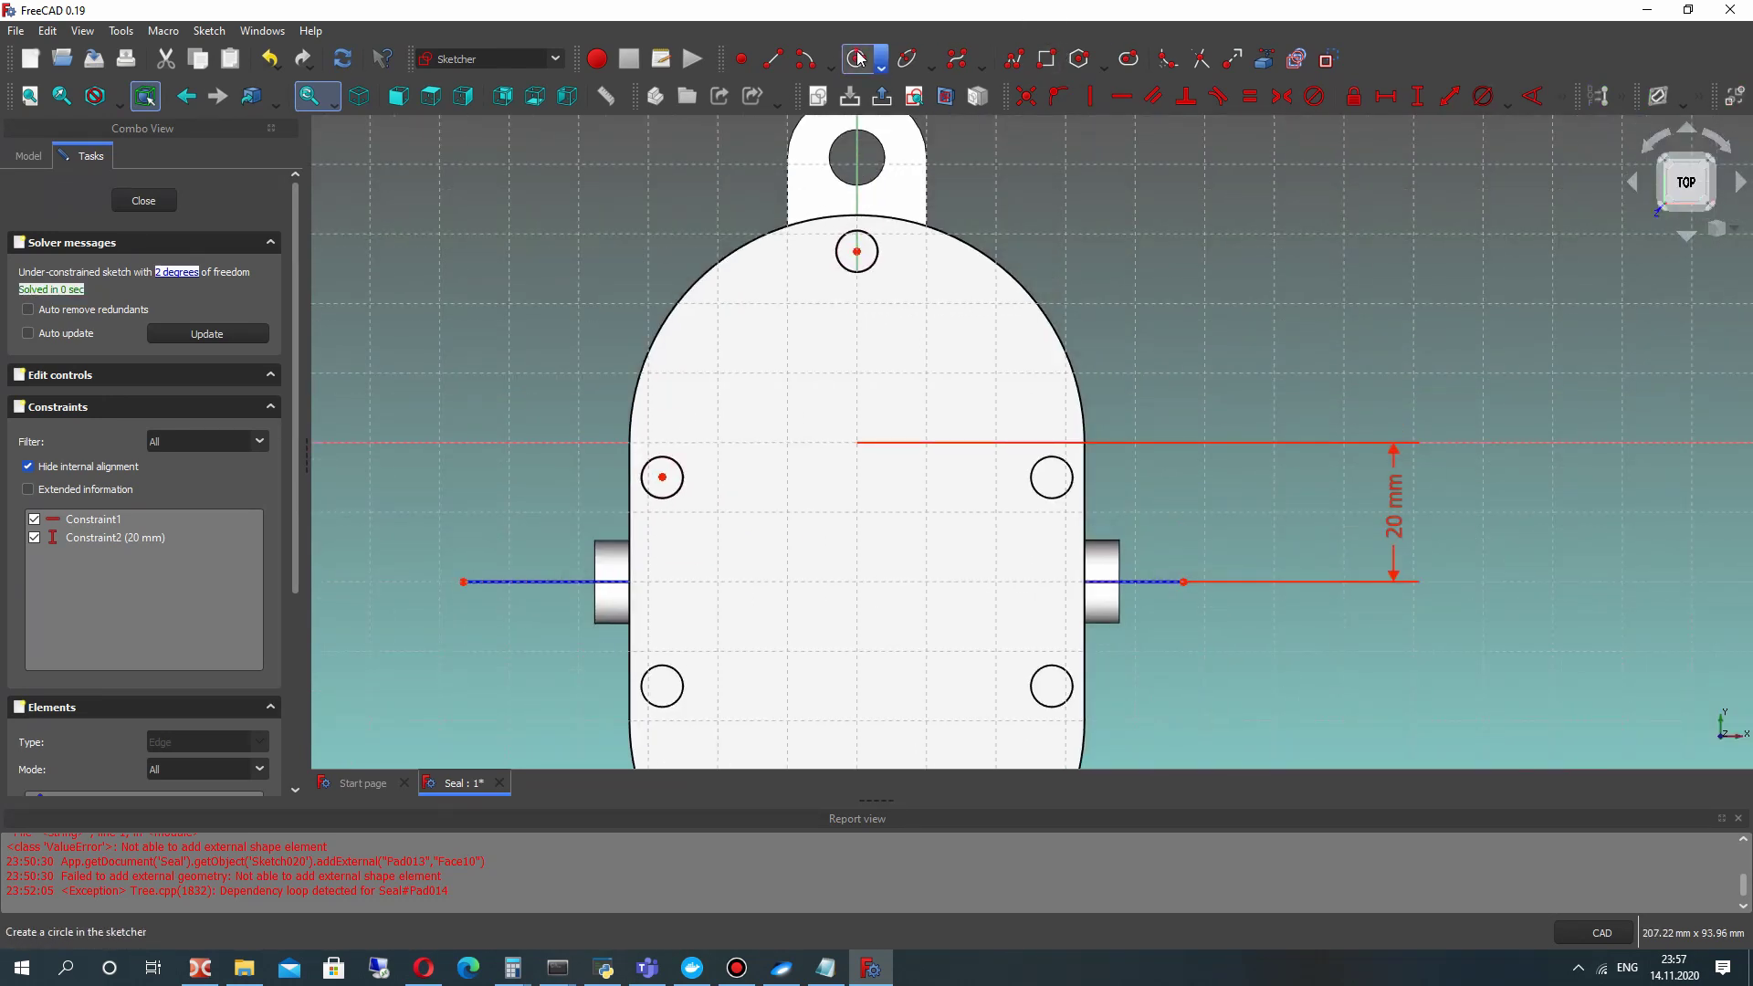
left_click(855, 253)
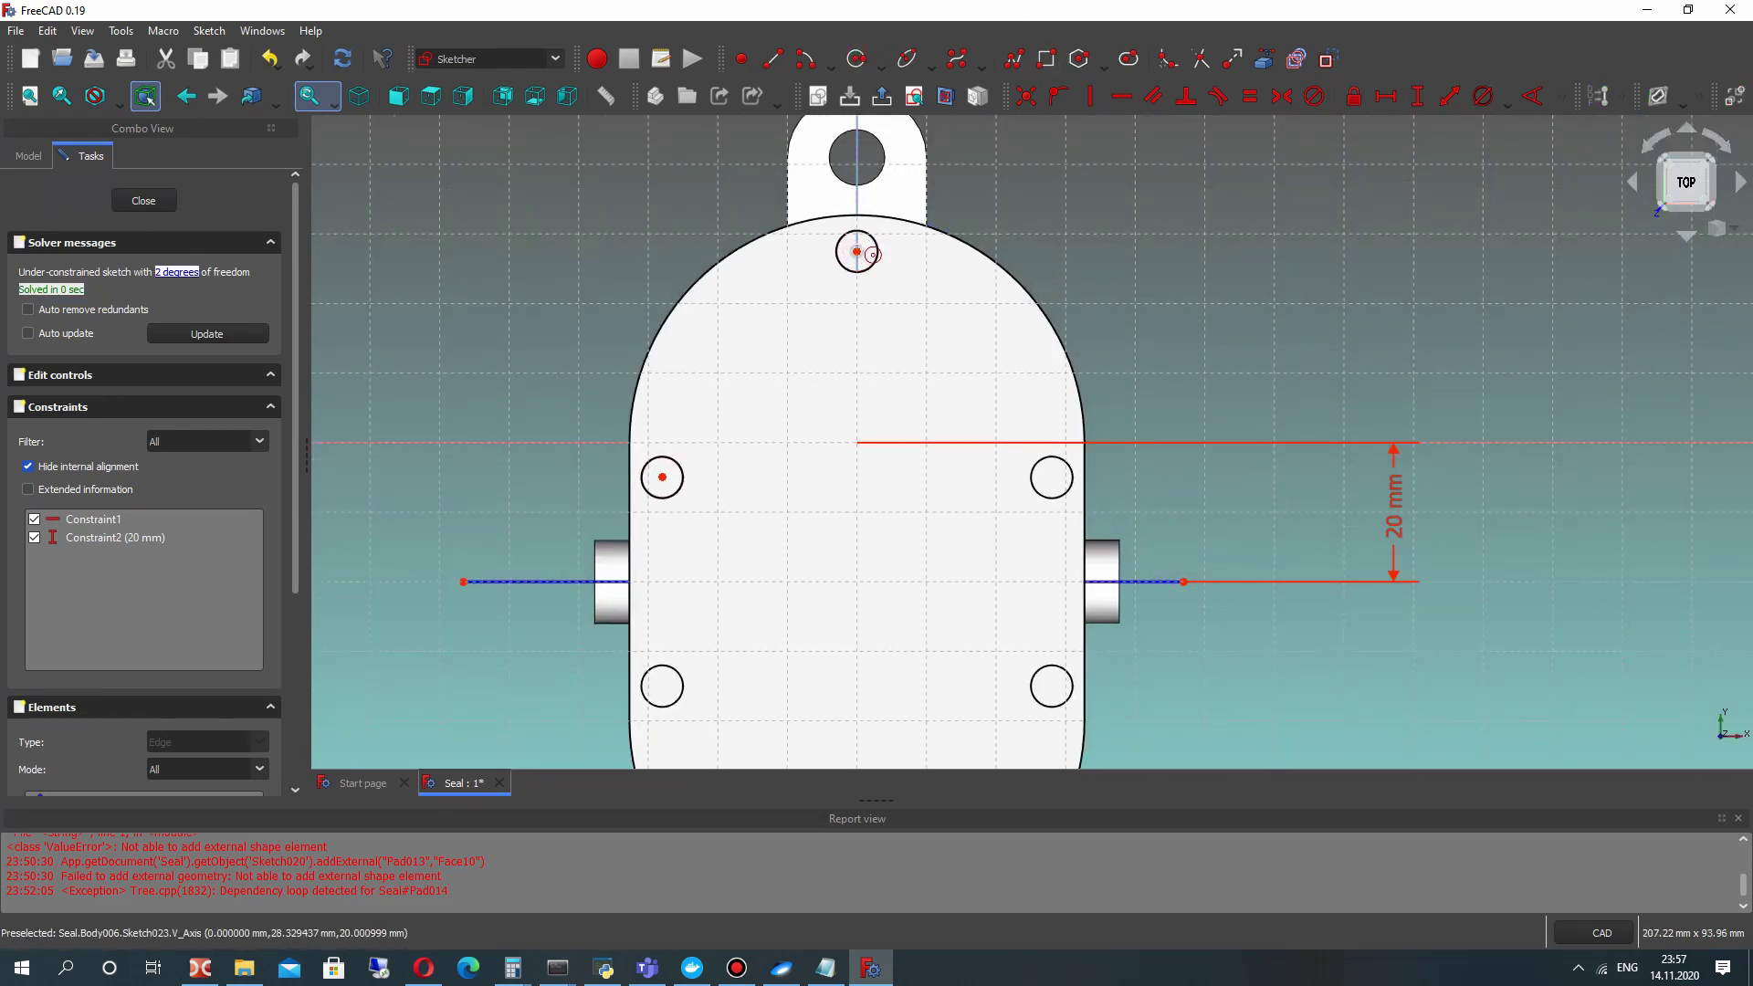
left_click(878, 252)
key("s")
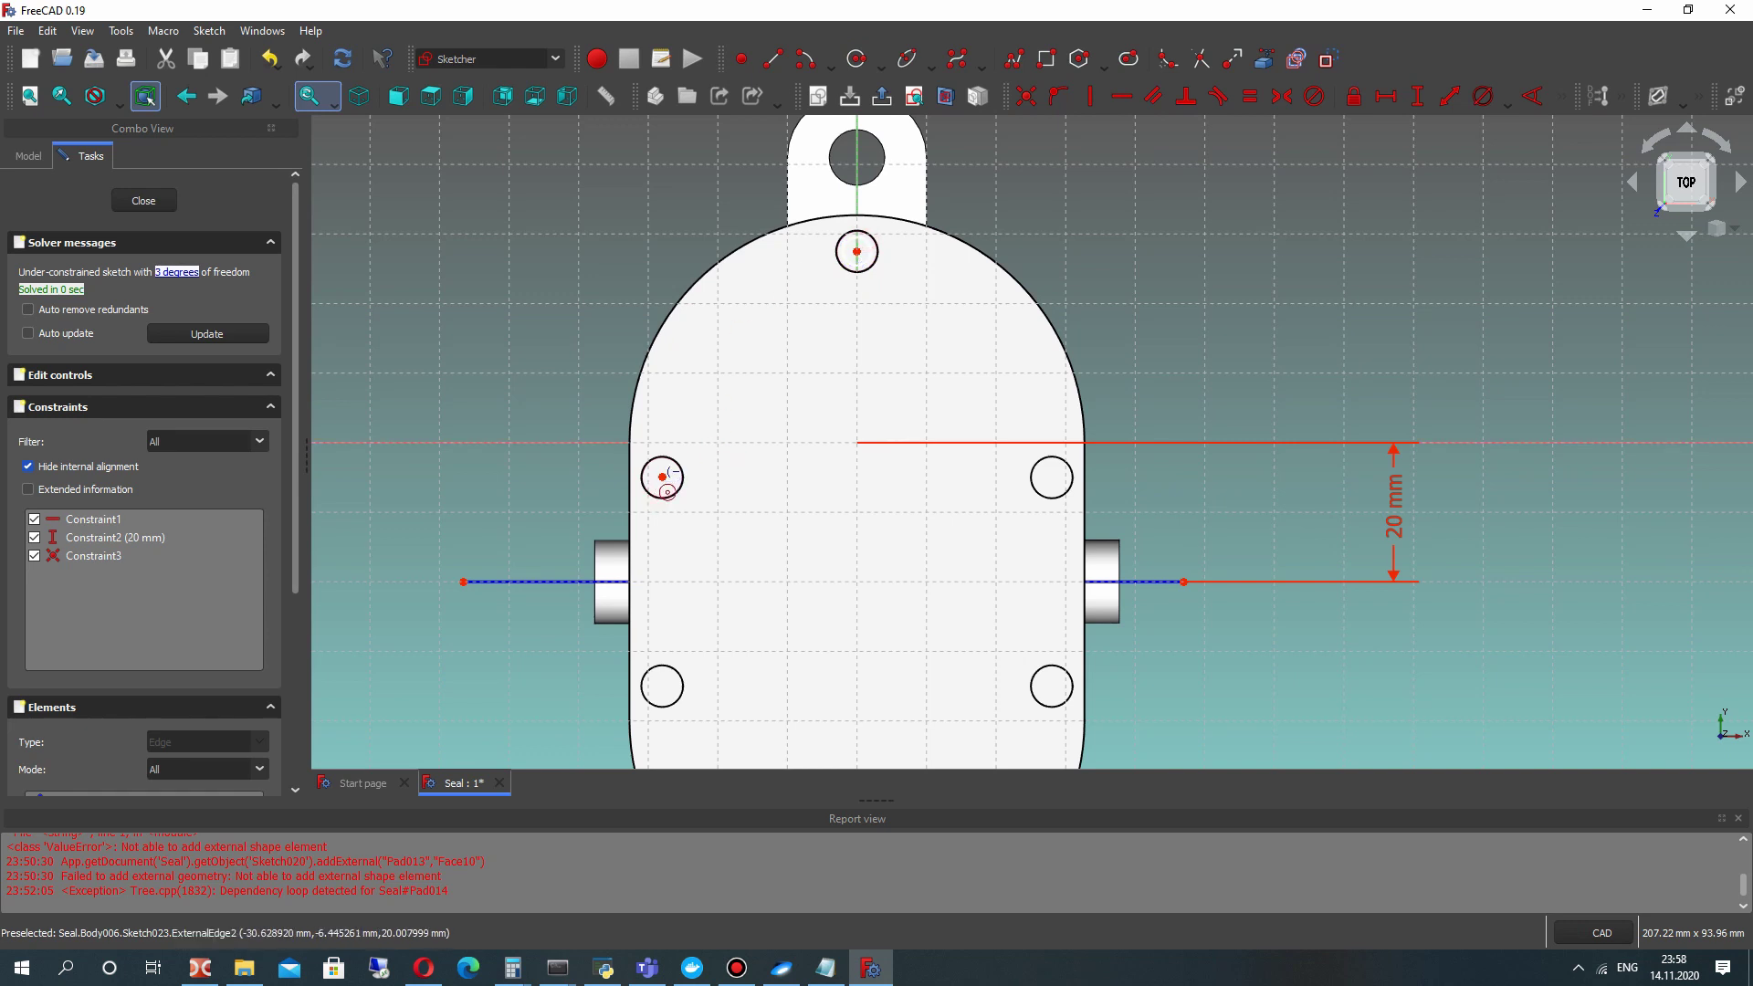
Constrain both new circles to share one diameter of 4 mm.
scroll(749, 311, "up", 3)
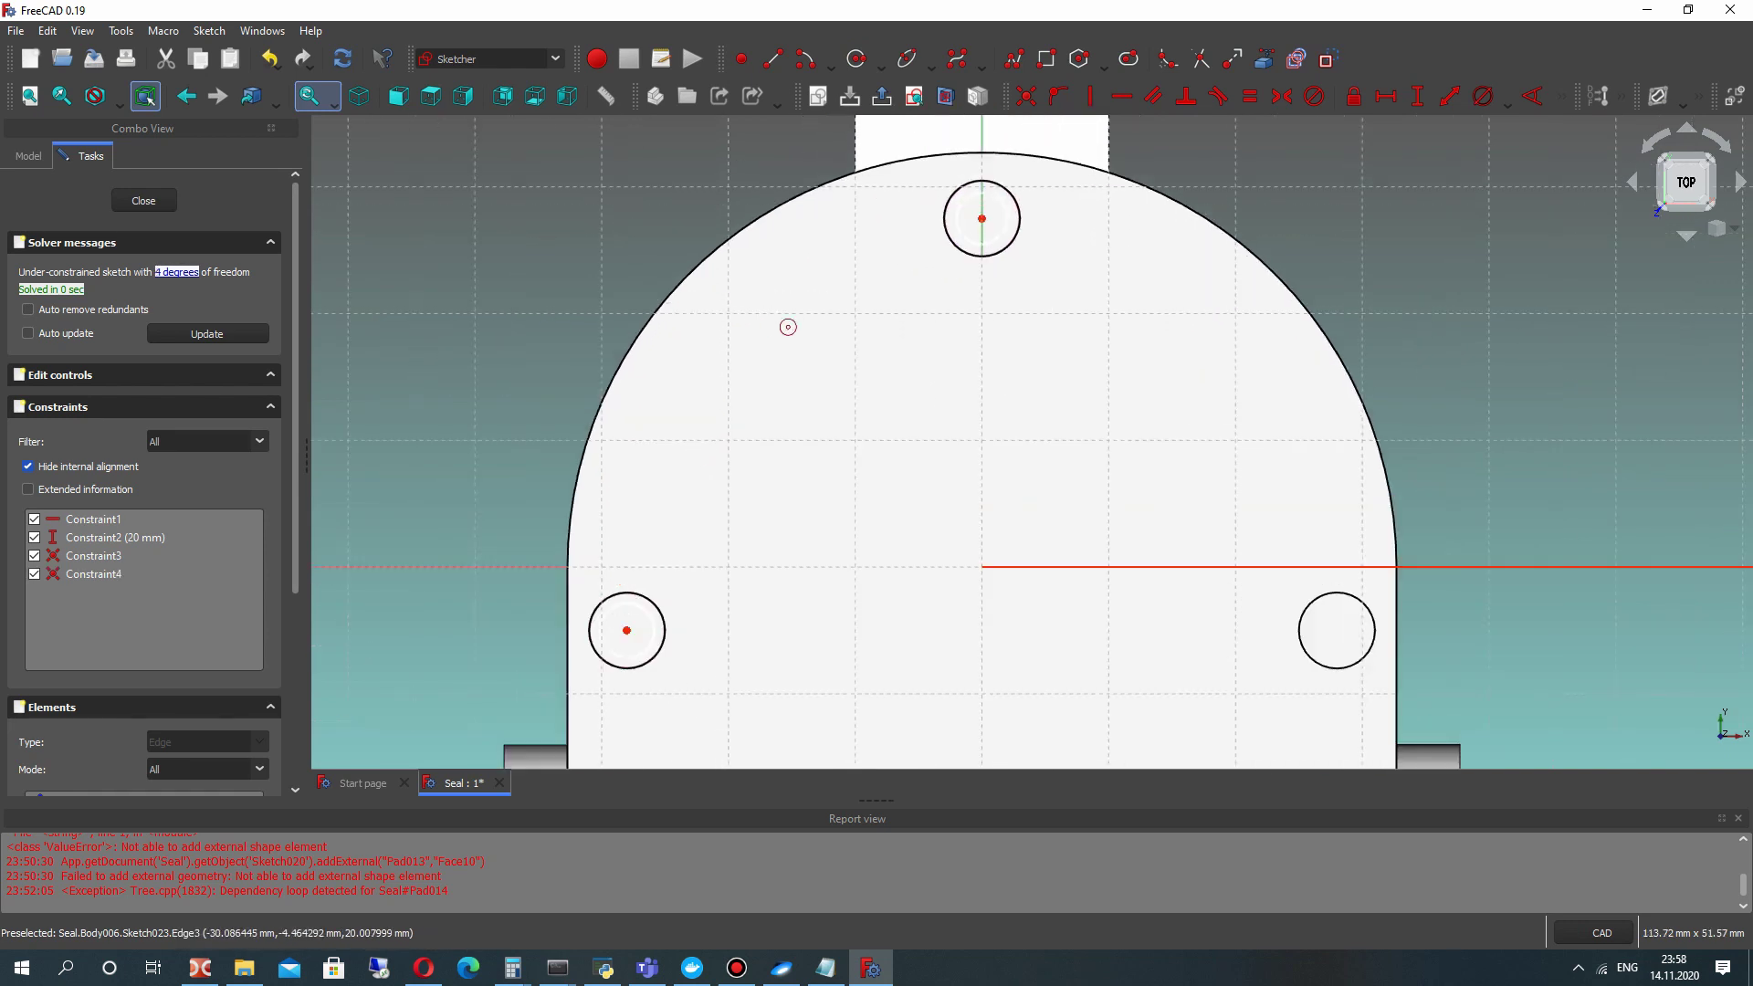
left_click(1003, 198)
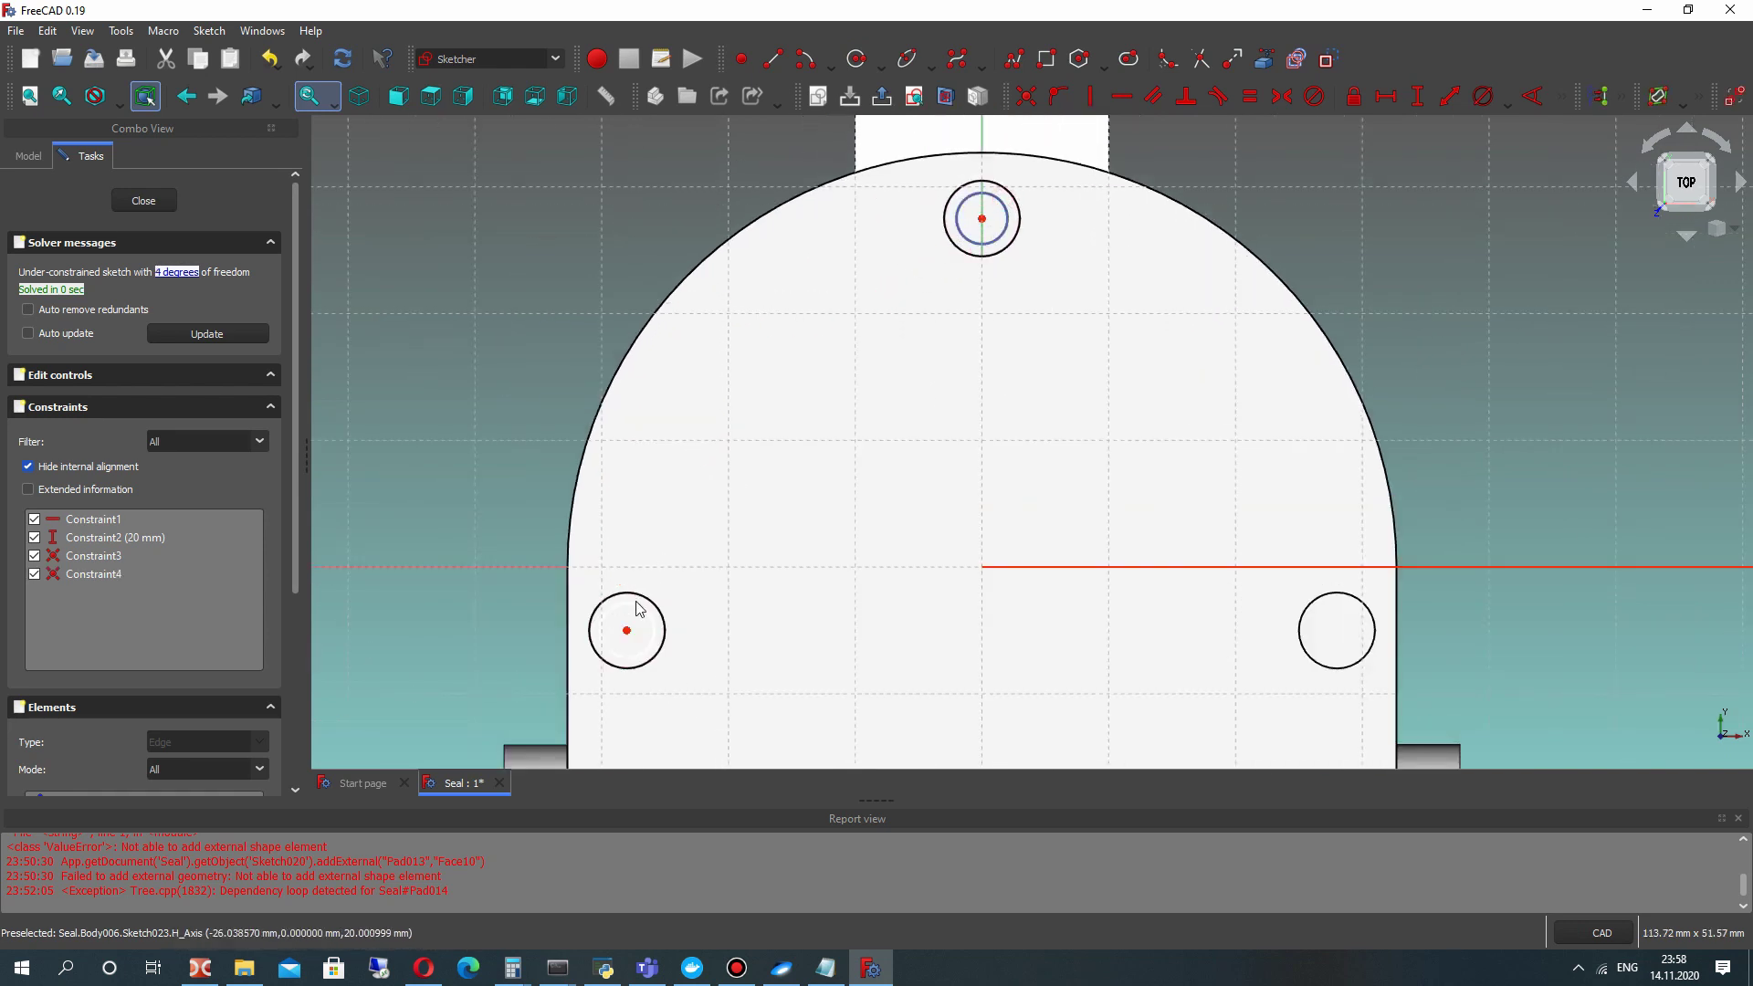
left_click(607, 648)
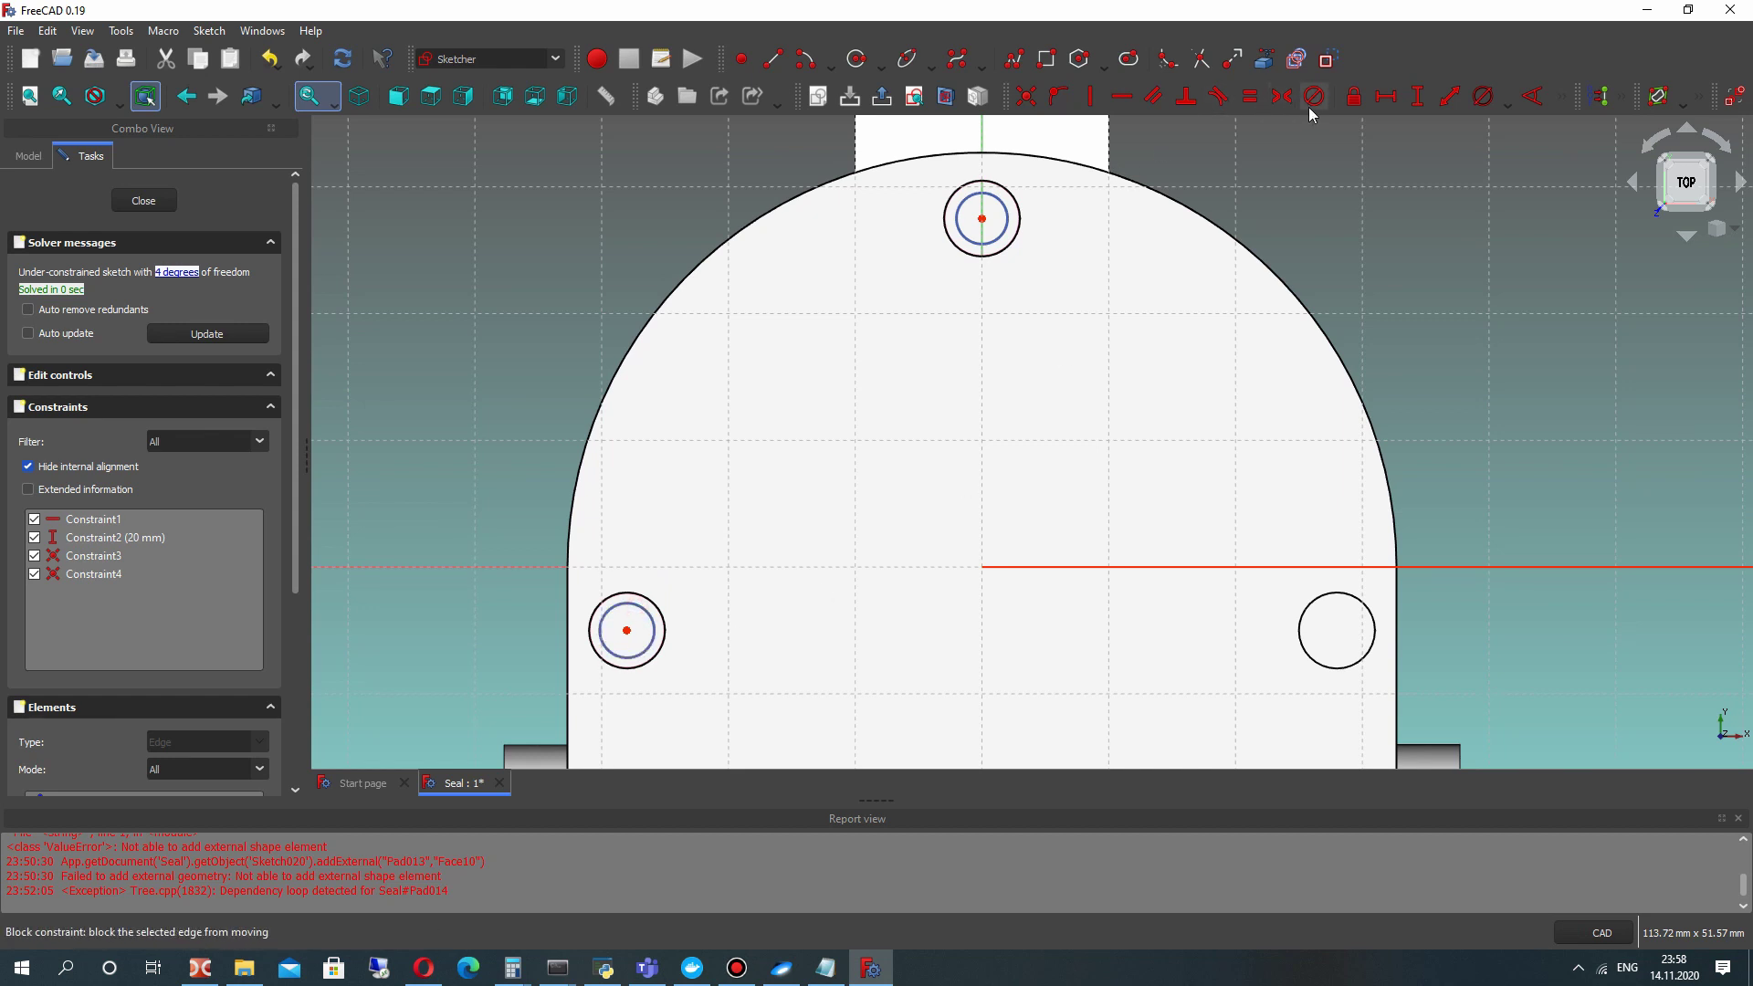
left_click(1481, 99)
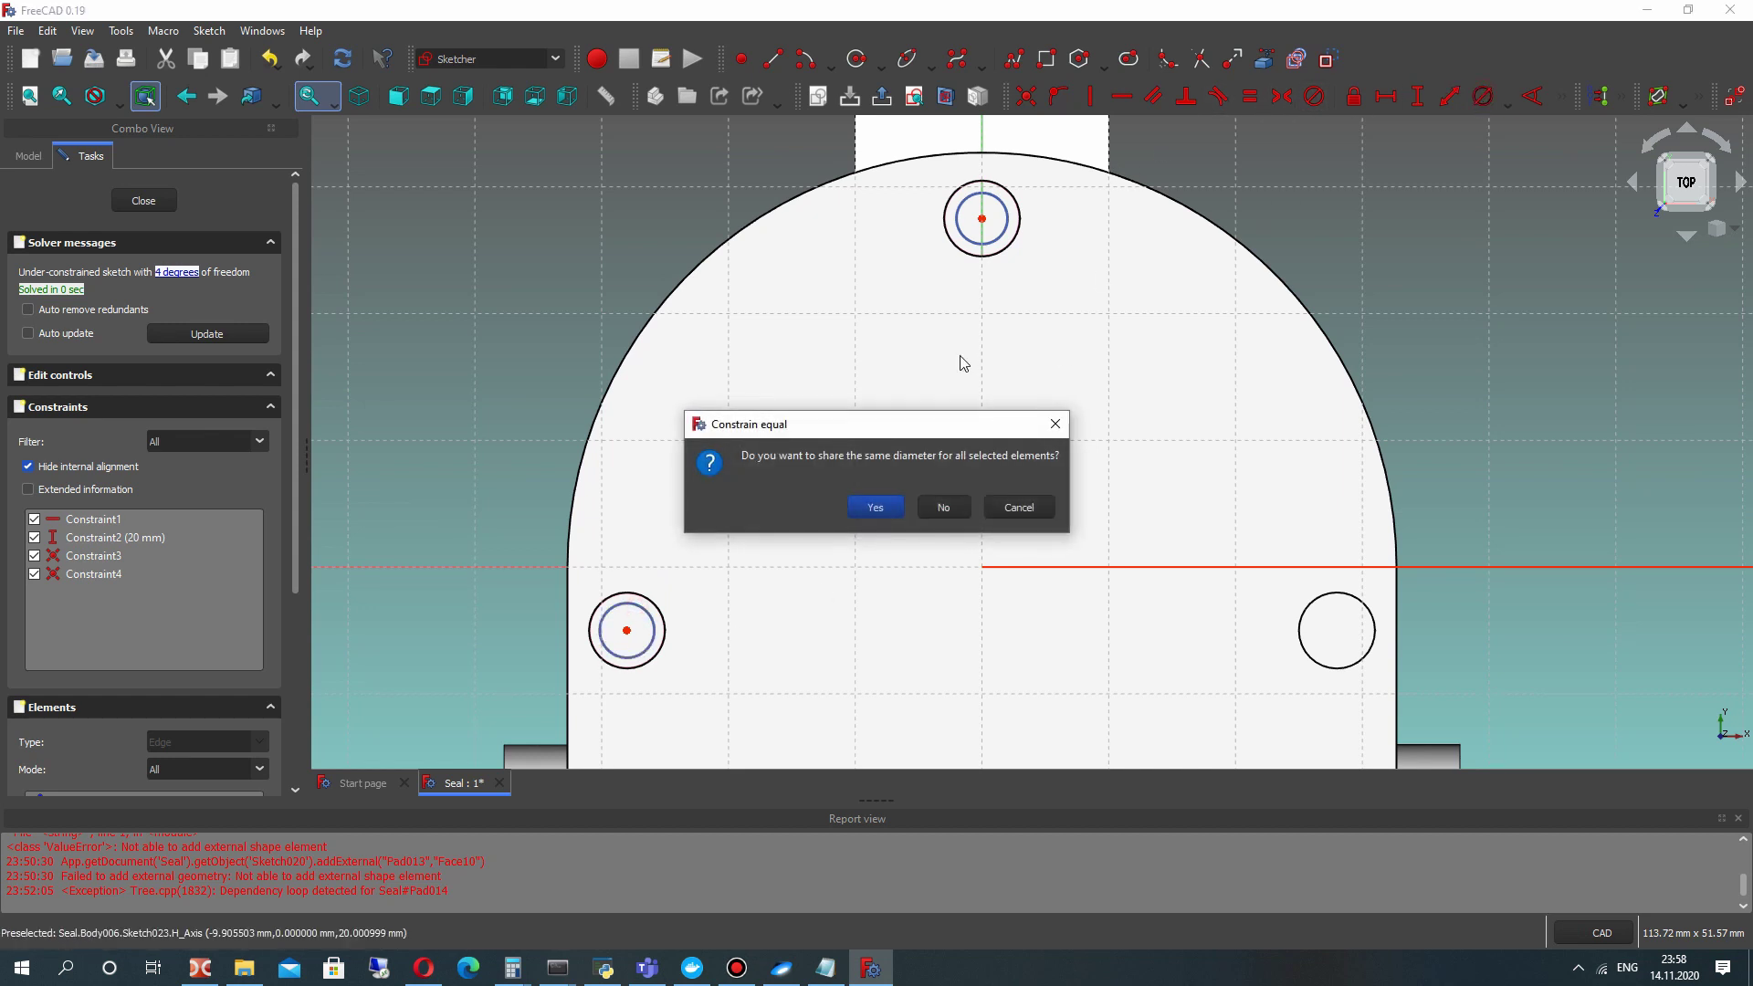
left_click(875, 507)
type("4")
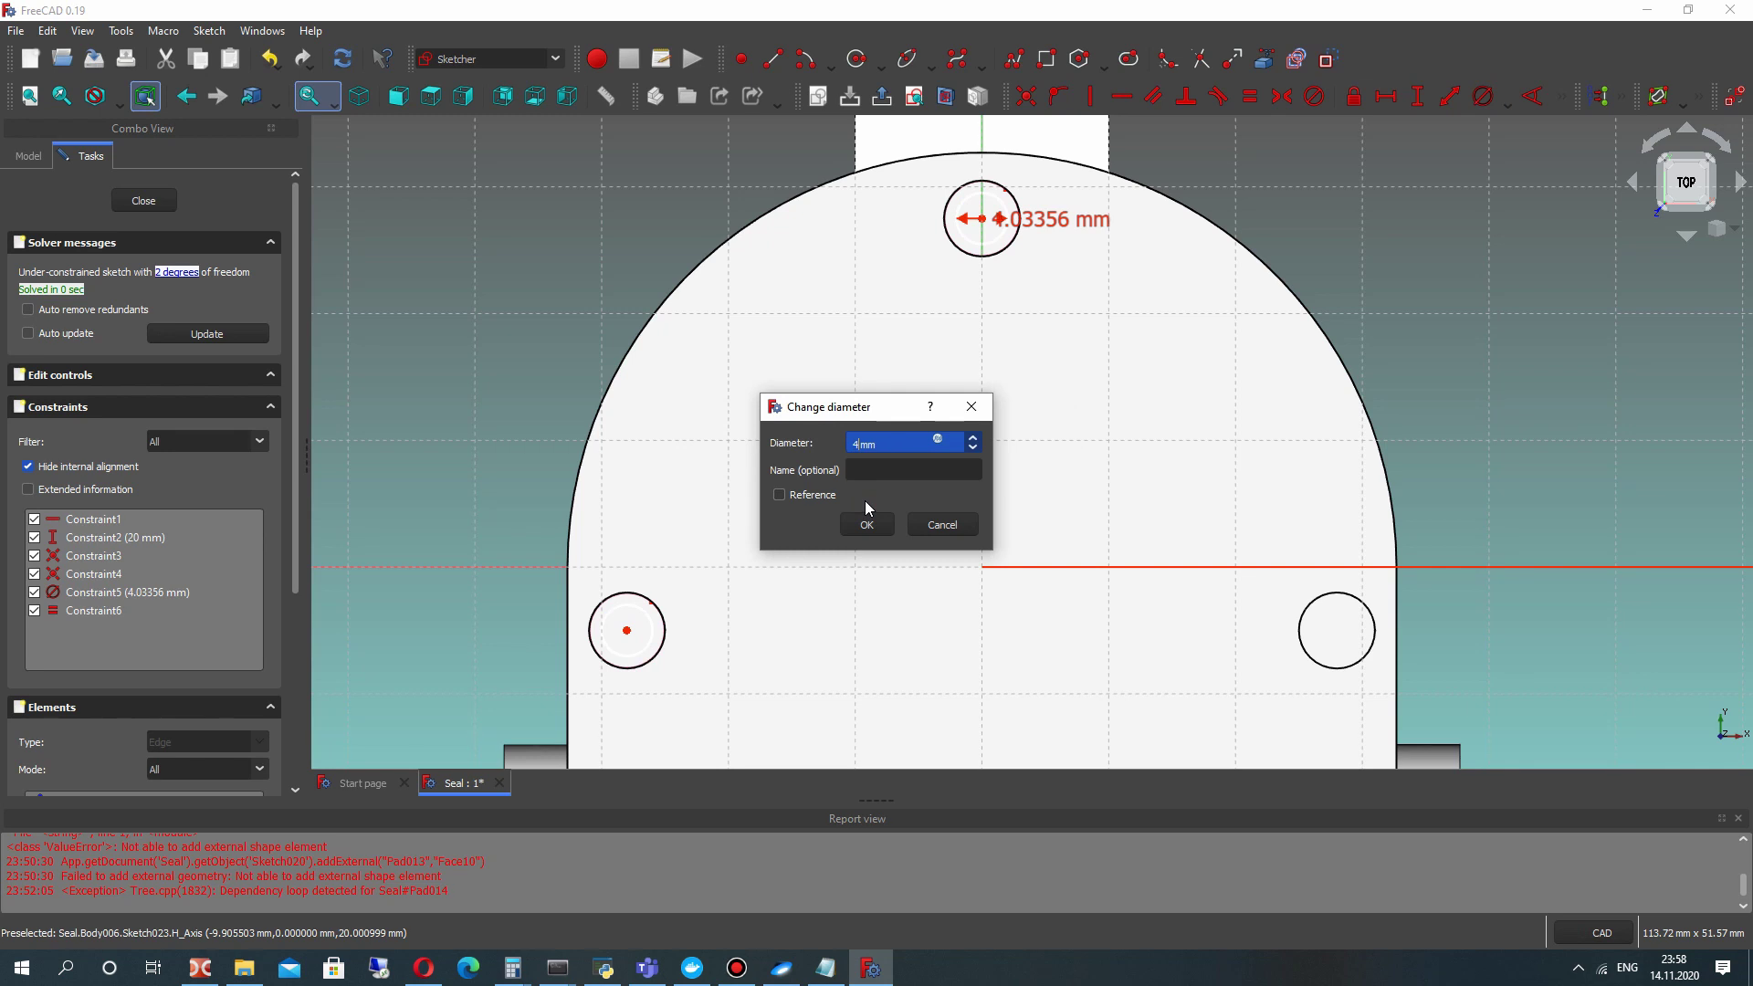
left_click(882, 537)
Mirror the upper-left 4 mm circle about the sketch's vertical axis with the Symmetry tool.
scroll(825, 395, "down", 2)
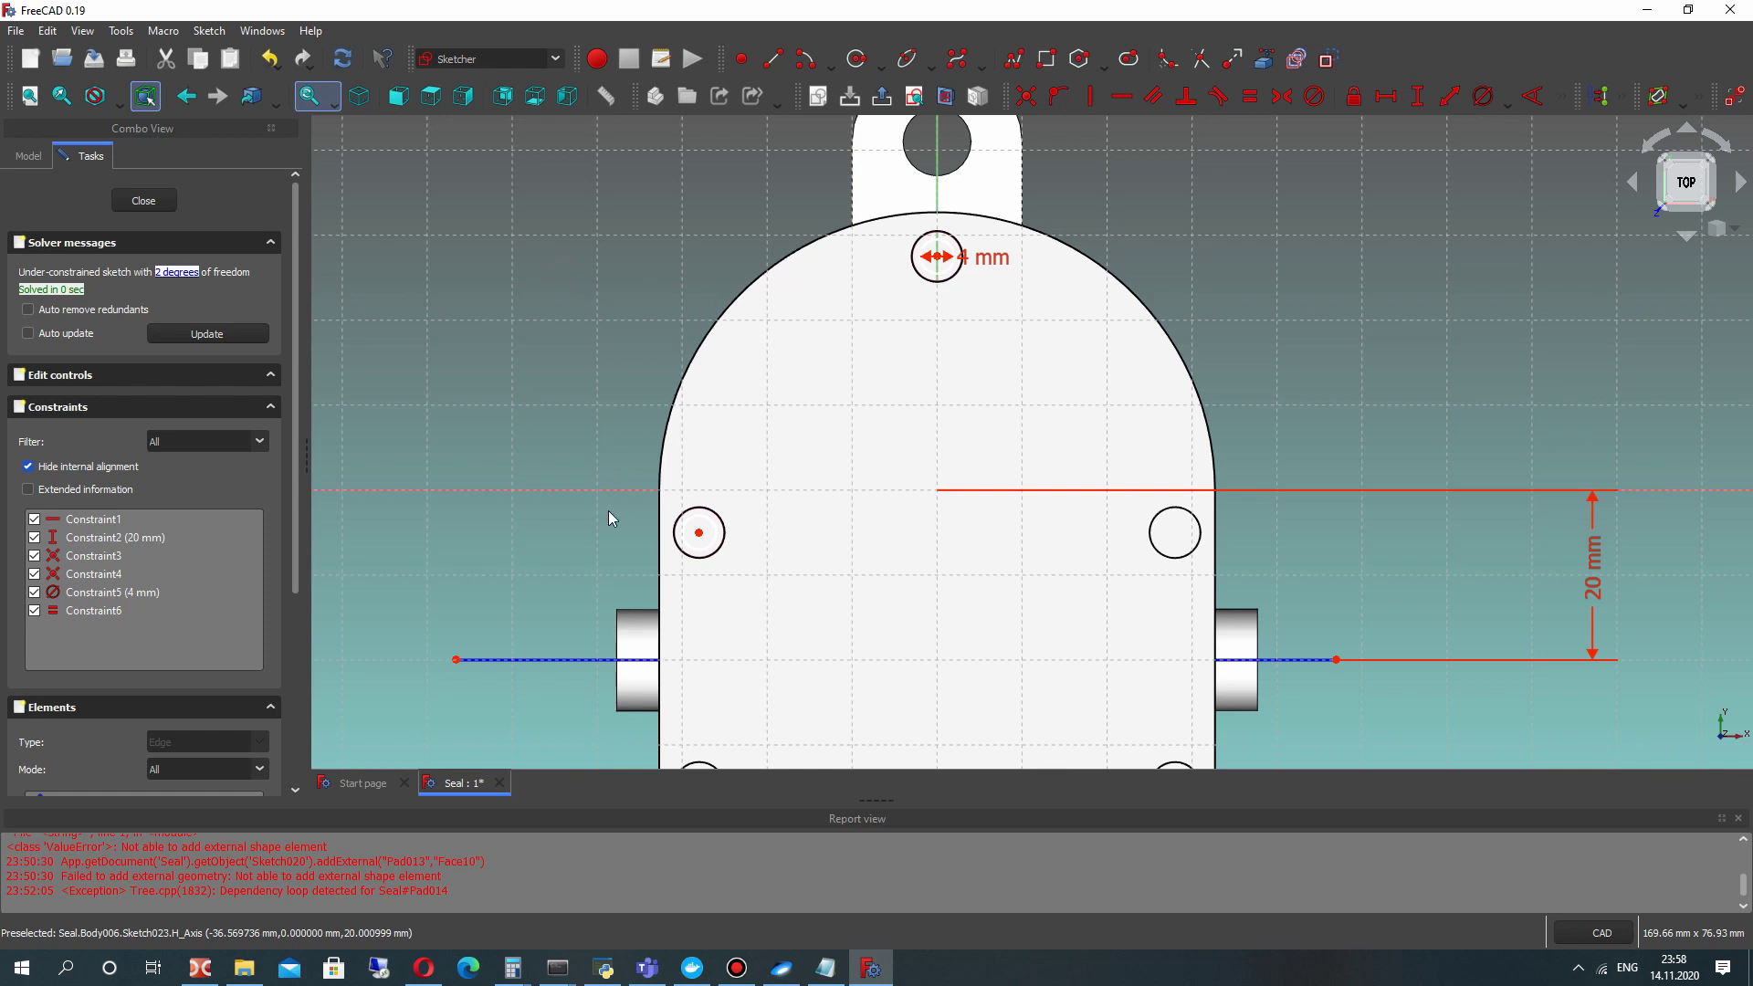
left_click_drag(595, 480, 745, 566)
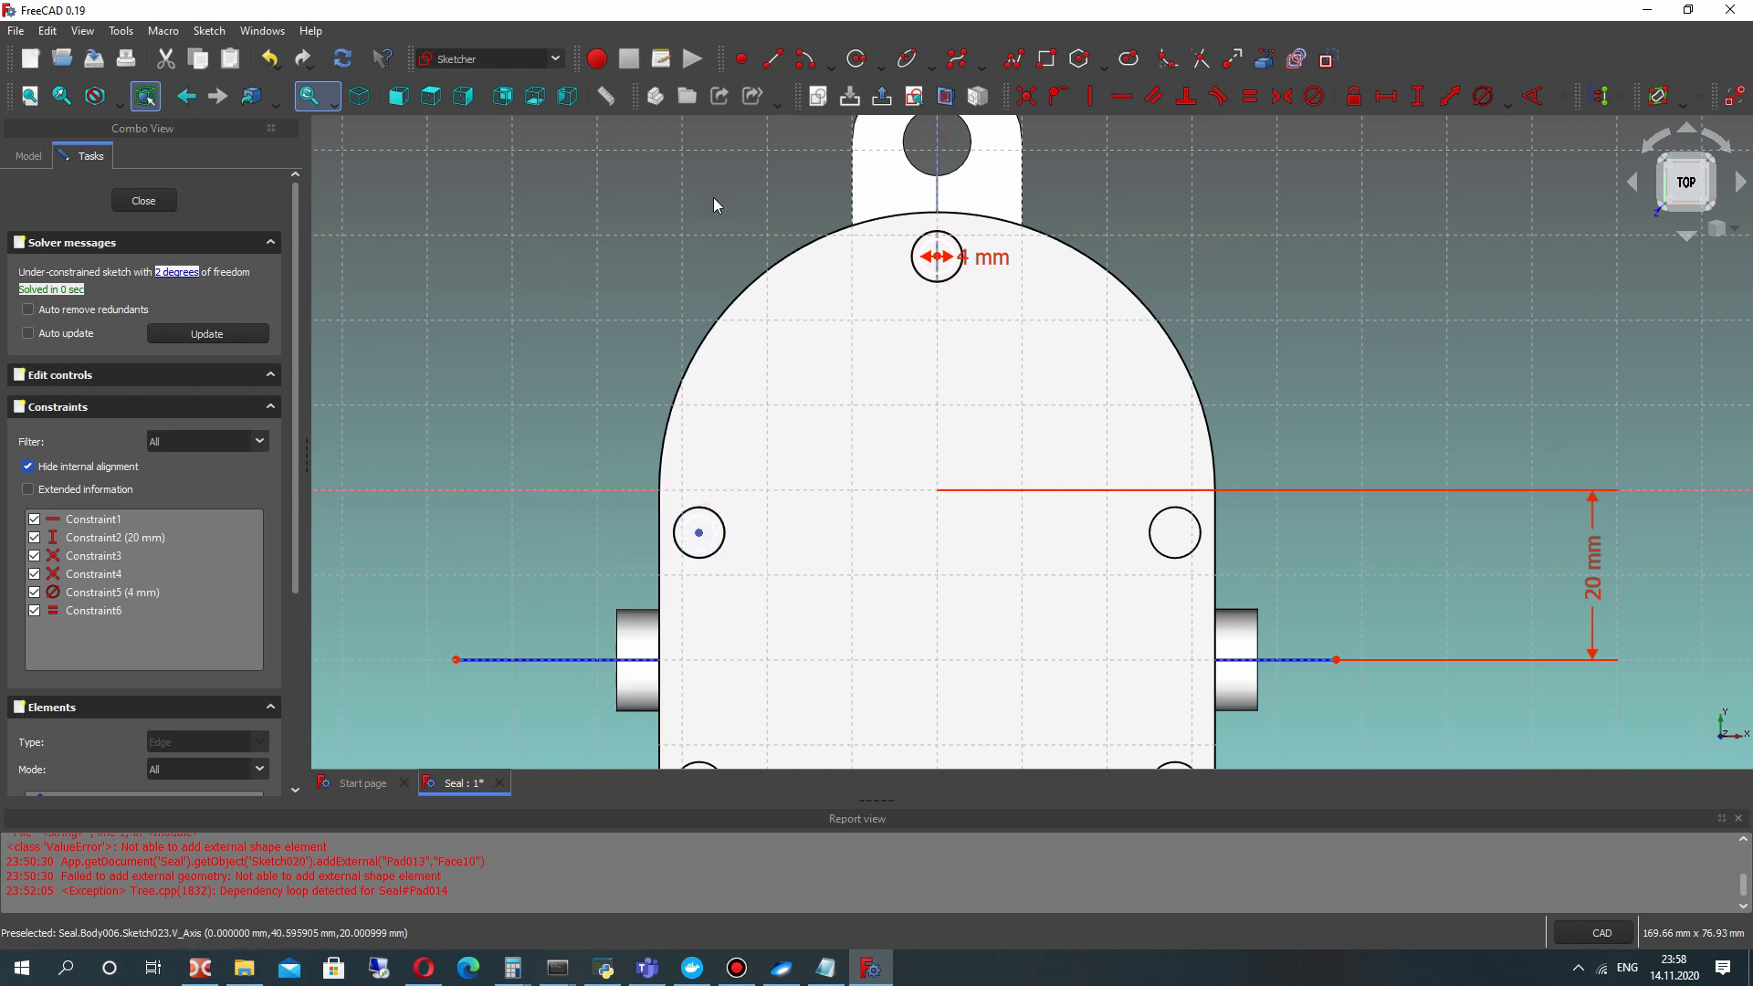
left_click(610, 327)
left_click(689, 518)
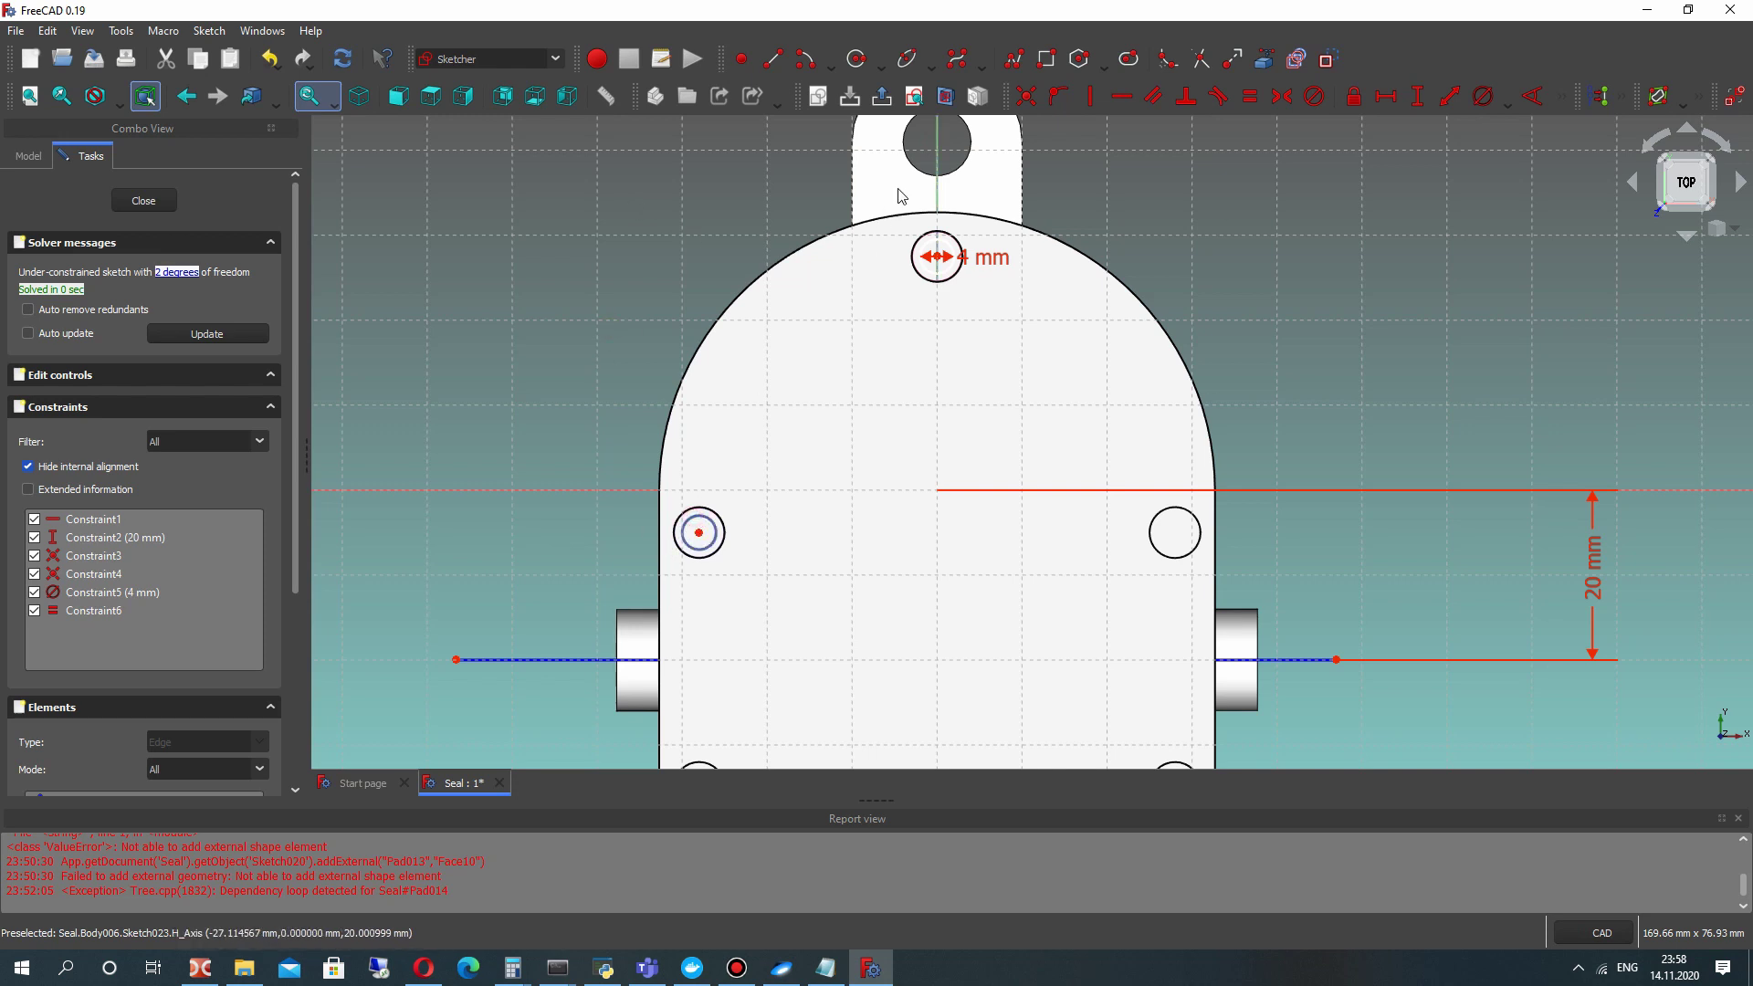
left_click(209, 30)
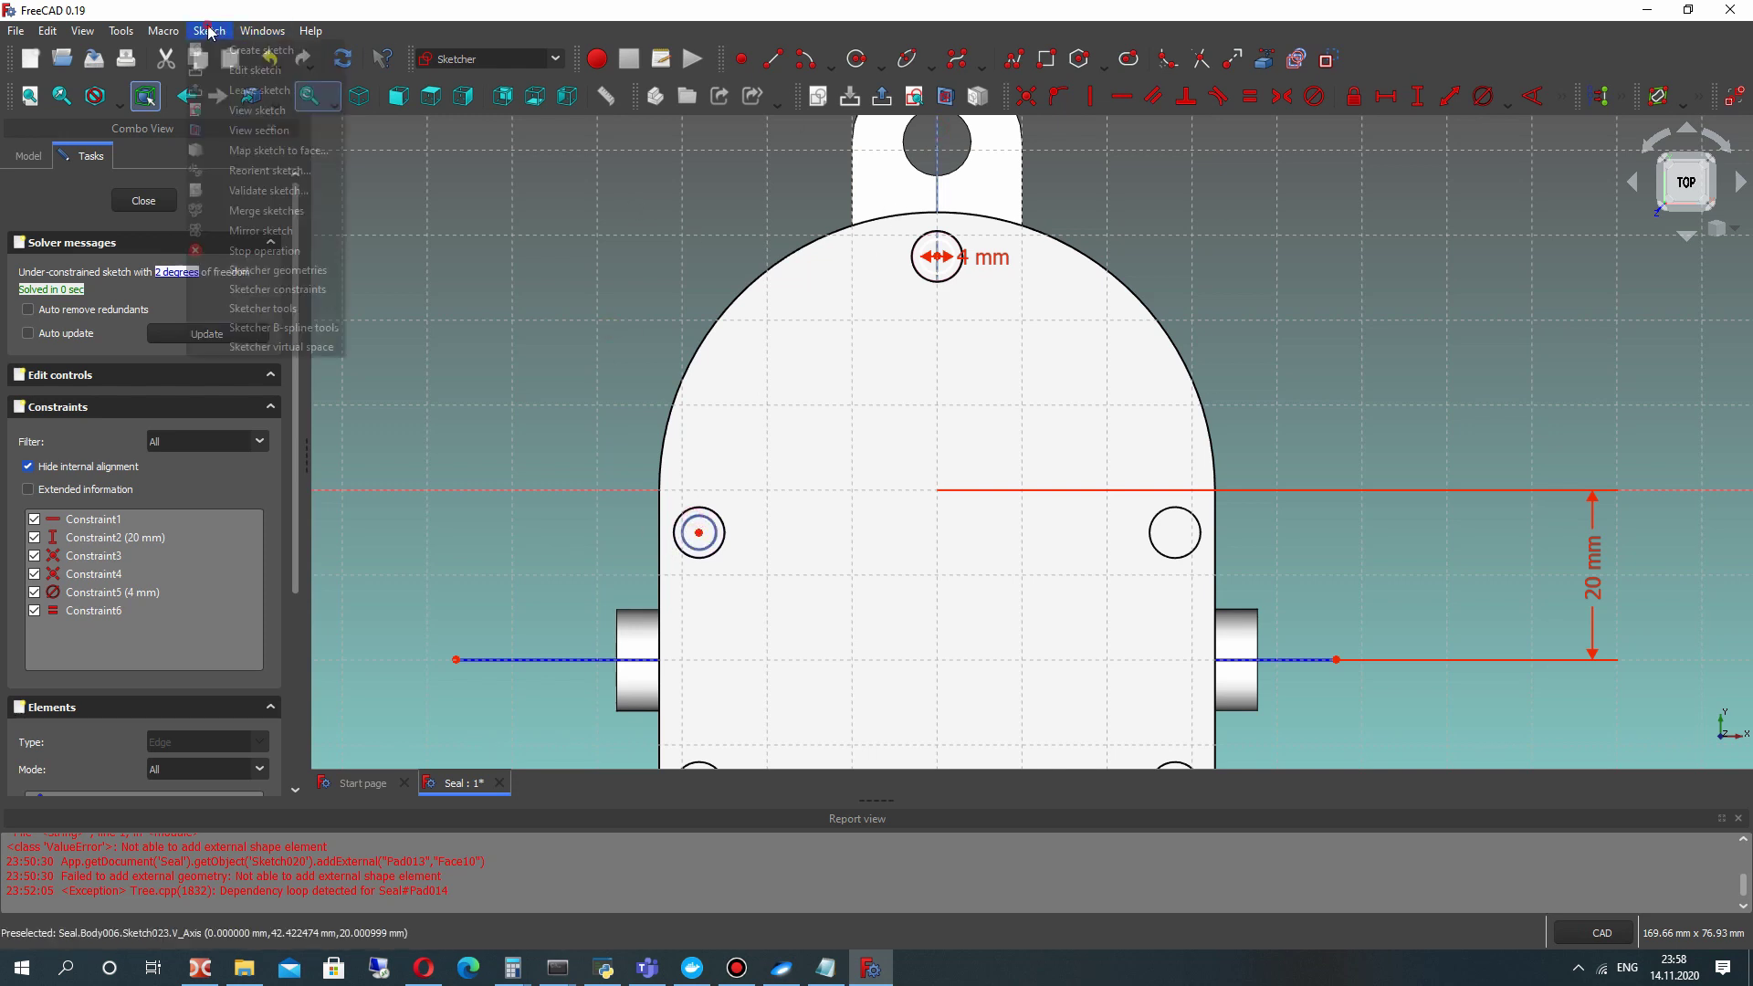
mouse_move(266, 308)
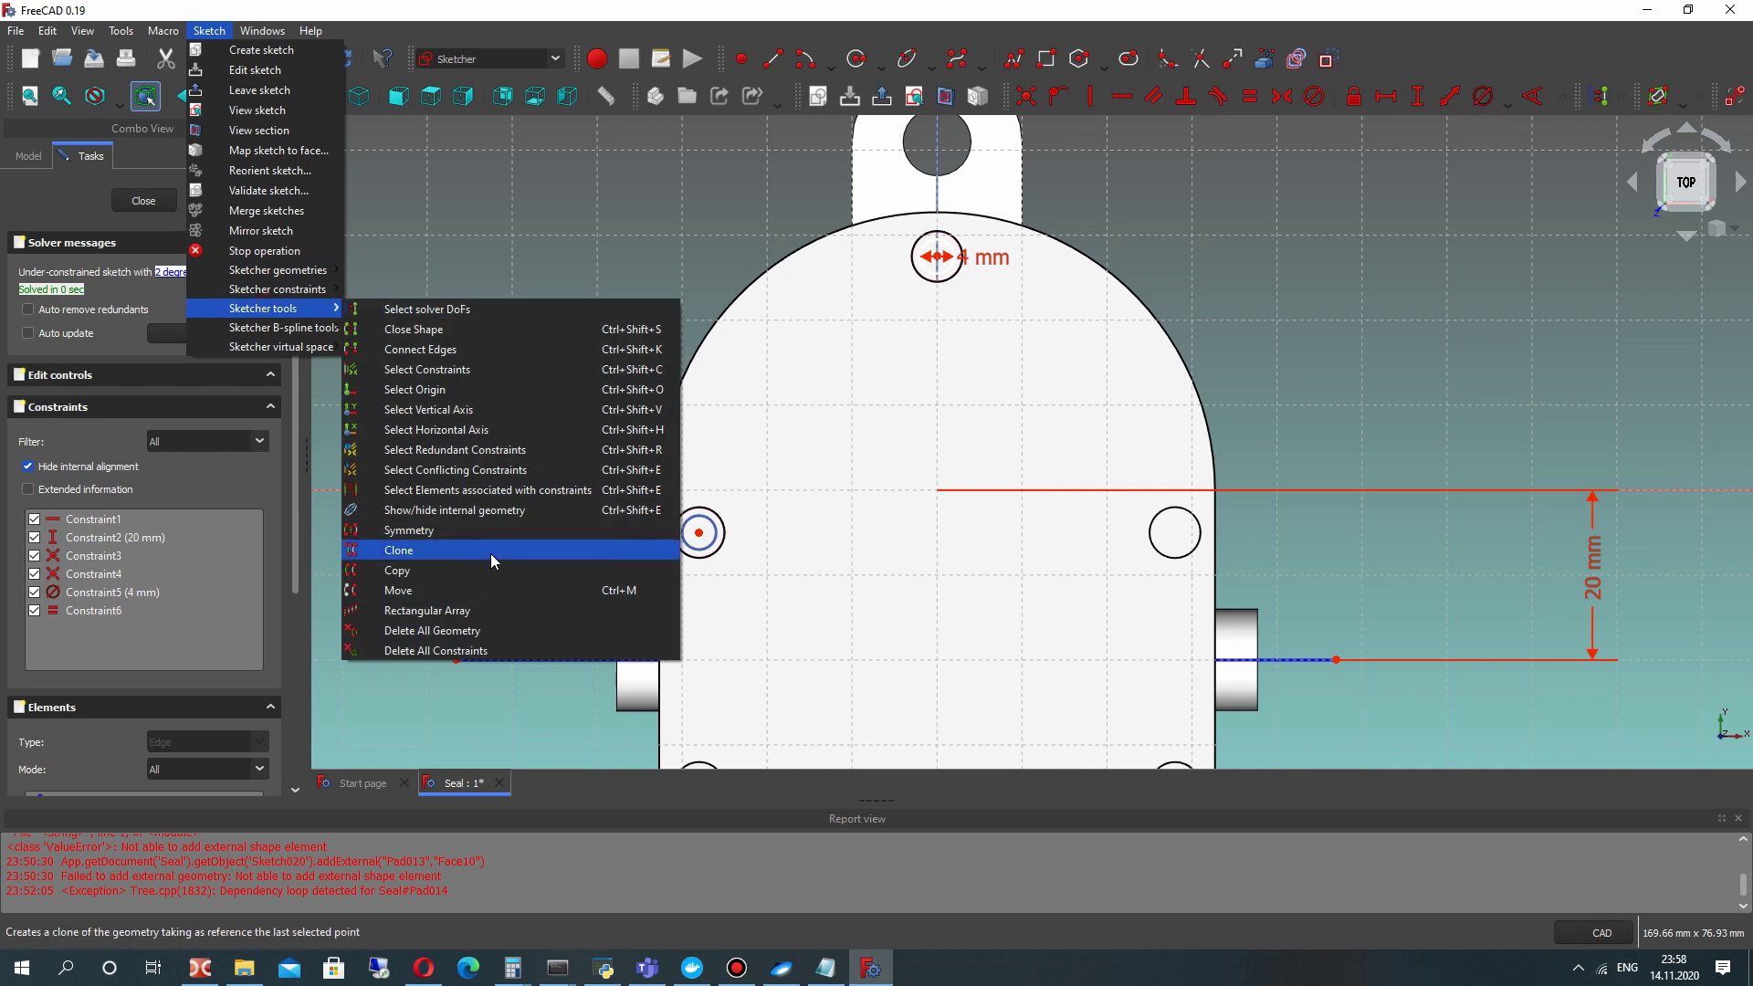
left_click(449, 532)
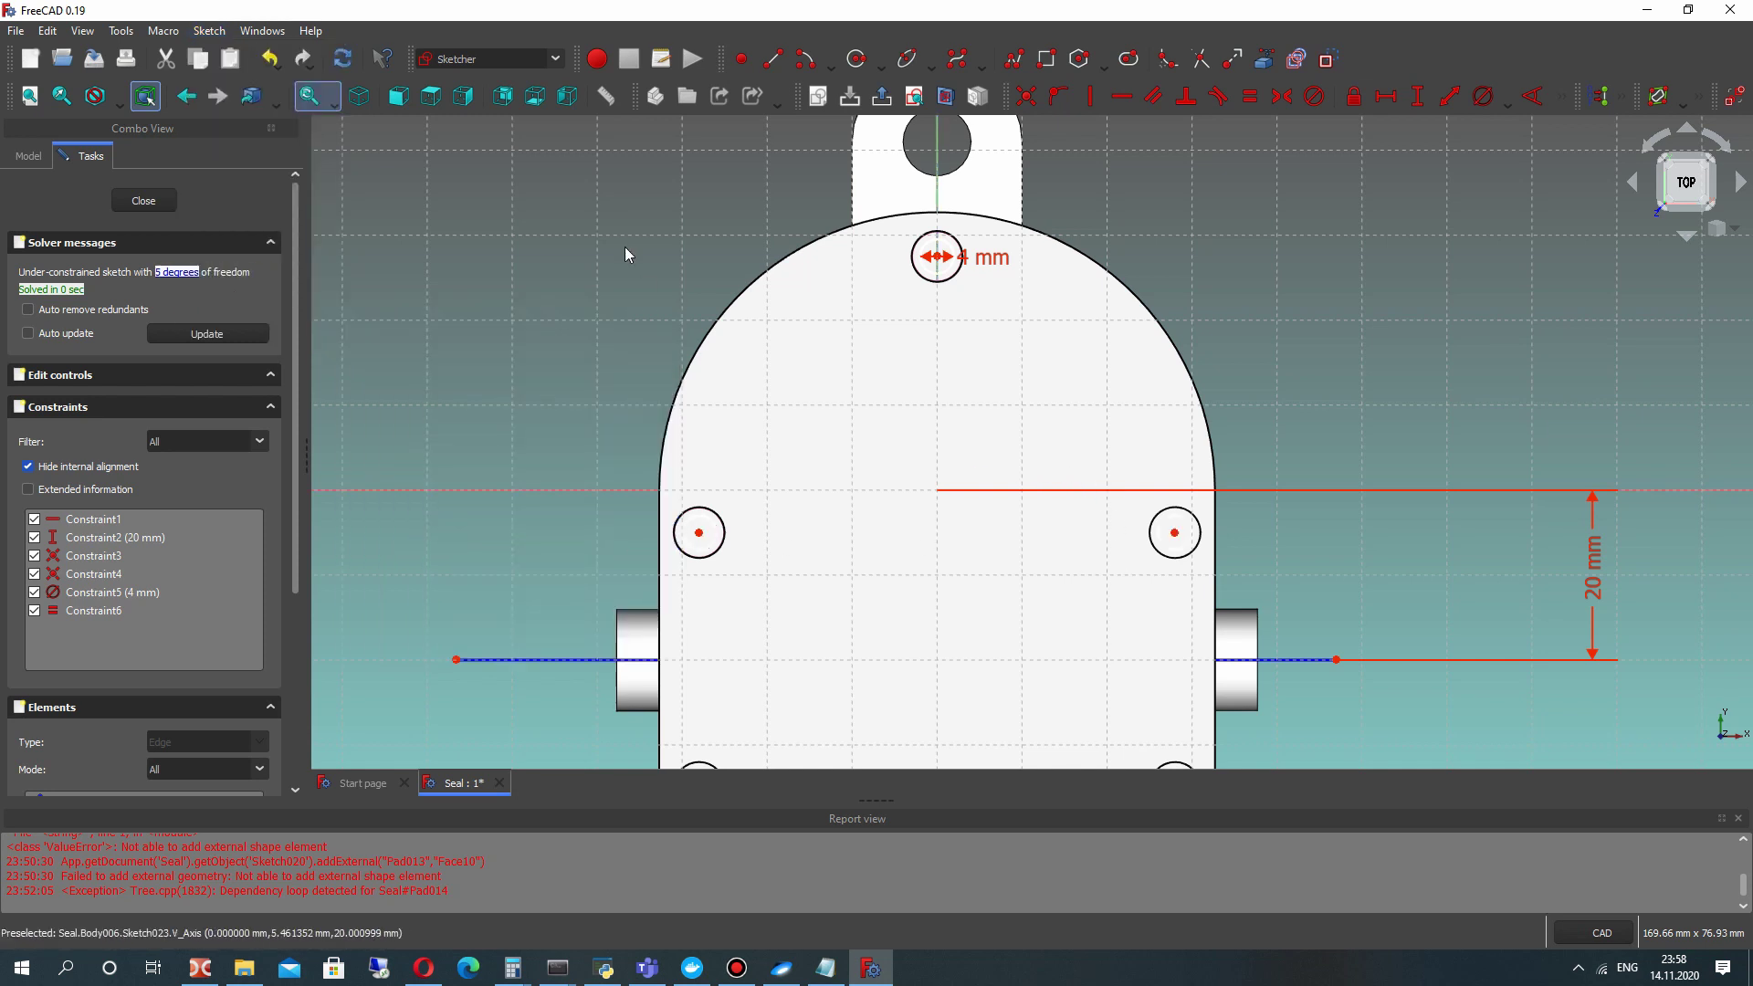
Mirror the three upper circles about the horizontal construction line with the Symmetry tool.
left_click(937, 256)
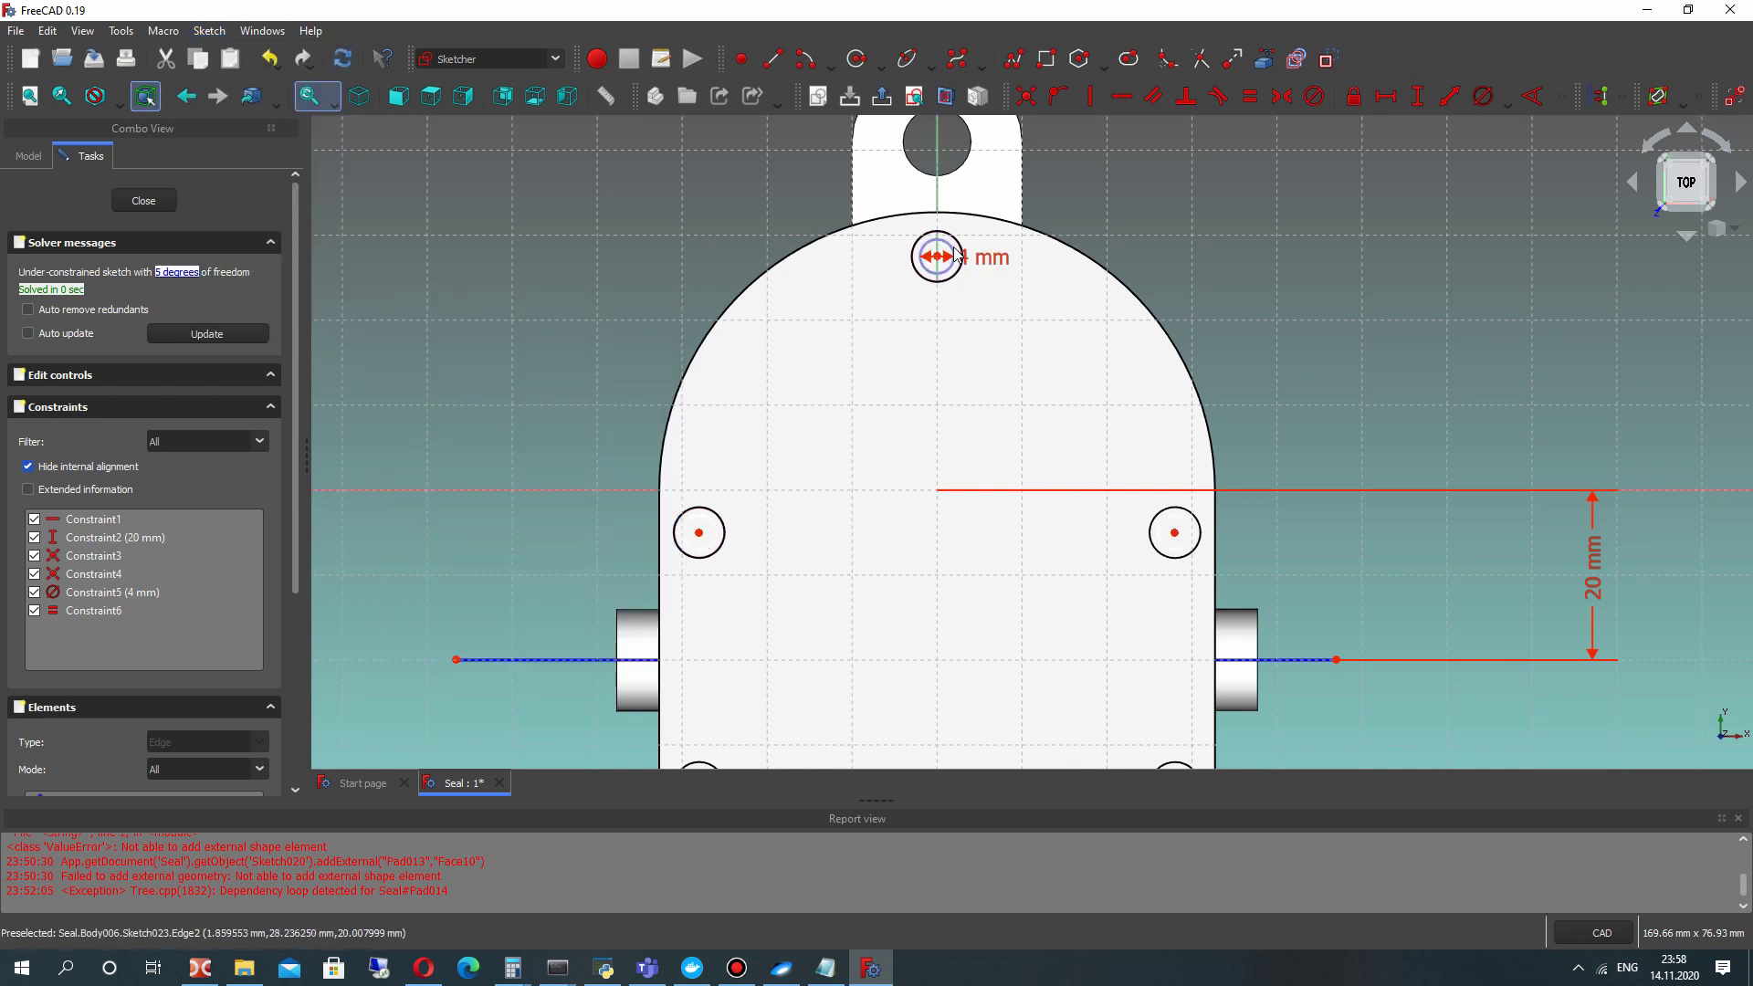
left_click(704, 518)
left_click(1181, 518)
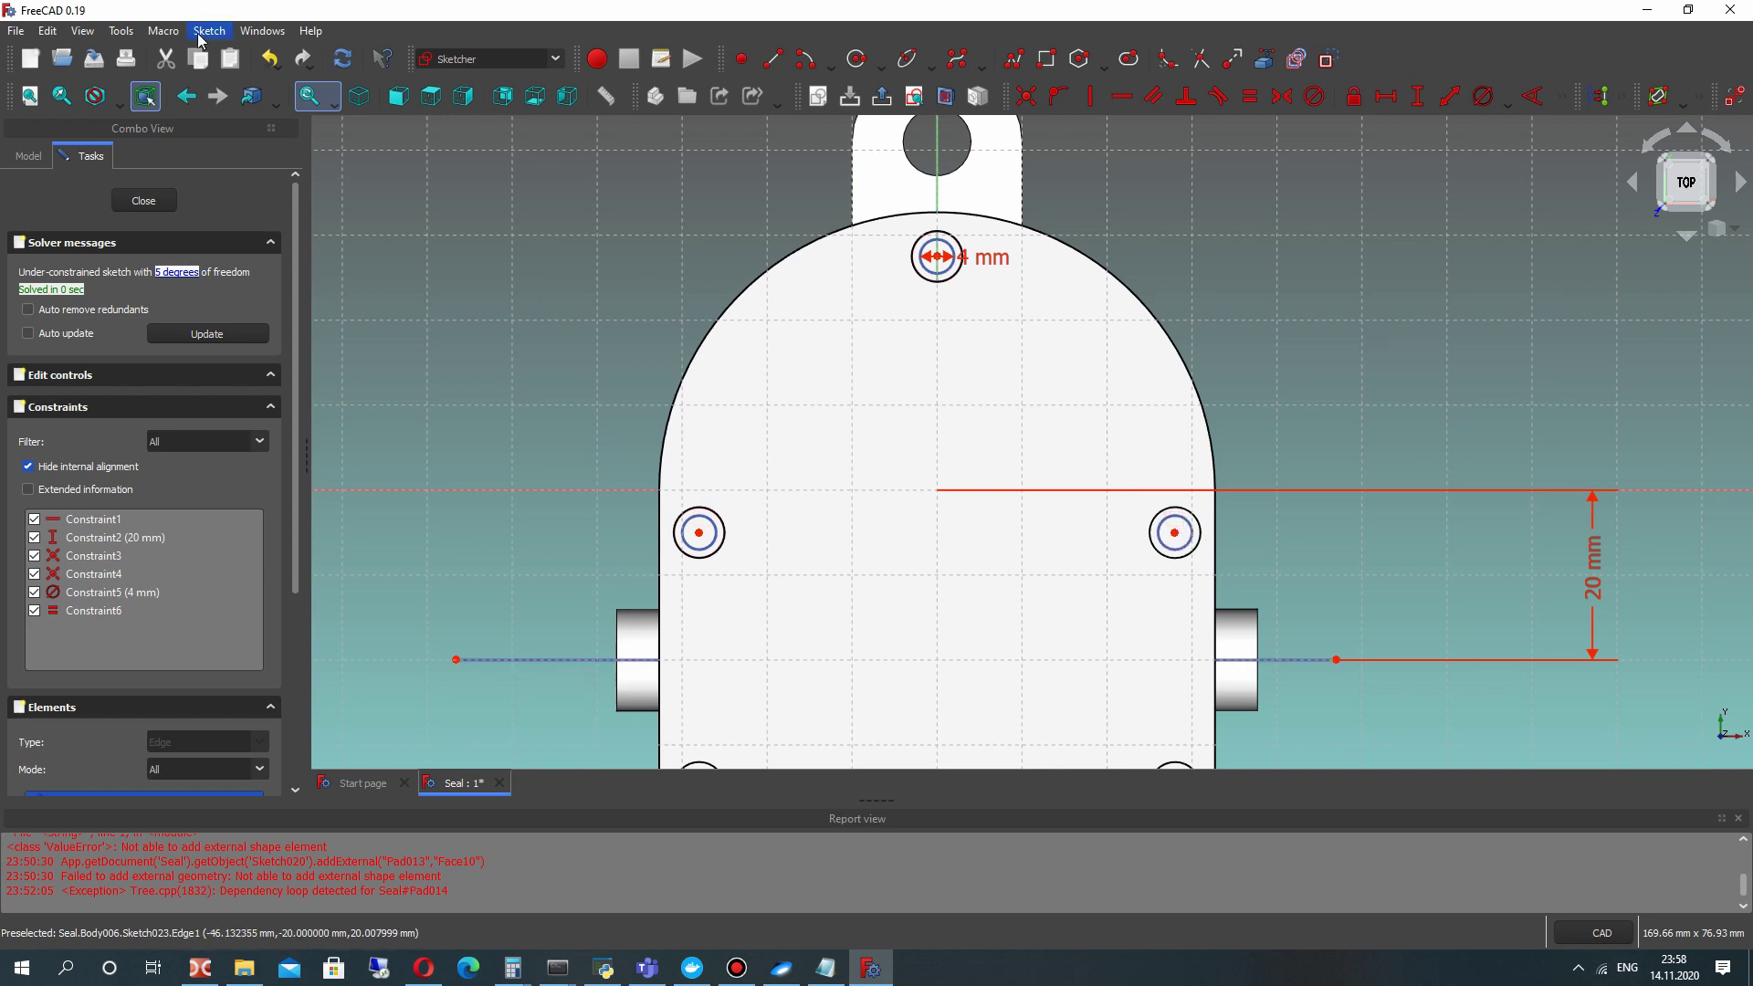
left_click(210, 34)
mouse_move(273, 307)
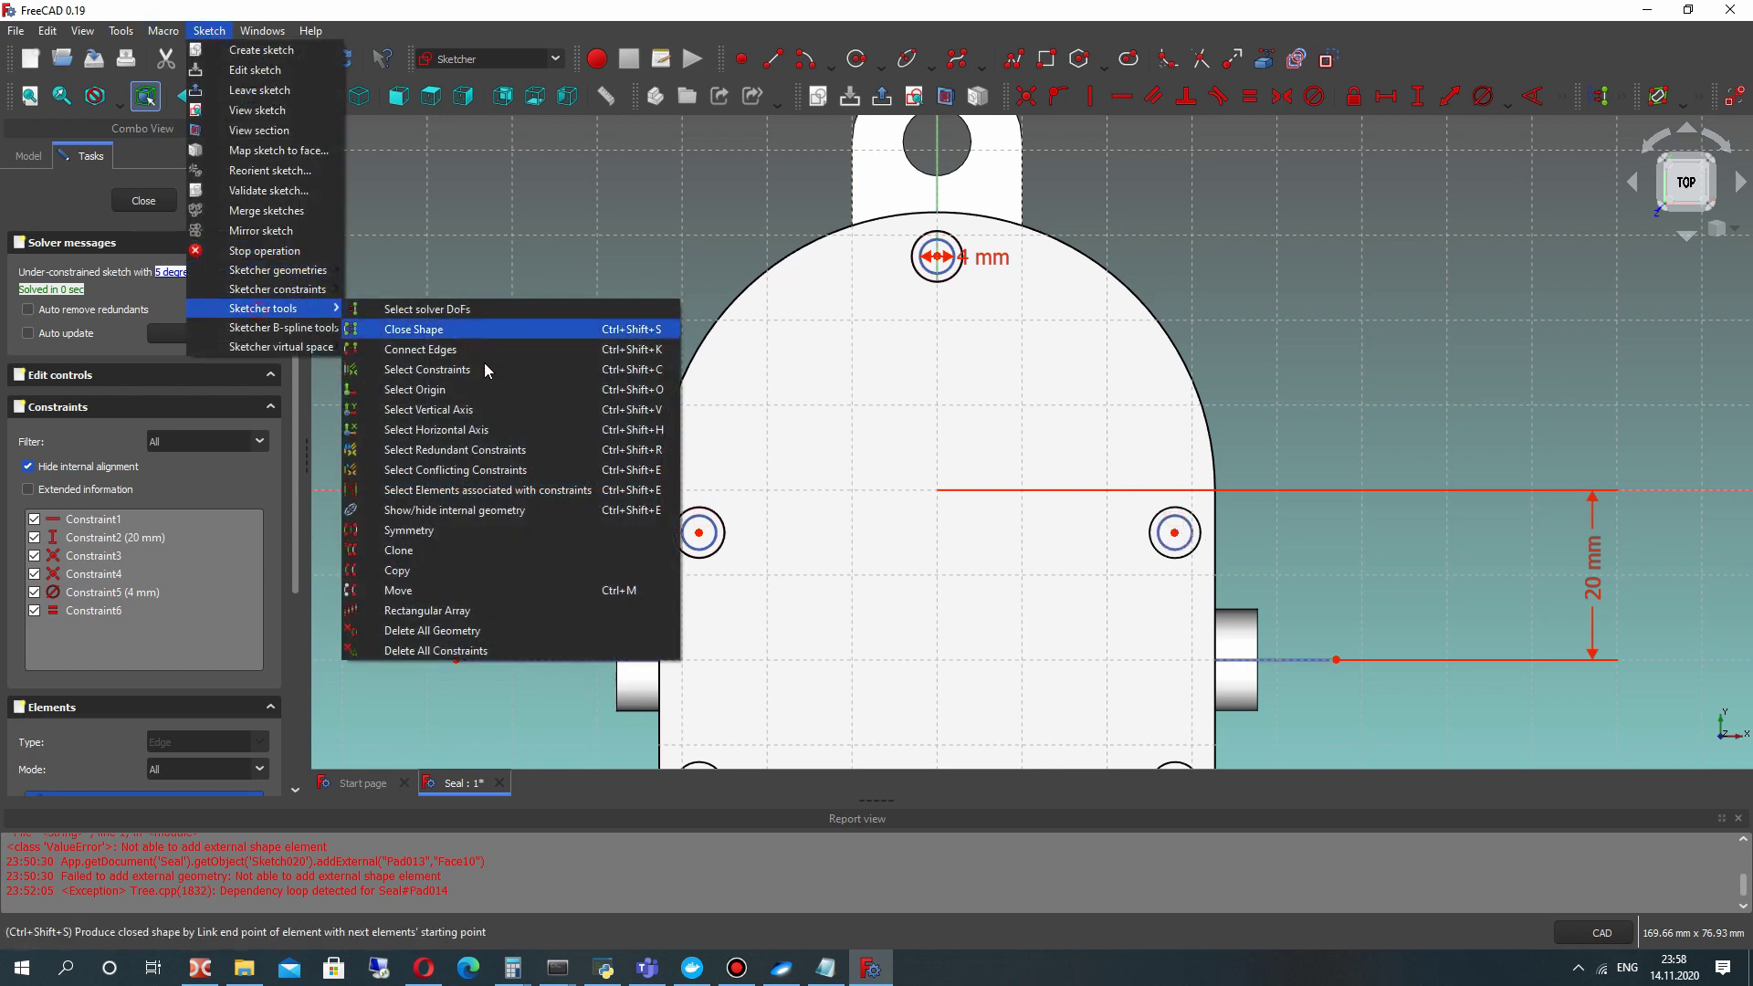
left_click(413, 530)
scroll(649, 537, "down", 2)
middle_click_drag(659, 451, 661, 234)
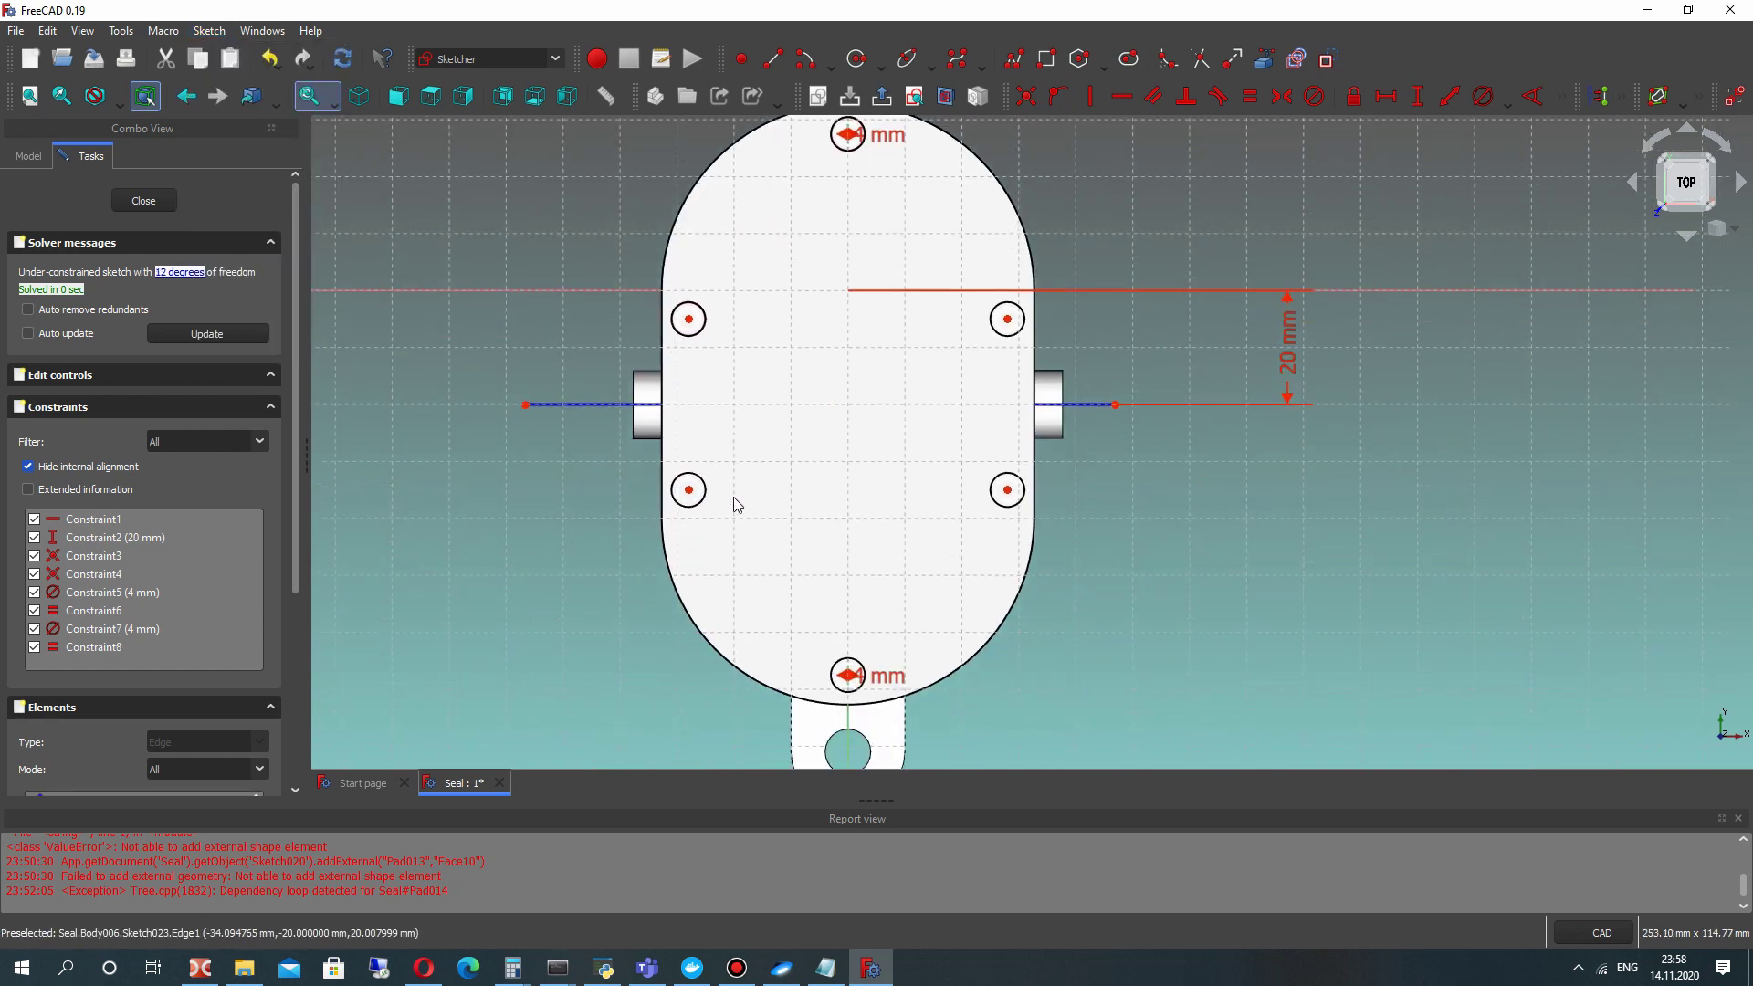
scroll(781, 497, "up", 3)
middle_click_drag(810, 564, 787, 374)
scroll(806, 446, "down", 3)
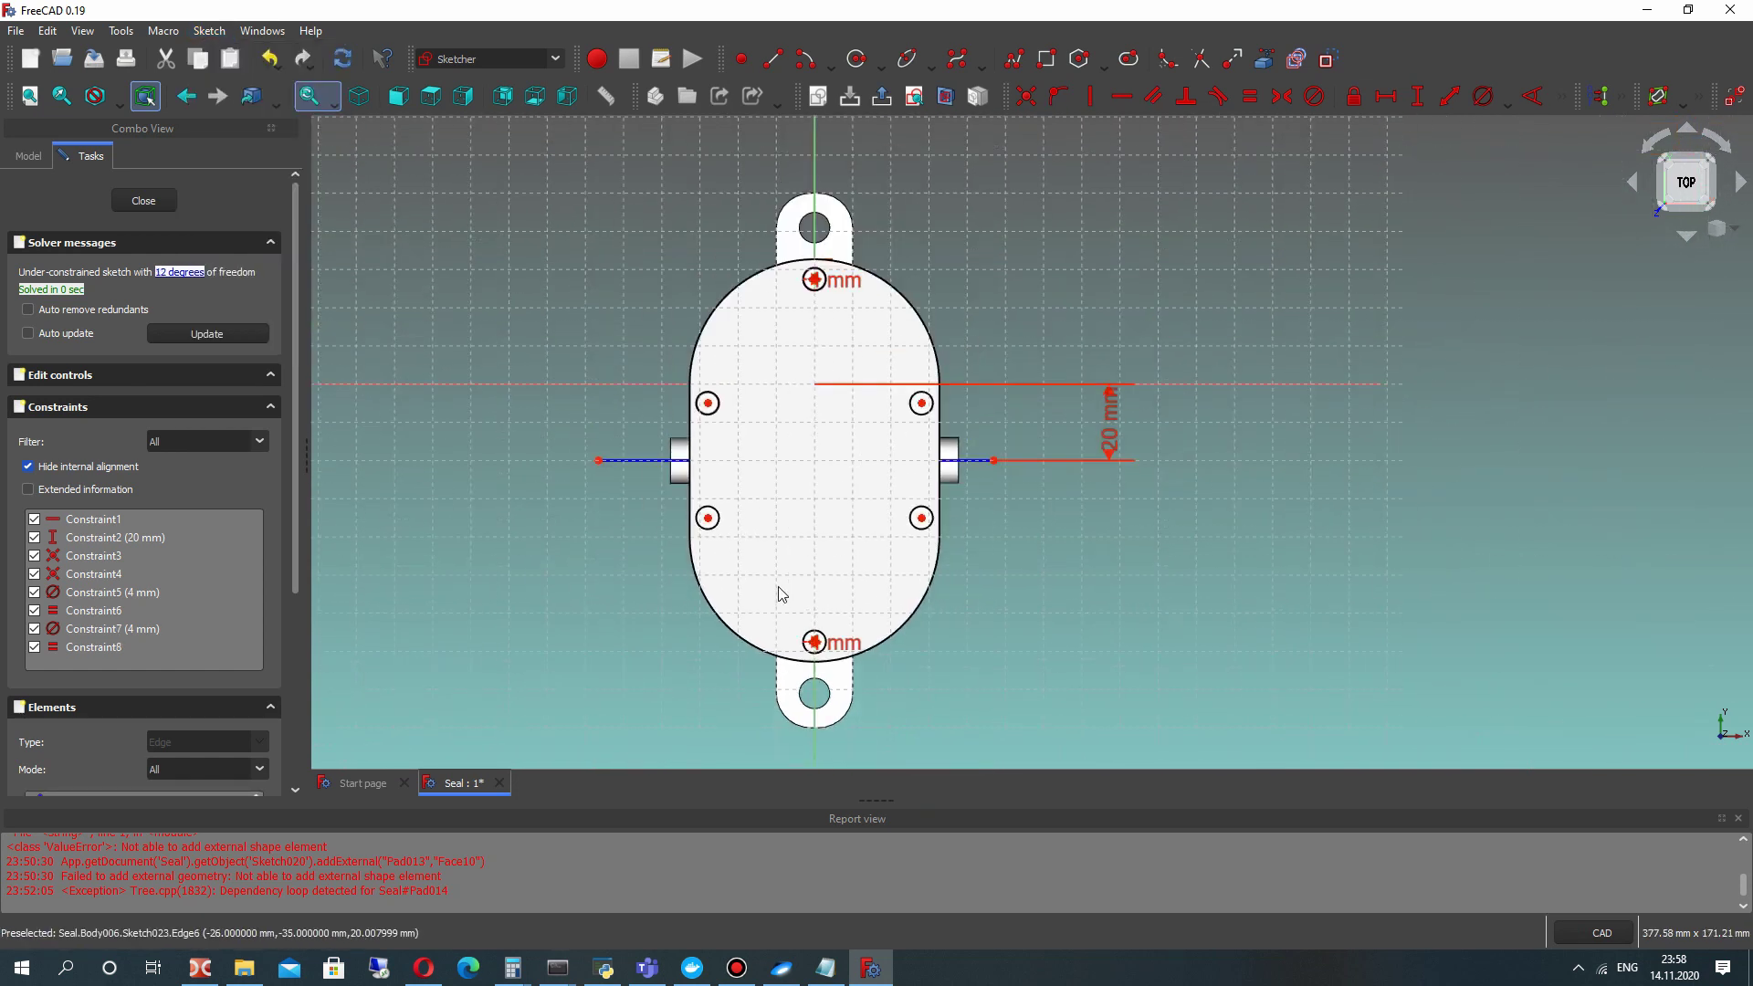
scroll(783, 593, "up", 2)
Close the sketch and pocket its six circles 5 mm deep into the Cap.
left_click(143, 201)
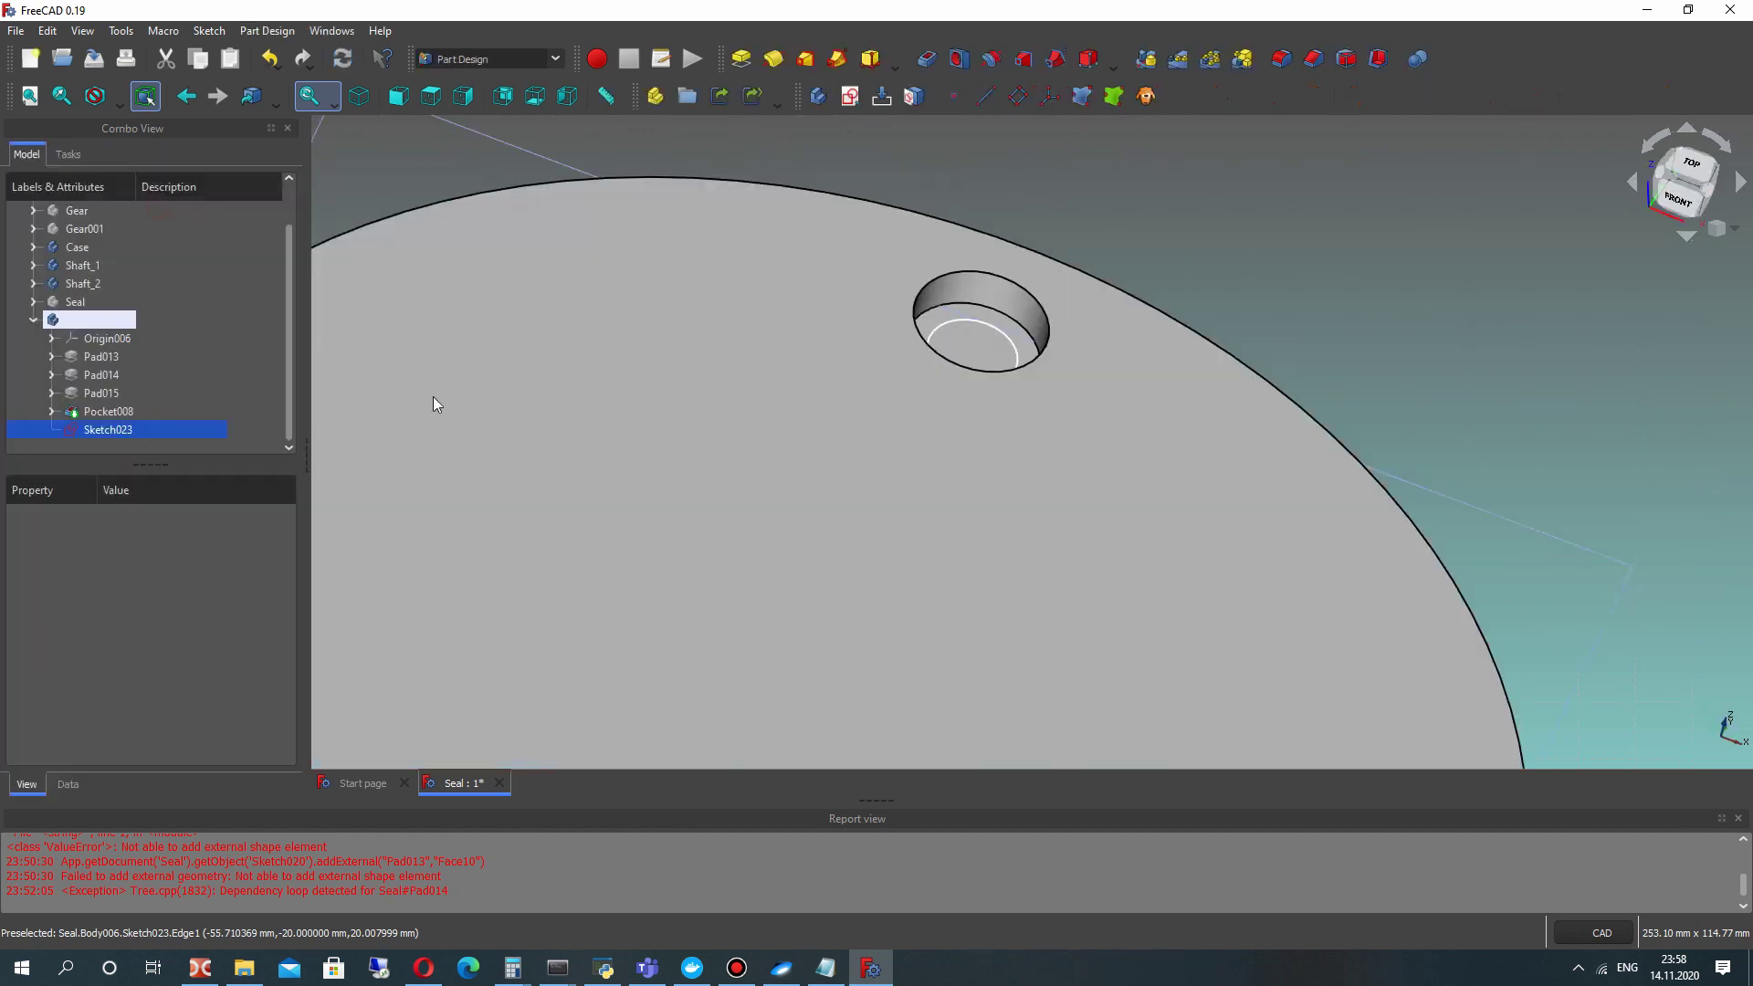
scroll(791, 457, "down", 5)
middle_click_drag(791, 457, 740, 532)
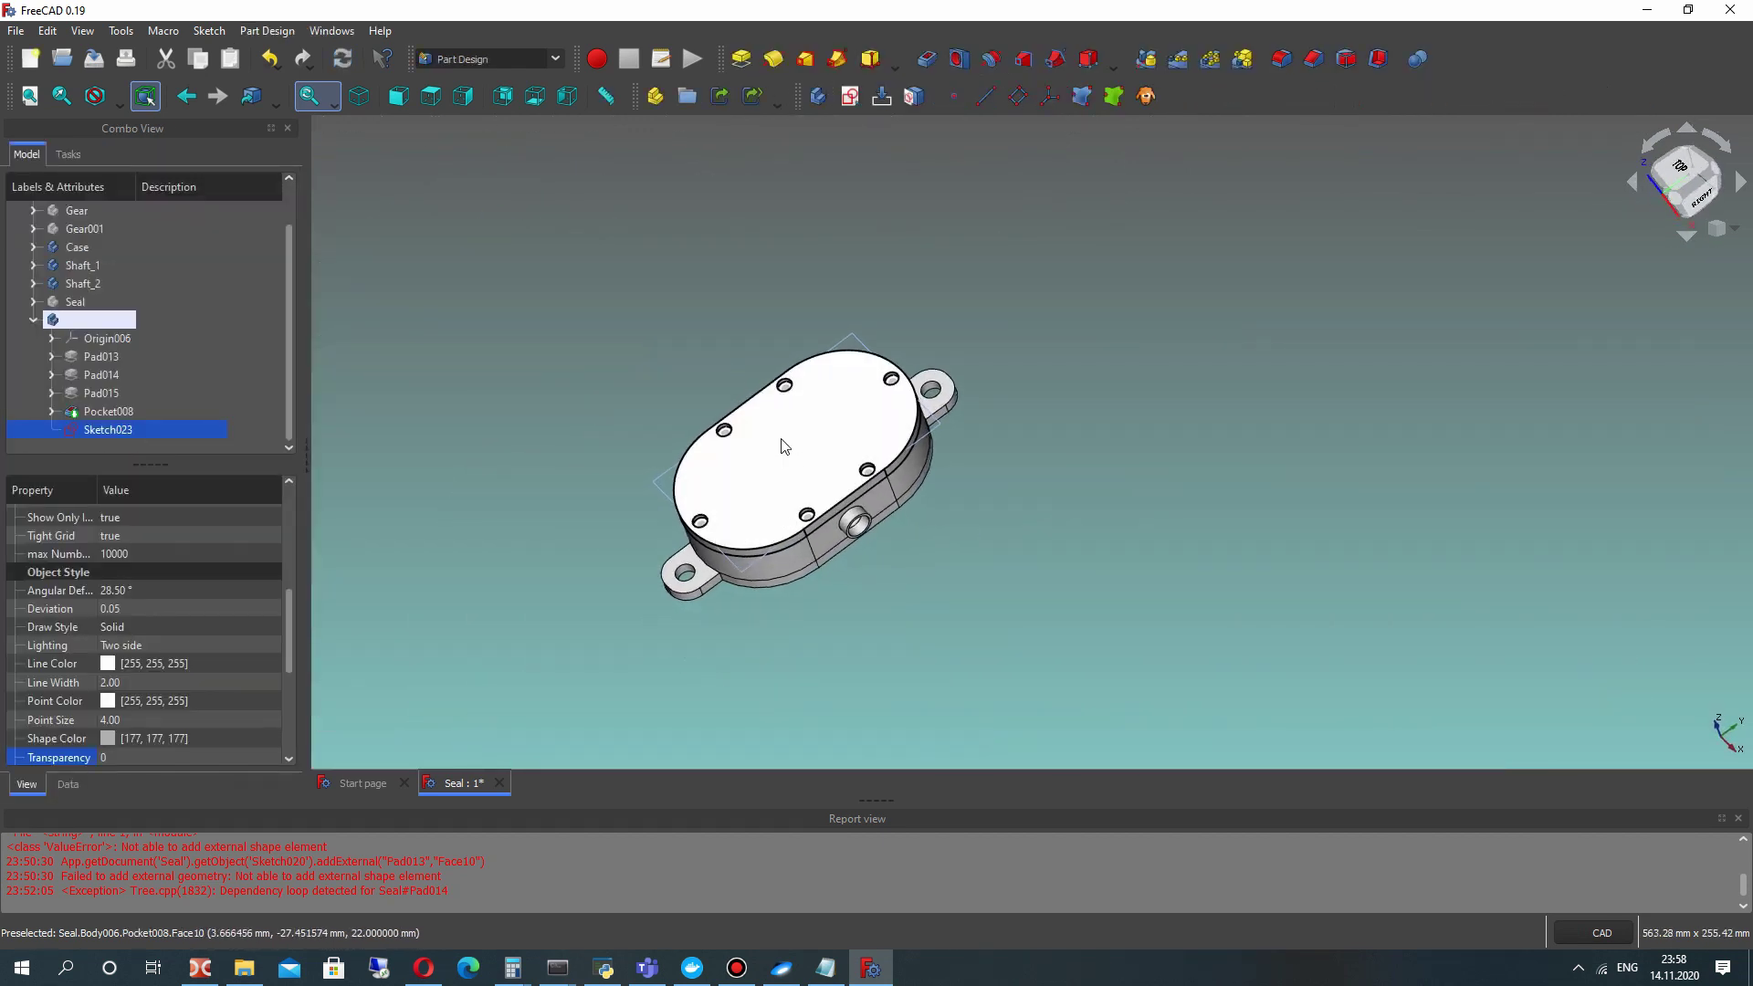
scroll(782, 461, "up", 3)
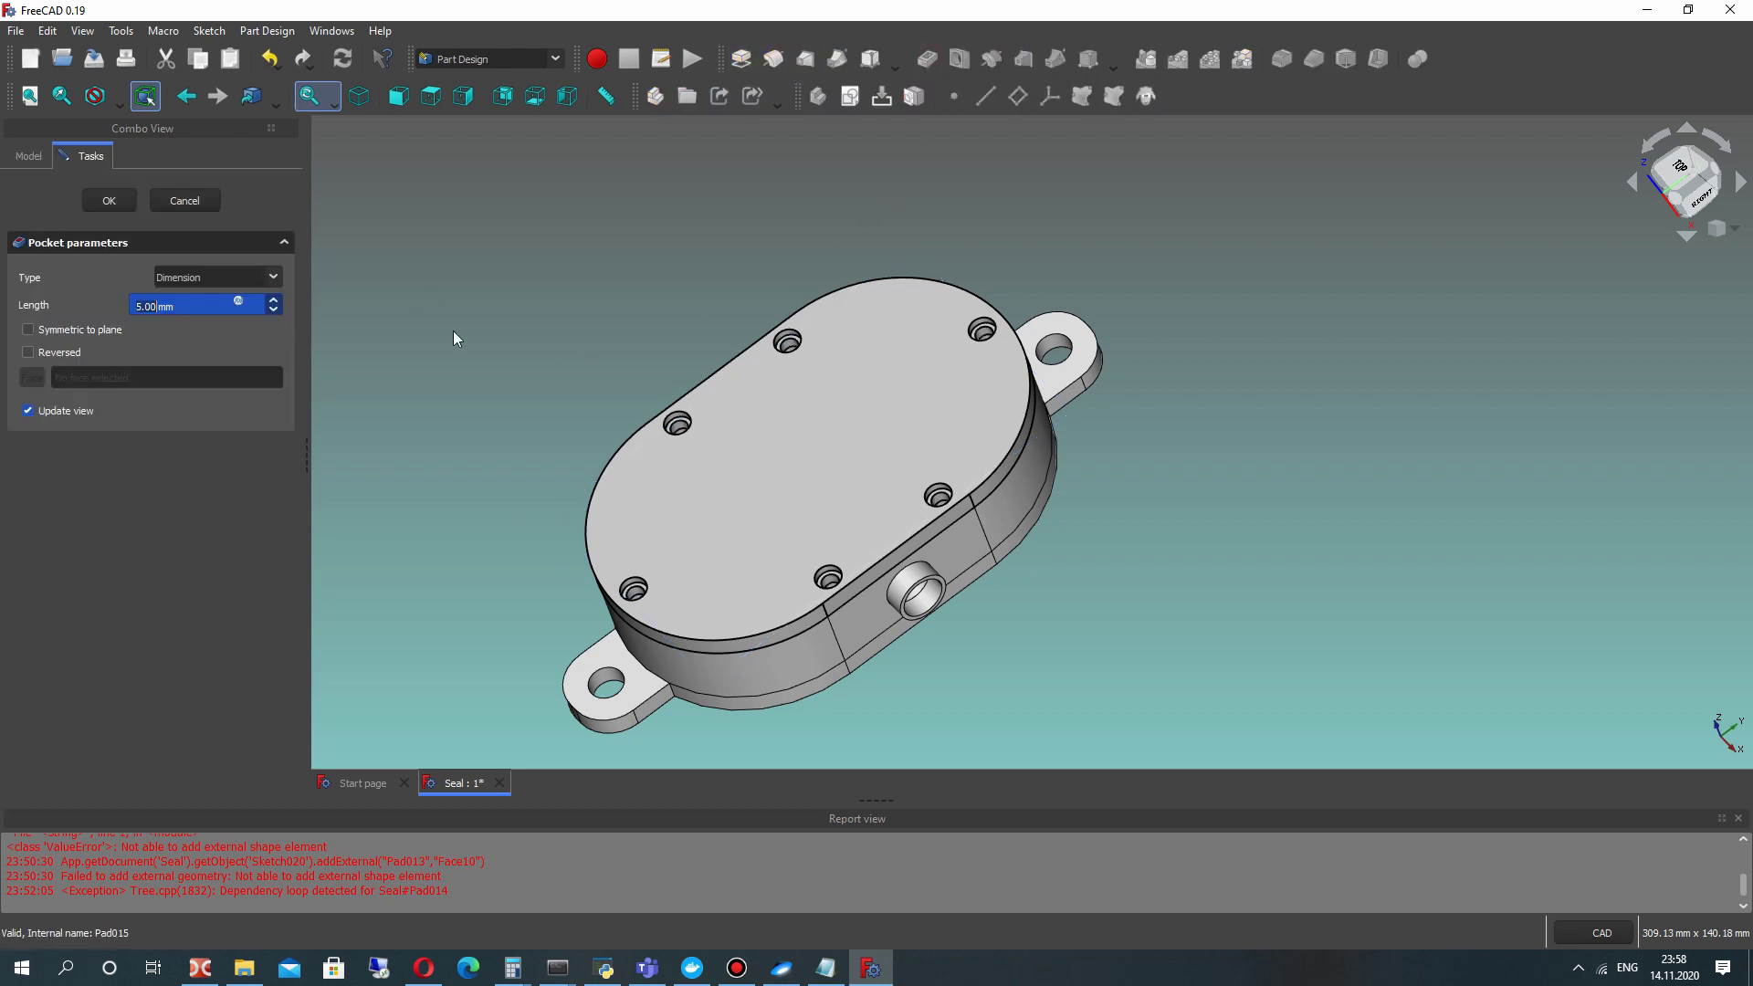
left_click(109, 201)
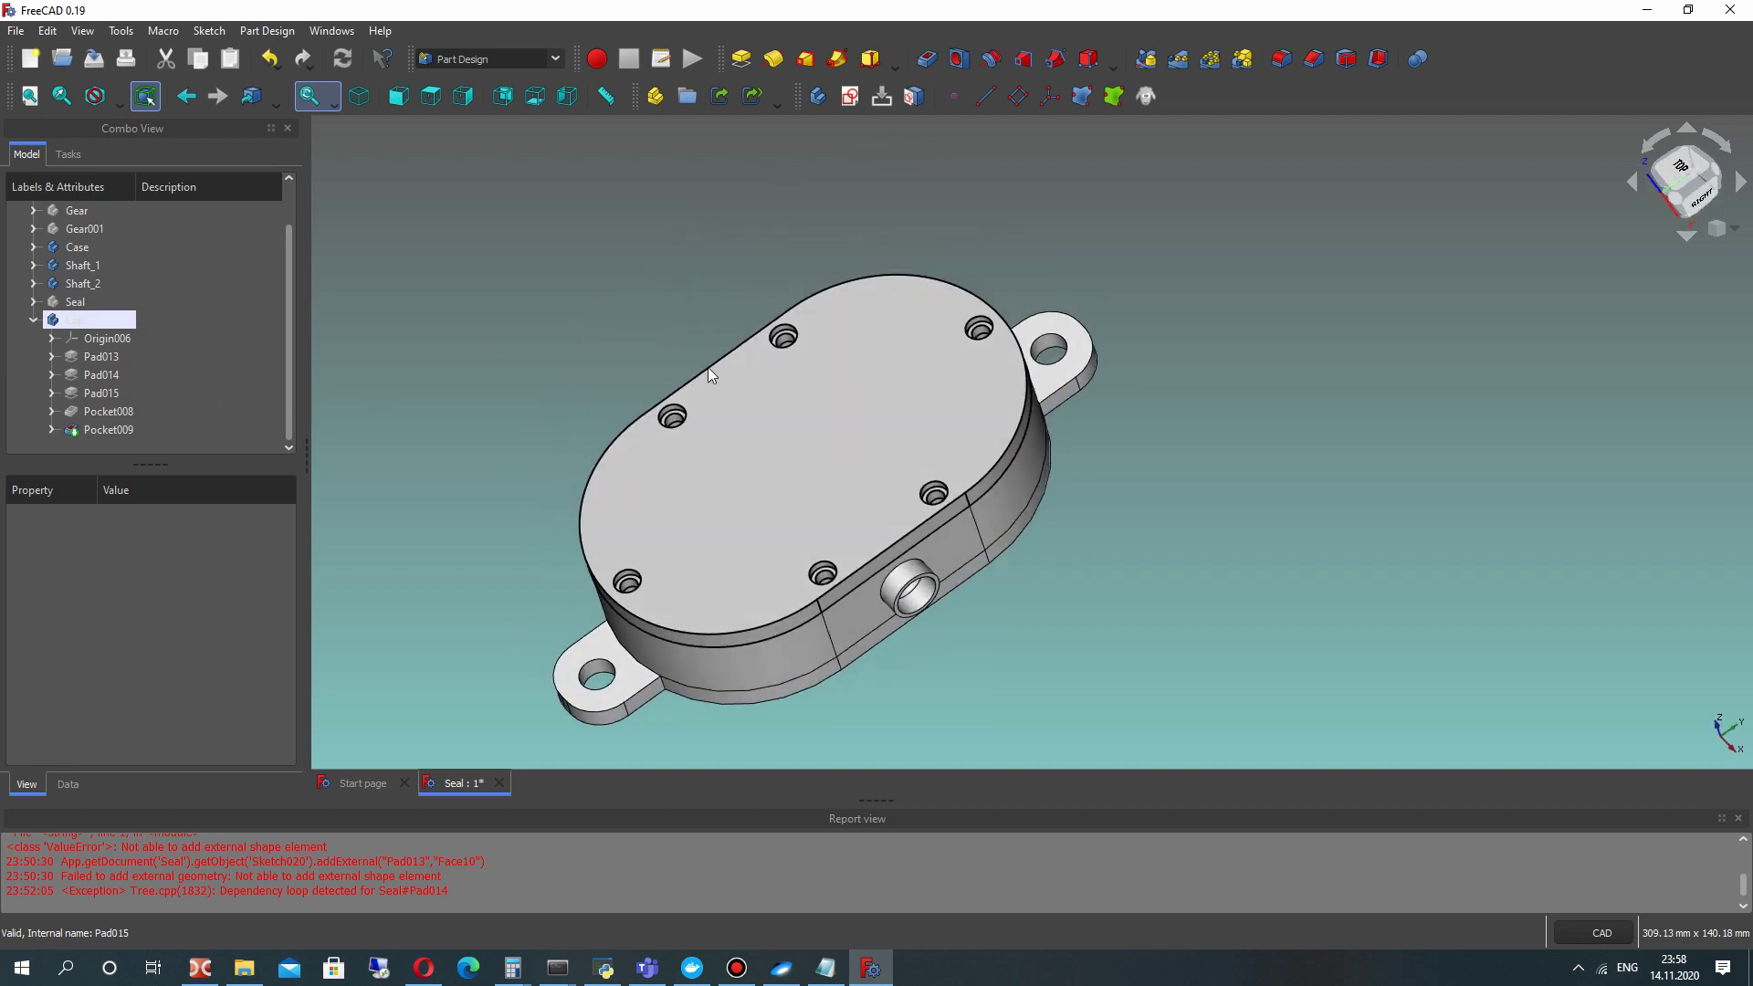
Set the transparency of the Cap body to 40.
middle_click_drag(982, 429, 854, 445)
middle_click_drag(705, 401, 758, 343)
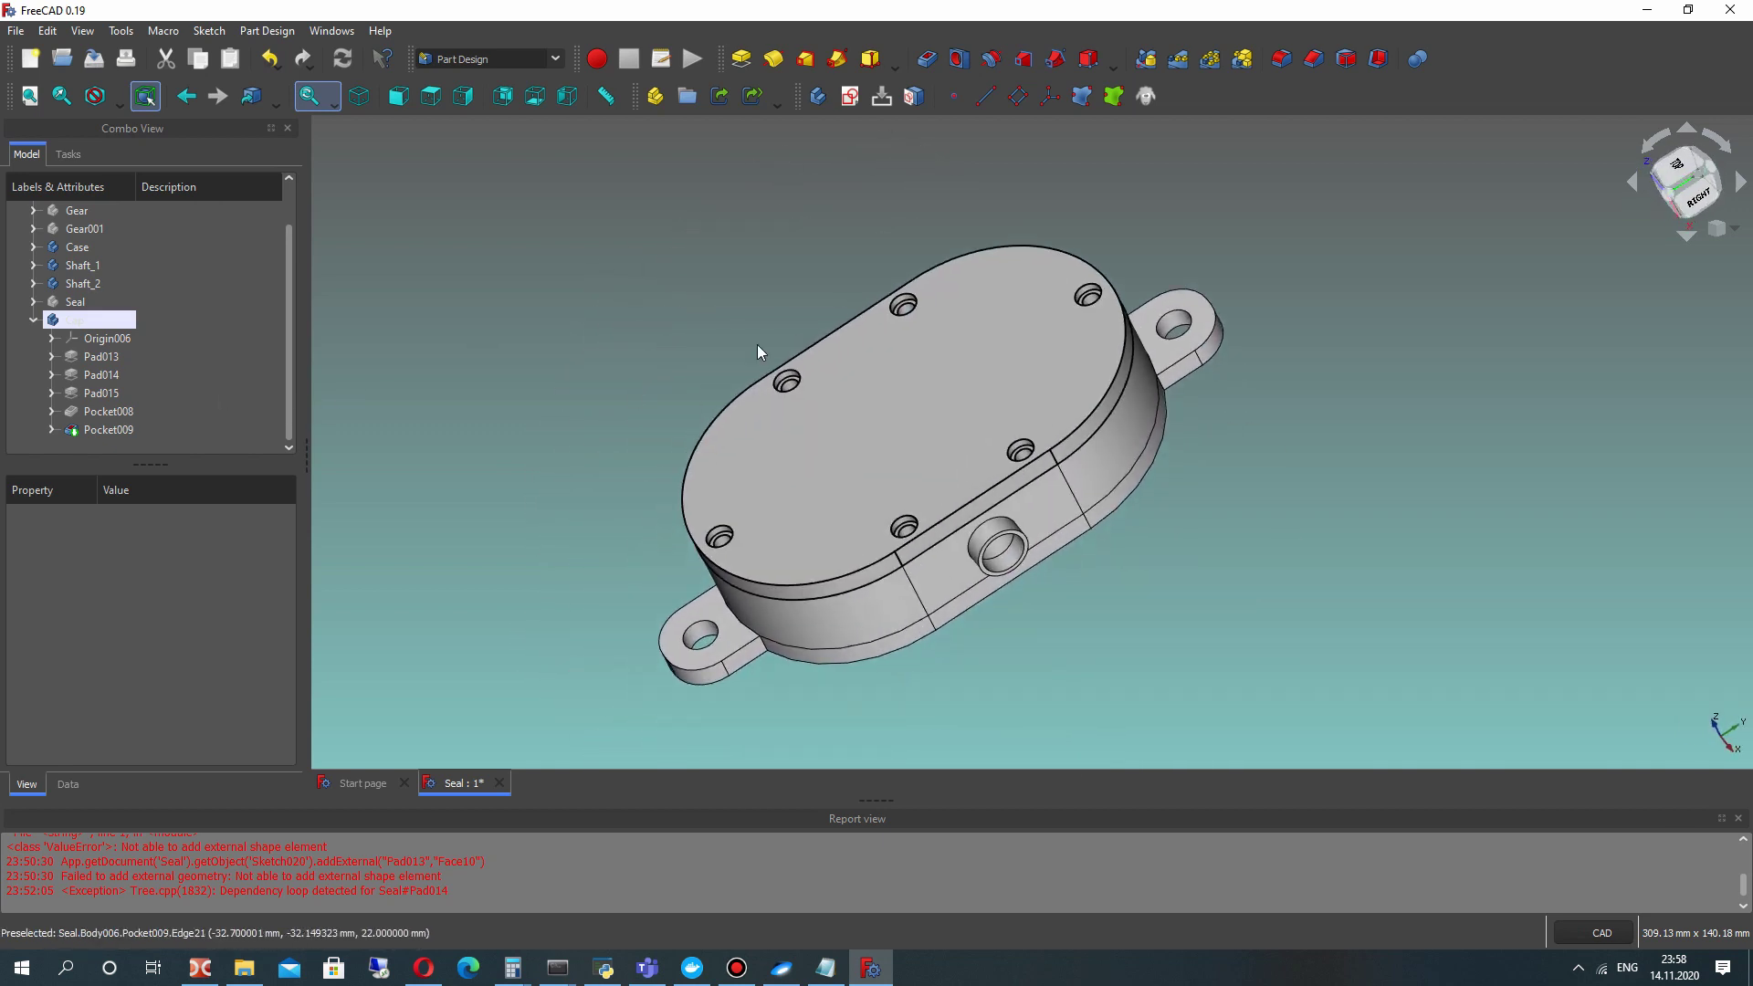
middle_click_drag(586, 307, 568, 316)
left_click(82, 319)
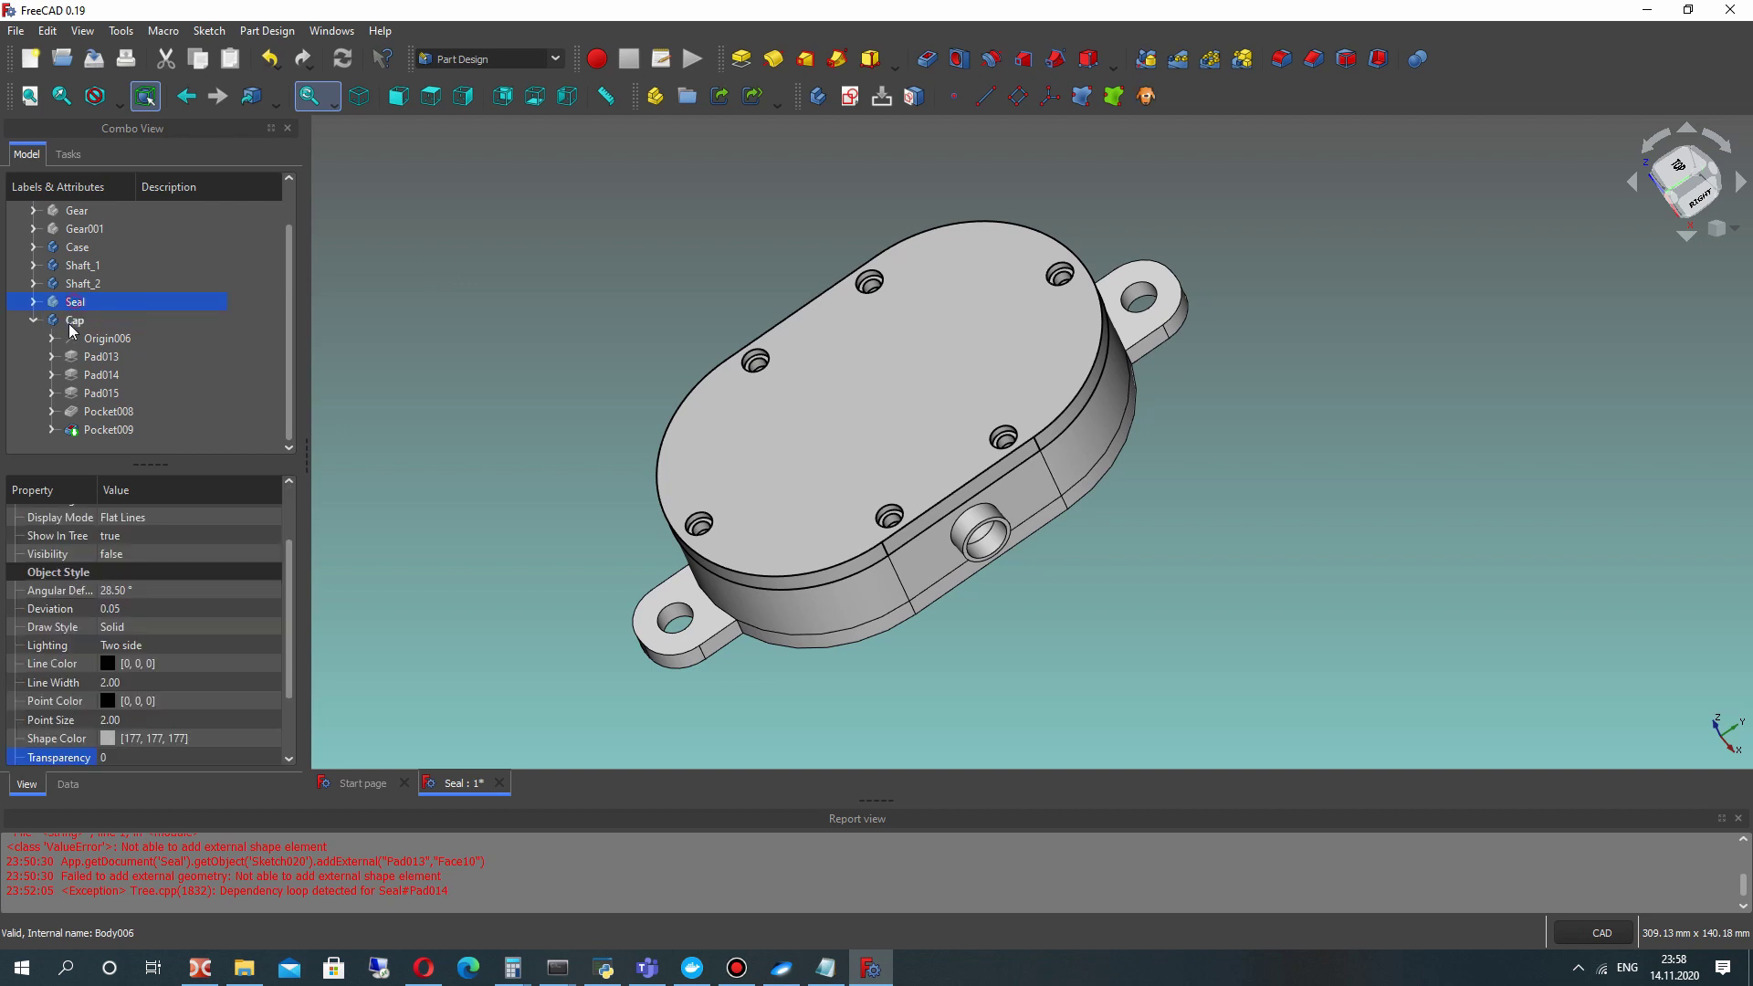
left_click(117, 756)
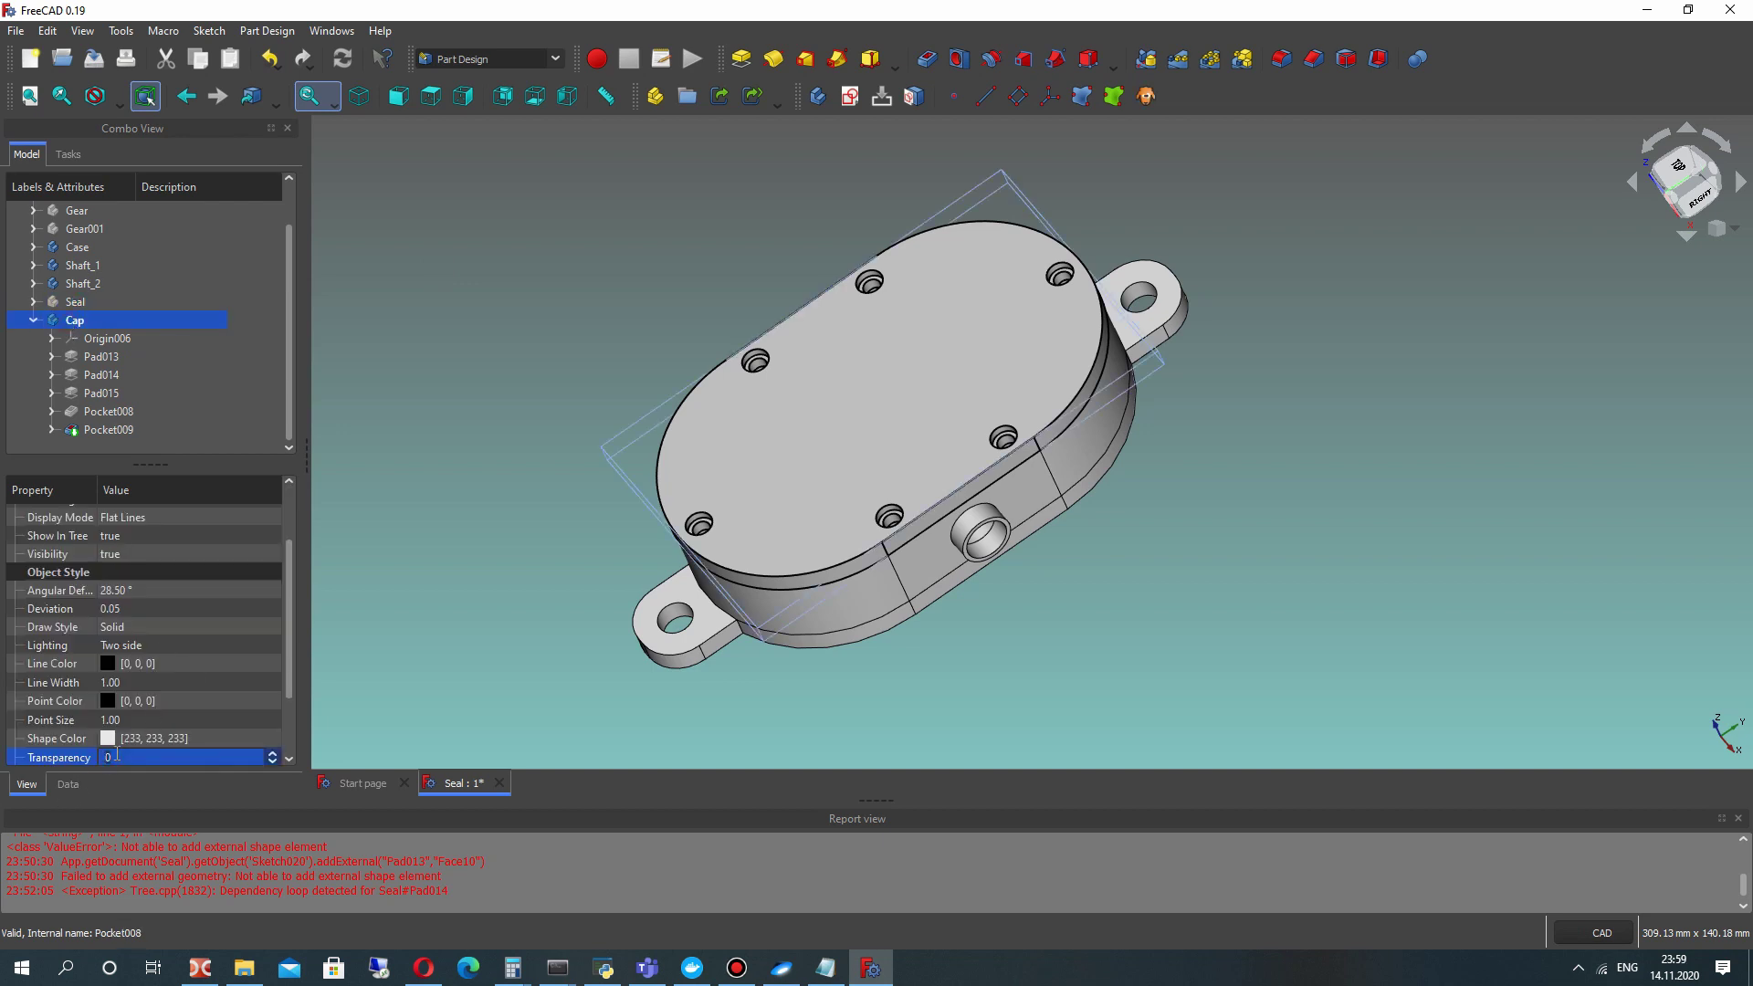
type("40")
left_click(573, 376)
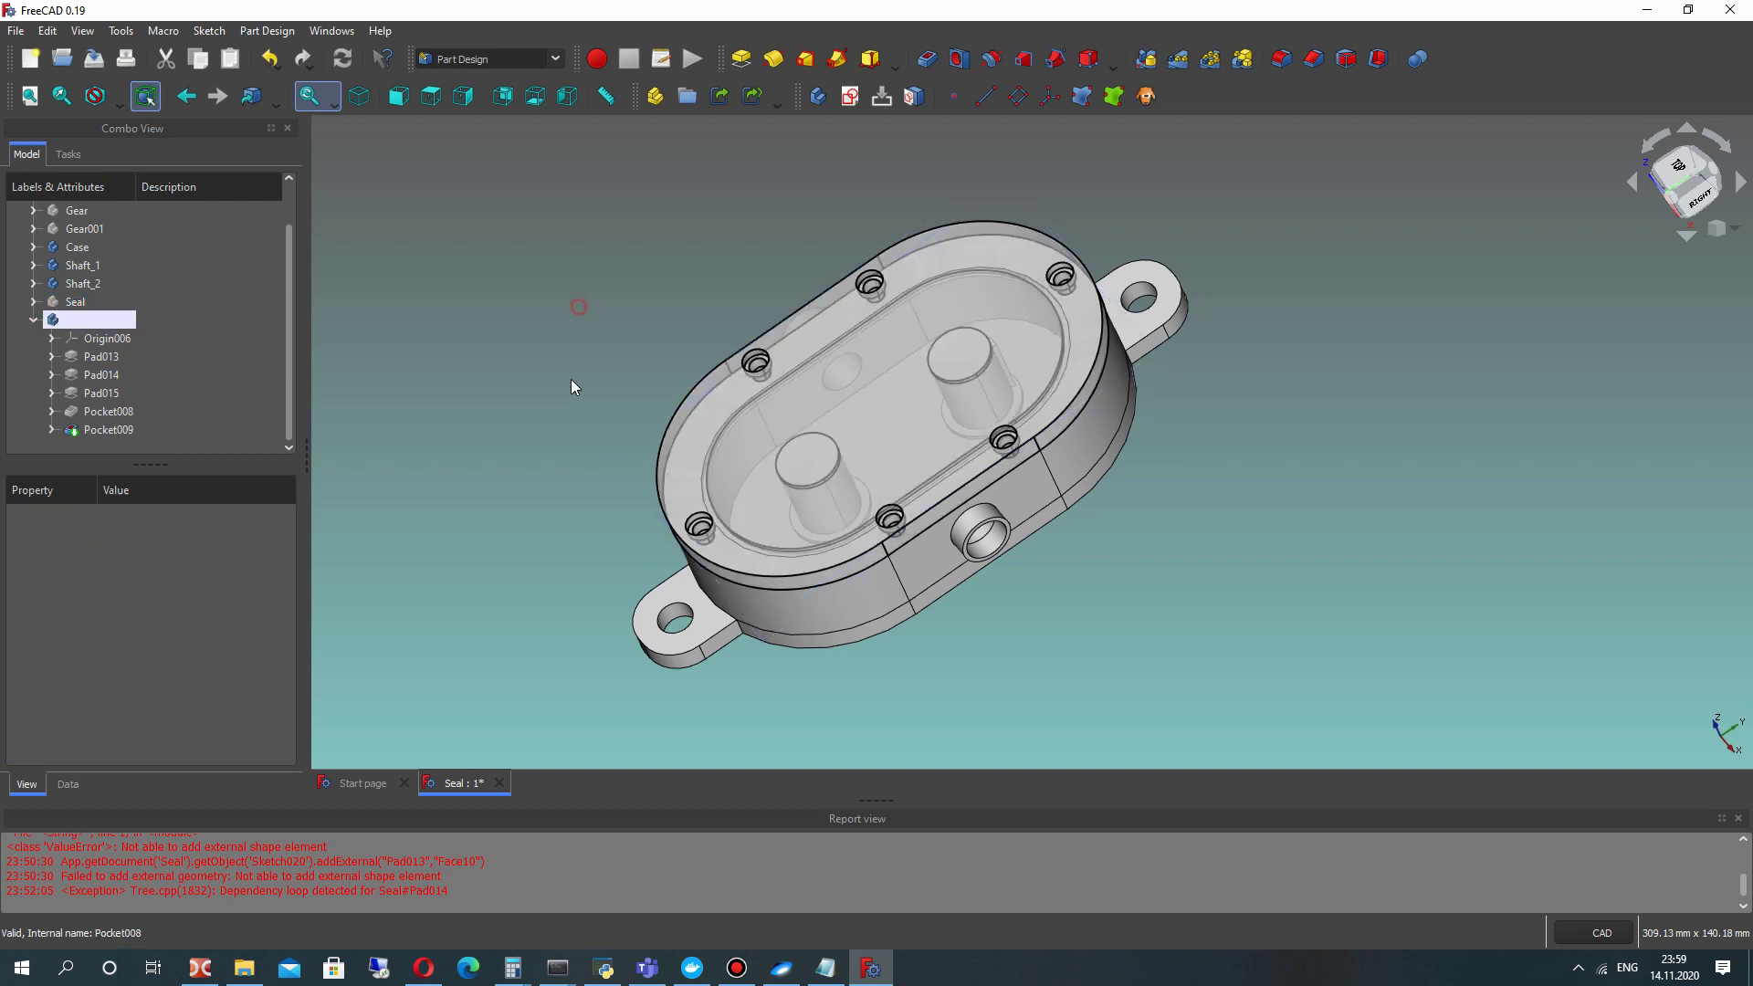
Examine the Cap's stepped screw holes up close and the closed pump housing from several sides.
scroll(955, 259, "up", 1)
middle_click_drag(961, 247, 837, 258)
scroll(837, 258, "up", 3)
scroll(835, 324, "up", 3)
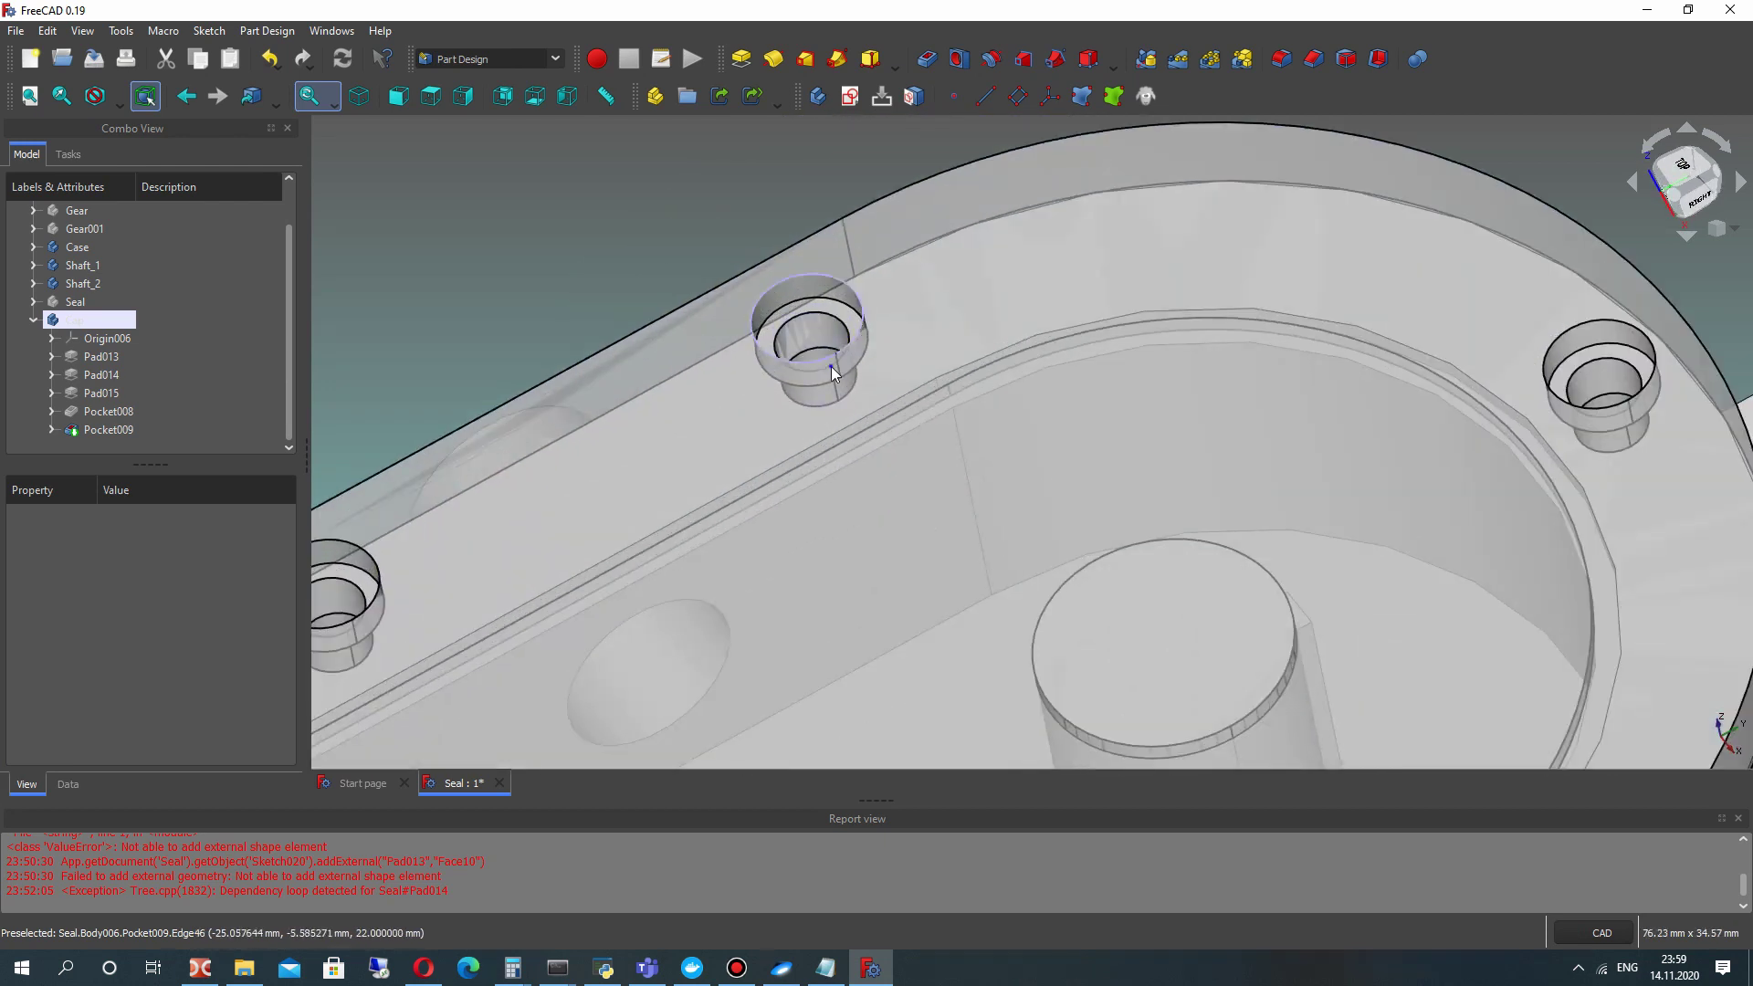
middle_click_drag(831, 365, 846, 387)
scroll(841, 380, "down", 5)
middle_click_drag(769, 223, 1013, 468)
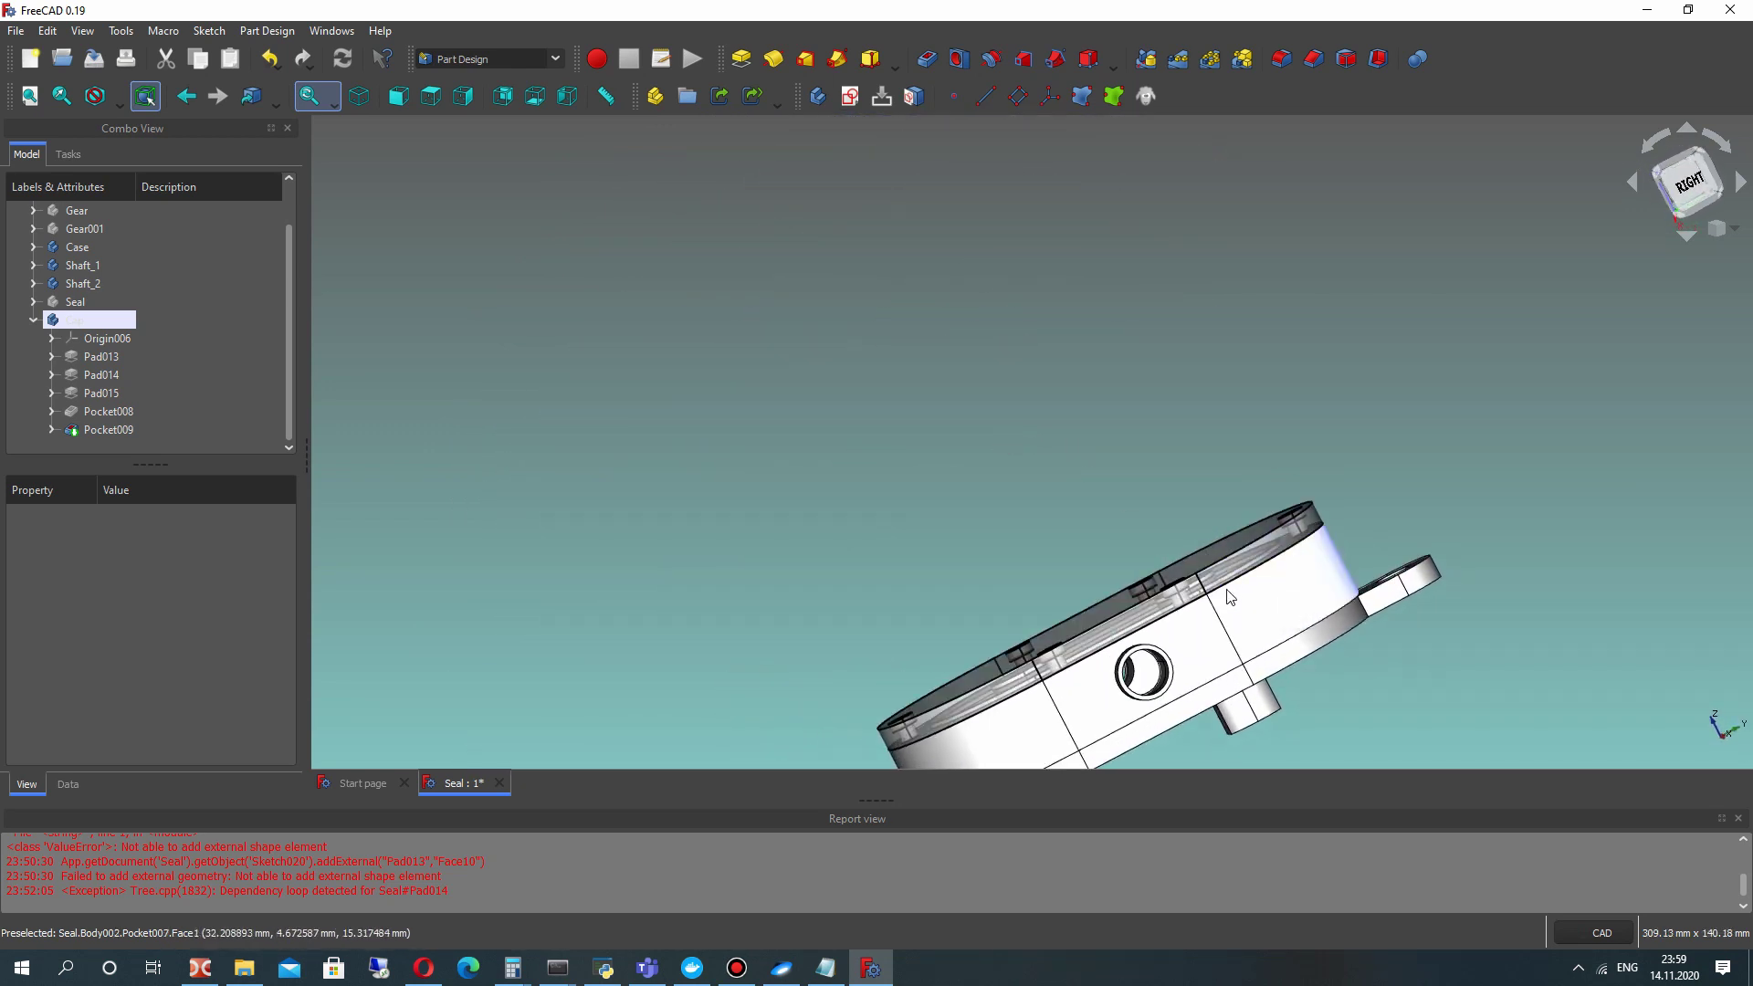
middle_click_drag(1251, 618, 1023, 294)
middle_click_drag(941, 435, 980, 478)
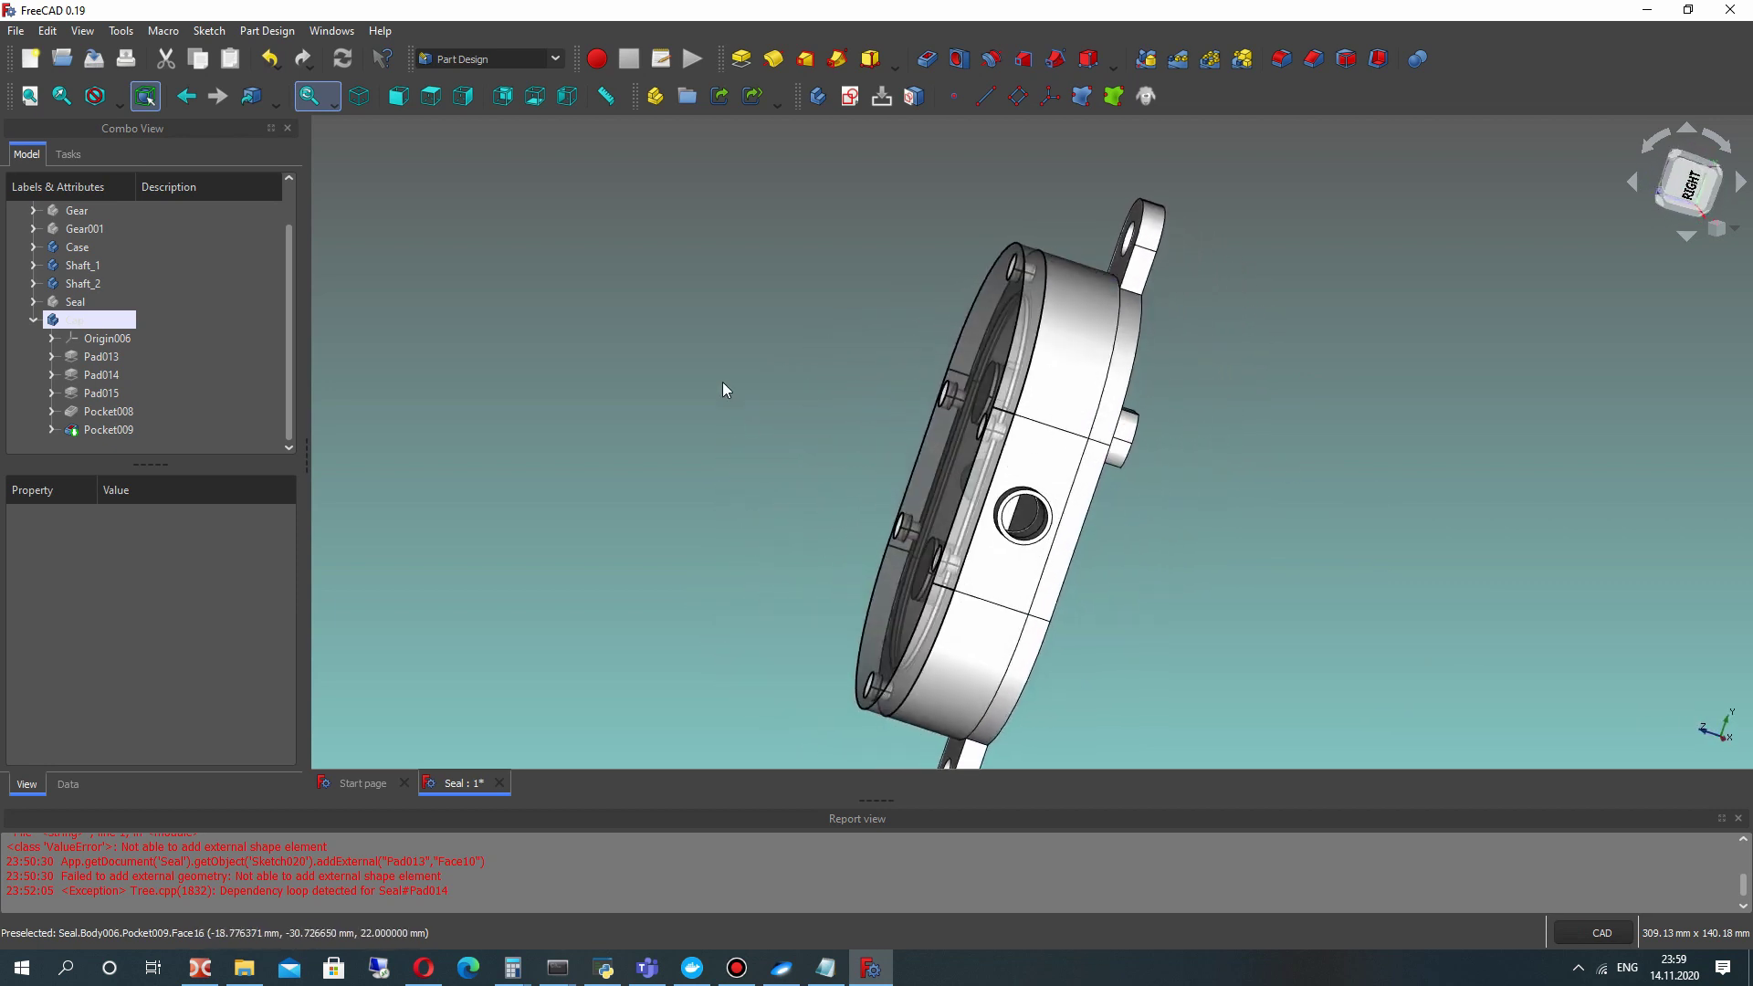
scroll(721, 384, "down", 2)
middle_click_drag(687, 379, 776, 393)
scroll(77, 316, "up", 1)
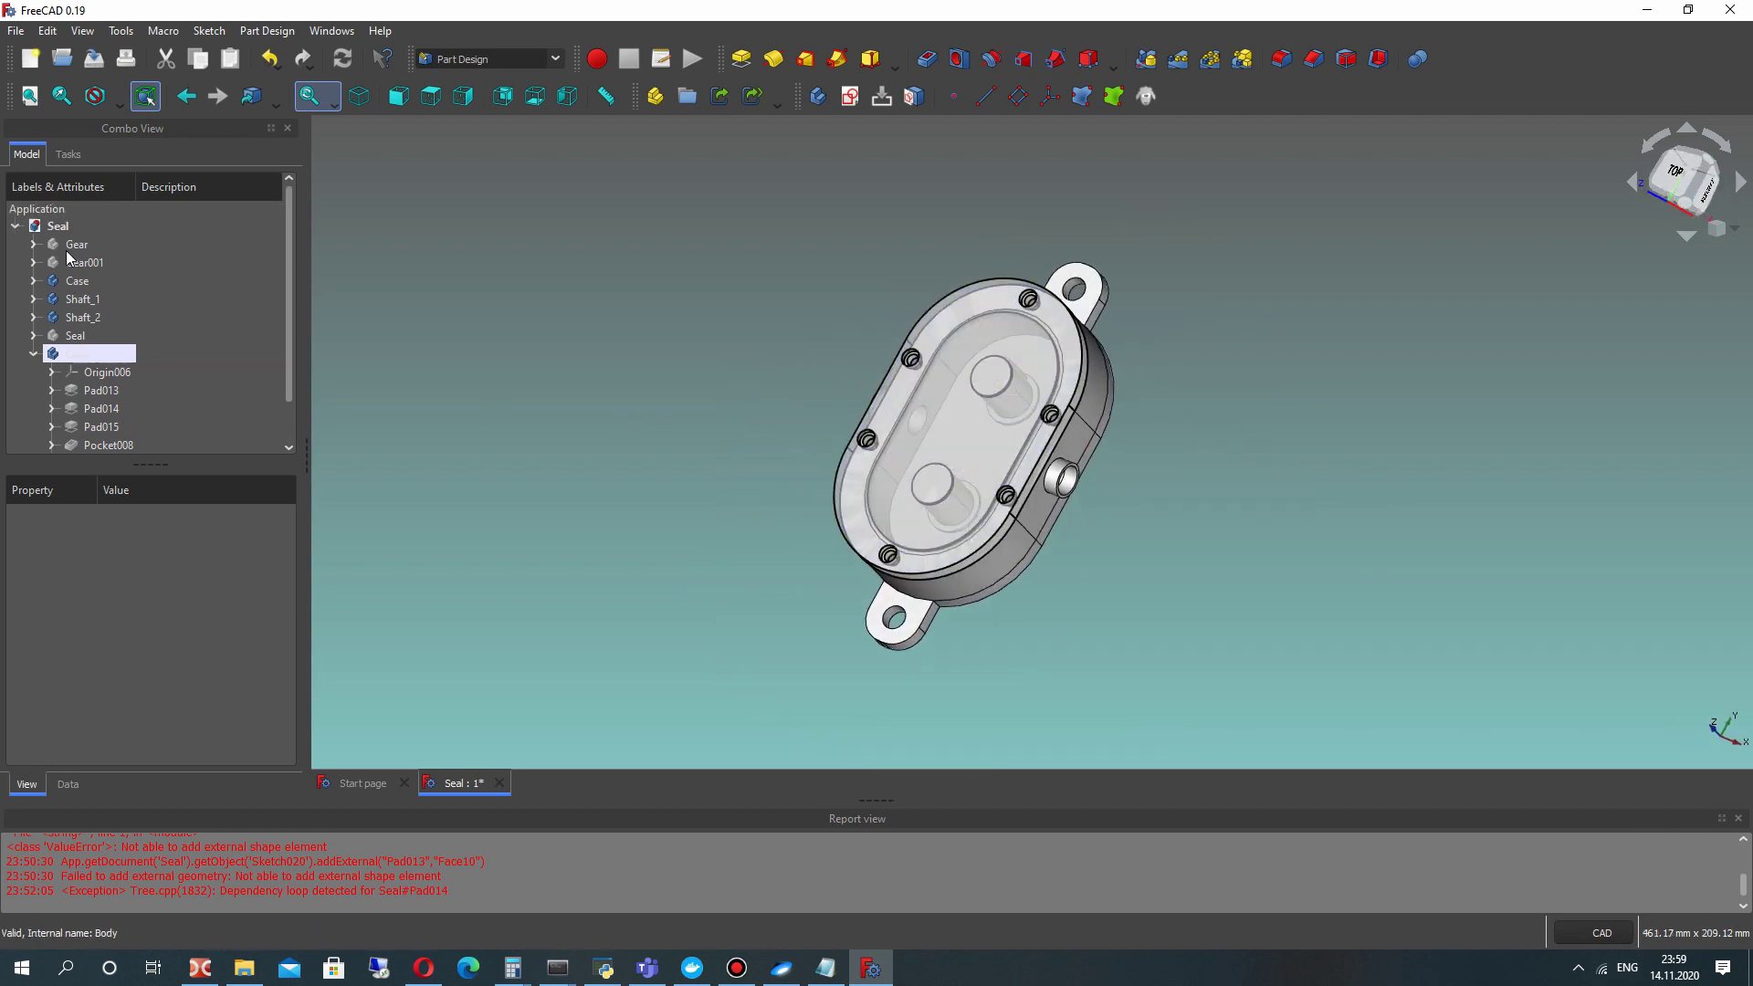
Show the Gear, Gear001 and Seal bodies and inspect the assembled pump through the transparent Cap.
left_click(65, 249)
left_click(69, 262, "ctrl")
left_click(32, 354)
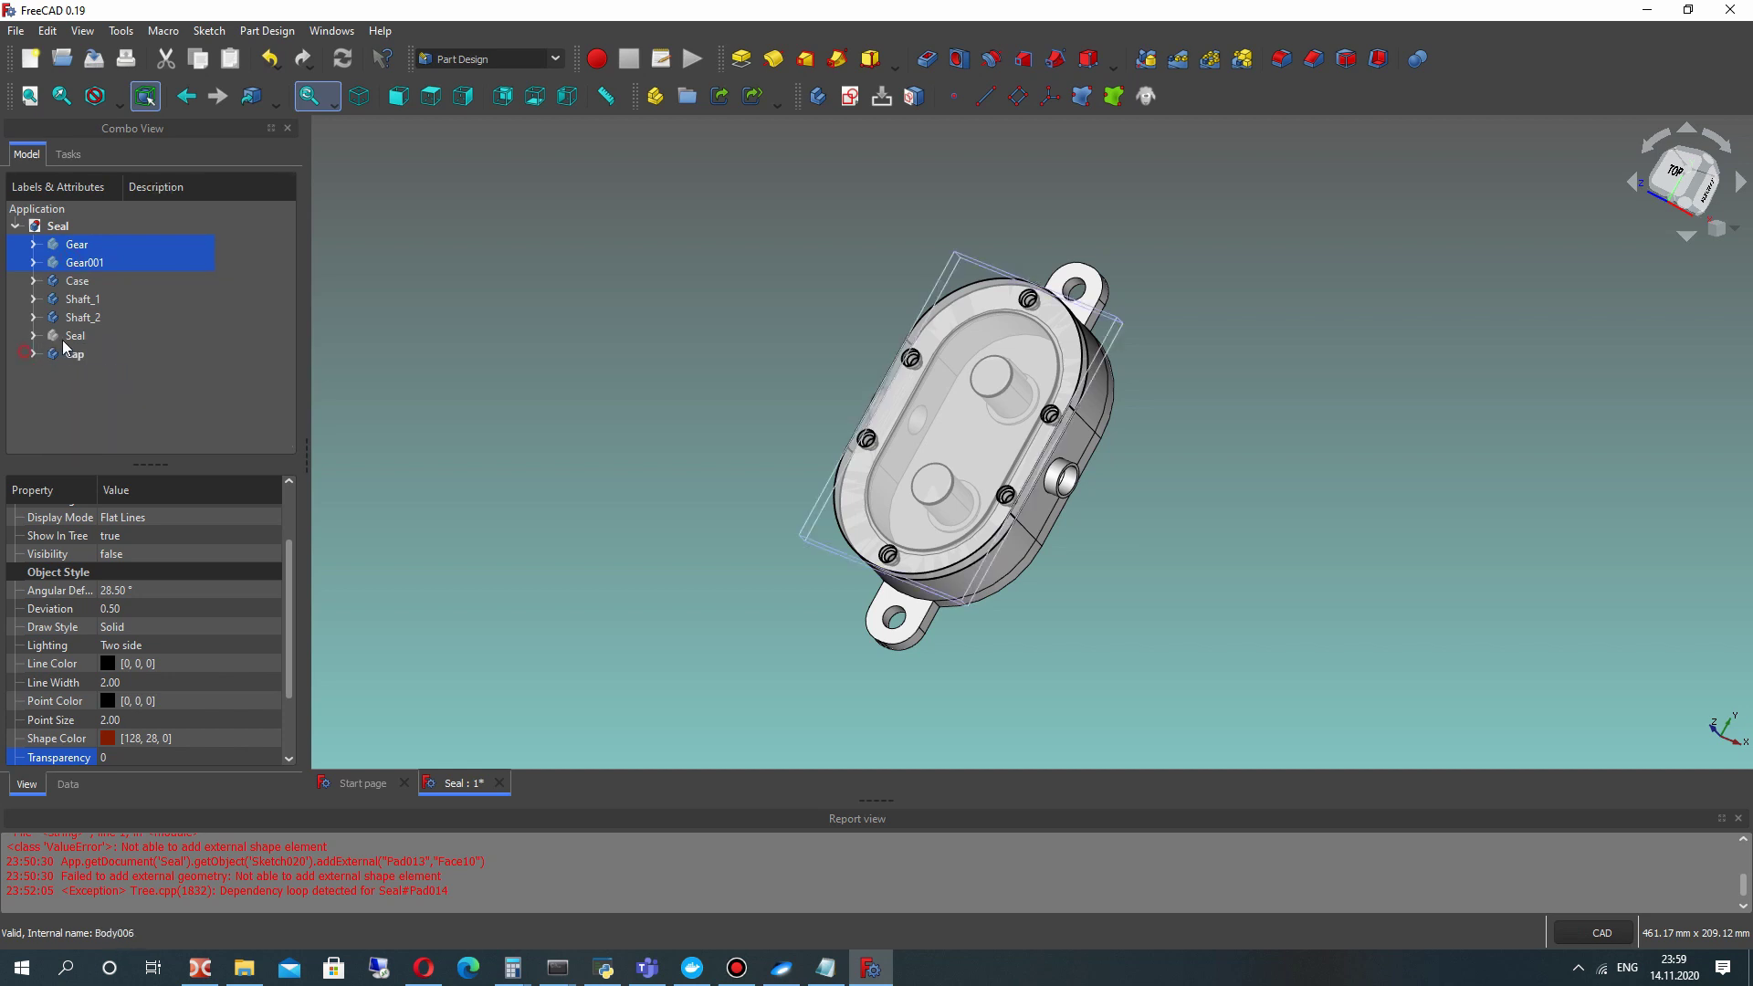
key("F2")
key("space")
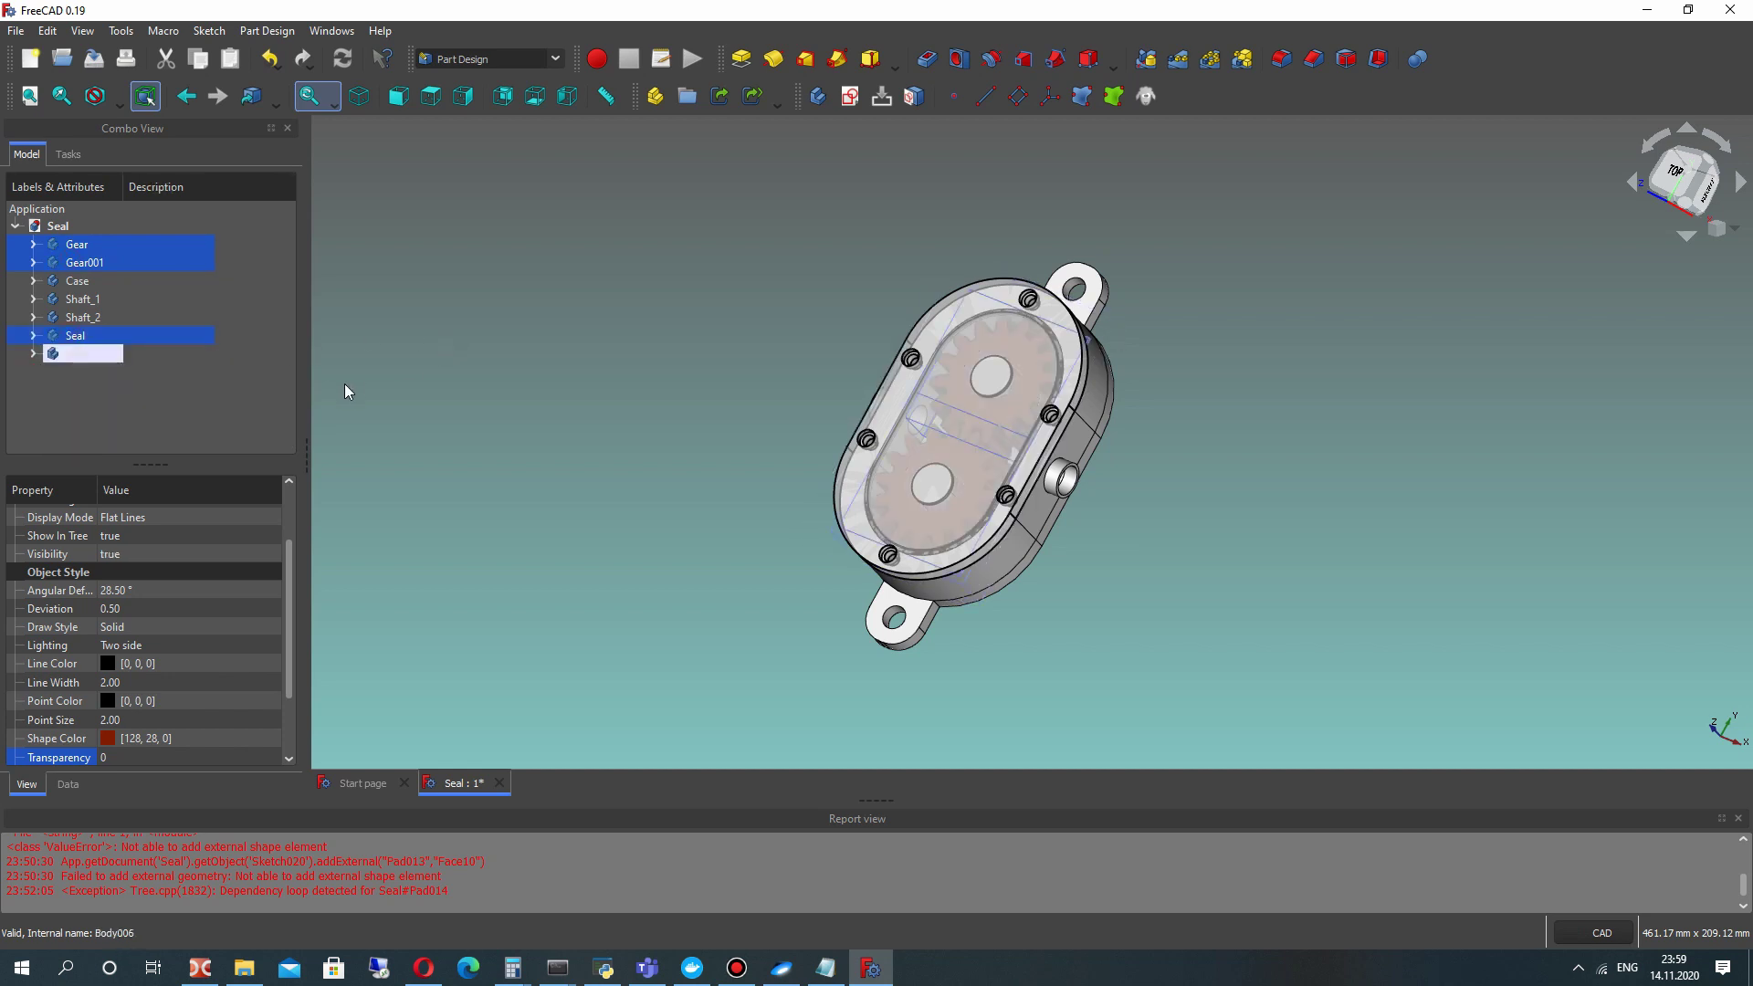
left_click(433, 370)
middle_click_drag(745, 509, 919, 510)
scroll(984, 473, "up", 5)
middle_click_drag(1083, 464, 989, 357)
scroll(990, 434, "down", 1)
scroll(989, 357, "down", 2)
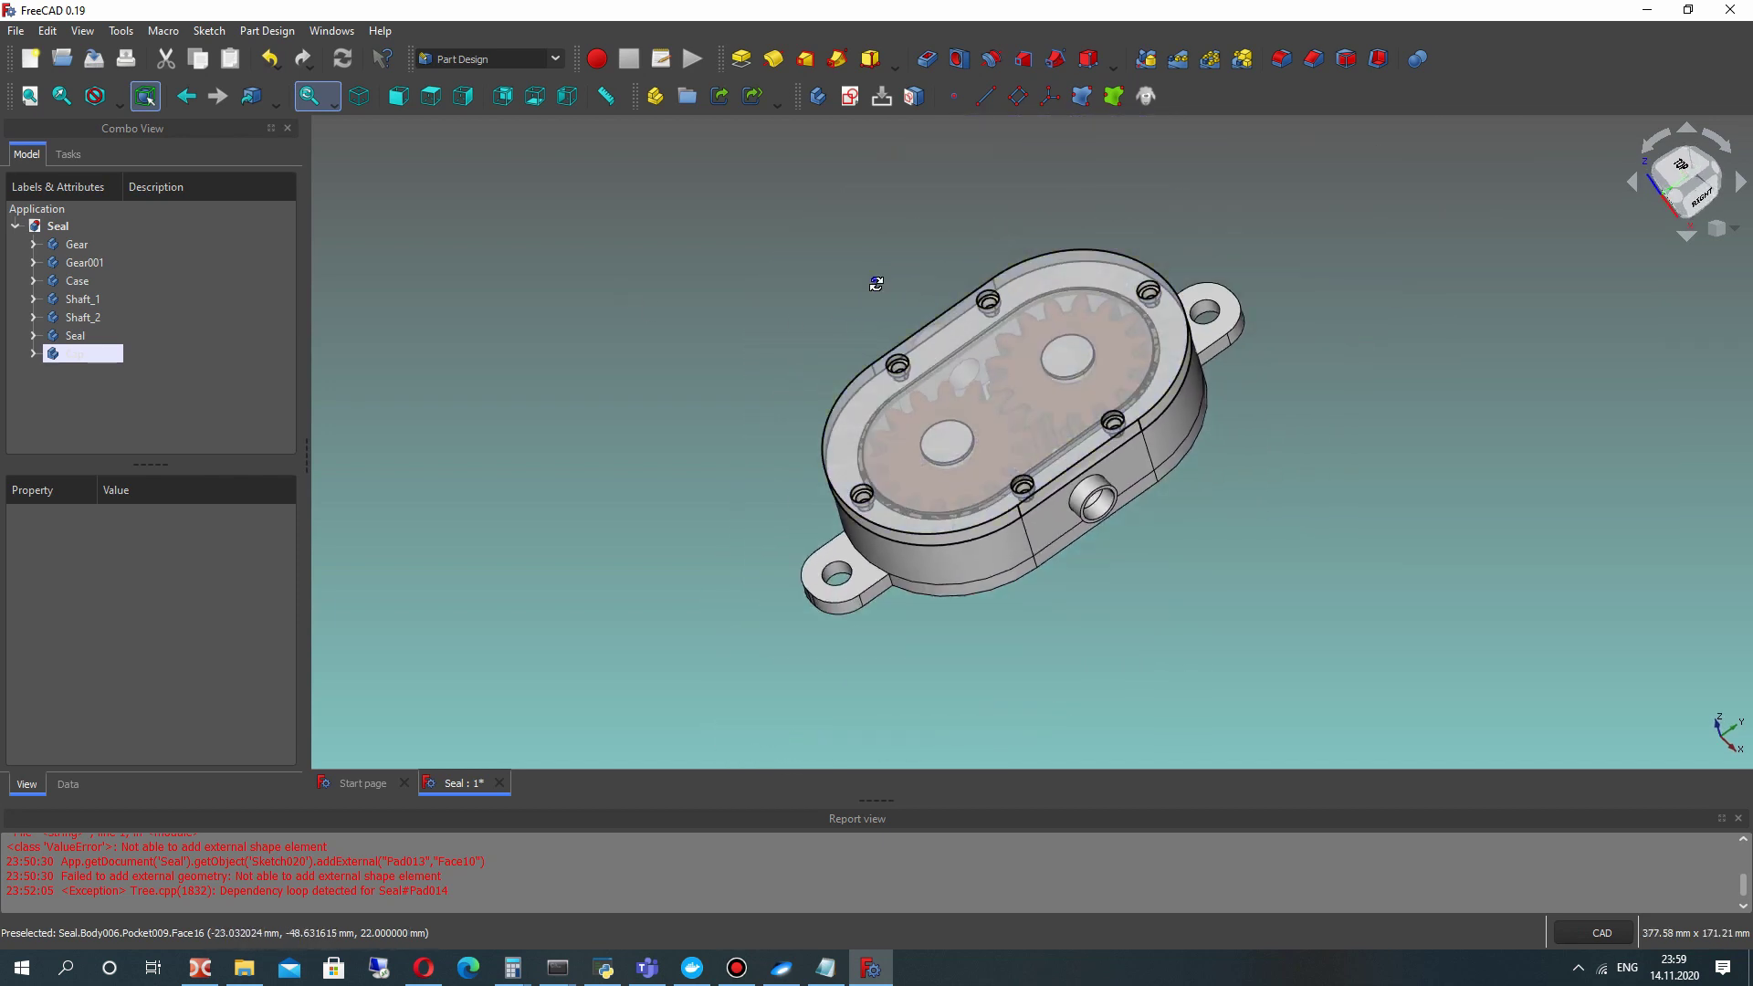
middle_click_drag(876, 284, 881, 318)
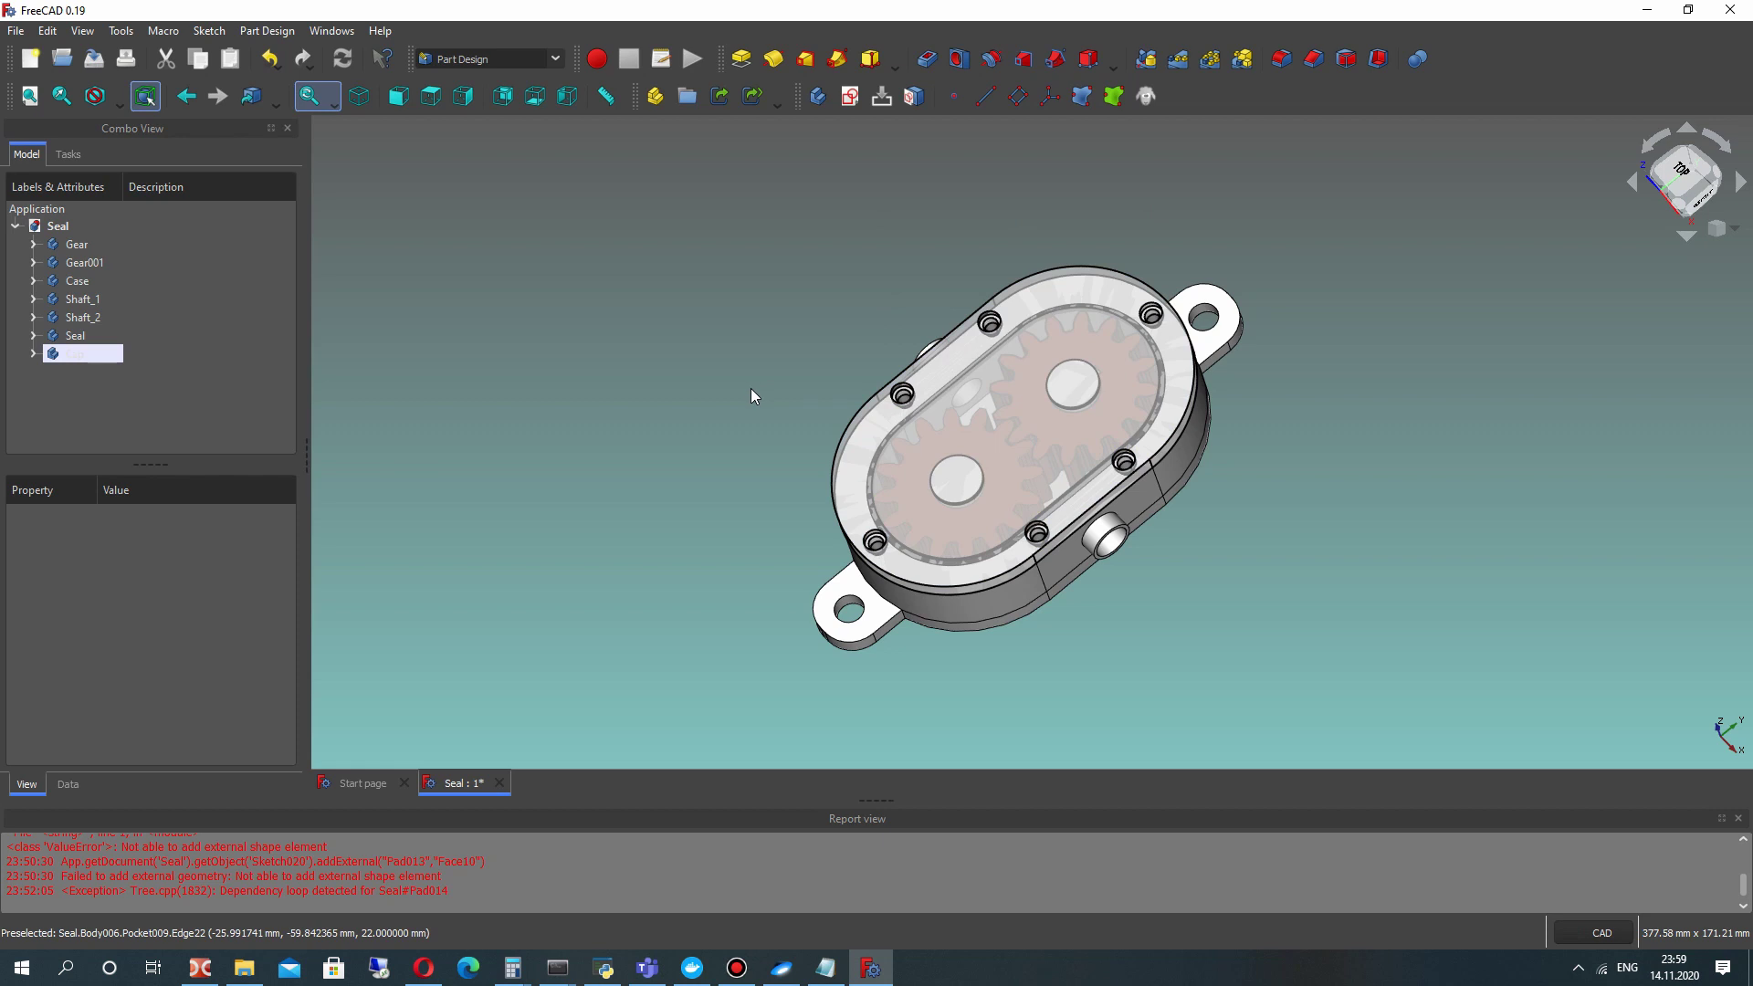
key("Return")
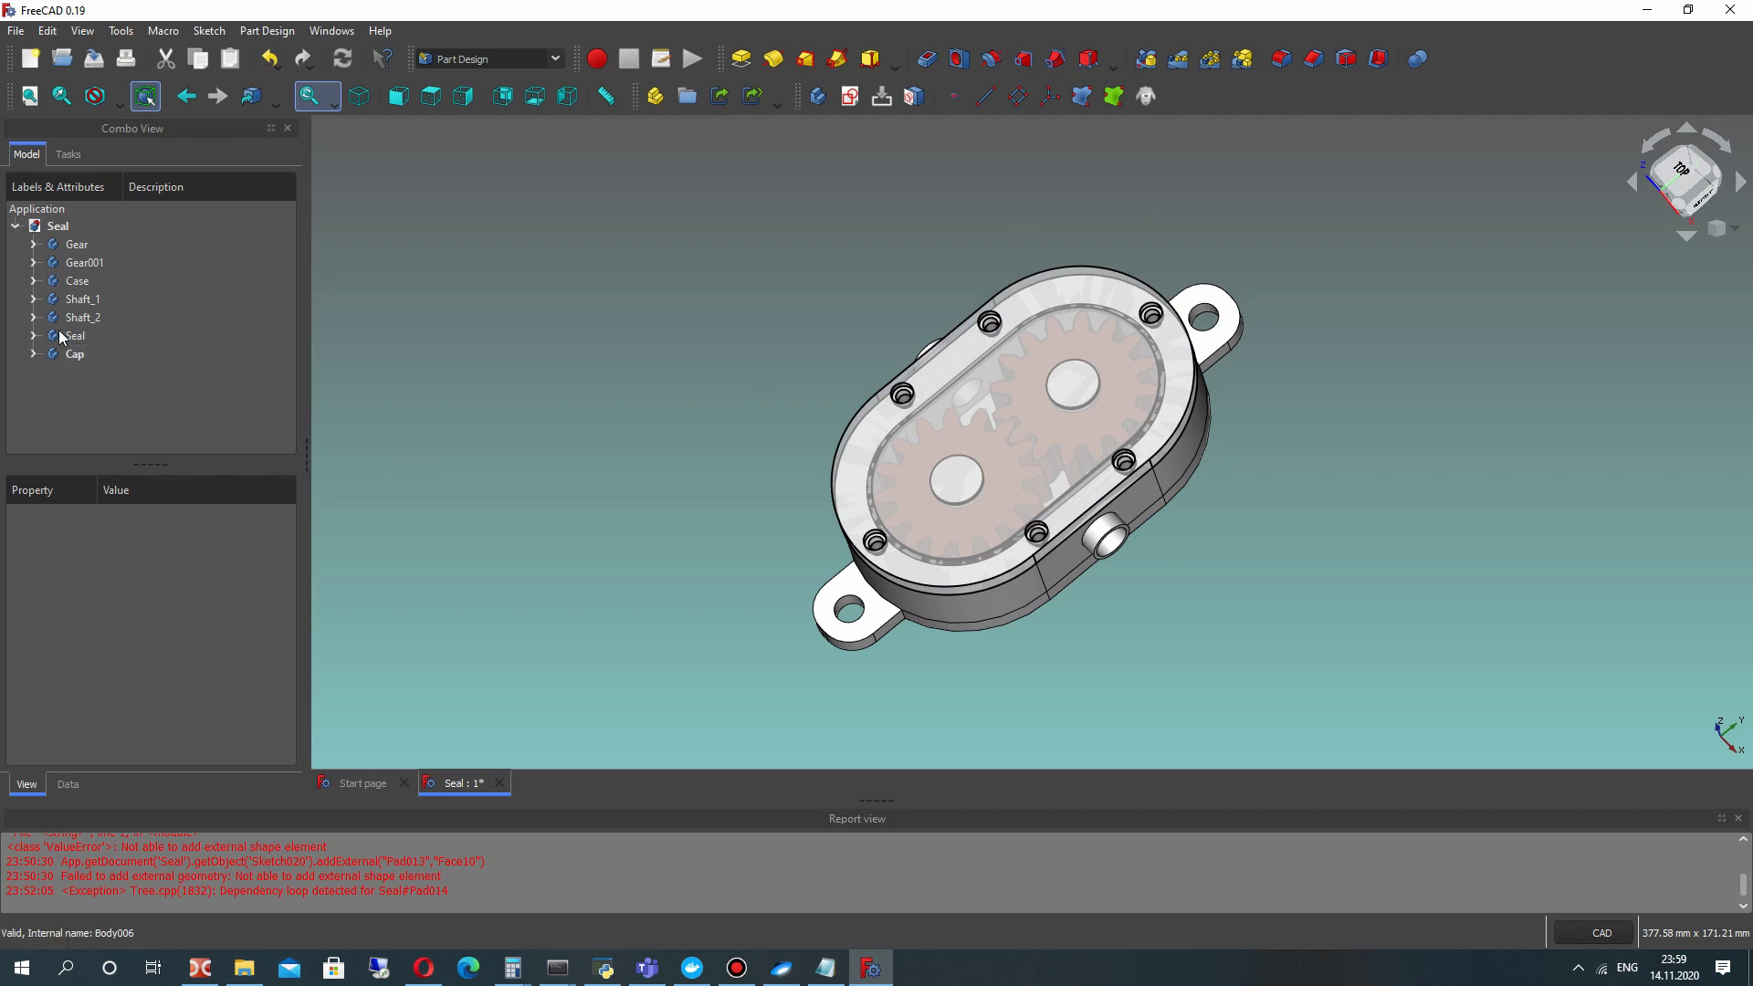
Hide all bodies from Gear through Seal and select the Cap body.
left_click(73, 244)
left_click(78, 336, "shift")
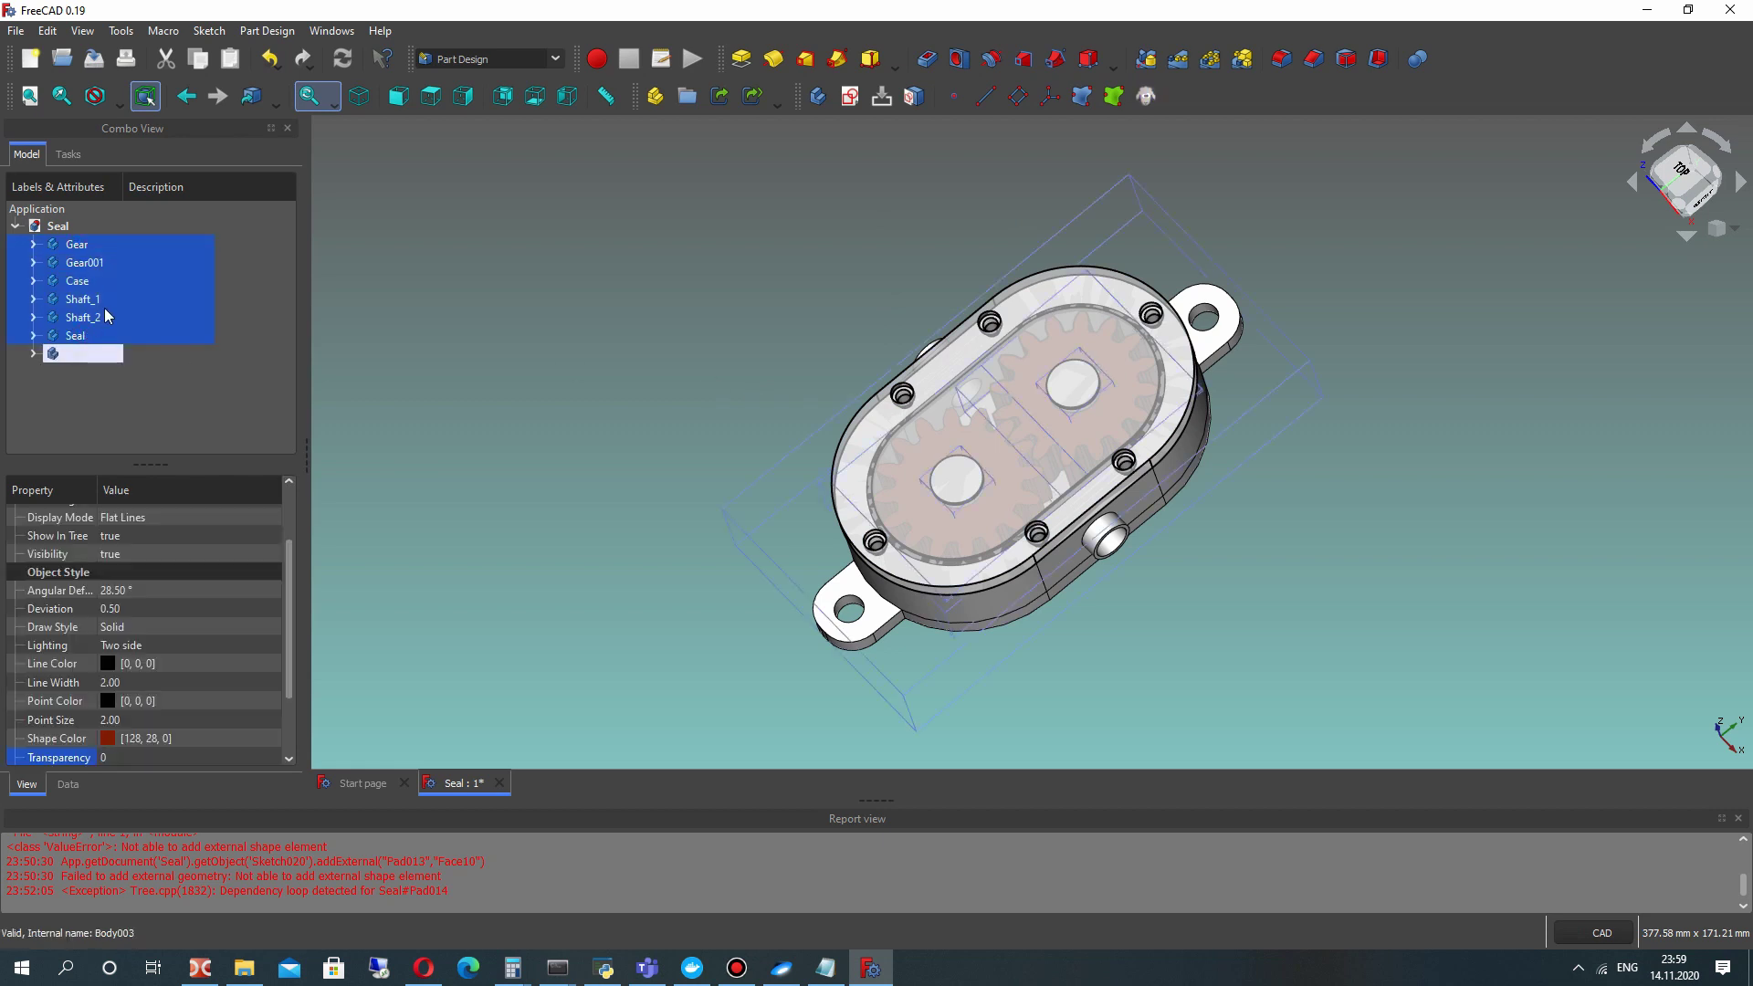
key("space")
left_click(363, 402)
left_click(74, 355)
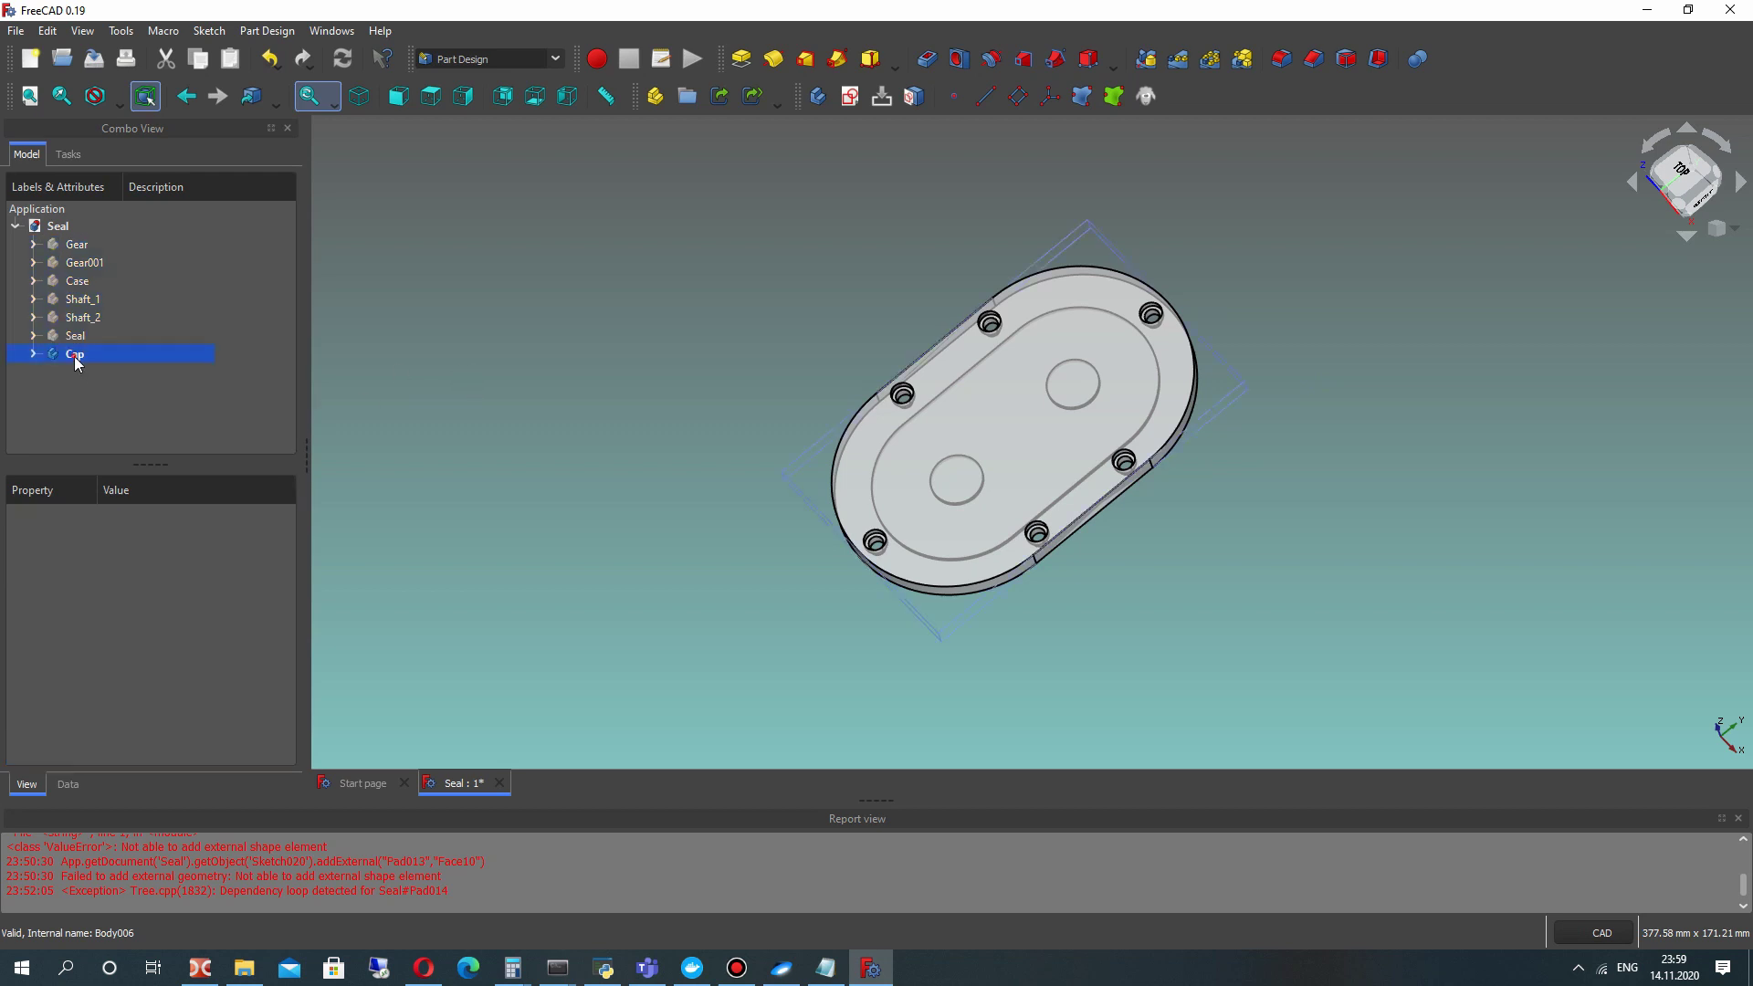
Save the document under the new name Cap.FCStd in the Gear_Pump_Series folder.
left_click(16, 31)
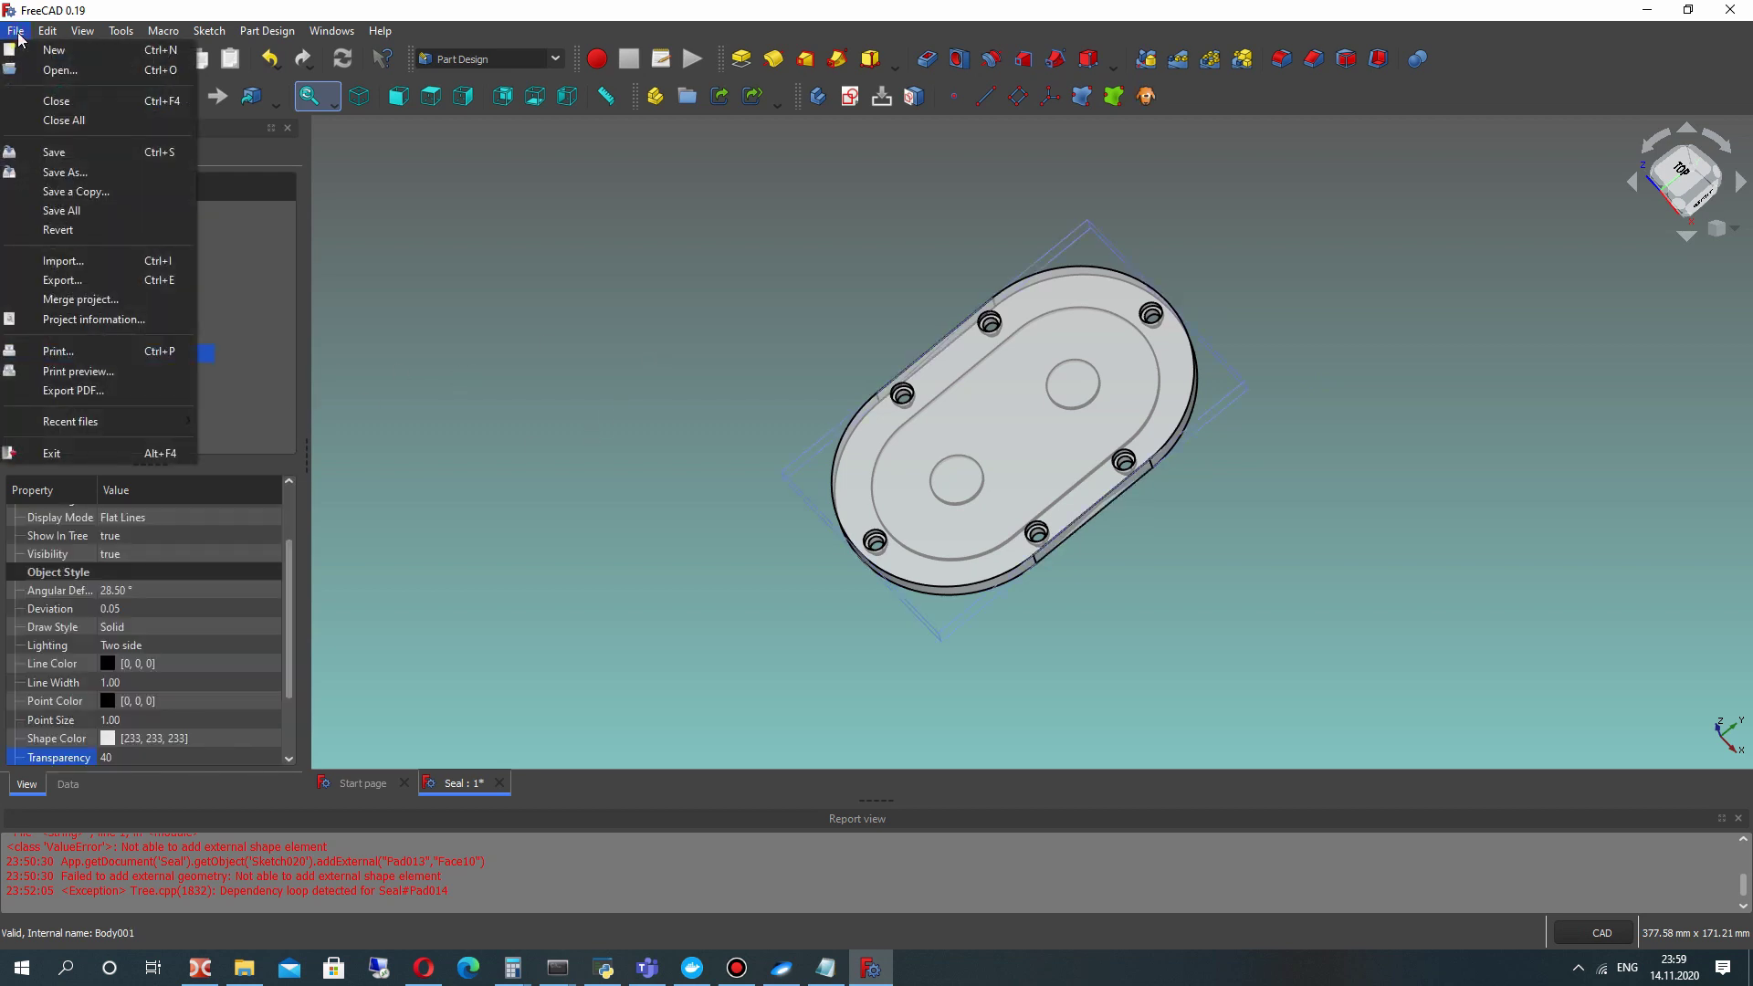
left_click(17, 33)
left_click(17, 33)
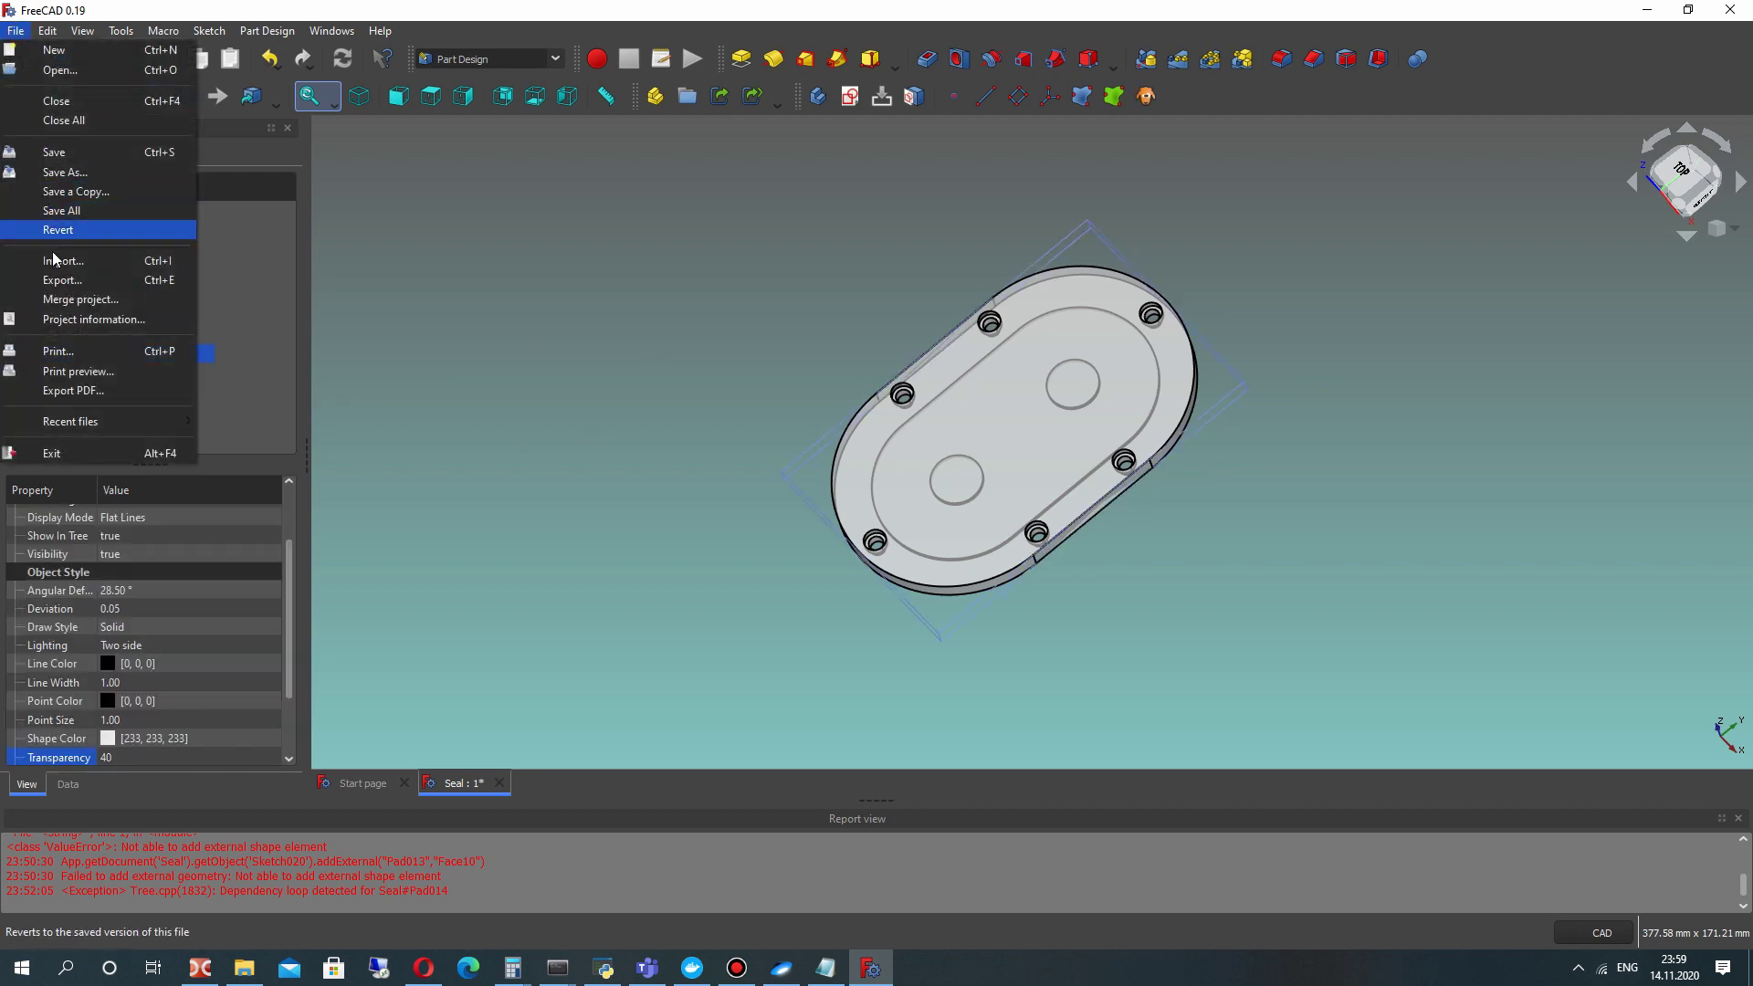
left_click(62, 172)
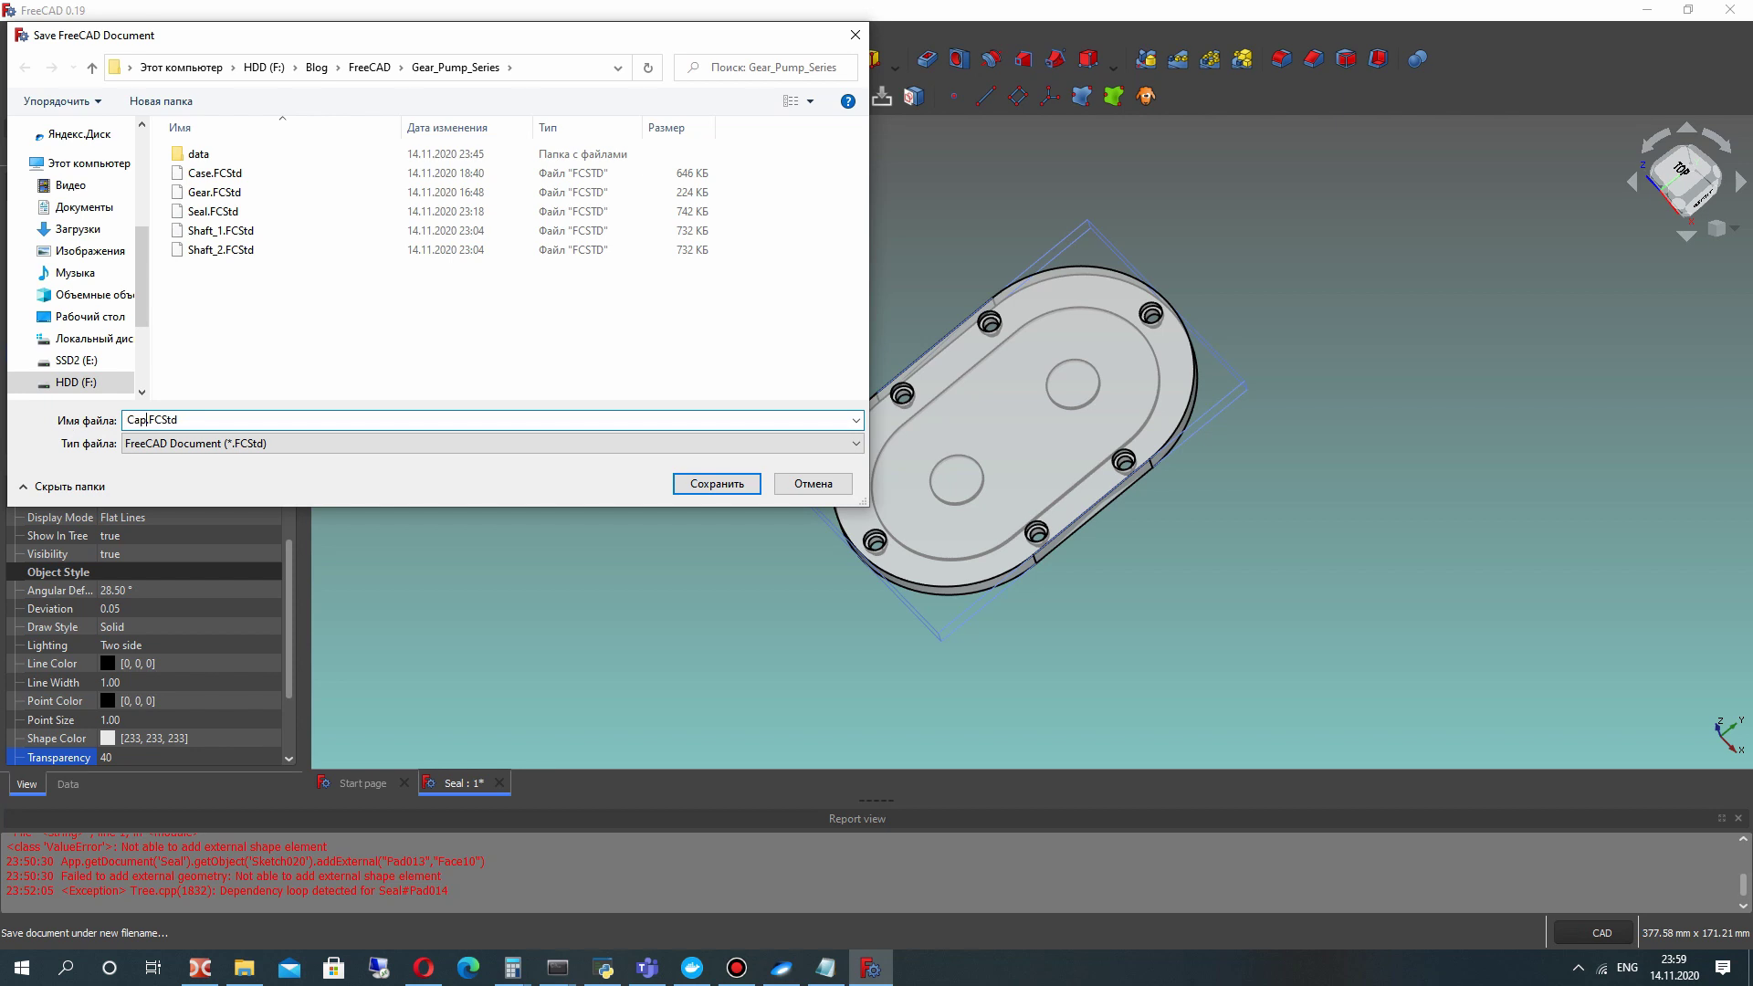
left_click(700, 484)
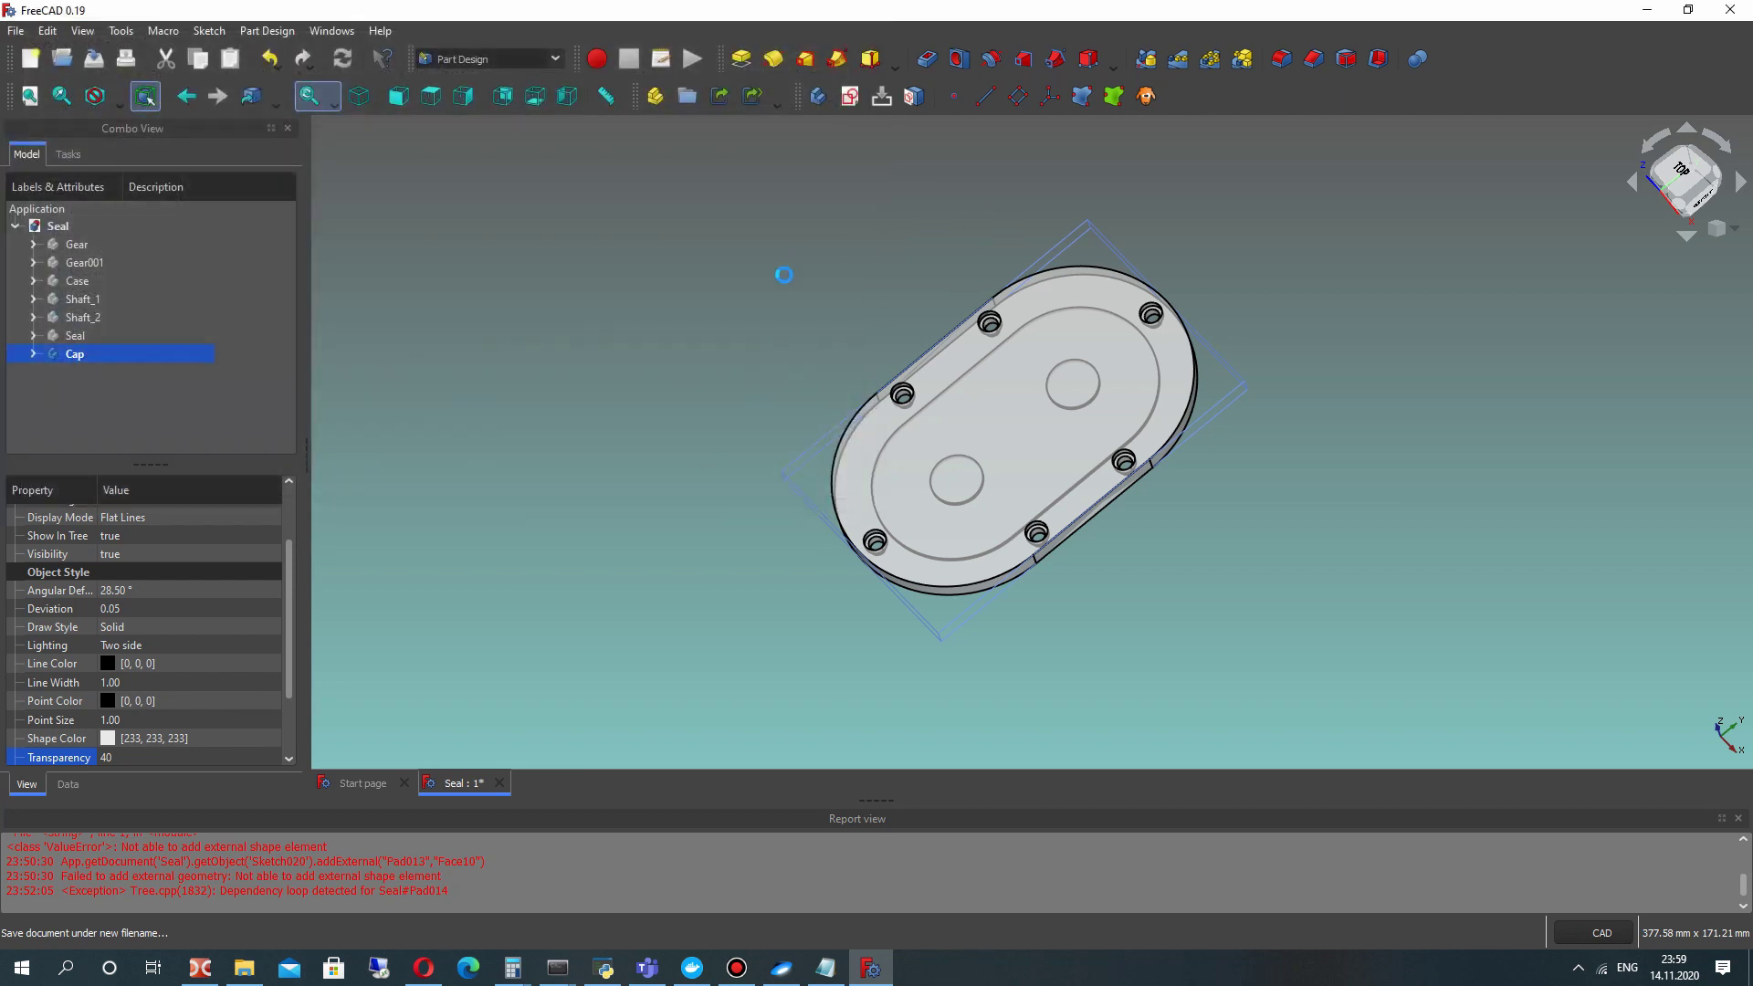